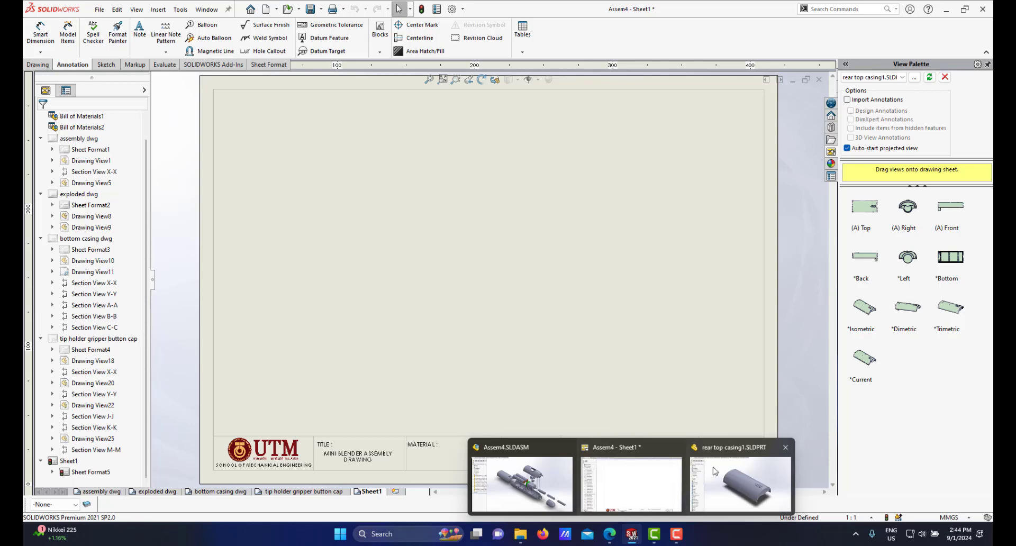
Step: Inspect the rear top casing part in its own window, then return to the Sheet1 drawing
{"action": "left_click", "coordinate": [713, 469]}
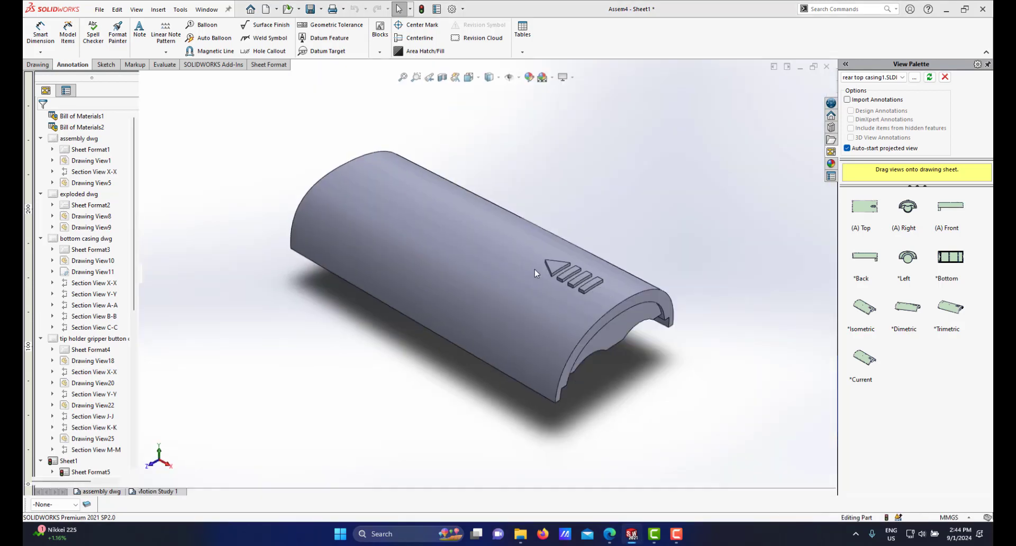
{"action": "mouse_move", "coordinate": [541, 256]}
{"action": "middle_mouse_down"}
{"action": "mouse_move", "coordinate": [551, 312]}
{"action": "mouse_move", "coordinate": [532, 244]}
{"action": "mouse_move", "coordinate": [521, 249]}
{"action": "mouse_move", "coordinate": [498, 233]}
{"action": "mouse_move", "coordinate": [522, 317]}
{"action": "middle_mouse_up"}
{"action": "mouse_move", "coordinate": [631, 535]}
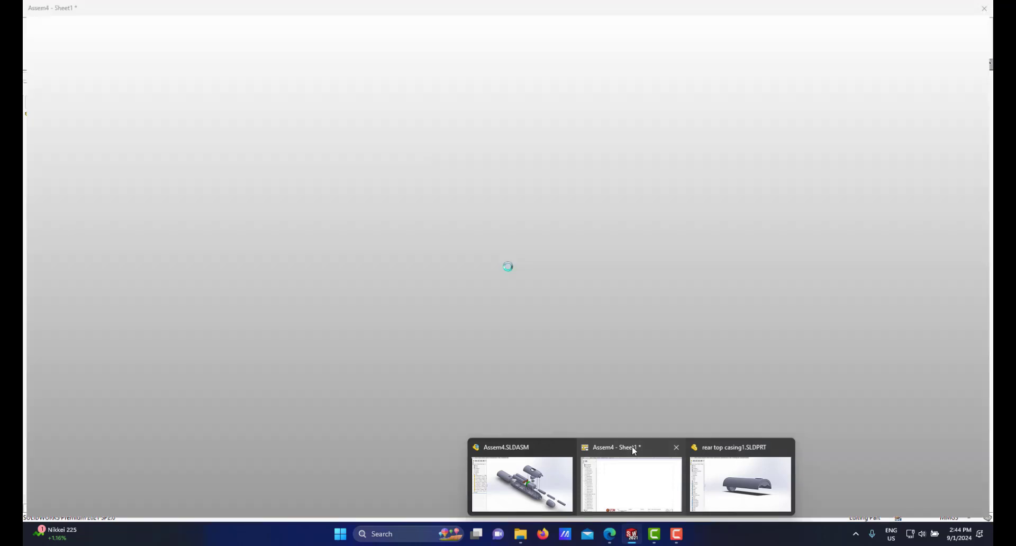
{"action": "left_click", "coordinate": [658, 473]}
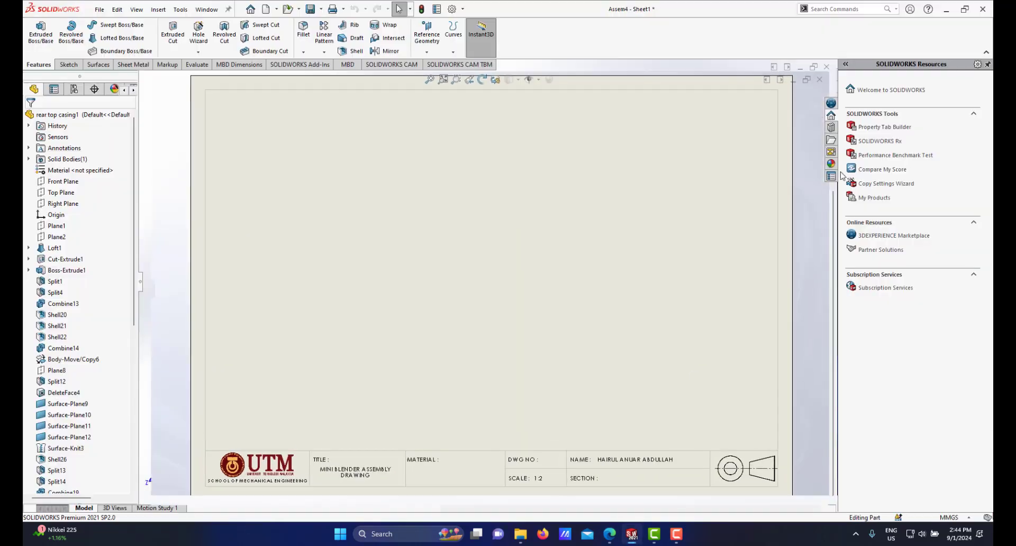
Step: Place a Top view of the rear top casing onto the sheet
{"action": "left_click", "coordinate": [831, 176]}
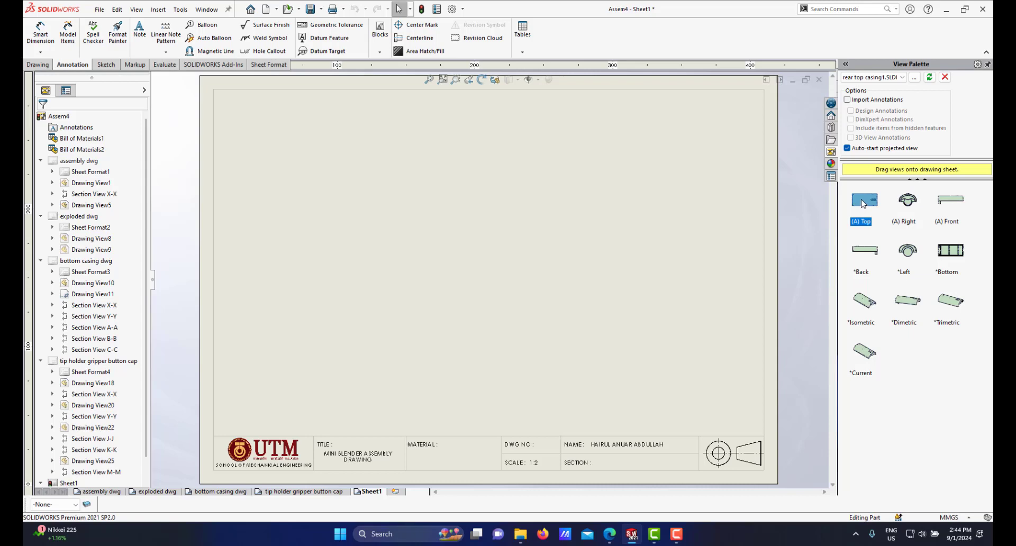
{"action": "mouse_move", "coordinate": [863, 204]}
{"action": "left_mouse_down"}
{"action": "mouse_move", "coordinate": [440, 228]}
{"action": "mouse_move", "coordinate": [497, 219]}
{"action": "left_mouse_up"}
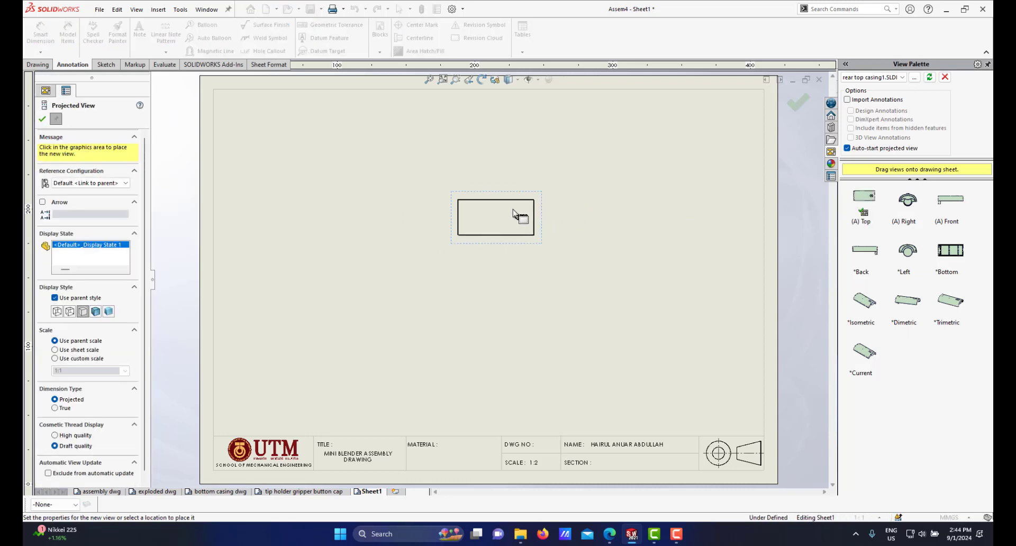
{"action": "right_click", "coordinate": [538, 200]}
{"action": "key", "text": "Escape"}
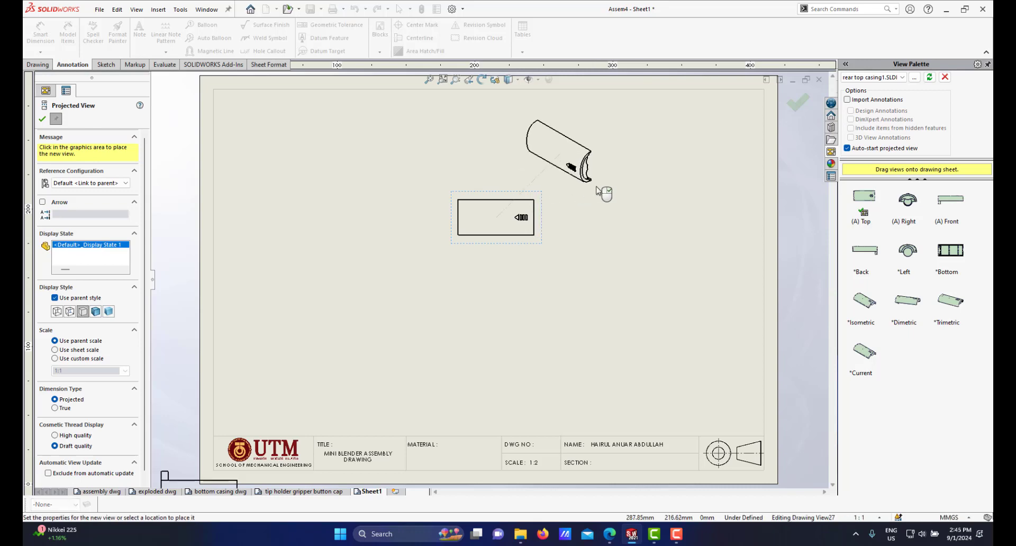
{"action": "key", "text": "Escape"}
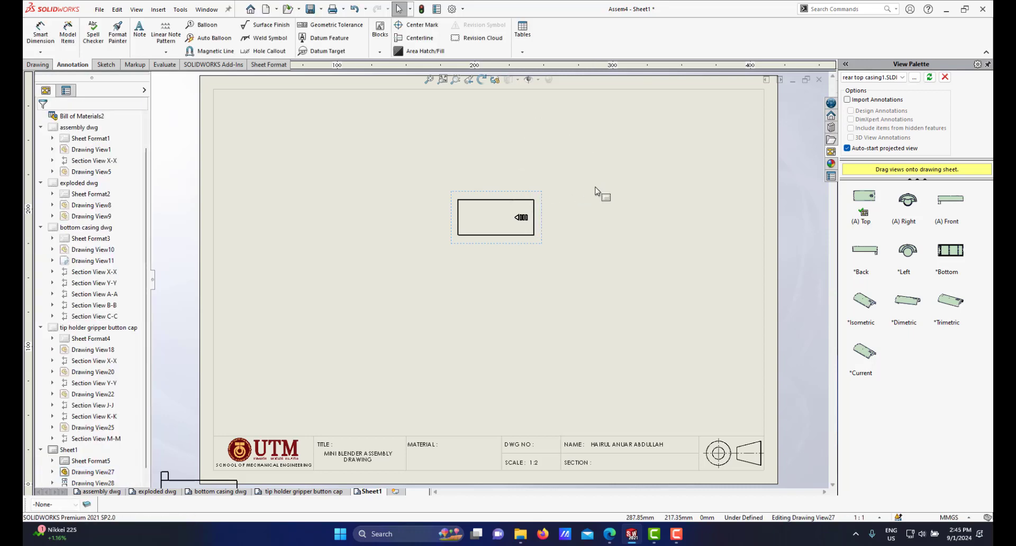
Step: Set the top view's scale to a custom 2:1 and accept the view properties
{"action": "left_click", "coordinate": [538, 208]}
{"action": "right_click", "coordinate": [538, 208]}
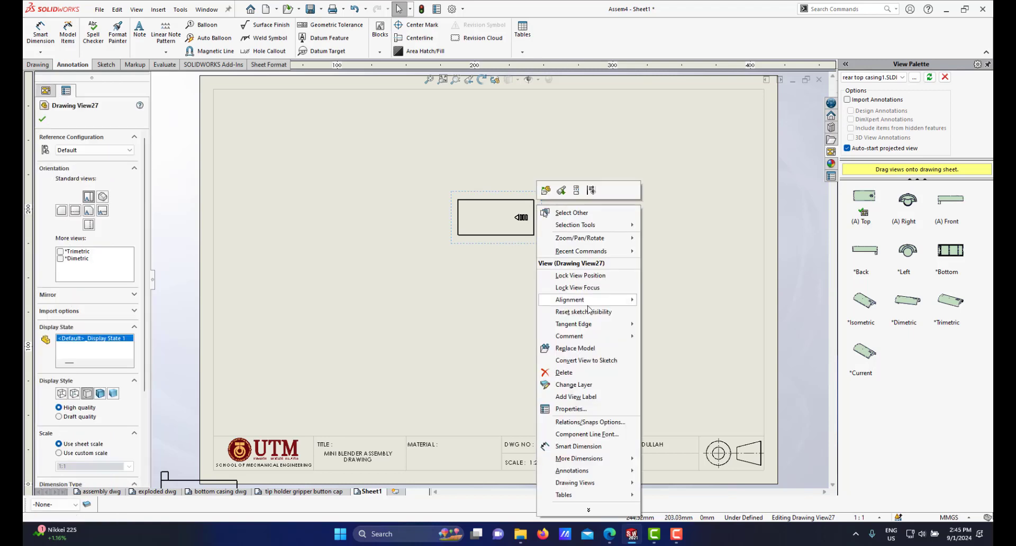
{"action": "mouse_move", "coordinate": [582, 329]}
{"action": "left_click", "coordinate": [661, 336]}
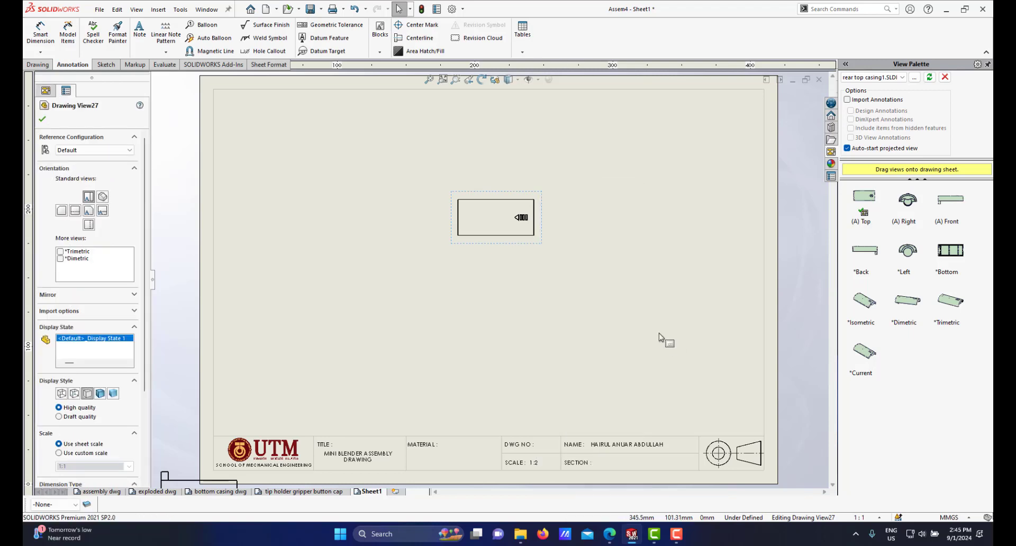
{"action": "scroll", "coordinate": [509, 132], "scroll_direction": "down", "scroll_amount": 1}
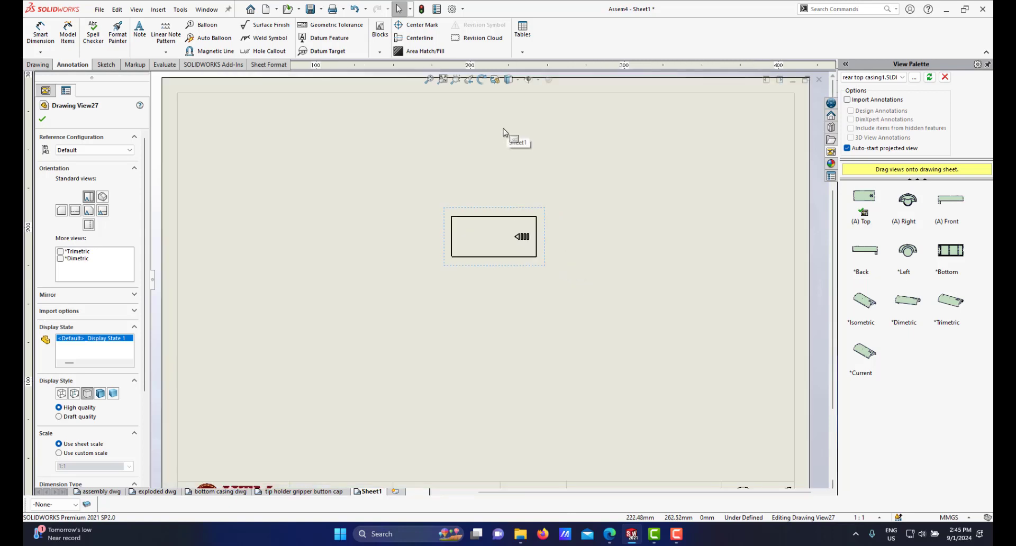
{"action": "scroll", "coordinate": [484, 279], "scroll_direction": "down", "scroll_amount": 3}
{"action": "scroll", "coordinate": [489, 280], "scroll_direction": "up", "scroll_amount": 2}
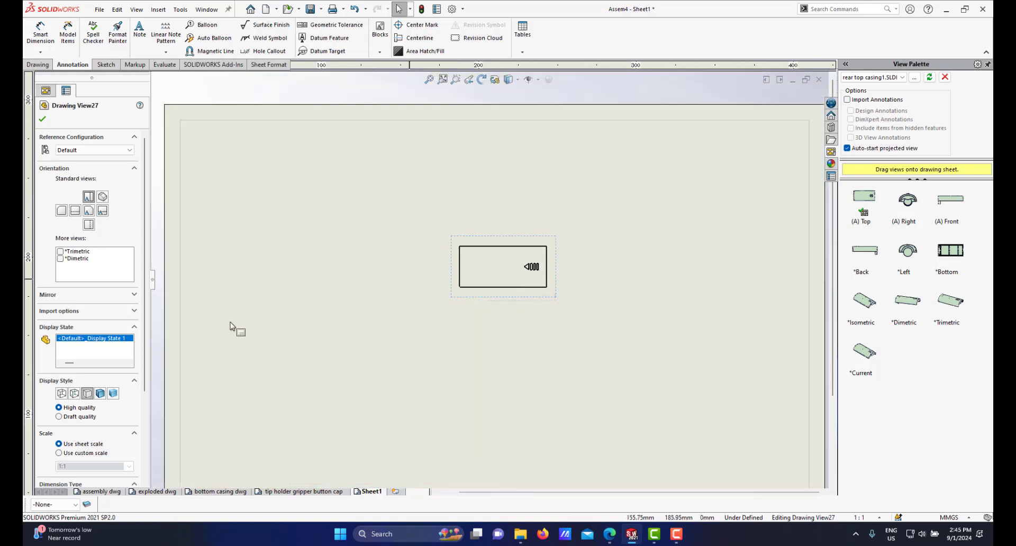
{"action": "scroll", "coordinate": [140, 370], "scroll_direction": "down", "scroll_amount": 3}
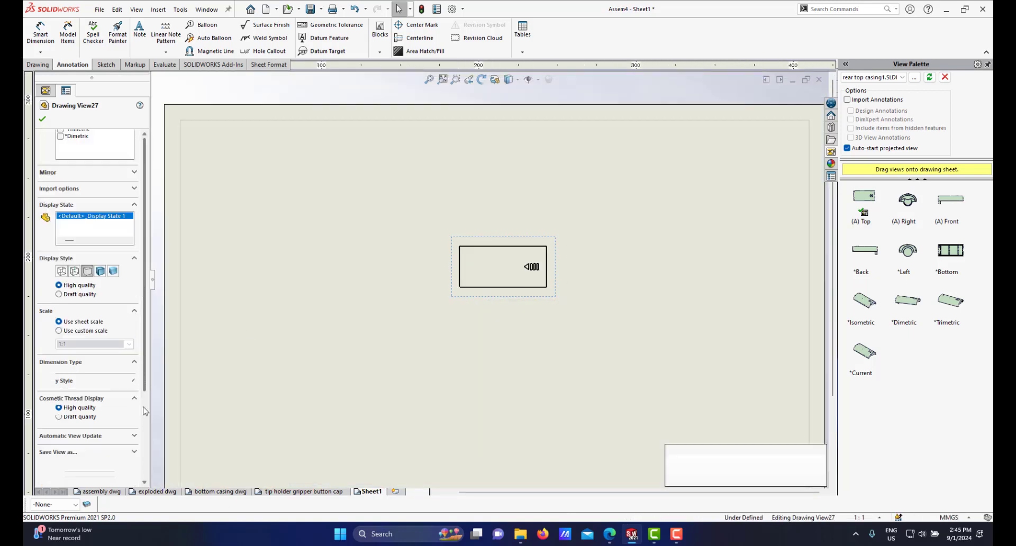
{"action": "left_click", "coordinate": [60, 332]}
{"action": "left_click", "coordinate": [129, 344]}
{"action": "left_click", "coordinate": [82, 411]}
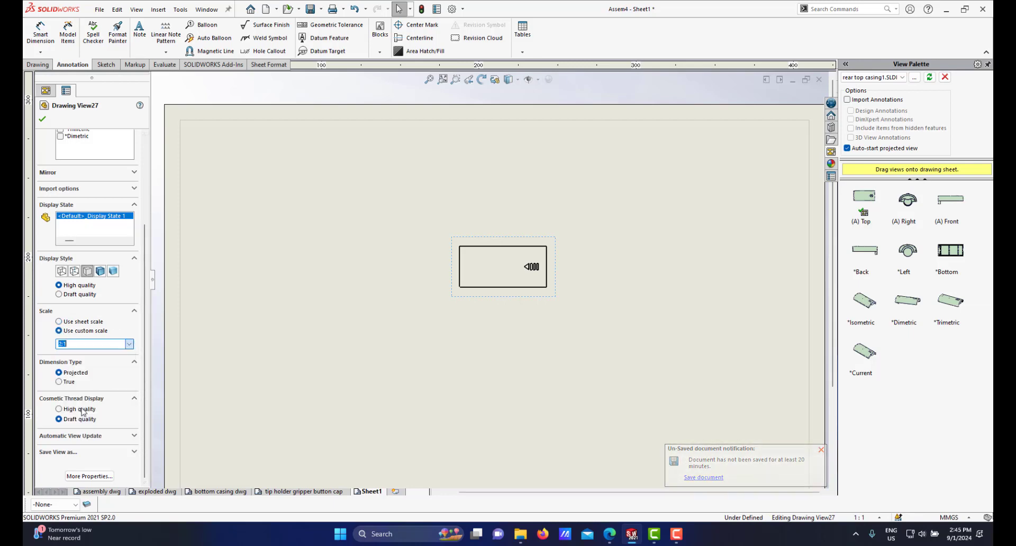
{"action": "left_click", "coordinate": [46, 120]}
Step: Change the top view's display style to show hidden lines
{"action": "scroll", "coordinate": [480, 239], "scroll_direction": "up", "scroll_amount": 4}
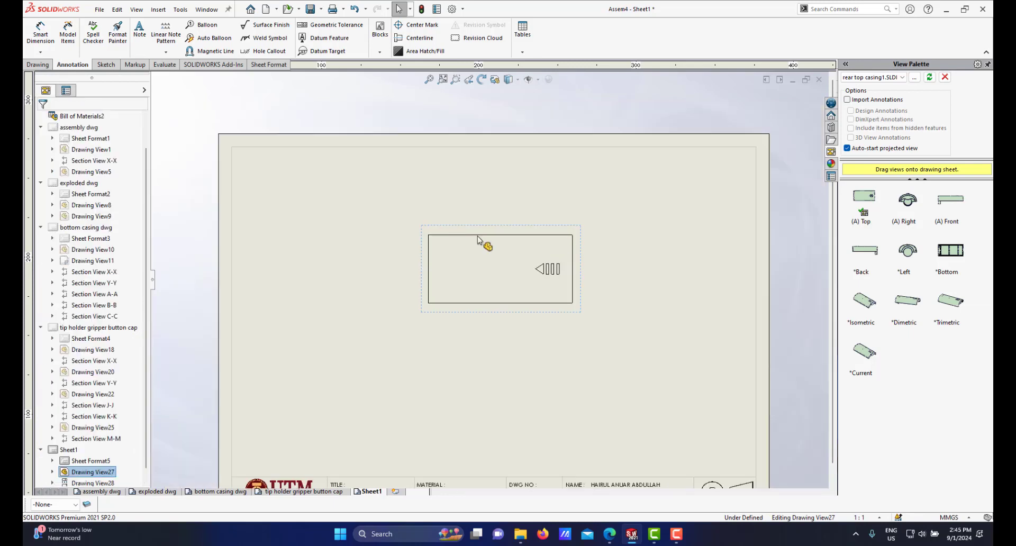
{"action": "scroll", "coordinate": [472, 305], "scroll_direction": "down", "scroll_amount": 2}
{"action": "scroll", "coordinate": [473, 306], "scroll_direction": "down", "scroll_amount": 1}
{"action": "scroll", "coordinate": [529, 222], "scroll_direction": "up", "scroll_amount": 1}
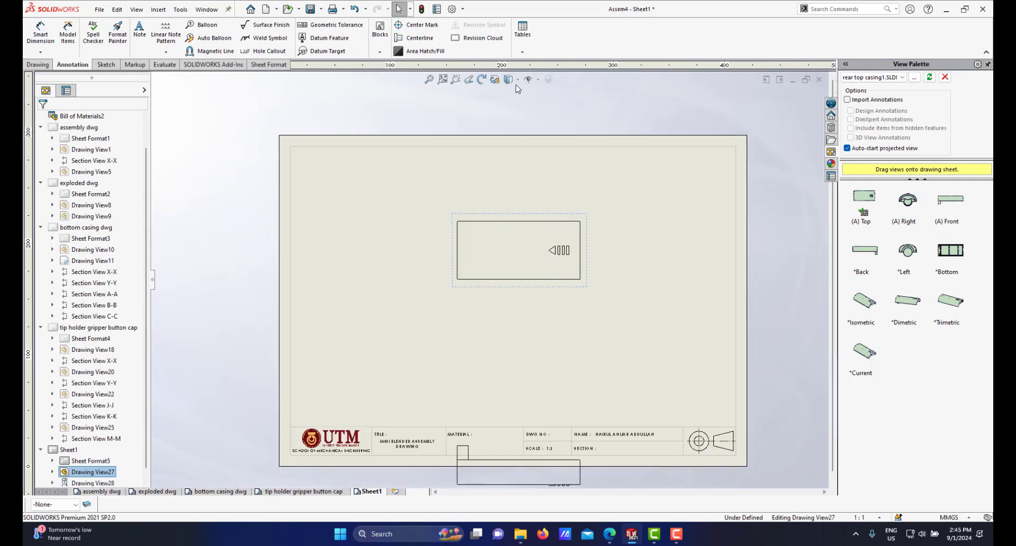
{"action": "left_click", "coordinate": [509, 79]}
{"action": "left_click", "coordinate": [511, 138]}
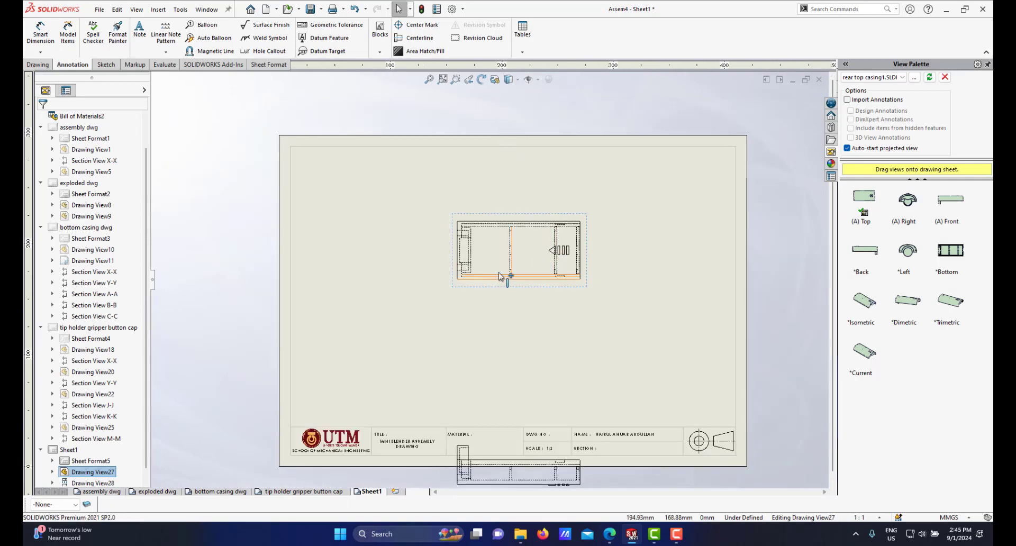
Step: Delete the extra projected view lying below the sheet border
{"action": "scroll", "coordinate": [516, 299], "scroll_direction": "down", "scroll_amount": 1}
{"action": "scroll", "coordinate": [493, 359], "scroll_direction": "up", "scroll_amount": 2}
{"action": "scroll", "coordinate": [530, 382], "scroll_direction": "down", "scroll_amount": 2}
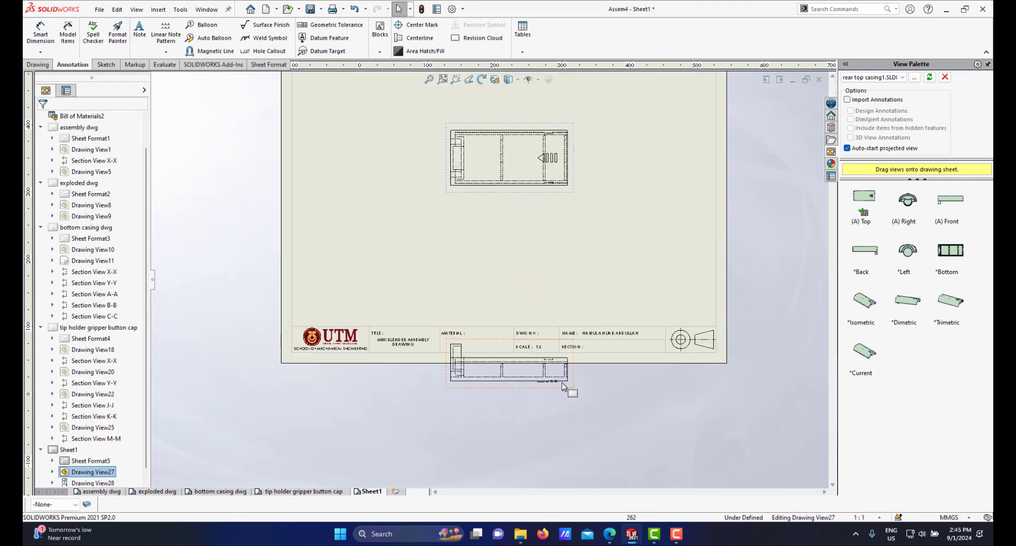
{"action": "left_click", "coordinate": [573, 371]}
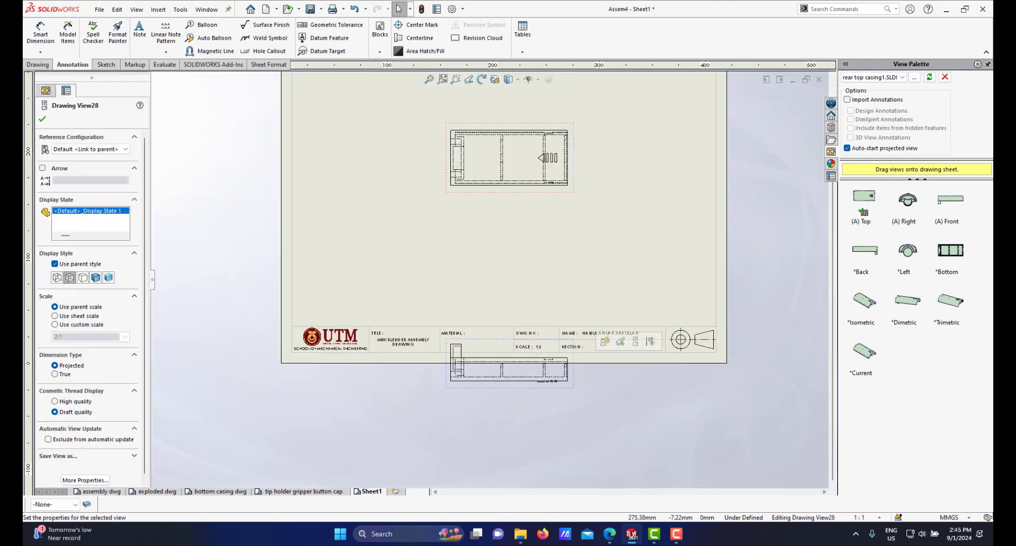
{"action": "key", "text": "Delete"}
{"action": "left_click", "coordinate": [718, 184]}
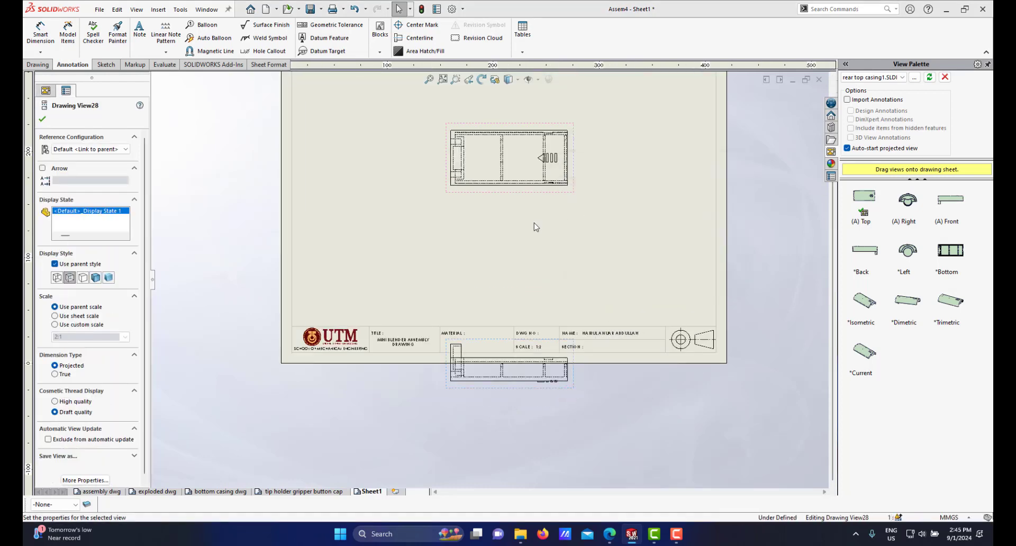
Step: Move the top view slightly to reposition it on the sheet
{"action": "scroll", "coordinate": [536, 225], "scroll_direction": "up", "scroll_amount": 3}
{"action": "scroll", "coordinate": [500, 235], "scroll_direction": "down", "scroll_amount": 2}
{"action": "scroll", "coordinate": [500, 235], "scroll_direction": "down", "scroll_amount": 2}
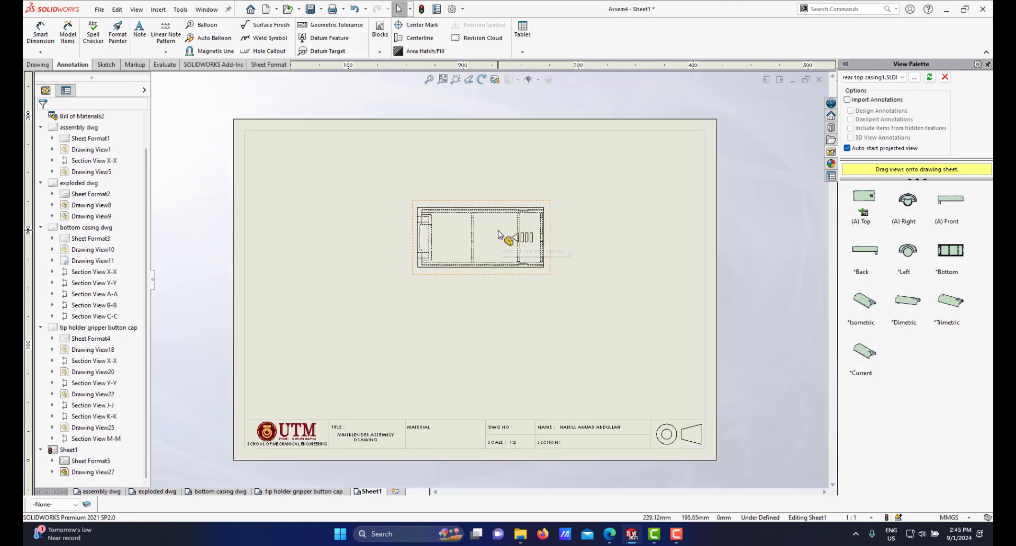
{"action": "left_click", "coordinate": [472, 196]}
{"action": "left_click_drag", "start_coordinate": [472, 196], "coordinate": [490, 200]}
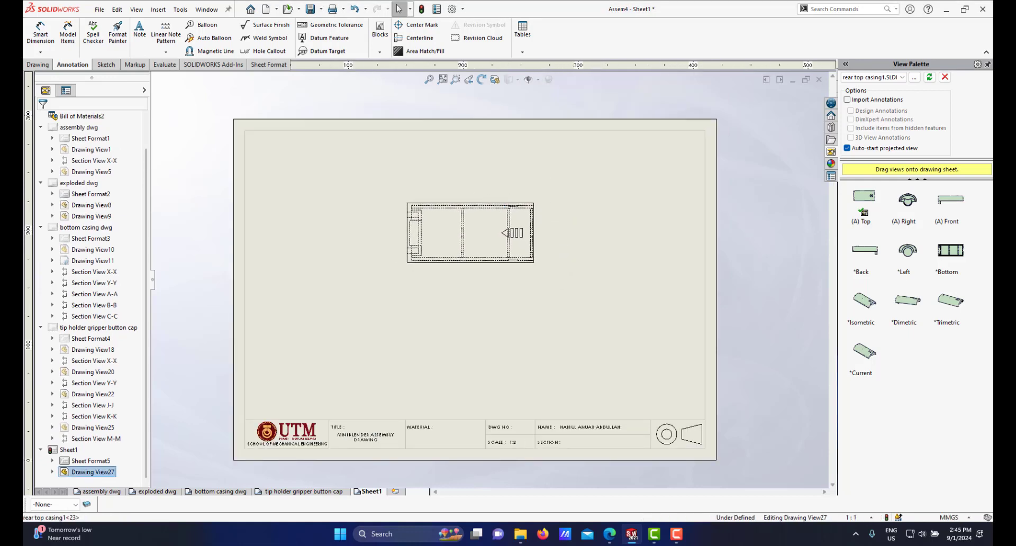
Step: Zoom in and out to examine the hidden-line detail of the top view
{"action": "scroll", "coordinate": [477, 233], "scroll_direction": "down", "scroll_amount": 2}
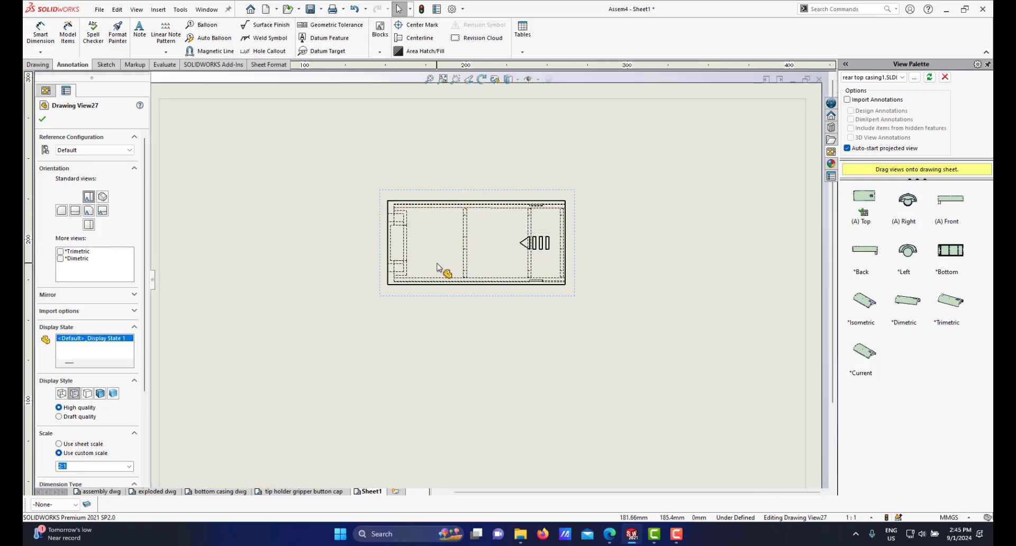
{"action": "scroll", "coordinate": [437, 249], "scroll_direction": "up", "scroll_amount": 3}
{"action": "scroll", "coordinate": [456, 258], "scroll_direction": "down", "scroll_amount": 2}
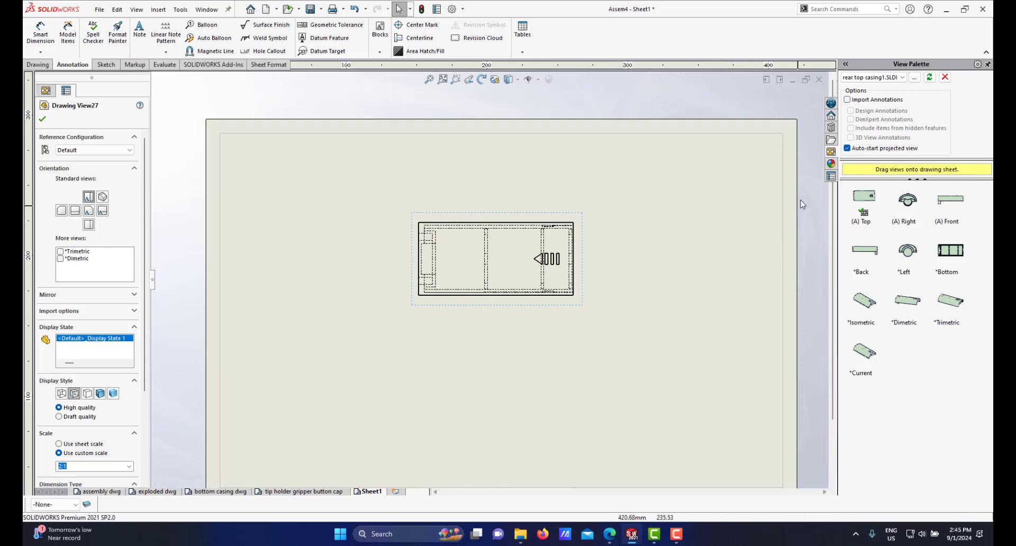
{"action": "scroll", "coordinate": [456, 258], "scroll_direction": "down", "scroll_amount": 1}
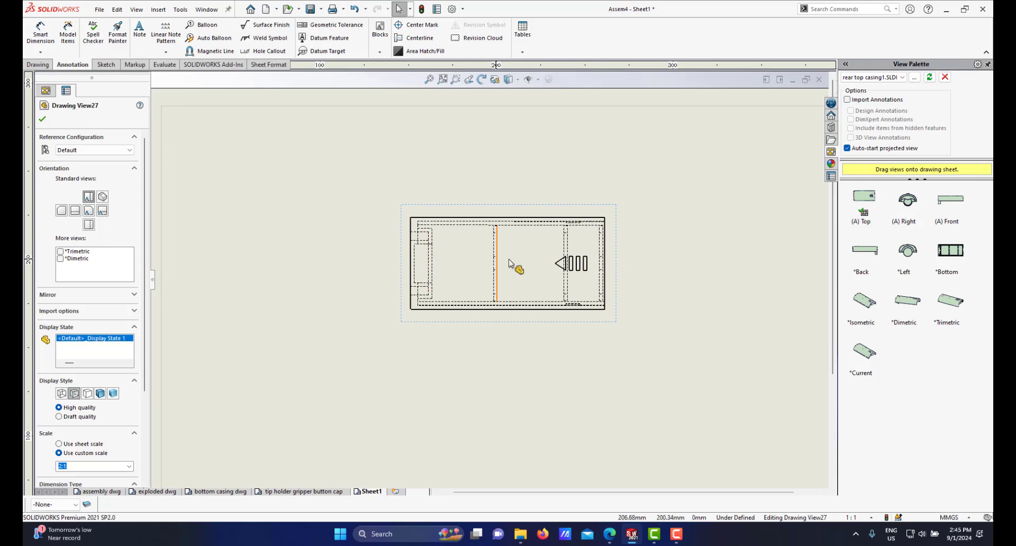
{"action": "scroll", "coordinate": [512, 307], "scroll_direction": "up", "scroll_amount": 2}
{"action": "scroll", "coordinate": [431, 340], "scroll_direction": "down", "scroll_amount": 1}
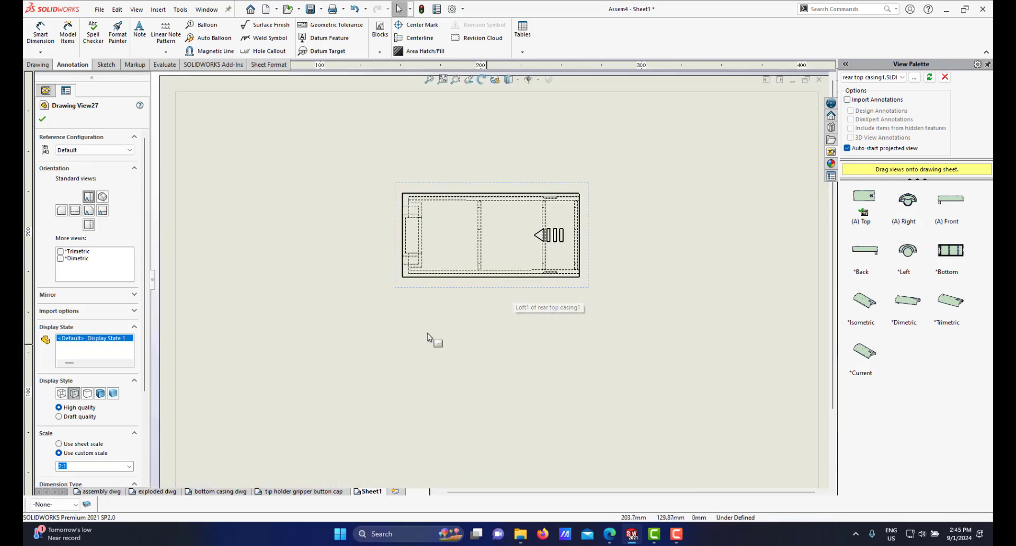
{"action": "scroll", "coordinate": [471, 305], "scroll_direction": "up", "scroll_amount": 2}
{"action": "scroll", "coordinate": [476, 291], "scroll_direction": "down", "scroll_amount": 2}
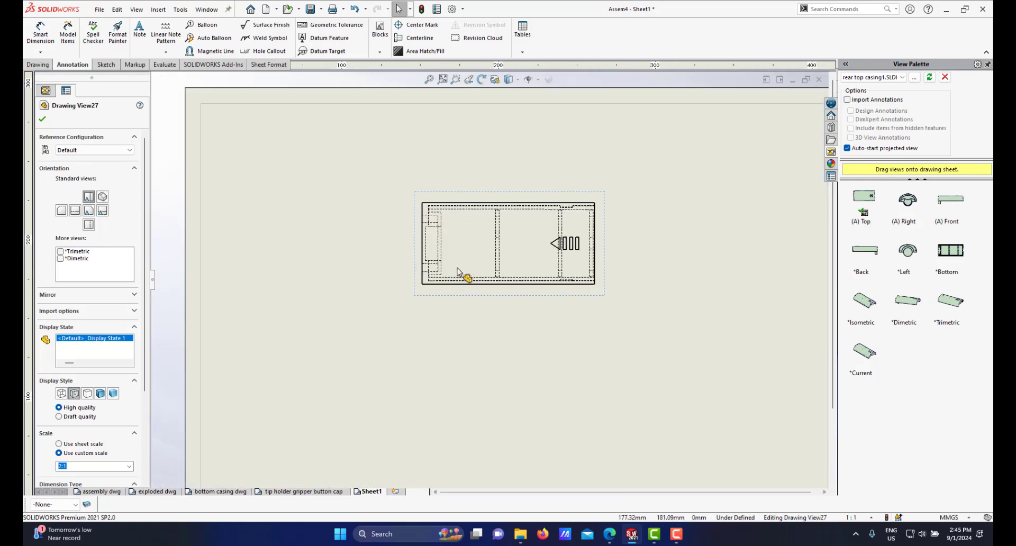
{"action": "scroll", "coordinate": [504, 234], "scroll_direction": "down", "scroll_amount": 1}
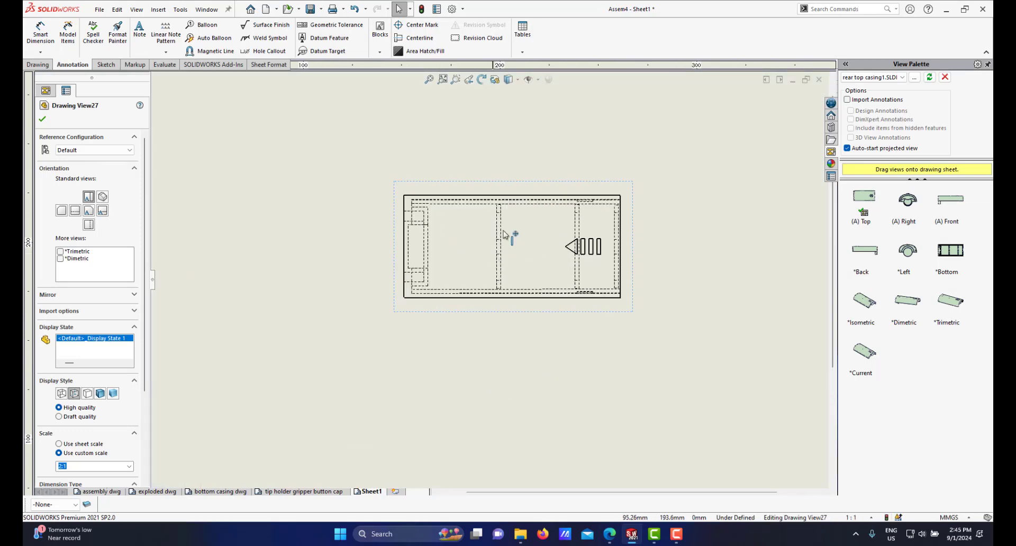
{"action": "scroll", "coordinate": [487, 254], "scroll_direction": "down", "scroll_amount": 2}
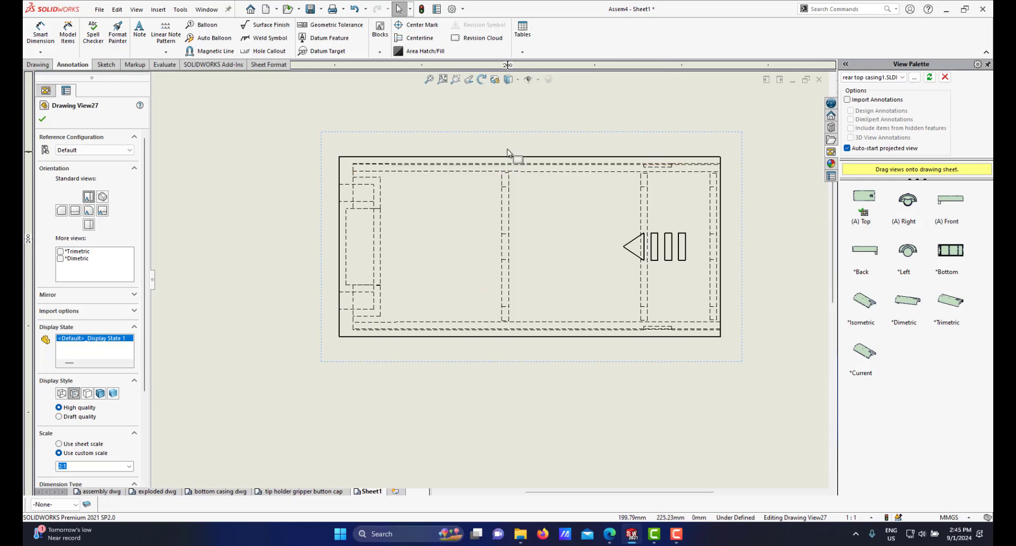
{"action": "scroll", "coordinate": [519, 200], "scroll_direction": "down", "scroll_amount": 1}
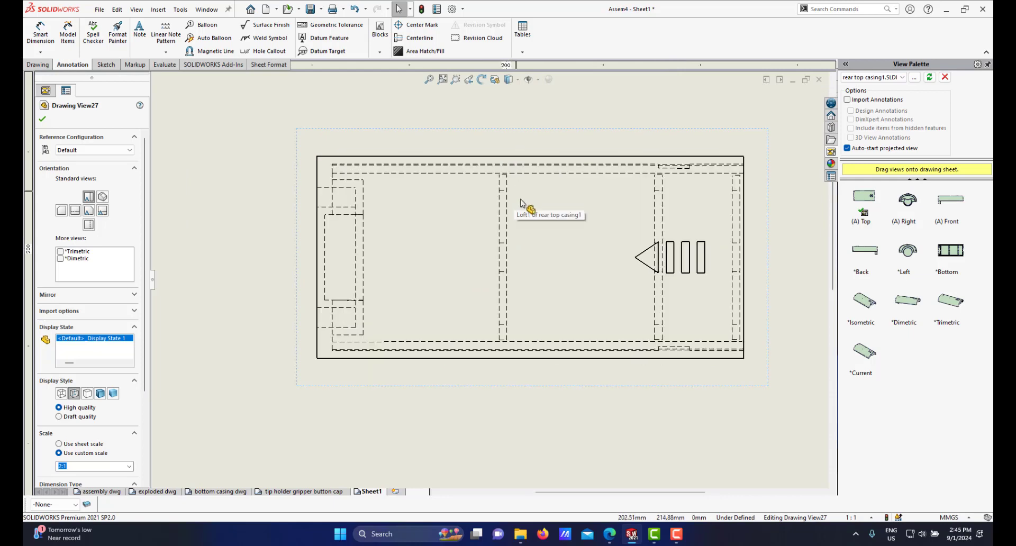
{"action": "scroll", "coordinate": [498, 260], "scroll_direction": "up", "scroll_amount": 3}
{"action": "scroll", "coordinate": [497, 253], "scroll_direction": "down", "scroll_amount": 3}
{"action": "scroll", "coordinate": [499, 241], "scroll_direction": "down", "scroll_amount": 1}
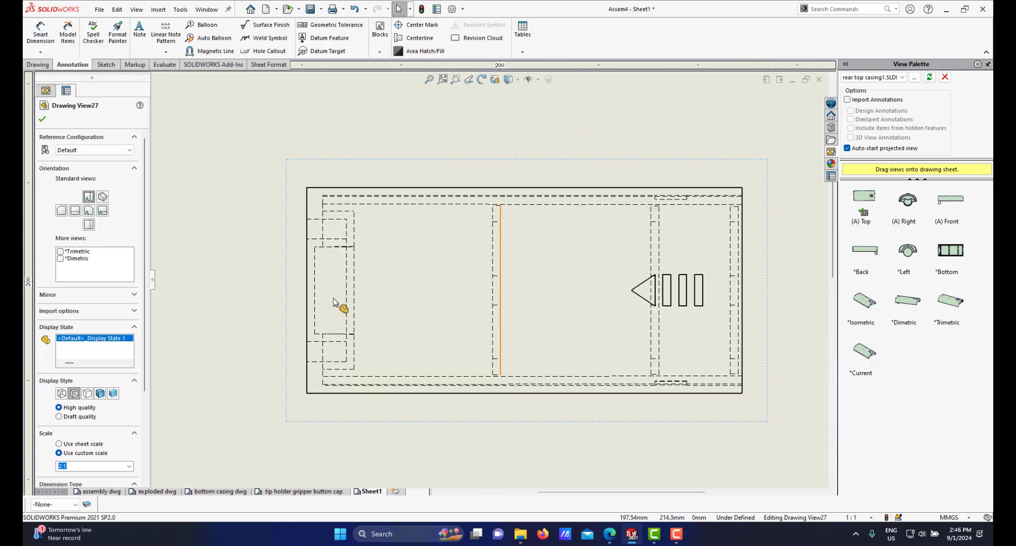
{"action": "scroll", "coordinate": [344, 262], "scroll_direction": "up", "scroll_amount": 2}
{"action": "scroll", "coordinate": [344, 260], "scroll_direction": "down", "scroll_amount": 3}
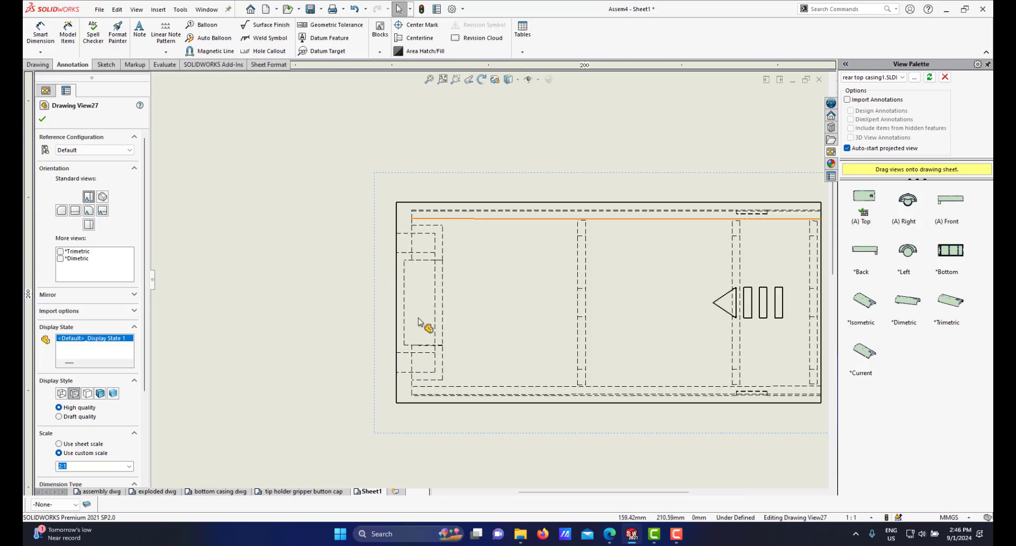
{"action": "scroll", "coordinate": [498, 323], "scroll_direction": "up", "scroll_amount": 3}
{"action": "scroll", "coordinate": [484, 342], "scroll_direction": "up", "scroll_amount": 3}
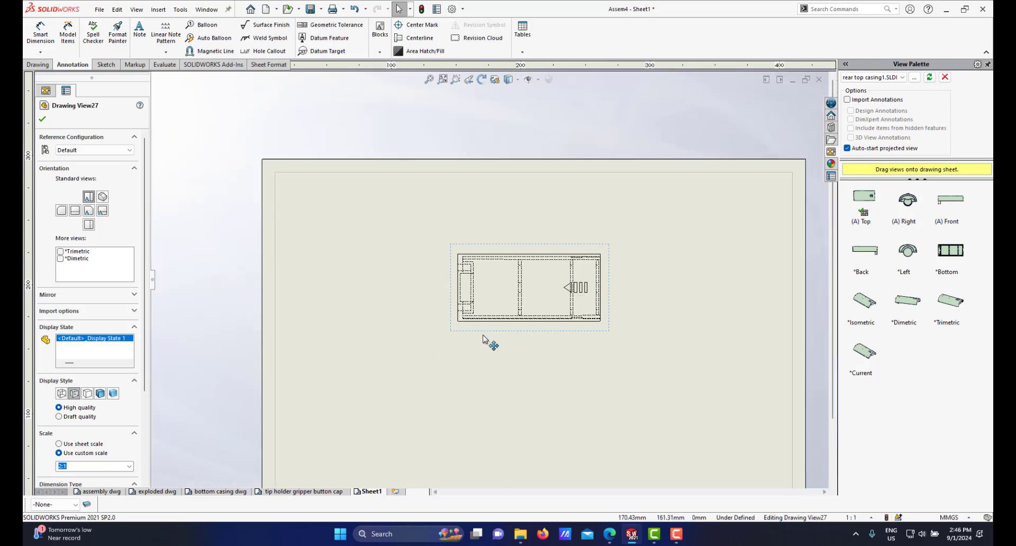
{"action": "scroll", "coordinate": [483, 335], "scroll_direction": "down", "scroll_amount": 2}
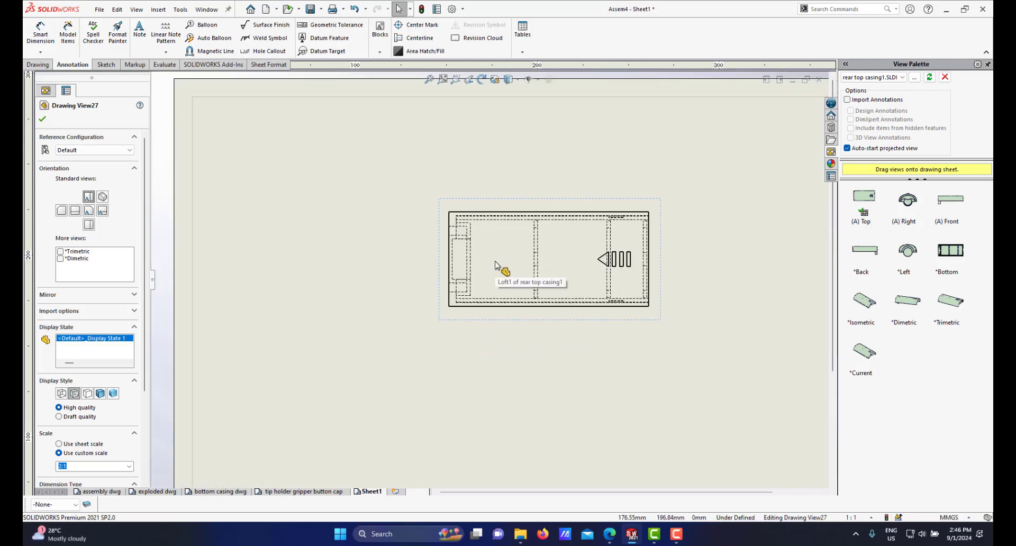
{"action": "scroll", "coordinate": [535, 275], "scroll_direction": "up", "scroll_amount": 3}
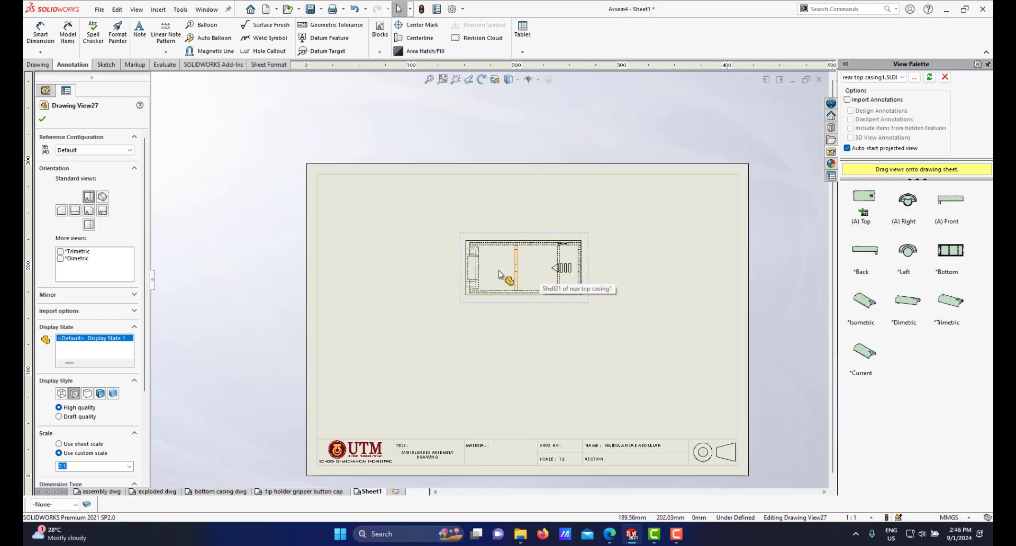
{"action": "scroll", "coordinate": [535, 318], "scroll_direction": "down", "scroll_amount": 3}
{"action": "scroll", "coordinate": [524, 310], "scroll_direction": "up", "scroll_amount": 1}
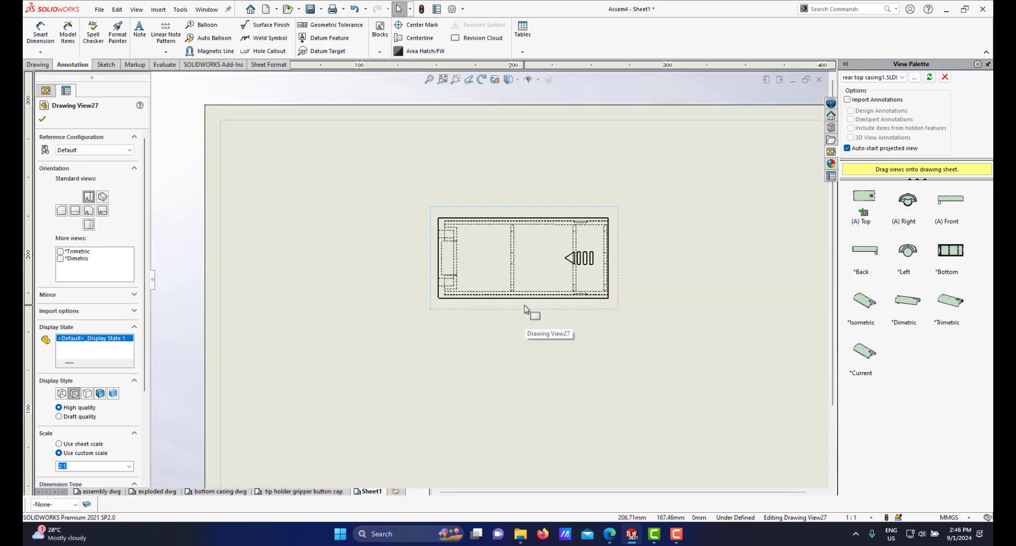
Step: Create a horizontal section view through the middle of the top view and place it below the top view
{"action": "left_click", "coordinate": [36, 64]}
{"action": "left_click", "coordinate": [115, 33]}
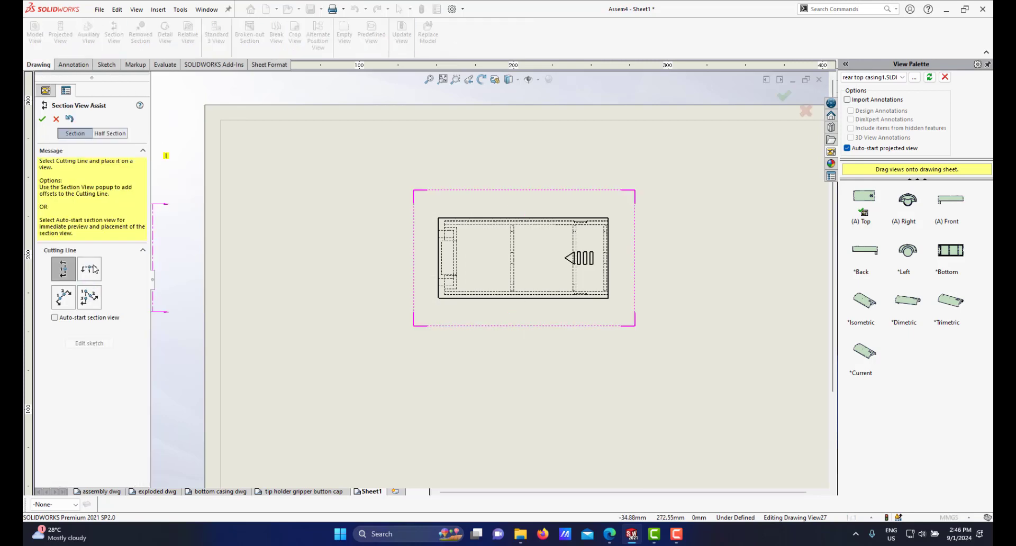
{"action": "left_click", "coordinate": [89, 269]}
{"action": "scroll", "coordinate": [539, 290], "scroll_direction": "down", "scroll_amount": 5}
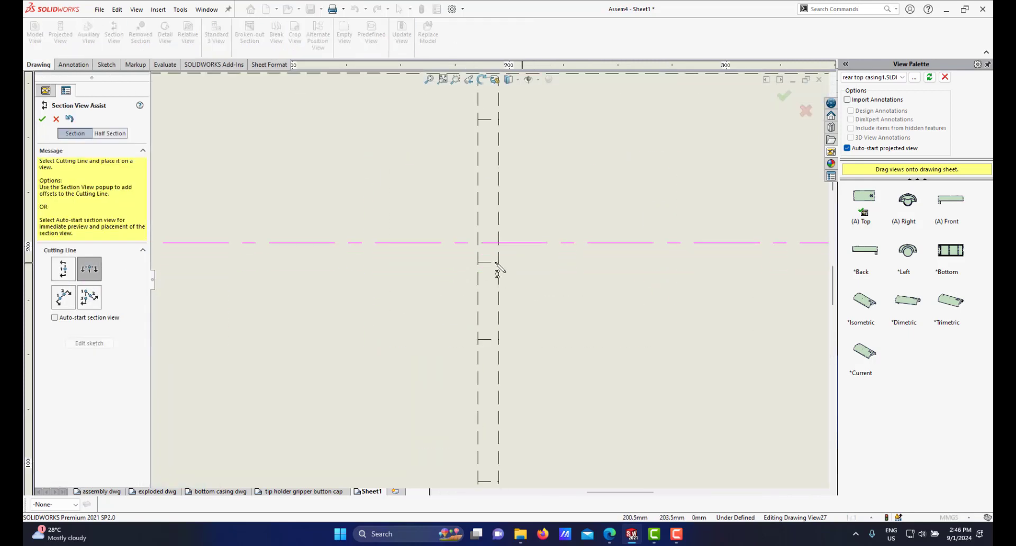
{"action": "left_click", "coordinate": [498, 301]}
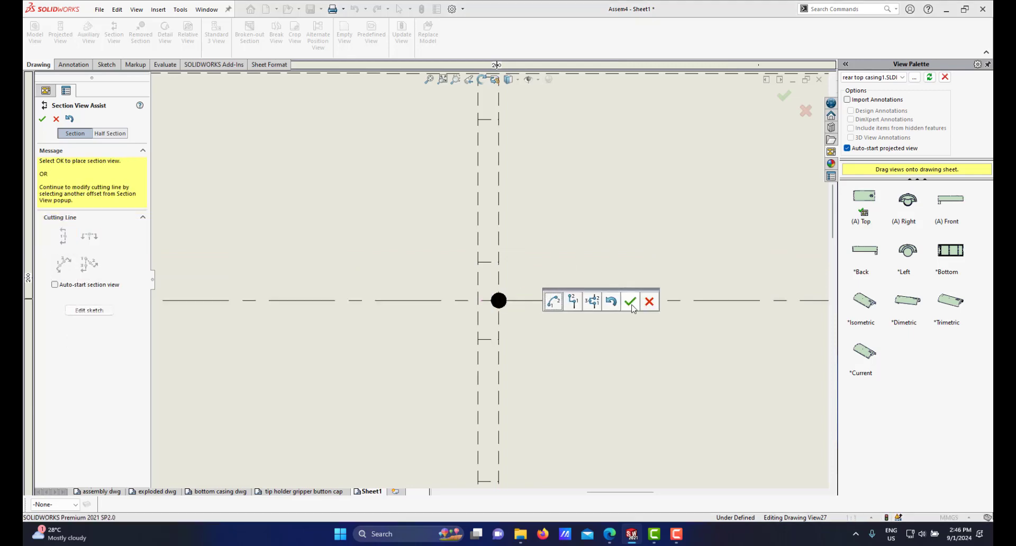
{"action": "left_click", "coordinate": [629, 299]}
{"action": "key", "text": "Return"}
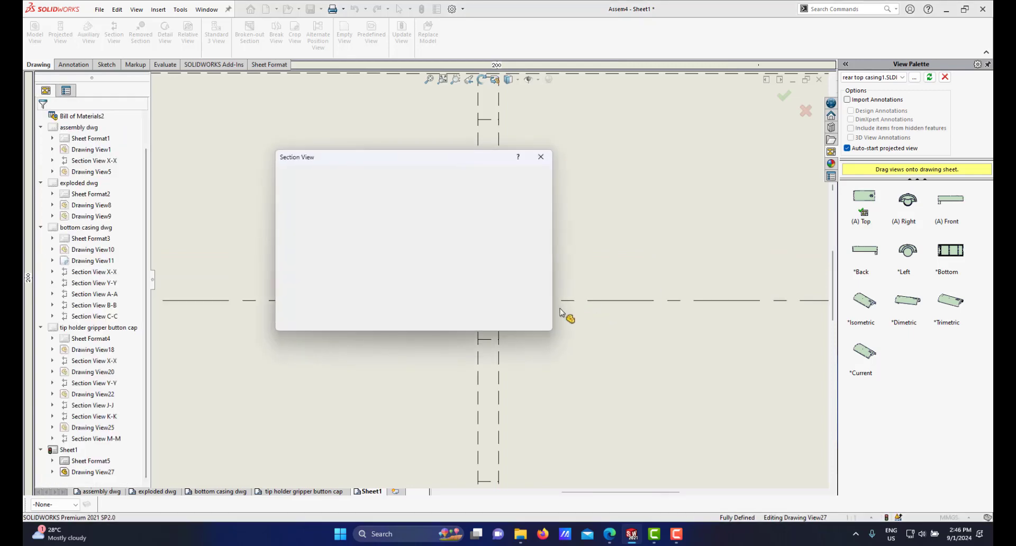
{"action": "scroll", "coordinate": [535, 280], "scroll_direction": "up", "scroll_amount": 2}
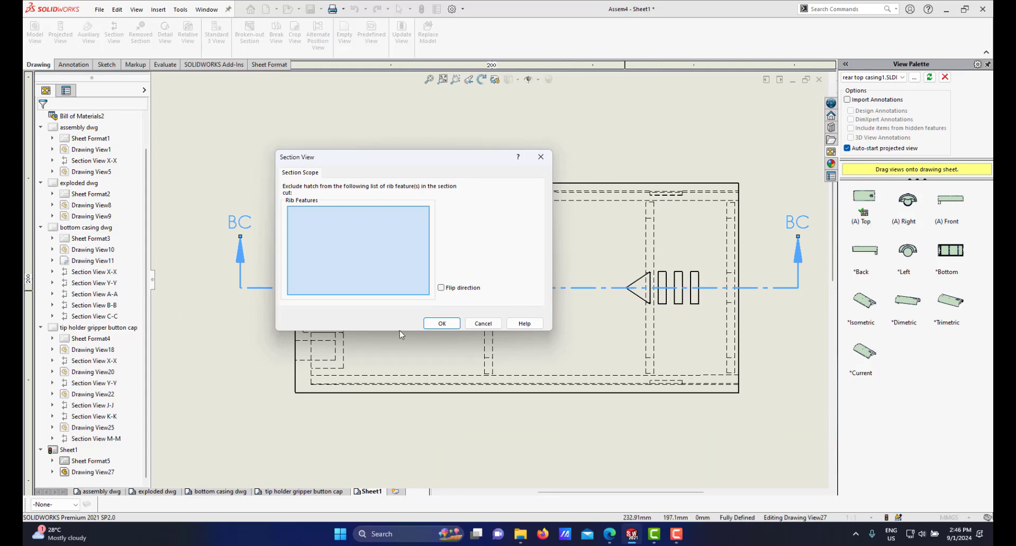
{"action": "left_click", "coordinate": [441, 324]}
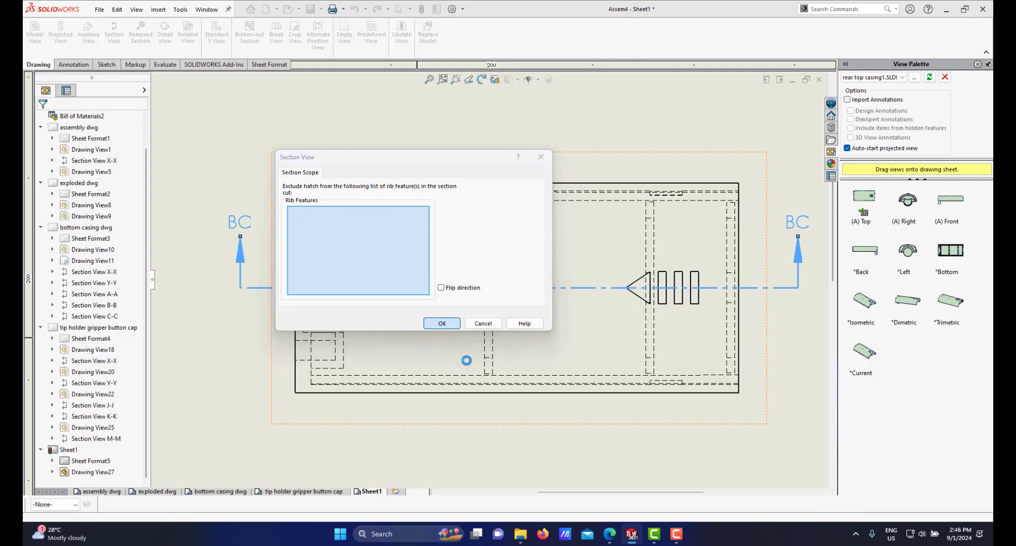
{"action": "scroll", "coordinate": [486, 371], "scroll_direction": "up", "scroll_amount": 3}
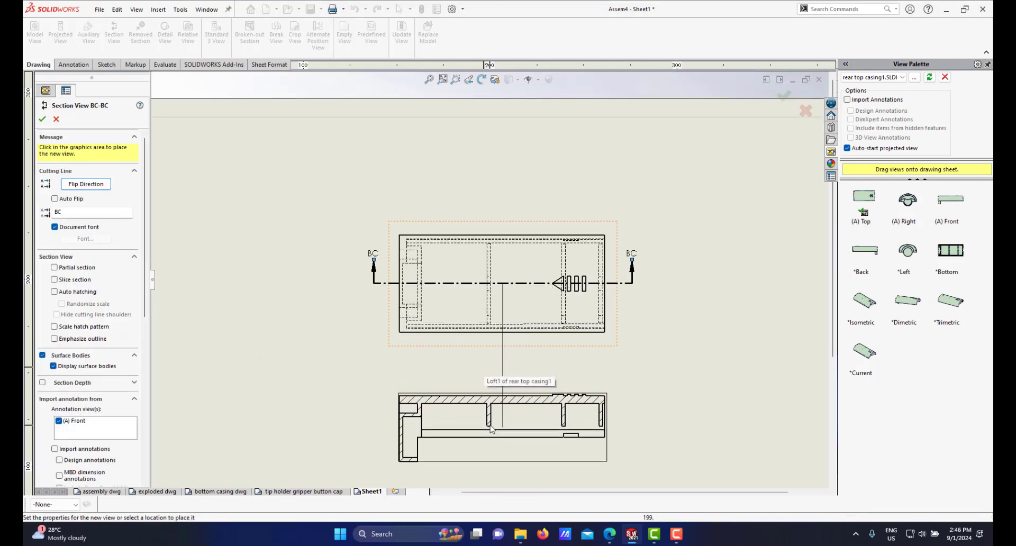
{"action": "left_click", "coordinate": [558, 402]}
Step: Set the section view's cutting line label to X
{"action": "scroll", "coordinate": [521, 376], "scroll_direction": "up", "scroll_amount": 3}
{"action": "scroll", "coordinate": [522, 375], "scroll_direction": "down", "scroll_amount": 3}
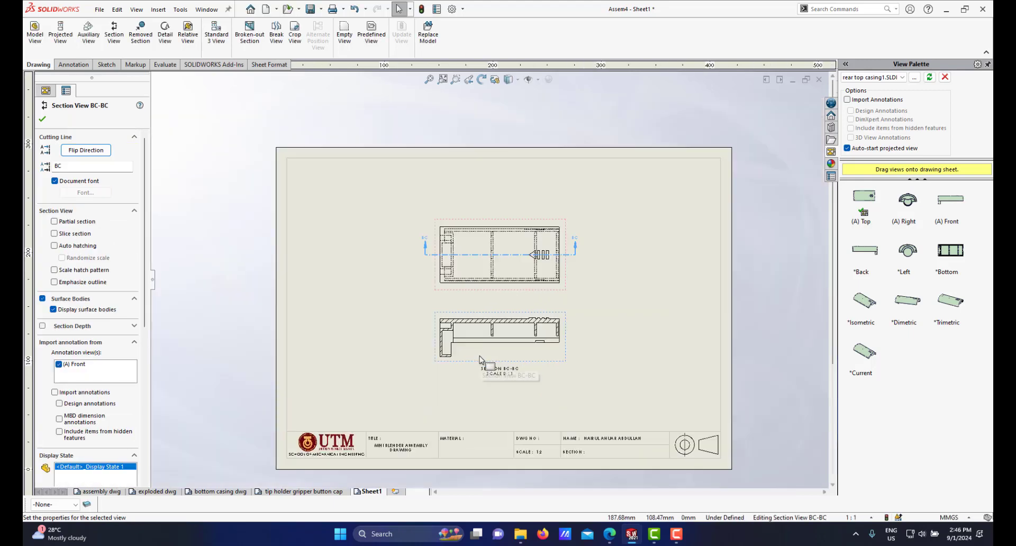
{"action": "scroll", "coordinate": [477, 275], "scroll_direction": "up", "scroll_amount": 3}
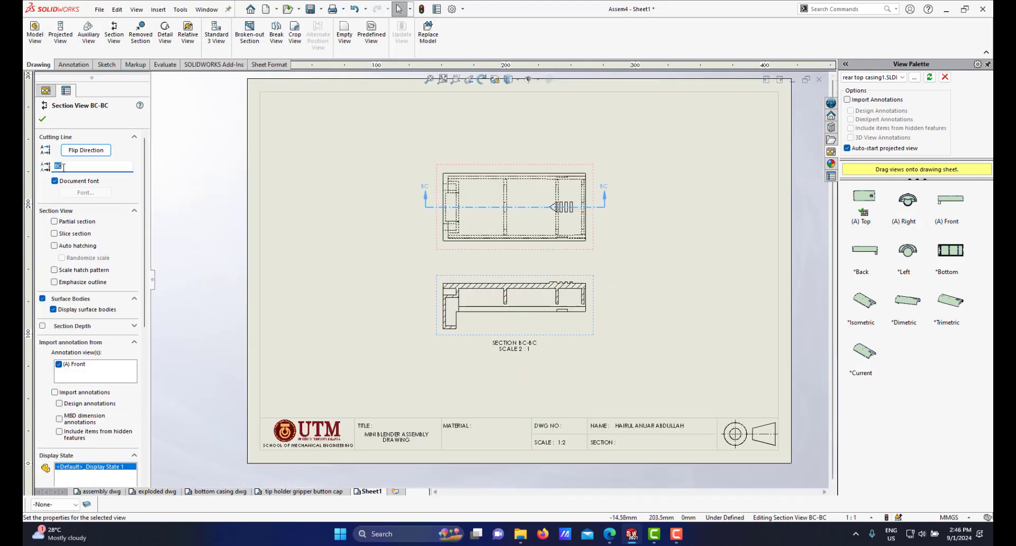
{"action": "type", "text": "X"}
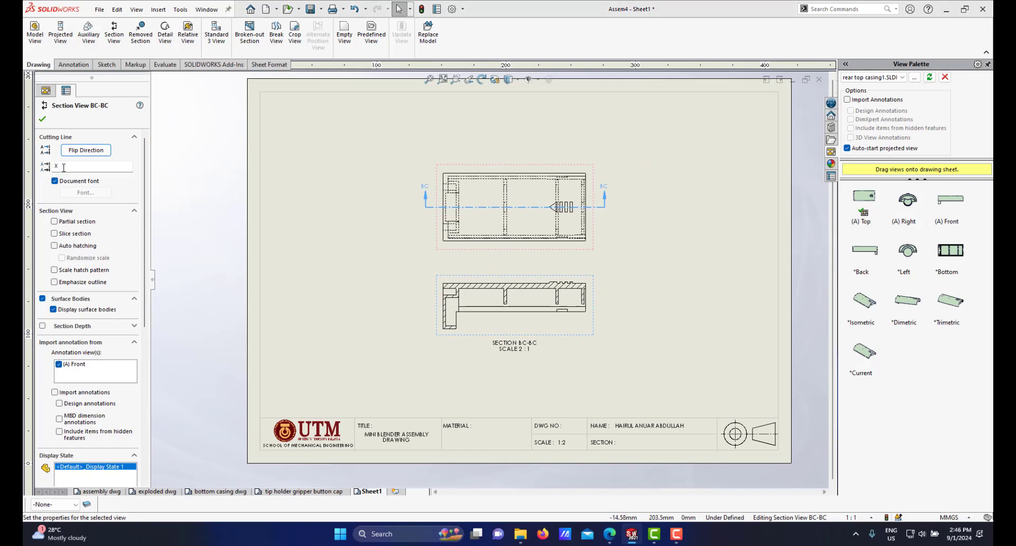
{"action": "left_click", "coordinate": [533, 267]}
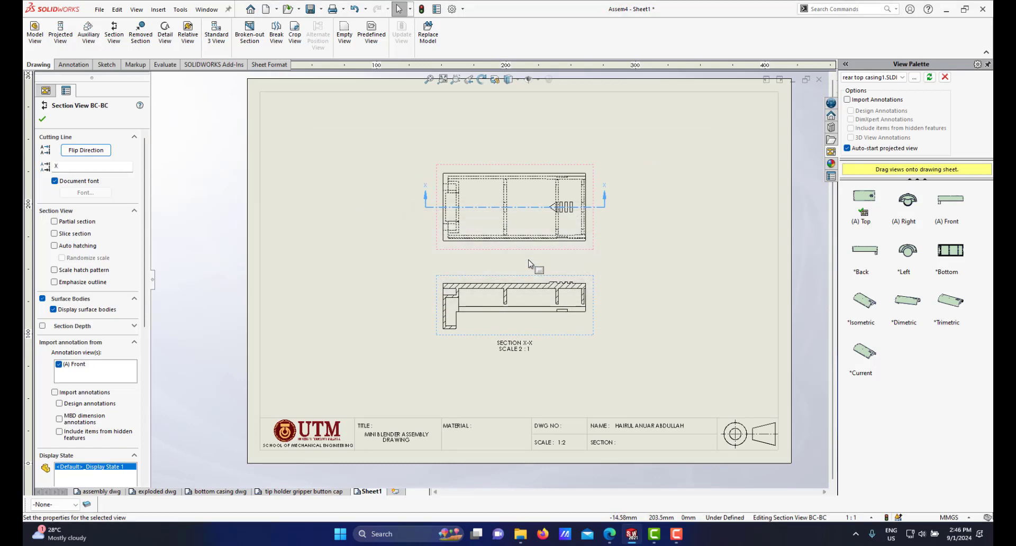
Step: Edit the sheet format and set the title block scale to 2:1
{"action": "scroll", "coordinate": [509, 295], "scroll_direction": "down", "scroll_amount": 1}
{"action": "scroll", "coordinate": [510, 315], "scroll_direction": "up", "scroll_amount": 2}
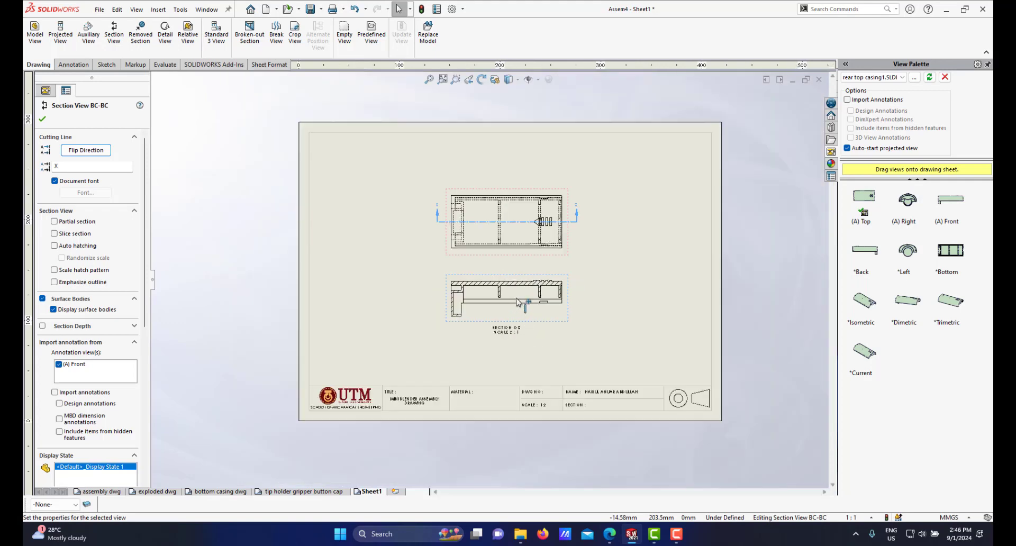
{"action": "scroll", "coordinate": [517, 299], "scroll_direction": "down", "scroll_amount": 4}
{"action": "scroll", "coordinate": [517, 303], "scroll_direction": "up", "scroll_amount": 4}
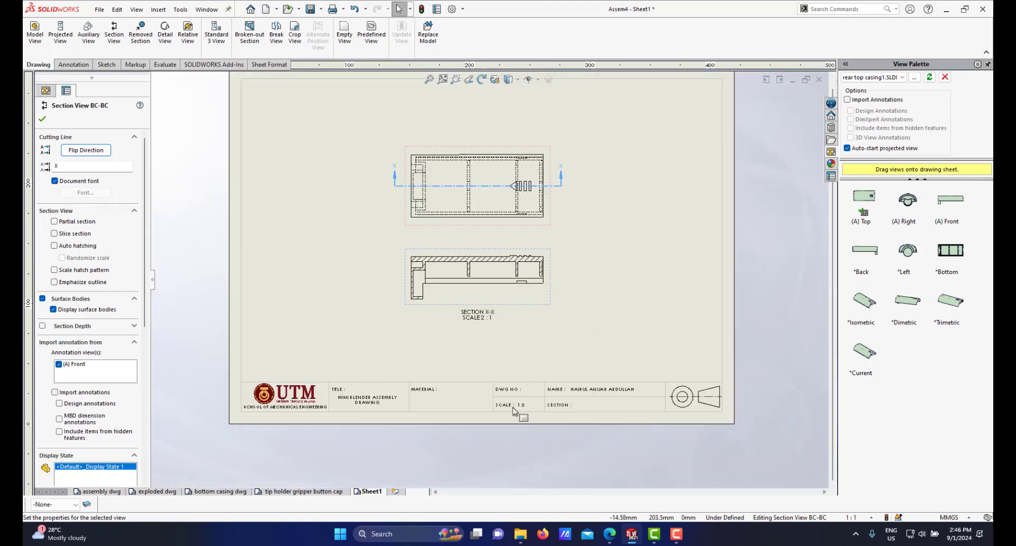
{"action": "scroll", "coordinate": [523, 384], "scroll_direction": "down", "scroll_amount": 2}
{"action": "right_click", "coordinate": [513, 381]}
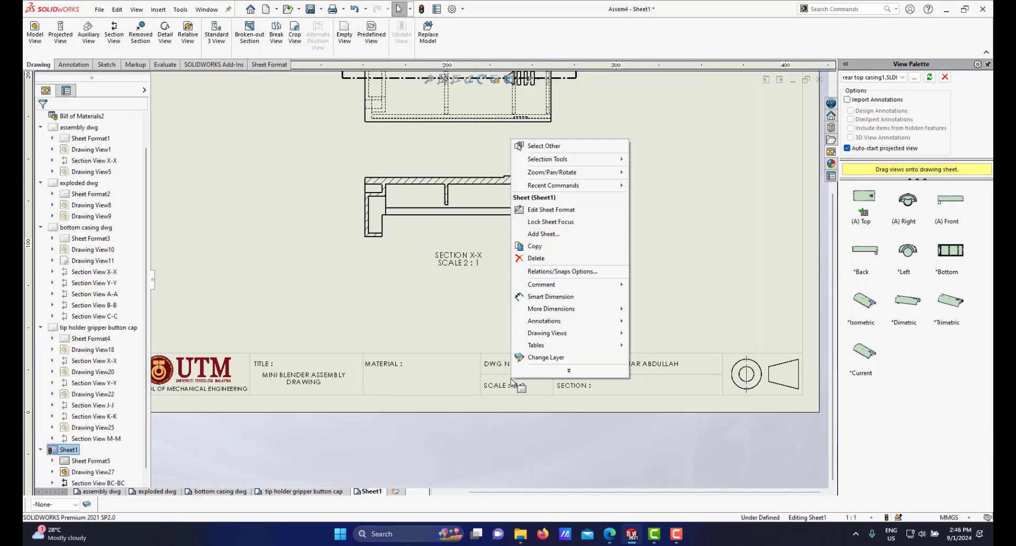
{"action": "left_click", "coordinate": [547, 211]}
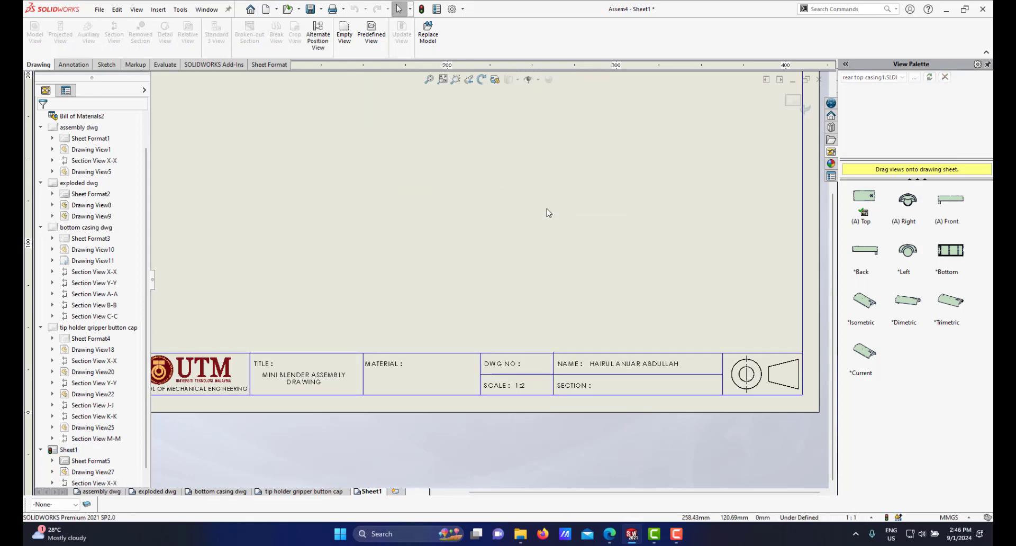
{"action": "scroll", "coordinate": [609, 236], "scroll_direction": "up", "scroll_amount": 1}
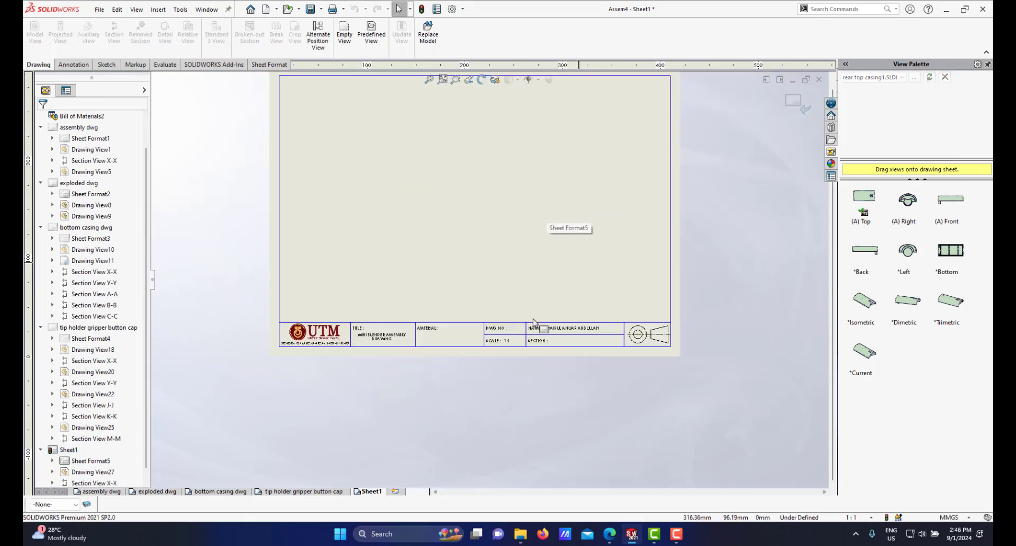
{"action": "scroll", "coordinate": [513, 347], "scroll_direction": "down", "scroll_amount": 3}
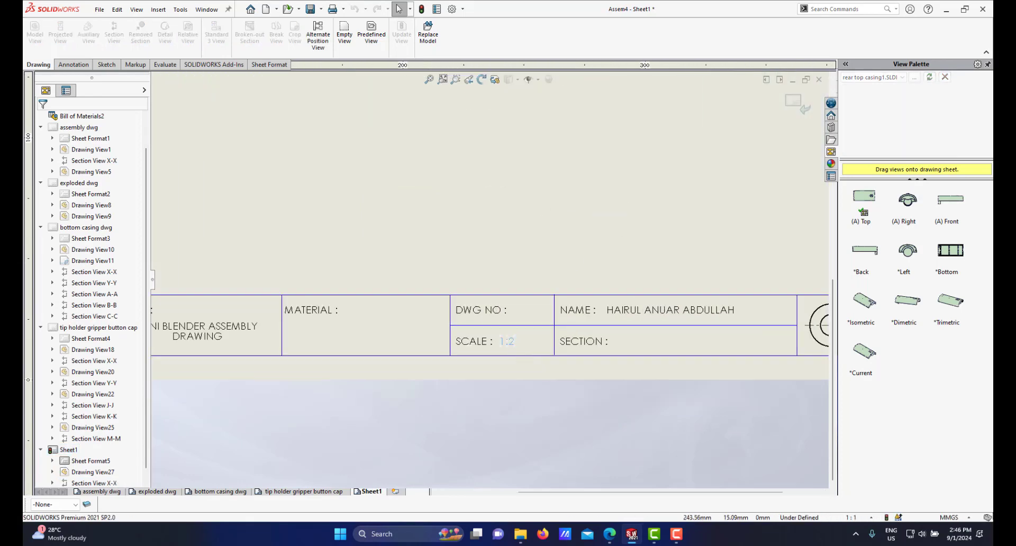
{"action": "double_click", "coordinate": [507, 341]}
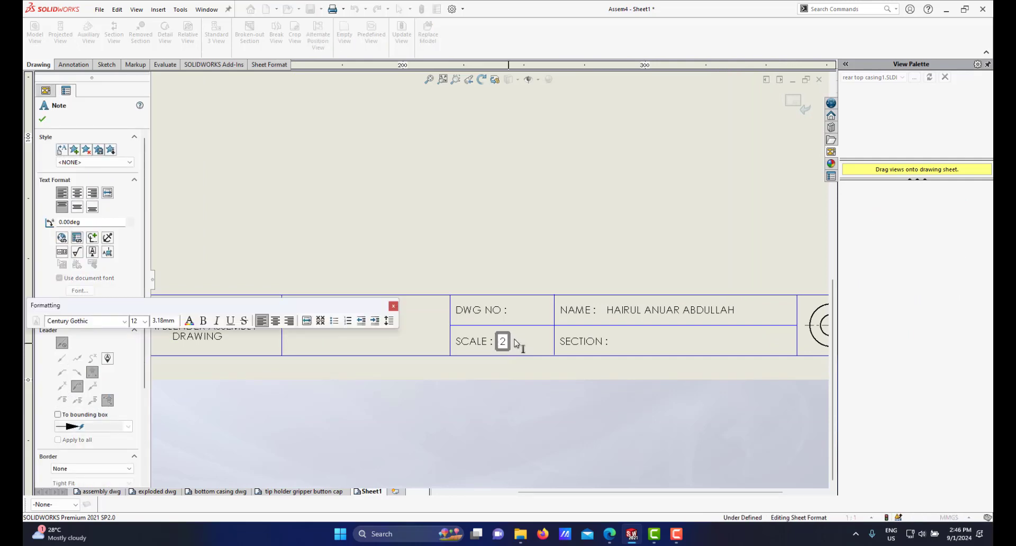
{"action": "left_click", "coordinate": [514, 430]}
Step: Zoom around the sheet to examine the updated title block
{"action": "scroll", "coordinate": [479, 344], "scroll_direction": "up", "scroll_amount": 2}
{"action": "scroll", "coordinate": [318, 327], "scroll_direction": "down", "scroll_amount": 2}
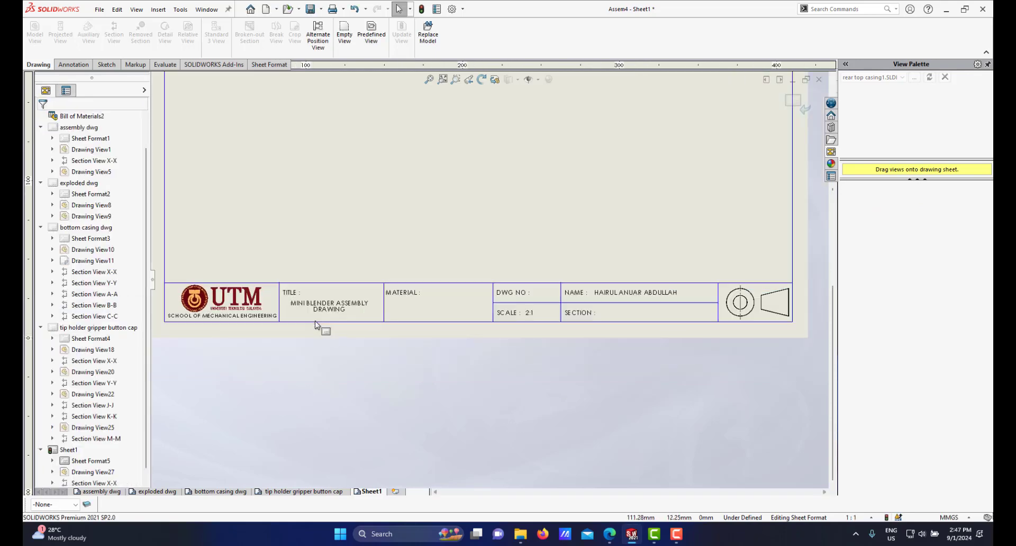
{"action": "scroll", "coordinate": [390, 250], "scroll_direction": "up", "scroll_amount": 4}
{"action": "scroll", "coordinate": [532, 243], "scroll_direction": "down", "scroll_amount": 2}
{"action": "scroll", "coordinate": [539, 245], "scroll_direction": "up", "scroll_amount": 2}
{"action": "scroll", "coordinate": [539, 245], "scroll_direction": "down", "scroll_amount": 2}
{"action": "scroll", "coordinate": [569, 269], "scroll_direction": "down", "scroll_amount": 2}
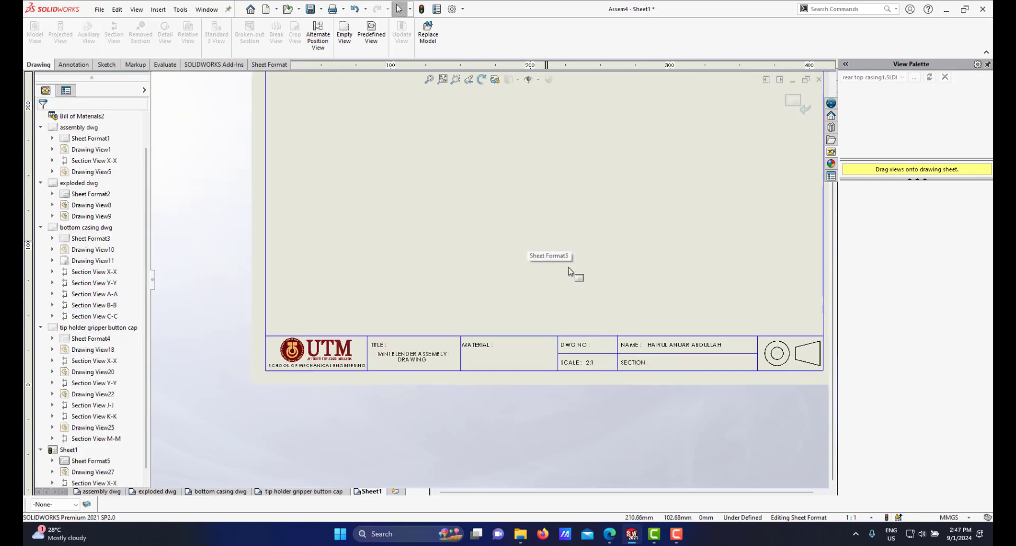
{"action": "scroll", "coordinate": [569, 269], "scroll_direction": "up", "scroll_amount": 4}
{"action": "scroll", "coordinate": [522, 256], "scroll_direction": "down", "scroll_amount": 2}
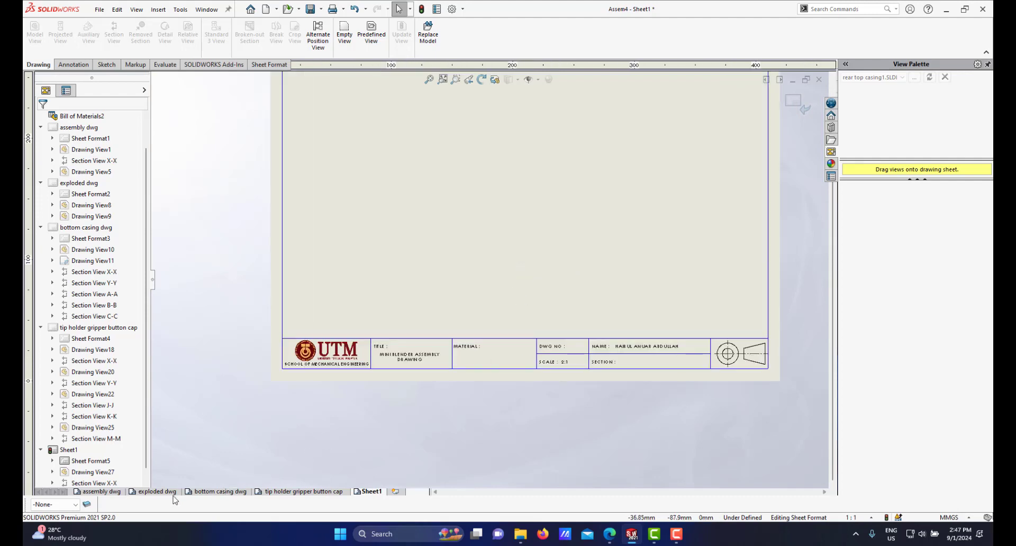
Step: On the exploded dwg sheet, enter 3 as the DWG NO for REAR TOP CASING in the parts table
{"action": "mouse_move", "coordinate": [158, 493]}
{"action": "left_mouse_down"}
{"action": "mouse_move", "coordinate": [535, 260]}
{"action": "mouse_move", "coordinate": [643, 169]}
{"action": "mouse_move", "coordinate": [644, 144]}
{"action": "left_mouse_up"}
{"action": "scroll", "coordinate": [644, 145], "scroll_direction": "down", "scroll_amount": 2}
{"action": "scroll", "coordinate": [587, 167], "scroll_direction": "up", "scroll_amount": 3}
{"action": "scroll", "coordinate": [529, 196], "scroll_direction": "down", "scroll_amount": 3}
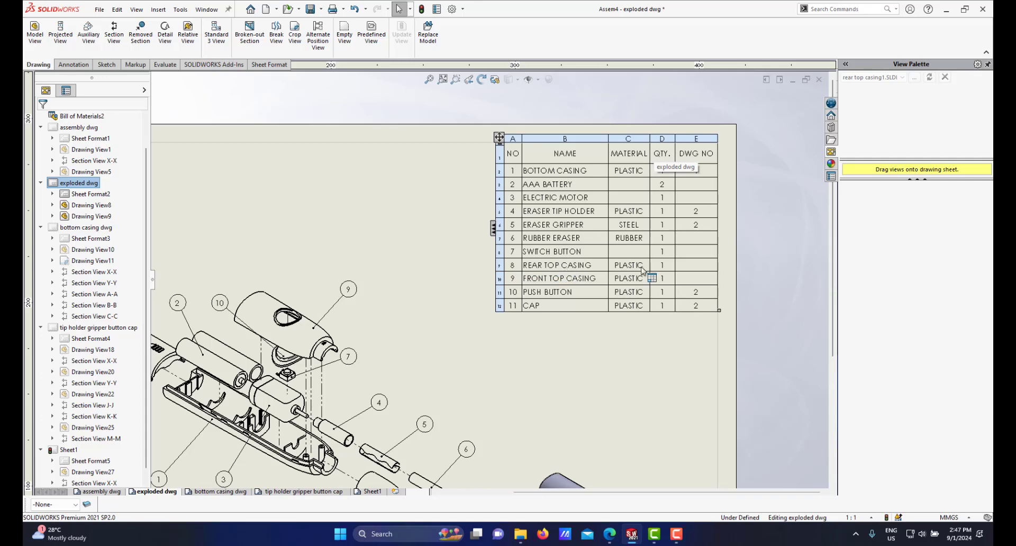
{"action": "left_click", "coordinate": [695, 267]}
{"action": "double_click", "coordinate": [693, 267]}
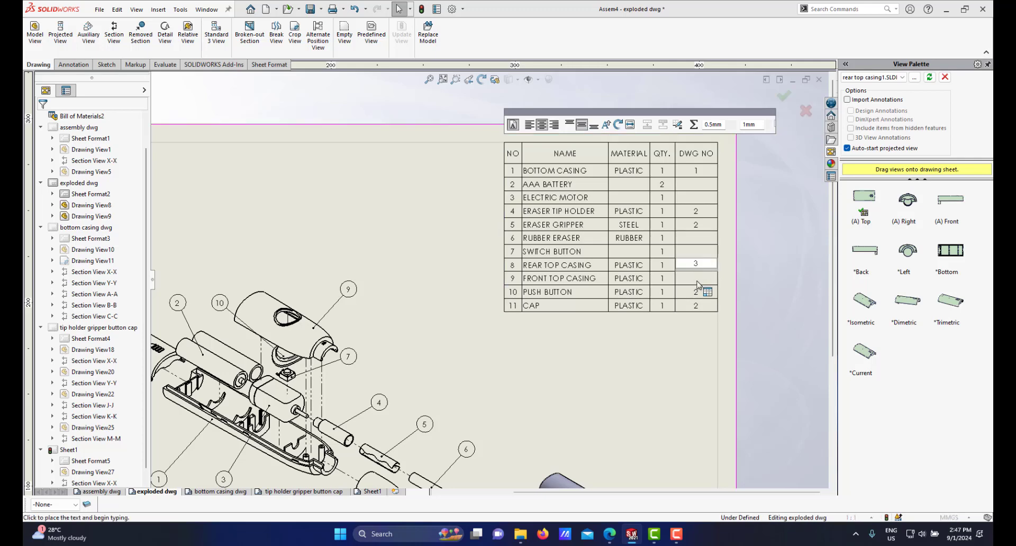
{"action": "type", "text": "3"}
{"action": "left_click", "coordinate": [634, 330]}
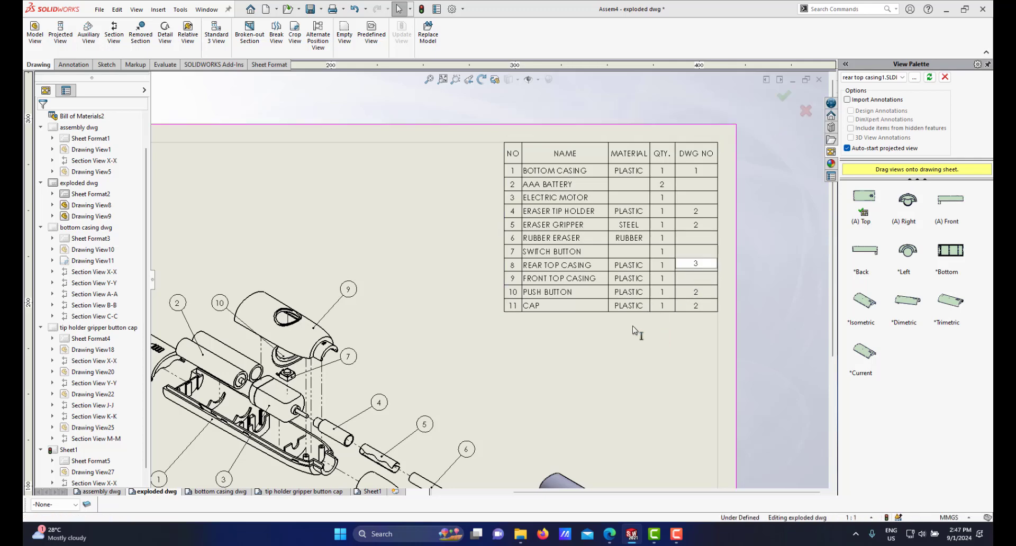
Step: On the assembly dwg sheet, enter 3 as the DWG NO for REAR TOP CASING in the parts table
{"action": "scroll", "coordinate": [487, 337], "scroll_direction": "down", "scroll_amount": 1}
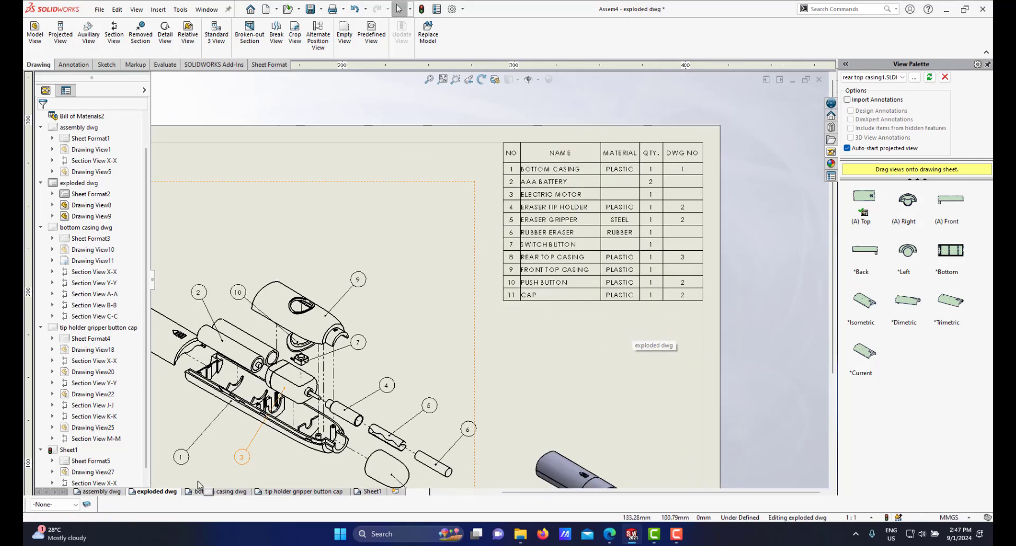
{"action": "left_click", "coordinate": [97, 492]}
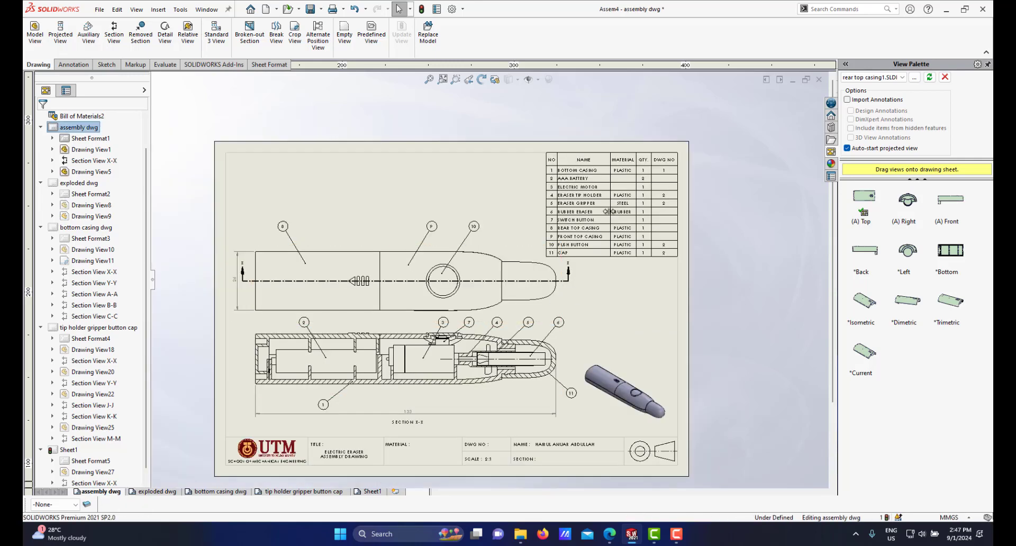
{"action": "scroll", "coordinate": [544, 251], "scroll_direction": "down", "scroll_amount": 3}
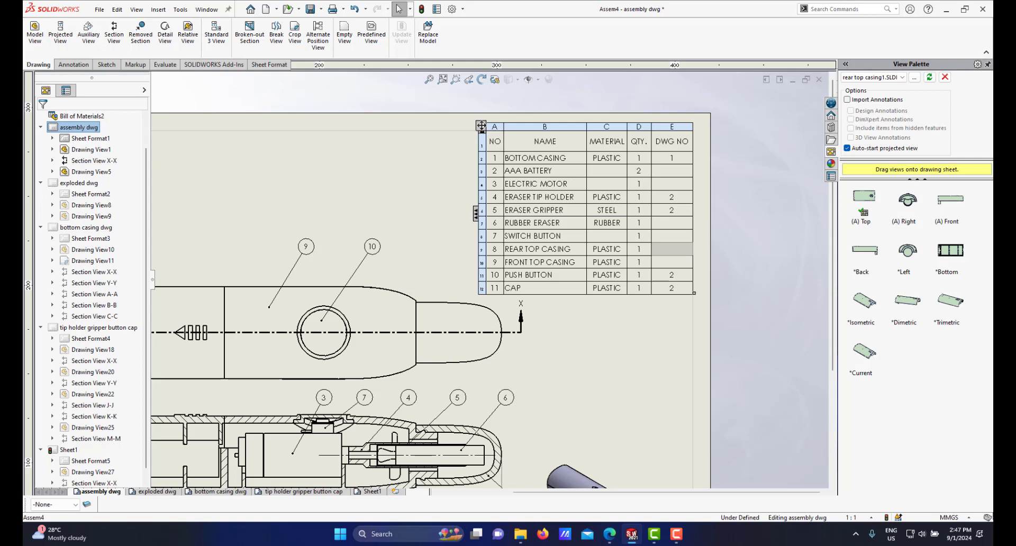
{"action": "double_click", "coordinate": [673, 252]}
{"action": "type", "text": "3"}
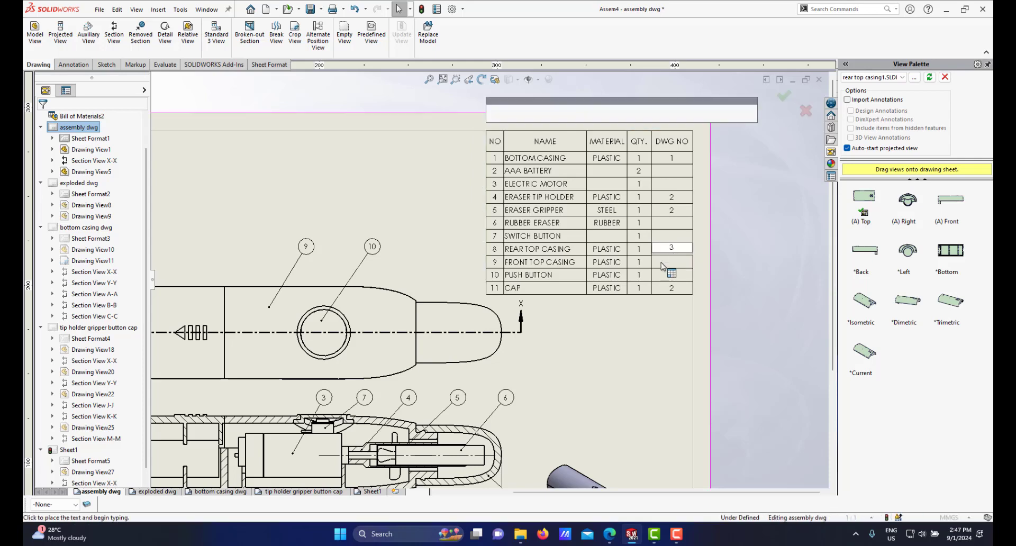
{"action": "left_click", "coordinate": [626, 337]}
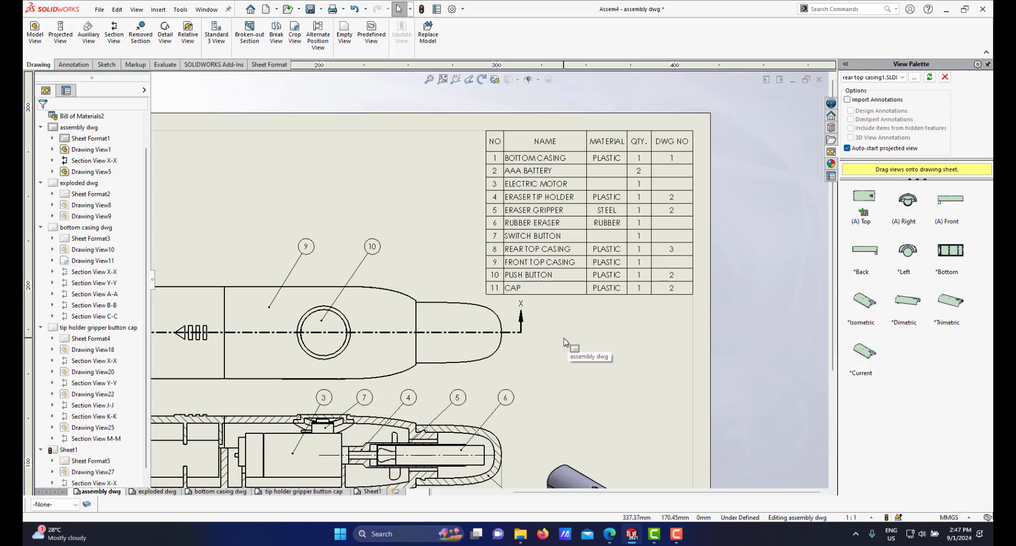
Step: Rename Sheet1 as rear top casing
{"action": "key", "text": "f"}
{"action": "scroll", "coordinate": [412, 335], "scroll_direction": "down", "scroll_amount": 3}
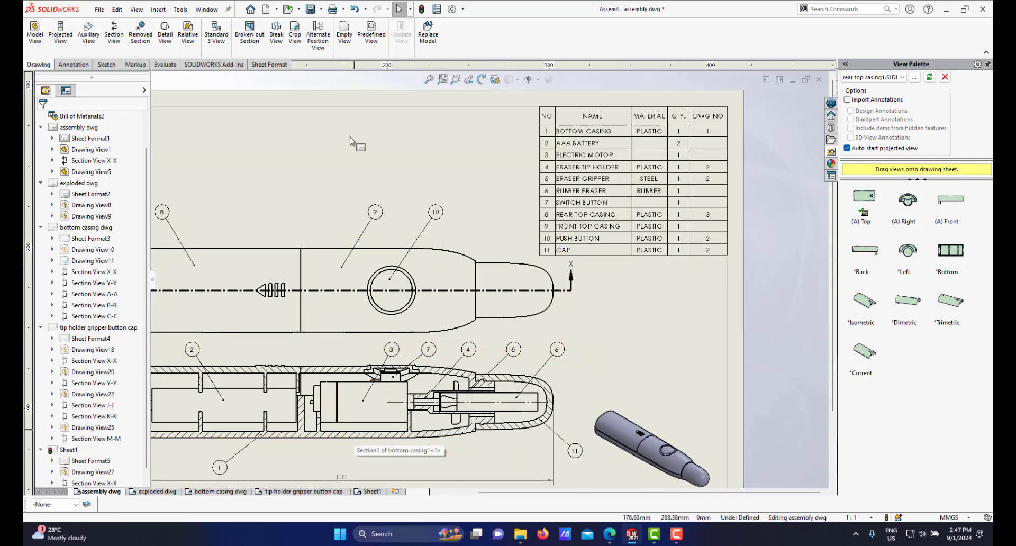
{"action": "left_click", "coordinate": [367, 491]}
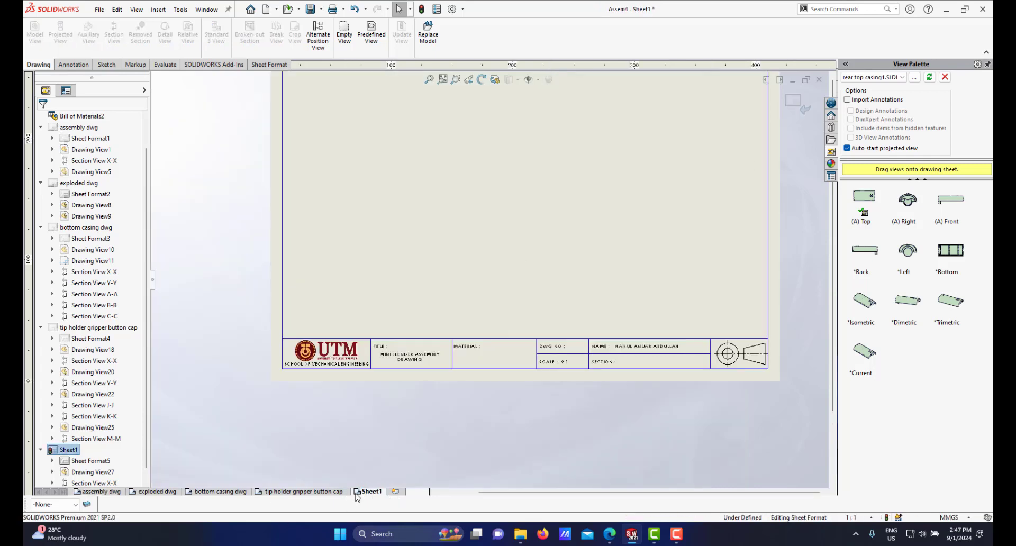
{"action": "right_click", "coordinate": [371, 493]}
{"action": "left_click", "coordinate": [399, 464]}
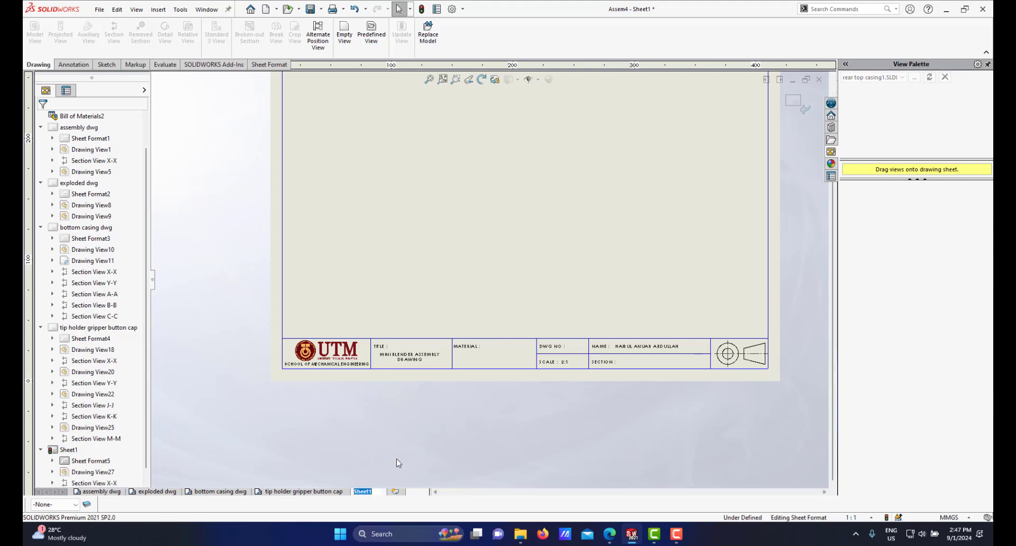
{"action": "type", "text": "rear top casing"}
{"action": "key", "text": "Return"}
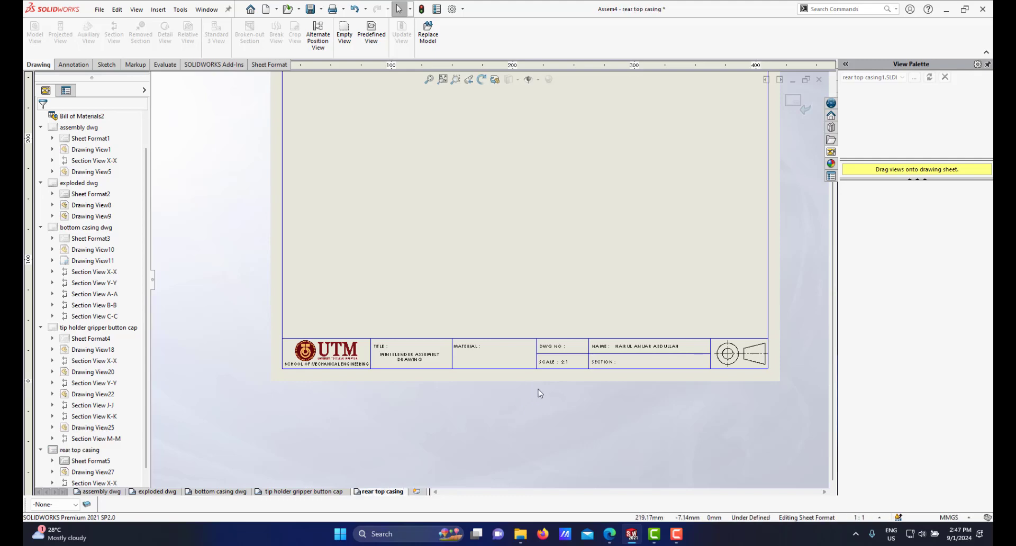
Step: Change the title block's TITLE text to REAR TOP CASING
{"action": "scroll", "coordinate": [540, 359], "scroll_direction": "down", "scroll_amount": 2}
{"action": "scroll", "coordinate": [379, 342], "scroll_direction": "down", "scroll_amount": 1}
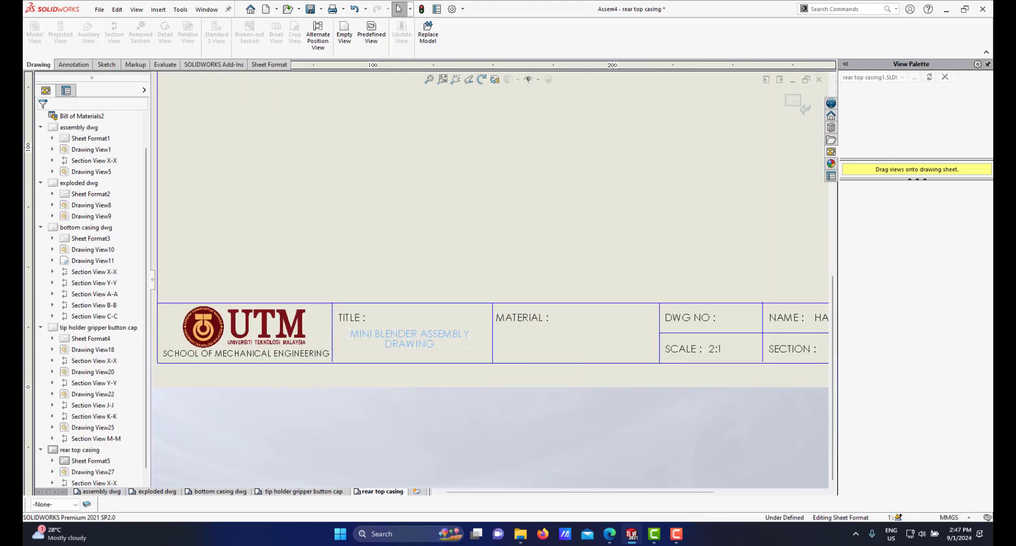
{"action": "left_click", "coordinate": [394, 332]}
{"action": "double_click", "coordinate": [393, 332]}
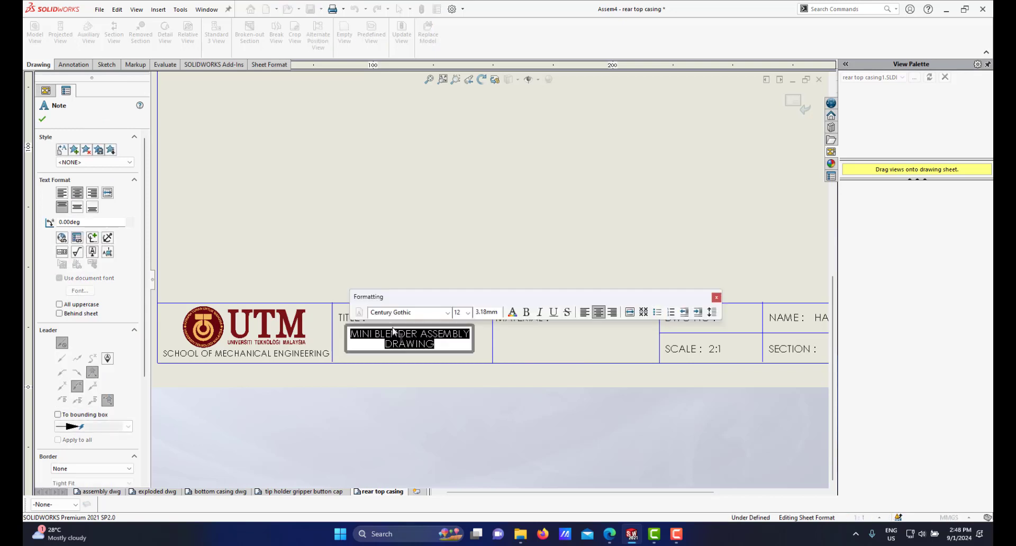
{"action": "type", "text": "RES"}
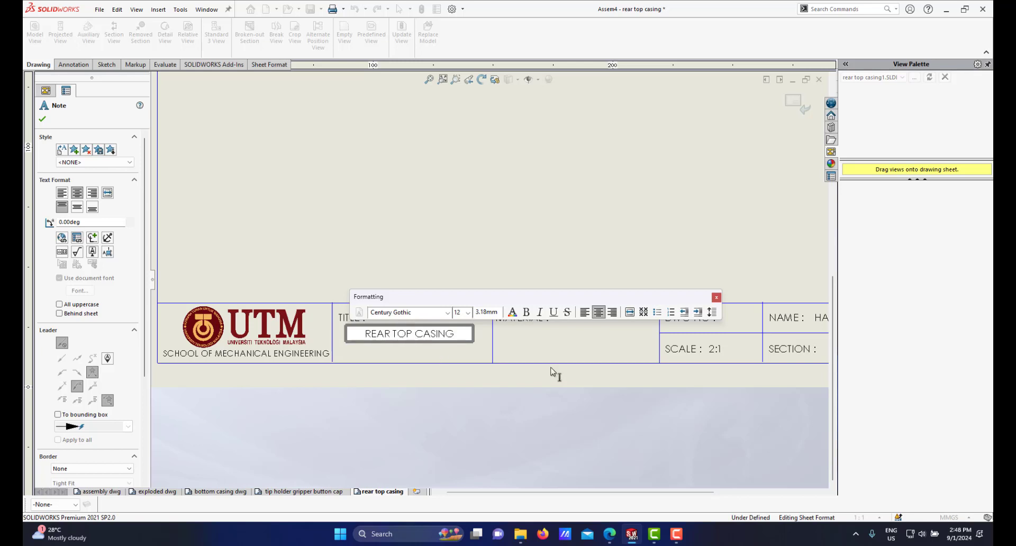
{"action": "left_click", "coordinate": [544, 343]}
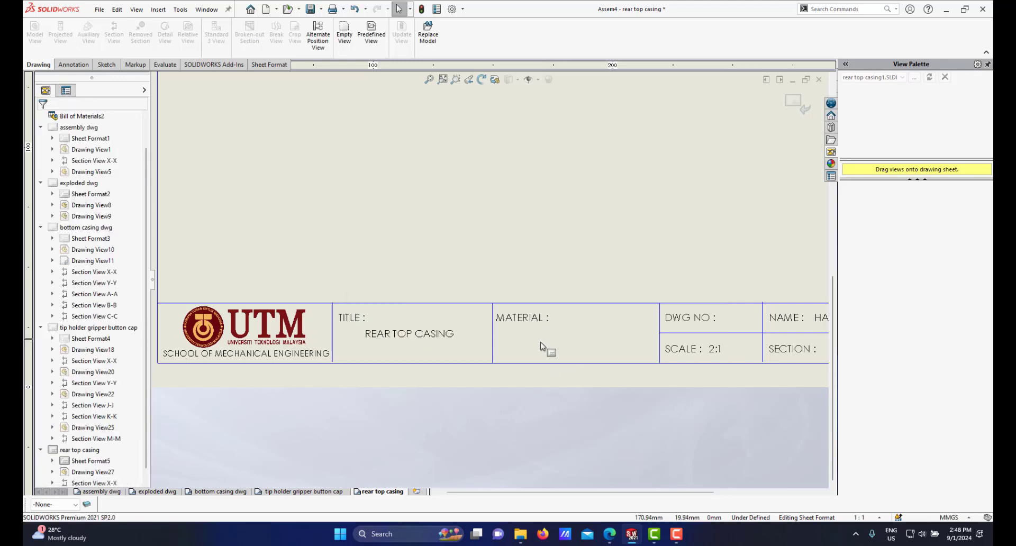
Step: Add a note reading PLASTIC in the title block's MATERIAL field
{"action": "left_click", "coordinate": [85, 66]}
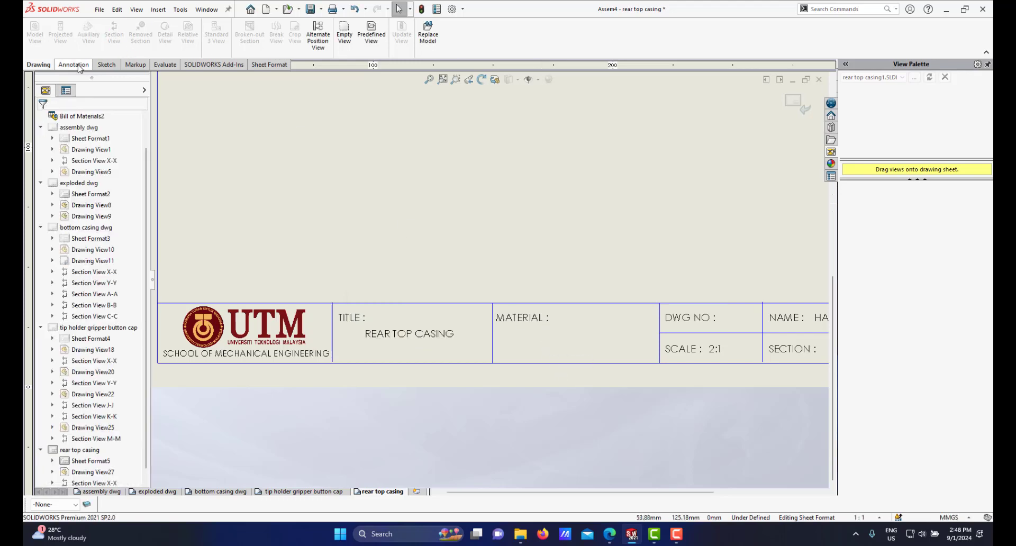
{"action": "left_click", "coordinate": [140, 31]}
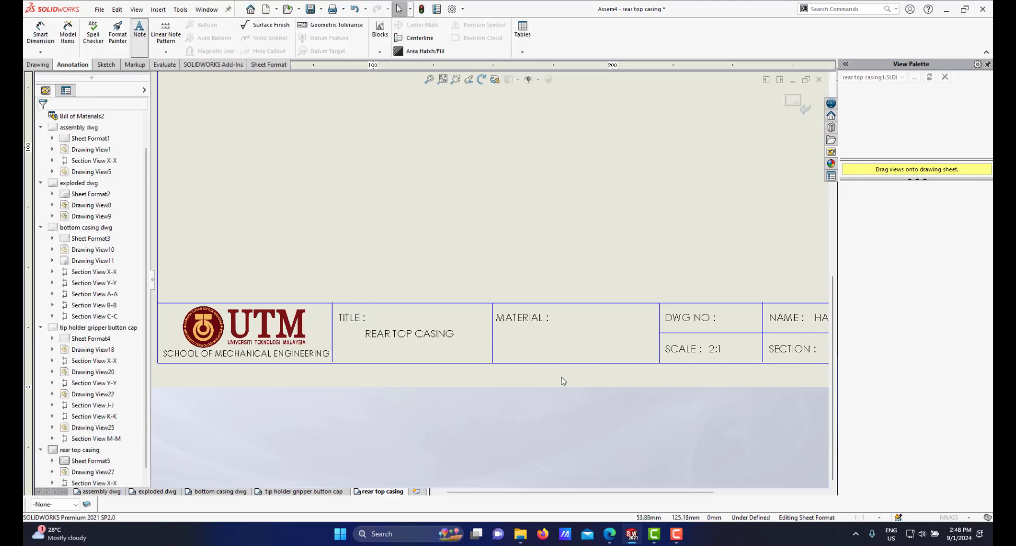
{"action": "left_click", "coordinate": [547, 333]}
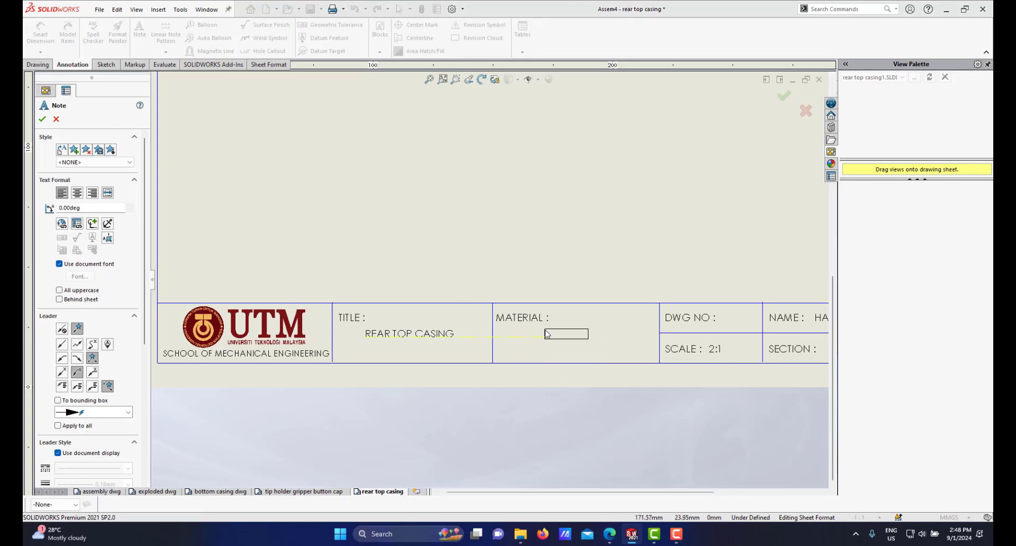
{"action": "left_click", "coordinate": [547, 333]}
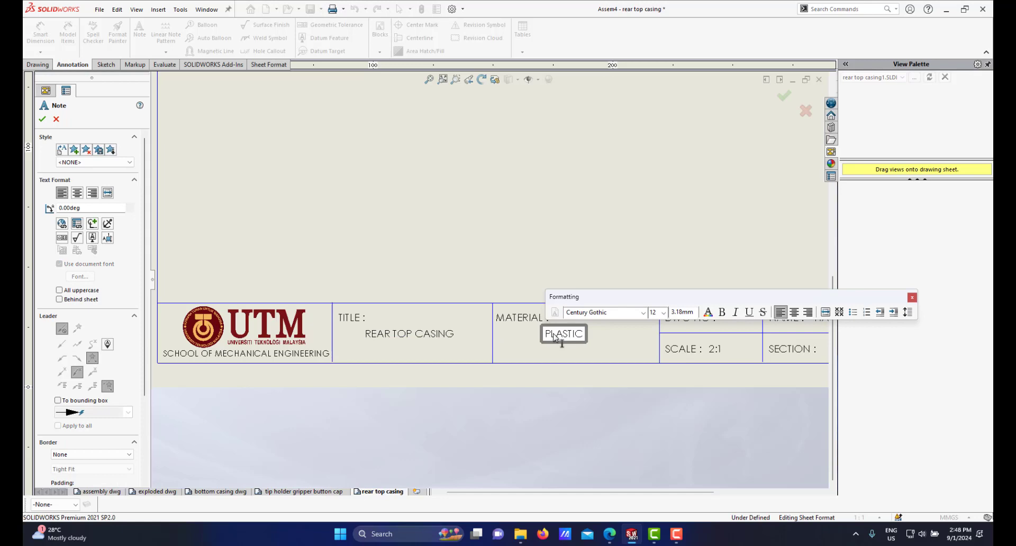
{"action": "scroll", "coordinate": [706, 371], "scroll_direction": "down", "scroll_amount": 3}
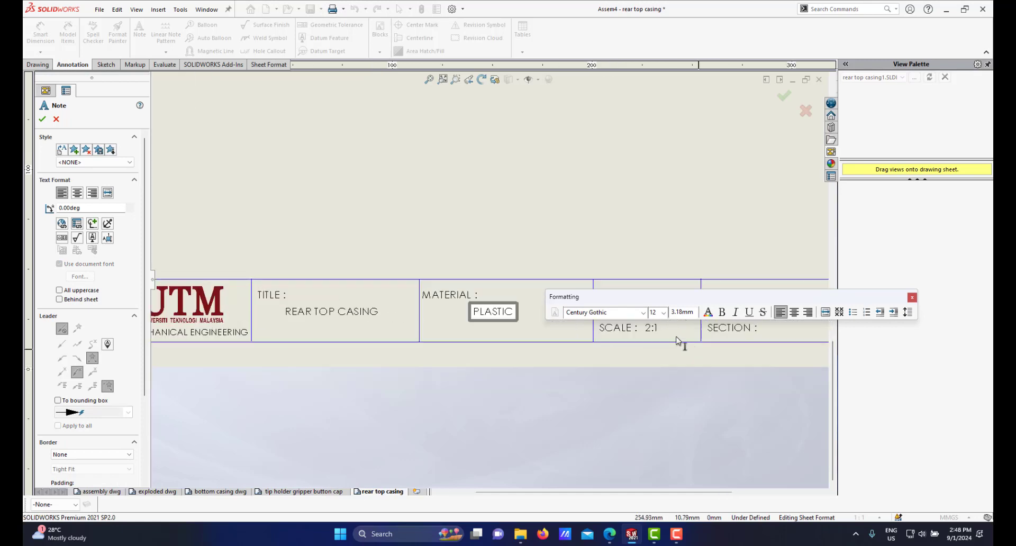
{"action": "left_click", "coordinate": [577, 389]}
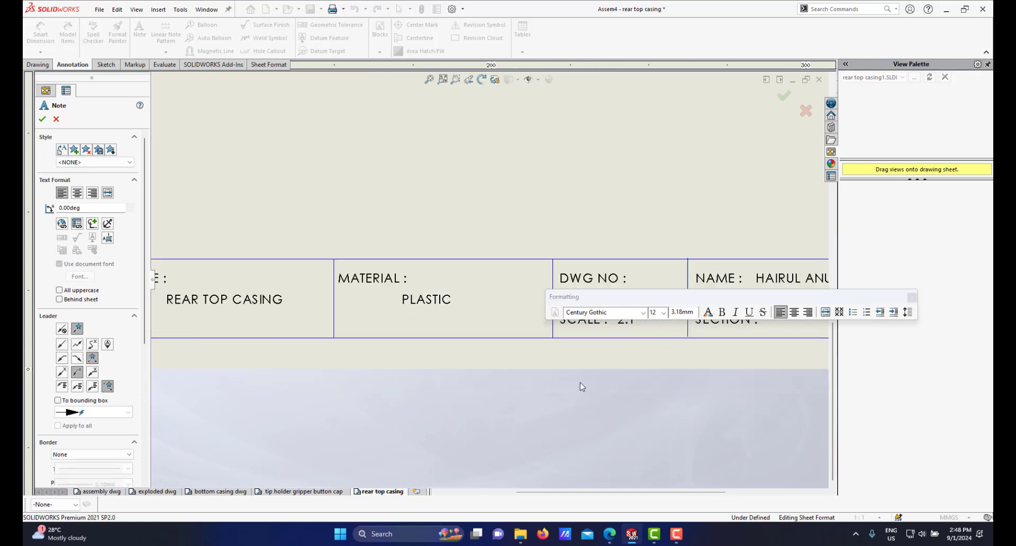
{"action": "scroll", "coordinate": [580, 384], "scroll_direction": "up", "scroll_amount": 3}
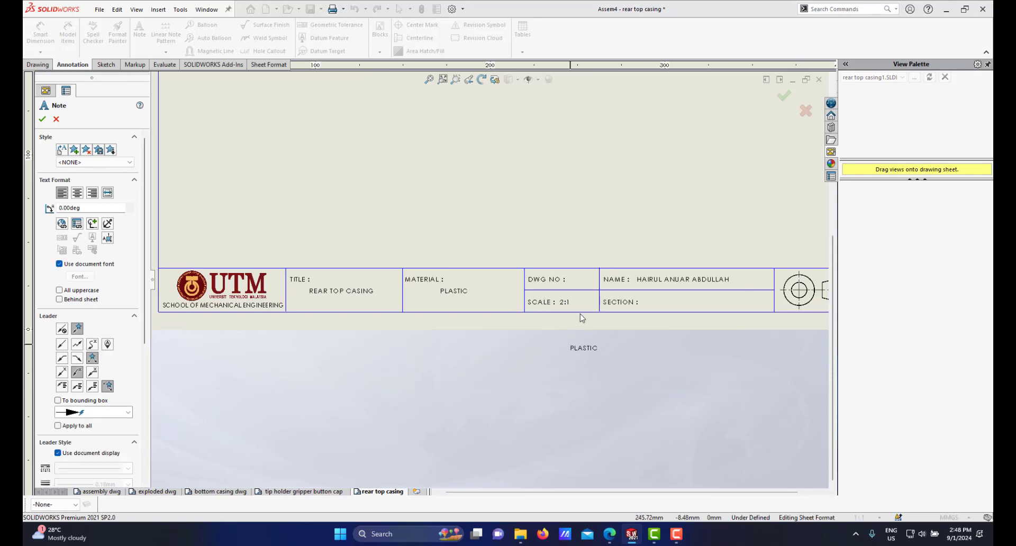
{"action": "key", "text": "Escape"}
Step: Edit the DWG NO field in the title block to read DWG NO : 3
{"action": "scroll", "coordinate": [561, 281], "scroll_direction": "down", "scroll_amount": 4}
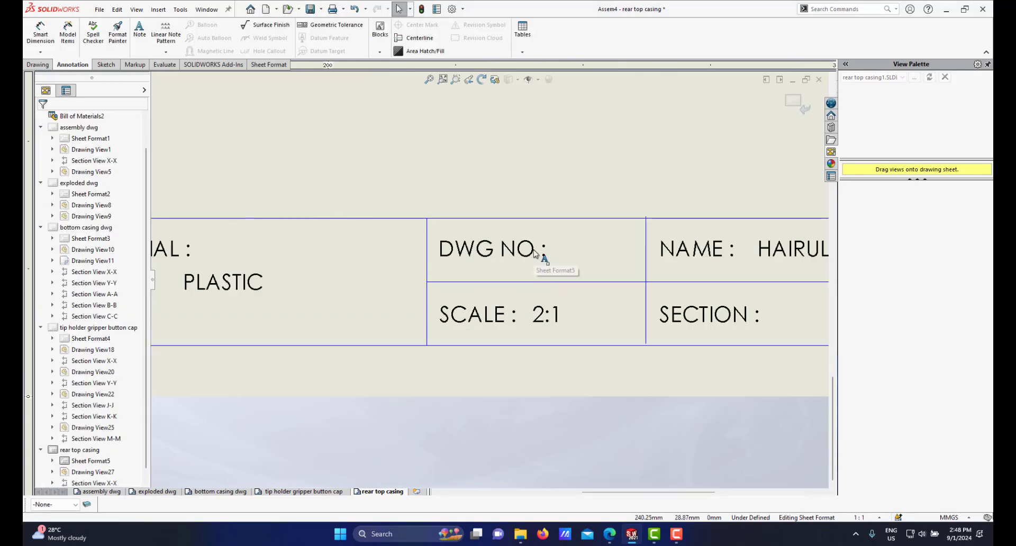
{"action": "left_click", "coordinate": [535, 253]}
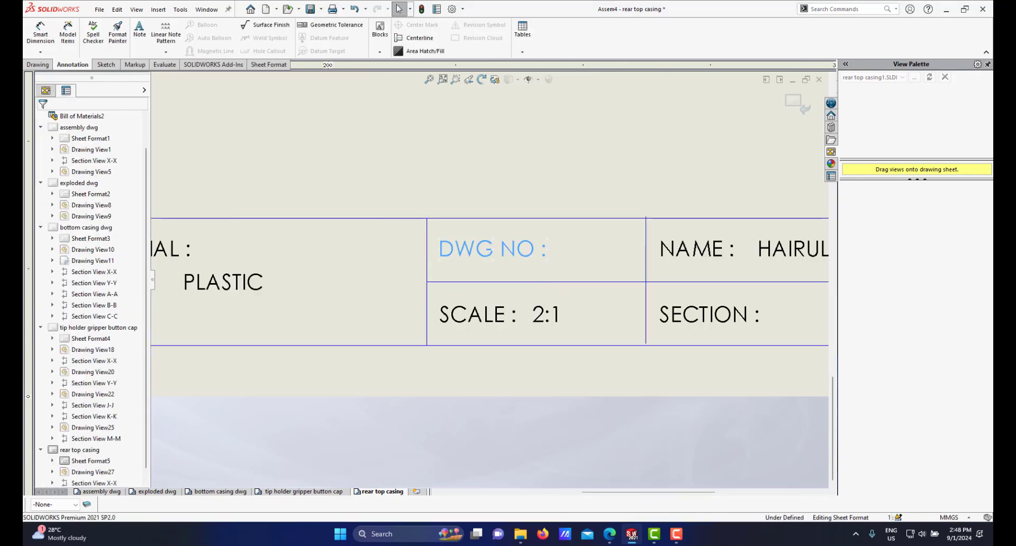
{"action": "double_click", "coordinate": [543, 257]}
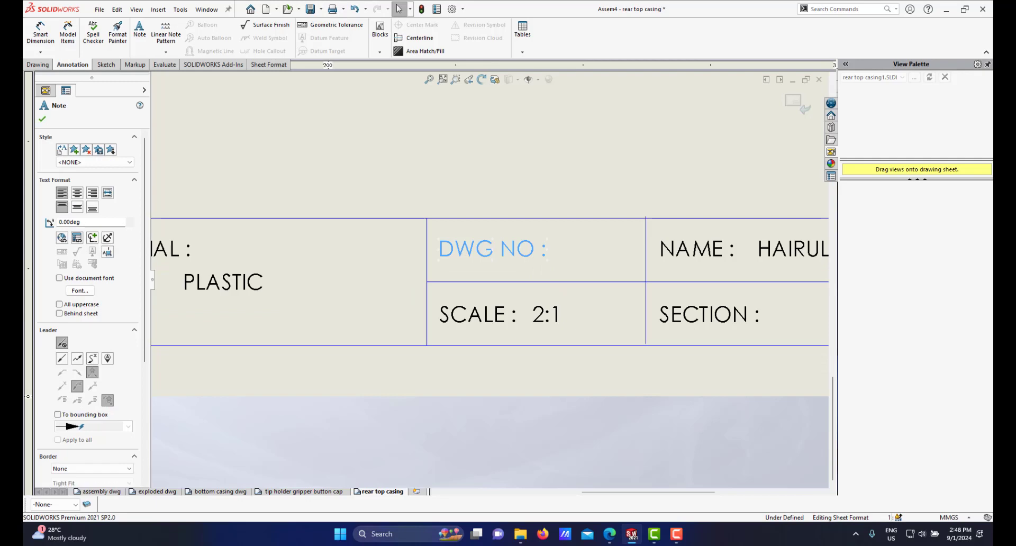
{"action": "left_click", "coordinate": [548, 257]}
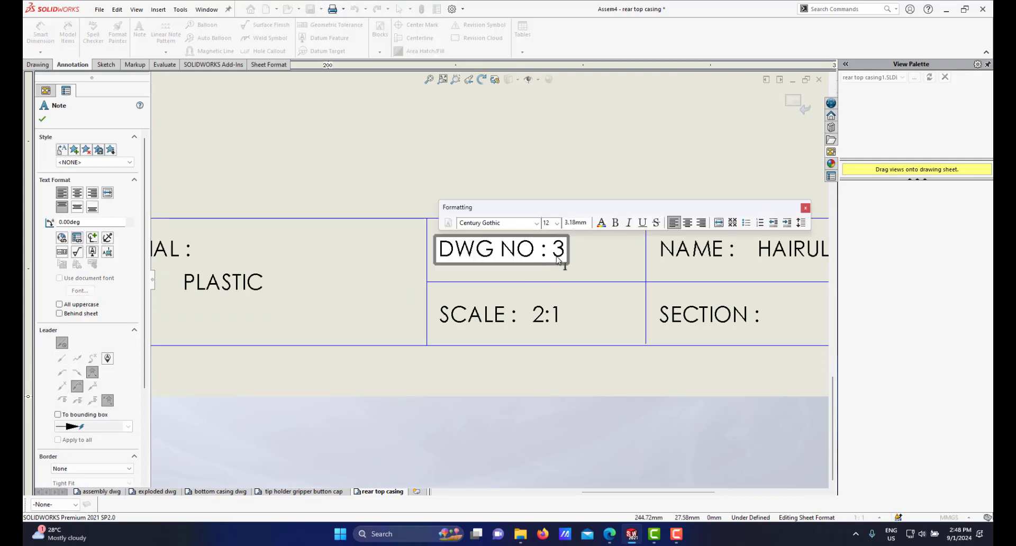
{"action": "type", "text": "3"}
{"action": "left_click", "coordinate": [392, 433]}
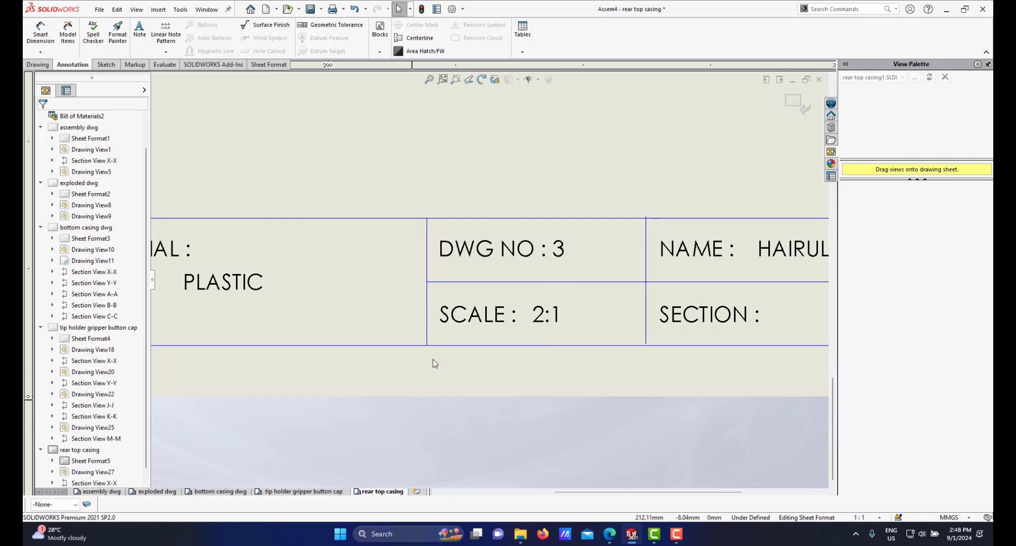
Step: Finish editing the sheet format and return to the drawing sheet
{"action": "scroll", "coordinate": [492, 308], "scroll_direction": "up", "scroll_amount": 10}
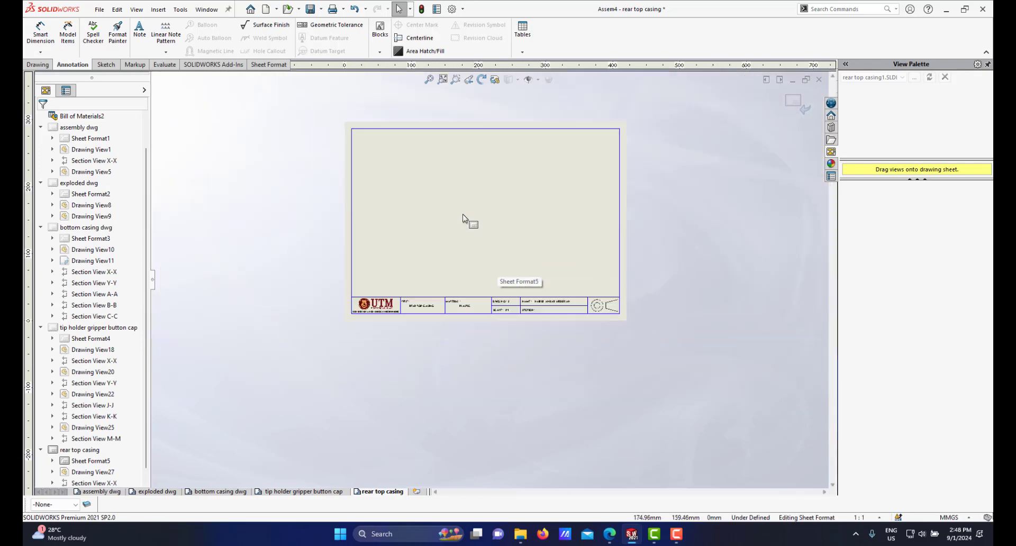
{"action": "scroll", "coordinate": [463, 217], "scroll_direction": "down", "scroll_amount": 3}
{"action": "scroll", "coordinate": [626, 228], "scroll_direction": "down", "scroll_amount": 1}
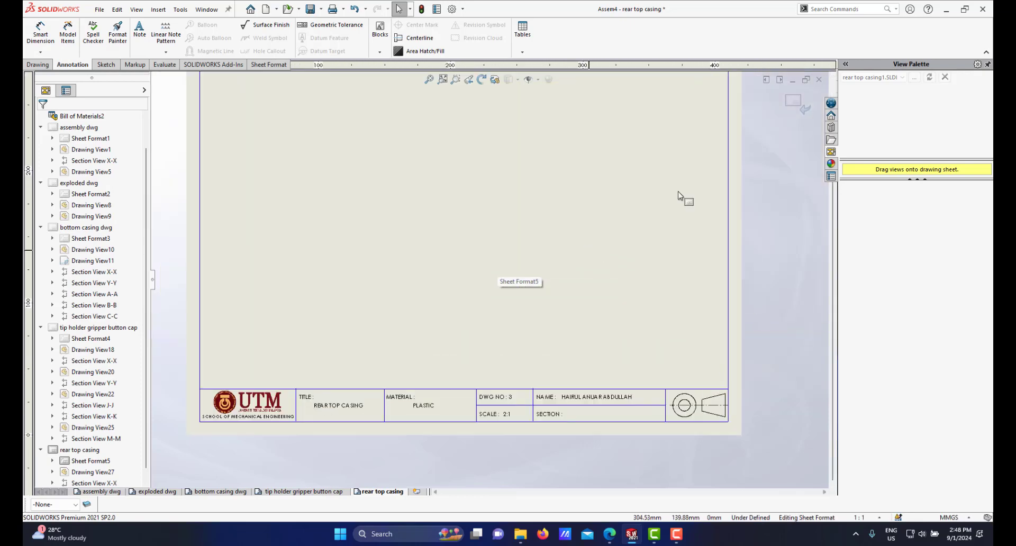
{"action": "left_click", "coordinate": [792, 102]}
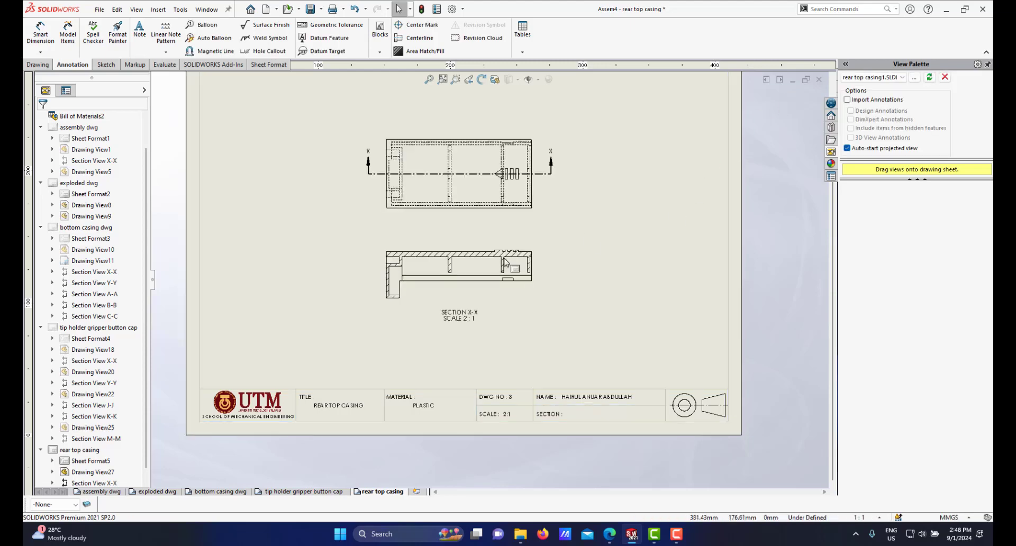
Step: Zoom around the sheet to examine the top view and section X-X
{"action": "scroll", "coordinate": [466, 250], "scroll_direction": "up", "scroll_amount": 2}
{"action": "scroll", "coordinate": [500, 267], "scroll_direction": "down", "scroll_amount": 2}
{"action": "scroll", "coordinate": [495, 272], "scroll_direction": "up", "scroll_amount": 1}
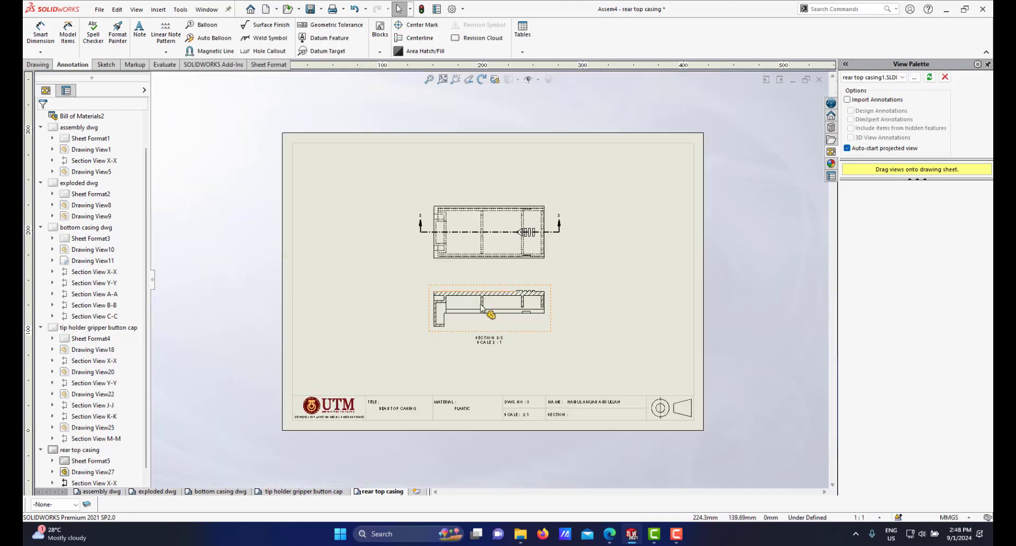
{"action": "scroll", "coordinate": [493, 278], "scroll_direction": "down", "scroll_amount": 2}
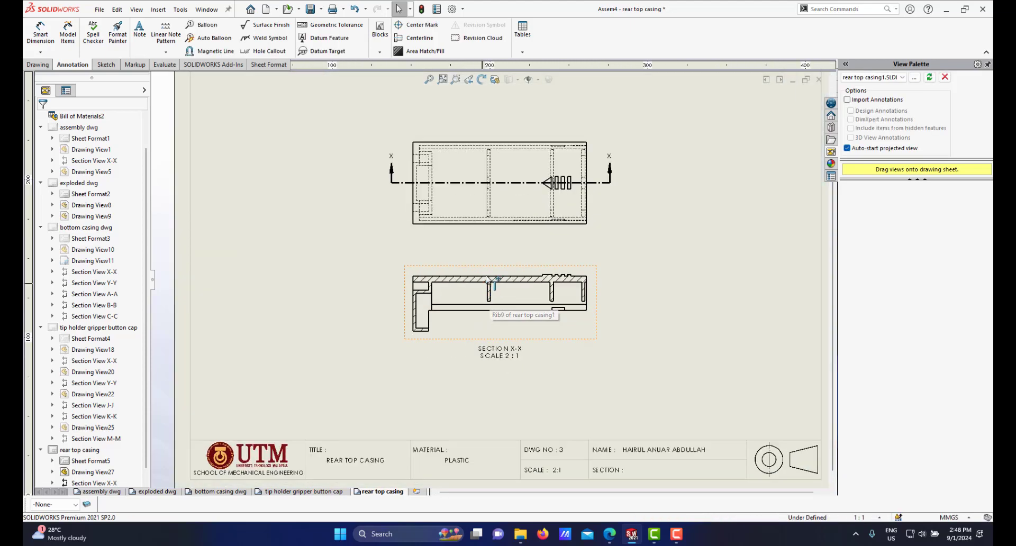
{"action": "scroll", "coordinate": [476, 212], "scroll_direction": "down", "scroll_amount": 1}
{"action": "scroll", "coordinate": [488, 281], "scroll_direction": "down", "scroll_amount": 2}
{"action": "scroll", "coordinate": [515, 304], "scroll_direction": "up", "scroll_amount": 2}
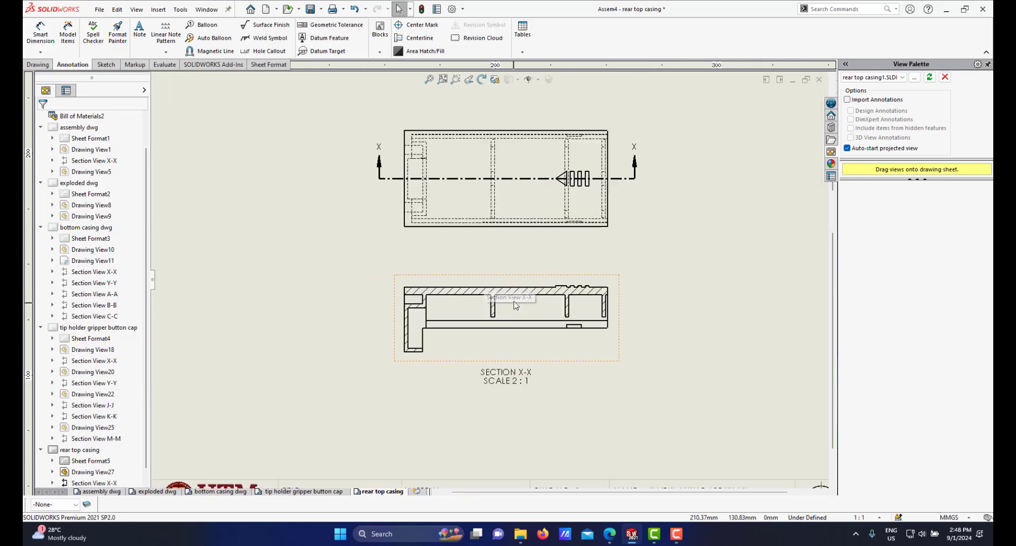
{"action": "scroll", "coordinate": [521, 289], "scroll_direction": "down", "scroll_amount": 1}
{"action": "scroll", "coordinate": [484, 302], "scroll_direction": "up", "scroll_amount": 2}
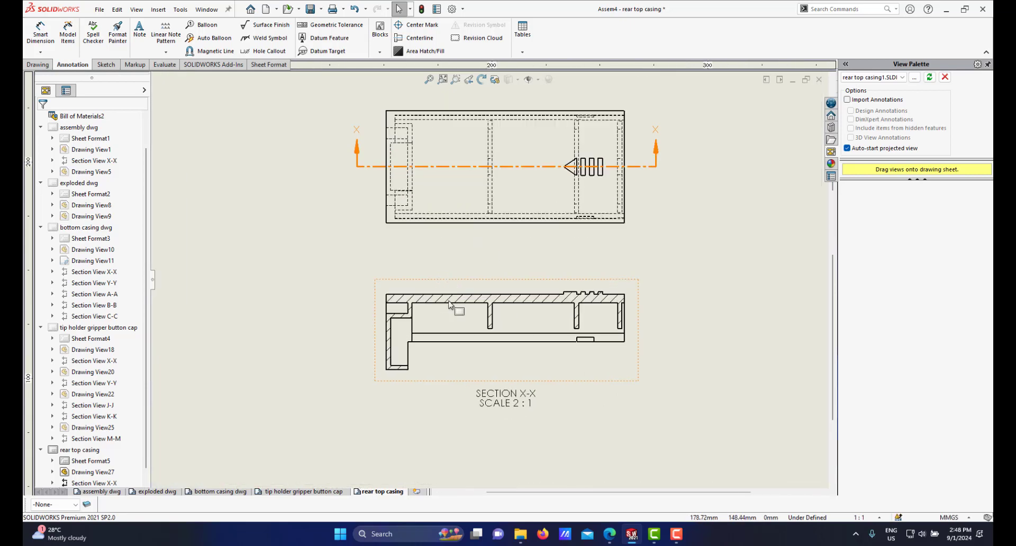
{"action": "scroll", "coordinate": [484, 235], "scroll_direction": "up", "scroll_amount": 1}
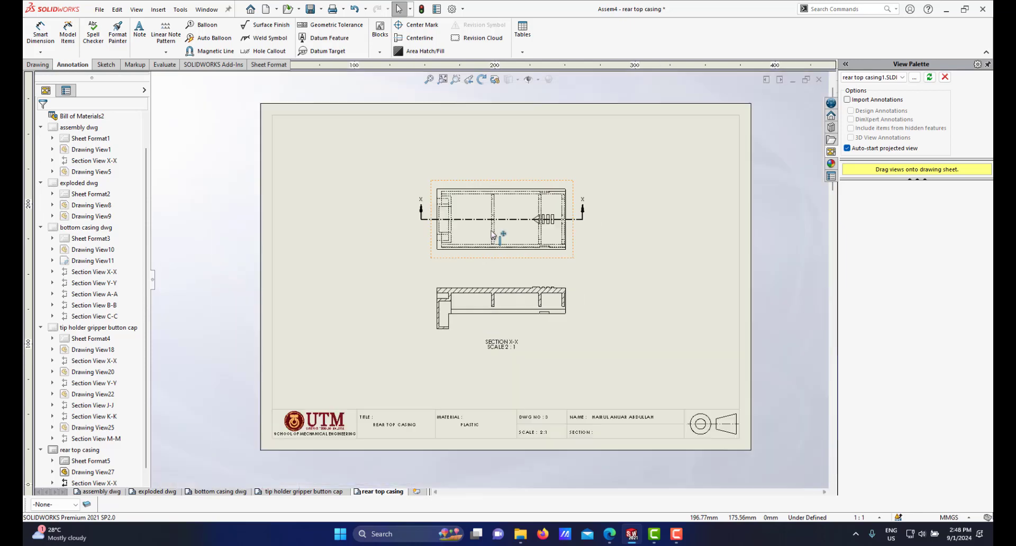
{"action": "scroll", "coordinate": [487, 235], "scroll_direction": "down", "scroll_amount": 2}
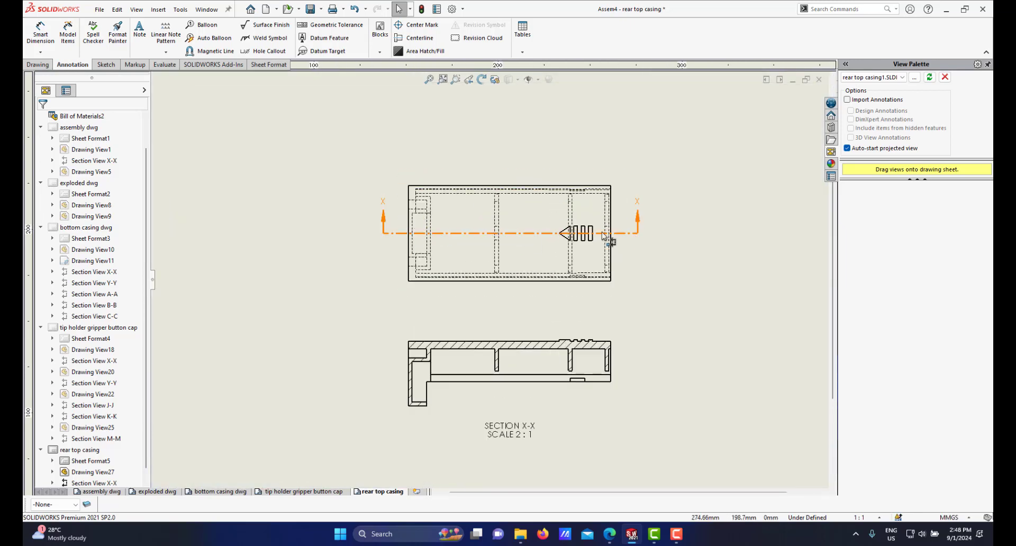
{"action": "scroll", "coordinate": [437, 292], "scroll_direction": "up", "scroll_amount": 1}
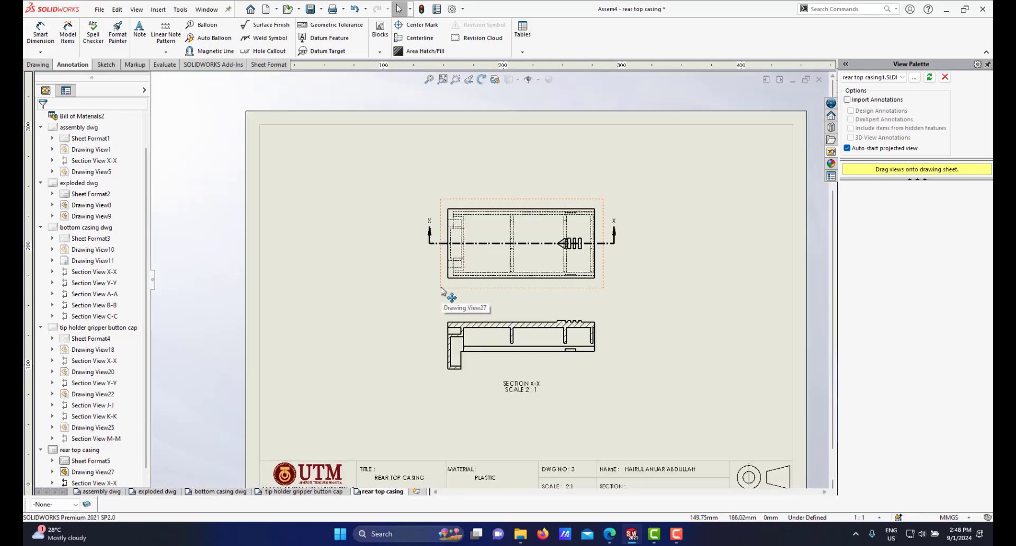
Step: Create a vertical section view BD-BD through the top view's left end and place it left of the top view
{"action": "left_click", "coordinate": [40, 66]}
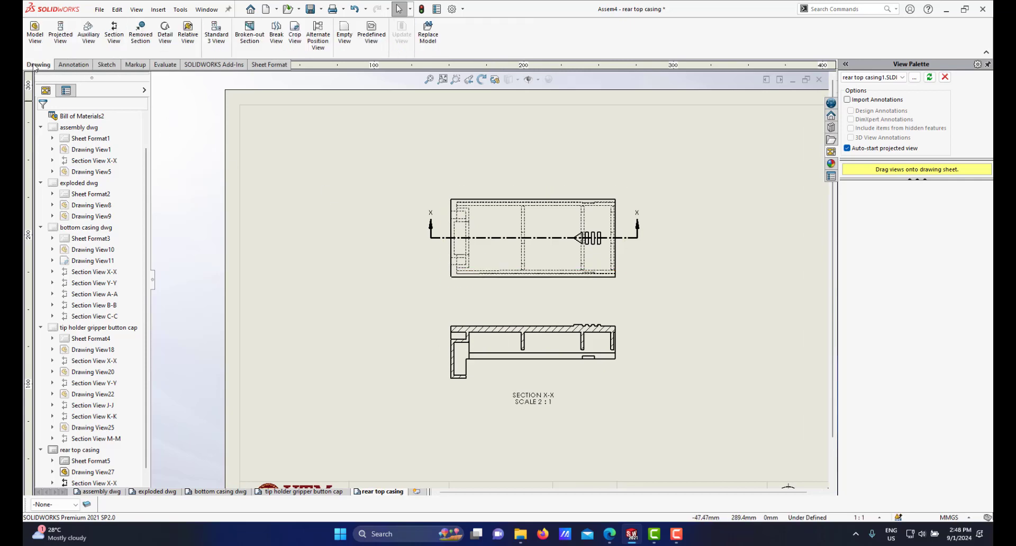
{"action": "left_click", "coordinate": [114, 36]}
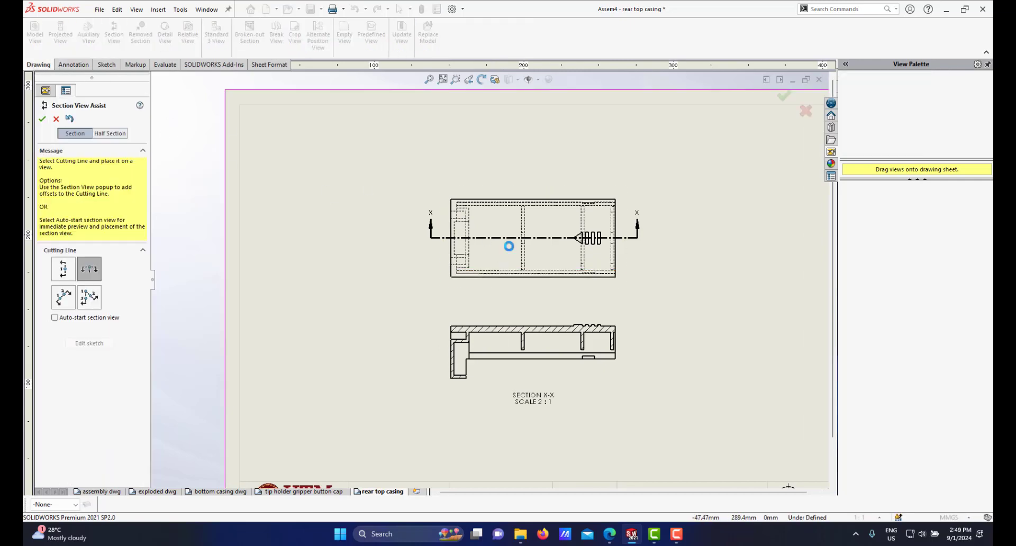
{"action": "left_click", "coordinate": [64, 270]}
{"action": "scroll", "coordinate": [461, 235], "scroll_direction": "down", "scroll_amount": 1}
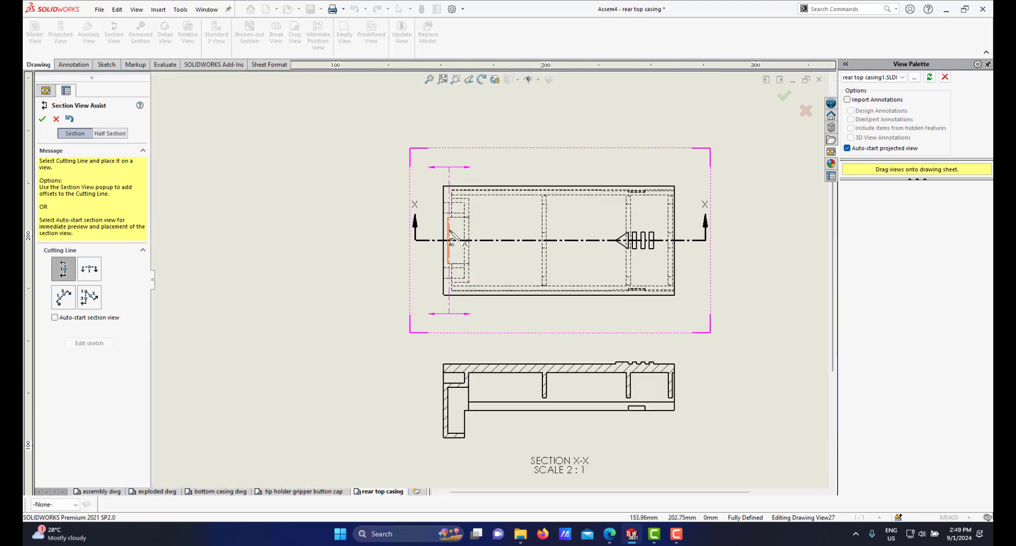
{"action": "scroll", "coordinate": [451, 235], "scroll_direction": "down", "scroll_amount": 2}
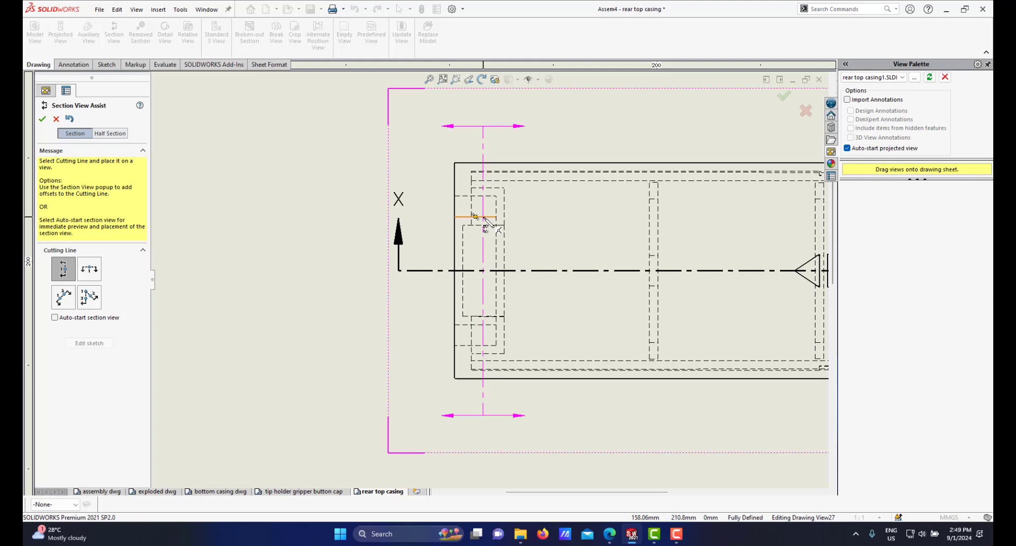
{"action": "left_click", "coordinate": [483, 217]}
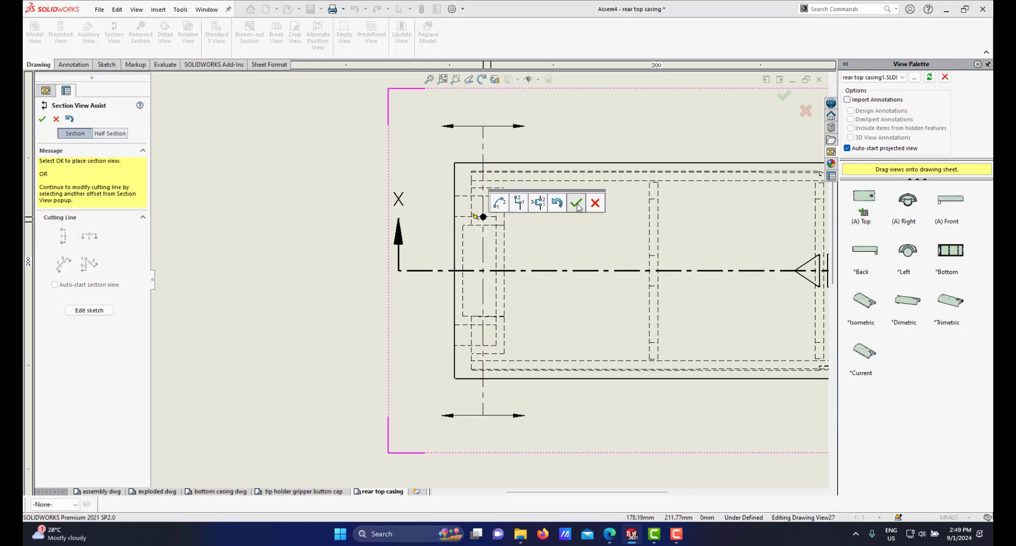
{"action": "left_click", "coordinate": [577, 204]}
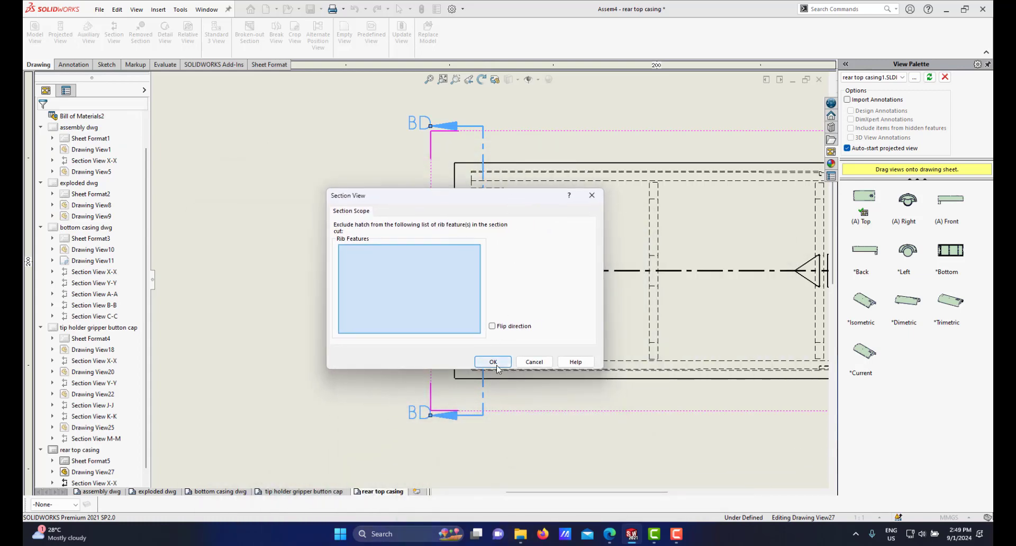
{"action": "left_click", "coordinate": [494, 365]}
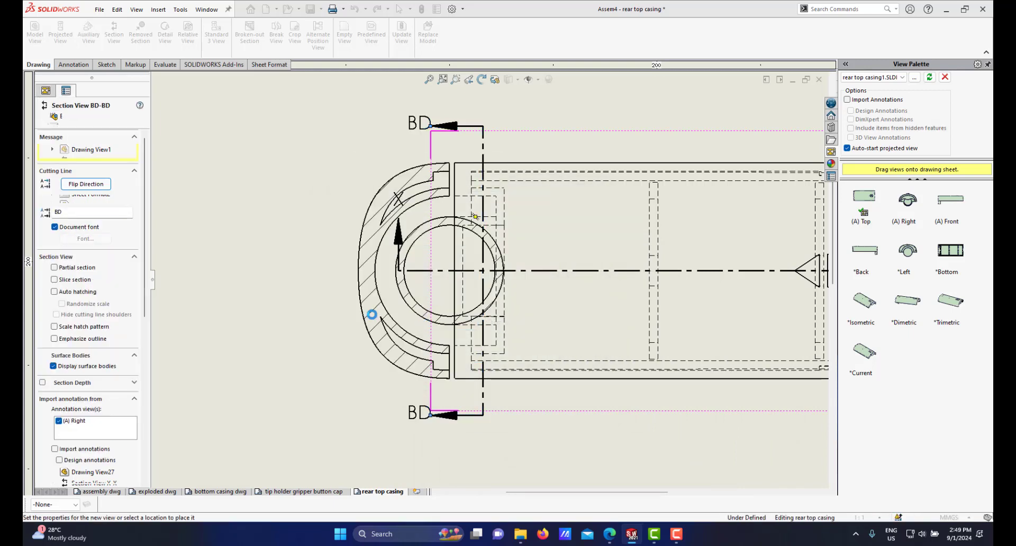
{"action": "key", "text": "z"}
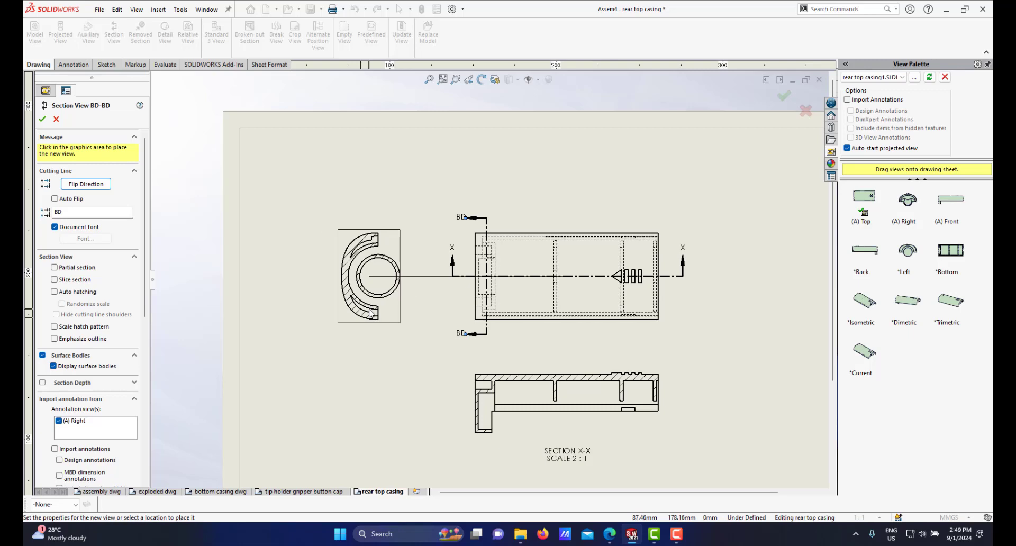
{"action": "left_click", "coordinate": [371, 314]}
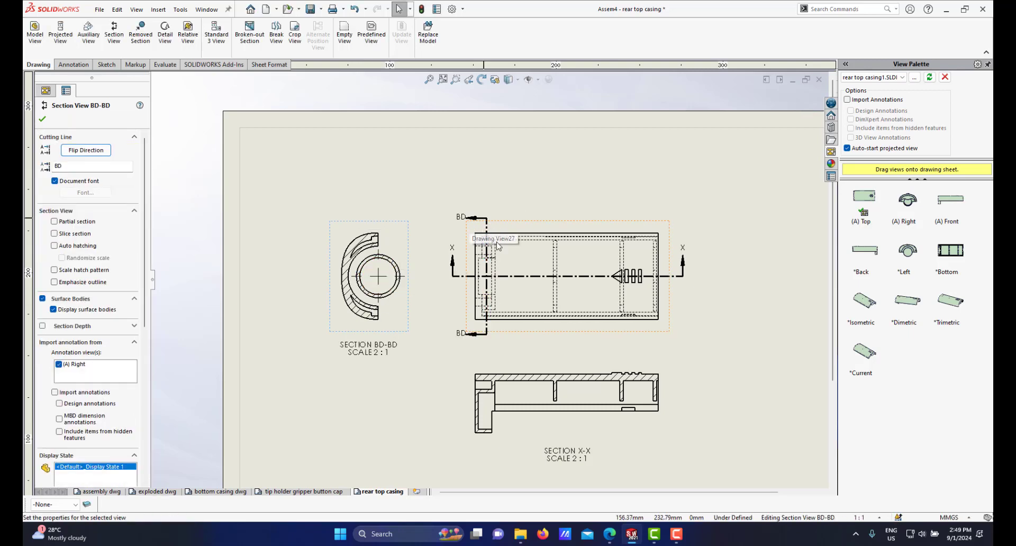
Step: Flip the viewing direction of section view BD-BD
{"action": "left_click", "coordinate": [88, 152]}
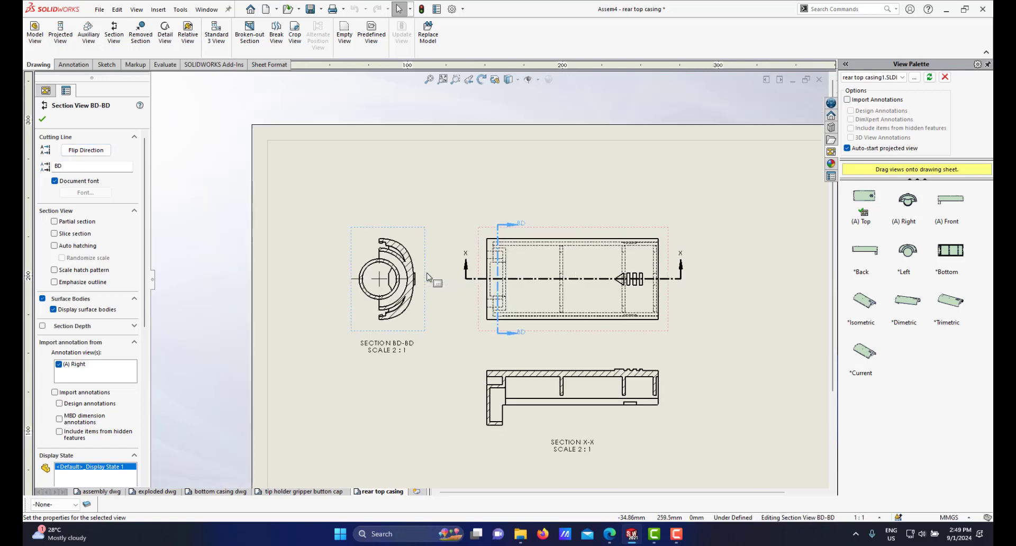
{"action": "scroll", "coordinate": [505, 287], "scroll_direction": "down", "scroll_amount": 2}
{"action": "scroll", "coordinate": [560, 286], "scroll_direction": "down", "scroll_amount": 1}
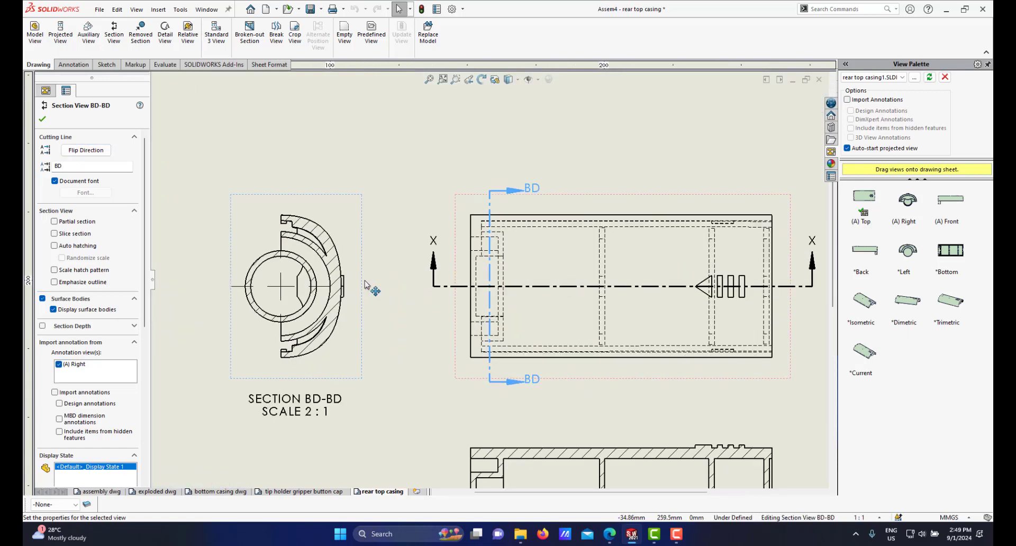
{"action": "scroll", "coordinate": [391, 286], "scroll_direction": "up", "scroll_amount": 2}
{"action": "scroll", "coordinate": [406, 286], "scroll_direction": "down", "scroll_amount": 1}
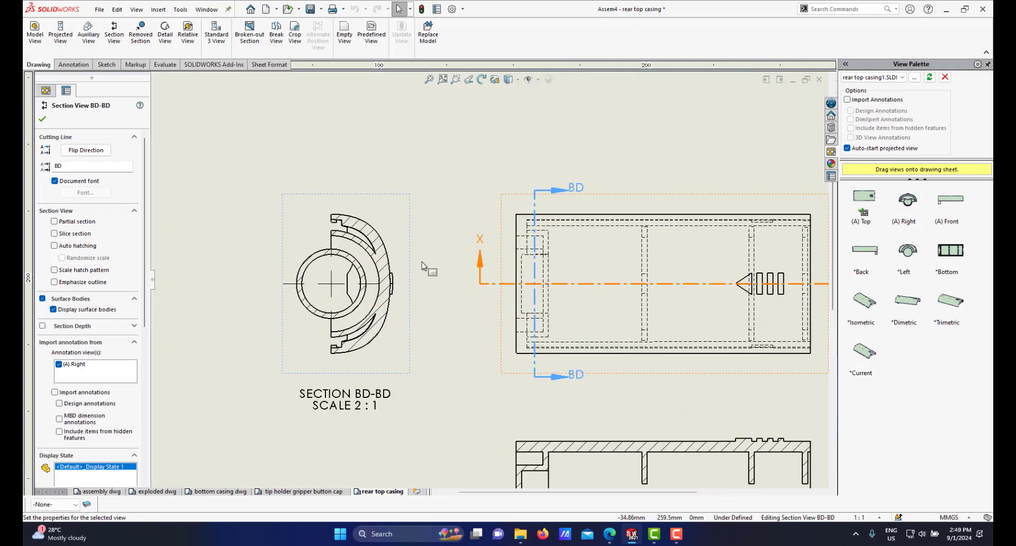
{"action": "scroll", "coordinate": [427, 269], "scroll_direction": "up", "scroll_amount": 2}
{"action": "scroll", "coordinate": [424, 273], "scroll_direction": "down", "scroll_amount": 2}
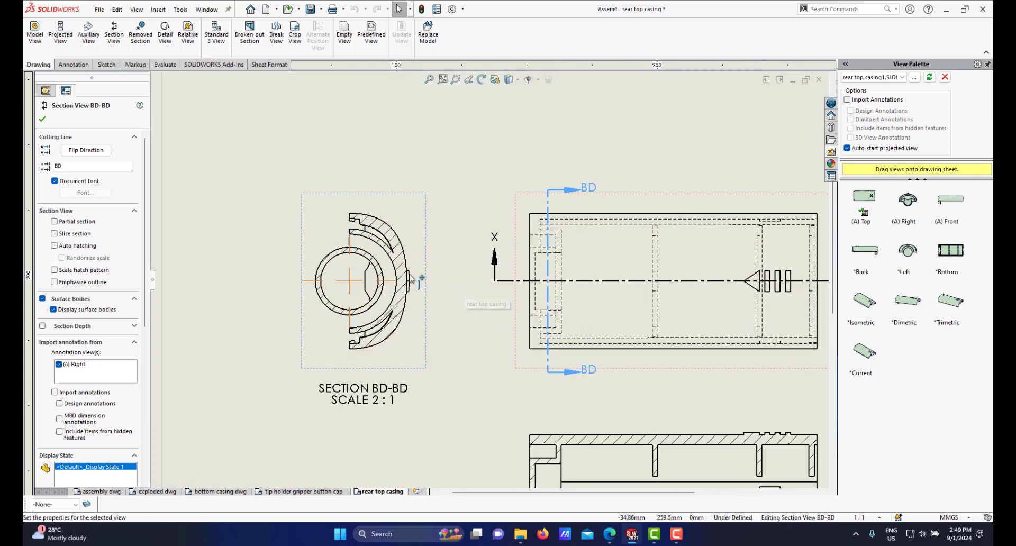
{"action": "scroll", "coordinate": [476, 318], "scroll_direction": "up", "scroll_amount": 3}
{"action": "scroll", "coordinate": [477, 333], "scroll_direction": "up", "scroll_amount": 1}
{"action": "scroll", "coordinate": [478, 333], "scroll_direction": "down", "scroll_amount": 2}
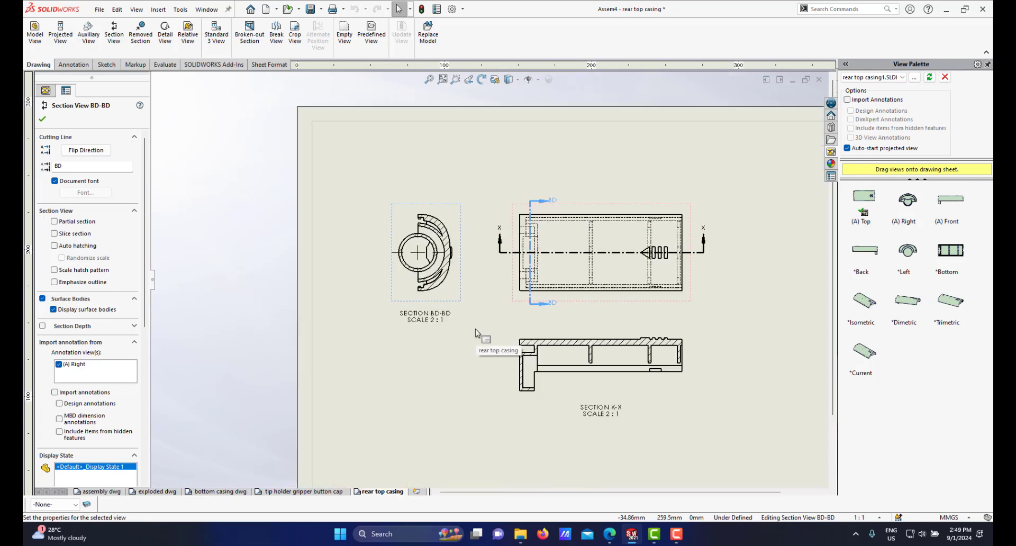
{"action": "scroll", "coordinate": [462, 252], "scroll_direction": "up", "scroll_amount": 2}
{"action": "scroll", "coordinate": [462, 253], "scroll_direction": "down", "scroll_amount": 2}
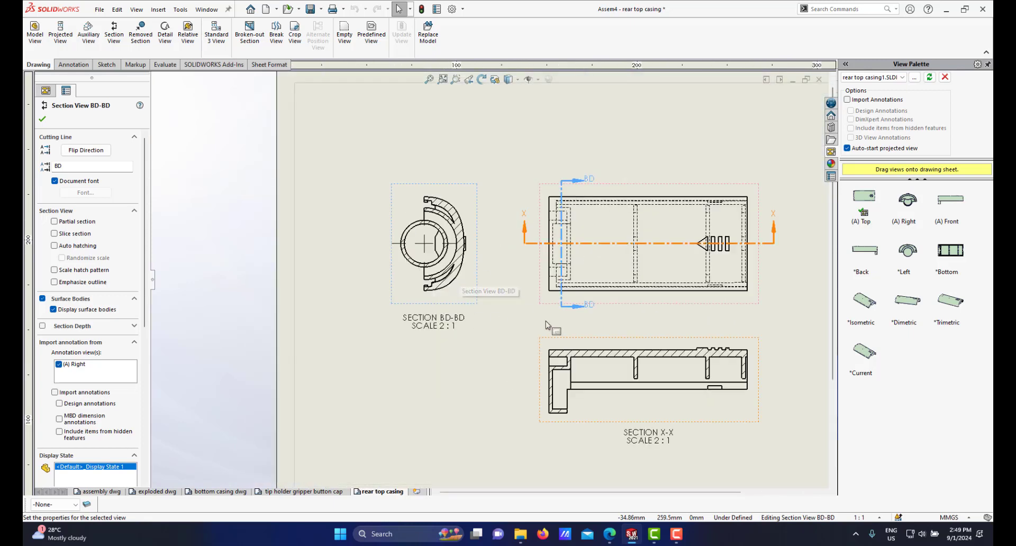
{"action": "scroll", "coordinate": [508, 357], "scroll_direction": "down", "scroll_amount": 1}
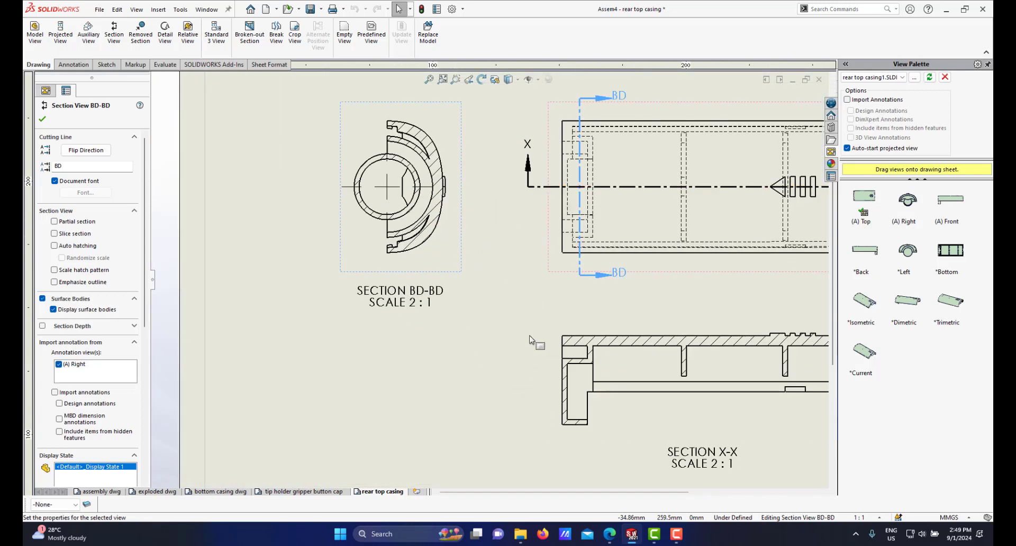
{"action": "scroll", "coordinate": [484, 352], "scroll_direction": "up", "scroll_amount": 2}
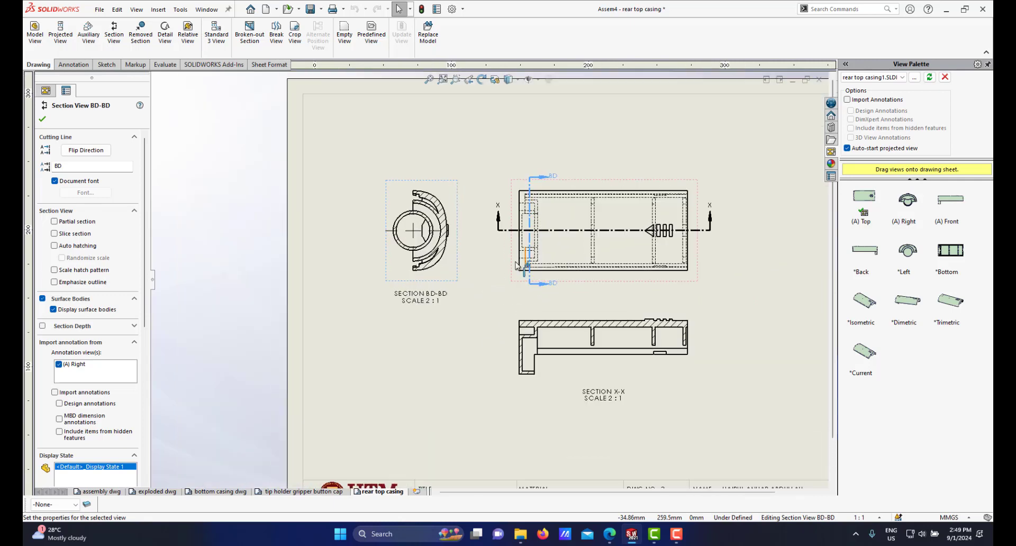
Step: Break the alignment of section view BD-BD and rotate the view 90 degrees
{"action": "left_click", "coordinate": [437, 224]}
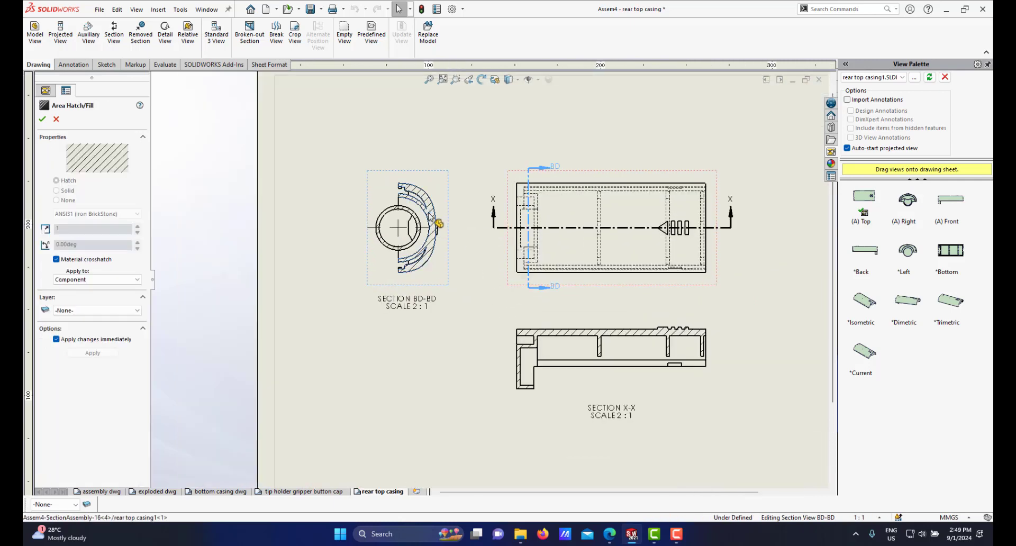
{"action": "right_click", "coordinate": [430, 226]}
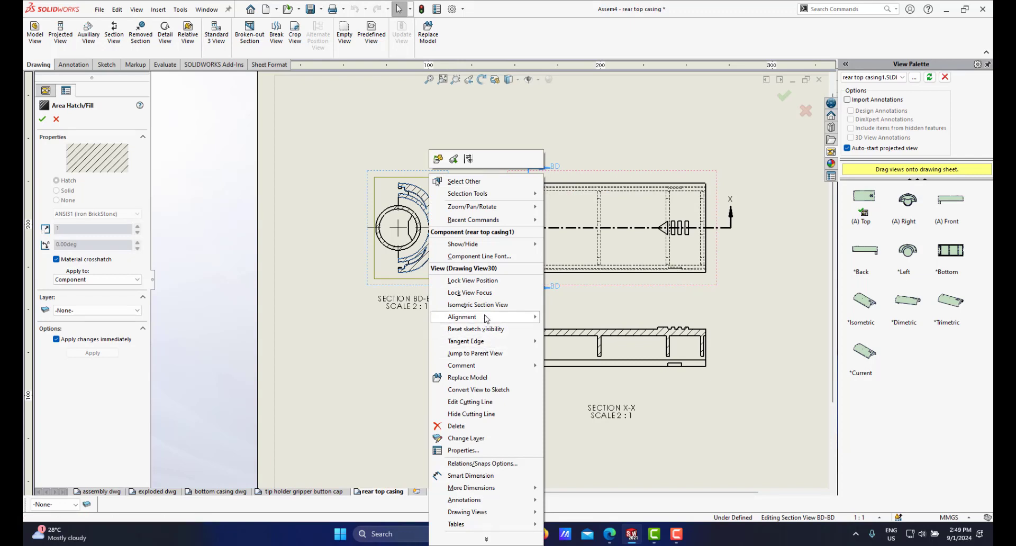
{"action": "mouse_move", "coordinate": [485, 317]}
{"action": "left_click", "coordinate": [574, 319]}
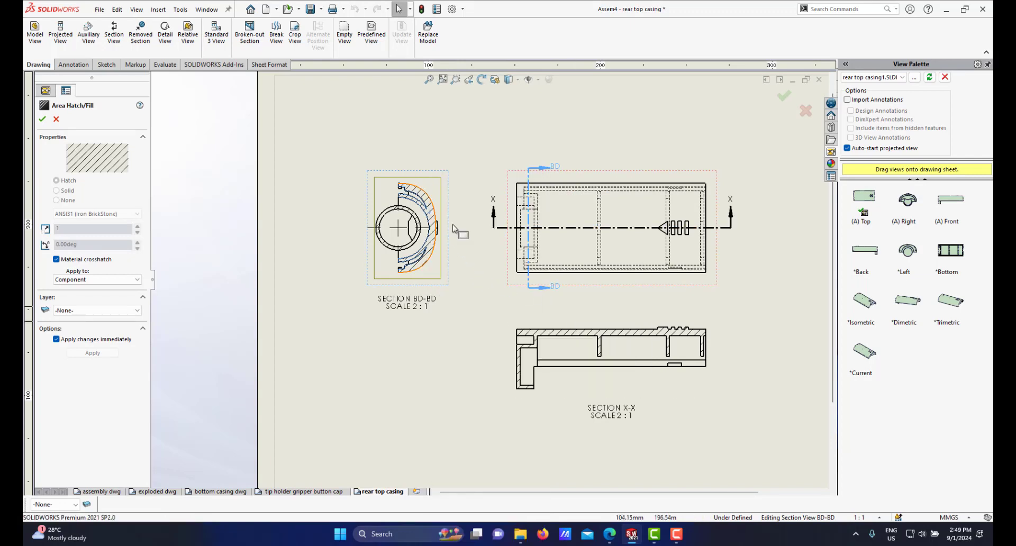
{"action": "right_click", "coordinate": [428, 220]}
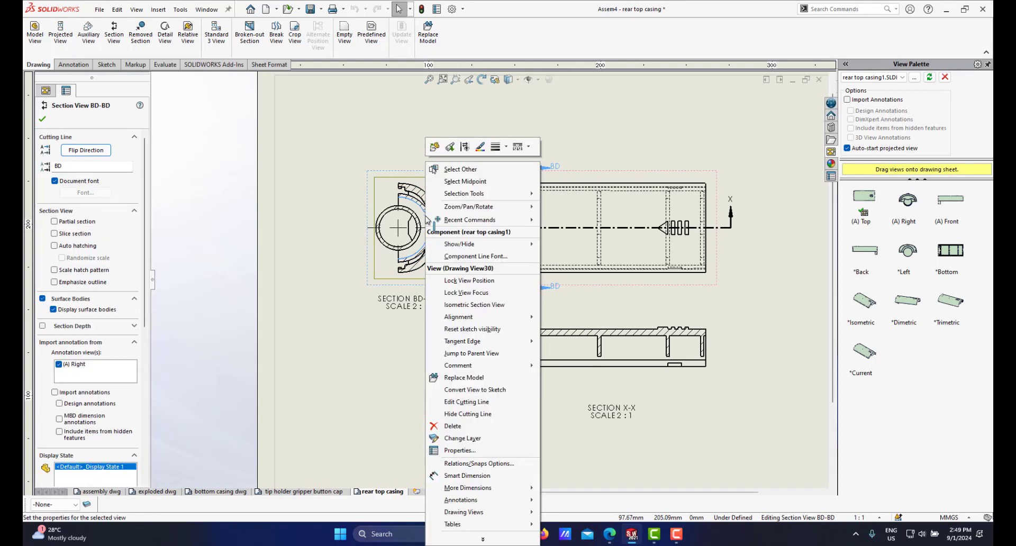
{"action": "mouse_move", "coordinate": [472, 209]}
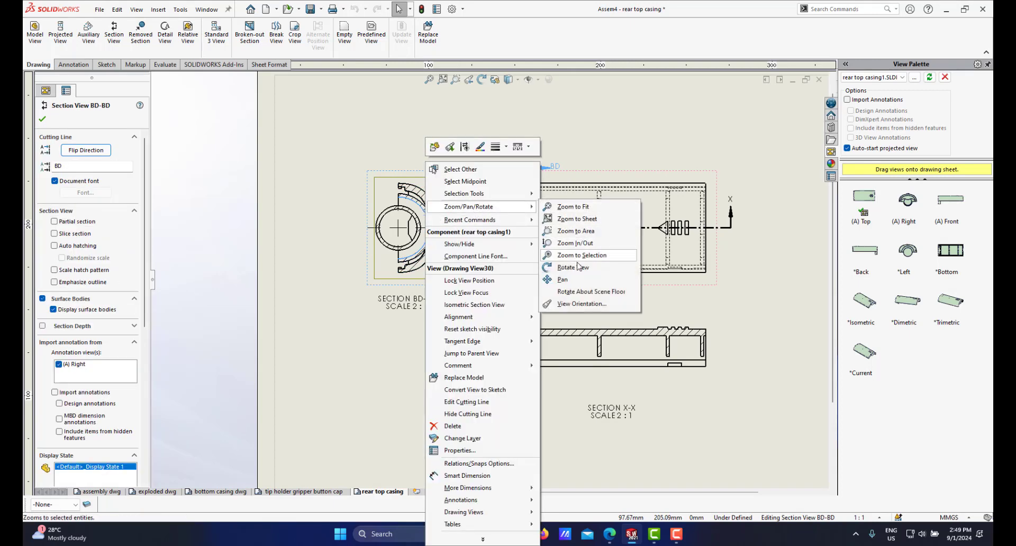
{"action": "left_click", "coordinate": [609, 266]}
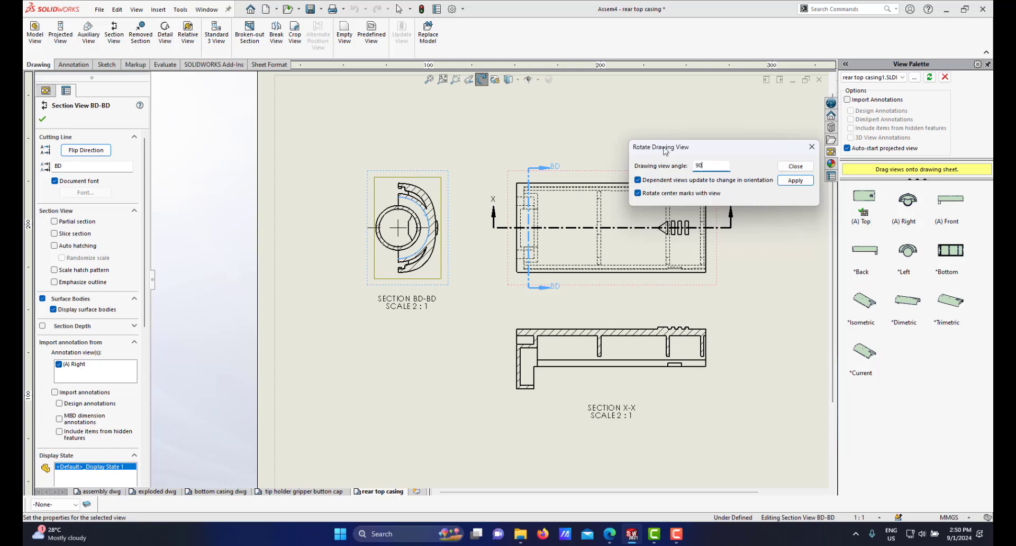
{"action": "key", "text": "Return"}
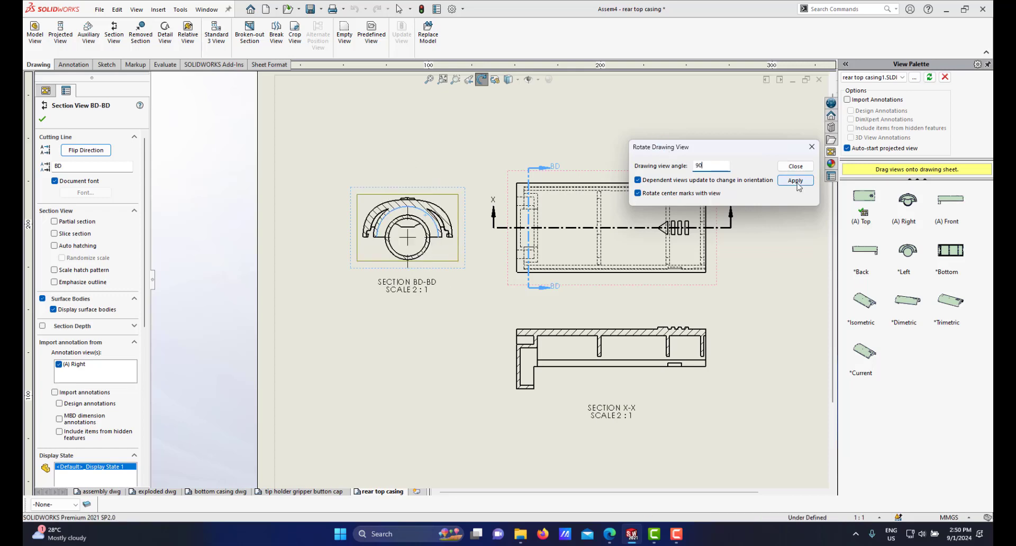
{"action": "left_click", "coordinate": [796, 167]}
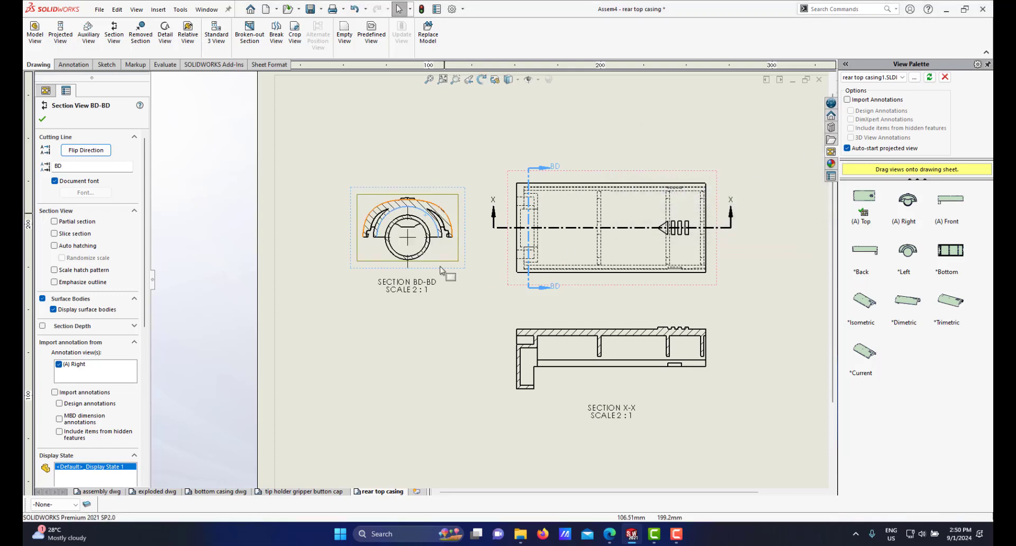
Step: Move section view BD-BD below the top view, left of section X-X
{"action": "scroll", "coordinate": [491, 280], "scroll_direction": "up", "scroll_amount": 2}
{"action": "scroll", "coordinate": [440, 270], "scroll_direction": "down", "scroll_amount": 4}
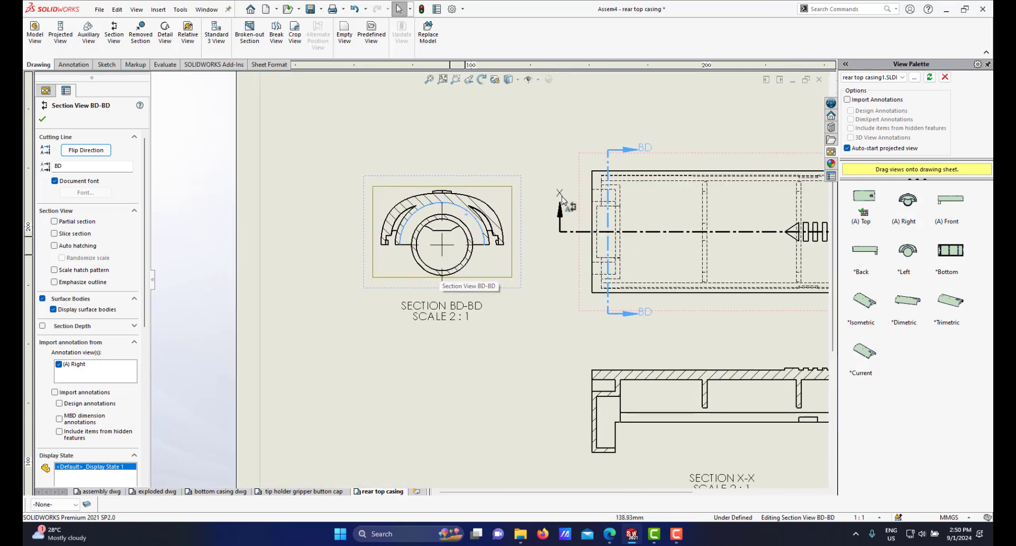
{"action": "left_click_drag", "start_coordinate": [517, 193], "coordinate": [507, 353]}
{"action": "scroll", "coordinate": [511, 365], "scroll_direction": "up", "scroll_amount": 5}
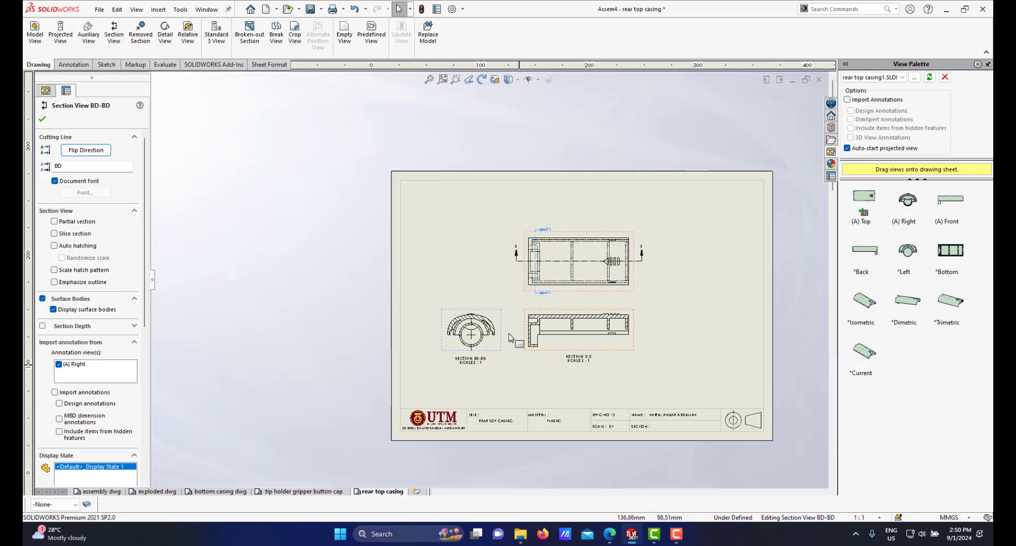
{"action": "scroll", "coordinate": [502, 338], "scroll_direction": "down", "scroll_amount": 3}
{"action": "scroll", "coordinate": [490, 327], "scroll_direction": "down", "scroll_amount": 1}
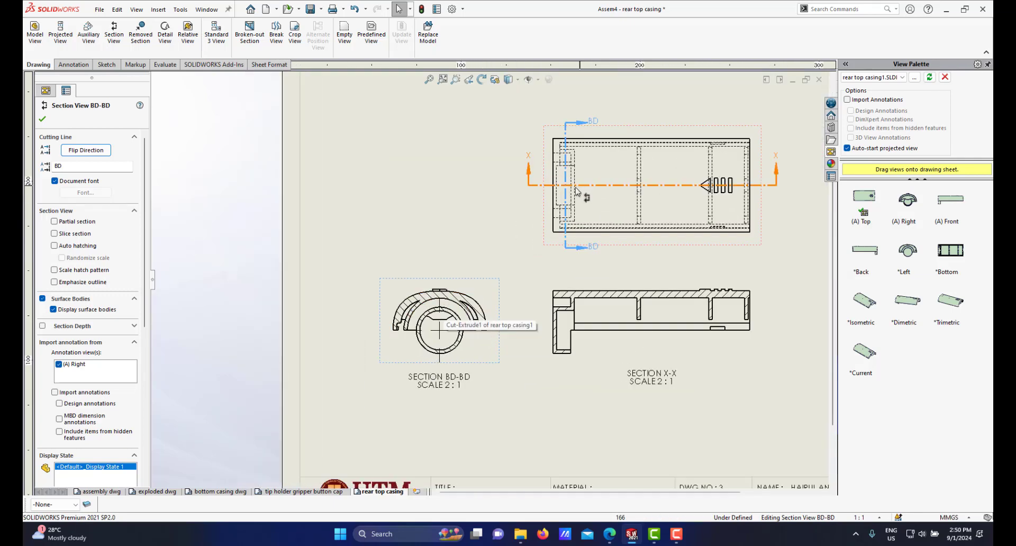
{"action": "scroll", "coordinate": [573, 188], "scroll_direction": "up", "scroll_amount": 1}
Step: Change the section's cutting line label to Y, accepting reuse of the label
{"action": "scroll", "coordinate": [565, 190], "scroll_direction": "down", "scroll_amount": 2}
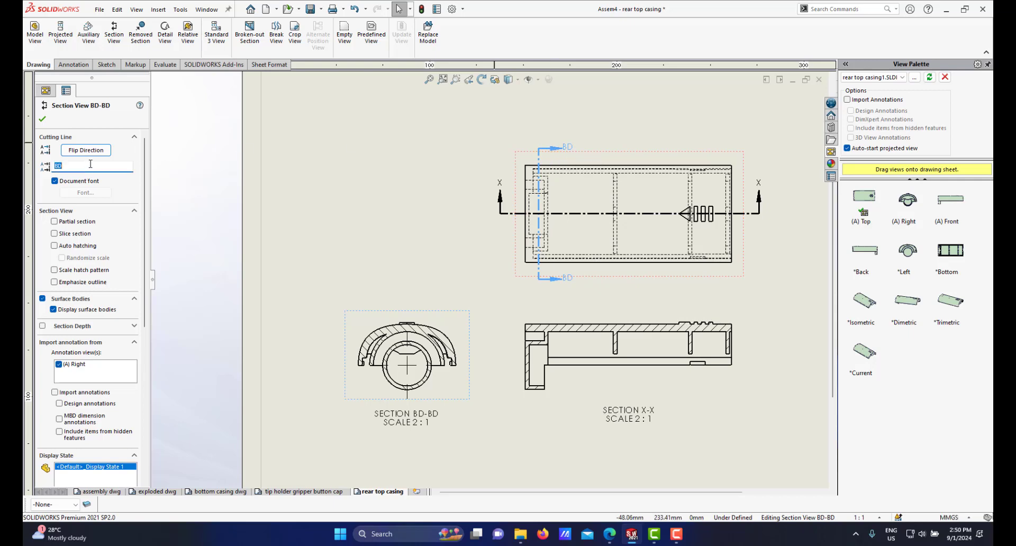
{"action": "type", "text": "Y"}
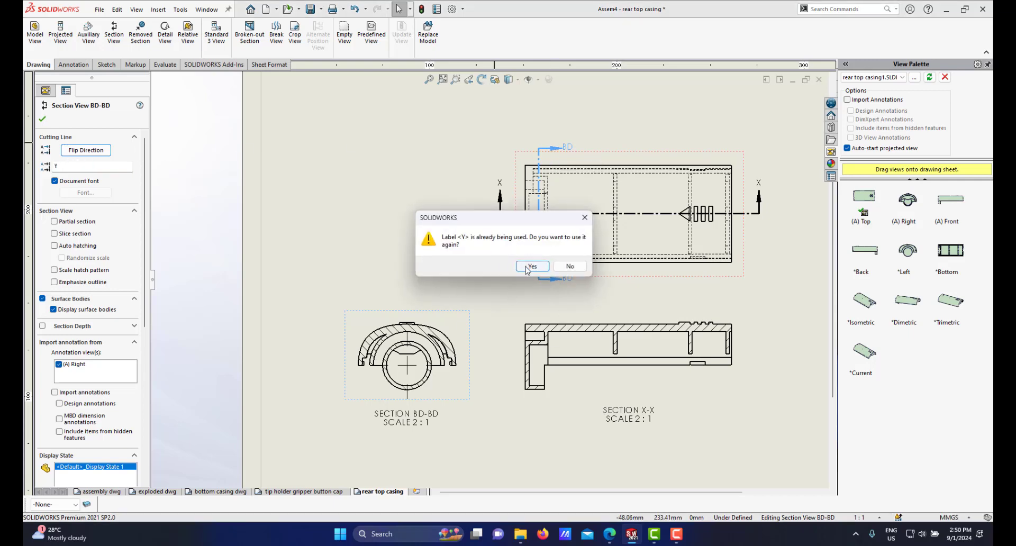
{"action": "left_click", "coordinate": [532, 266]}
Step: Delete the SCALE 2 : 1 line from the section X-X view label
{"action": "scroll", "coordinate": [466, 366], "scroll_direction": "up", "scroll_amount": 1}
{"action": "scroll", "coordinate": [468, 355], "scroll_direction": "down", "scroll_amount": 2}
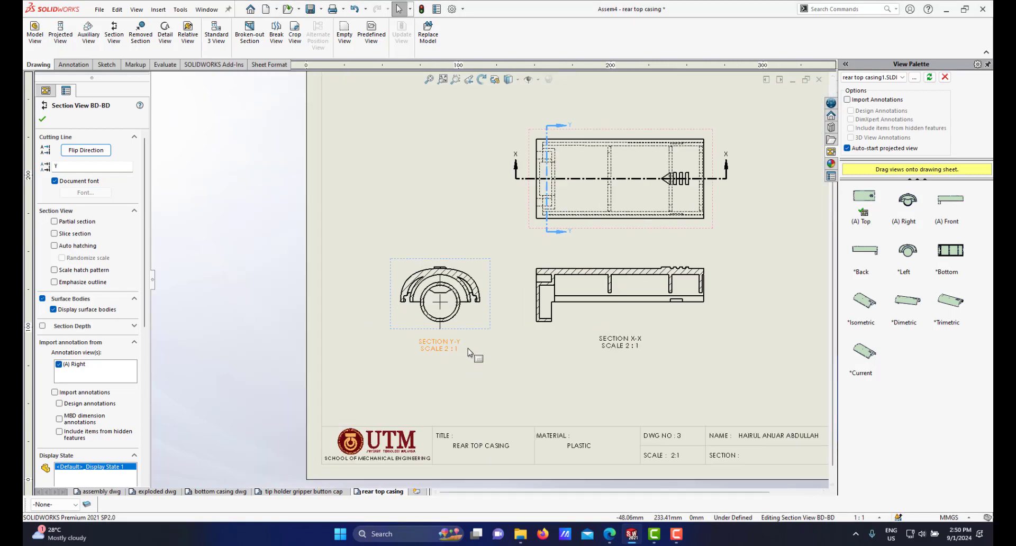
{"action": "scroll", "coordinate": [468, 349], "scroll_direction": "down", "scroll_amount": 1}
{"action": "scroll", "coordinate": [506, 302], "scroll_direction": "up", "scroll_amount": 2}
{"action": "scroll", "coordinate": [503, 298], "scroll_direction": "down", "scroll_amount": 3}
{"action": "scroll", "coordinate": [501, 291], "scroll_direction": "up", "scroll_amount": 1}
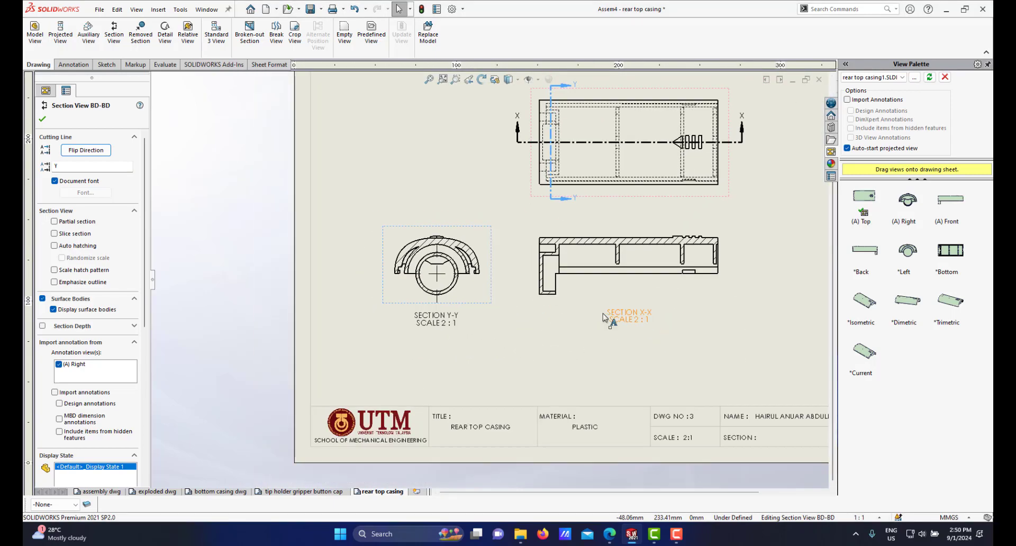
{"action": "scroll", "coordinate": [605, 317], "scroll_direction": "down", "scroll_amount": 3}
{"action": "left_click", "coordinate": [609, 317]}
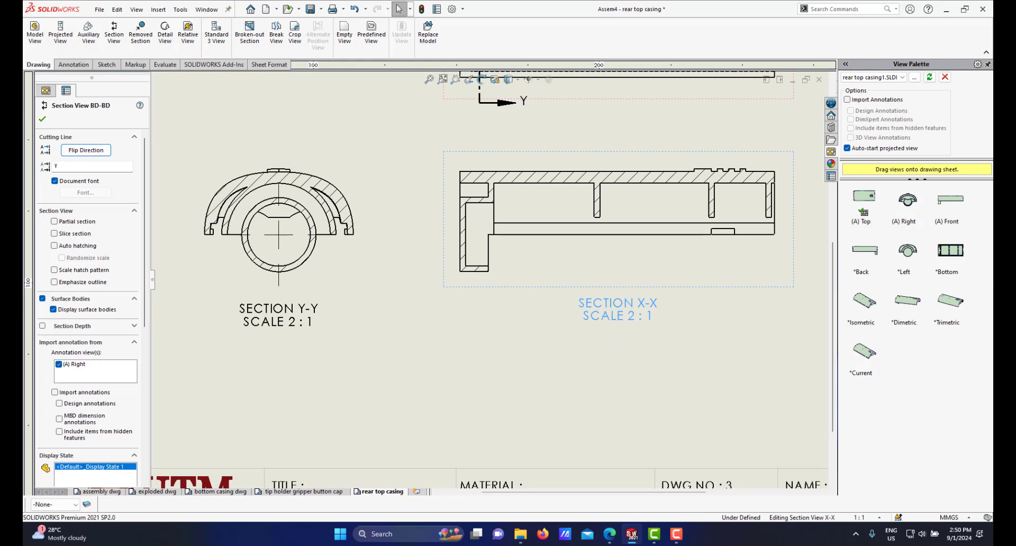
{"action": "double_click", "coordinate": [609, 320]}
{"action": "left_click", "coordinate": [583, 320]}
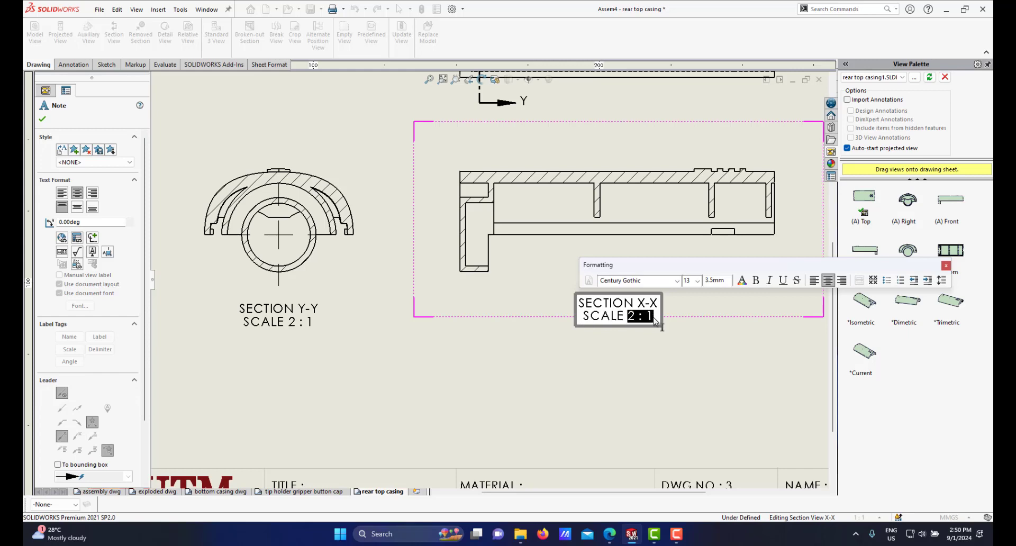
{"action": "left_click_drag", "start_coordinate": [628, 320], "coordinate": [656, 320]}
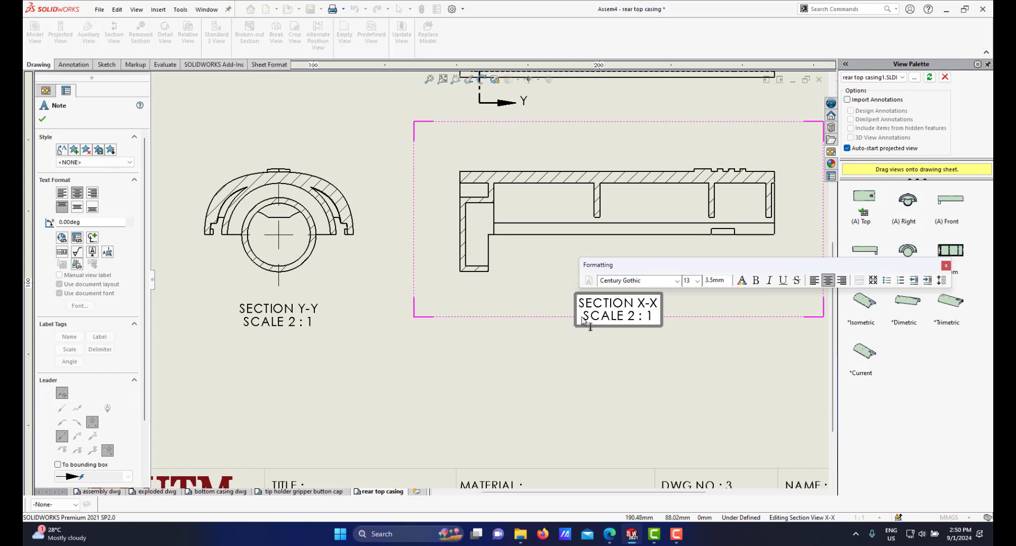
{"action": "left_click_drag", "start_coordinate": [582, 320], "coordinate": [655, 318]}
{"action": "key", "text": "BackSpace"}
{"action": "left_click", "coordinate": [479, 321]}
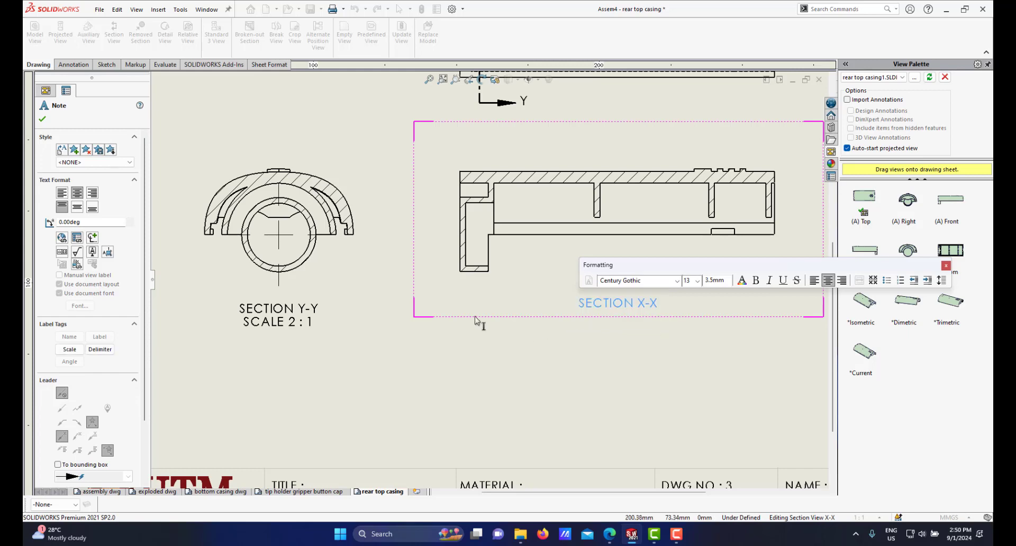
Step: Delete the SCALE 2 : 1 line from the section Y-Y view label
{"action": "scroll", "coordinate": [422, 322], "scroll_direction": "down", "scroll_amount": 3}
{"action": "scroll", "coordinate": [403, 304], "scroll_direction": "up", "scroll_amount": 2}
{"action": "left_click", "coordinate": [396, 287]}
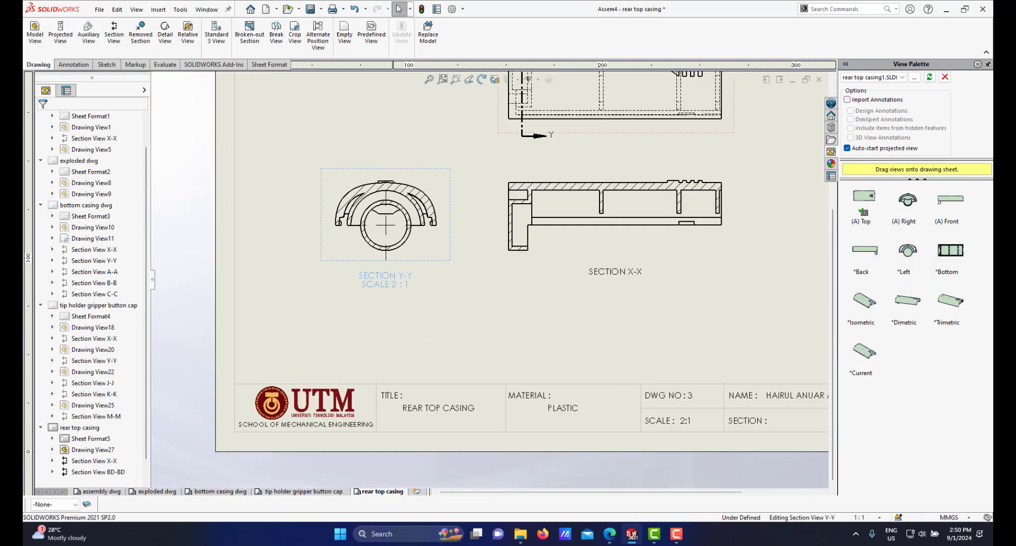
{"action": "left_click", "coordinate": [395, 281]}
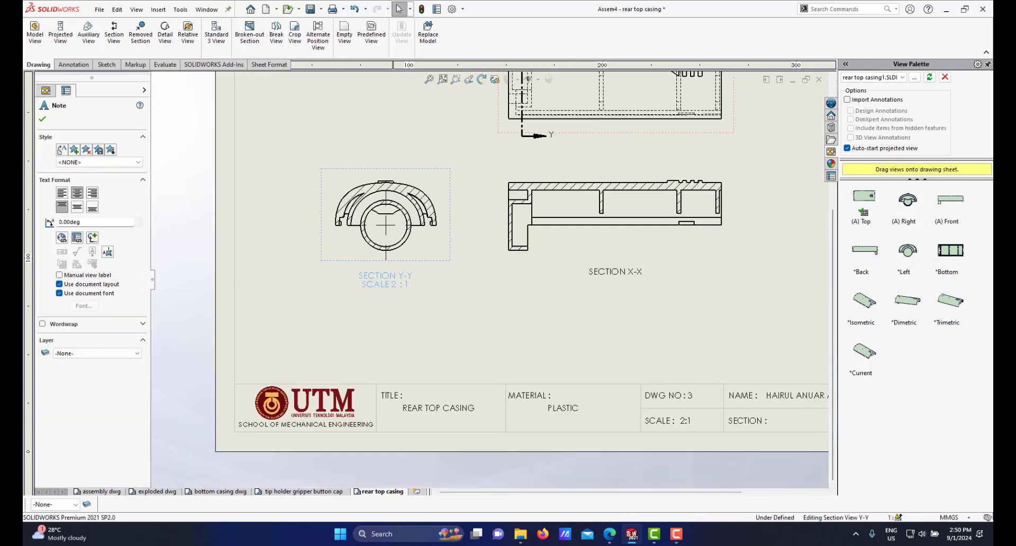
{"action": "double_click", "coordinate": [395, 281]}
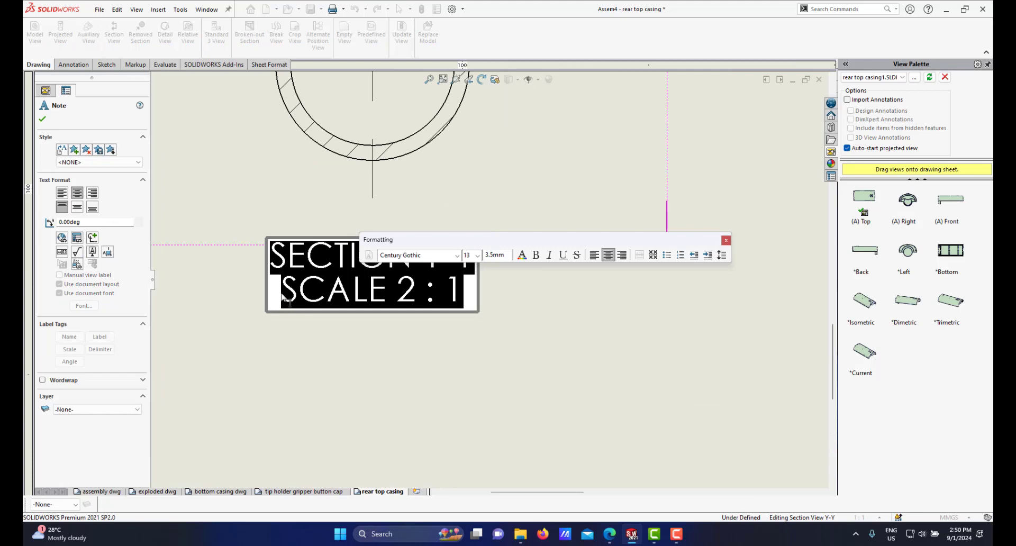
{"action": "left_click_drag", "start_coordinate": [287, 300], "coordinate": [465, 296]}
{"action": "key", "text": "Delete"}
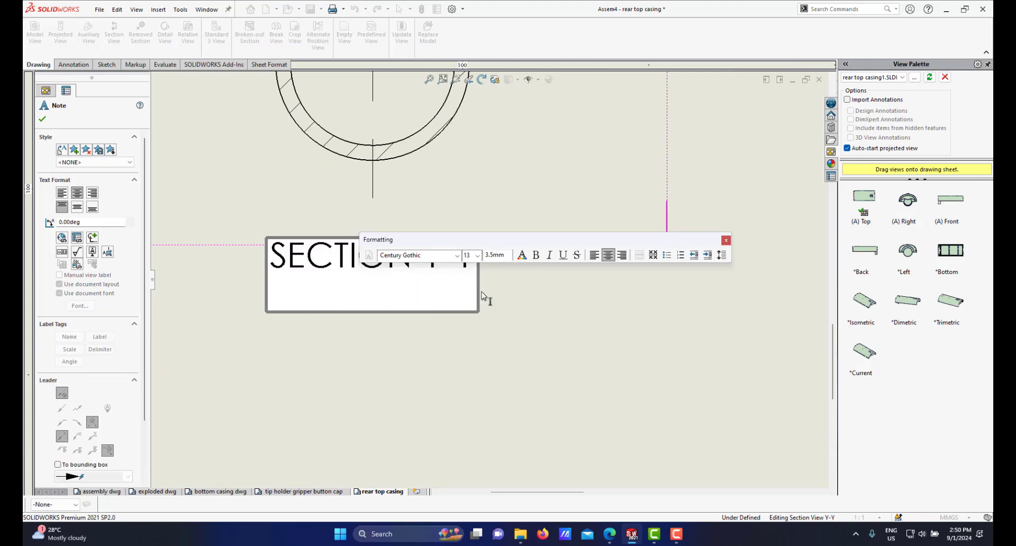
{"action": "scroll", "coordinate": [556, 332], "scroll_direction": "up", "scroll_amount": 5}
{"action": "left_click", "coordinate": [568, 315]}
{"action": "scroll", "coordinate": [569, 312], "scroll_direction": "up", "scroll_amount": 3}
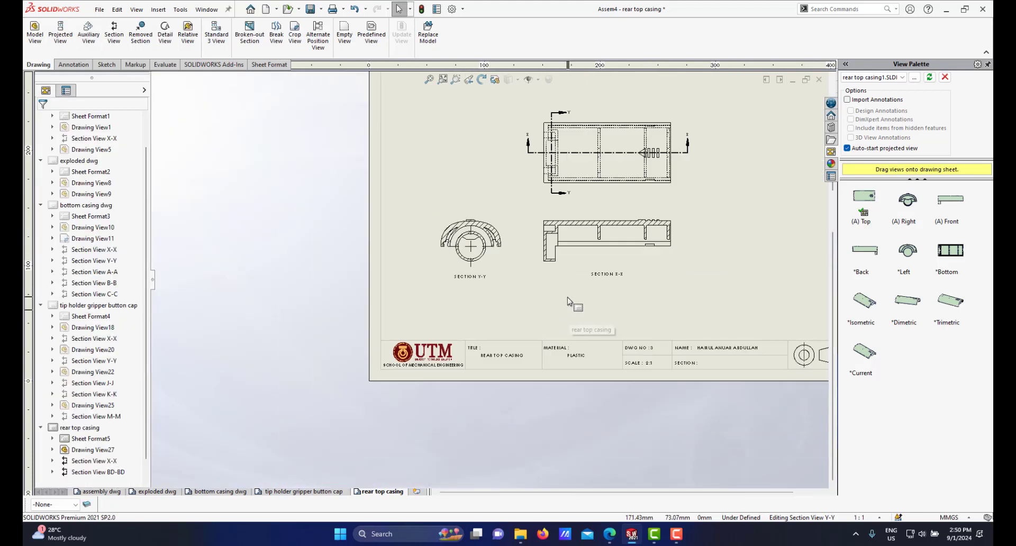
Step: Move the SECTION X-X and SECTION Y-Y labels slightly further below their views
{"action": "scroll", "coordinate": [572, 301], "scroll_direction": "down", "scroll_amount": 3}
{"action": "left_click_drag", "start_coordinate": [626, 259], "coordinate": [624, 279]}
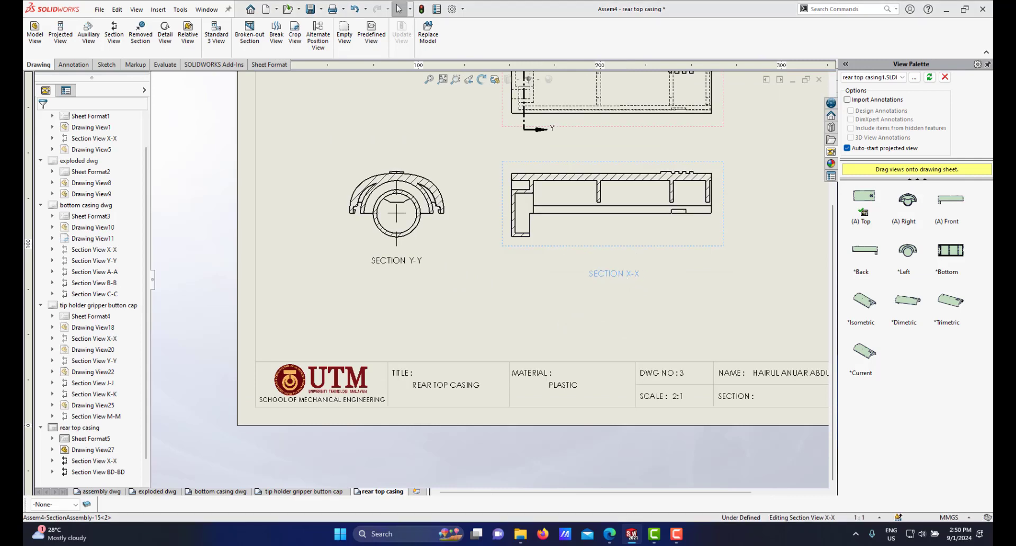
{"action": "left_click", "coordinate": [403, 260]}
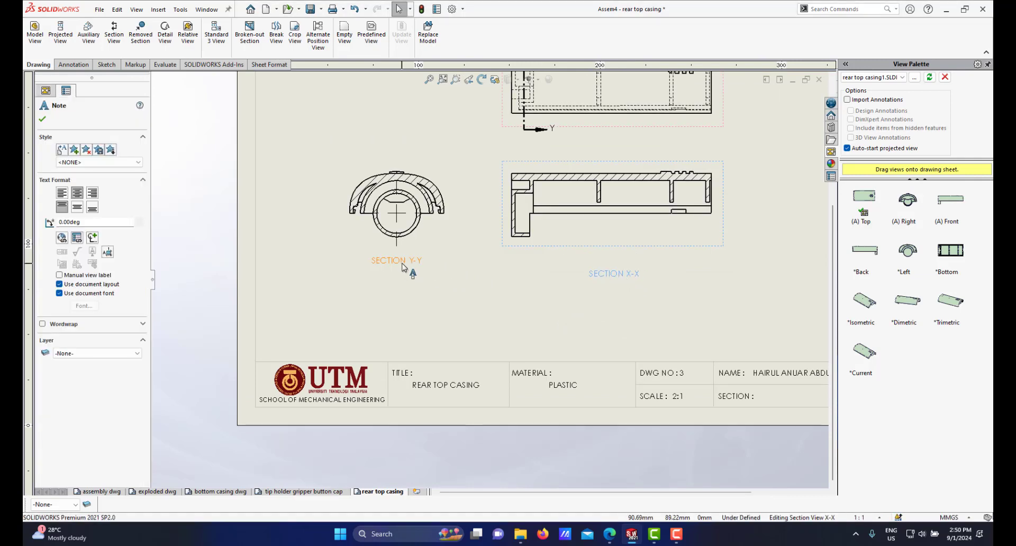
{"action": "left_click_drag", "start_coordinate": [402, 261], "coordinate": [407, 281]}
{"action": "scroll", "coordinate": [476, 235], "scroll_direction": "down", "scroll_amount": 2}
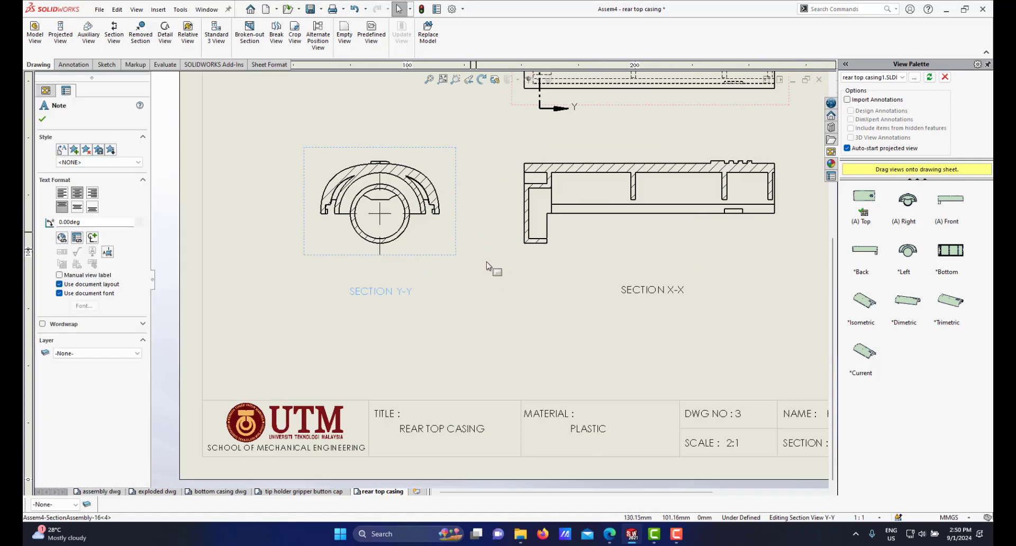
Step: Move section view Y-Y down to line up with section X-X
{"action": "right_click", "coordinate": [491, 267]}
{"action": "left_click", "coordinate": [578, 250]}
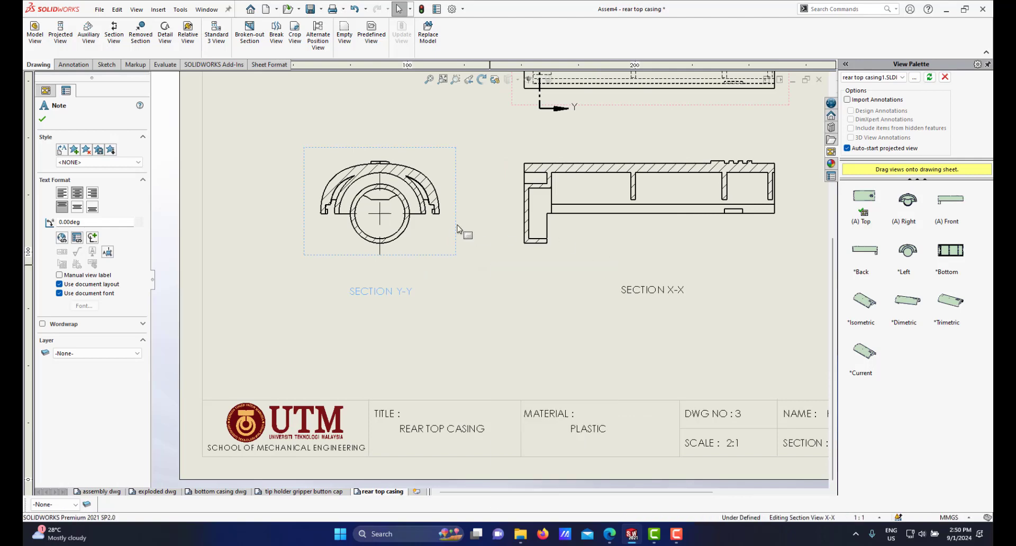
{"action": "left_click_drag", "start_coordinate": [459, 139], "coordinate": [459, 171]}
{"action": "right_click", "coordinate": [448, 169]}
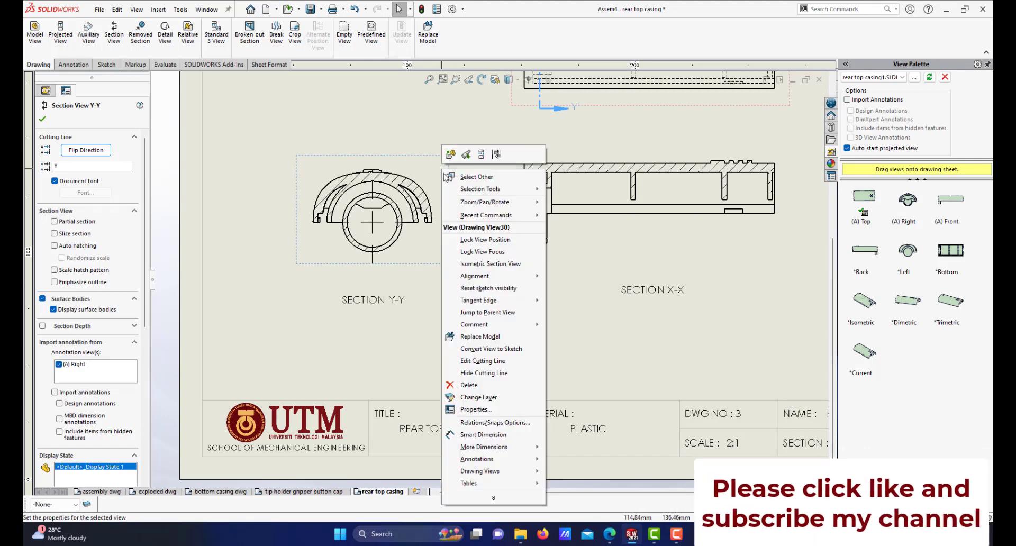
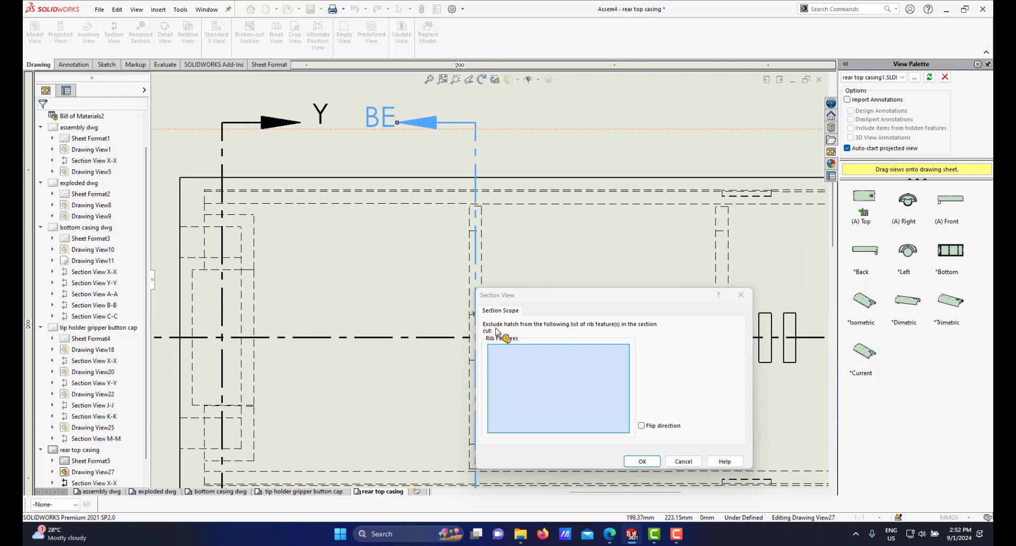
Step: Try to pick the rib face near the BE cutting line to exclude it from the section hatch
{"action": "scroll", "coordinate": [485, 241], "scroll_direction": "up", "scroll_amount": 3}
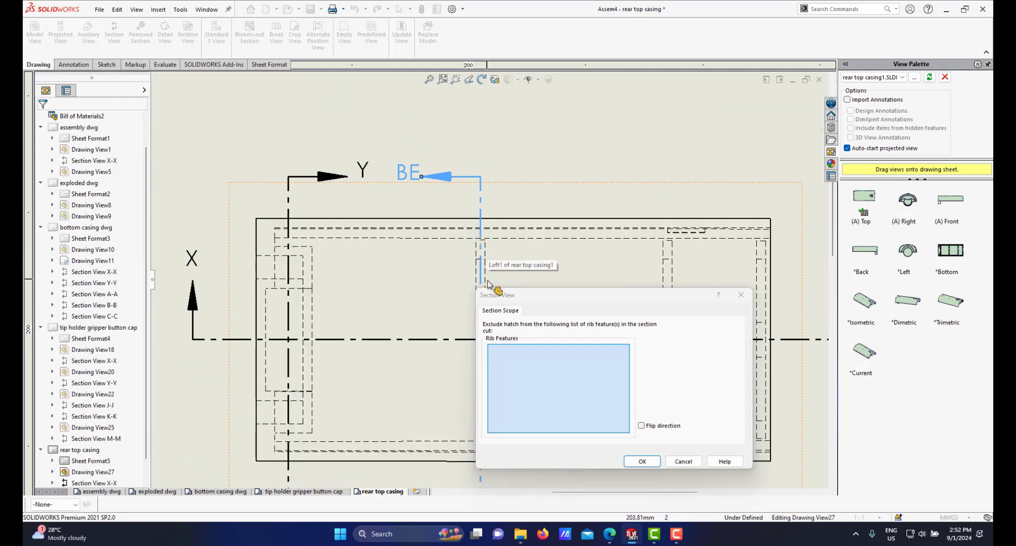
{"action": "left_click_drag", "start_coordinate": [587, 298], "coordinate": [651, 248]}
{"action": "scroll", "coordinate": [492, 341], "scroll_direction": "down", "scroll_amount": 3}
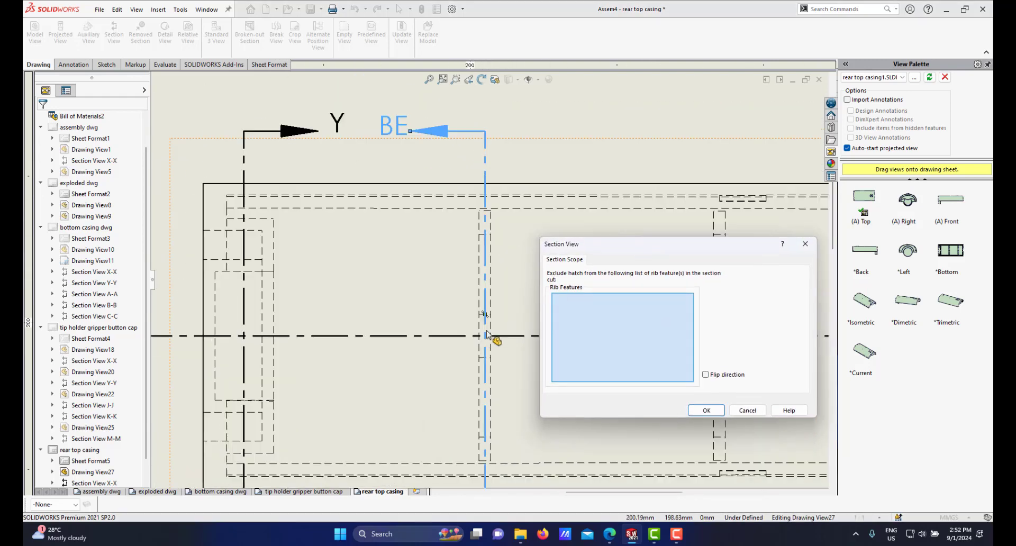
{"action": "scroll", "coordinate": [491, 259], "scroll_direction": "down", "scroll_amount": 1}
{"action": "scroll", "coordinate": [491, 259], "scroll_direction": "down", "scroll_amount": 1}
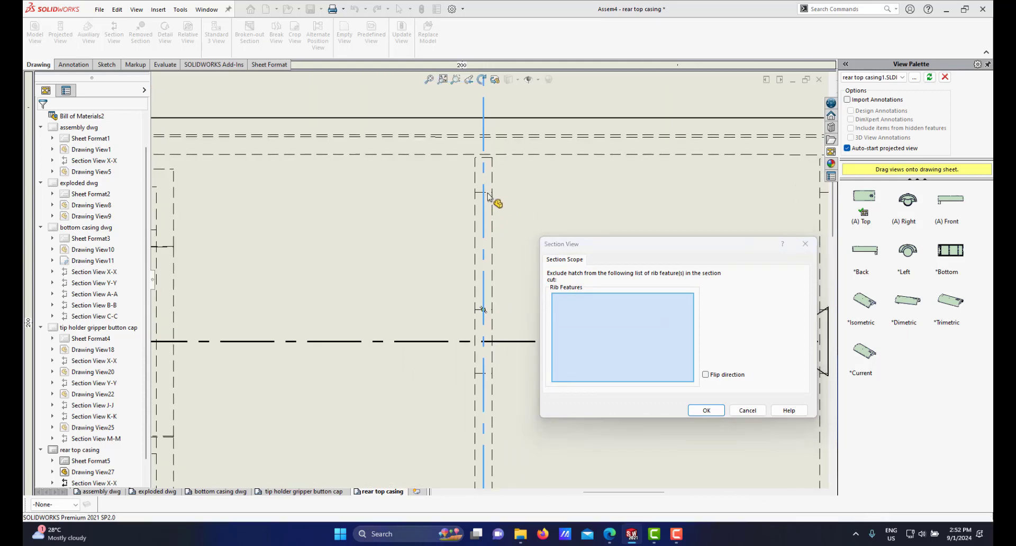
{"action": "right_click", "coordinate": [489, 196]}
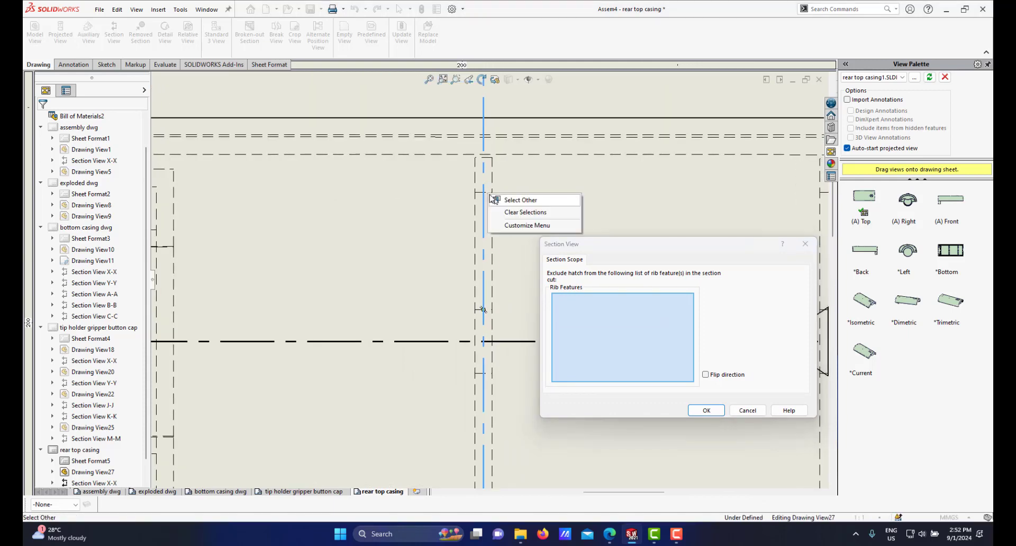
{"action": "left_click", "coordinate": [528, 203]}
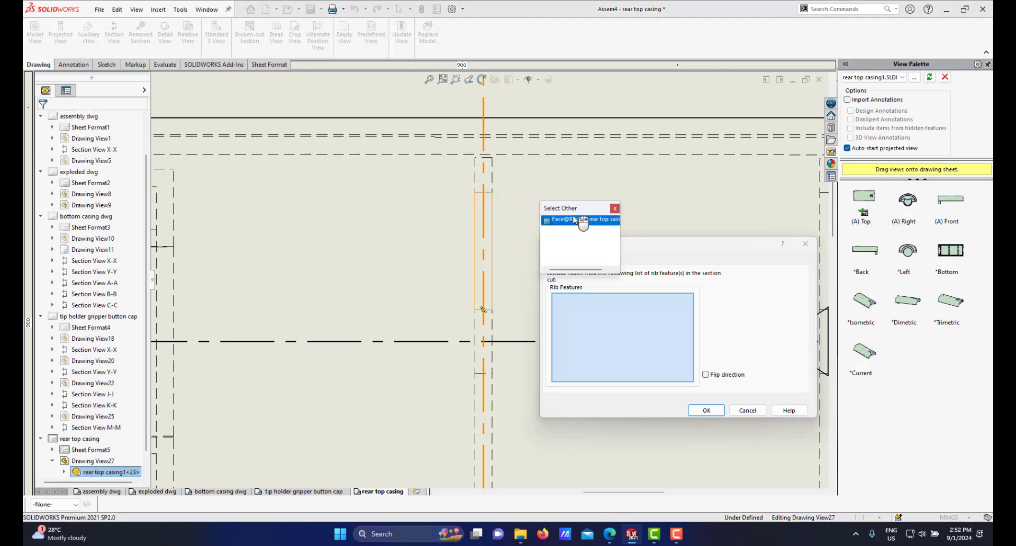
{"action": "left_click", "coordinate": [614, 209]}
{"action": "right_click", "coordinate": [491, 219]}
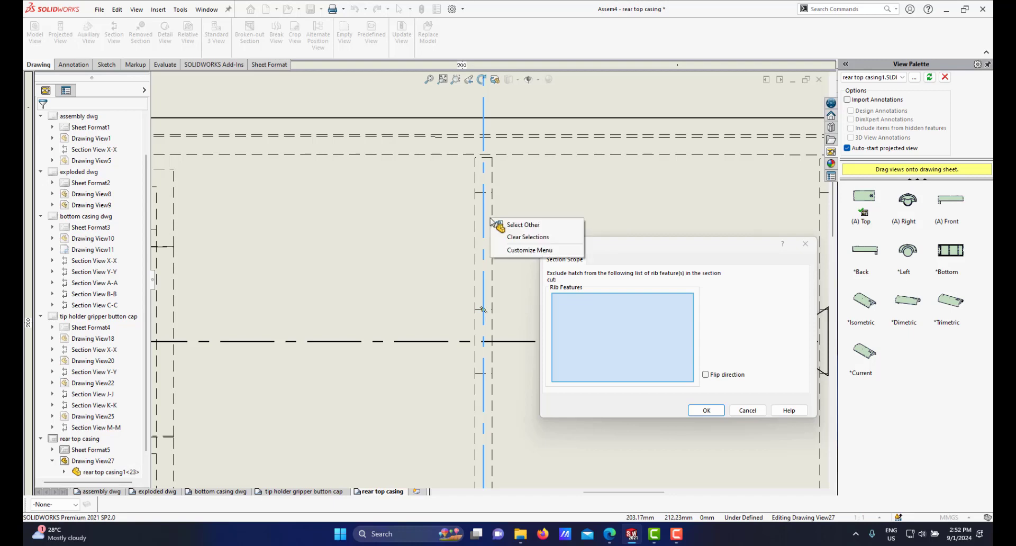
{"action": "left_click", "coordinate": [521, 224]}
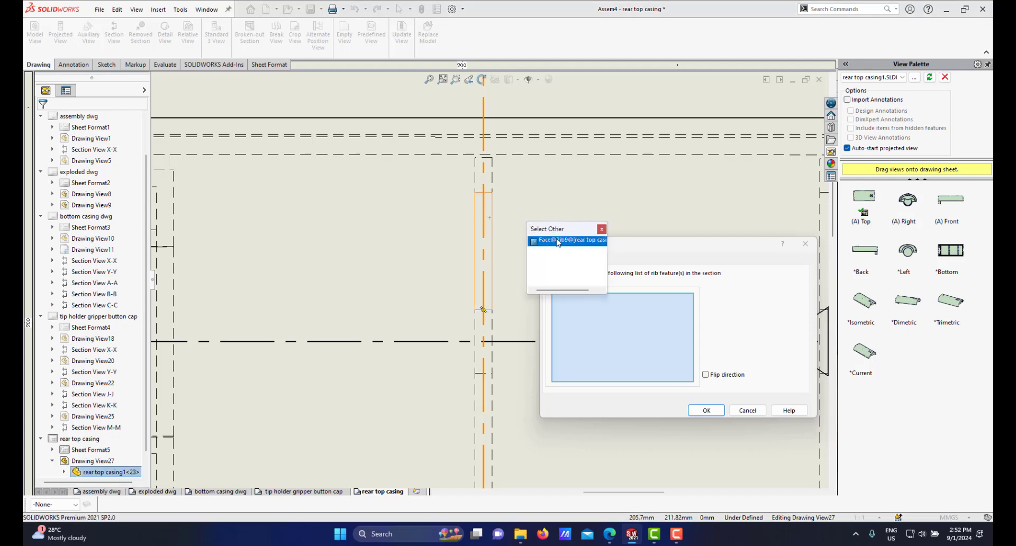
{"action": "left_click", "coordinate": [565, 241]}
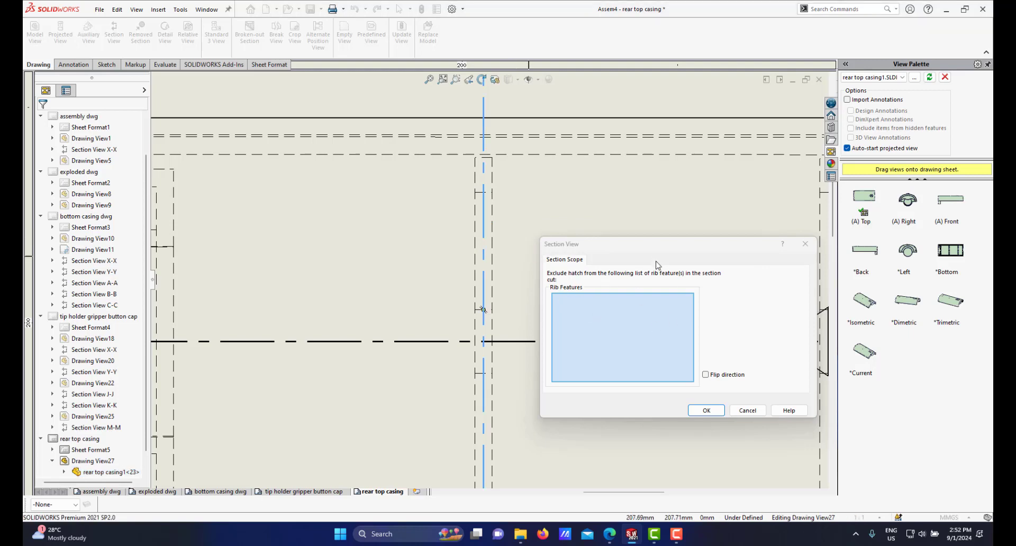
Step: Accept the section scope and place section view BE-BE to the right of the top view
{"action": "left_click_drag", "start_coordinate": [651, 247], "coordinate": [589, 206]}
{"action": "left_click", "coordinate": [655, 369]}
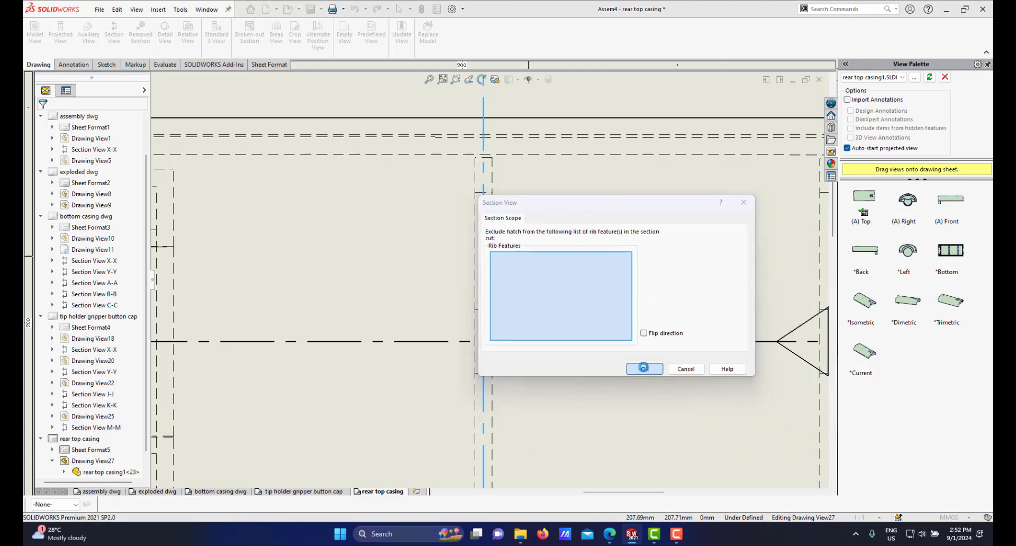
{"action": "scroll", "coordinate": [567, 331], "scroll_direction": "up", "scroll_amount": 8}
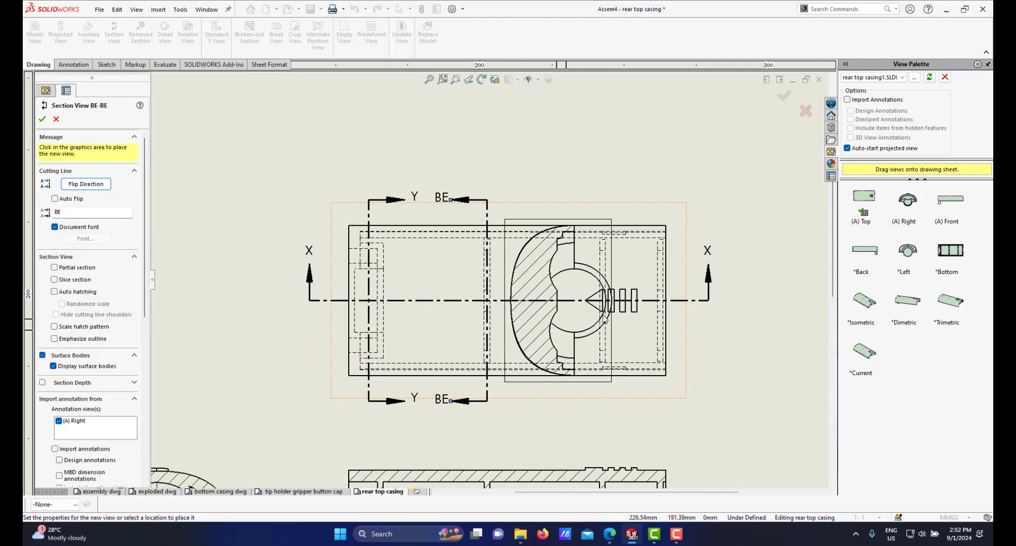
{"action": "scroll", "coordinate": [587, 321], "scroll_direction": "up", "scroll_amount": 3}
{"action": "left_click", "coordinate": [699, 290]}
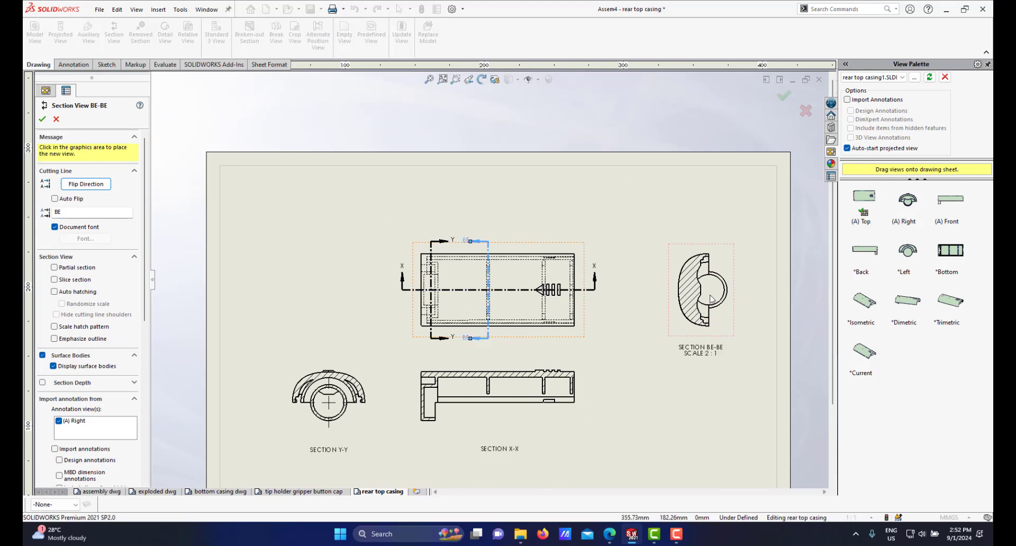
Step: Rotate section view BE-BE by -90 degrees
{"action": "scroll", "coordinate": [680, 294], "scroll_direction": "down", "scroll_amount": 3}
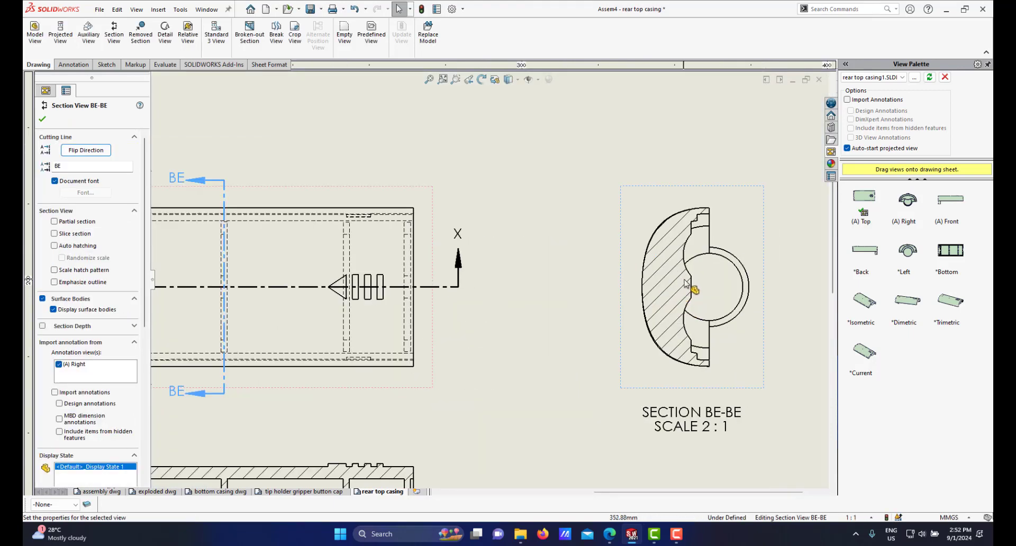
{"action": "left_click", "coordinate": [684, 286]}
{"action": "right_click", "coordinate": [664, 288]}
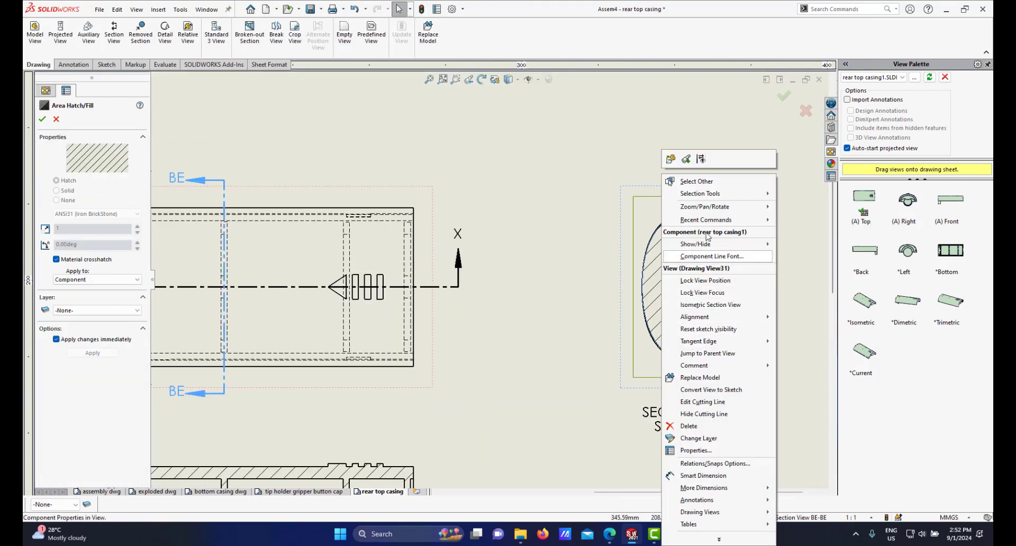
{"action": "mouse_move", "coordinate": [752, 207]}
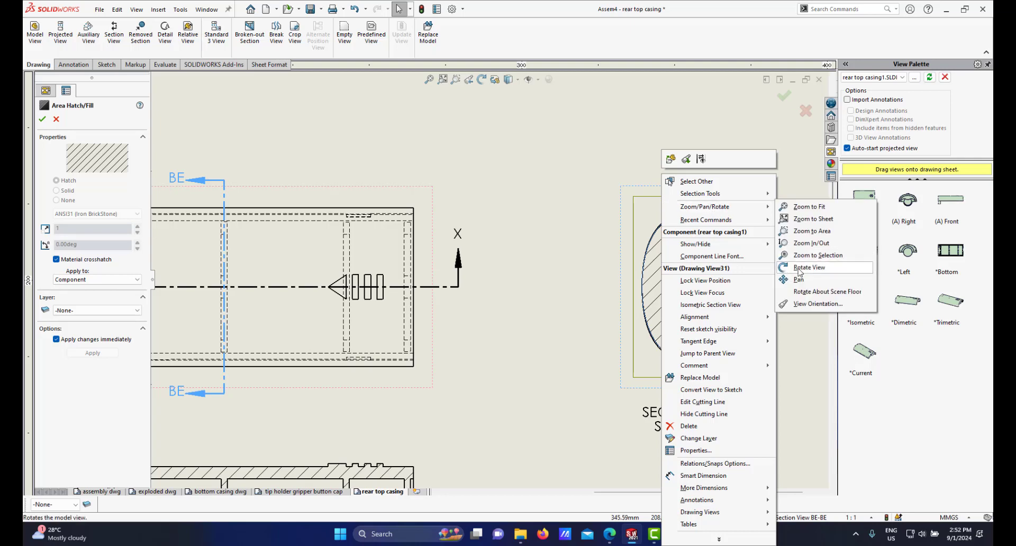
{"action": "left_click", "coordinate": [800, 269]}
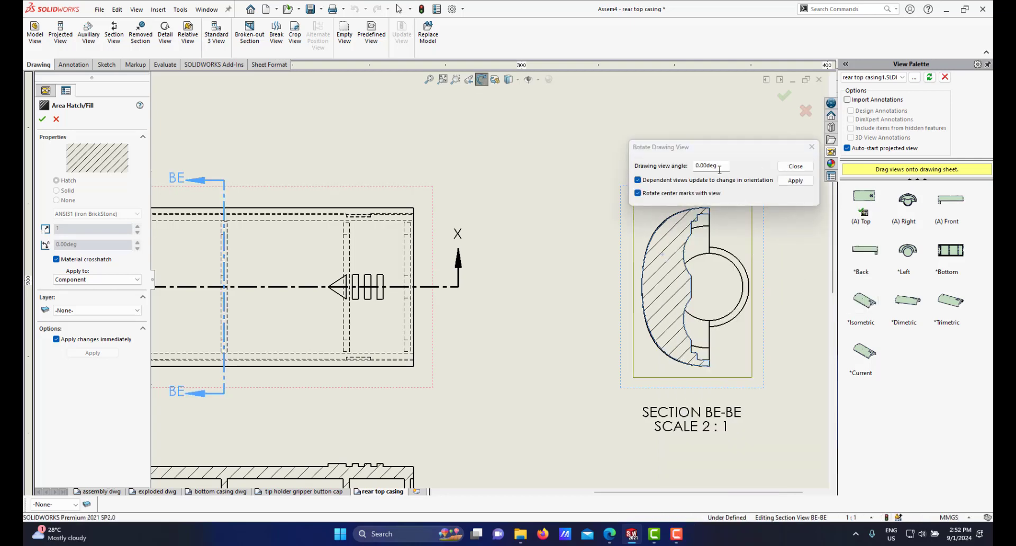
{"action": "left_click_drag", "start_coordinate": [722, 167], "coordinate": [675, 171]}
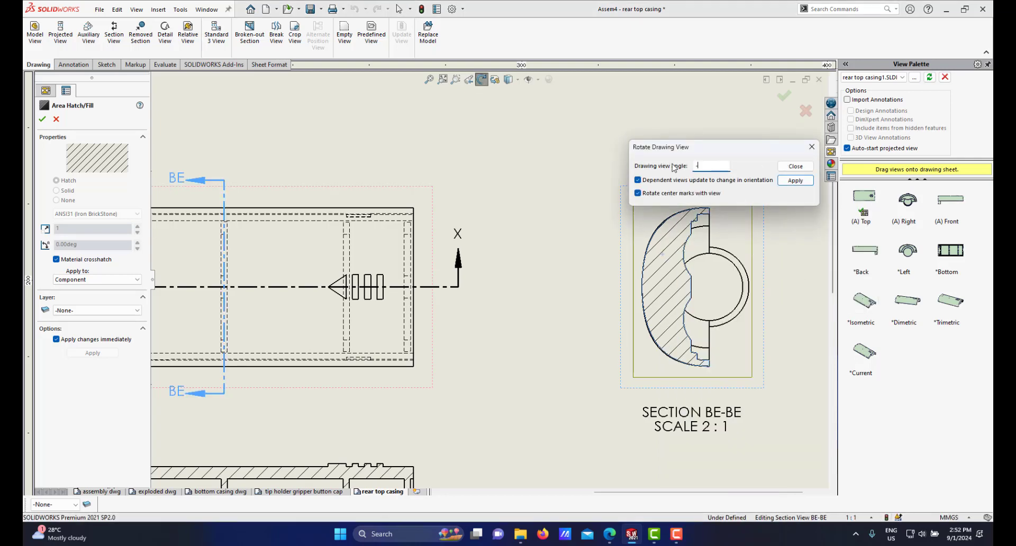
{"action": "key", "text": "Return"}
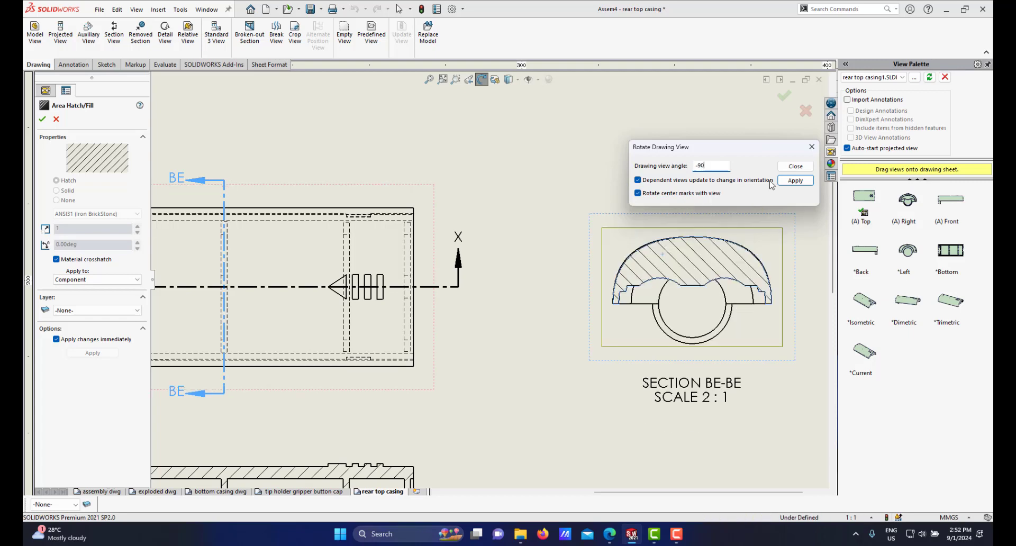
{"action": "left_click", "coordinate": [796, 166]}
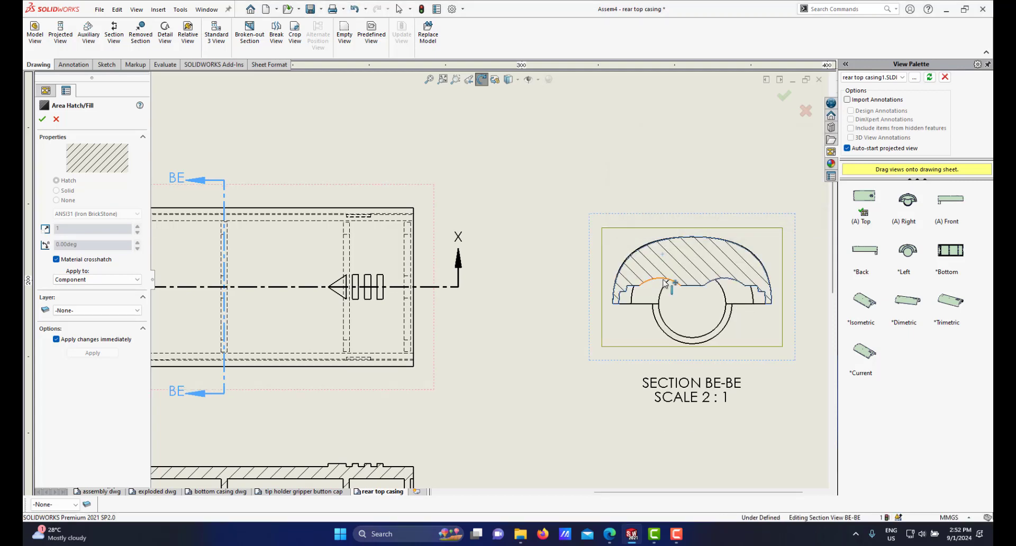
Step: Inspect the hatching of section view BE-BE up close
{"action": "scroll", "coordinate": [624, 292], "scroll_direction": "up", "scroll_amount": 3}
{"action": "scroll", "coordinate": [352, 324], "scroll_direction": "down", "scroll_amount": 1}
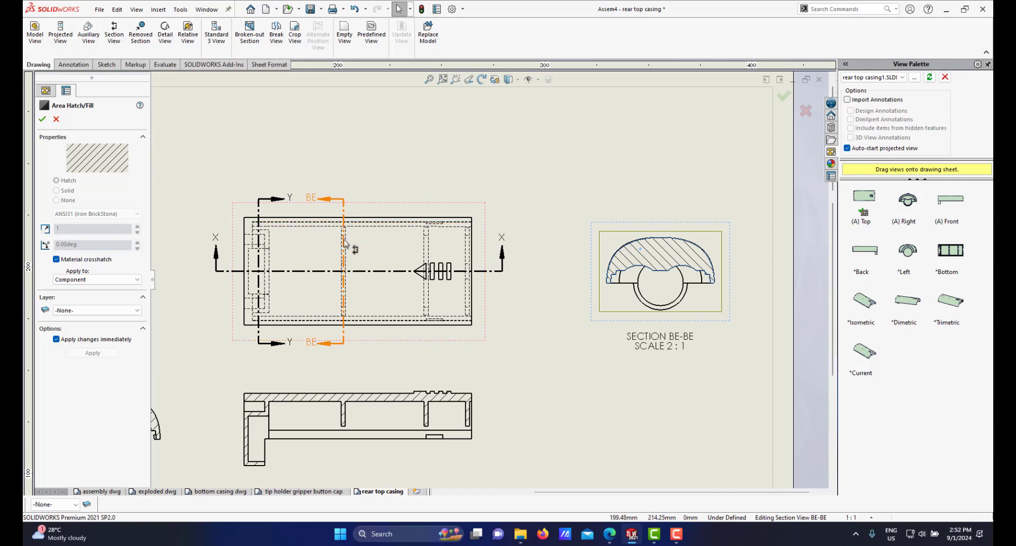
{"action": "scroll", "coordinate": [353, 227], "scroll_direction": "down", "scroll_amount": 1}
{"action": "left_click", "coordinate": [353, 217]}
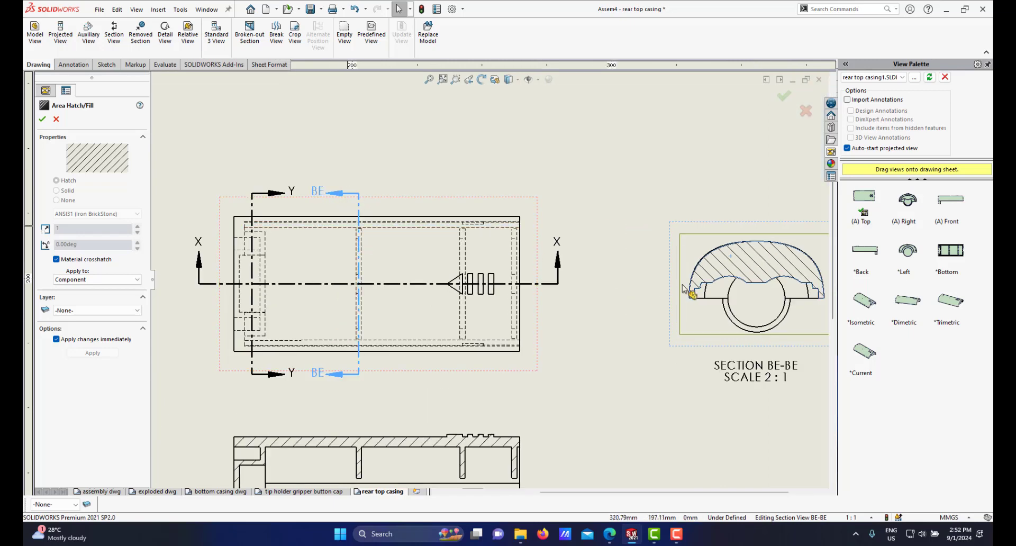
{"action": "scroll", "coordinate": [683, 288], "scroll_direction": "up", "scroll_amount": 2}
{"action": "scroll", "coordinate": [569, 269], "scroll_direction": "down", "scroll_amount": 2}
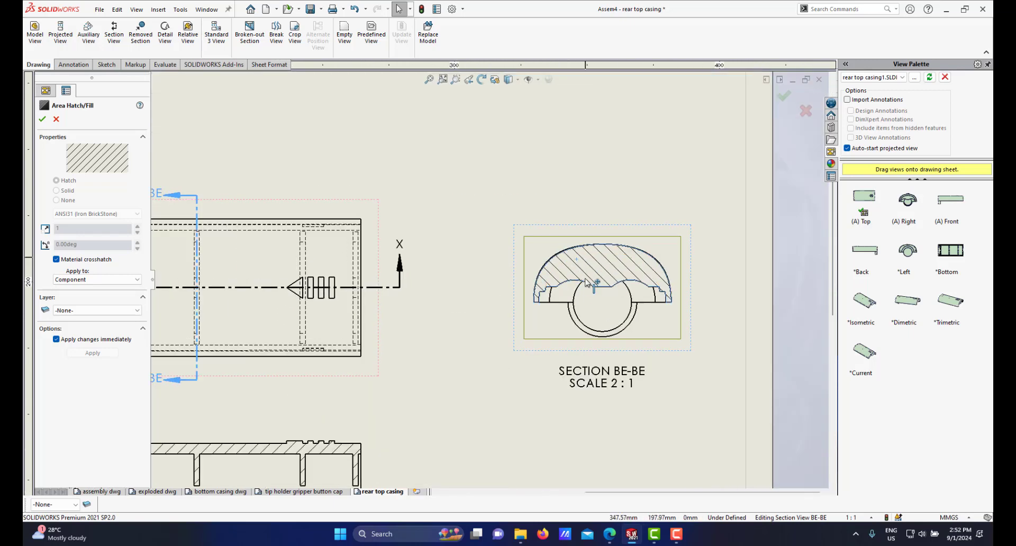
{"action": "scroll", "coordinate": [588, 283], "scroll_direction": "down", "scroll_amount": 1}
{"action": "scroll", "coordinate": [572, 270], "scroll_direction": "up", "scroll_amount": 2}
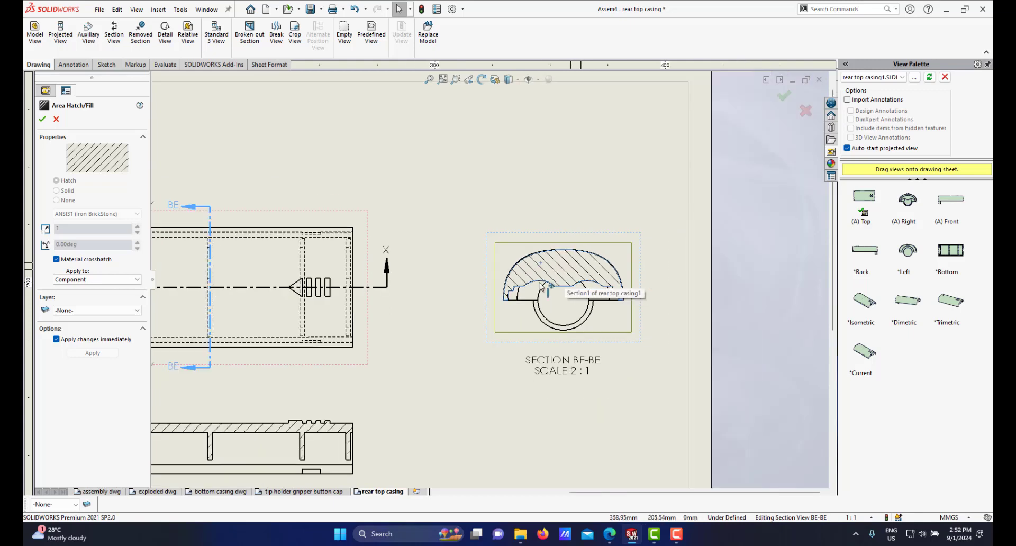
{"action": "scroll", "coordinate": [545, 281], "scroll_direction": "down", "scroll_amount": 2}
{"action": "left_click", "coordinate": [628, 180]}
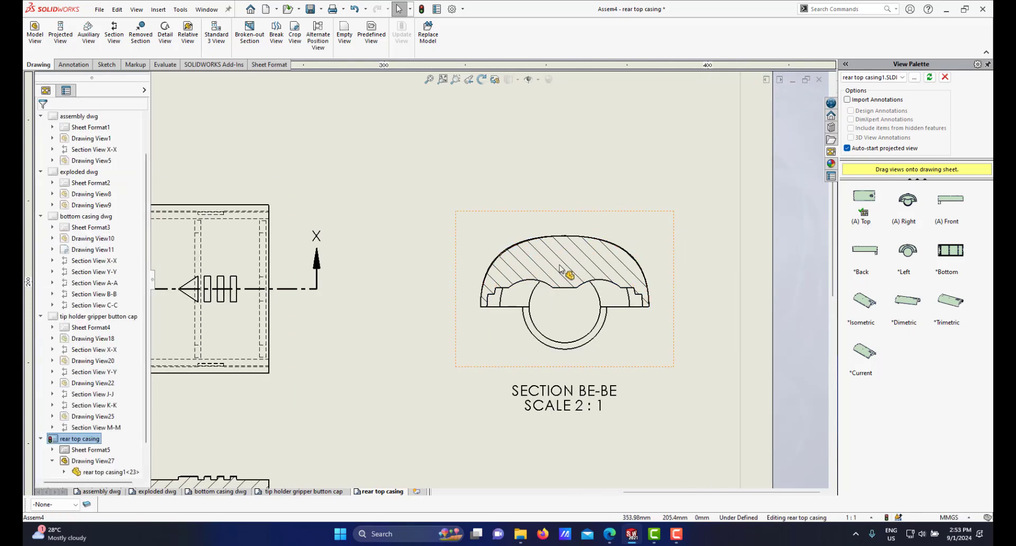
{"action": "scroll", "coordinate": [495, 284], "scroll_direction": "up", "scroll_amount": 3}
{"action": "scroll", "coordinate": [498, 286], "scroll_direction": "down", "scroll_amount": 1}
{"action": "scroll", "coordinate": [454, 295], "scroll_direction": "down", "scroll_amount": 3}
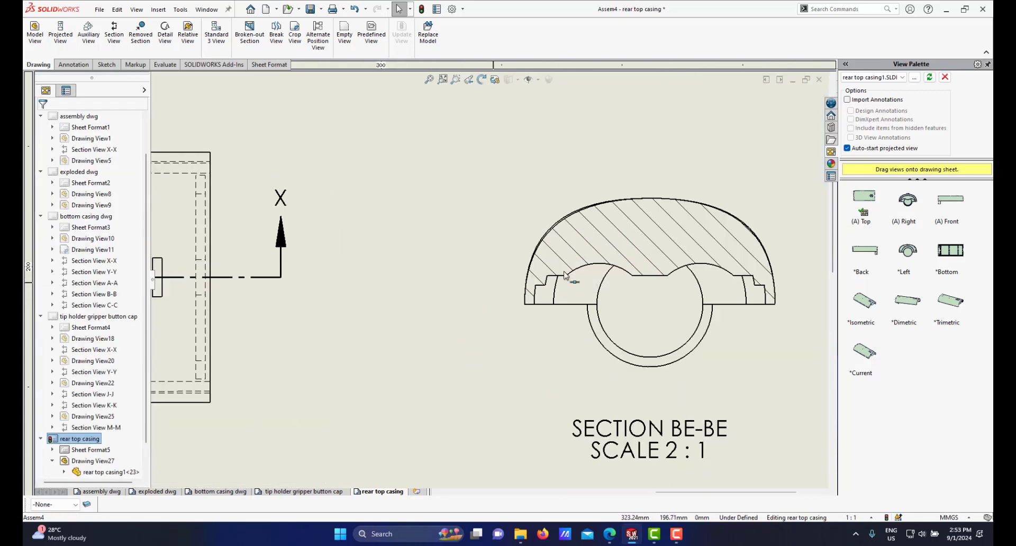
Step: Open section view BE-BE's properties and exclude the Rib8 face from the section hatch
{"action": "left_click", "coordinate": [629, 249]}
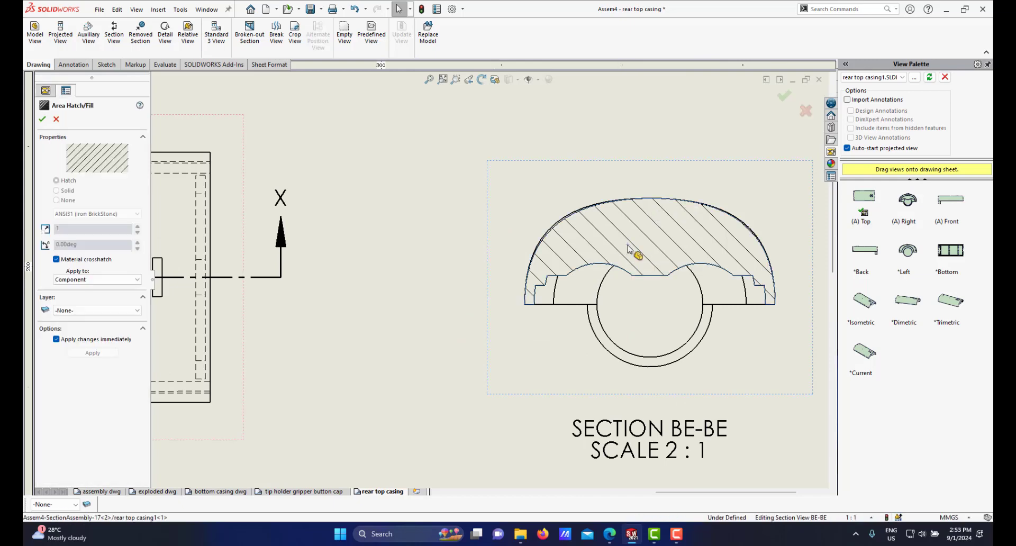
{"action": "right_click", "coordinate": [630, 250]}
{"action": "left_click", "coordinate": [662, 451]}
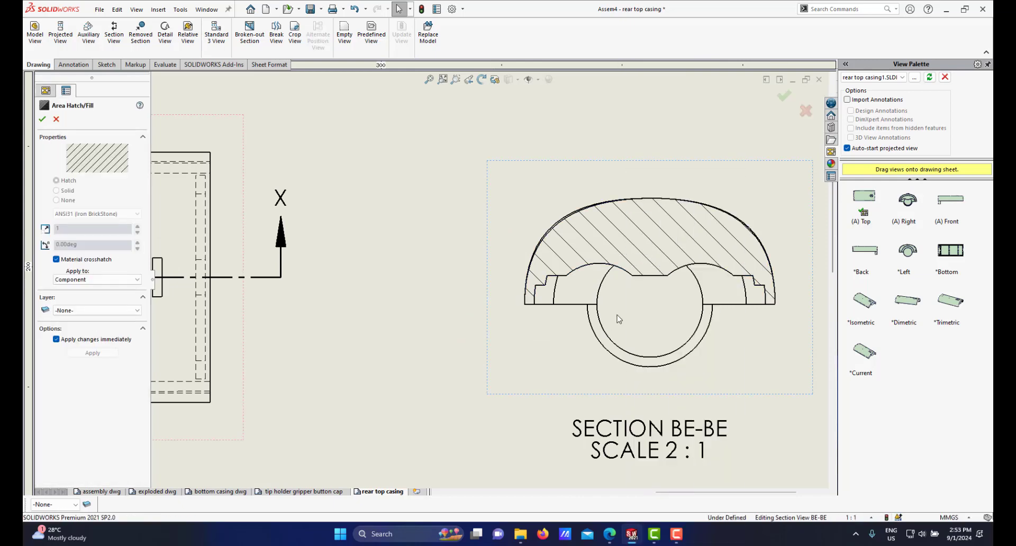
{"action": "left_click", "coordinate": [550, 219]}
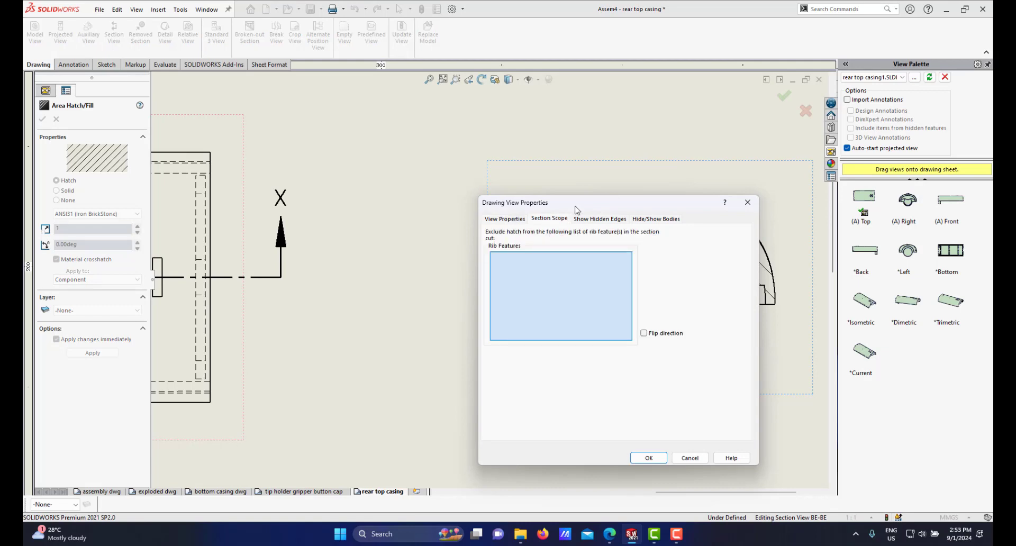
{"action": "left_click_drag", "start_coordinate": [543, 195], "coordinate": [365, 191]}
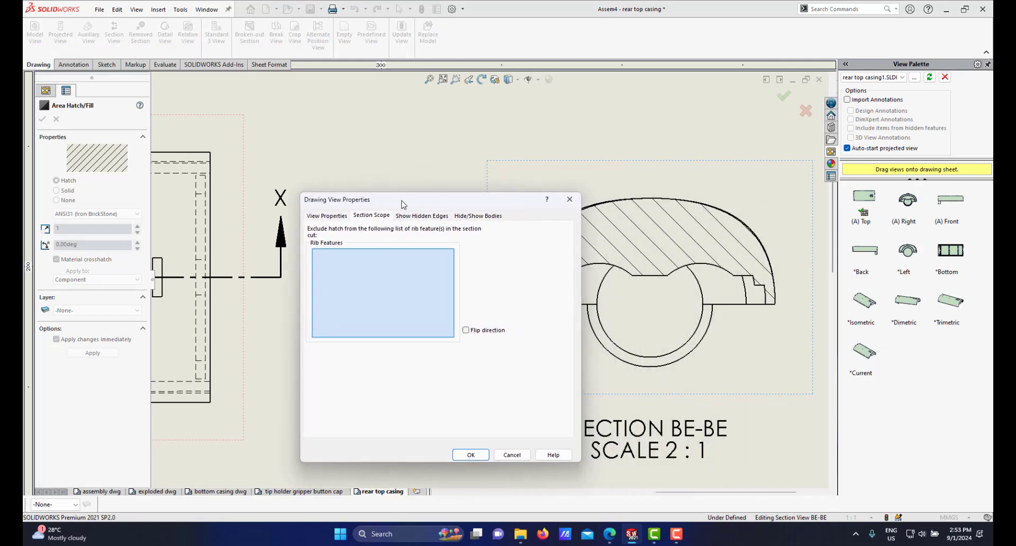
{"action": "left_click", "coordinate": [659, 248]}
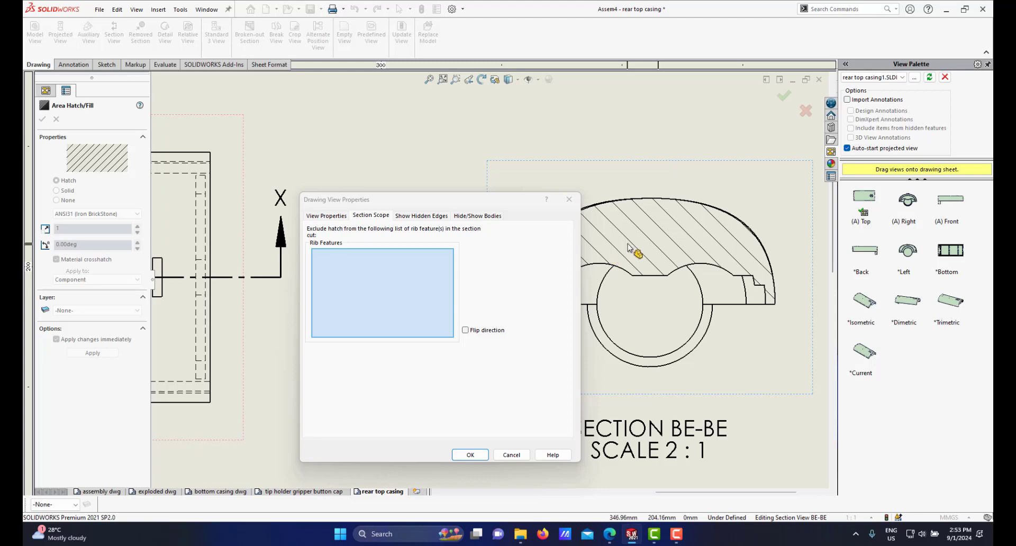
{"action": "right_click", "coordinate": [660, 246]}
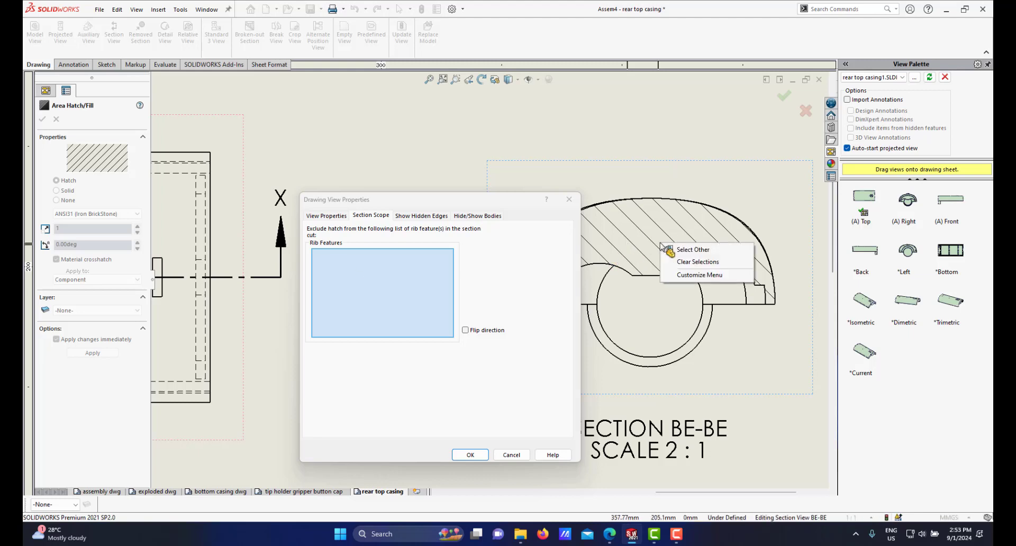
{"action": "left_click", "coordinate": [687, 257]}
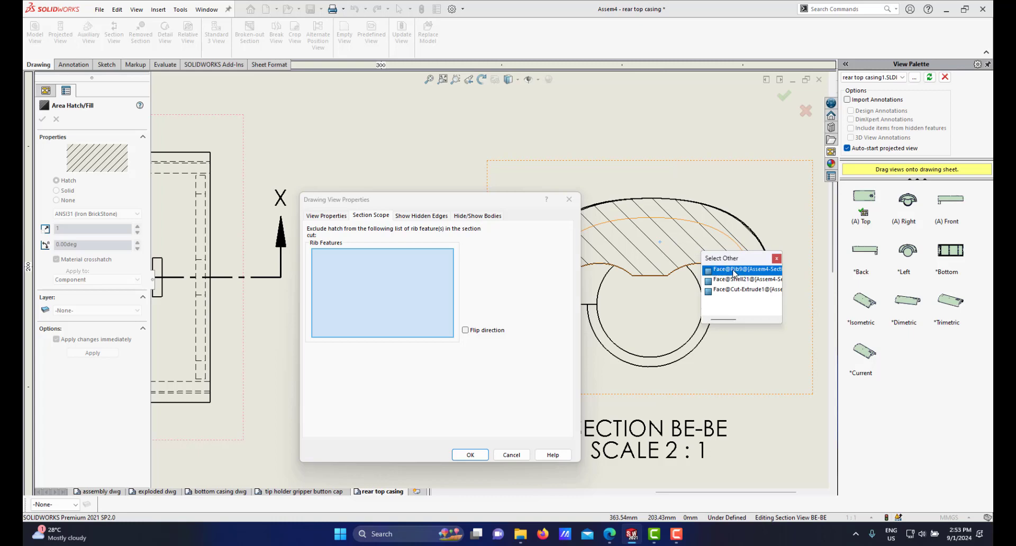
{"action": "left_click", "coordinate": [733, 269]}
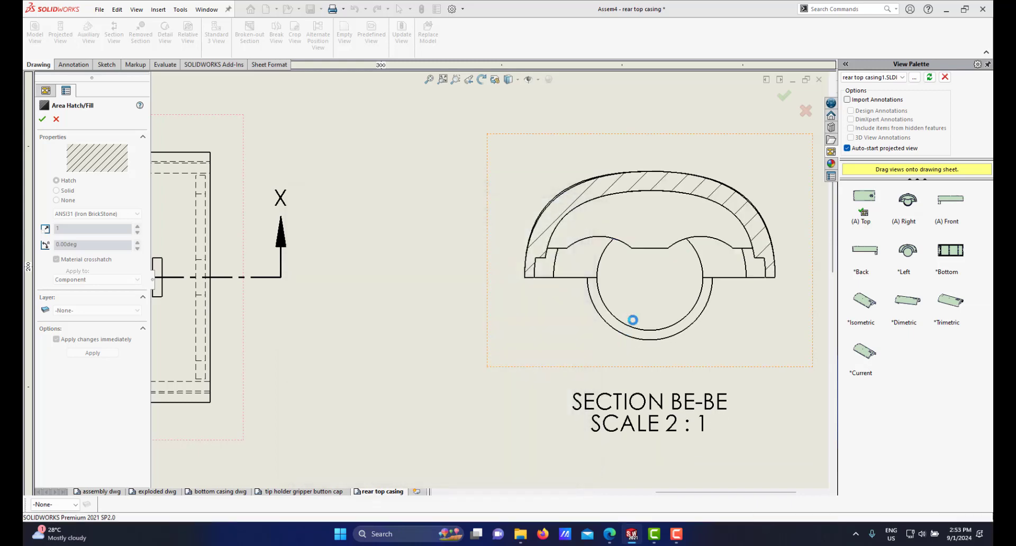
{"action": "scroll", "coordinate": [603, 242], "scroll_direction": "up", "scroll_amount": 2}
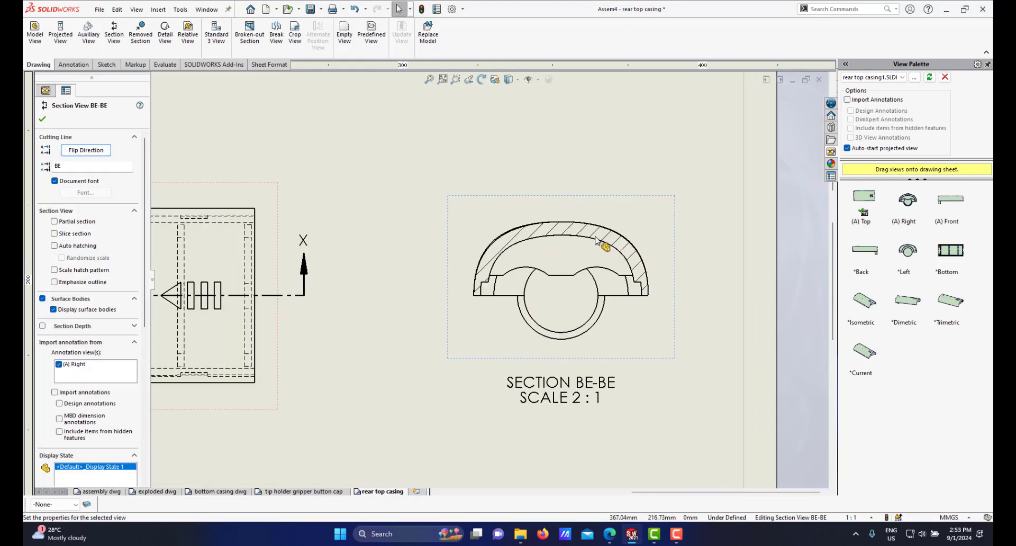
{"action": "scroll", "coordinate": [530, 273], "scroll_direction": "down", "scroll_amount": 2}
{"action": "scroll", "coordinate": [420, 324], "scroll_direction": "up", "scroll_amount": 4}
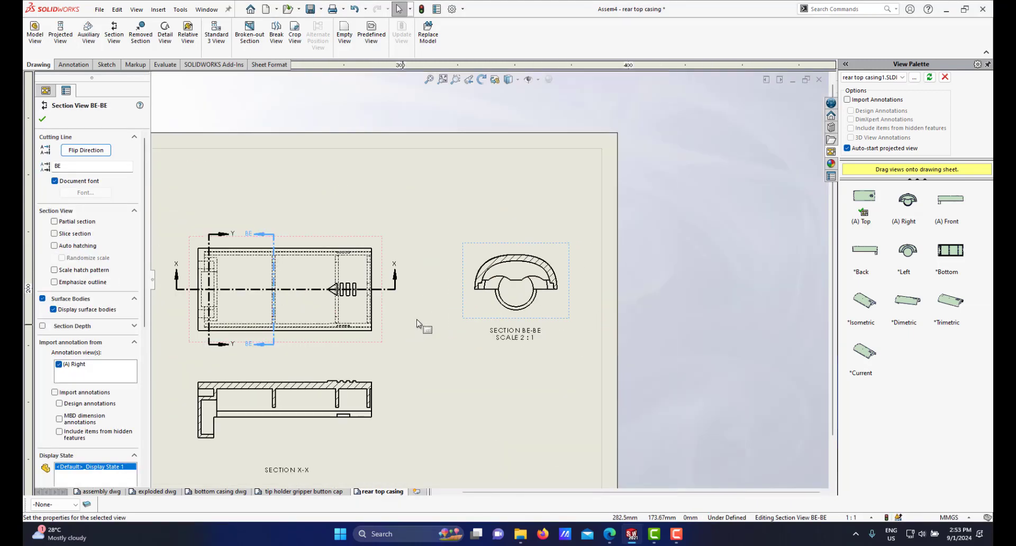
{"action": "scroll", "coordinate": [420, 324], "scroll_direction": "up", "scroll_amount": 2}
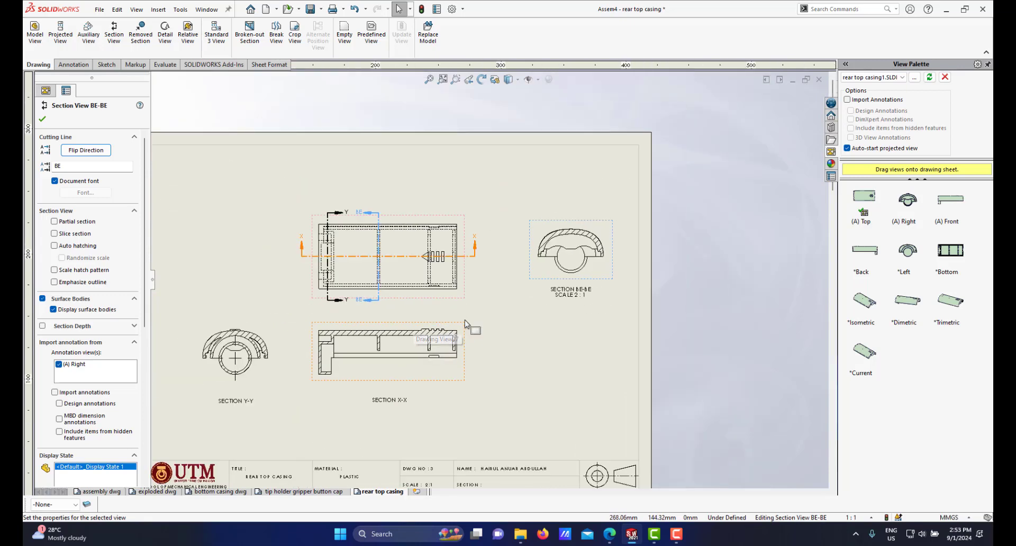
Step: Move section view BE-BE down into the row beside sections Y-Y and X-X
{"action": "scroll", "coordinate": [483, 315], "scroll_direction": "down", "scroll_amount": 1}
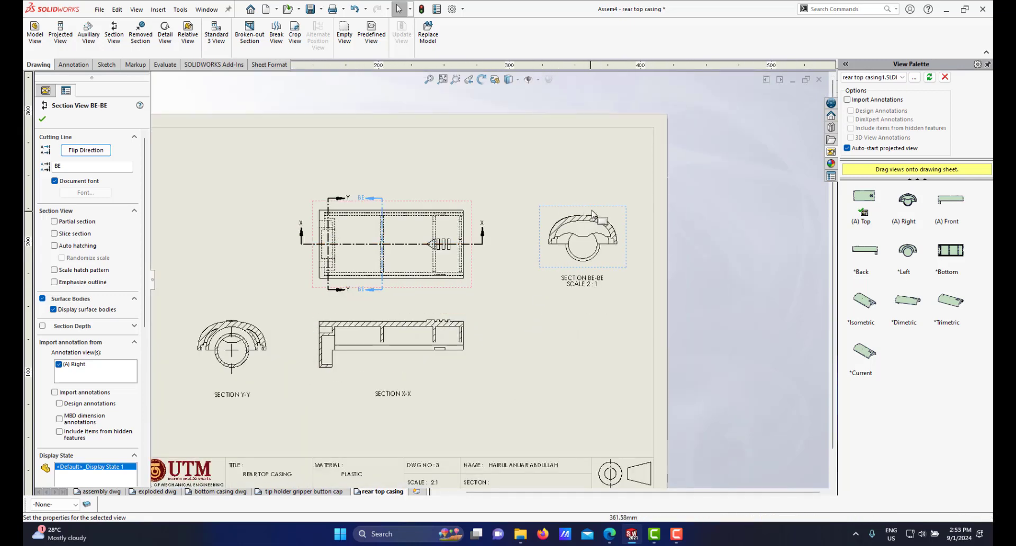
{"action": "mouse_move", "coordinate": [591, 212]}
{"action": "left_mouse_down"}
{"action": "mouse_move", "coordinate": [542, 209]}
{"action": "mouse_move", "coordinate": [584, 208]}
{"action": "mouse_move", "coordinate": [569, 207]}
{"action": "left_mouse_up"}
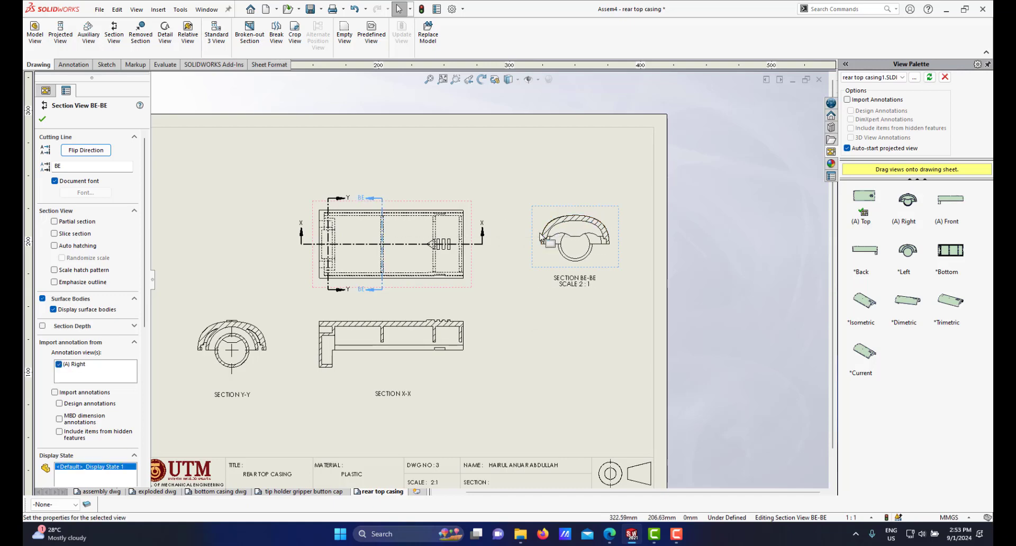
{"action": "scroll", "coordinate": [569, 207], "scroll_direction": "down", "scroll_amount": 1}
{"action": "right_click", "coordinate": [568, 209]}
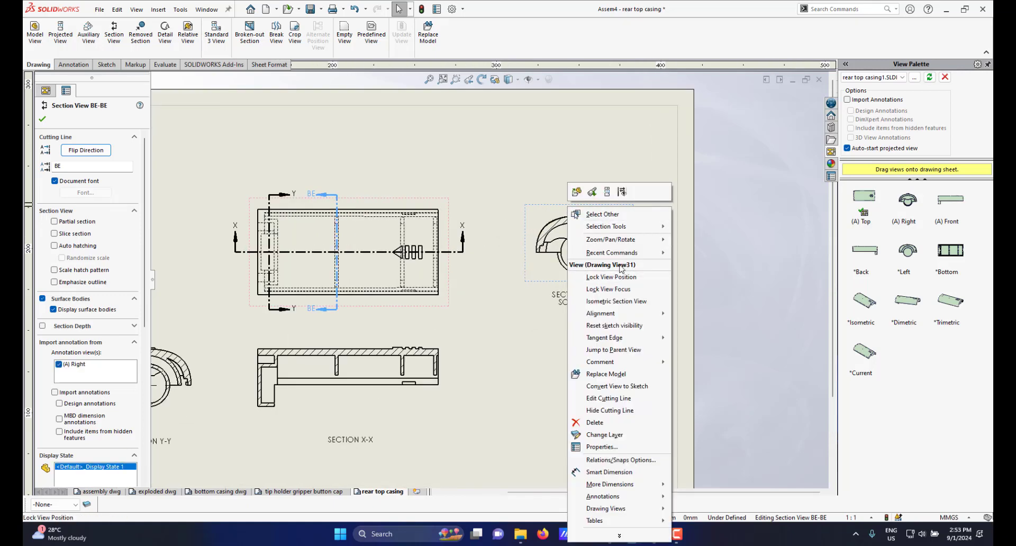
{"action": "left_click", "coordinate": [681, 315]}
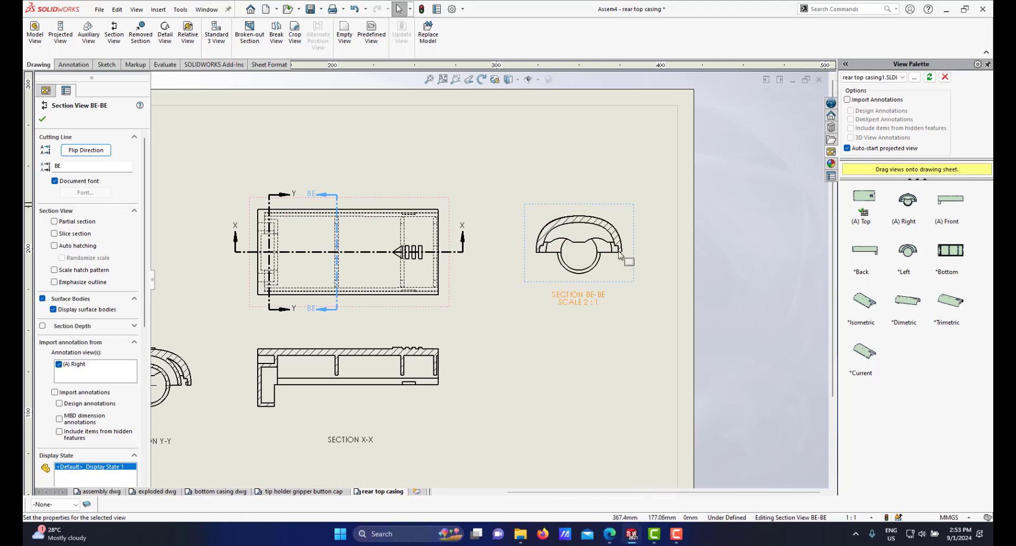
{"action": "left_click_drag", "start_coordinate": [632, 228], "coordinate": [619, 357]}
{"action": "scroll", "coordinate": [480, 343], "scroll_direction": "up", "scroll_amount": 4}
{"action": "scroll", "coordinate": [469, 336], "scroll_direction": "down", "scroll_amount": 3}
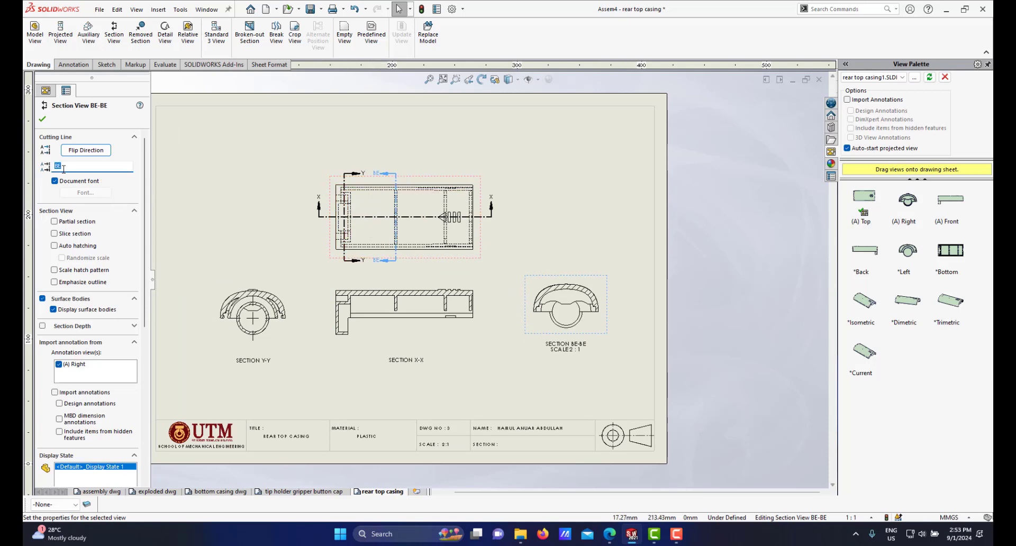
Step: Set the section view's label to Z and confirm the section view properties
{"action": "left_click", "coordinate": [43, 120]}
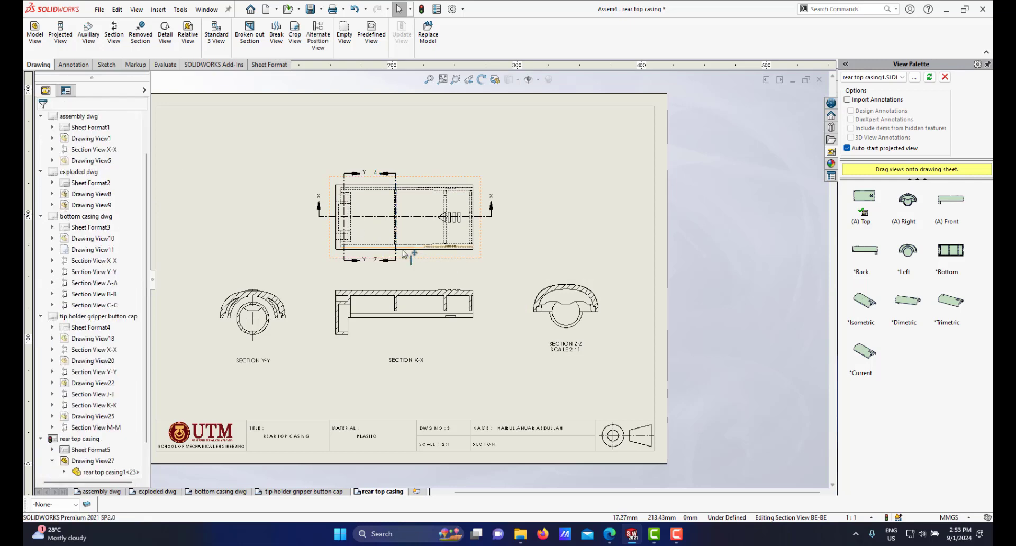
{"action": "scroll", "coordinate": [519, 337], "scroll_direction": "down", "scroll_amount": 2}
{"action": "scroll", "coordinate": [522, 353], "scroll_direction": "up", "scroll_amount": 3}
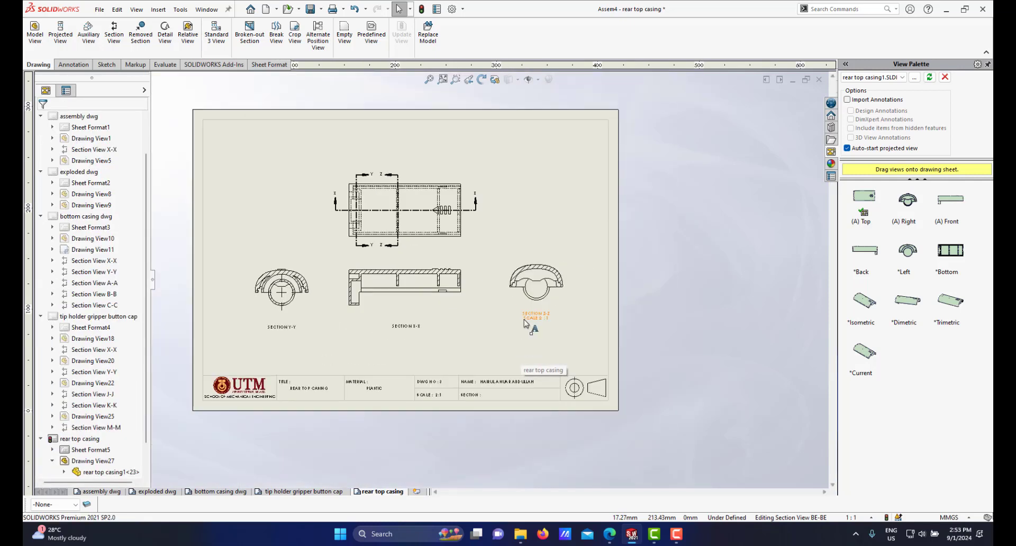
Step: Delete the scale line from the Z-Z section view label, leaving only SECTION Z-Z
{"action": "scroll", "coordinate": [535, 320], "scroll_direction": "down", "scroll_amount": 3}
{"action": "left_click", "coordinate": [542, 311]}
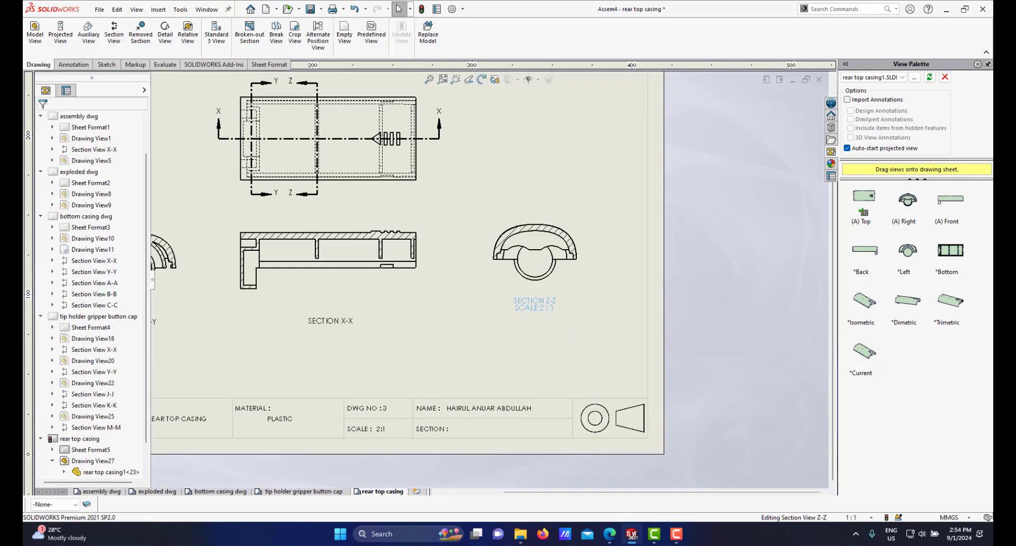
{"action": "double_click", "coordinate": [536, 306]}
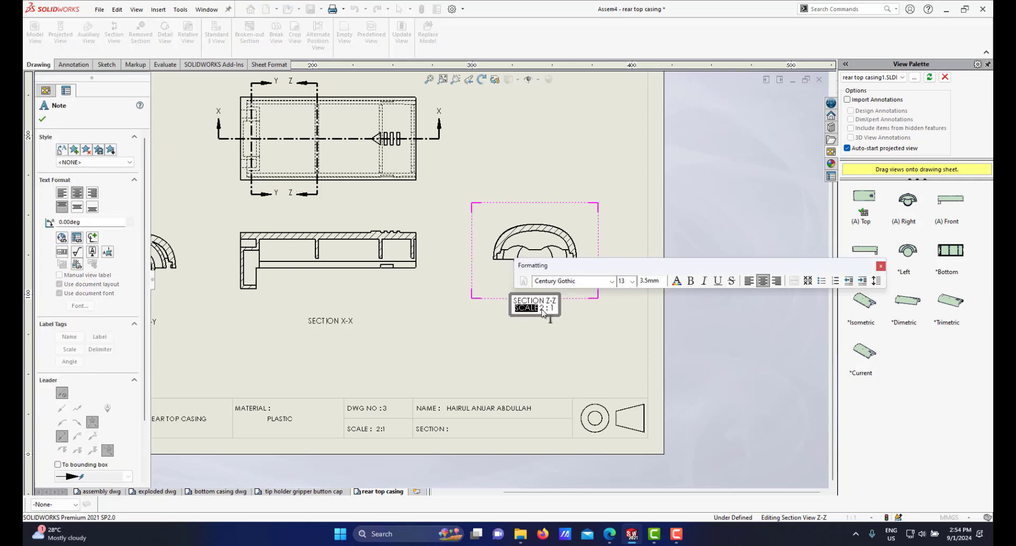
{"action": "left_click", "coordinate": [545, 339]}
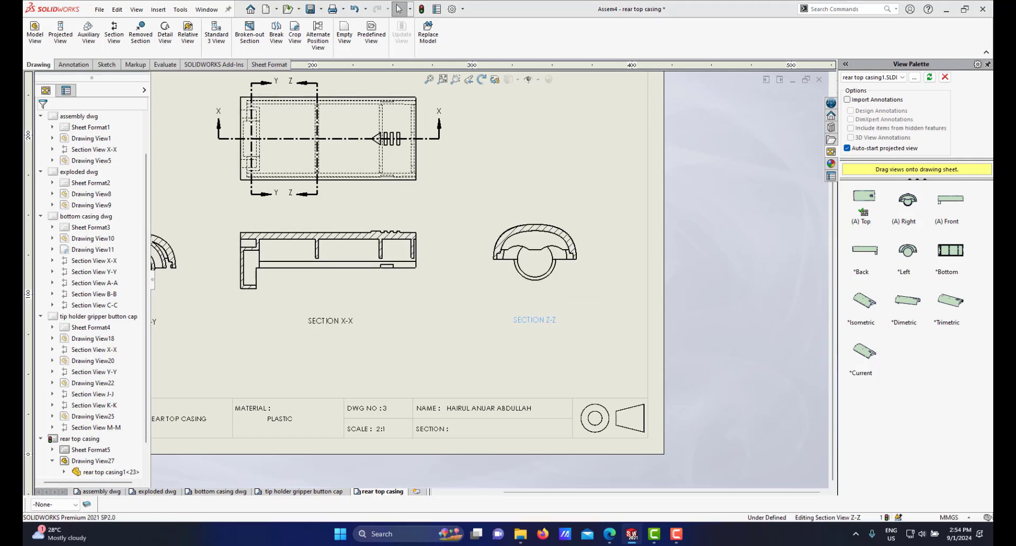
Step: Delete the existing center mark in section Y-Y
{"action": "scroll", "coordinate": [512, 283], "scroll_direction": "up", "scroll_amount": 3}
{"action": "scroll", "coordinate": [294, 279], "scroll_direction": "down", "scroll_amount": 5}
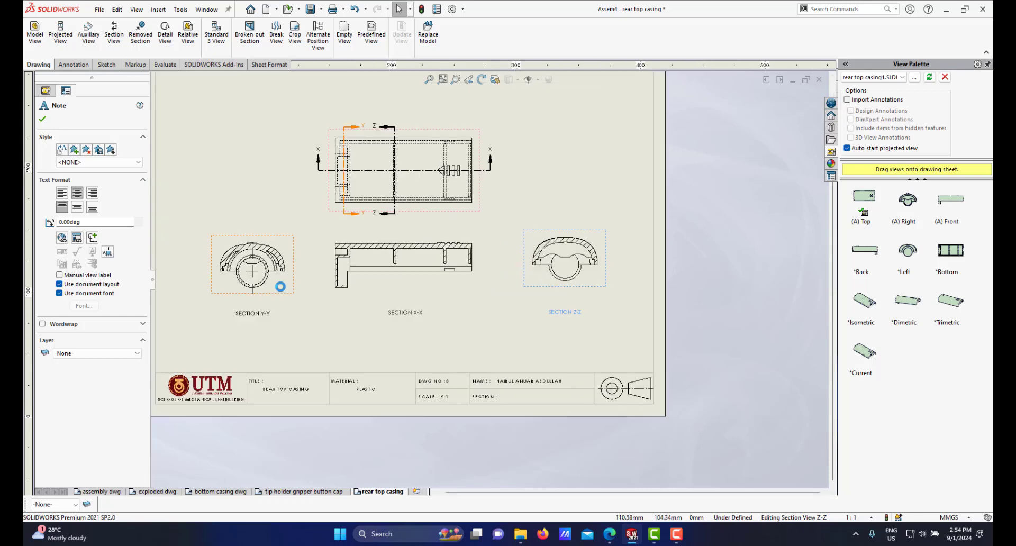
{"action": "scroll", "coordinate": [327, 270], "scroll_direction": "down", "scroll_amount": 1}
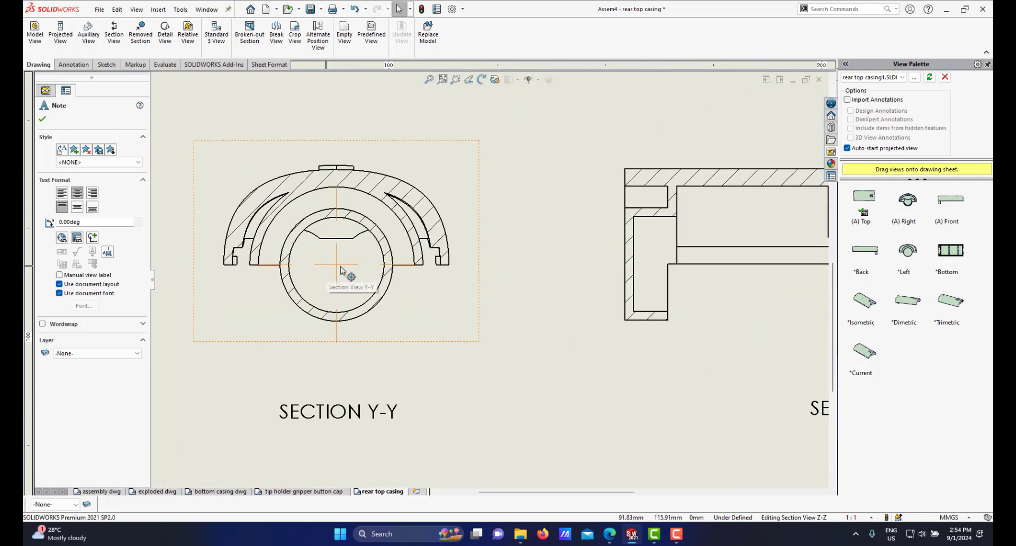
{"action": "left_click", "coordinate": [348, 264]}
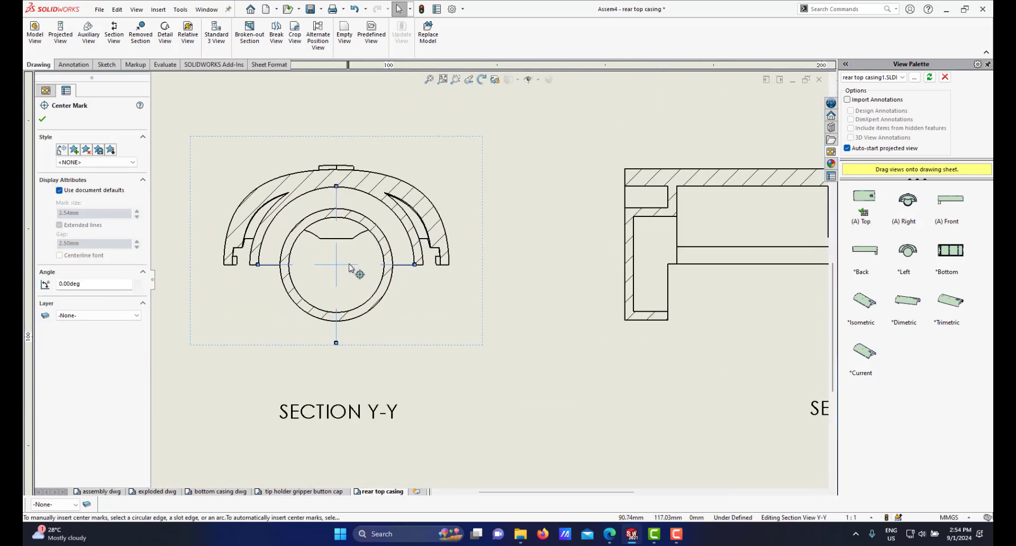
{"action": "key", "text": "Delete"}
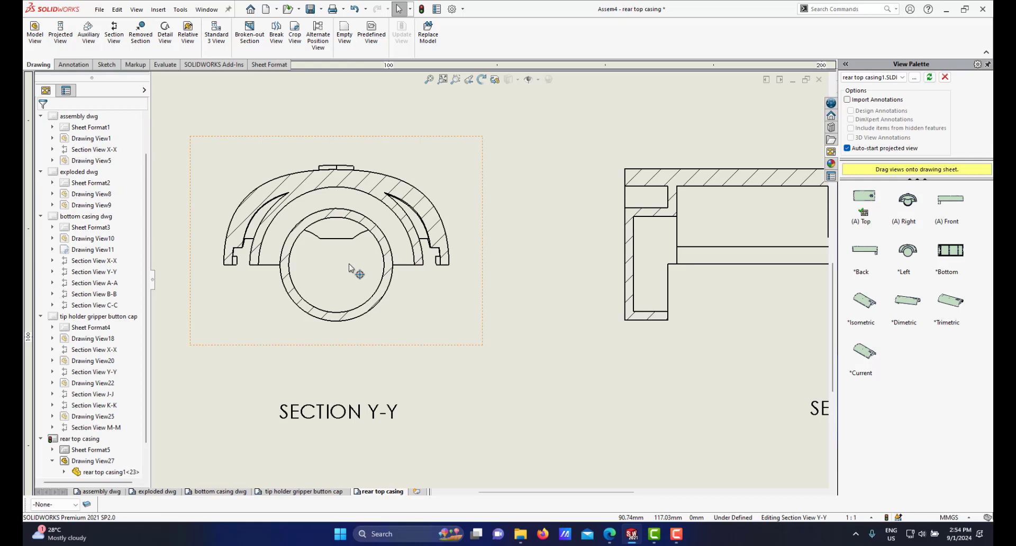
Step: Insert a center mark on the circular edge in section Y-Y
{"action": "left_click", "coordinate": [73, 64]}
{"action": "left_click", "coordinate": [417, 25]}
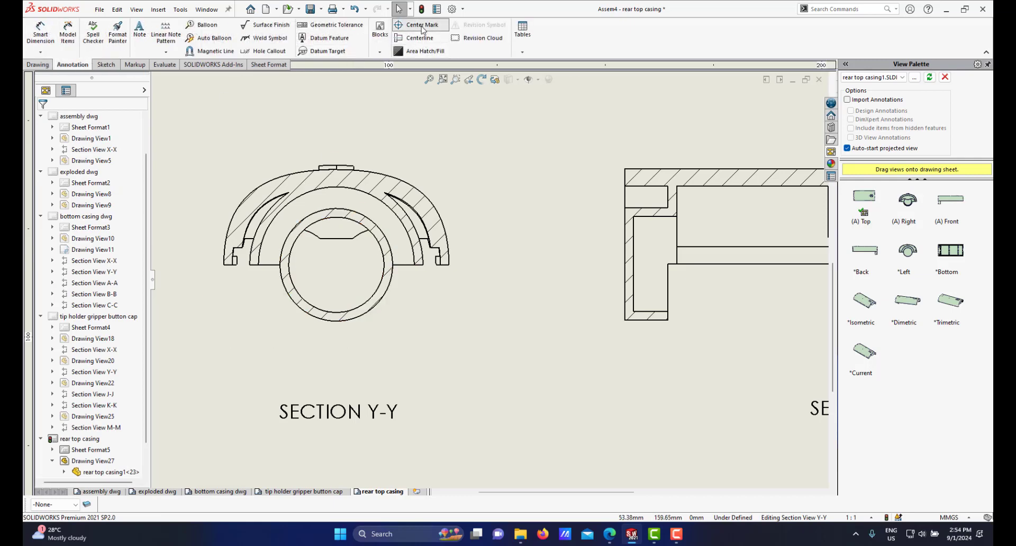
{"action": "left_click", "coordinate": [393, 282]}
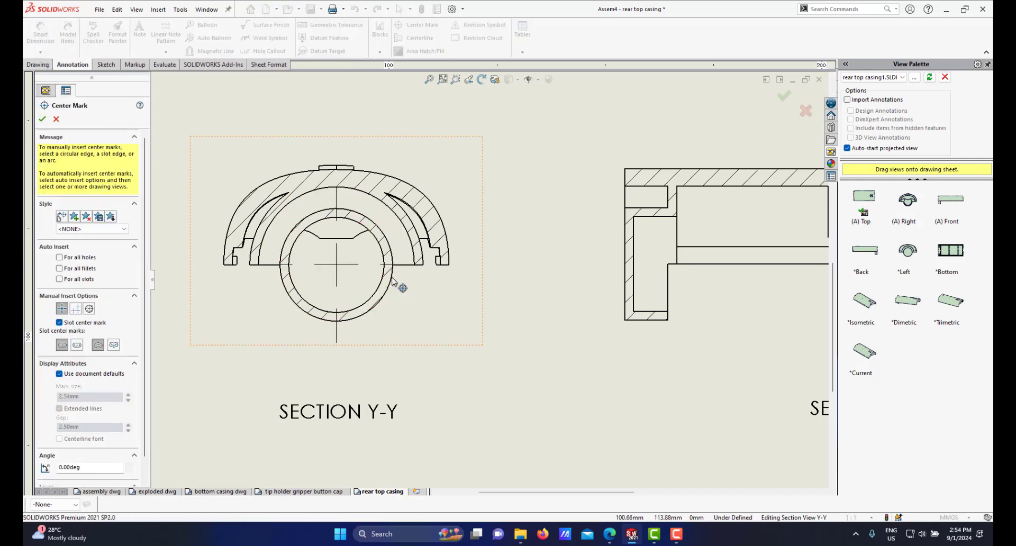
{"action": "left_click", "coordinate": [43, 119]}
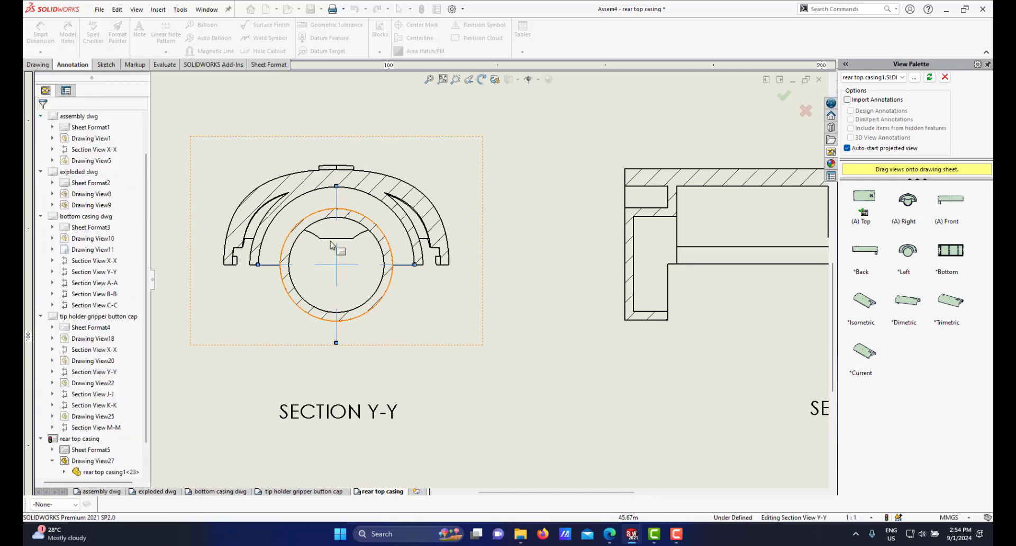
Step: Turn off document defaults for the Y-Y center mark so it uses extended lines
{"action": "left_click", "coordinate": [334, 269]}
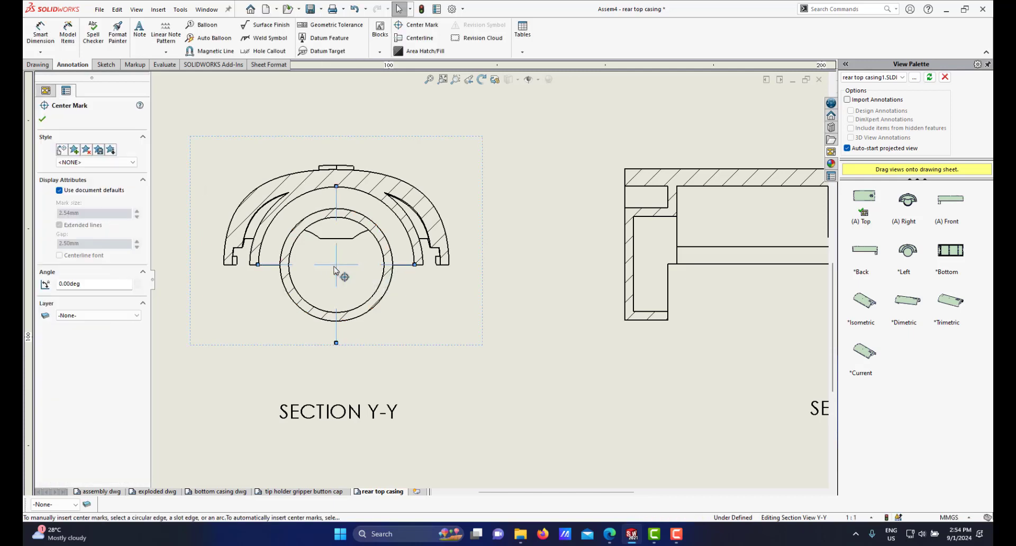
{"action": "left_click", "coordinate": [60, 192]}
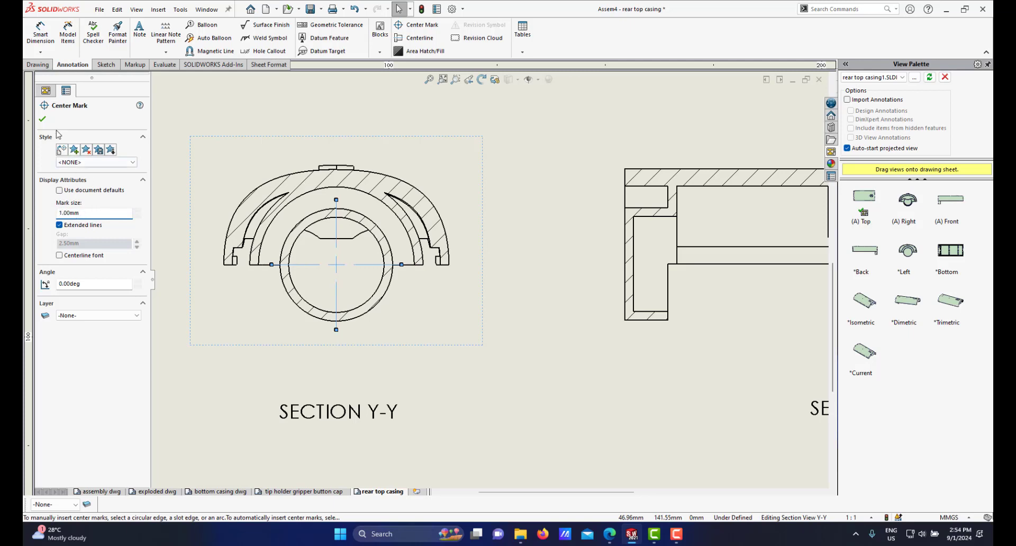
{"action": "left_click", "coordinate": [42, 122]}
Step: Insert a center mark on the circular edge in section Z-Z and turn off its document defaults for extended lines
{"action": "scroll", "coordinate": [614, 266], "scroll_direction": "up", "scroll_amount": 8}
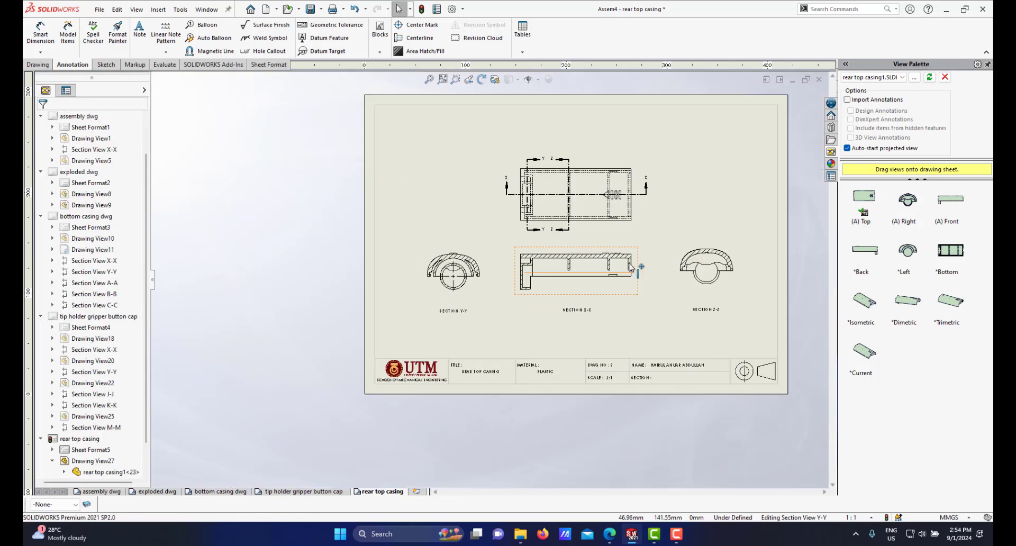
{"action": "scroll", "coordinate": [693, 265], "scroll_direction": "down", "scroll_amount": 2}
{"action": "scroll", "coordinate": [700, 295], "scroll_direction": "down", "scroll_amount": 4}
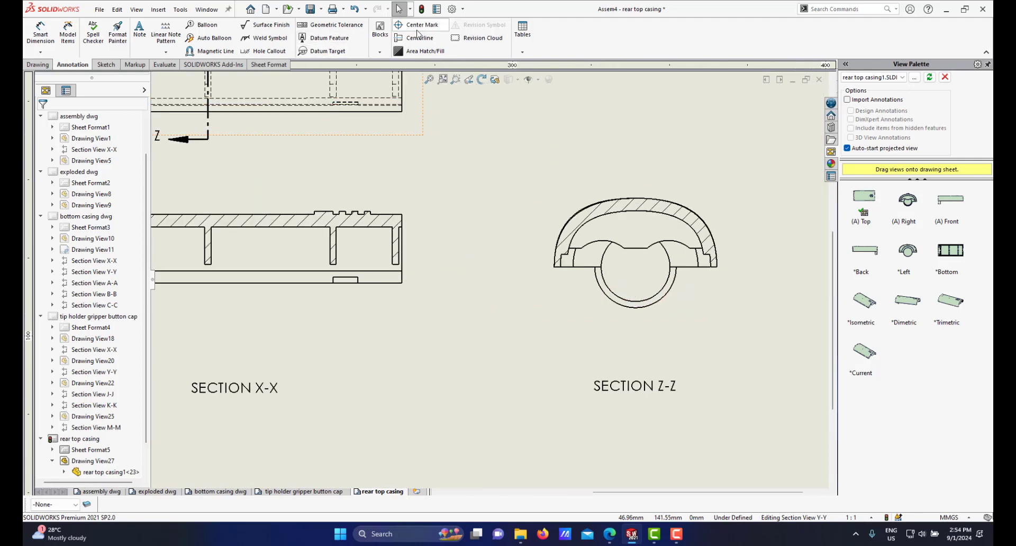
{"action": "left_click", "coordinate": [666, 297]}
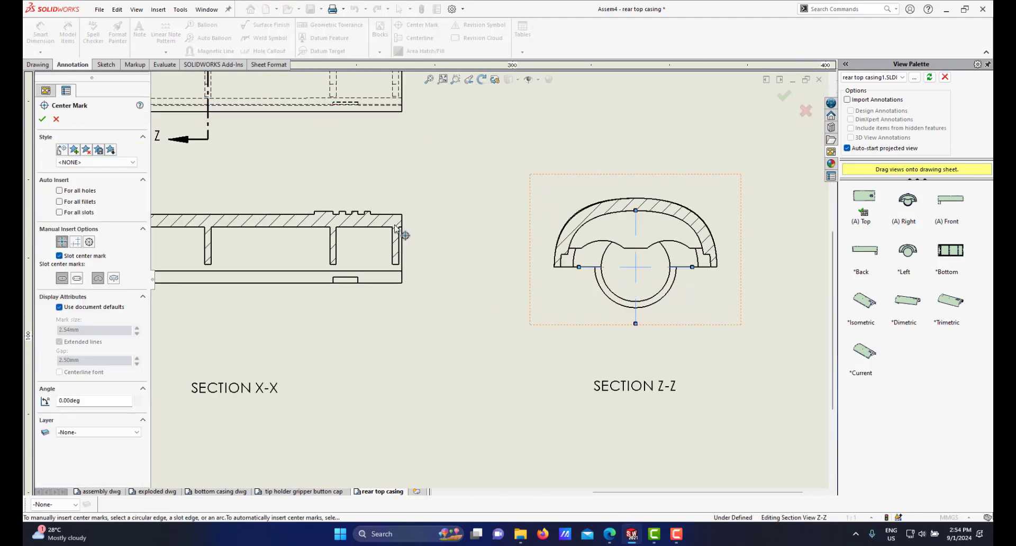
{"action": "left_click", "coordinate": [43, 119]}
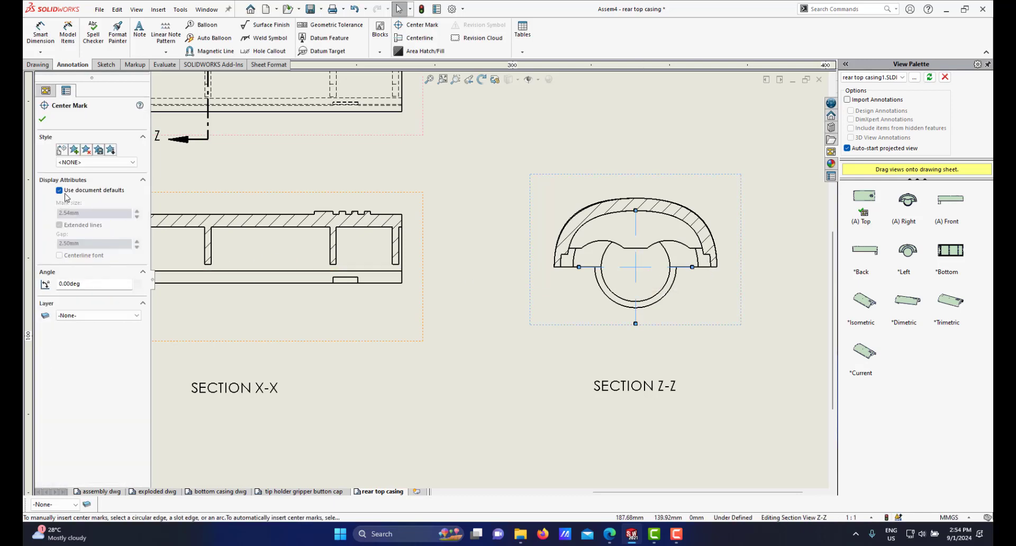
{"action": "left_click", "coordinate": [60, 191]}
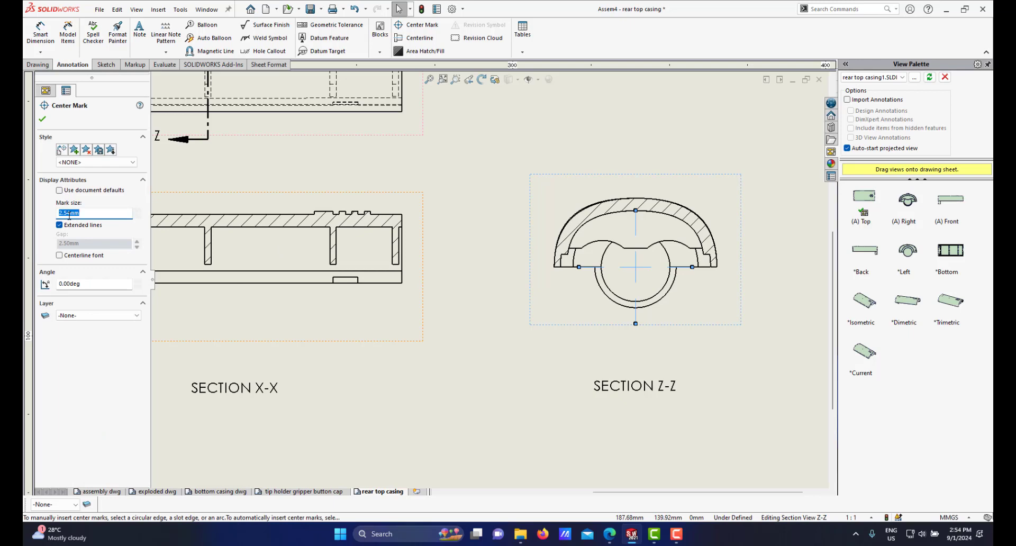
{"action": "left_click", "coordinate": [42, 120]}
Step: Review the arrangement of the top view and section views on the sheet
{"action": "scroll", "coordinate": [493, 281], "scroll_direction": "up", "scroll_amount": 5}
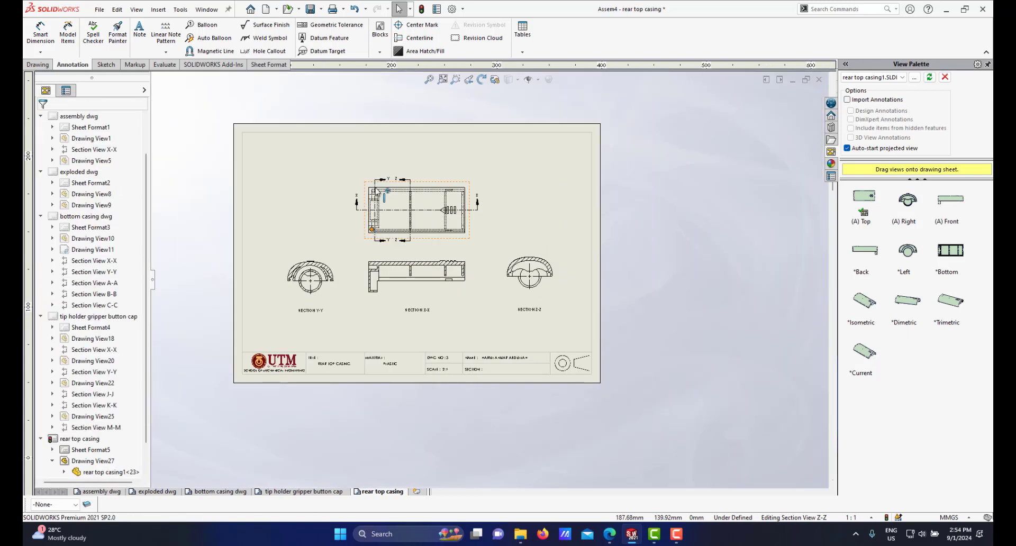
{"action": "scroll", "coordinate": [458, 300], "scroll_direction": "down", "scroll_amount": 4}
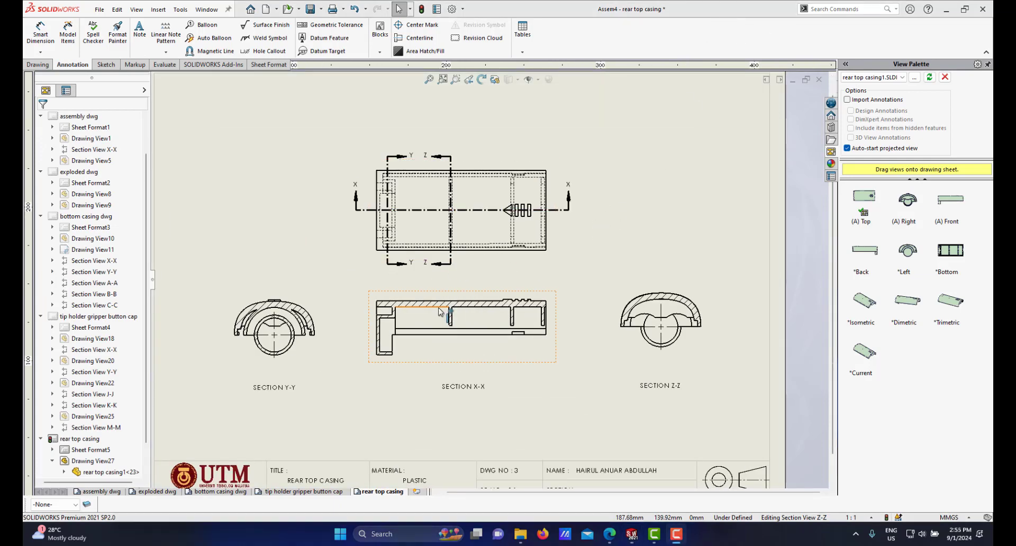
{"action": "scroll", "coordinate": [433, 318], "scroll_direction": "down", "scroll_amount": 3}
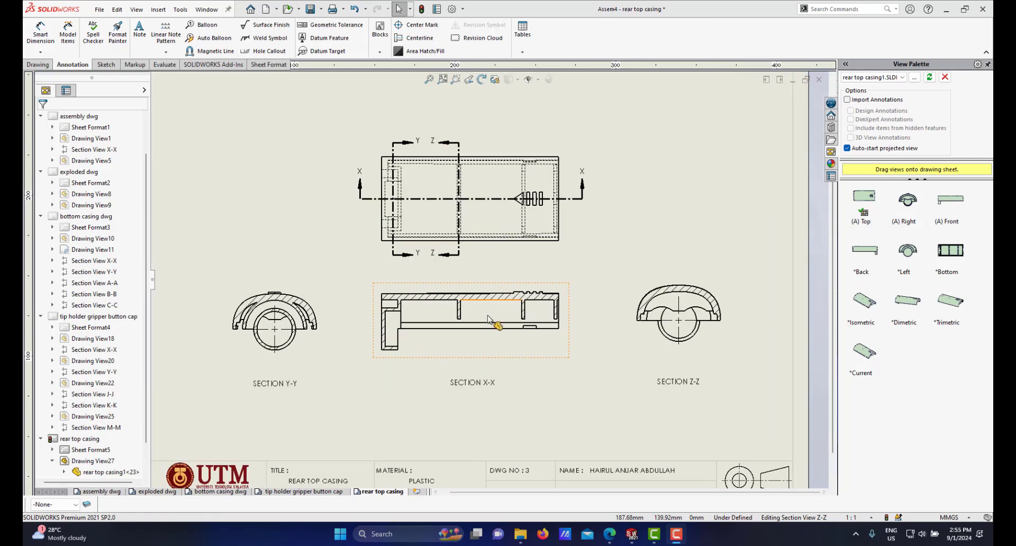
{"action": "scroll", "coordinate": [479, 305], "scroll_direction": "up", "scroll_amount": 2}
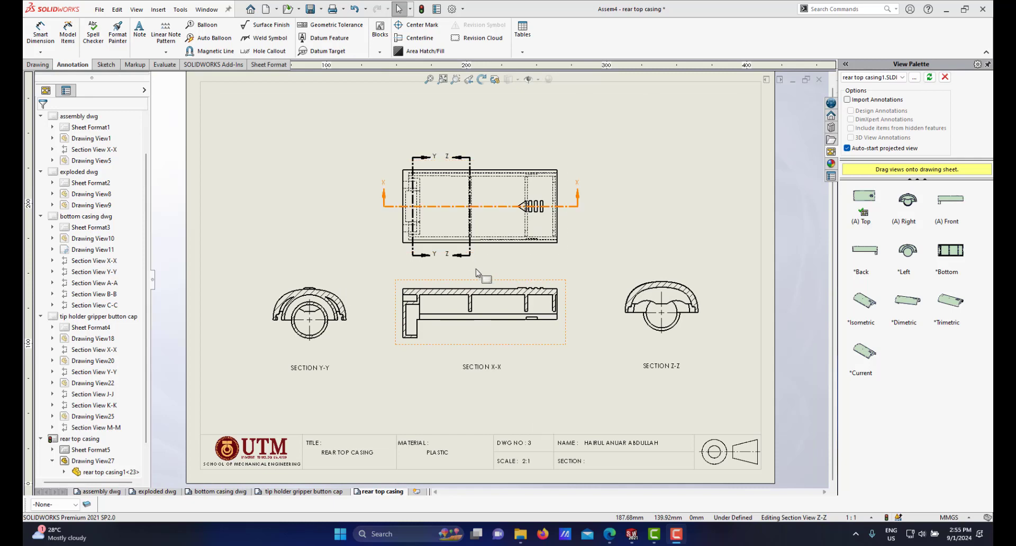
{"action": "scroll", "coordinate": [479, 291], "scroll_direction": "down", "scroll_amount": 2}
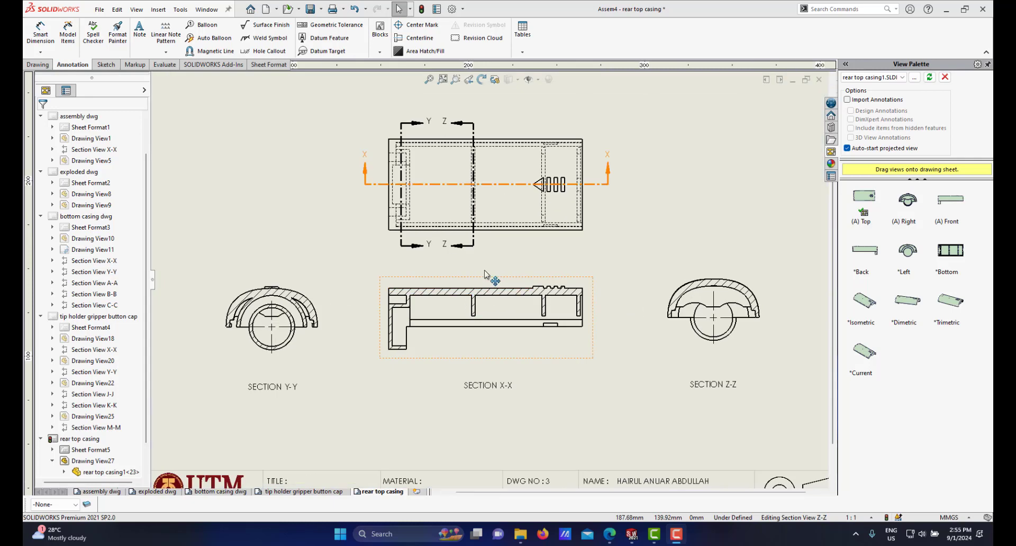
{"action": "scroll", "coordinate": [506, 280], "scroll_direction": "down", "scroll_amount": 1}
{"action": "scroll", "coordinate": [483, 297], "scroll_direction": "up", "scroll_amount": 2}
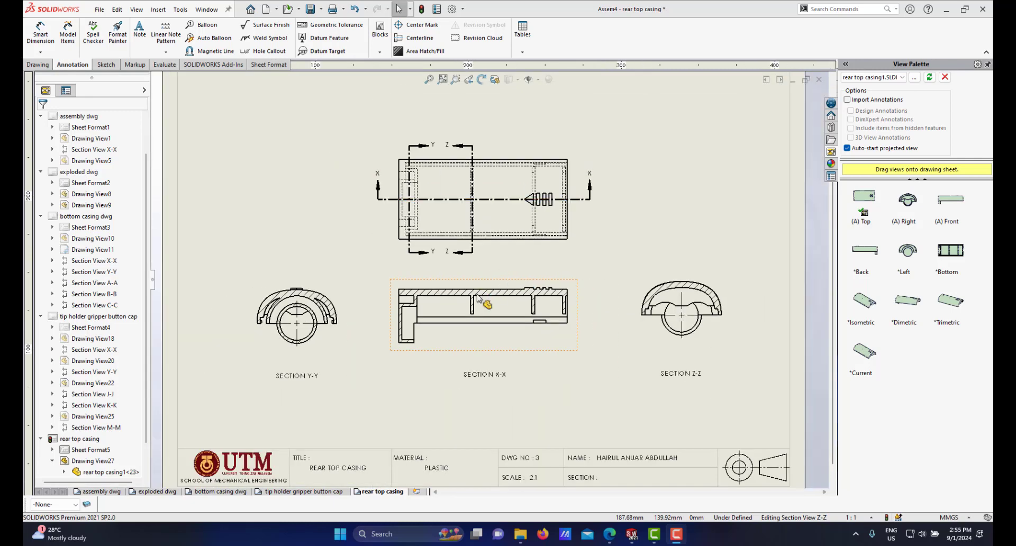
{"action": "scroll", "coordinate": [480, 297], "scroll_direction": "down", "scroll_amount": 1}
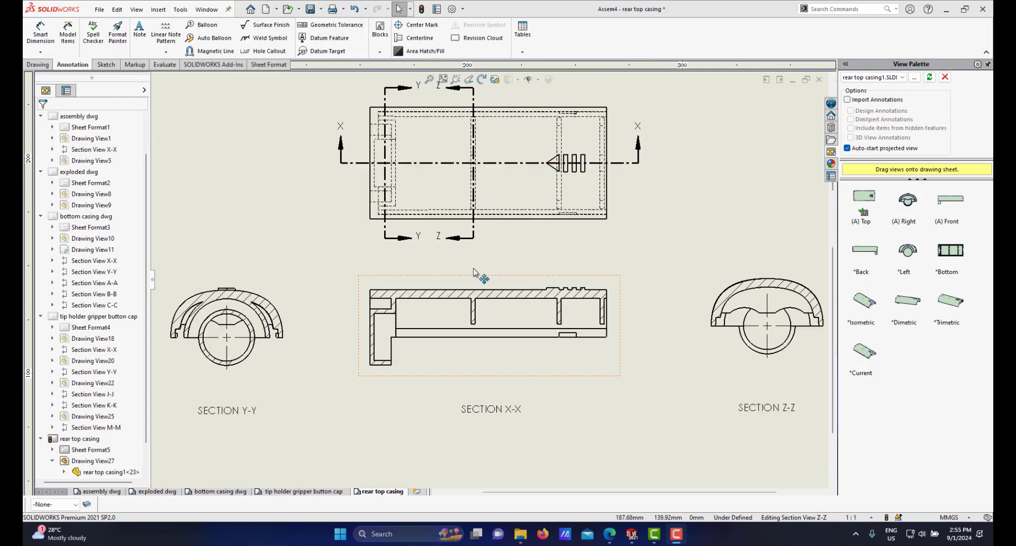
{"action": "scroll", "coordinate": [509, 268], "scroll_direction": "up", "scroll_amount": 3}
{"action": "scroll", "coordinate": [505, 265], "scroll_direction": "down", "scroll_amount": 2}
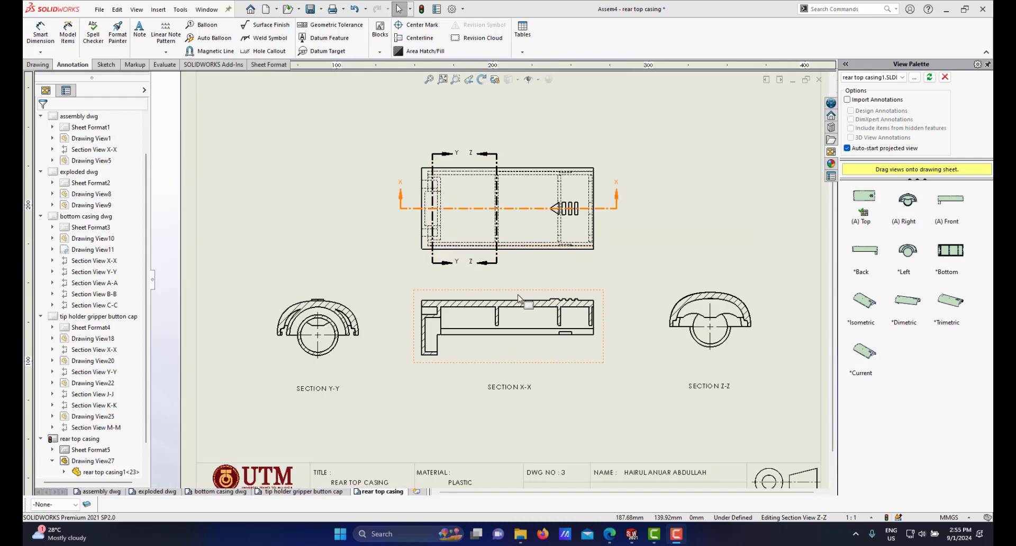
{"action": "scroll", "coordinate": [506, 300], "scroll_direction": "down", "scroll_amount": 1}
{"action": "scroll", "coordinate": [510, 298], "scroll_direction": "up", "scroll_amount": 1}
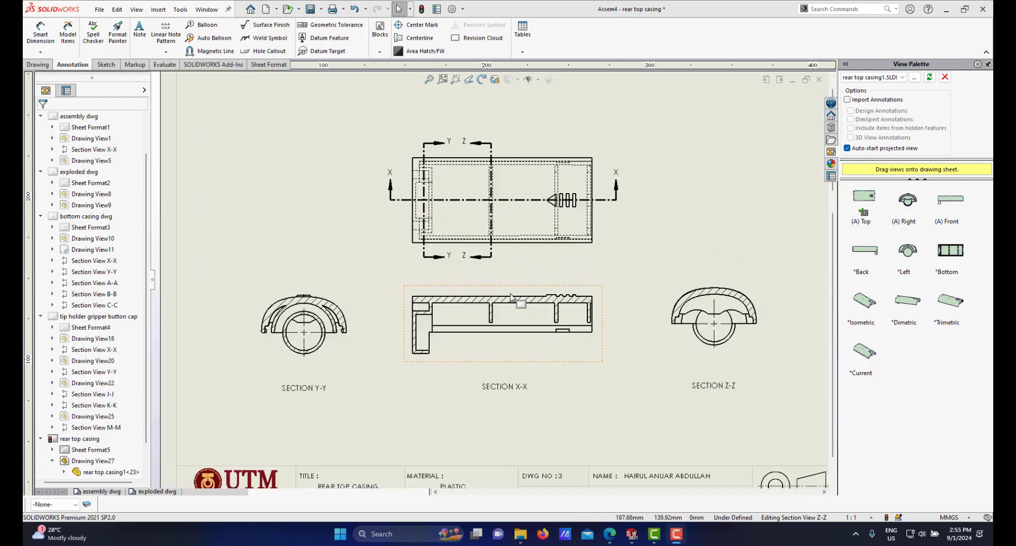
{"action": "scroll", "coordinate": [511, 298], "scroll_direction": "down", "scroll_amount": 1}
Step: Start Smart Dimension and add the overall horizontal length dimension along the bottom of section X-X
{"action": "left_click", "coordinate": [36, 31]}
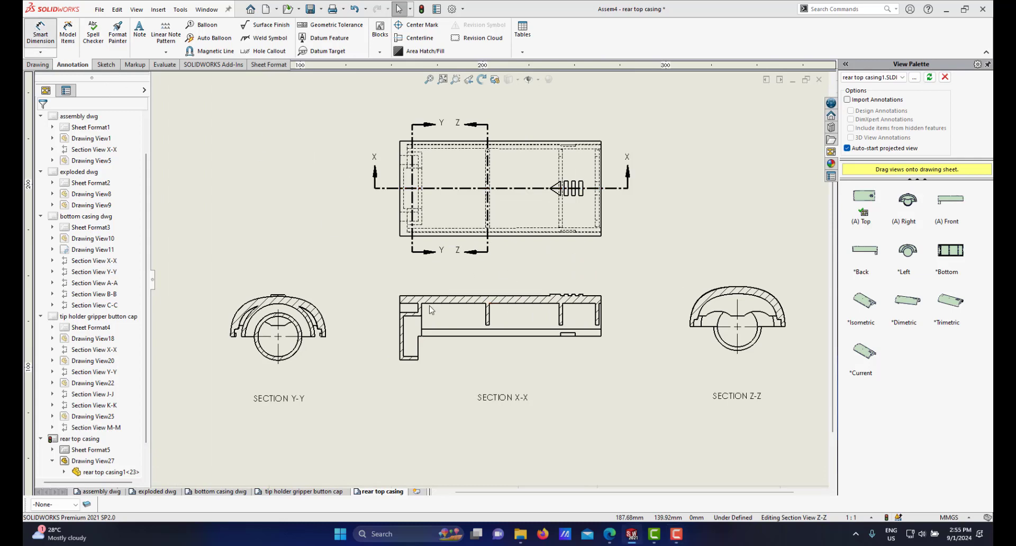
{"action": "scroll", "coordinate": [574, 356], "scroll_direction": "down", "scroll_amount": 3}
{"action": "scroll", "coordinate": [608, 355], "scroll_direction": "up", "scroll_amount": 2}
{"action": "scroll", "coordinate": [598, 295], "scroll_direction": "down", "scroll_amount": 1}
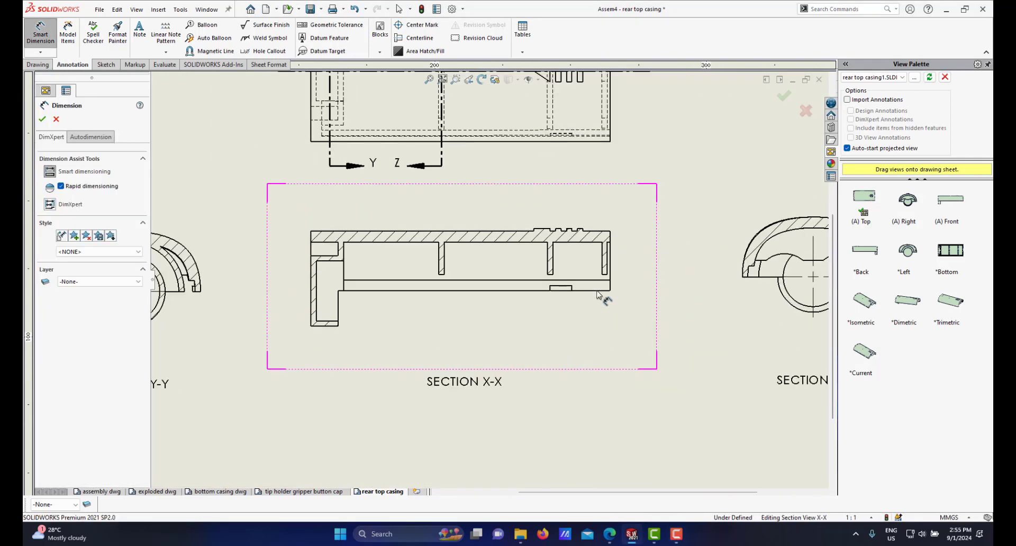
{"action": "left_click", "coordinate": [610, 286]}
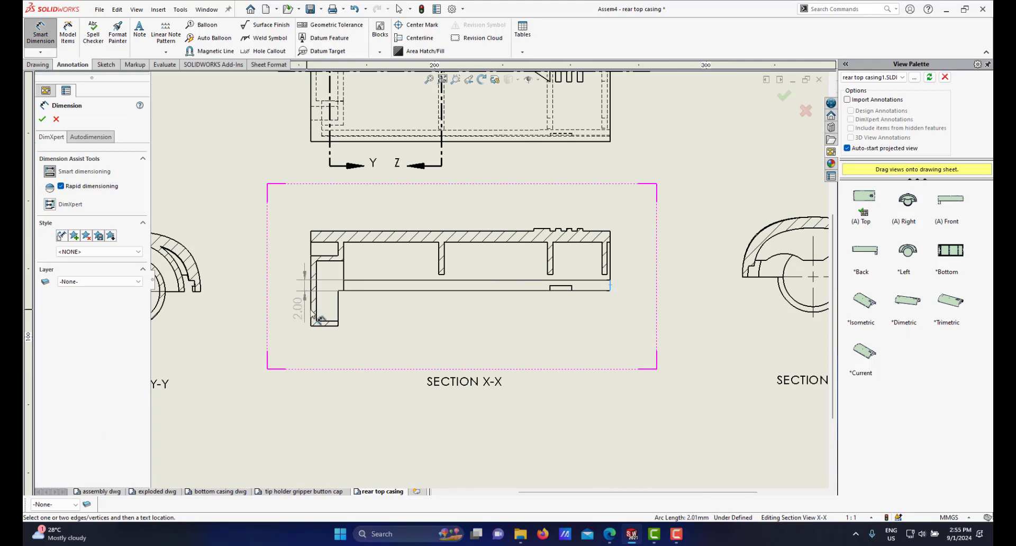
{"action": "left_click", "coordinate": [310, 310]}
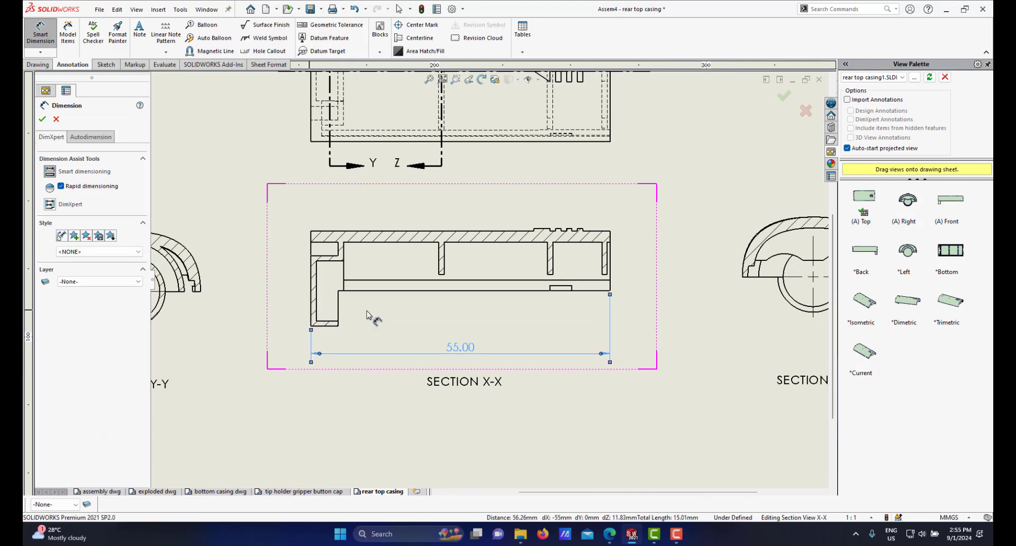
{"action": "scroll", "coordinate": [434, 303], "scroll_direction": "up", "scroll_amount": 2}
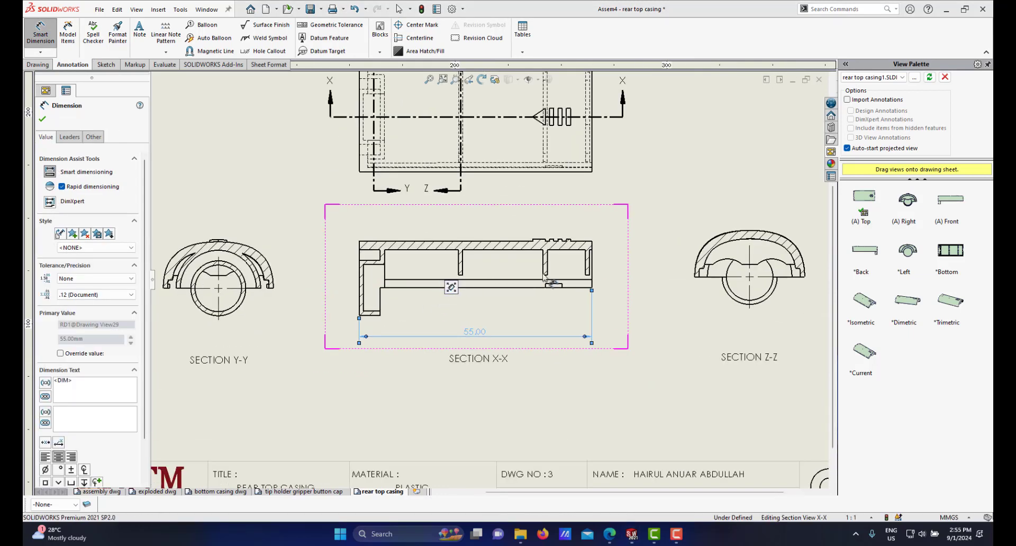
Step: Add a vertical height dimension at the left end of section X-X, placing it to the left of the view
{"action": "scroll", "coordinate": [551, 275], "scroll_direction": "down", "scroll_amount": 2}
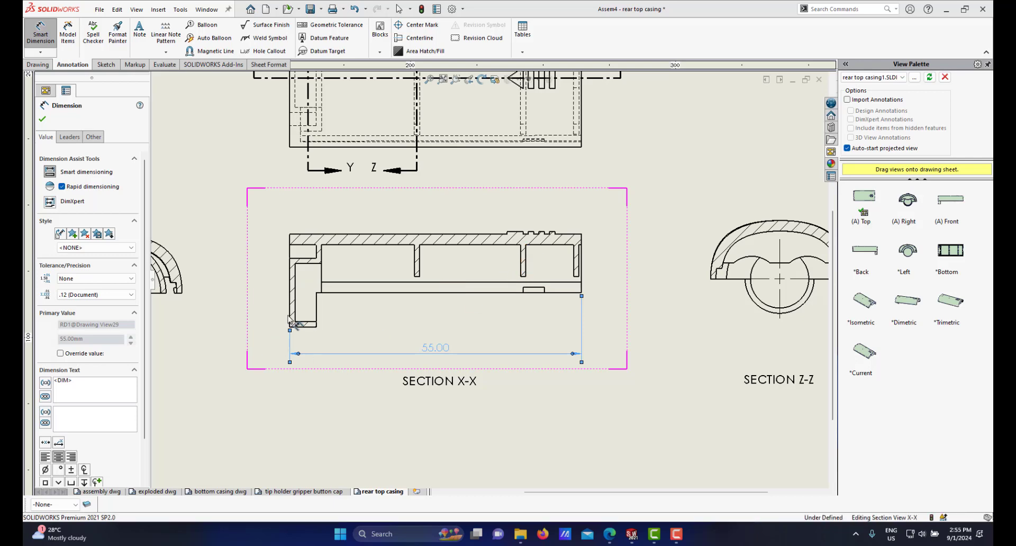
{"action": "scroll", "coordinate": [313, 303], "scroll_direction": "up", "scroll_amount": 4}
{"action": "scroll", "coordinate": [415, 266], "scroll_direction": "down", "scroll_amount": 5}
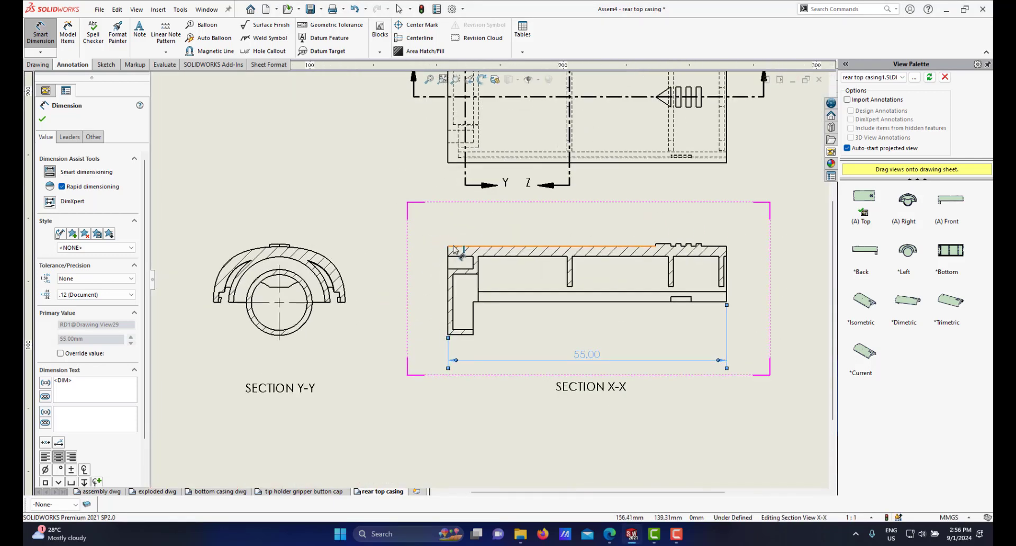
{"action": "scroll", "coordinate": [458, 247], "scroll_direction": "down", "scroll_amount": 2}
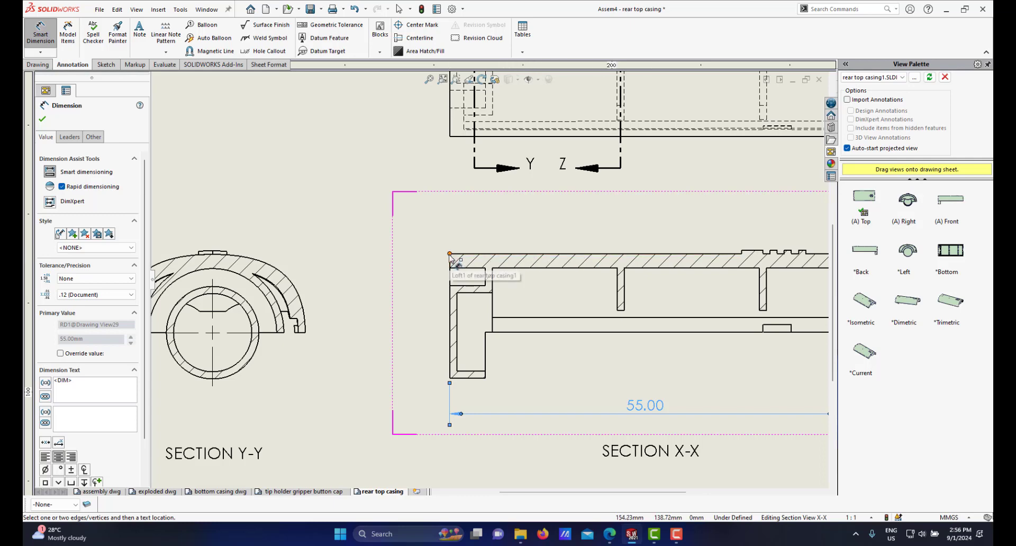
{"action": "left_click", "coordinate": [450, 255]}
{"action": "left_click", "coordinate": [450, 379]}
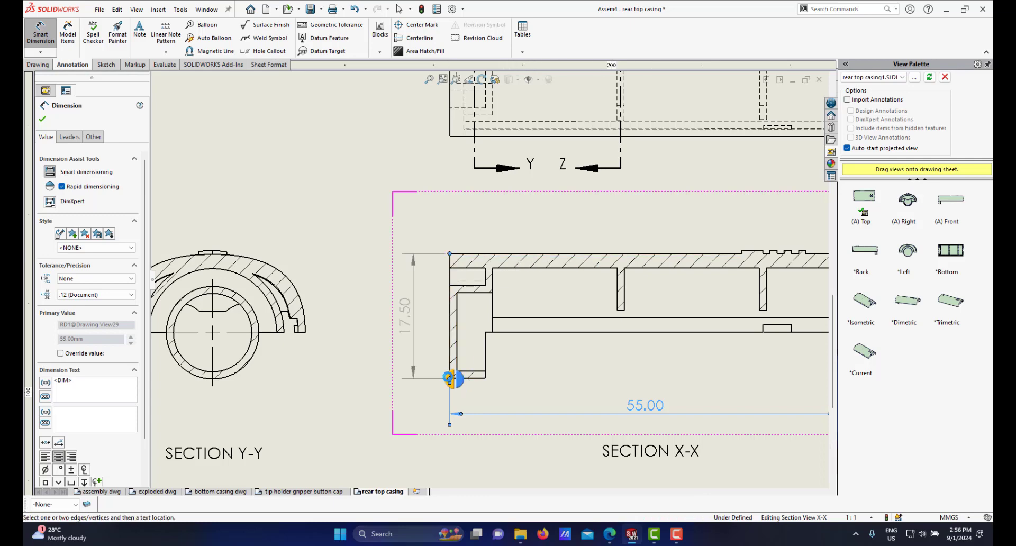
{"action": "left_click", "coordinate": [449, 379]}
{"action": "scroll", "coordinate": [487, 278], "scroll_direction": "up", "scroll_amount": 2}
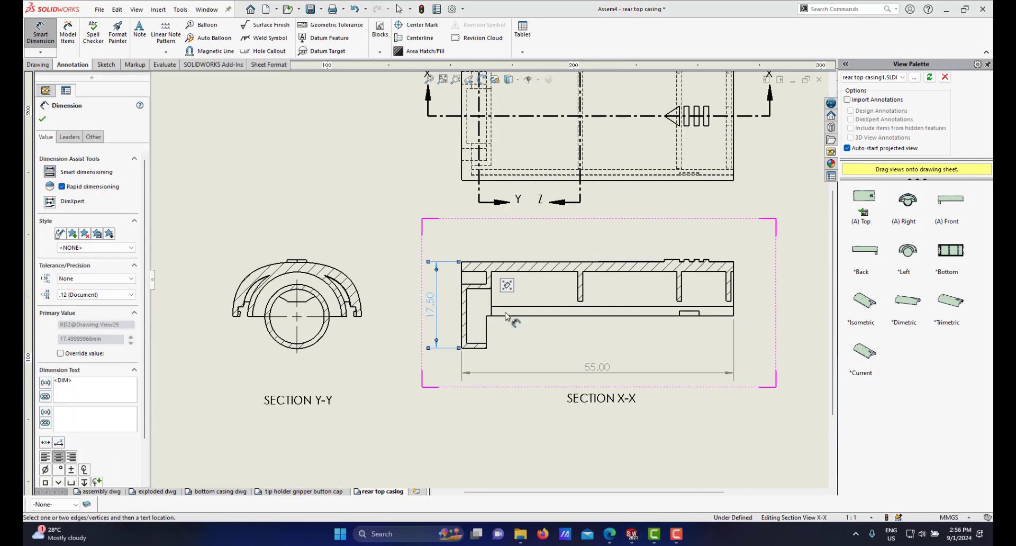
{"action": "scroll", "coordinate": [580, 297], "scroll_direction": "up", "scroll_amount": 3}
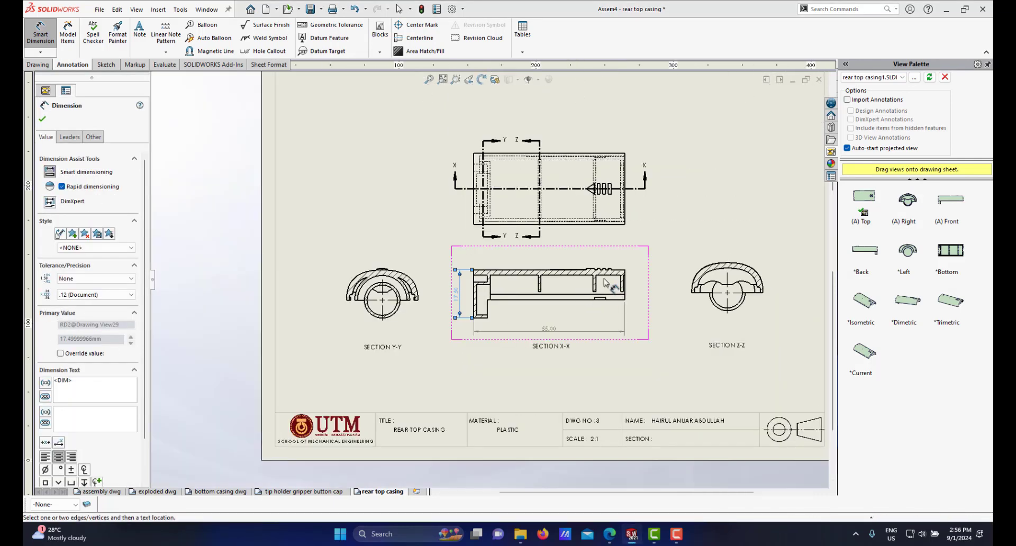
Step: Add a vertical height dimension at the right end of section X-X, placing it to the right of the view
{"action": "scroll", "coordinate": [606, 282], "scroll_direction": "down", "scroll_amount": 5}
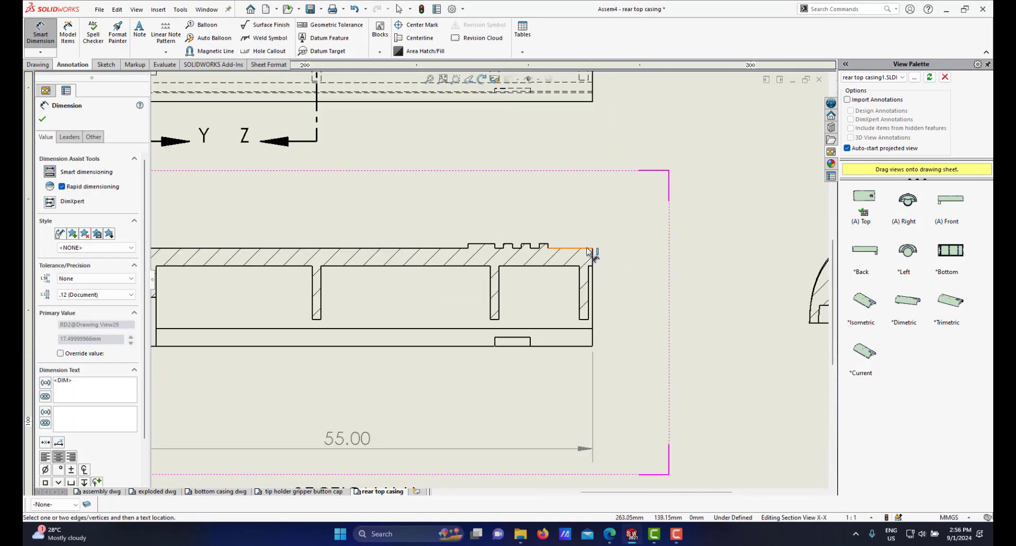
{"action": "left_click", "coordinate": [592, 347]}
{"action": "left_click", "coordinate": [593, 345]}
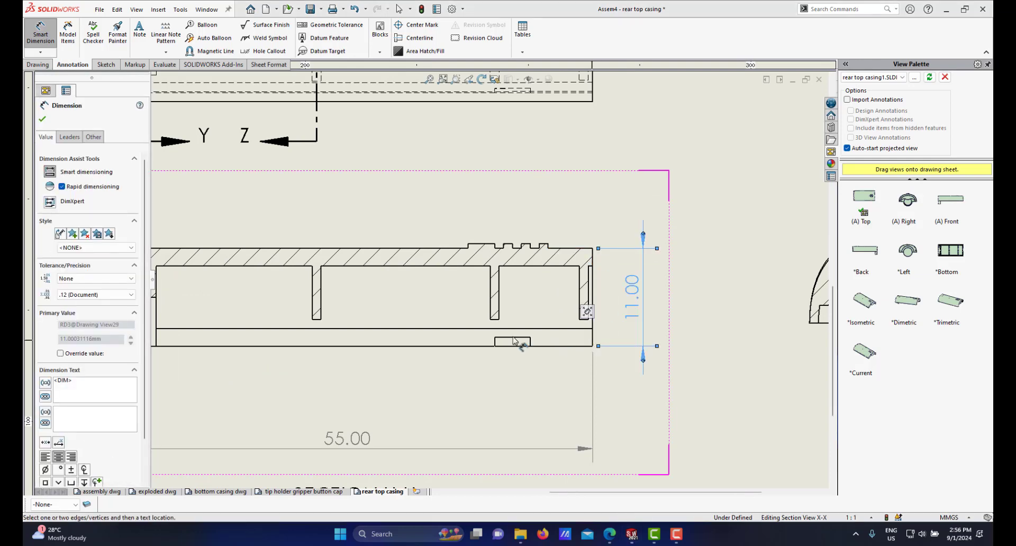
{"action": "scroll", "coordinate": [496, 339], "scroll_direction": "up", "scroll_amount": 5}
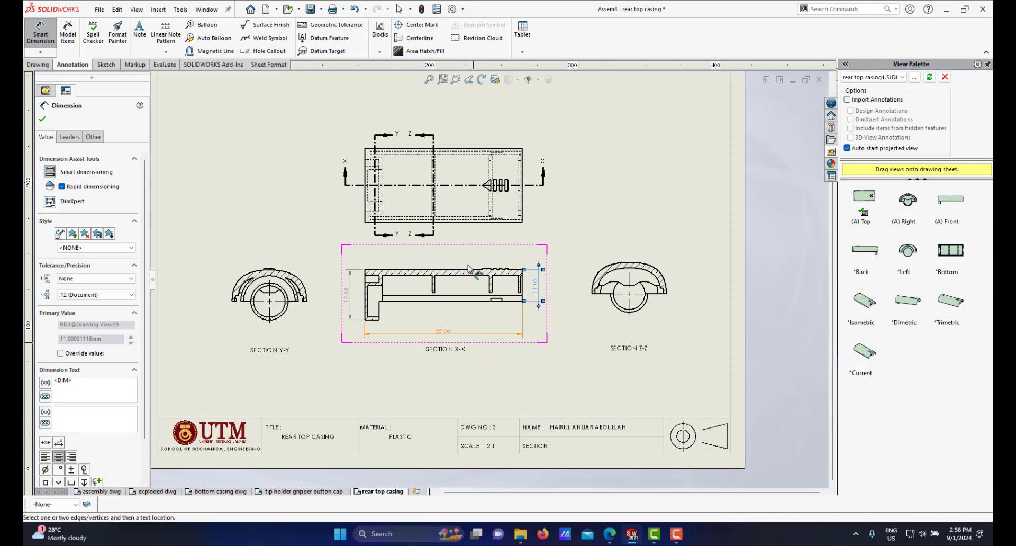
Step: Dimension the overall width of the top view along its right edge
{"action": "scroll", "coordinate": [473, 272], "scroll_direction": "up", "scroll_amount": 1}
{"action": "scroll", "coordinate": [473, 273], "scroll_direction": "down", "scroll_amount": 2}
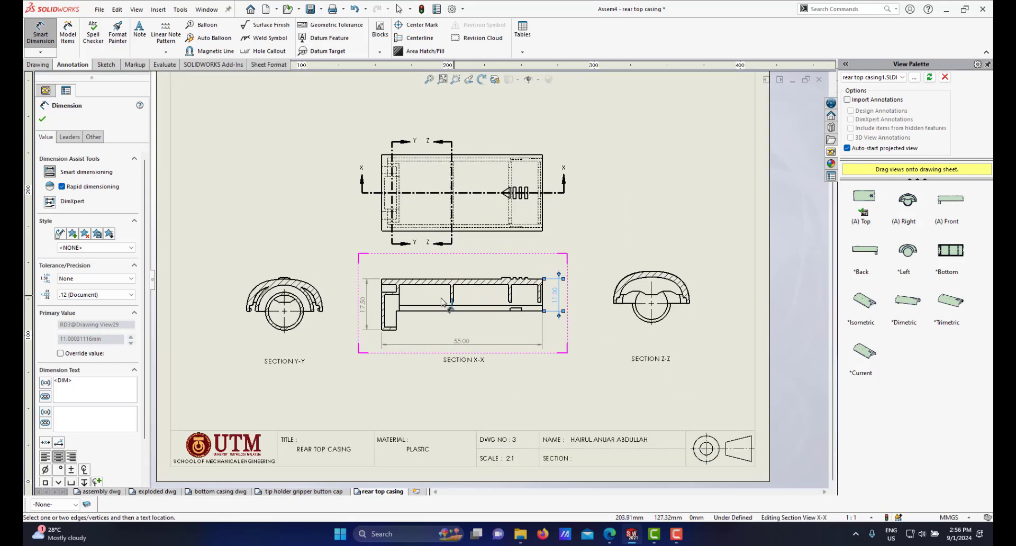
{"action": "scroll", "coordinate": [488, 281], "scroll_direction": "down", "scroll_amount": 1}
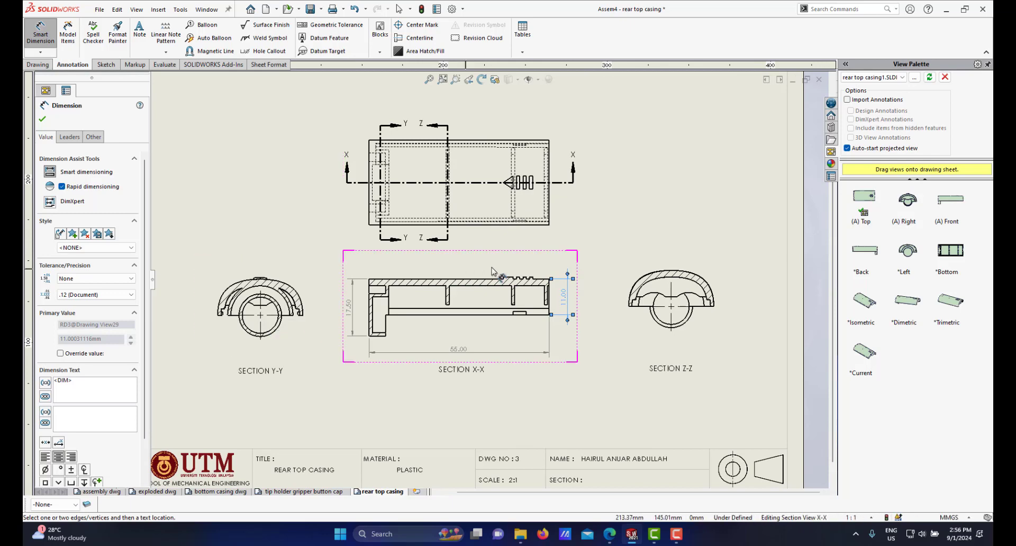
{"action": "scroll", "coordinate": [551, 207], "scroll_direction": "down", "scroll_amount": 1}
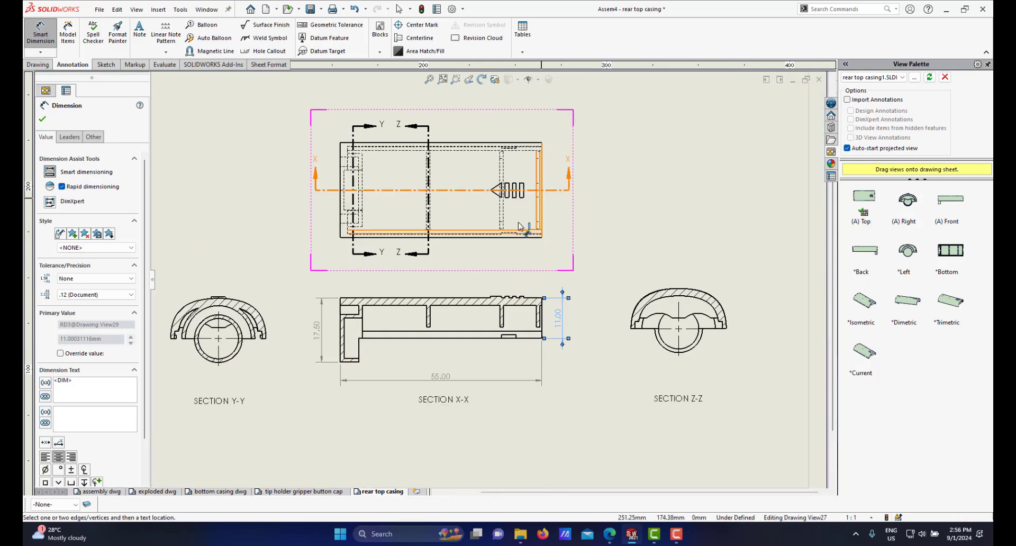
{"action": "scroll", "coordinate": [509, 190], "scroll_direction": "up", "scroll_amount": 3}
{"action": "scroll", "coordinate": [512, 193], "scroll_direction": "down", "scroll_amount": 5}
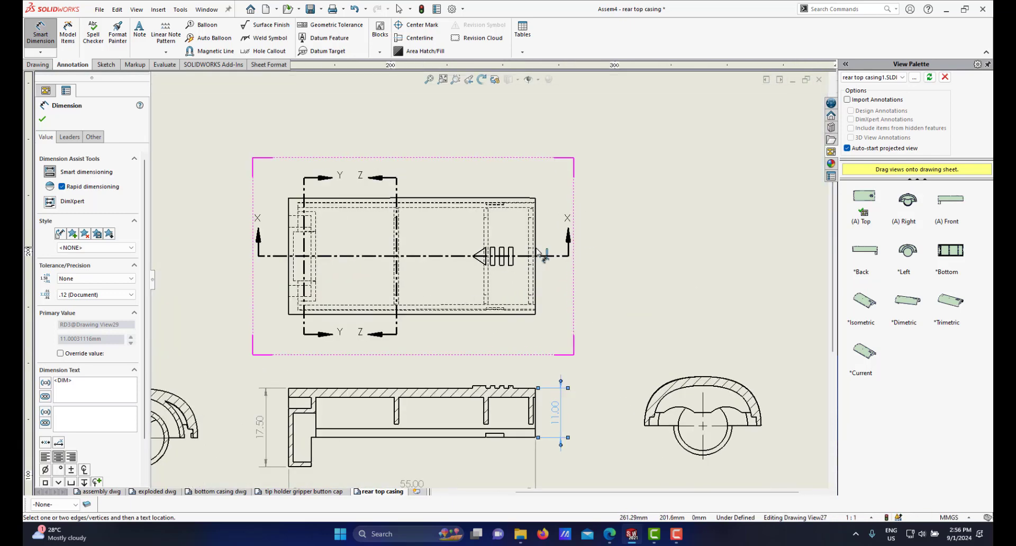
{"action": "scroll", "coordinate": [538, 211], "scroll_direction": "down", "scroll_amount": 2}
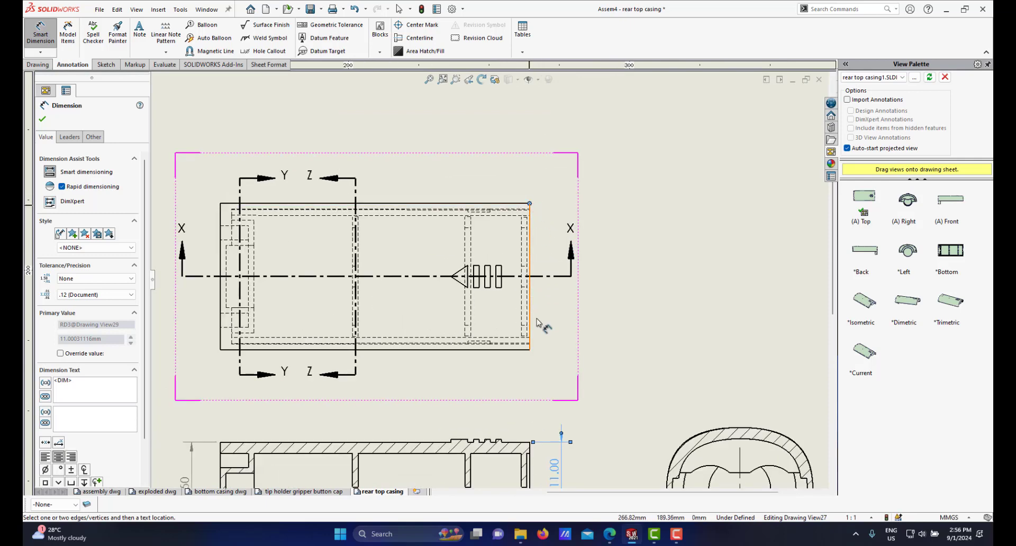
{"action": "left_click", "coordinate": [530, 350]}
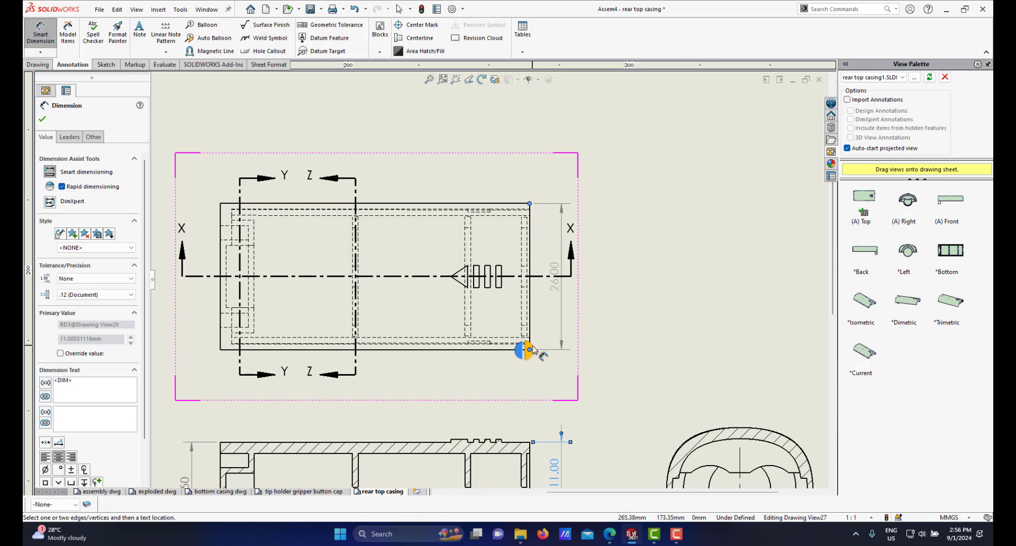
{"action": "left_click", "coordinate": [532, 350]}
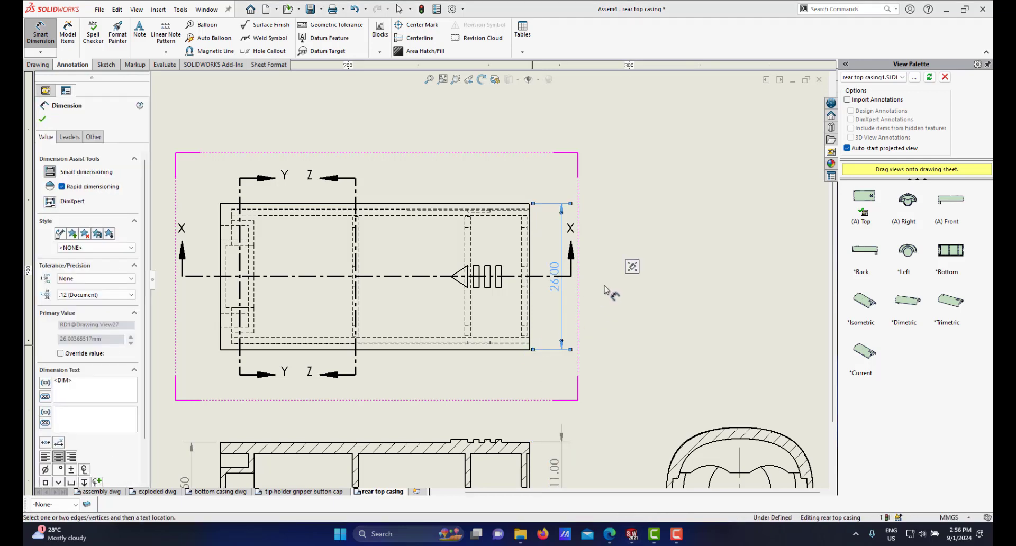
Step: Move the top view's width dimension further out to the right of the view
{"action": "key", "text": "z"}
{"action": "scroll", "coordinate": [523, 287], "scroll_direction": "down", "scroll_amount": 5}
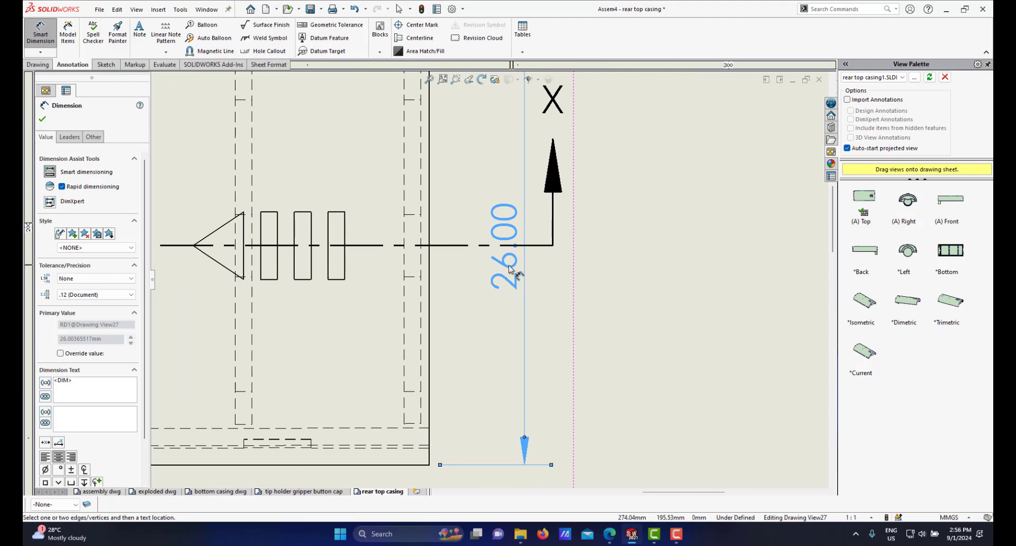
{"action": "left_click_drag", "start_coordinate": [509, 268], "coordinate": [609, 254]}
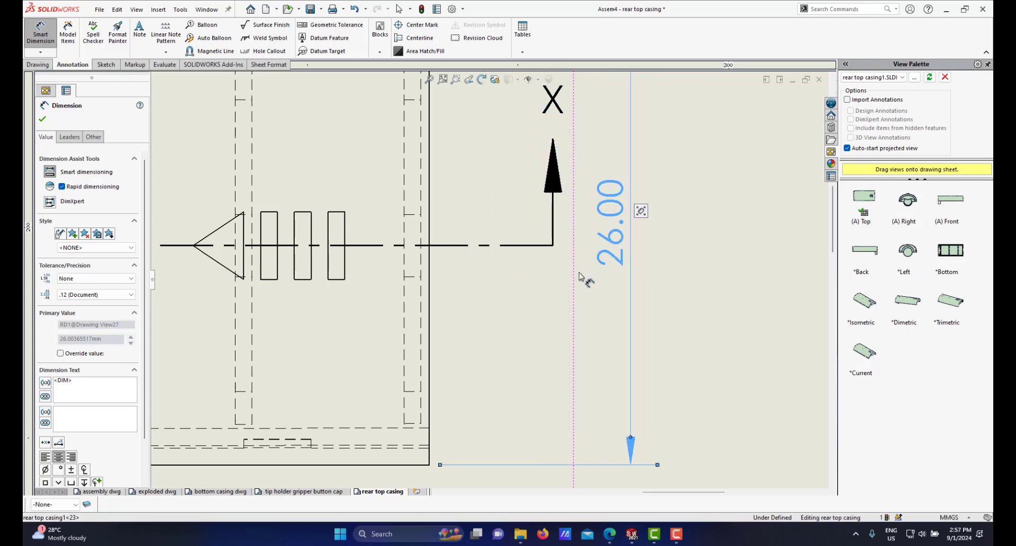
{"action": "scroll", "coordinate": [571, 279], "scroll_direction": "up", "scroll_amount": 5}
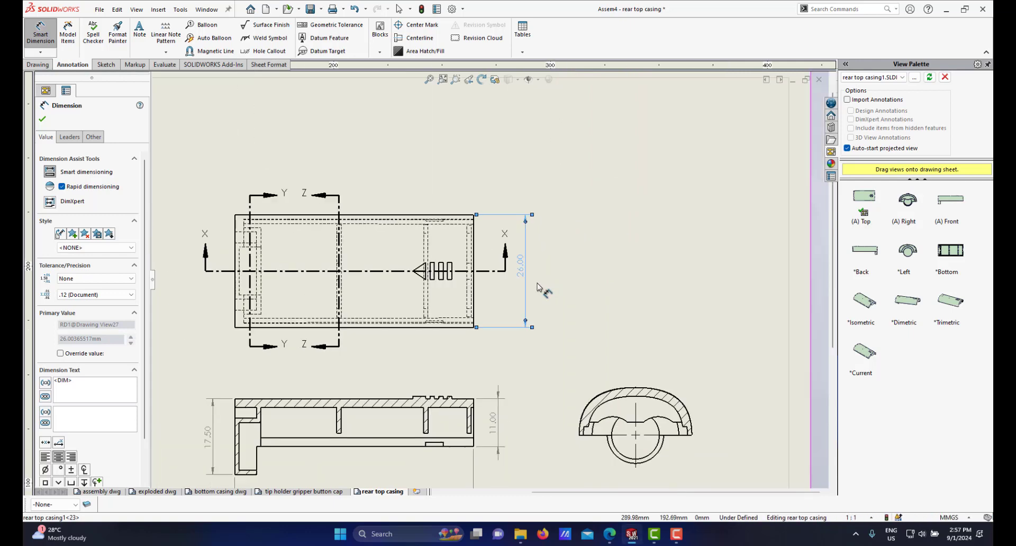
{"action": "scroll", "coordinate": [528, 254], "scroll_direction": "down", "scroll_amount": 1}
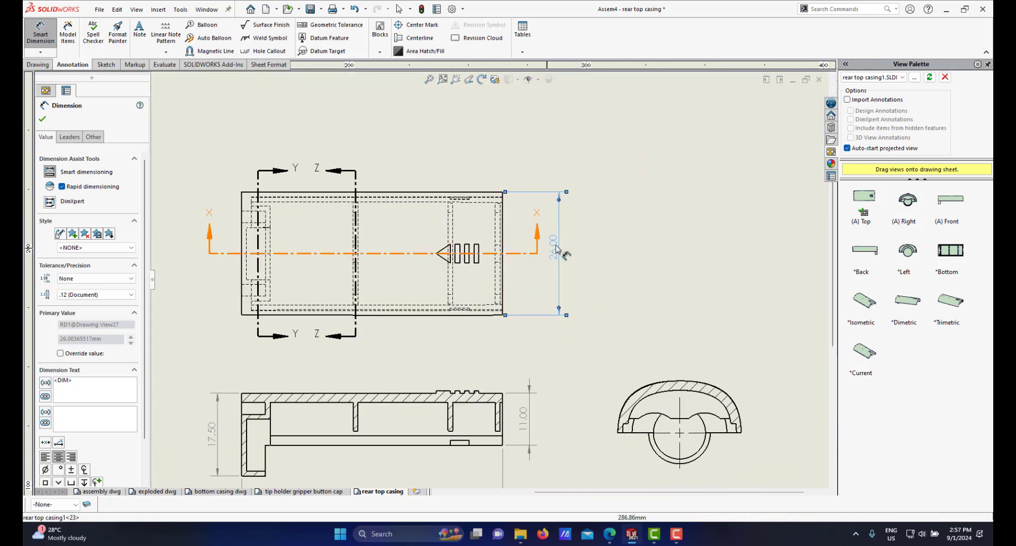
{"action": "left_click_drag", "start_coordinate": [556, 245], "coordinate": [550, 248]}
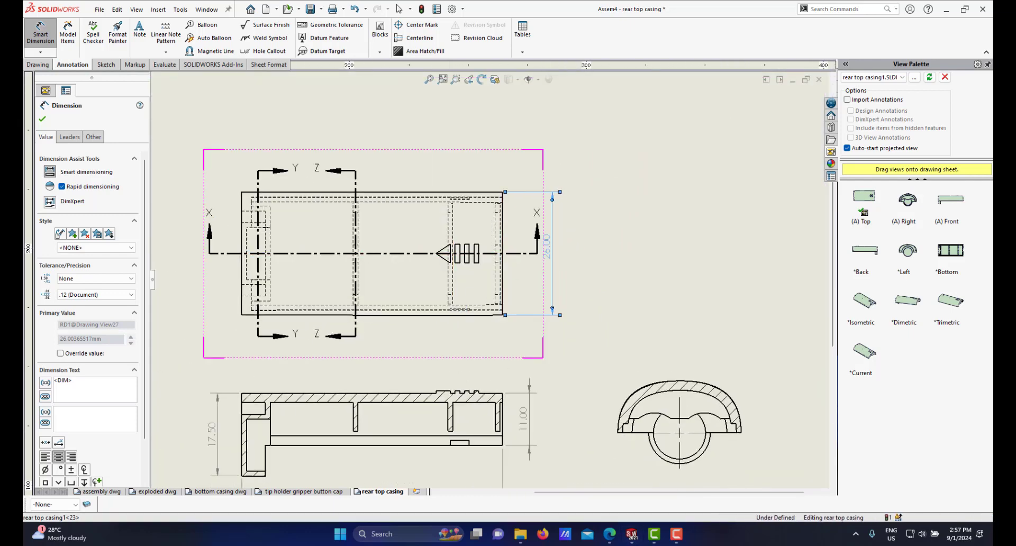
Step: Examine the dimensioned top view and section views across the sheet
{"action": "key", "text": "f"}
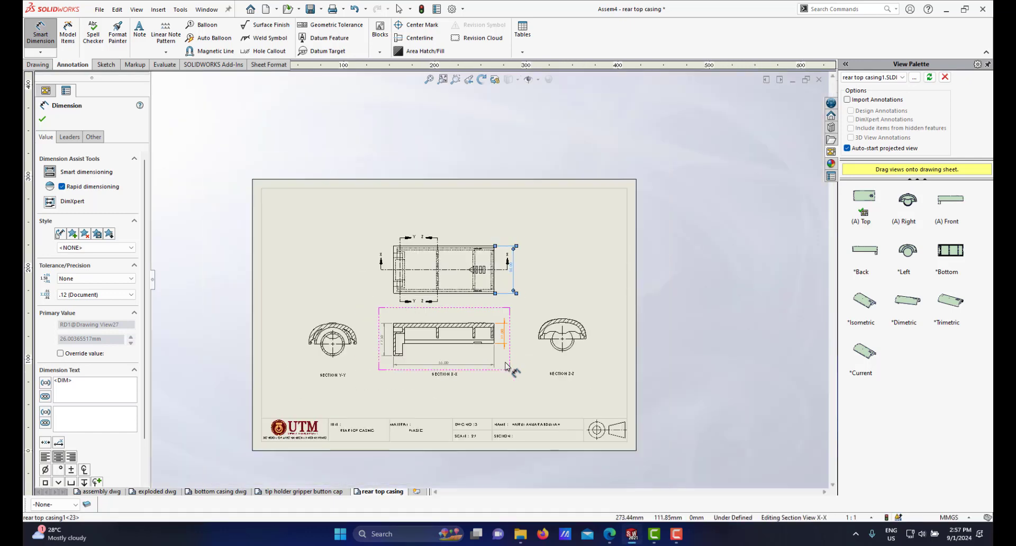
{"action": "scroll", "coordinate": [506, 365], "scroll_direction": "down", "scroll_amount": 5}
{"action": "scroll", "coordinate": [386, 298], "scroll_direction": "up", "scroll_amount": 2}
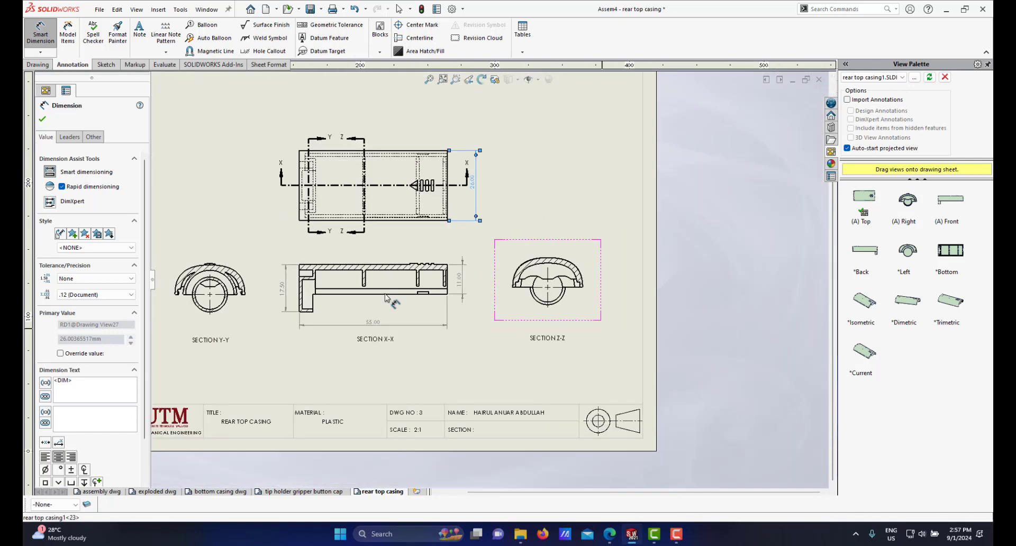
{"action": "scroll", "coordinate": [344, 298], "scroll_direction": "up", "scroll_amount": 2}
{"action": "scroll", "coordinate": [307, 297], "scroll_direction": "down", "scroll_amount": 3}
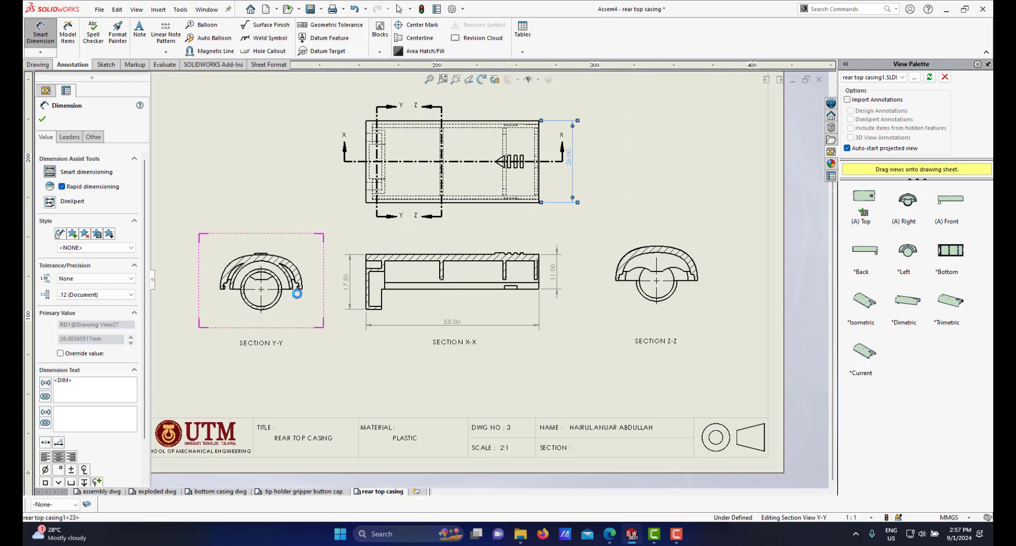
{"action": "scroll", "coordinate": [310, 294], "scroll_direction": "up", "scroll_amount": 2}
{"action": "scroll", "coordinate": [310, 296], "scroll_direction": "down", "scroll_amount": 2}
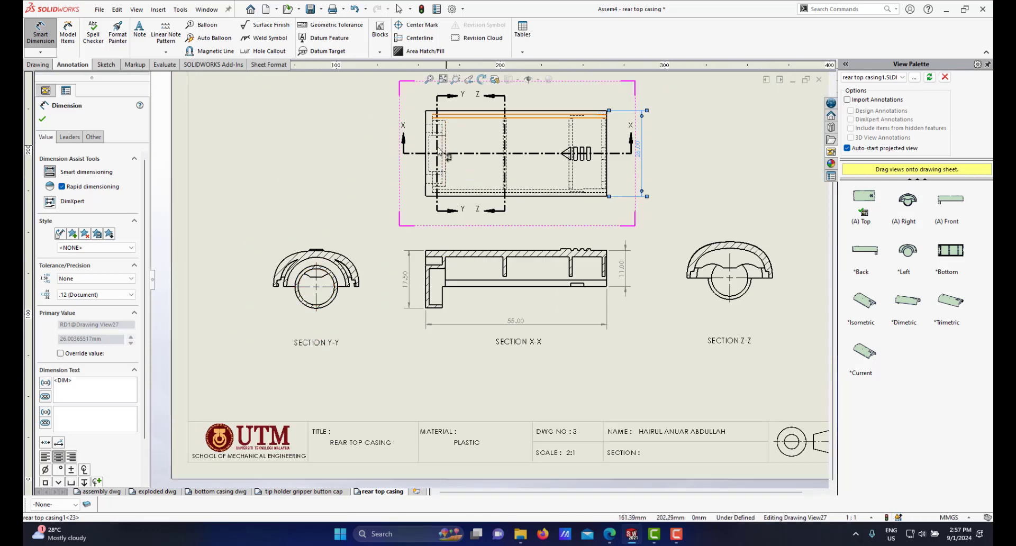
{"action": "scroll", "coordinate": [391, 217], "scroll_direction": "down", "scroll_amount": 3}
{"action": "scroll", "coordinate": [297, 341], "scroll_direction": "up", "scroll_amount": 2}
{"action": "scroll", "coordinate": [297, 340], "scroll_direction": "down", "scroll_amount": 2}
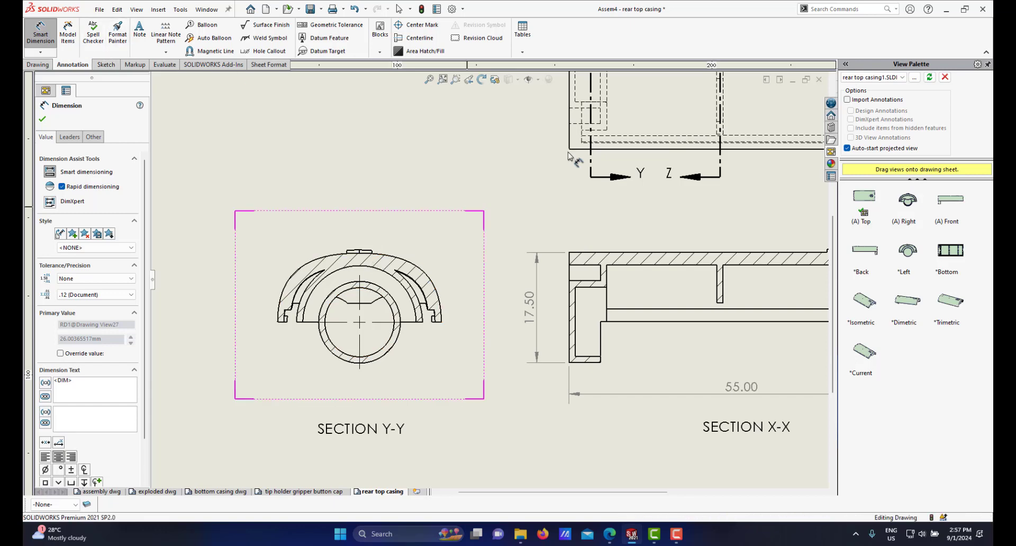
{"action": "scroll", "coordinate": [471, 262], "scroll_direction": "up", "scroll_amount": 2}
{"action": "scroll", "coordinate": [416, 348], "scroll_direction": "down", "scroll_amount": 1}
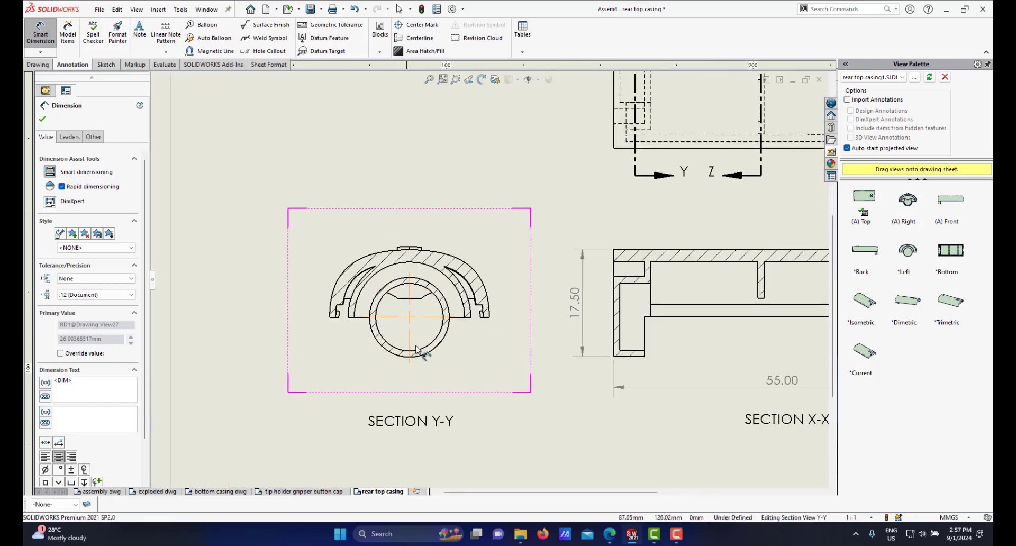
Step: Add diameter dimensions to the outer and inner circles in section Y-Y
{"action": "left_click", "coordinate": [444, 349]}
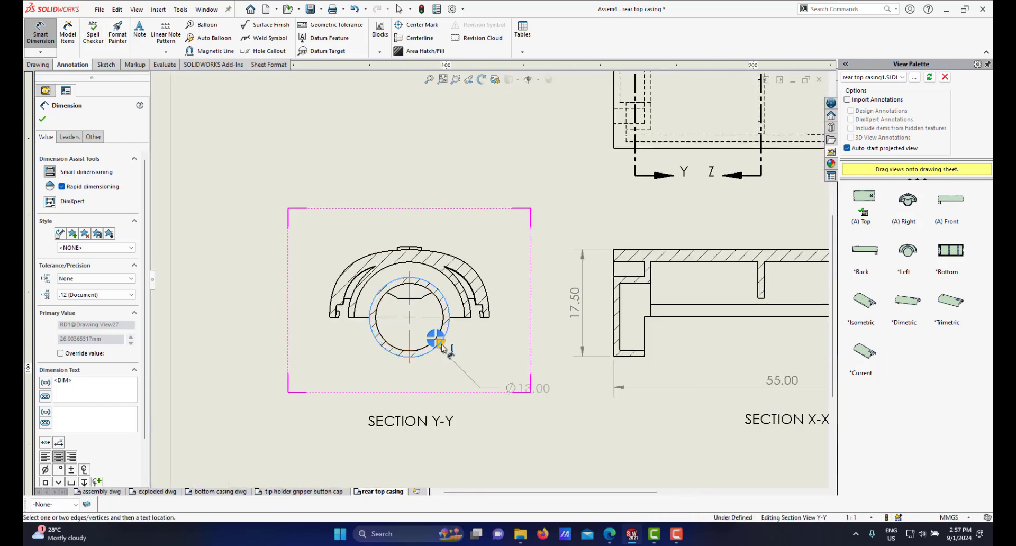
{"action": "left_click", "coordinate": [521, 388]}
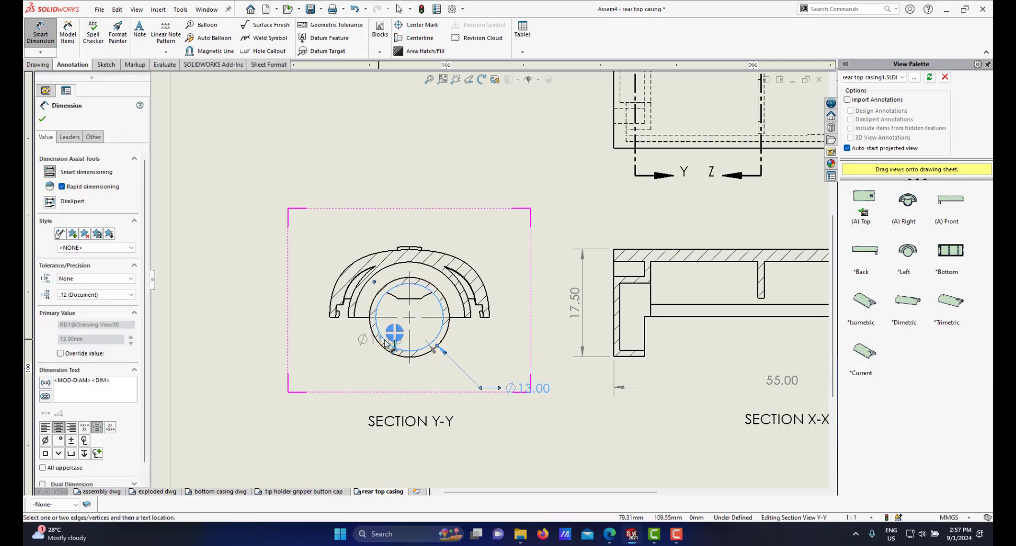
{"action": "left_click", "coordinate": [389, 342]}
{"action": "scroll", "coordinate": [508, 339], "scroll_direction": "up", "scroll_amount": 2}
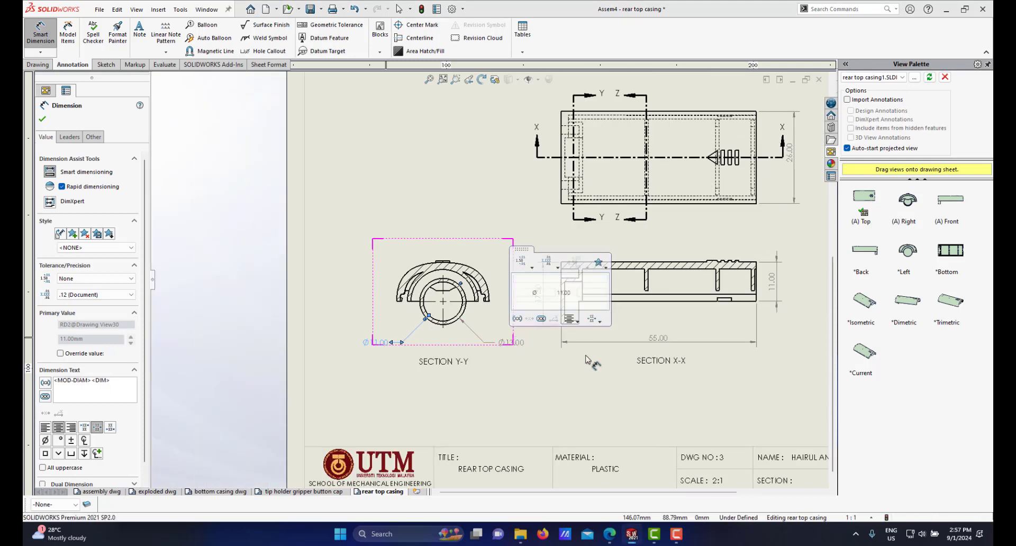
Step: Inspect the layout of sections Y-Y, X-X and Z-Z and the top view on the sheet
{"action": "scroll", "coordinate": [592, 373], "scroll_direction": "up", "scroll_amount": 2}
{"action": "scroll", "coordinate": [615, 313], "scroll_direction": "down", "scroll_amount": 1}
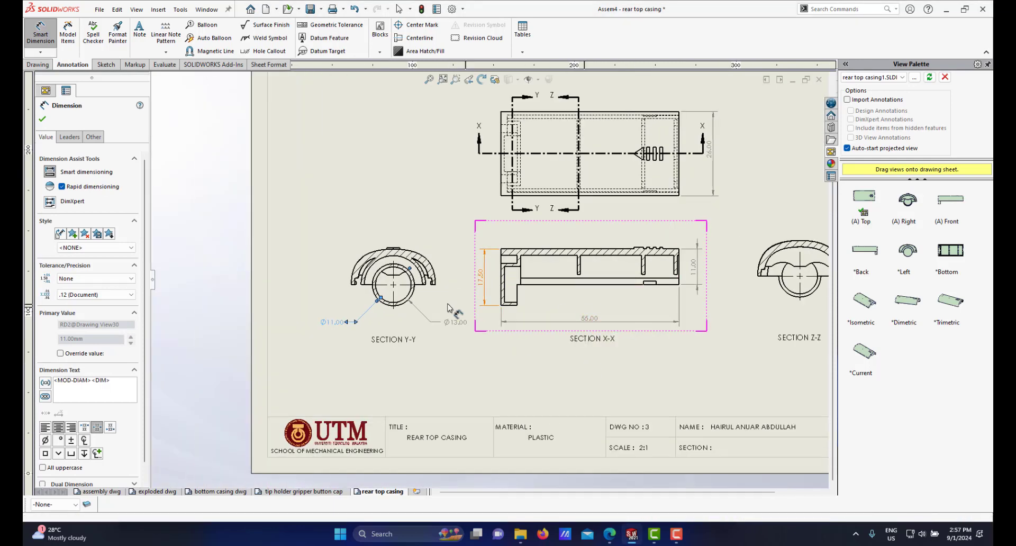
{"action": "scroll", "coordinate": [566, 318], "scroll_direction": "down", "scroll_amount": 1}
{"action": "scroll", "coordinate": [556, 277], "scroll_direction": "up", "scroll_amount": 2}
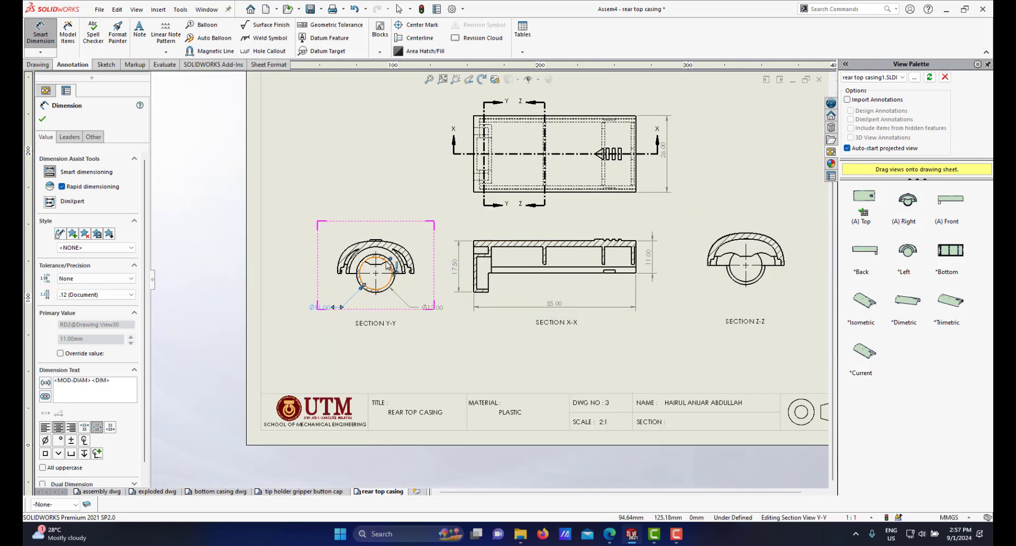
{"action": "scroll", "coordinate": [381, 251], "scroll_direction": "down", "scroll_amount": 2}
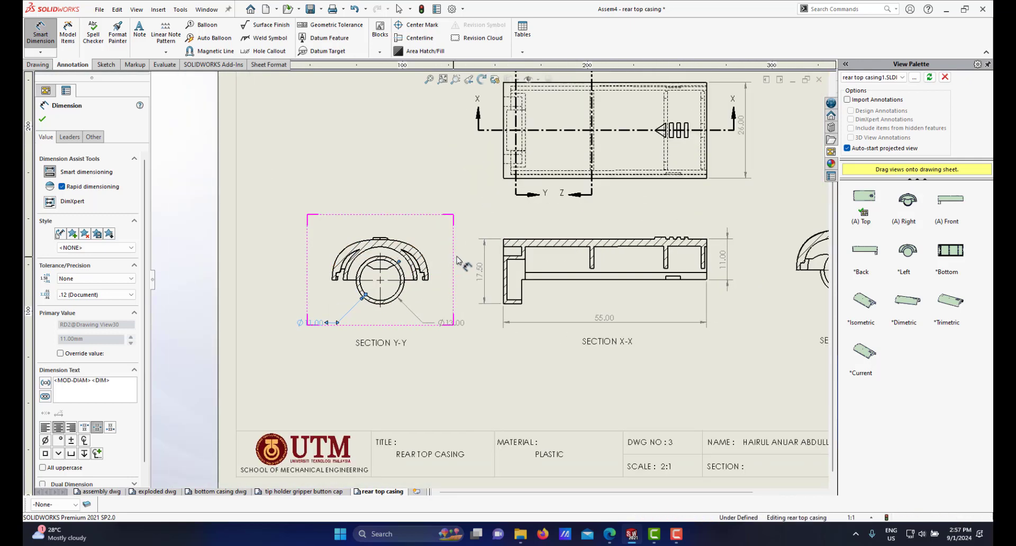
{"action": "scroll", "coordinate": [675, 265], "scroll_direction": "up", "scroll_amount": 2}
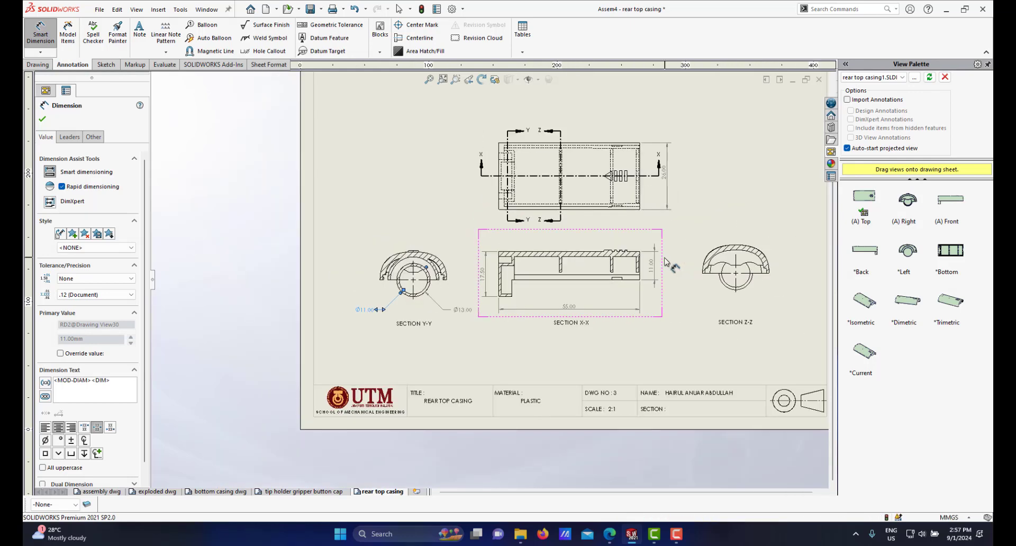
{"action": "scroll", "coordinate": [623, 273], "scroll_direction": "down", "scroll_amount": 1}
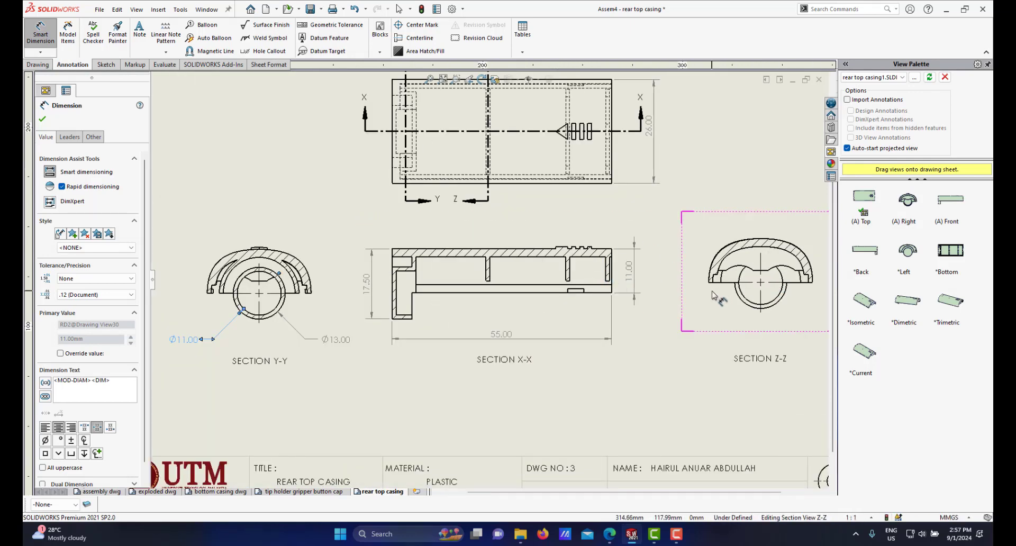
{"action": "scroll", "coordinate": [490, 284], "scroll_direction": "up", "scroll_amount": 1}
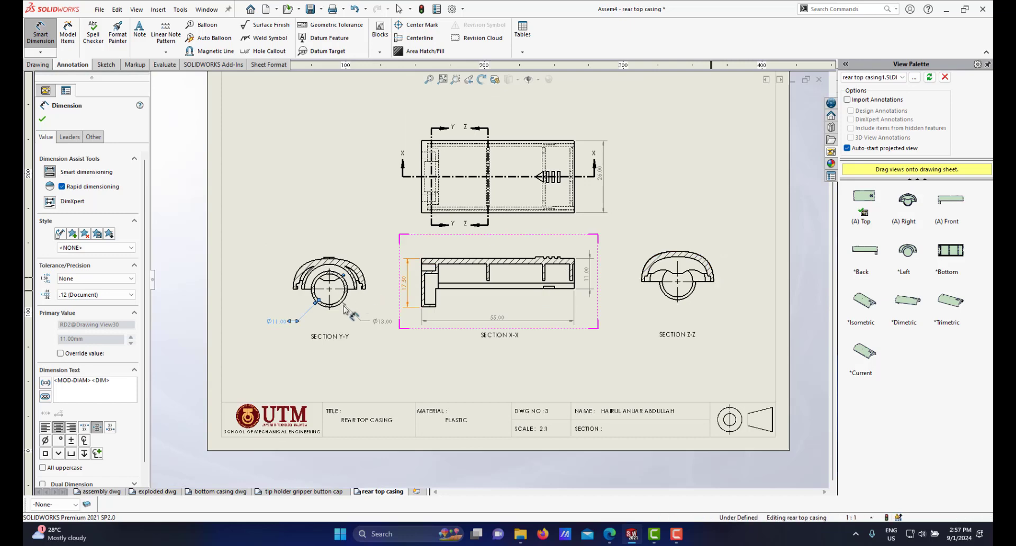
{"action": "key", "text": "f"}
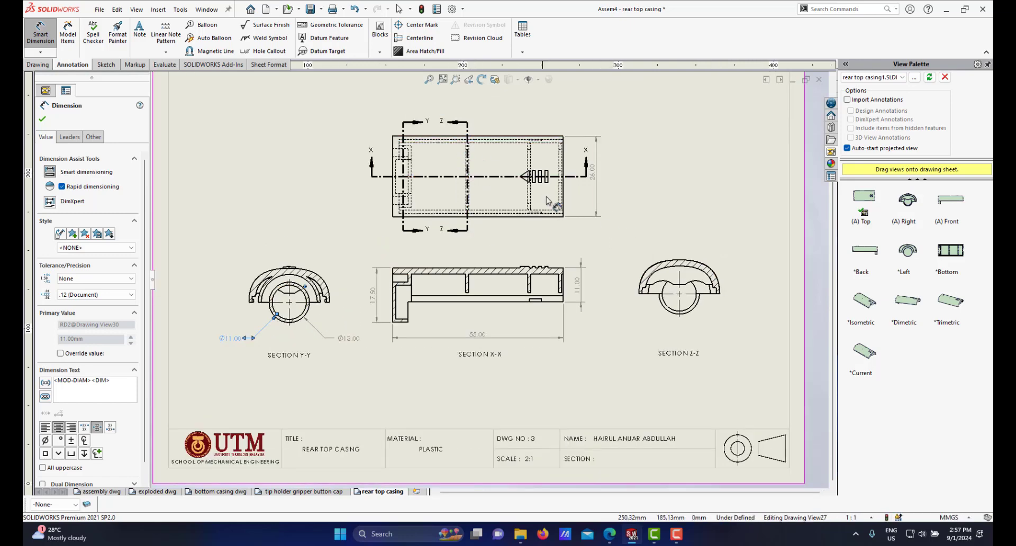
{"action": "scroll", "coordinate": [579, 261], "scroll_direction": "down", "scroll_amount": 1}
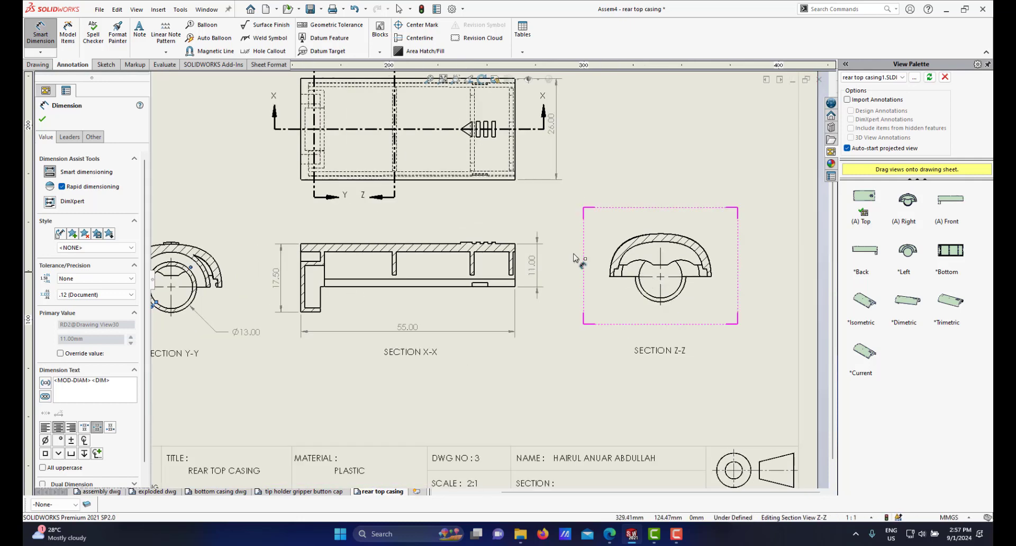
{"action": "scroll", "coordinate": [597, 283], "scroll_direction": "down", "scroll_amount": 1}
{"action": "left_click", "coordinate": [650, 301]}
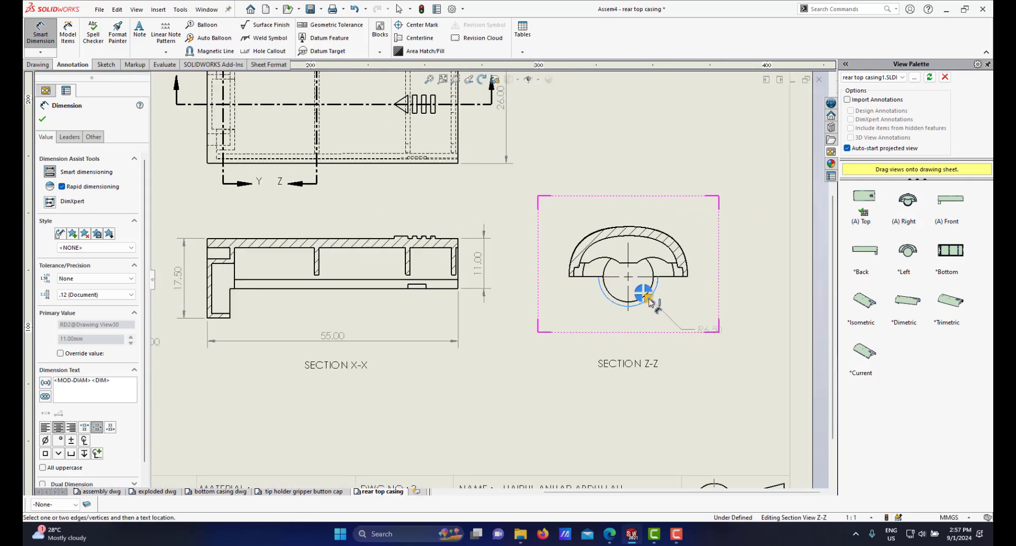
{"action": "scroll", "coordinate": [646, 299], "scroll_direction": "up", "scroll_amount": 2}
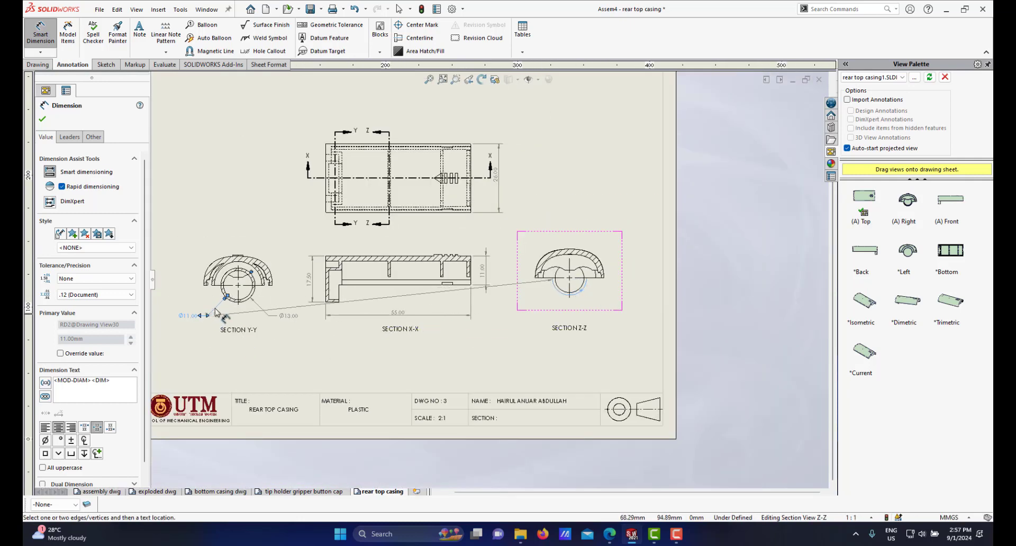
{"action": "left_click", "coordinate": [558, 318]}
{"action": "key", "text": "Escape"}
Step: Add a radius dimension to the upper arc and a width dimension to the central notch in section Z-Z
{"action": "scroll", "coordinate": [565, 290], "scroll_direction": "down", "scroll_amount": 5}
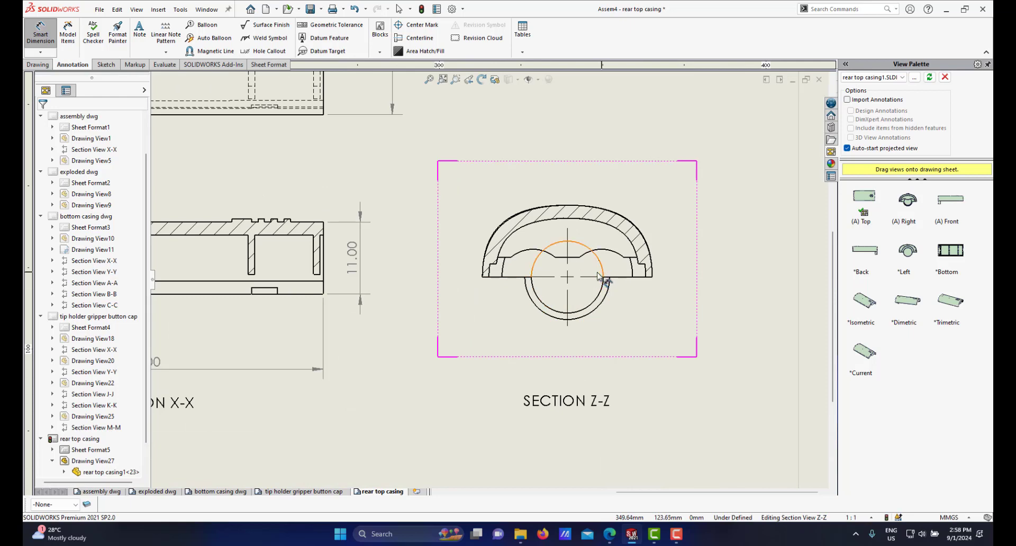
{"action": "left_click", "coordinate": [613, 254]}
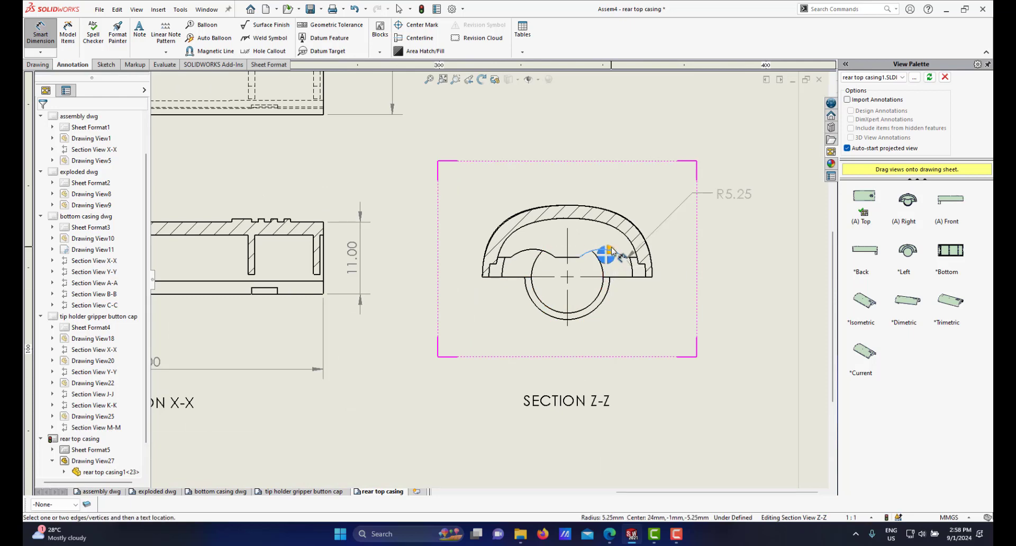
{"action": "left_click", "coordinate": [725, 193]}
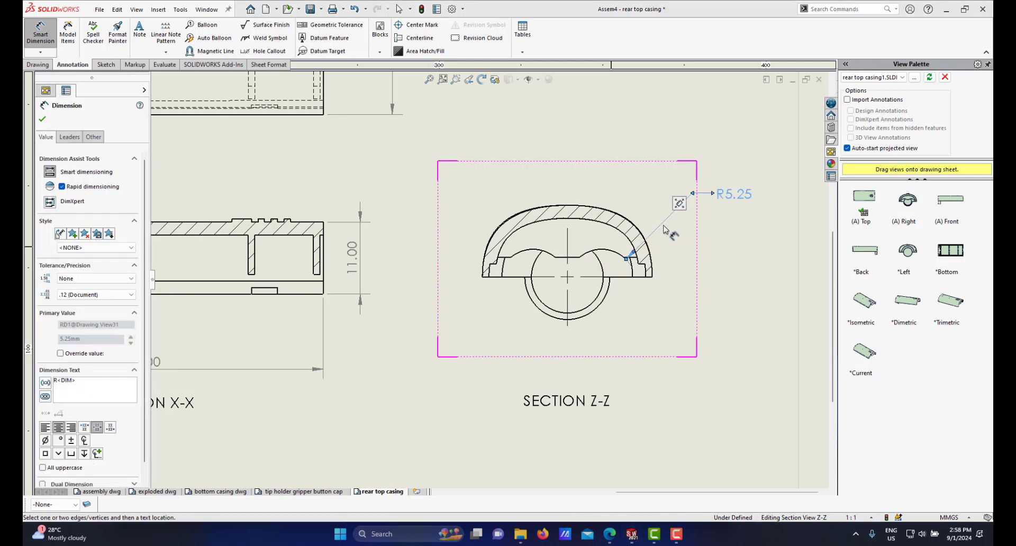
{"action": "left_click_drag", "start_coordinate": [642, 178], "coordinate": [670, 194]}
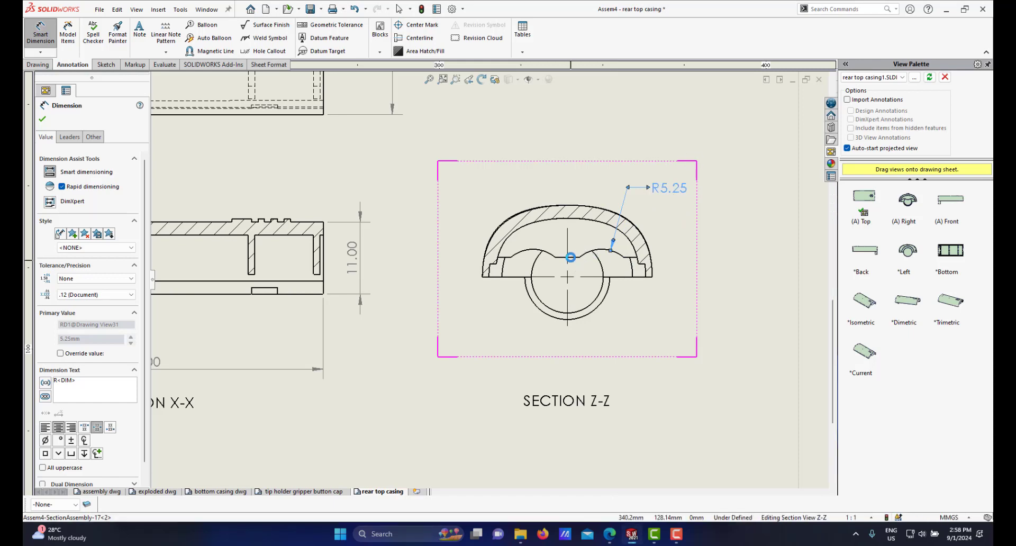
{"action": "left_click", "coordinate": [570, 258]}
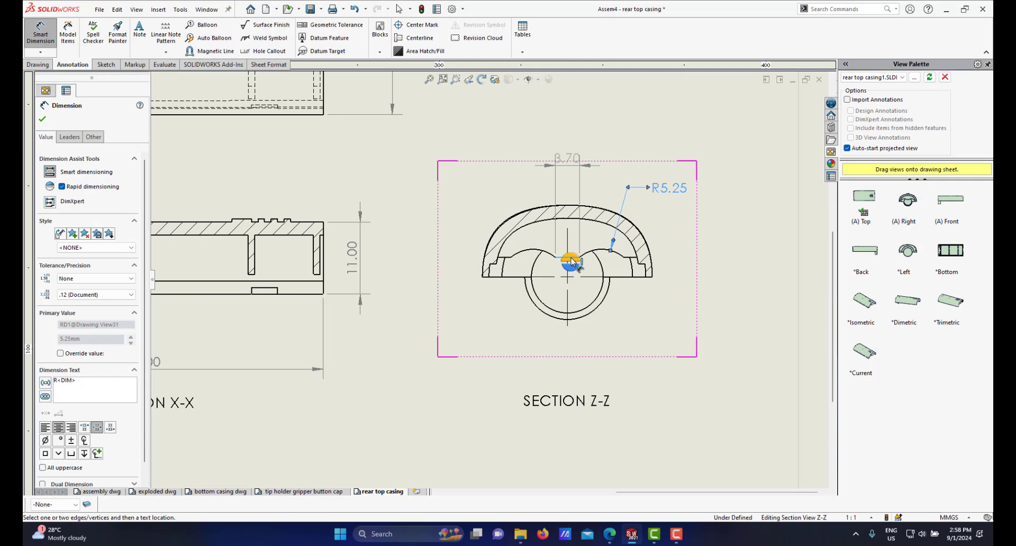
{"action": "left_click", "coordinate": [573, 257]}
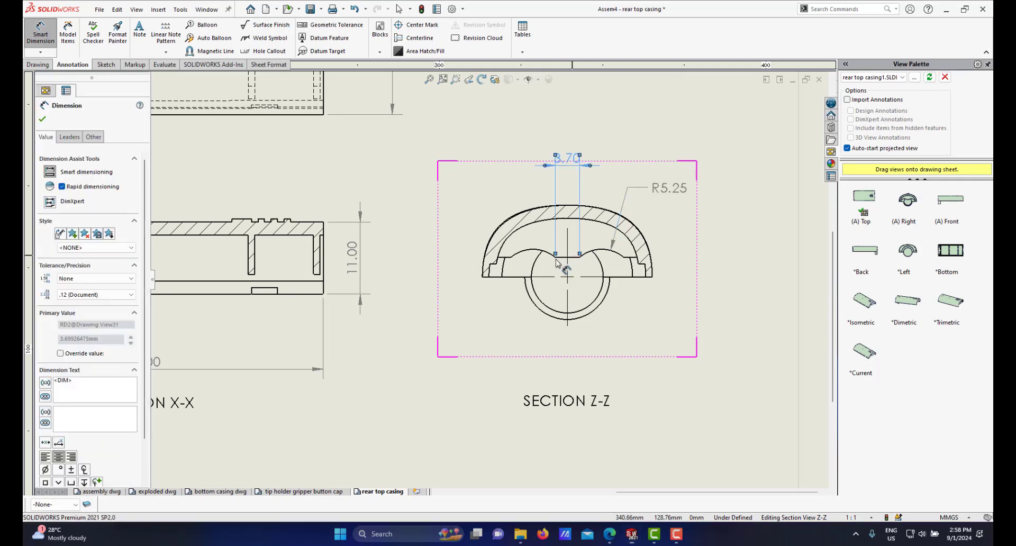
Step: Inspect the dimensions across sections X-X and Z-Z
{"action": "scroll", "coordinate": [489, 280], "scroll_direction": "up", "scroll_amount": 3}
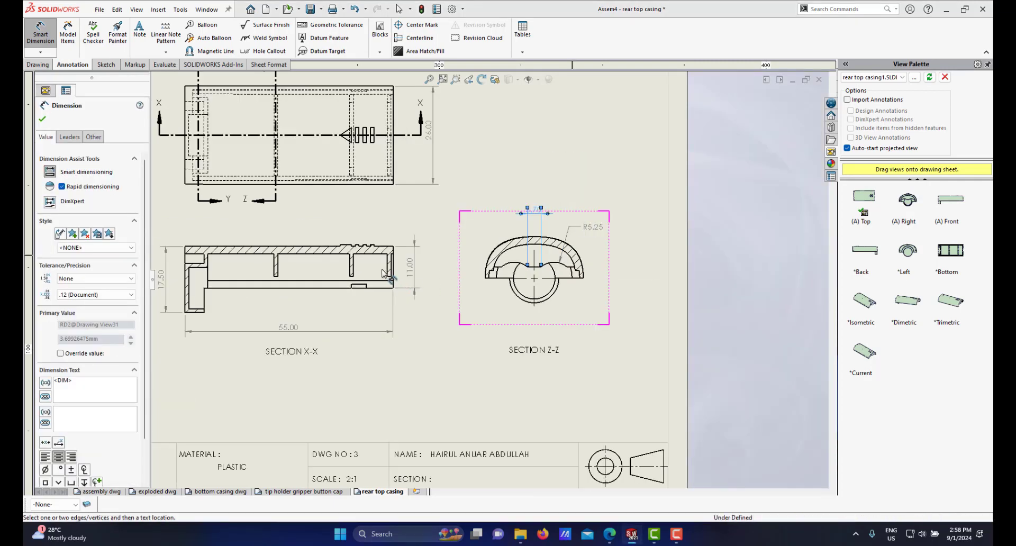
{"action": "scroll", "coordinate": [384, 274], "scroll_direction": "up", "scroll_amount": 3}
{"action": "scroll", "coordinate": [391, 263], "scroll_direction": "down", "scroll_amount": 2}
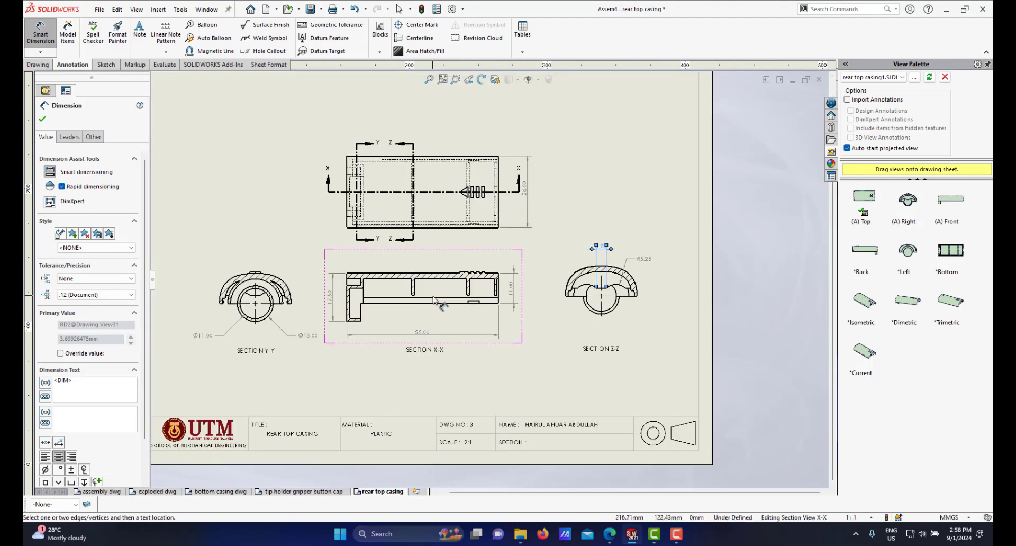
{"action": "scroll", "coordinate": [434, 300], "scroll_direction": "up", "scroll_amount": 2}
{"action": "scroll", "coordinate": [424, 294], "scroll_direction": "down", "scroll_amount": 2}
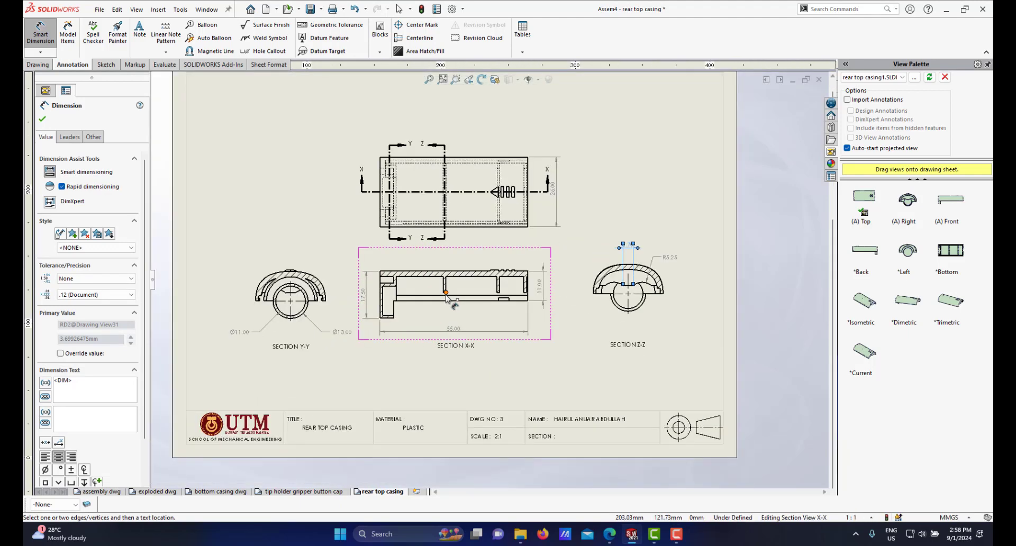
{"action": "scroll", "coordinate": [446, 298], "scroll_direction": "down", "scroll_amount": 2}
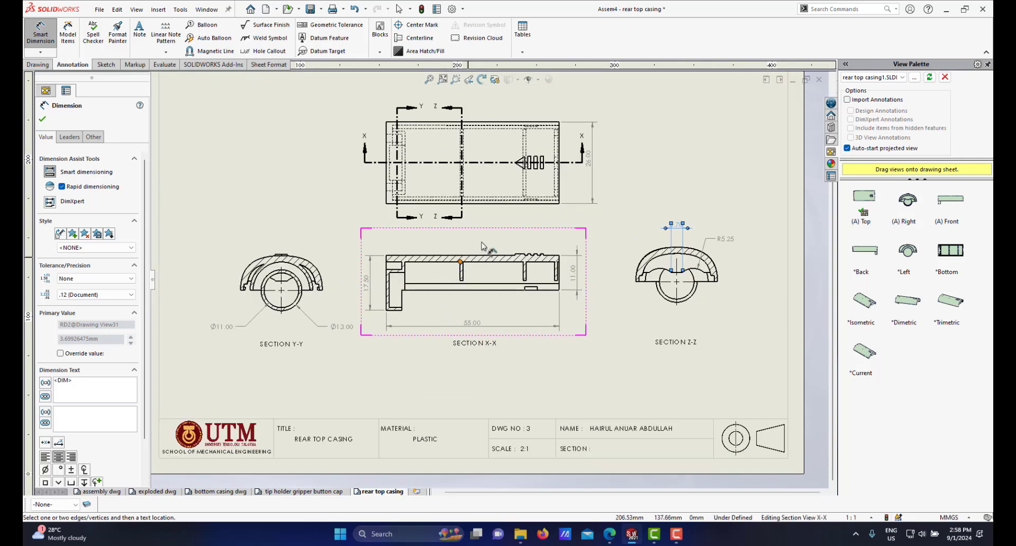
{"action": "scroll", "coordinate": [468, 276], "scroll_direction": "down", "scroll_amount": 2}
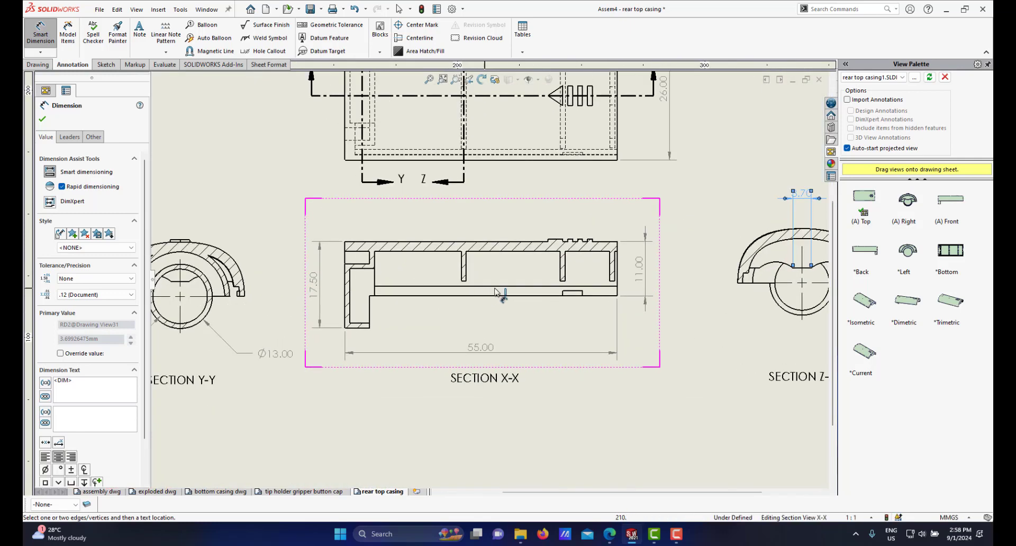
{"action": "scroll", "coordinate": [498, 302], "scroll_direction": "up", "scroll_amount": 1}
{"action": "scroll", "coordinate": [556, 301], "scroll_direction": "down", "scroll_amount": 2}
{"action": "scroll", "coordinate": [555, 297], "scroll_direction": "down", "scroll_amount": 4}
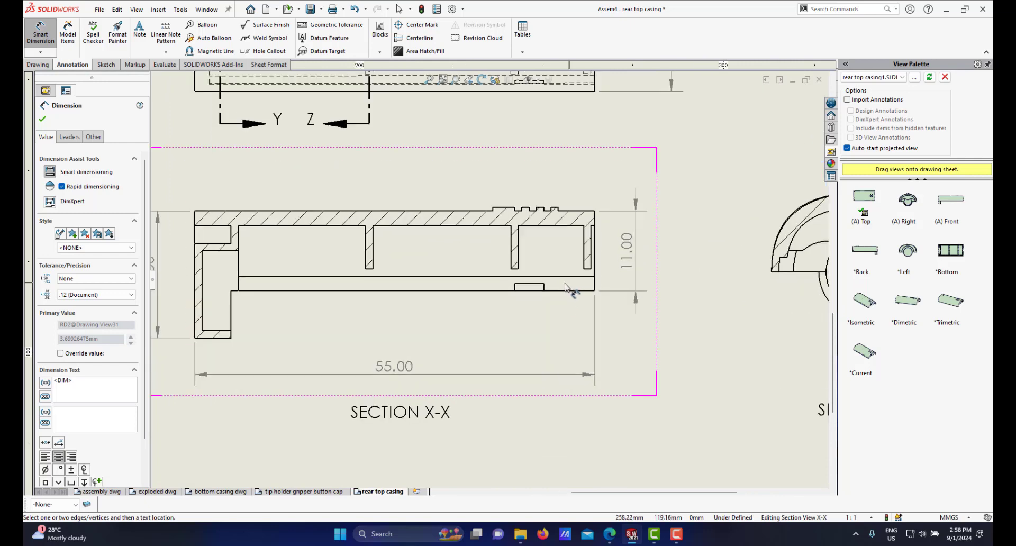
{"action": "scroll", "coordinate": [296, 281], "scroll_direction": "up", "scroll_amount": 4}
Step: Dimension the thickness of the bottom wall at the right end of section X-X
{"action": "scroll", "coordinate": [370, 289], "scroll_direction": "down", "scroll_amount": 2}
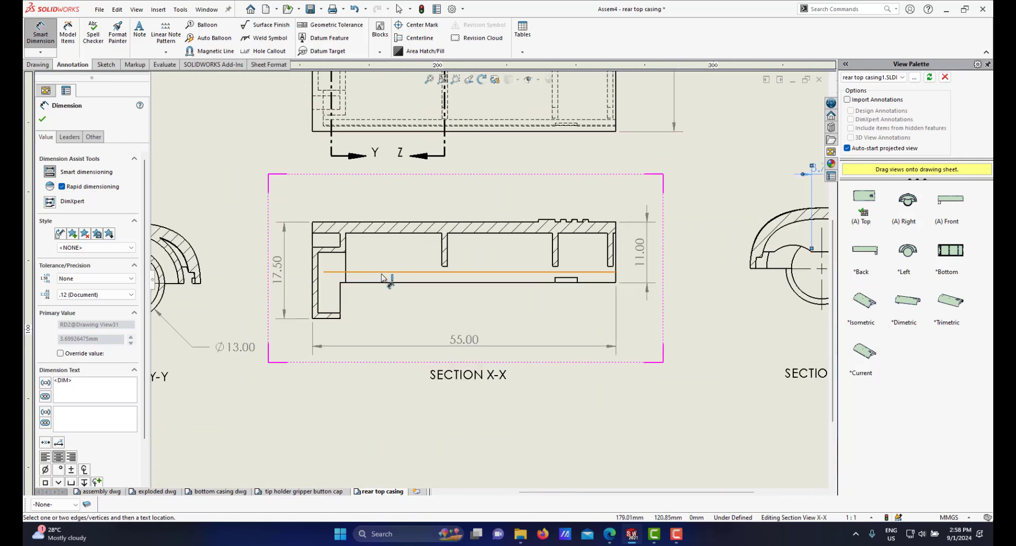
{"action": "scroll", "coordinate": [598, 305], "scroll_direction": "down", "scroll_amount": 3}
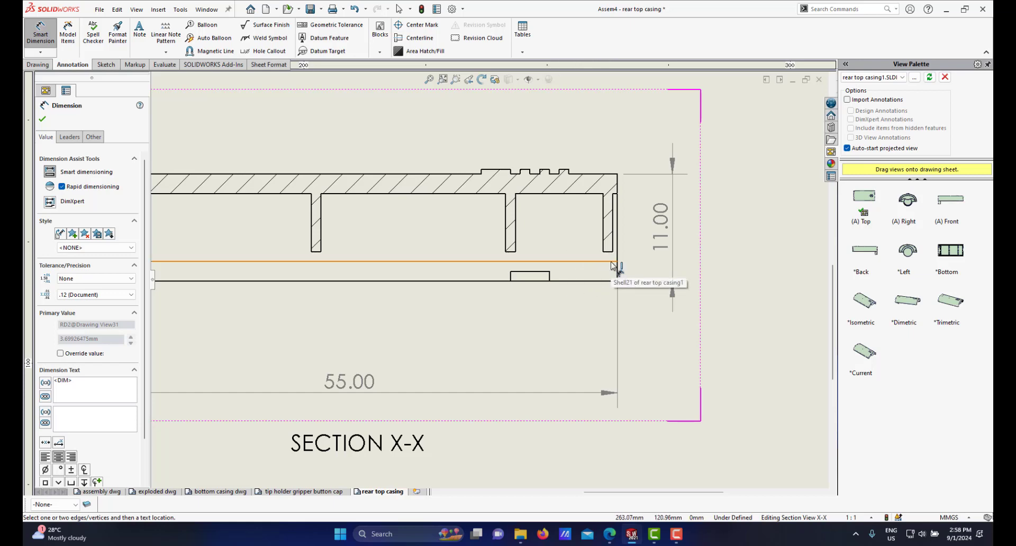
{"action": "left_click", "coordinate": [613, 263]}
{"action": "left_click", "coordinate": [610, 282]}
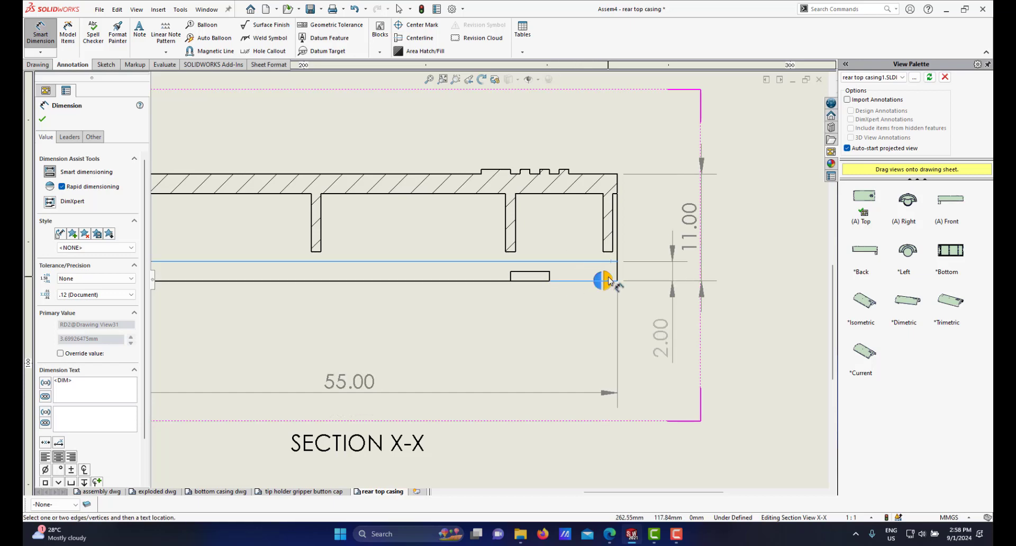
{"action": "left_click", "coordinate": [606, 280]}
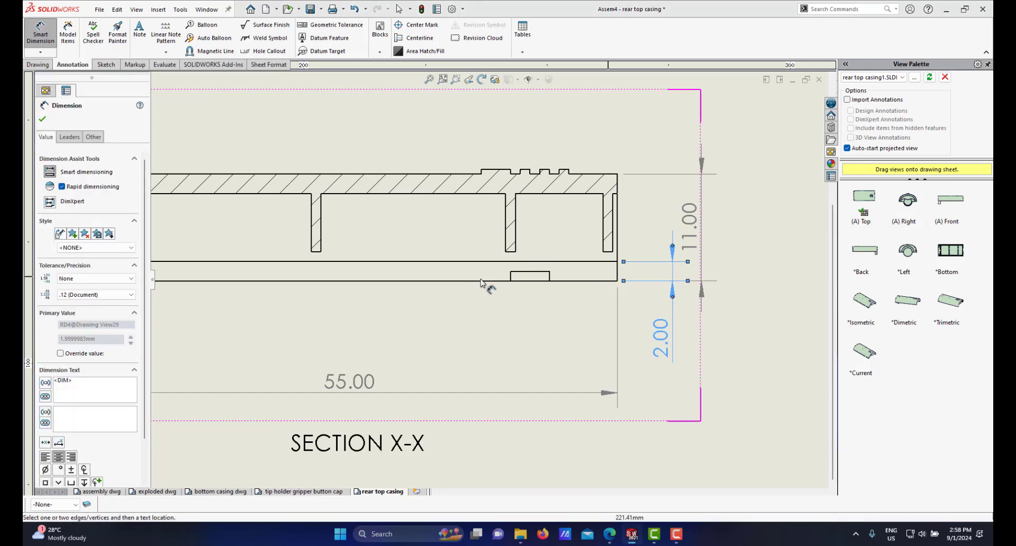
Step: Dimension the width of the small tab on the bottom edge of section X-X
{"action": "scroll", "coordinate": [526, 288], "scroll_direction": "up", "scroll_amount": 5}
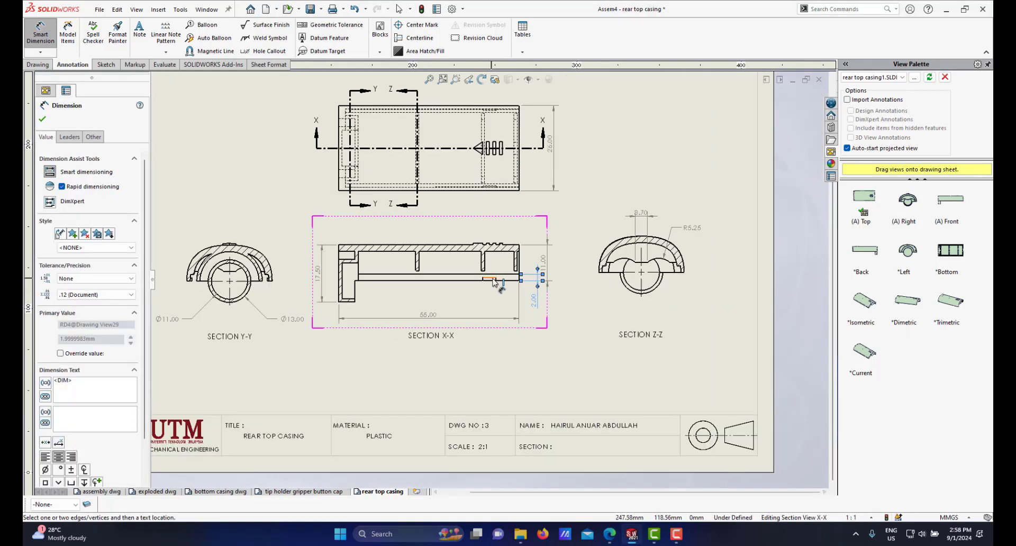
{"action": "scroll", "coordinate": [494, 282], "scroll_direction": "down", "scroll_amount": 5}
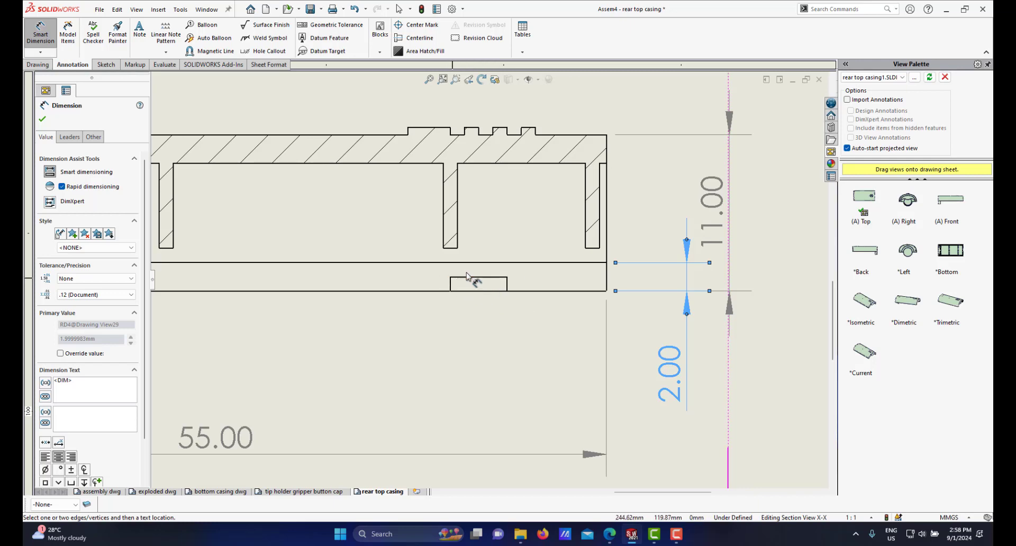
{"action": "left_click", "coordinate": [508, 284]}
{"action": "left_click", "coordinate": [451, 287]}
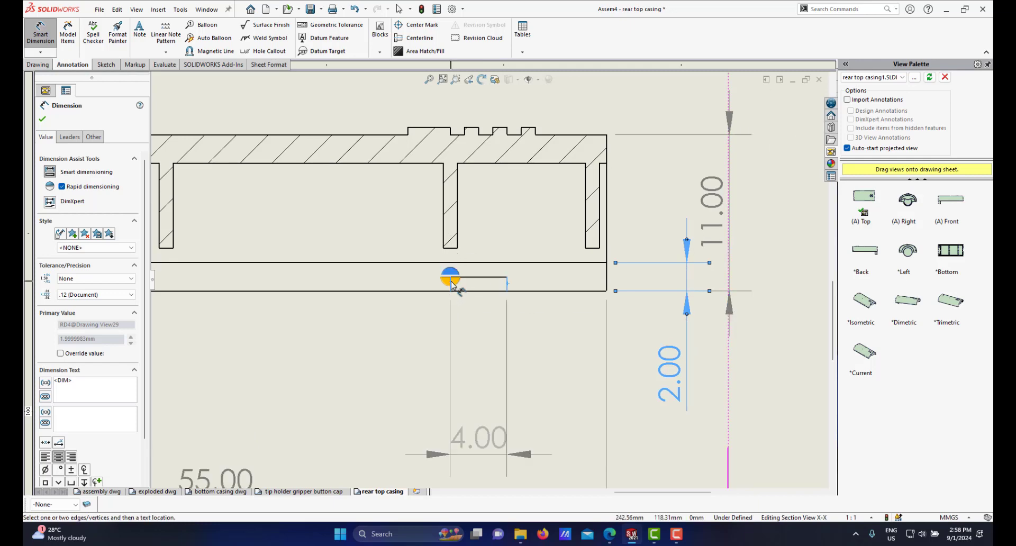
{"action": "left_click", "coordinate": [452, 286]}
Step: Dimension the distance from the small tab to the right end of section X-X
{"action": "scroll", "coordinate": [525, 307], "scroll_direction": "up", "scroll_amount": 2}
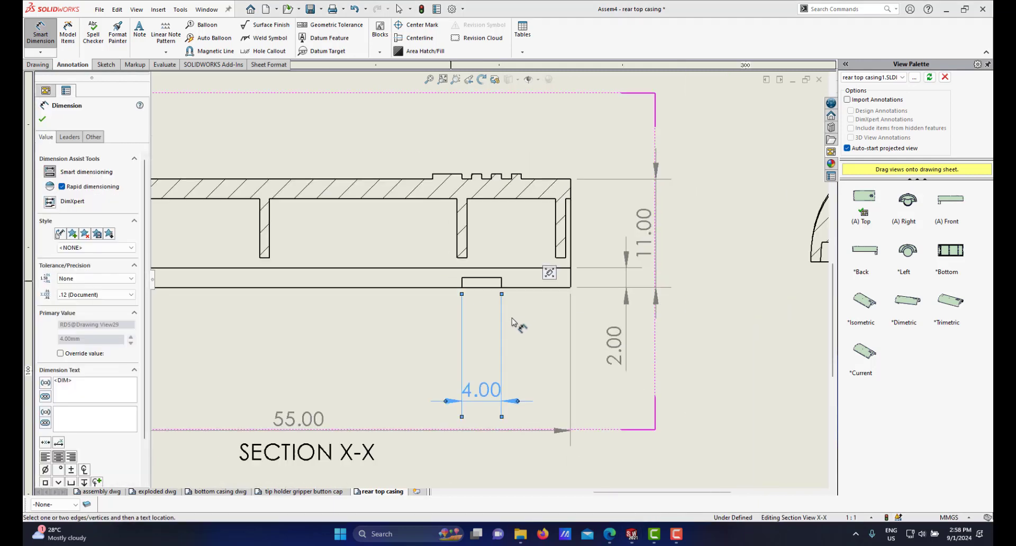
{"action": "scroll", "coordinate": [512, 320], "scroll_direction": "down", "scroll_amount": 2}
{"action": "left_click", "coordinate": [496, 271]}
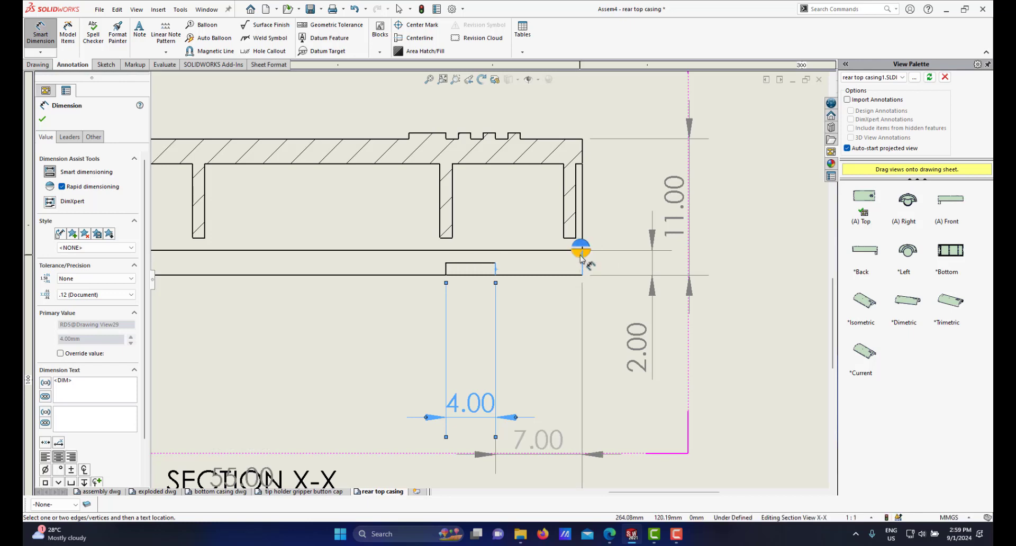
{"action": "left_click", "coordinate": [582, 253]}
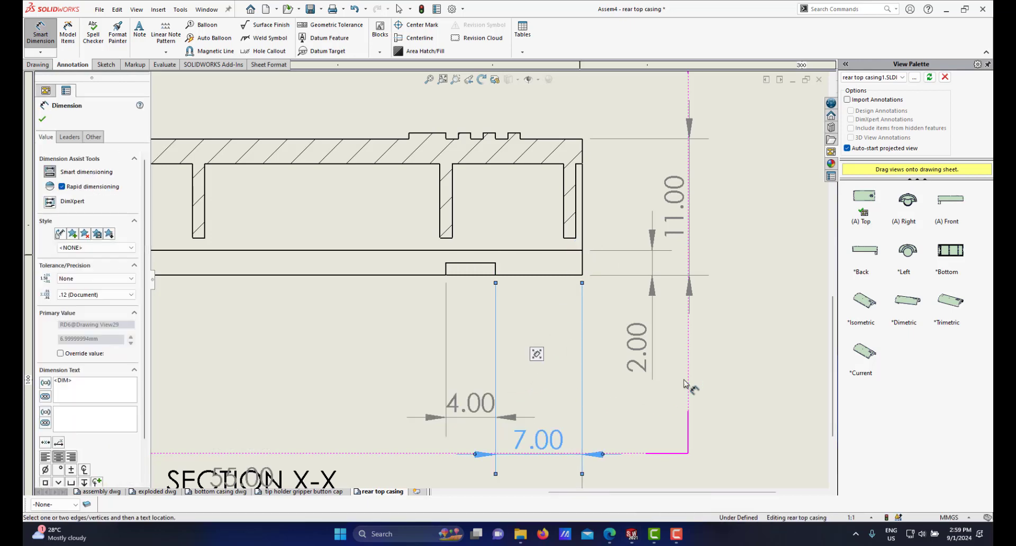
Step: Exit the dimension tool and select the tab-to-end dimension in section X-X
{"action": "scroll", "coordinate": [708, 355], "scroll_direction": "up", "scroll_amount": 4}
{"action": "right_click", "coordinate": [709, 357]}
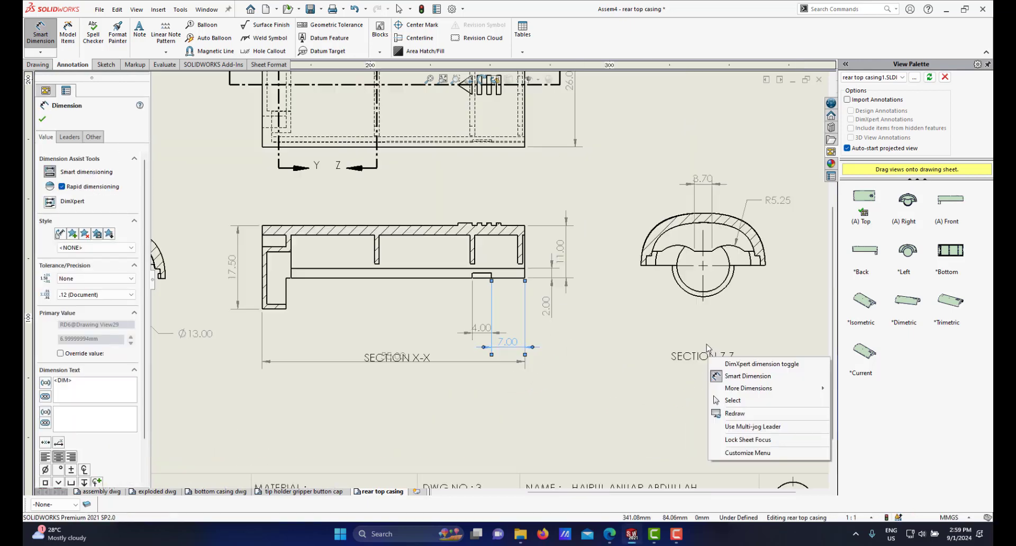
{"action": "left_click", "coordinate": [731, 400]}
{"action": "scroll", "coordinate": [489, 354], "scroll_direction": "down", "scroll_amount": 4}
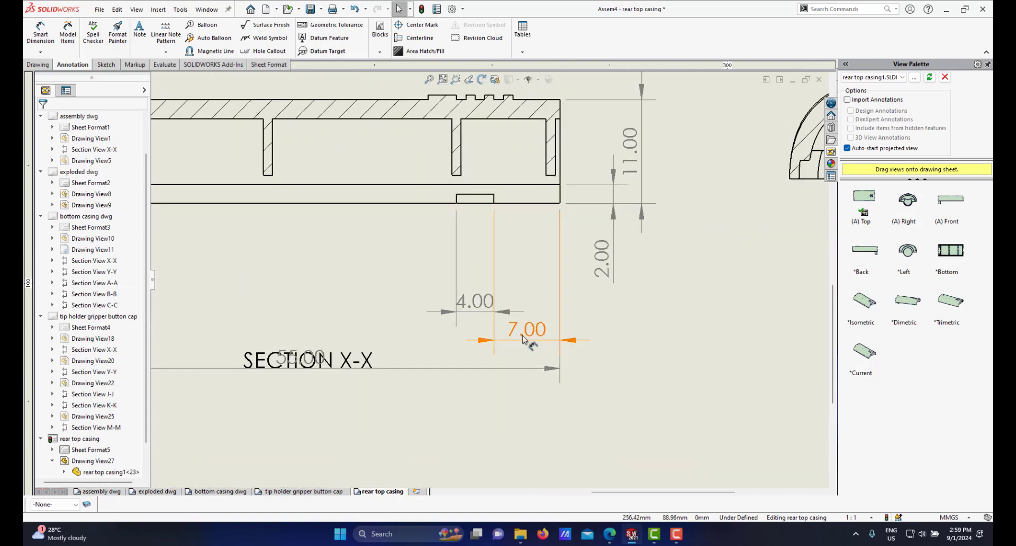
{"action": "left_click", "coordinate": [524, 311]}
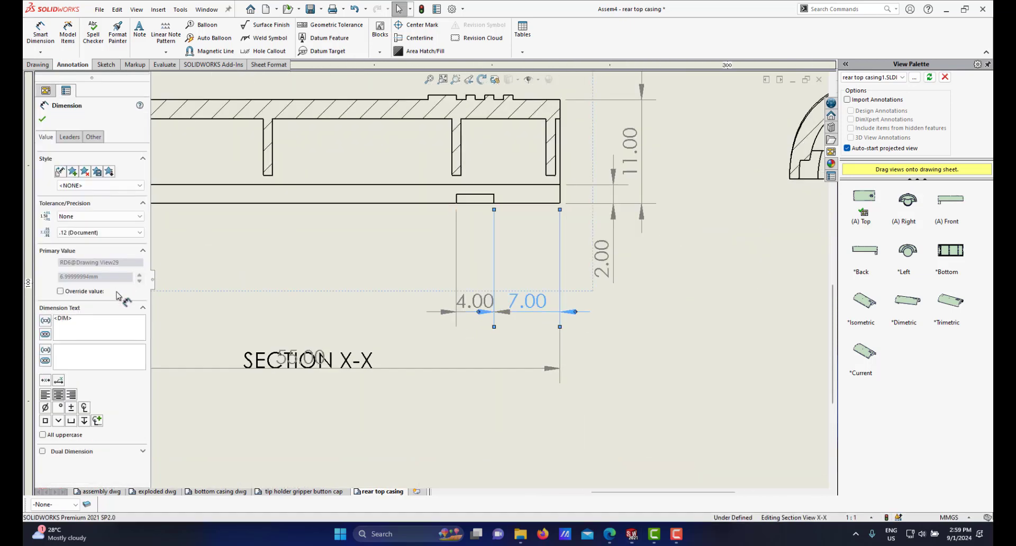
Step: Set the precision of the tab width and tab-to-end dimensions in section X-X to None
{"action": "left_click", "coordinate": [119, 233]}
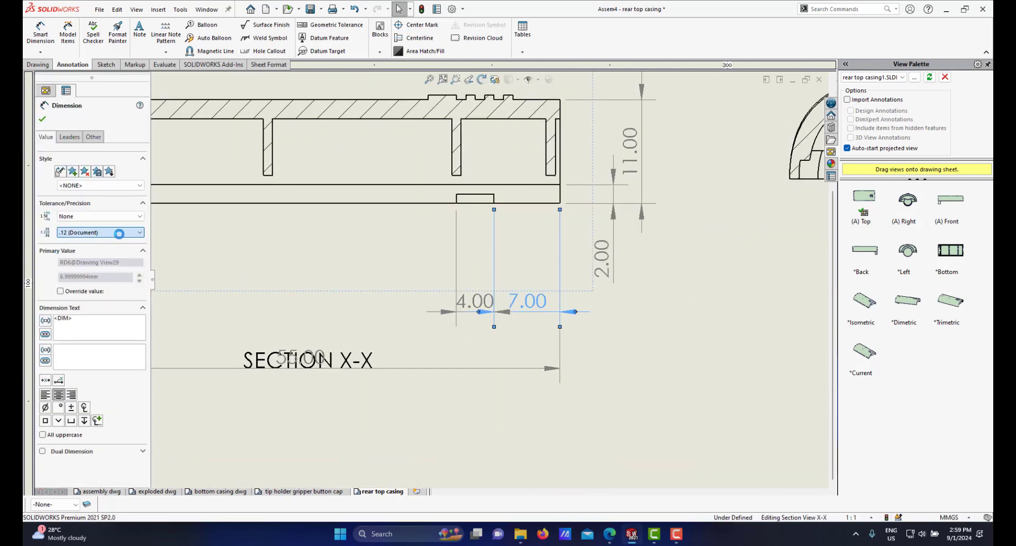
{"action": "left_click", "coordinate": [113, 242]}
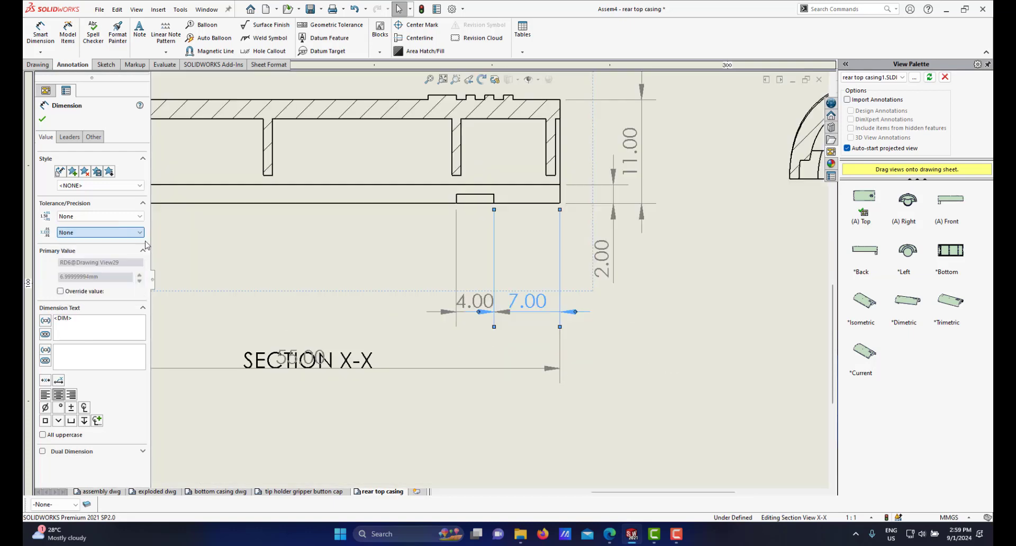
{"action": "left_click", "coordinate": [467, 306]}
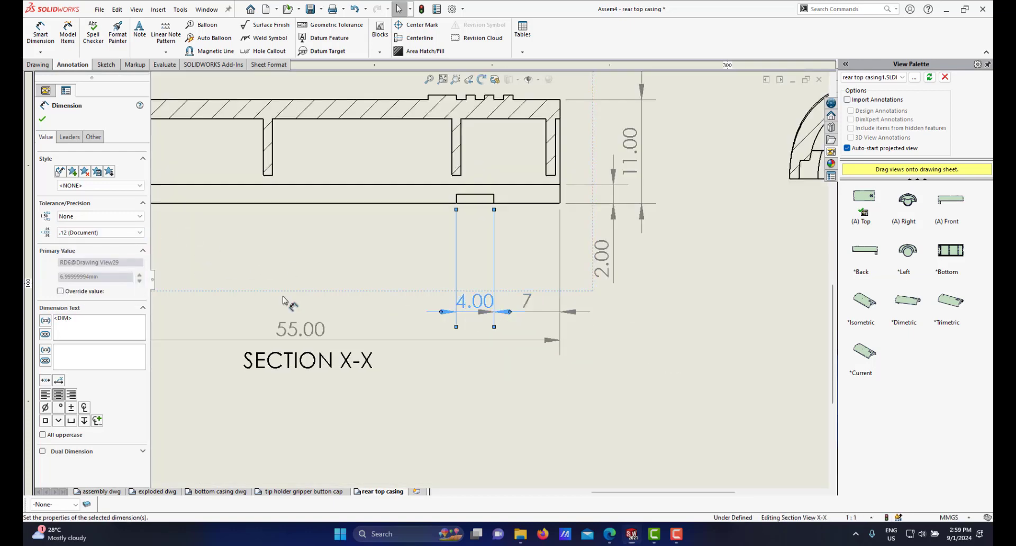
{"action": "left_click", "coordinate": [117, 236]}
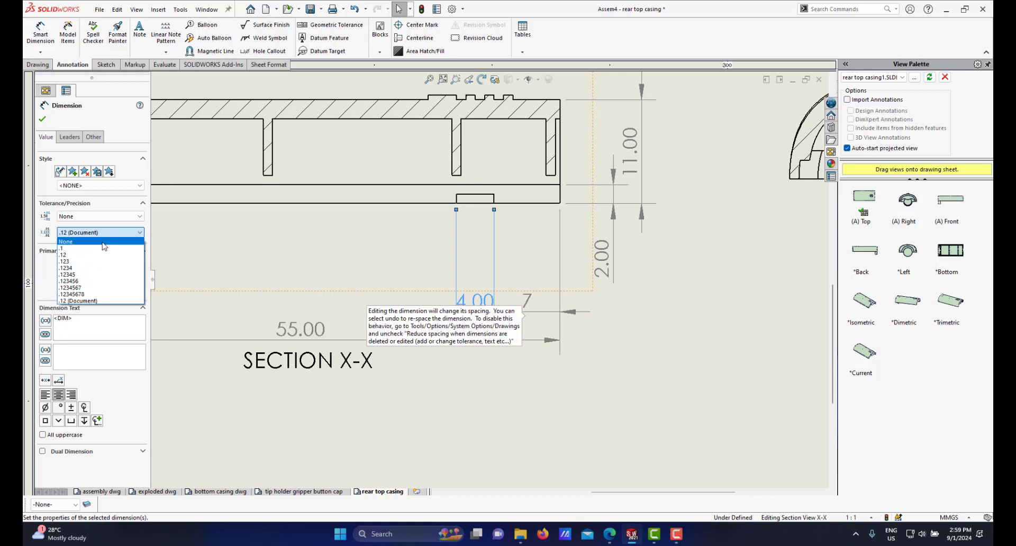
{"action": "left_click", "coordinate": [74, 242]}
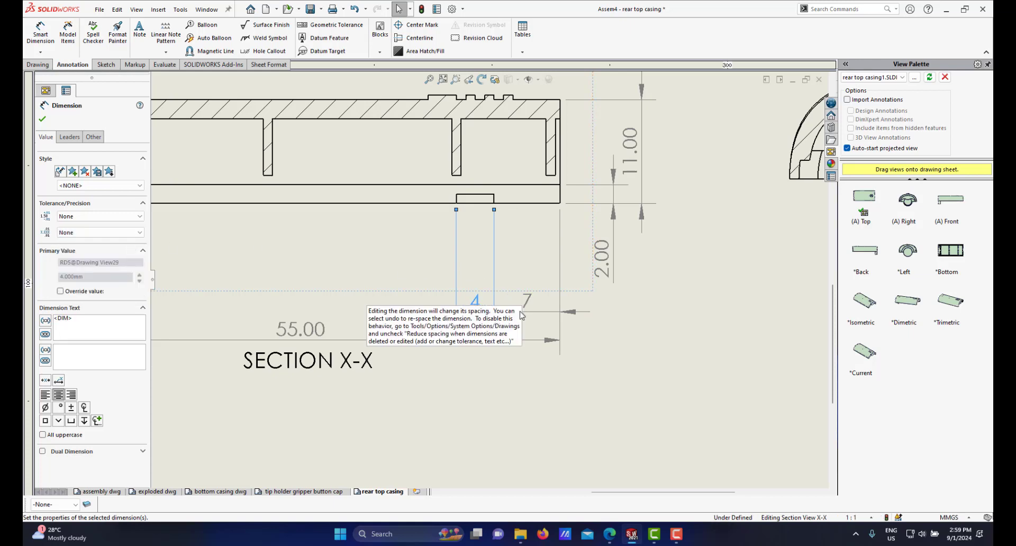
{"action": "left_click", "coordinate": [627, 348]}
Step: Move the 4 and 7 dimensions upward, closer to the bottom edge of section X-X
{"action": "scroll", "coordinate": [498, 328], "scroll_direction": "up", "scroll_amount": 3}
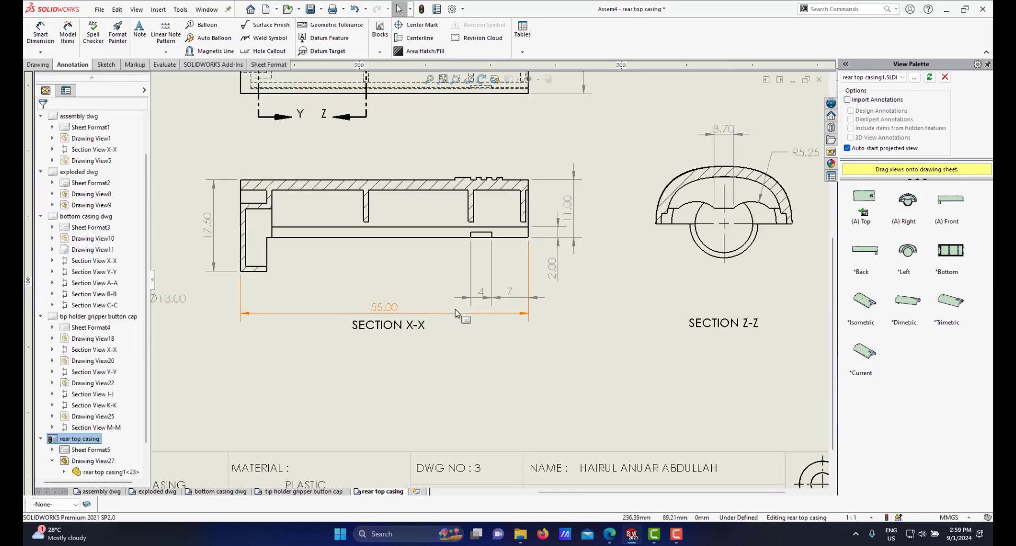
{"action": "scroll", "coordinate": [457, 310], "scroll_direction": "down", "scroll_amount": 2}
{"action": "scroll", "coordinate": [450, 317], "scroll_direction": "down", "scroll_amount": 1}
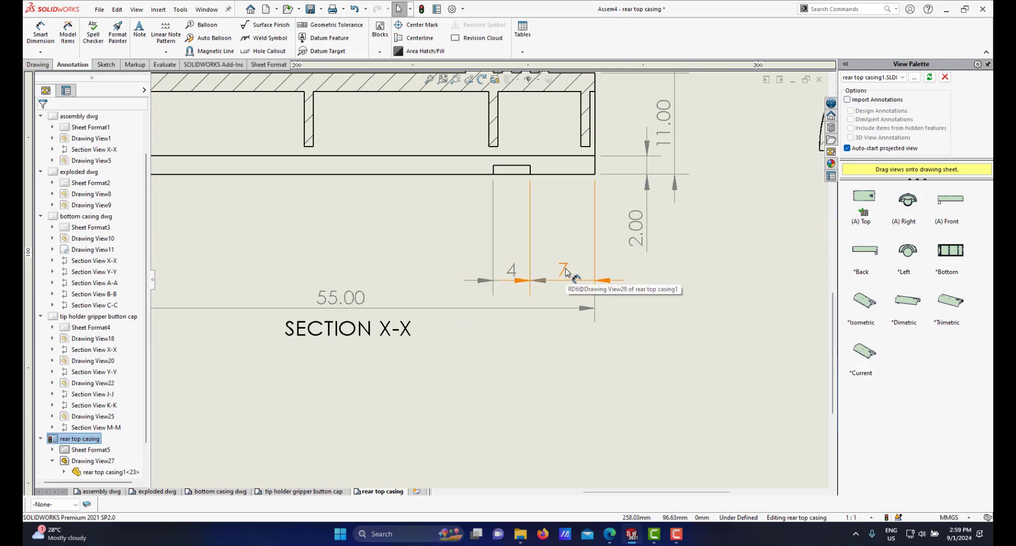
{"action": "left_click_drag", "start_coordinate": [565, 271], "coordinate": [567, 243]}
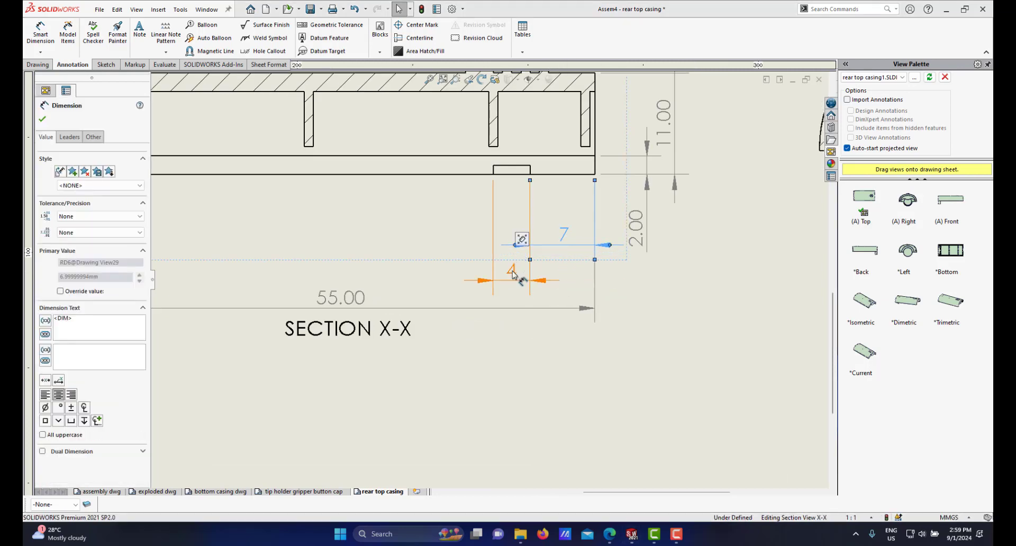
{"action": "left_click_drag", "start_coordinate": [512, 272], "coordinate": [517, 236]}
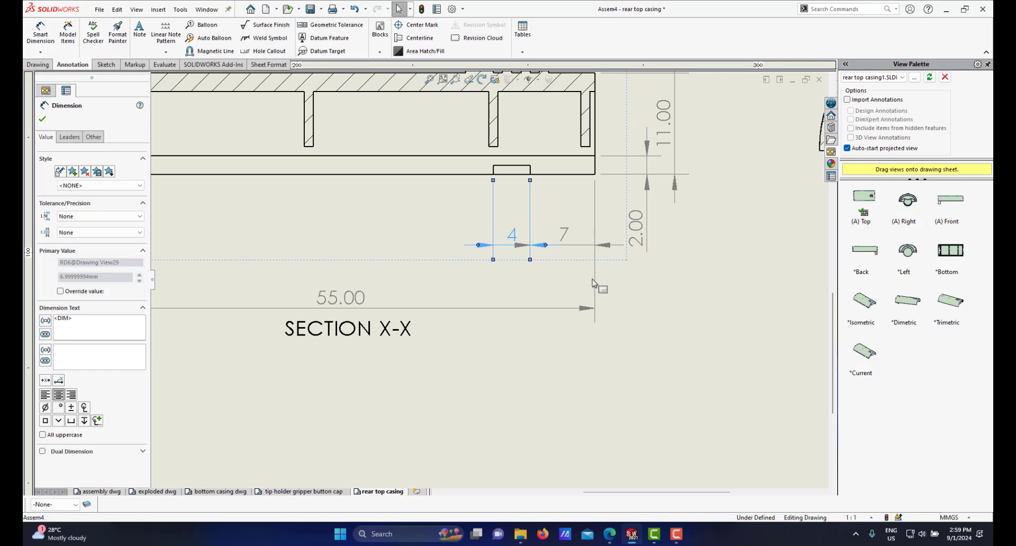
{"action": "left_click", "coordinate": [549, 263]}
Step: Reposition the 7 dimension so it lines up with the 4 dimension below section X-X
{"action": "scroll", "coordinate": [549, 264], "scroll_direction": "down", "scroll_amount": 1}
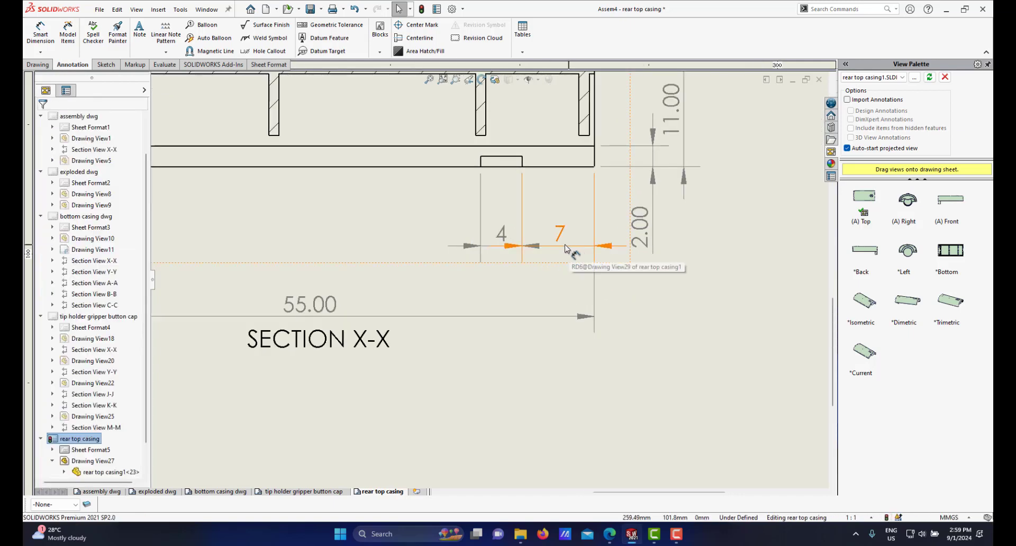
{"action": "scroll", "coordinate": [574, 257], "scroll_direction": "down", "scroll_amount": 1}
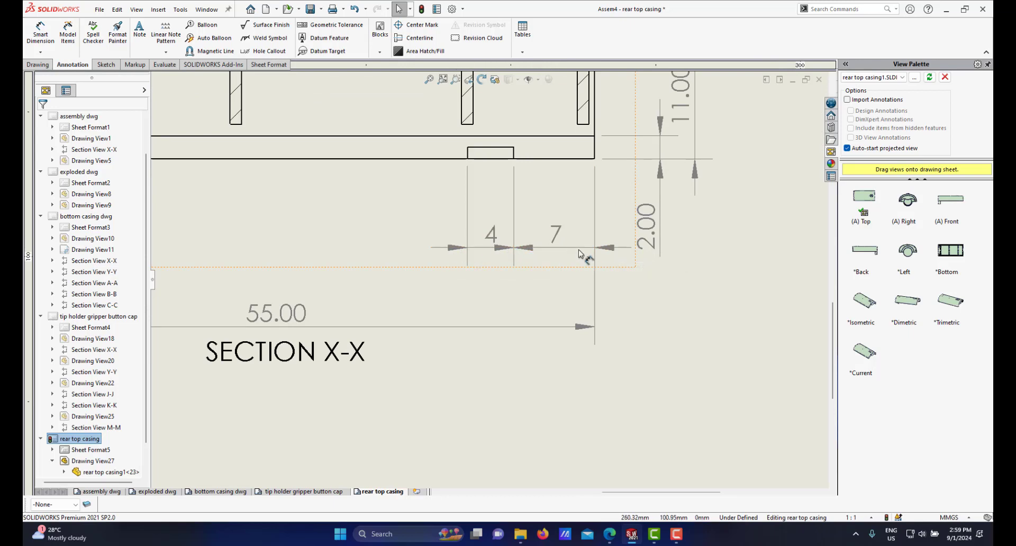
{"action": "scroll", "coordinate": [582, 253], "scroll_direction": "down", "scroll_amount": 1}
{"action": "scroll", "coordinate": [554, 253], "scroll_direction": "down", "scroll_amount": 1}
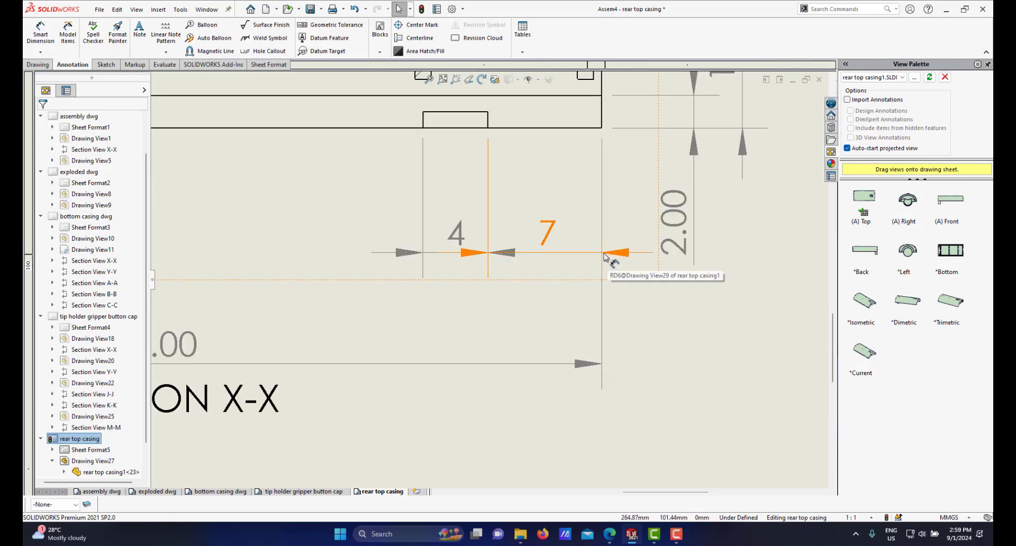
{"action": "scroll", "coordinate": [611, 256], "scroll_direction": "up", "scroll_amount": 2}
{"action": "scroll", "coordinate": [538, 265], "scroll_direction": "down", "scroll_amount": 2}
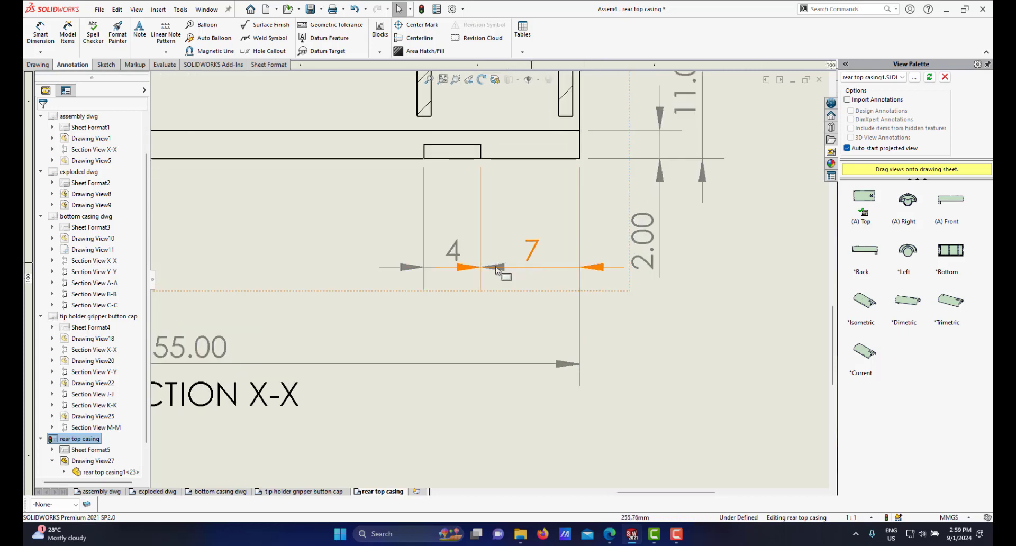
{"action": "scroll", "coordinate": [483, 272], "scroll_direction": "down", "scroll_amount": 1}
{"action": "scroll", "coordinate": [508, 281], "scroll_direction": "up", "scroll_amount": 2}
{"action": "scroll", "coordinate": [523, 279], "scroll_direction": "down", "scroll_amount": 1}
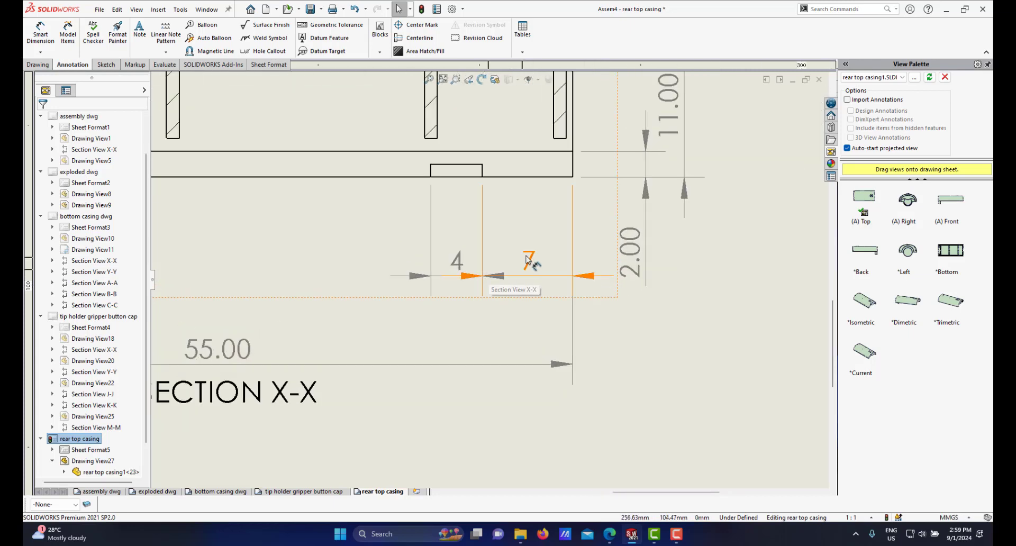
{"action": "left_click", "coordinate": [529, 261]}
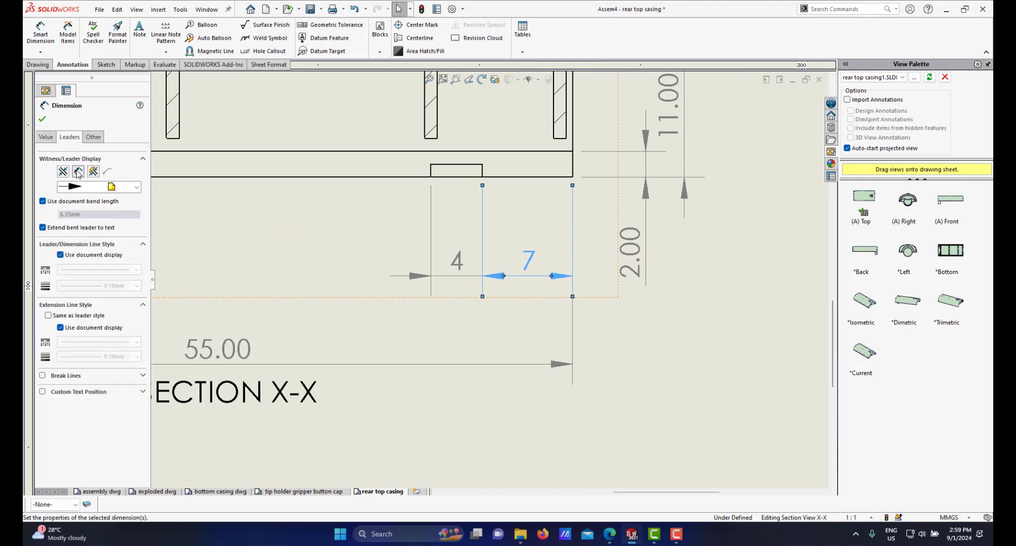
{"action": "left_click", "coordinate": [42, 119]}
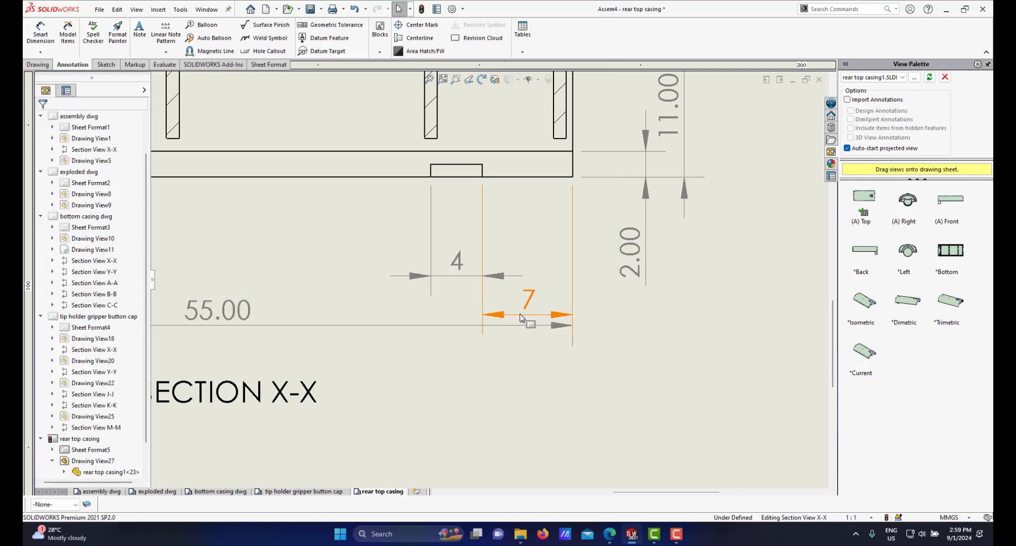
{"action": "scroll", "coordinate": [518, 320], "scroll_direction": "down", "scroll_amount": 2}
{"action": "left_click_drag", "start_coordinate": [519, 297], "coordinate": [515, 256]}
{"action": "scroll", "coordinate": [487, 281], "scroll_direction": "up", "scroll_amount": 1}
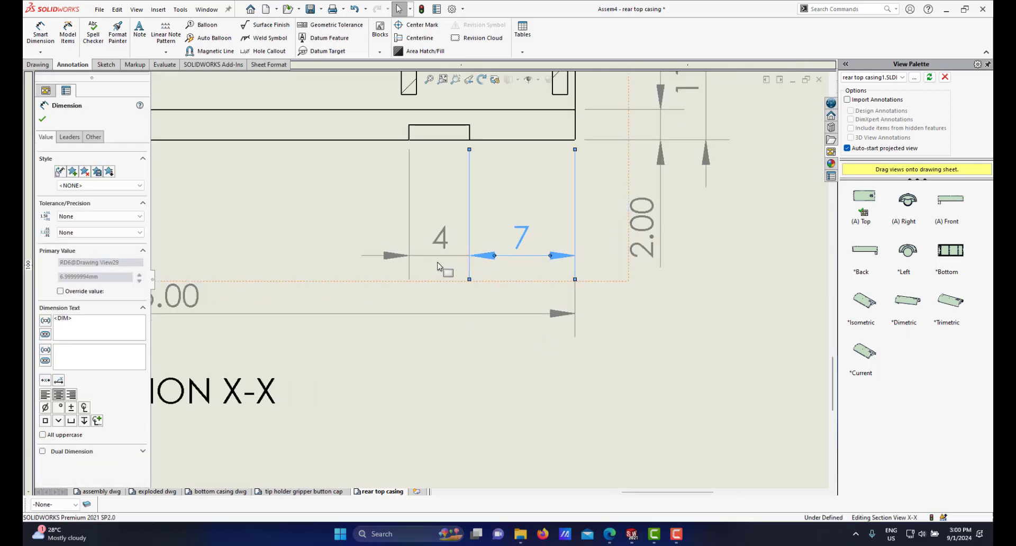
{"action": "scroll", "coordinate": [492, 278], "scroll_direction": "down", "scroll_amount": 2}
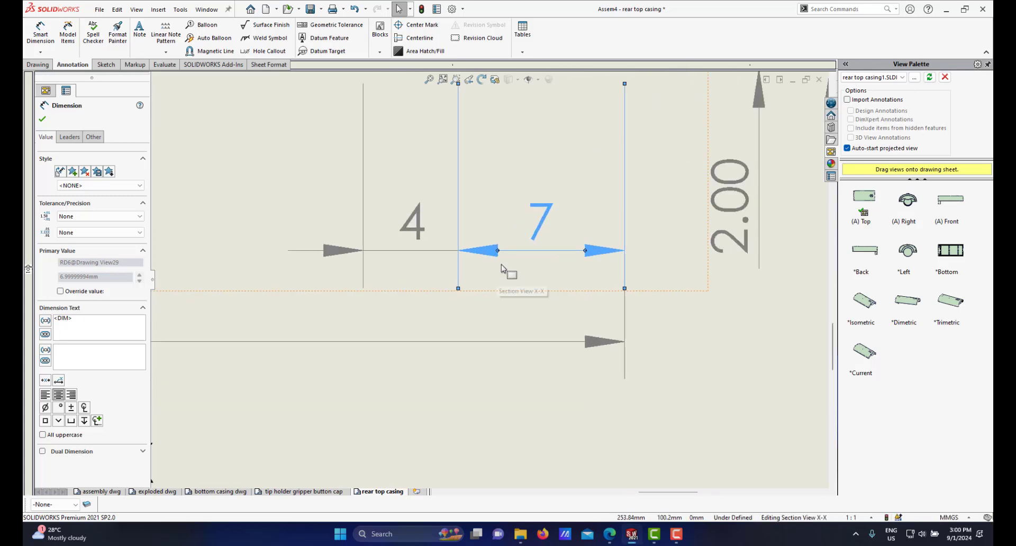
{"action": "scroll", "coordinate": [523, 253], "scroll_direction": "up", "scroll_amount": 2}
{"action": "scroll", "coordinate": [455, 279], "scroll_direction": "down", "scroll_amount": 2}
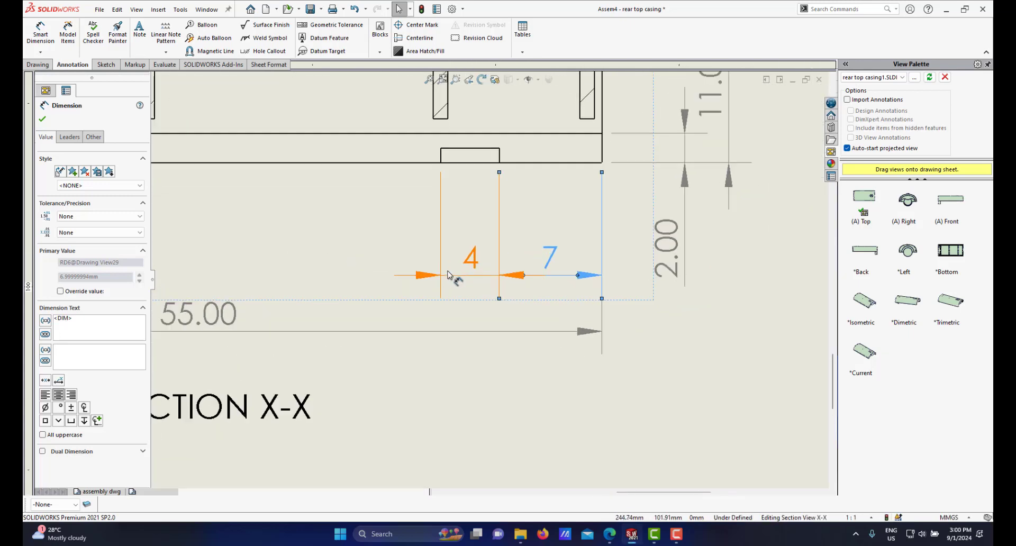
{"action": "scroll", "coordinate": [540, 283], "scroll_direction": "down", "scroll_amount": 1}
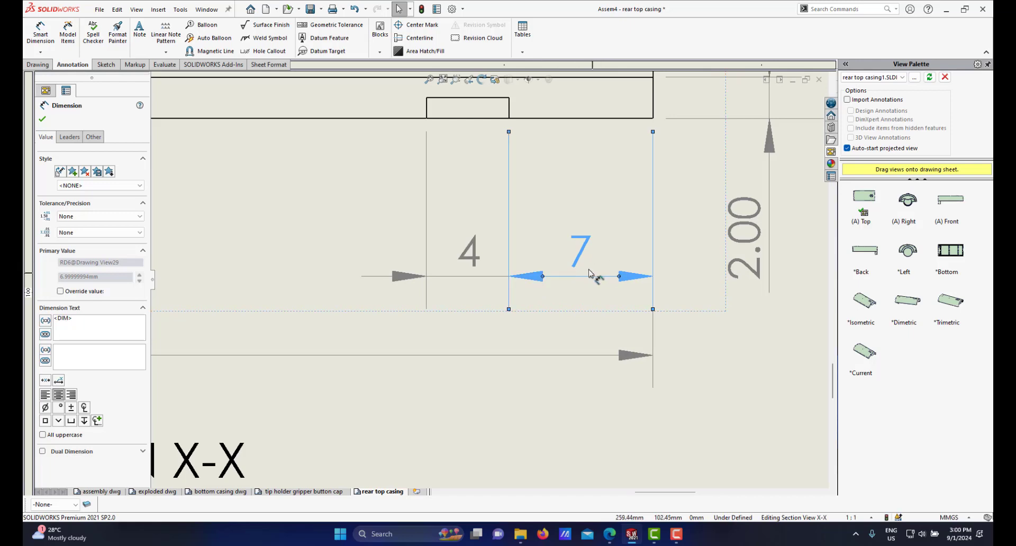
{"action": "scroll", "coordinate": [595, 274], "scroll_direction": "down", "scroll_amount": 2}
{"action": "scroll", "coordinate": [502, 292], "scroll_direction": "up", "scroll_amount": 2}
{"action": "scroll", "coordinate": [457, 280], "scroll_direction": "down", "scroll_amount": 1}
{"action": "scroll", "coordinate": [582, 283], "scroll_direction": "up", "scroll_amount": 2}
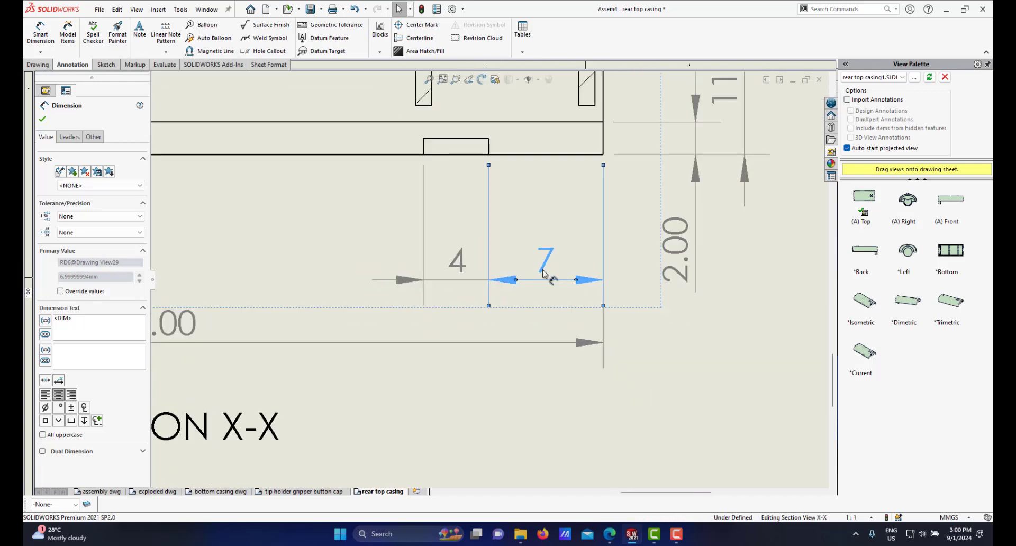
{"action": "scroll", "coordinate": [545, 275], "scroll_direction": "down", "scroll_amount": 1}
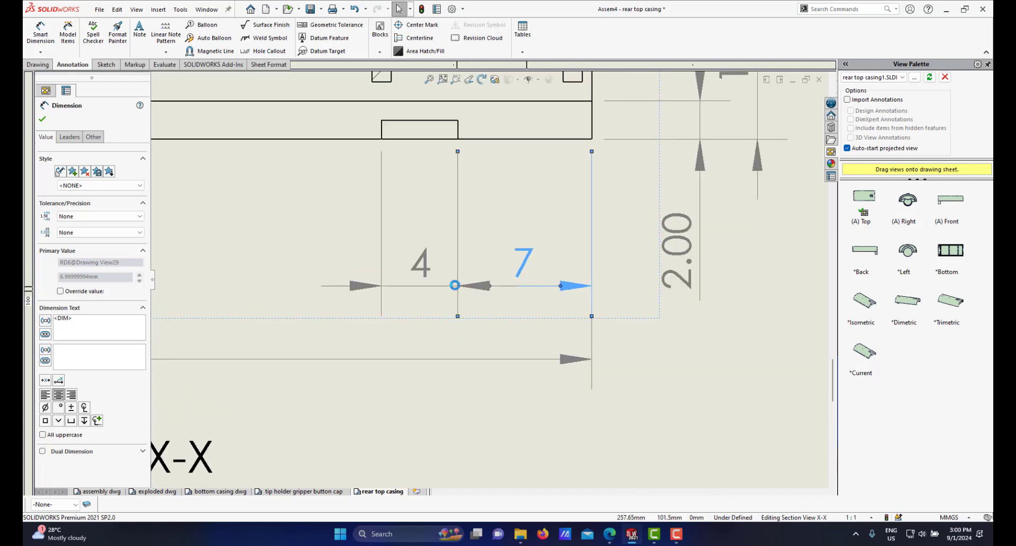
{"action": "scroll", "coordinate": [460, 289], "scroll_direction": "down", "scroll_amount": 1}
{"action": "scroll", "coordinate": [472, 289], "scroll_direction": "up", "scroll_amount": 3}
{"action": "scroll", "coordinate": [466, 293], "scroll_direction": "up", "scroll_amount": 3}
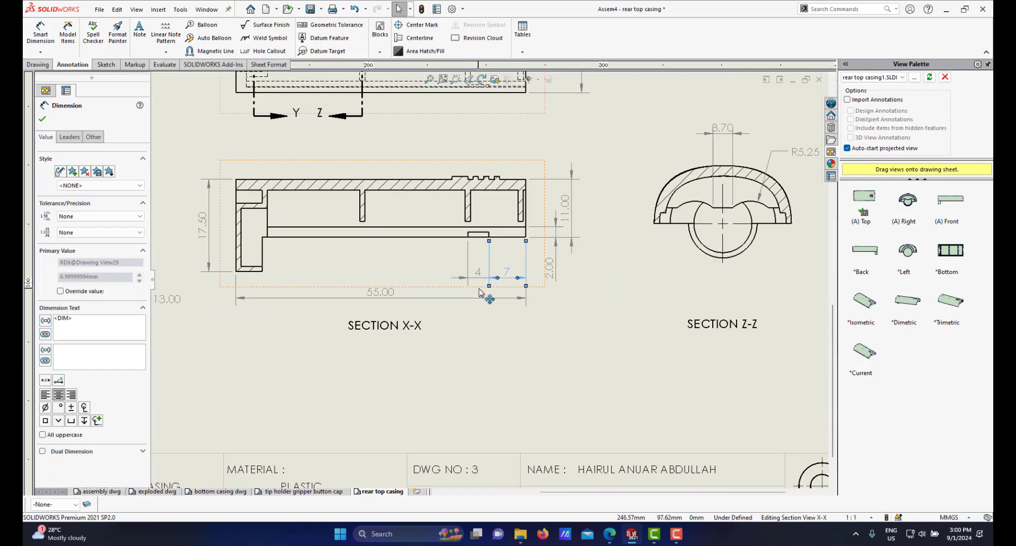
{"action": "scroll", "coordinate": [481, 292], "scroll_direction": "down", "scroll_amount": 3}
{"action": "scroll", "coordinate": [529, 296], "scroll_direction": "up", "scroll_amount": 1}
{"action": "left_click", "coordinate": [608, 318]}
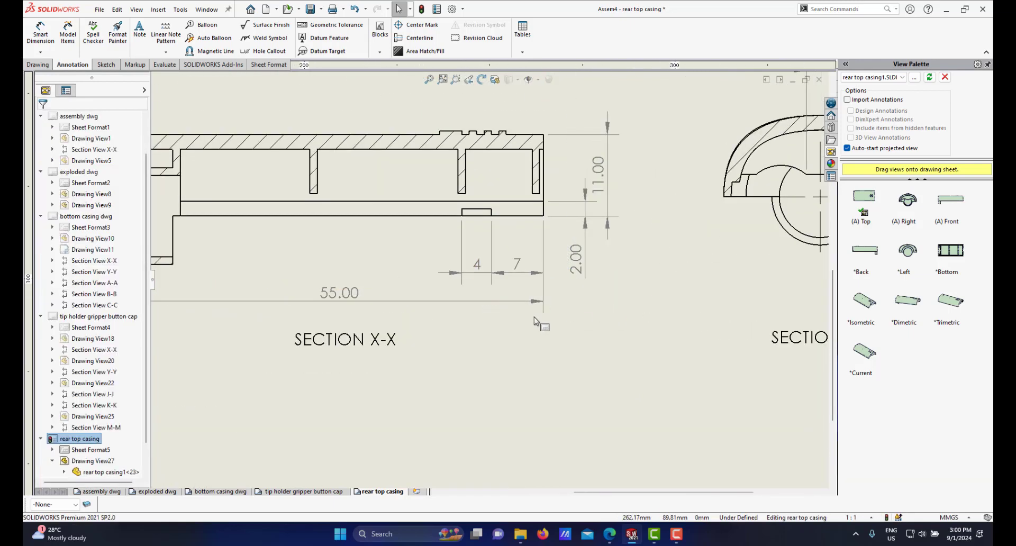
Step: Set the precision of the 2.00 and 11.00 vertical dimensions in section X-X to None
{"action": "scroll", "coordinate": [477, 302], "scroll_direction": "up", "scroll_amount": 3}
{"action": "scroll", "coordinate": [521, 278], "scroll_direction": "down", "scroll_amount": 2}
{"action": "scroll", "coordinate": [522, 278], "scroll_direction": "down", "scroll_amount": 1}
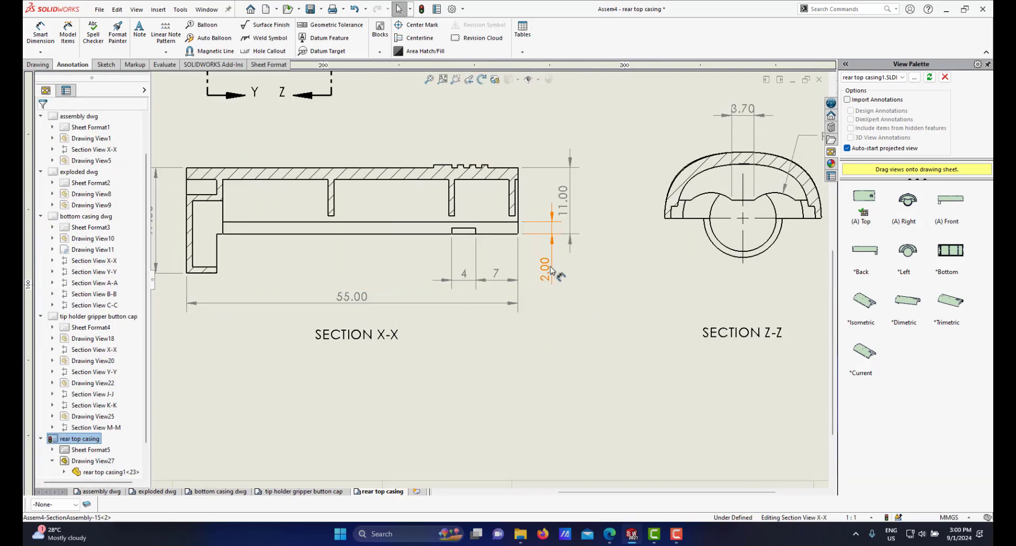
{"action": "left_click", "coordinate": [545, 269]}
{"action": "left_click", "coordinate": [101, 232]}
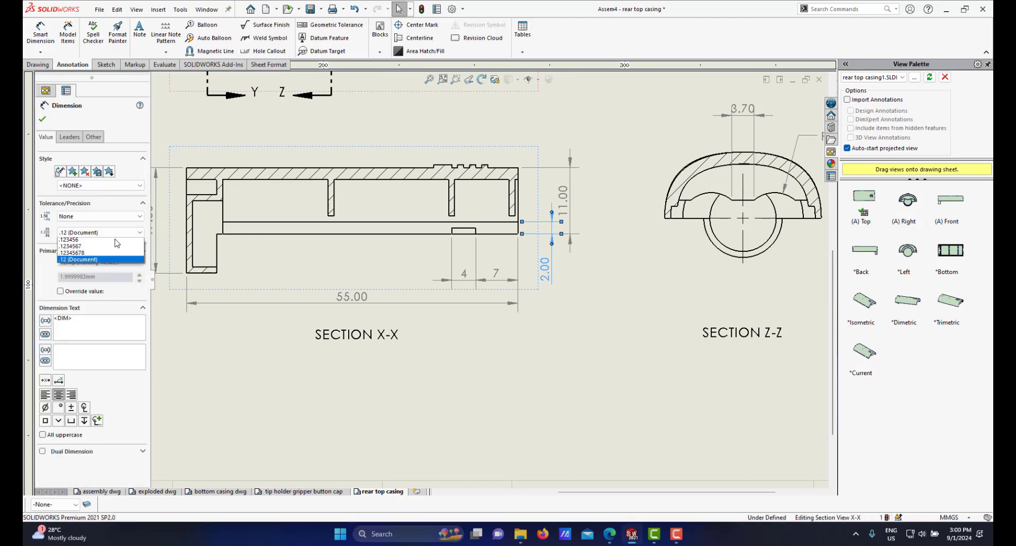
{"action": "left_click", "coordinate": [85, 242]}
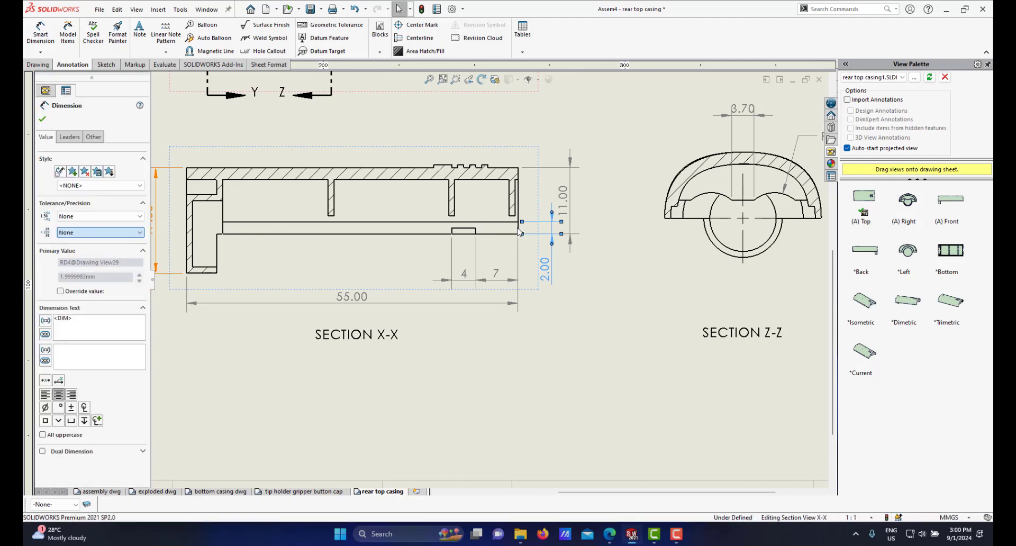
{"action": "left_click", "coordinate": [563, 199]}
{"action": "left_click", "coordinate": [100, 233]}
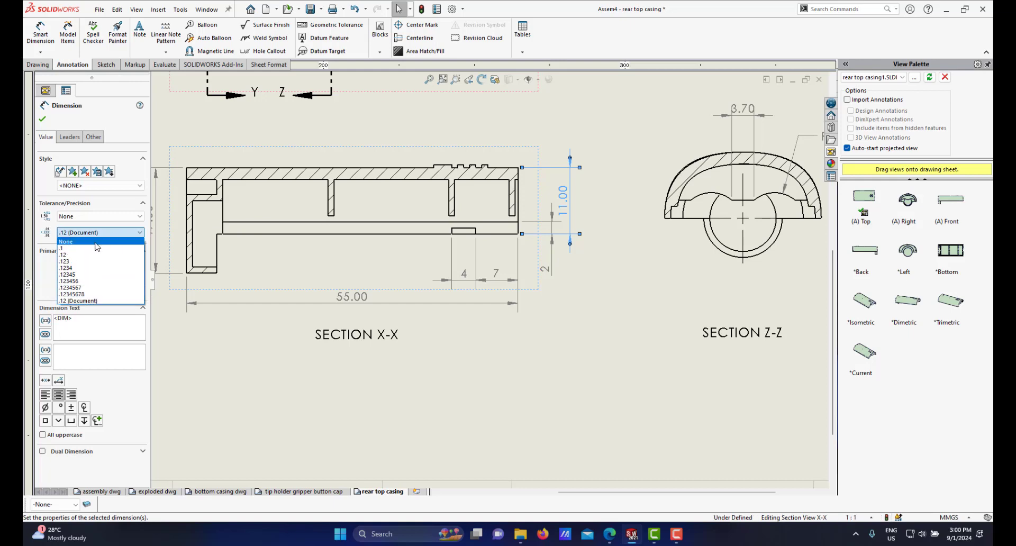
{"action": "left_click", "coordinate": [97, 246]}
Step: Set the 17.50 height dimension to one decimal place and the 55.00 length dimension to None precision
{"action": "scroll", "coordinate": [370, 238], "scroll_direction": "up", "scroll_amount": 2}
{"action": "scroll", "coordinate": [298, 249], "scroll_direction": "down", "scroll_amount": 3}
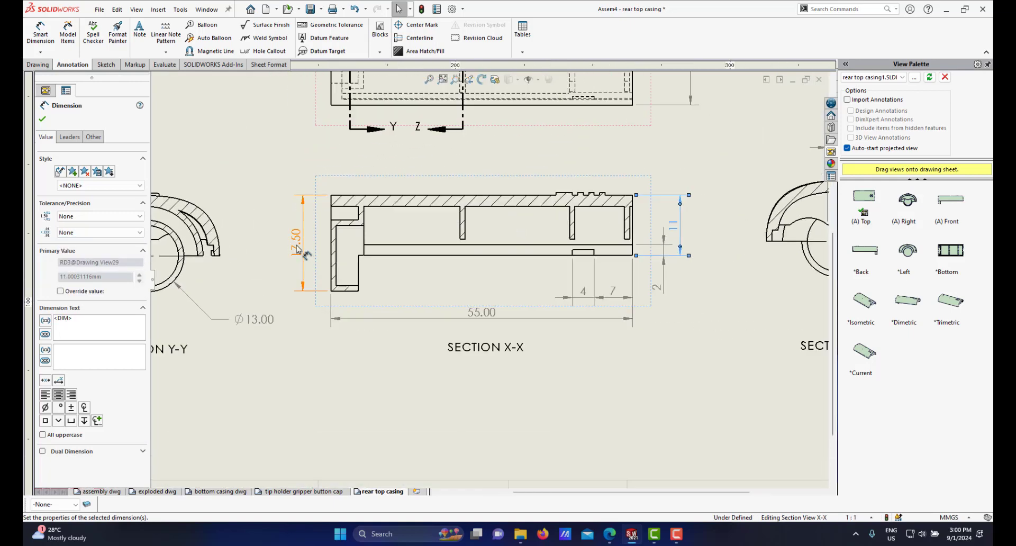
{"action": "left_click", "coordinate": [298, 249]}
{"action": "left_click", "coordinate": [131, 235]}
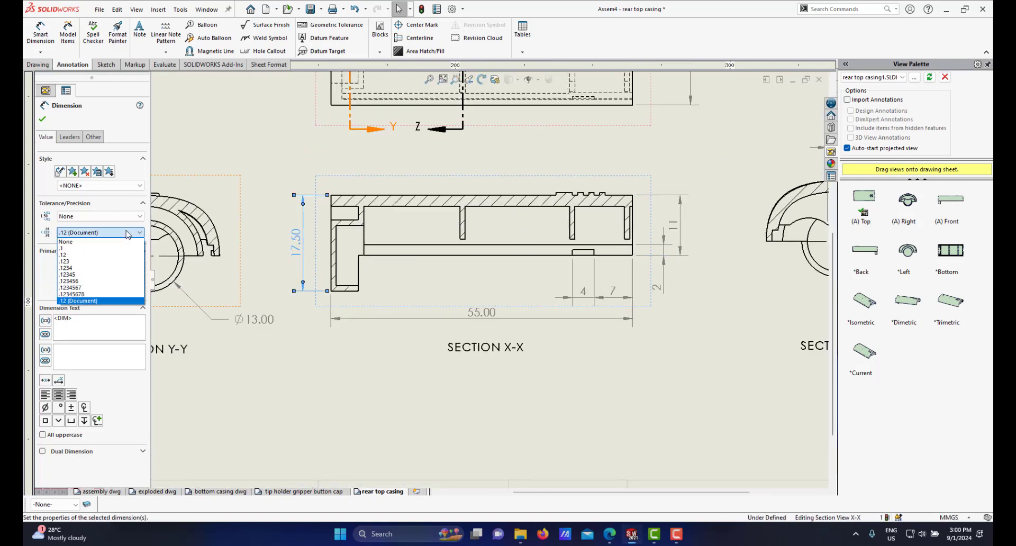
{"action": "left_click", "coordinate": [100, 253]}
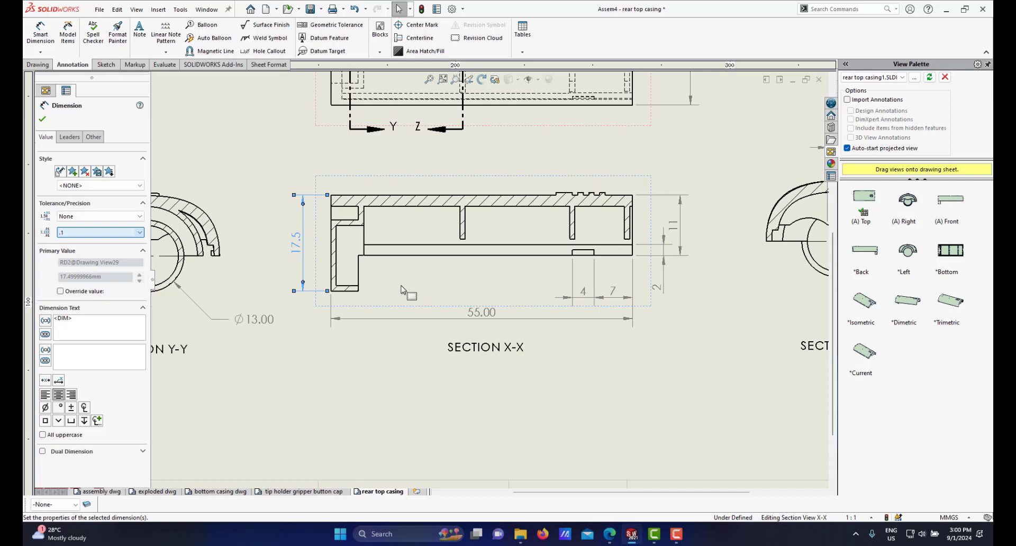
{"action": "left_click", "coordinate": [459, 318]}
{"action": "left_click", "coordinate": [106, 233]}
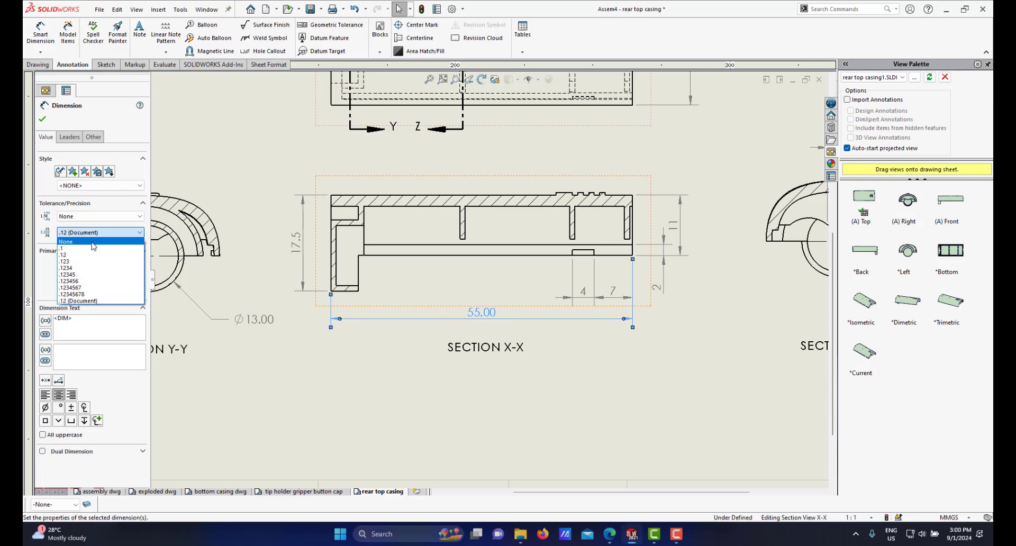
{"action": "left_click", "coordinate": [93, 242]}
Step: Set the 3.70 width dimension in section Z-Z to one decimal place precision
{"action": "scroll", "coordinate": [476, 263], "scroll_direction": "up", "scroll_amount": 3}
{"action": "scroll", "coordinate": [481, 262], "scroll_direction": "down", "scroll_amount": 2}
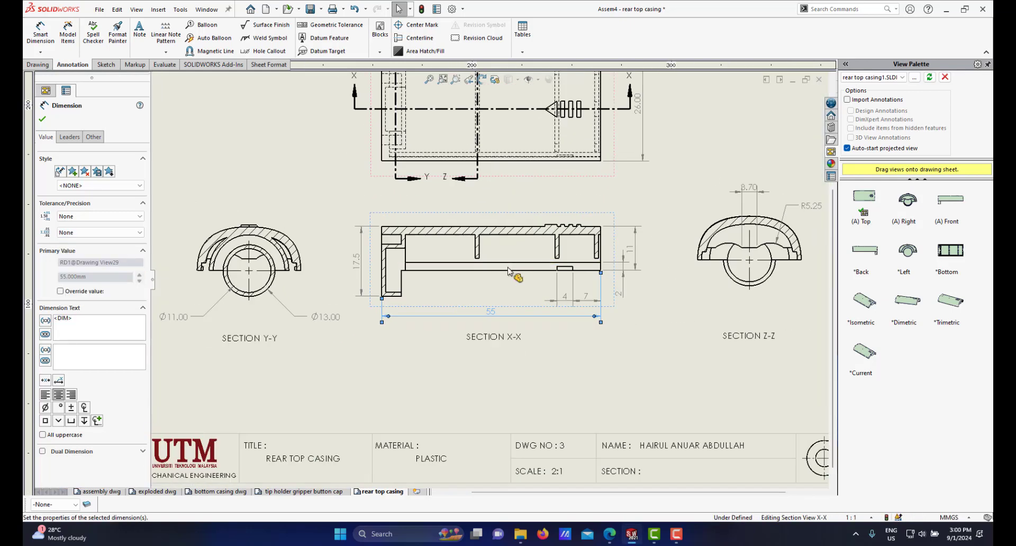
{"action": "scroll", "coordinate": [508, 272], "scroll_direction": "up", "scroll_amount": 3}
{"action": "scroll", "coordinate": [629, 265], "scroll_direction": "down", "scroll_amount": 4}
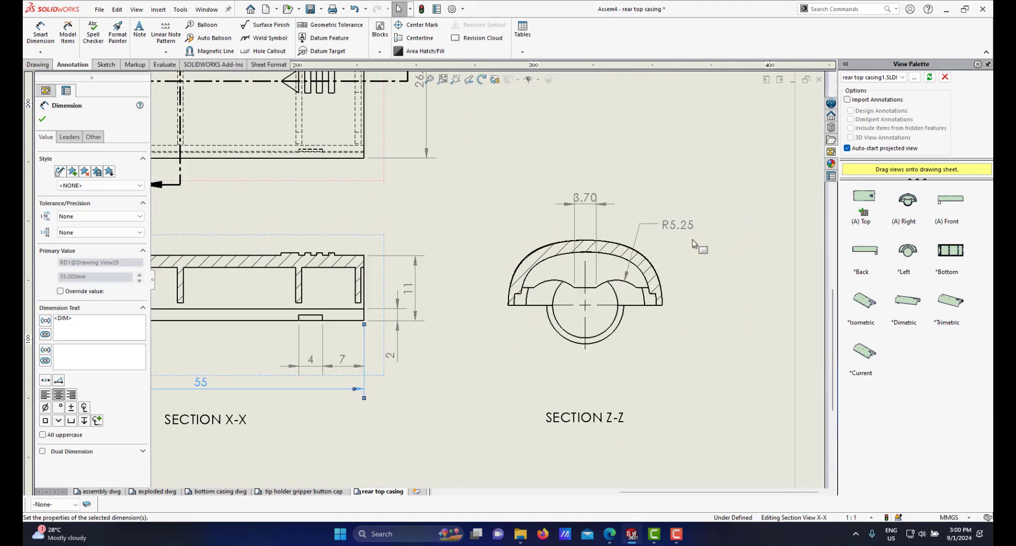
{"action": "scroll", "coordinate": [694, 243], "scroll_direction": "down", "scroll_amount": 1}
{"action": "left_click_drag", "start_coordinate": [662, 243], "coordinate": [657, 248]}
{"action": "left_click", "coordinate": [538, 197]}
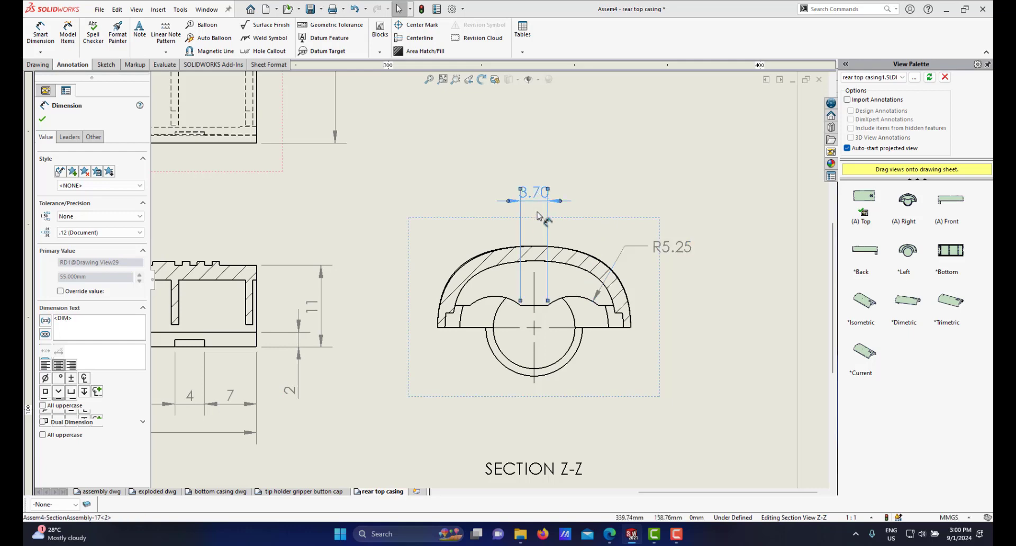
{"action": "left_click_drag", "start_coordinate": [539, 215], "coordinate": [538, 214]}
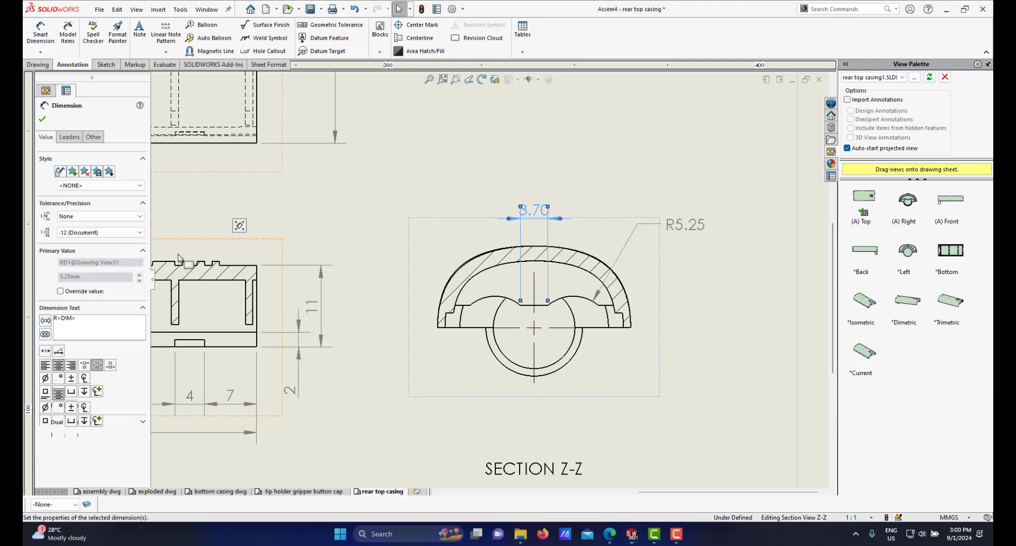
{"action": "left_click", "coordinate": [126, 233]}
{"action": "left_click", "coordinate": [64, 249]}
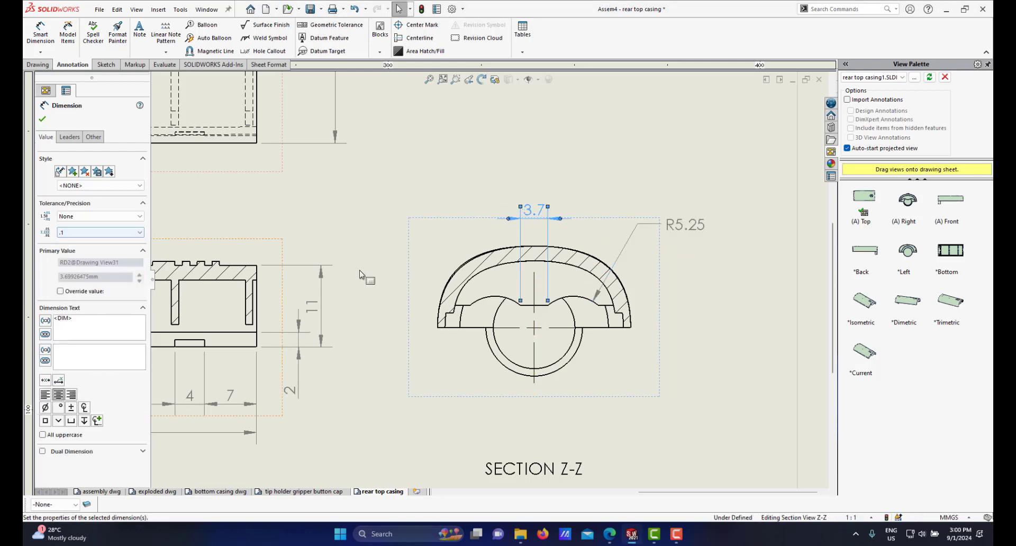
{"action": "scroll", "coordinate": [487, 278], "scroll_direction": "up", "scroll_amount": 2}
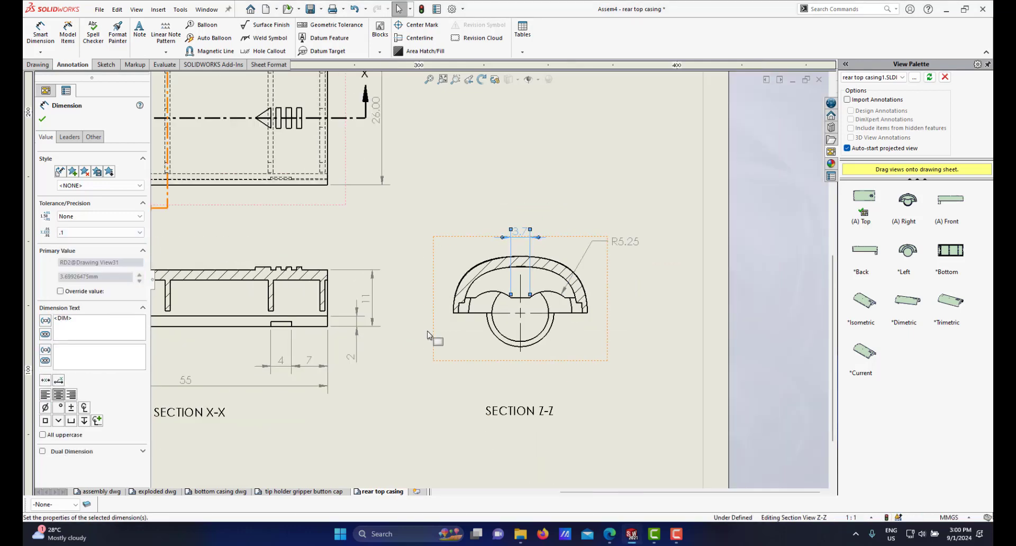
{"action": "left_click", "coordinate": [111, 233]}
{"action": "left_click", "coordinate": [92, 256]}
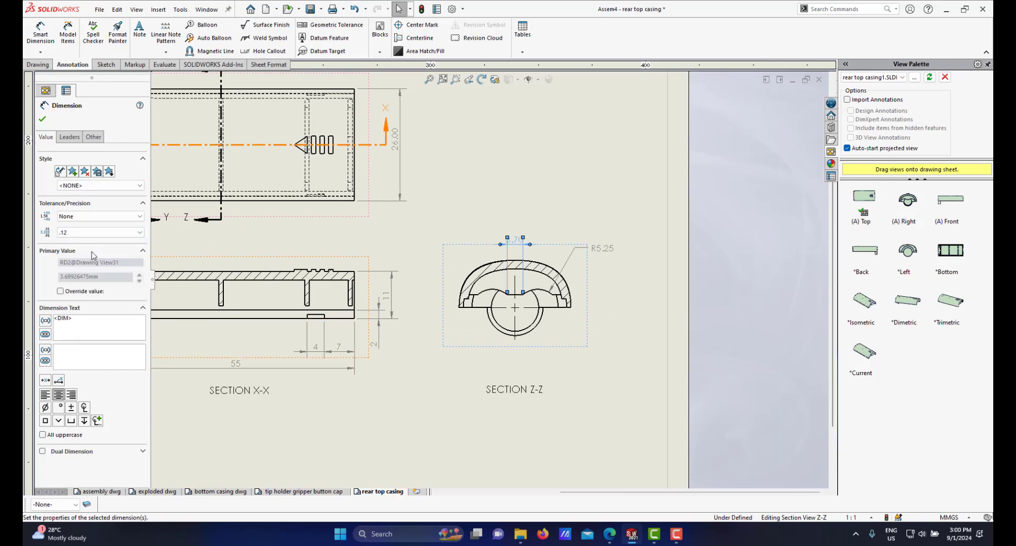
{"action": "left_click", "coordinate": [99, 233]}
{"action": "left_click", "coordinate": [74, 248]}
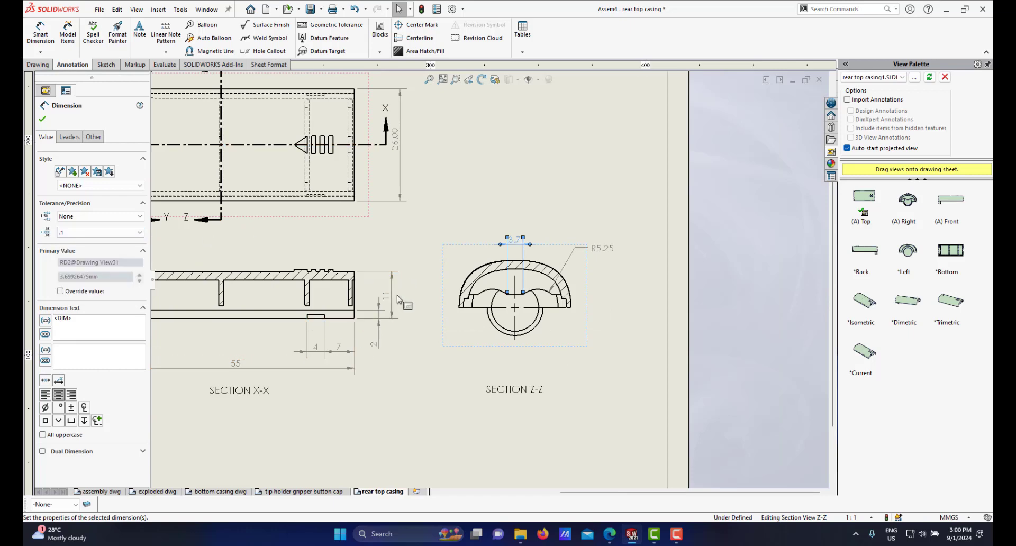
Step: Set the 26.00 width dimension in the top view to None precision
{"action": "scroll", "coordinate": [403, 302], "scroll_direction": "up", "scroll_amount": 2}
{"action": "scroll", "coordinate": [402, 249], "scroll_direction": "down", "scroll_amount": 1}
{"action": "scroll", "coordinate": [451, 202], "scroll_direction": "down", "scroll_amount": 2}
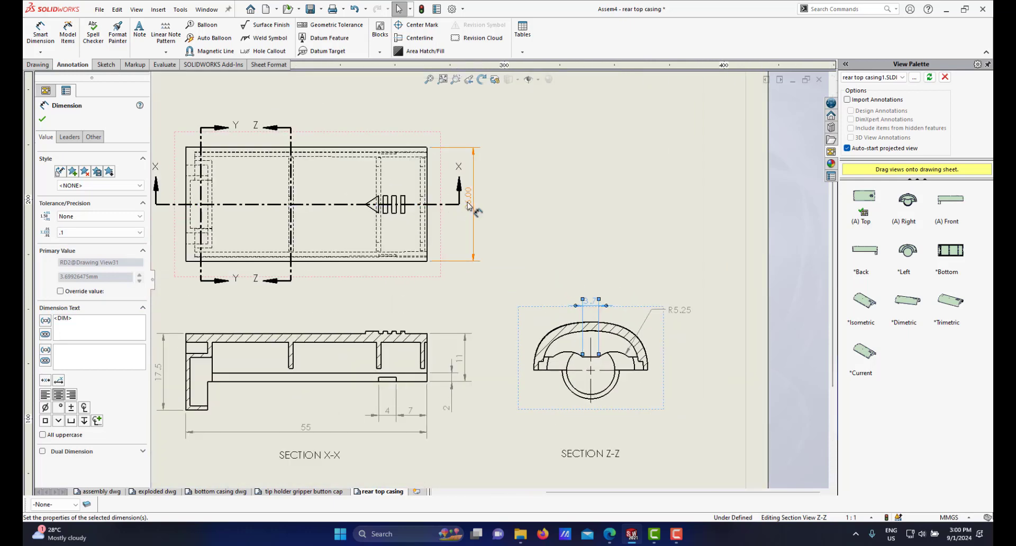
{"action": "left_click", "coordinate": [467, 204]}
{"action": "left_click", "coordinate": [96, 233]}
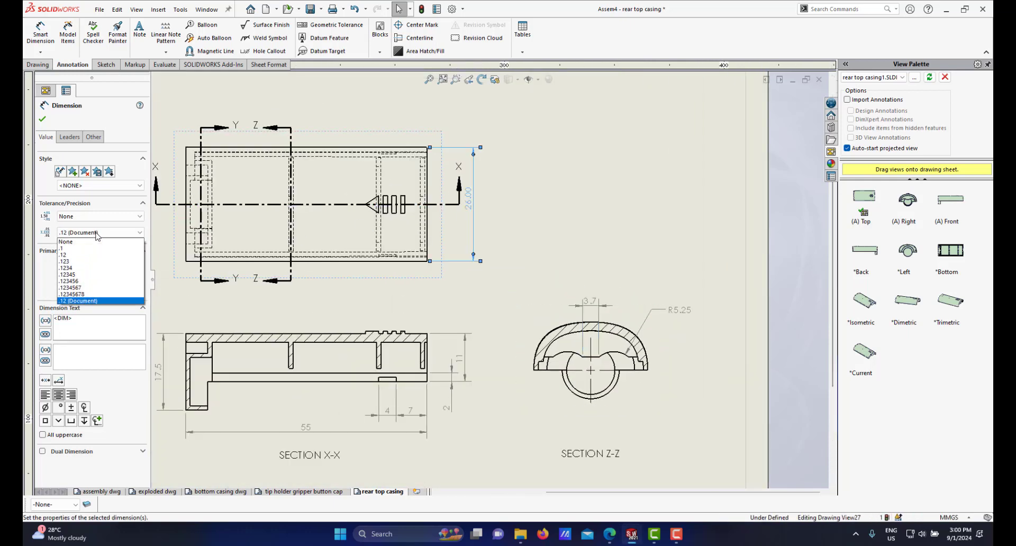
{"action": "left_click", "coordinate": [93, 242]}
Step: Set both diameter dimensions in section Y-Y, Ø13.00 and Ø11.00, to None precision
{"action": "scroll", "coordinate": [371, 275], "scroll_direction": "up", "scroll_amount": 2}
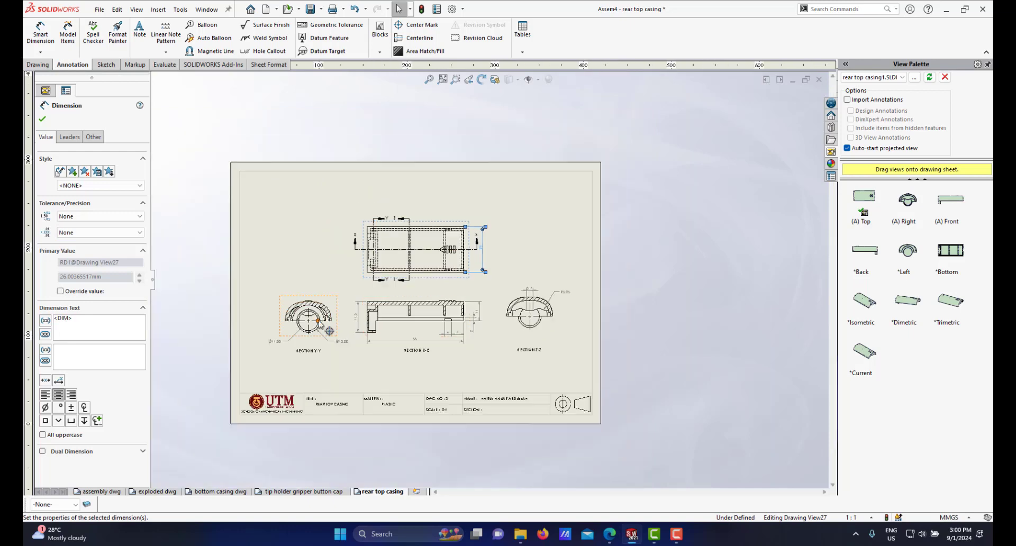
{"action": "scroll", "coordinate": [439, 343], "scroll_direction": "down", "scroll_amount": 3}
{"action": "left_click", "coordinate": [439, 343]}
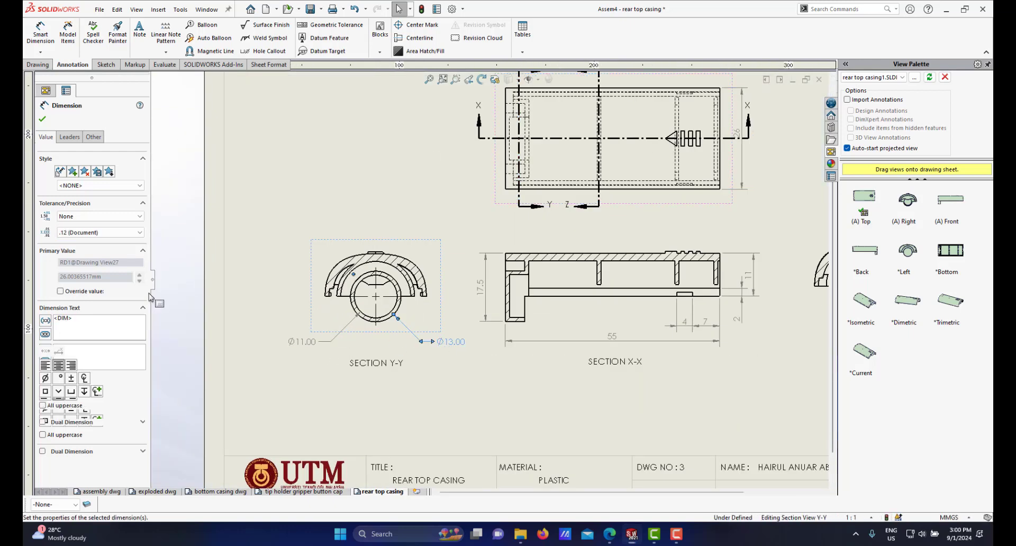
{"action": "left_click", "coordinate": [98, 233]}
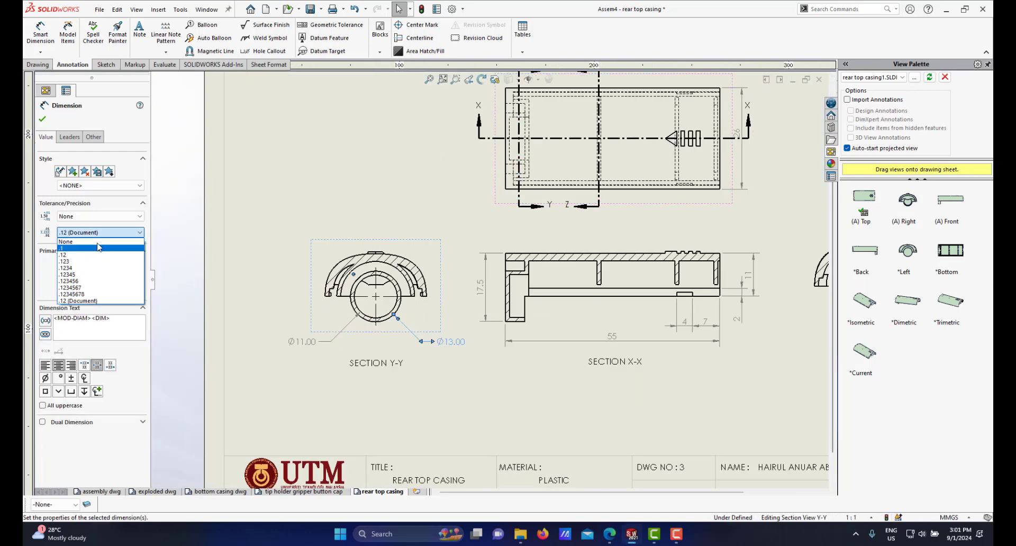
{"action": "left_click", "coordinate": [98, 248]}
{"action": "left_click", "coordinate": [300, 342]}
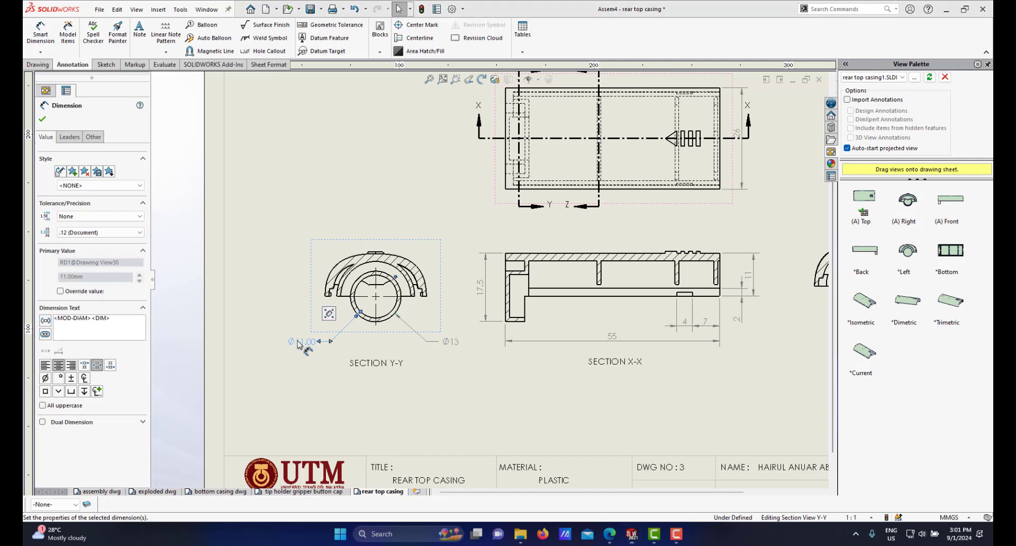
{"action": "left_click", "coordinate": [106, 233]}
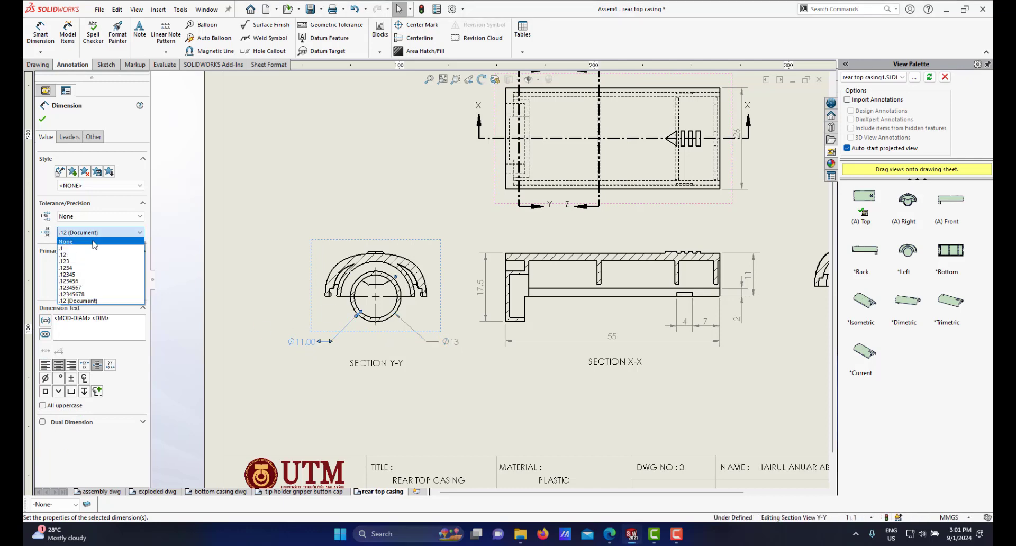
{"action": "left_click", "coordinate": [94, 242]}
Step: Move the Ø13 and Ø11 dimensions closer to the section Y-Y view
{"action": "scroll", "coordinate": [453, 337], "scroll_direction": "down", "scroll_amount": 2}
{"action": "left_click_drag", "start_coordinate": [470, 338], "coordinate": [454, 323]}
{"action": "mouse_move", "coordinate": [290, 327]}
{"action": "left_mouse_down"}
{"action": "mouse_move", "coordinate": [279, 339]}
{"action": "mouse_move", "coordinate": [302, 316]}
{"action": "mouse_move", "coordinate": [299, 324]}
{"action": "left_mouse_up"}
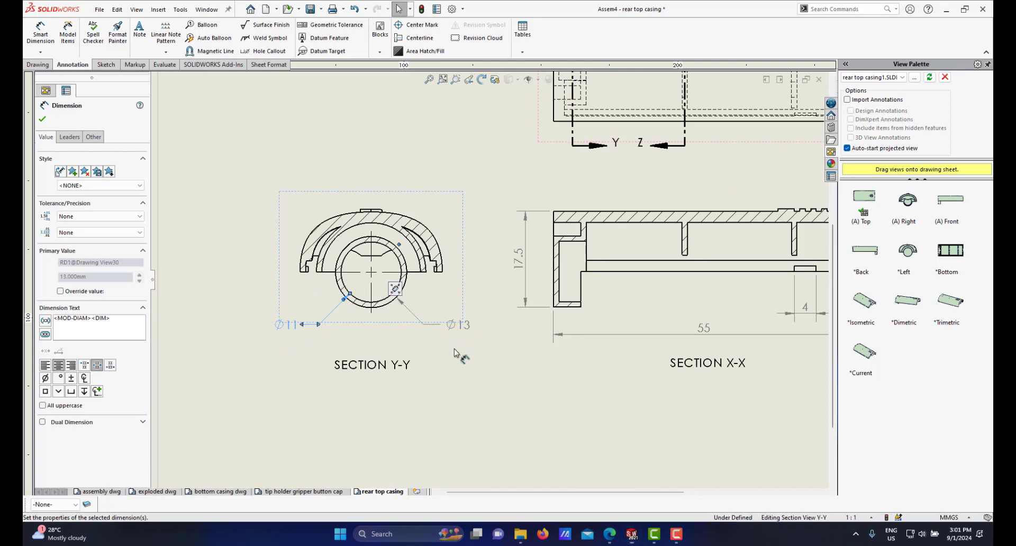
Step: Examine the drawing views and their dimensions across the sheet, zooming into section X-X
{"action": "left_click", "coordinate": [504, 346]}
{"action": "scroll", "coordinate": [506, 344], "scroll_direction": "up", "scroll_amount": 9}
{"action": "scroll", "coordinate": [534, 313], "scroll_direction": "down", "scroll_amount": 2}
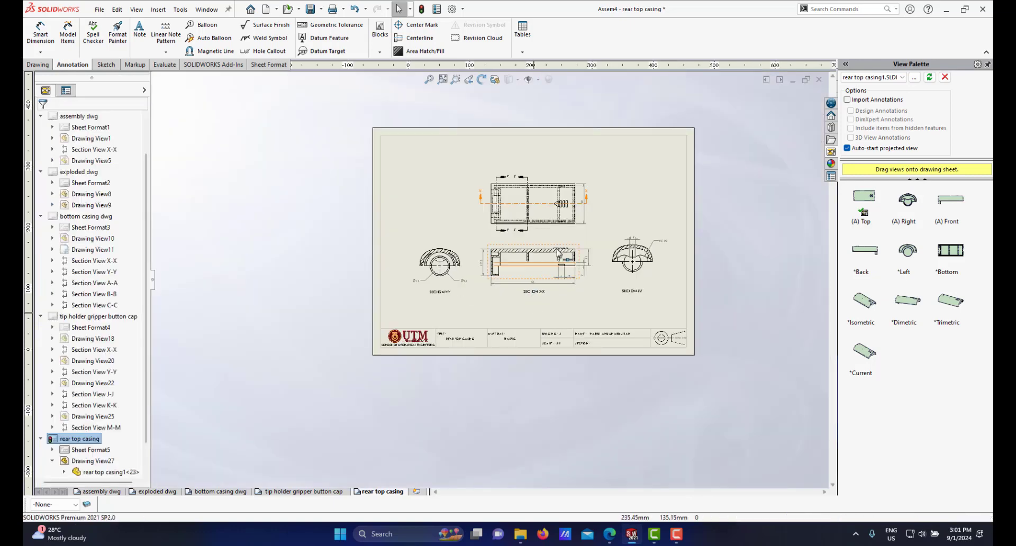
{"action": "scroll", "coordinate": [569, 246], "scroll_direction": "down", "scroll_amount": 1}
{"action": "scroll", "coordinate": [585, 233], "scroll_direction": "down", "scroll_amount": 2}
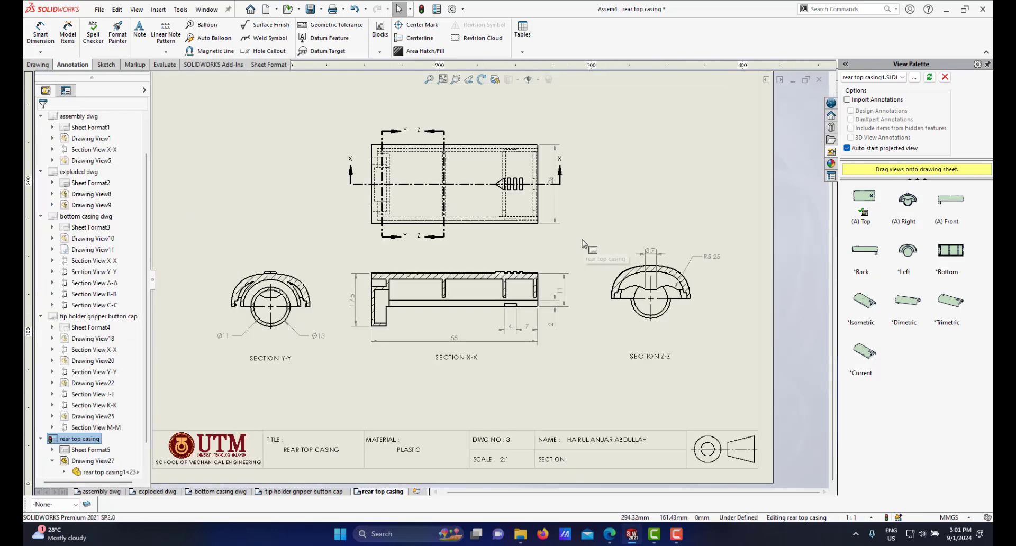
{"action": "scroll", "coordinate": [580, 245], "scroll_direction": "down", "scroll_amount": 1}
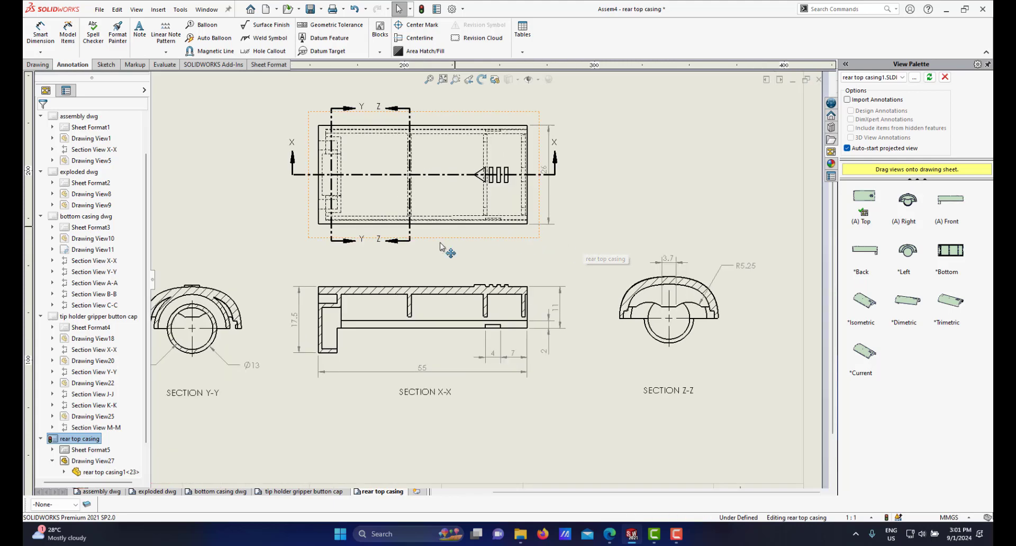
{"action": "scroll", "coordinate": [508, 251], "scroll_direction": "up", "scroll_amount": 2}
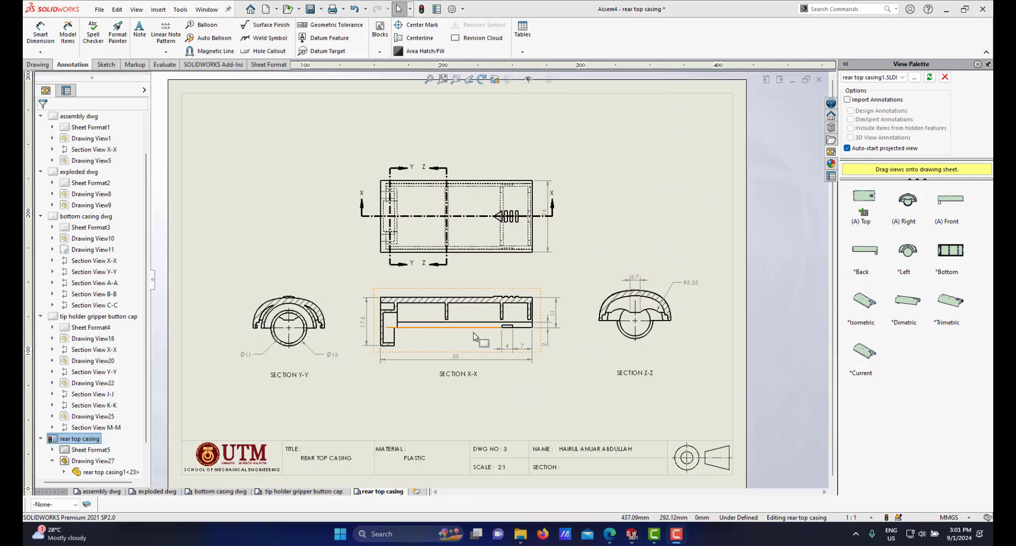
{"action": "scroll", "coordinate": [475, 335], "scroll_direction": "down", "scroll_amount": 2}
{"action": "scroll", "coordinate": [516, 320], "scroll_direction": "down", "scroll_amount": 1}
{"action": "scroll", "coordinate": [514, 313], "scroll_direction": "up", "scroll_amount": 2}
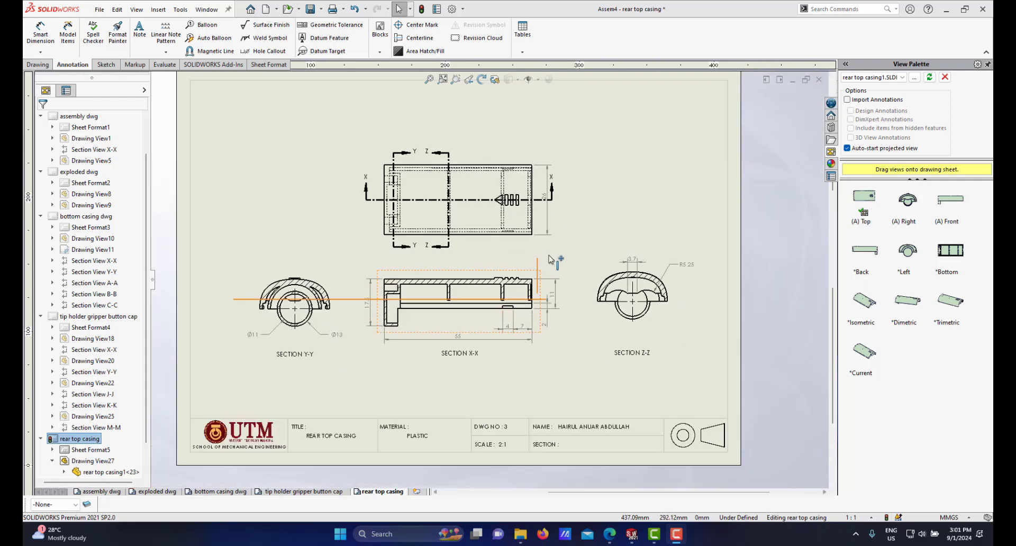
{"action": "scroll", "coordinate": [551, 262], "scroll_direction": "down", "scroll_amount": 5}
{"action": "scroll", "coordinate": [524, 289], "scroll_direction": "up", "scroll_amount": 4}
{"action": "scroll", "coordinate": [526, 275], "scroll_direction": "down", "scroll_amount": 2}
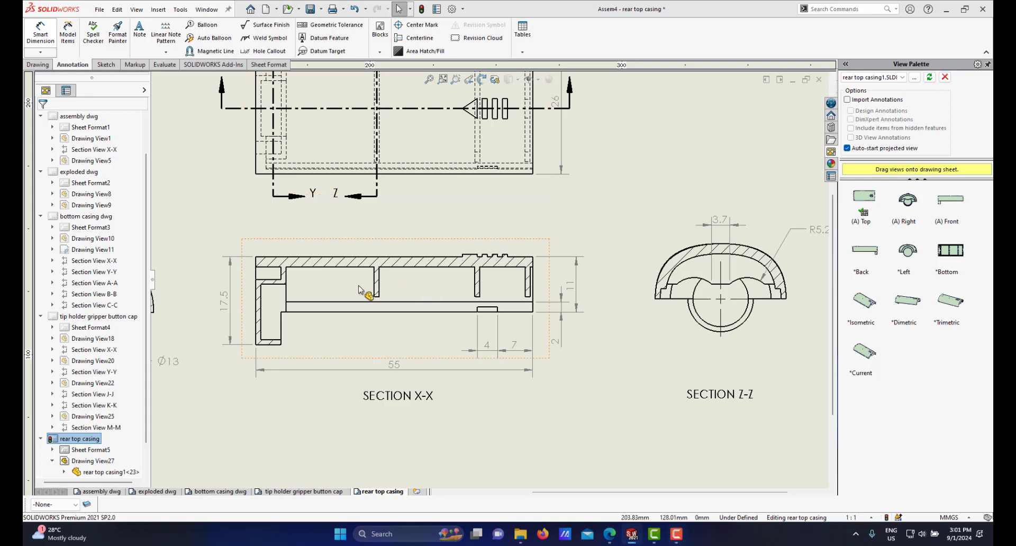
{"action": "scroll", "coordinate": [362, 291], "scroll_direction": "up", "scroll_amount": 2}
{"action": "scroll", "coordinate": [355, 289], "scroll_direction": "down", "scroll_amount": 5}
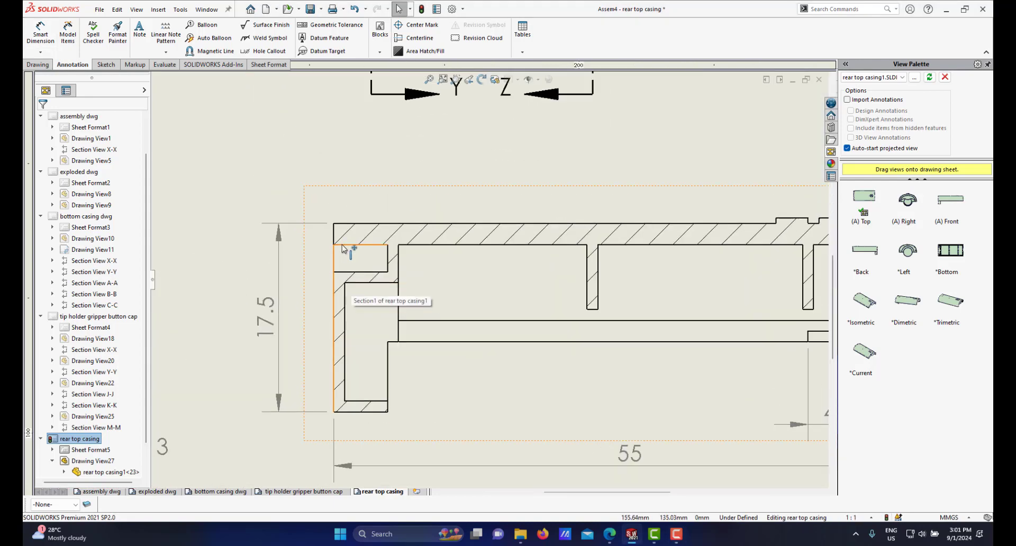
Step: Dimension the top wall thickness at the left end of section X-X with Smart Dimension
{"action": "left_click", "coordinate": [346, 224]}
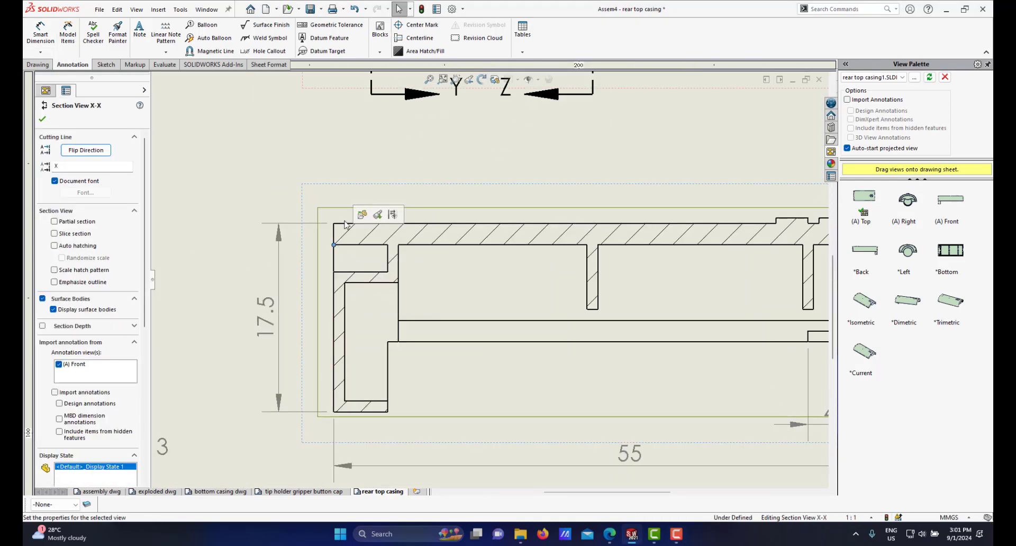
{"action": "left_click", "coordinate": [306, 158]}
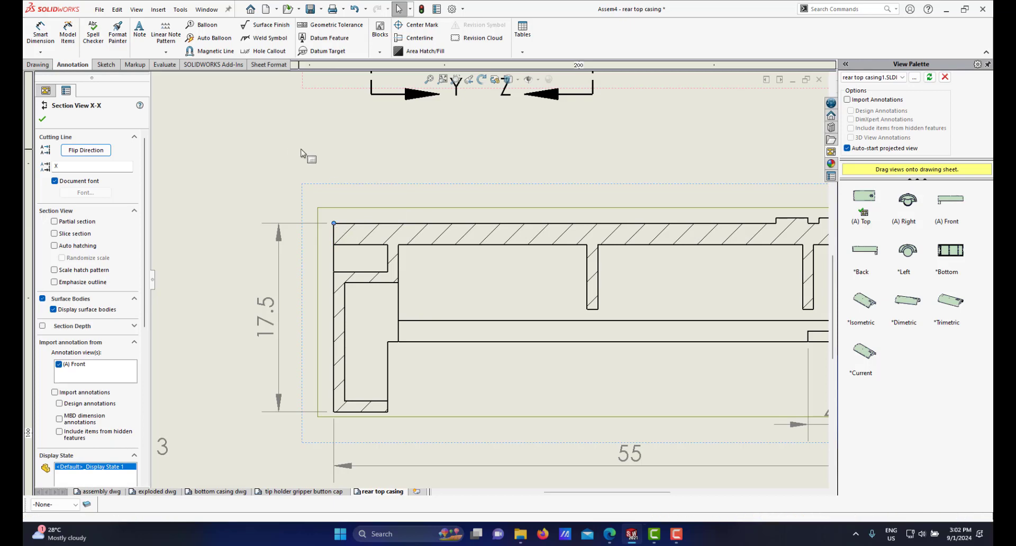
{"action": "left_click", "coordinate": [50, 36]}
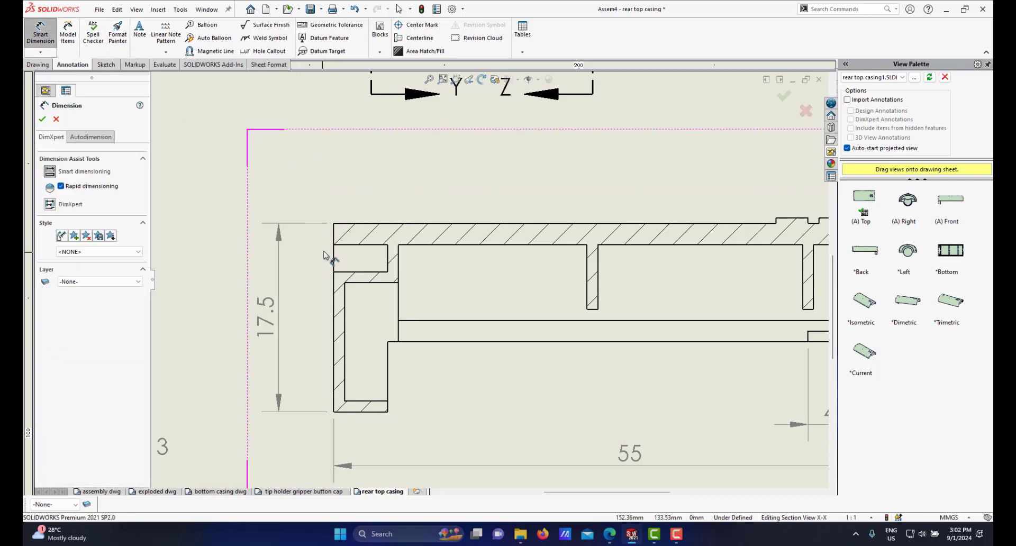
{"action": "left_click", "coordinate": [339, 224]}
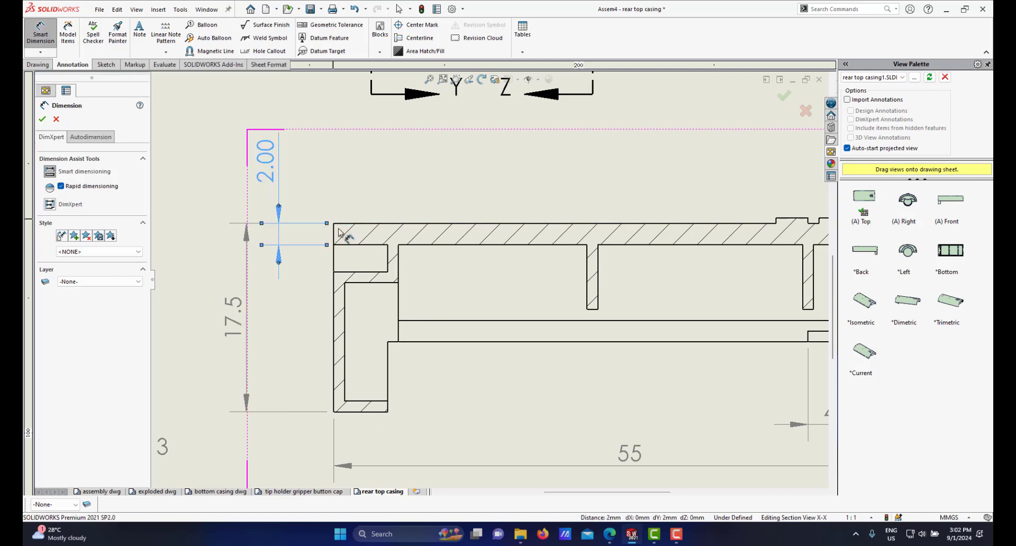
{"action": "scroll", "coordinate": [447, 274], "scroll_direction": "up", "scroll_amount": 5}
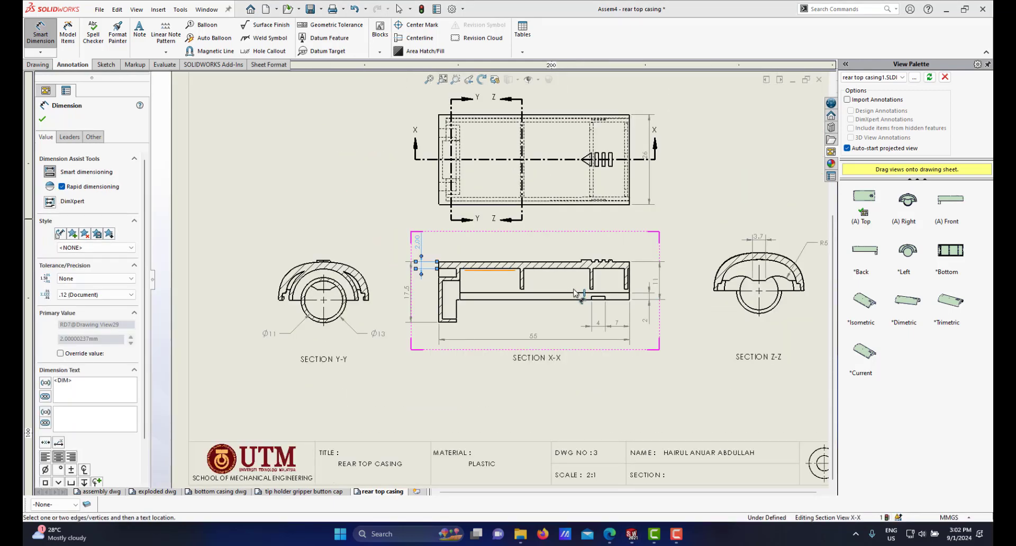
Step: Dimension the height of the small rib under the inner wall of section X-X and place it beside the rib
{"action": "scroll", "coordinate": [576, 293], "scroll_direction": "down", "scroll_amount": 6}
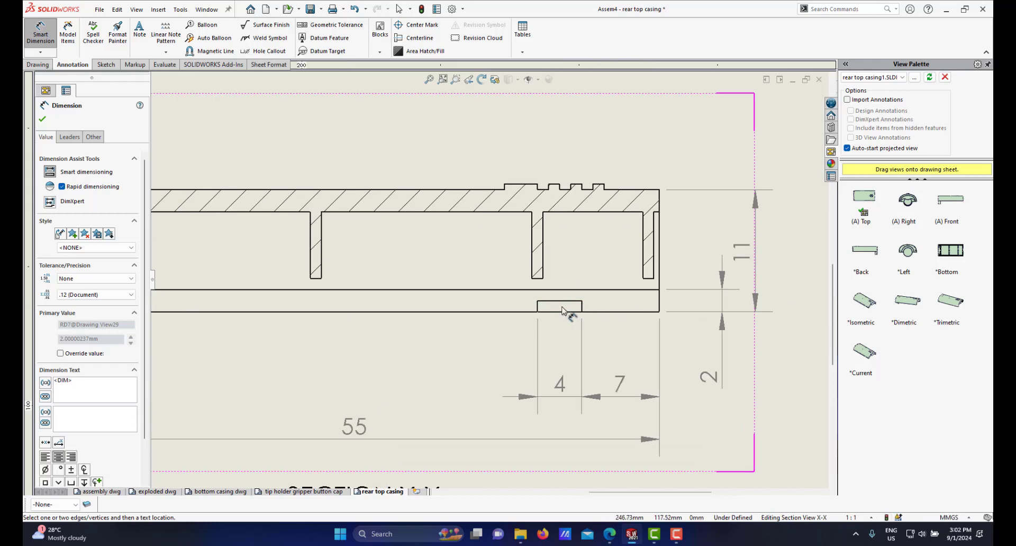
{"action": "left_click", "coordinate": [571, 302]}
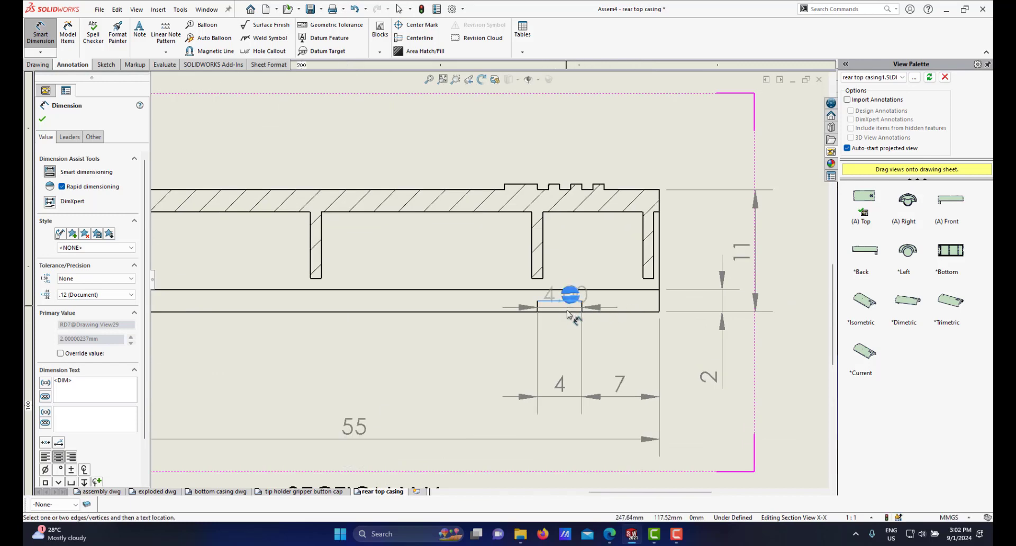
{"action": "left_click", "coordinate": [563, 312]}
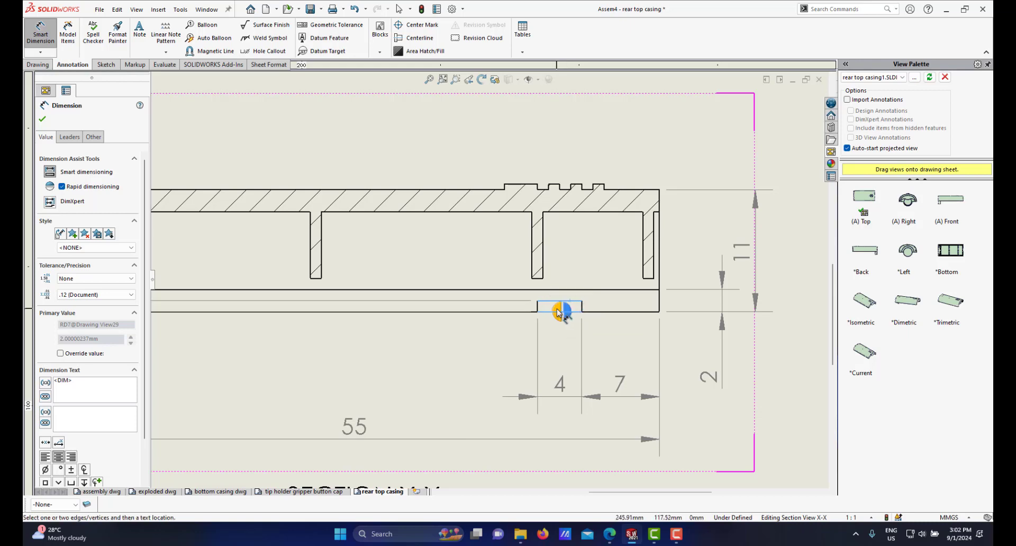
{"action": "scroll", "coordinate": [457, 324], "scroll_direction": "up", "scroll_amount": 6}
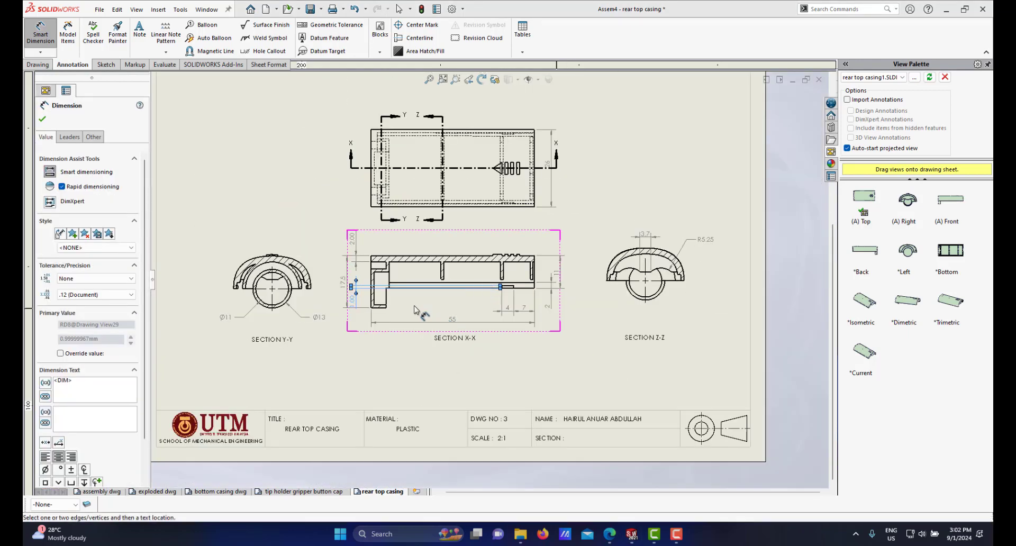
{"action": "scroll", "coordinate": [270, 280], "scroll_direction": "down", "scroll_amount": 6}
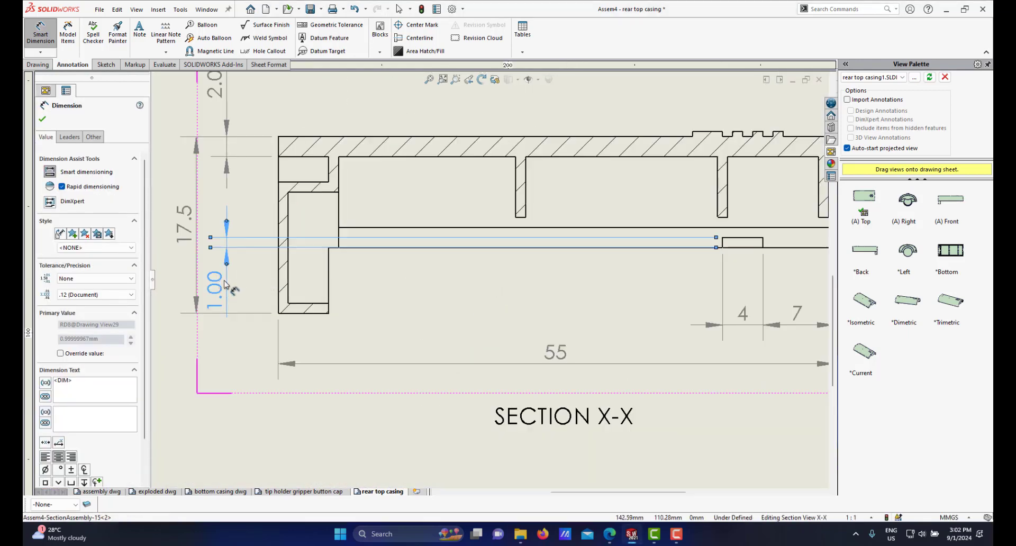
{"action": "left_click_drag", "start_coordinate": [224, 284], "coordinate": [677, 271]}
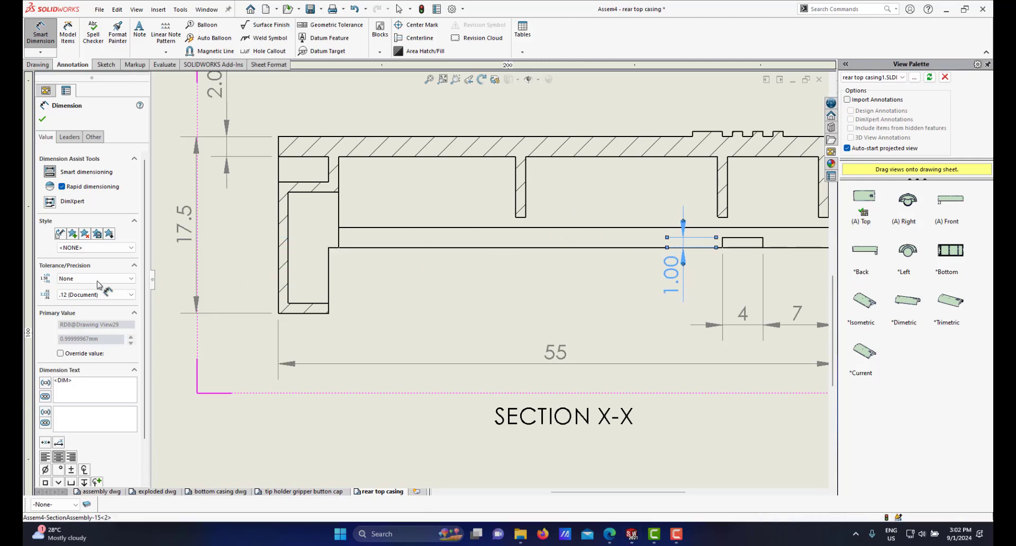
Step: Set the precision of the rib height and top wall thickness dimensions in section X-X to None, nudging the wall dimension upward
{"action": "left_click", "coordinate": [101, 295]}
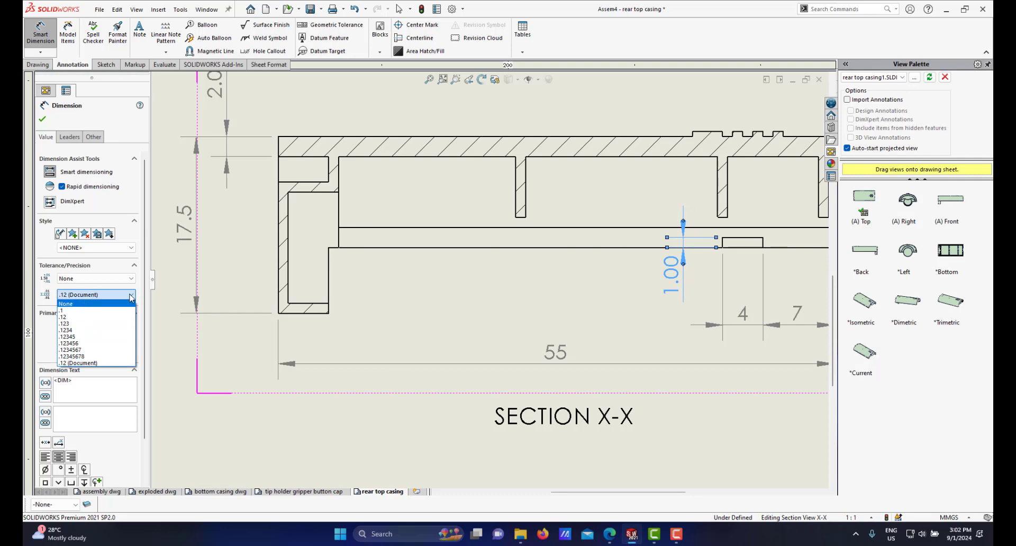
{"action": "left_click", "coordinate": [95, 307]}
{"action": "scroll", "coordinate": [619, 282], "scroll_direction": "up", "scroll_amount": 2}
{"action": "scroll", "coordinate": [451, 264], "scroll_direction": "up", "scroll_amount": 3}
{"action": "scroll", "coordinate": [477, 257], "scroll_direction": "down", "scroll_amount": 2}
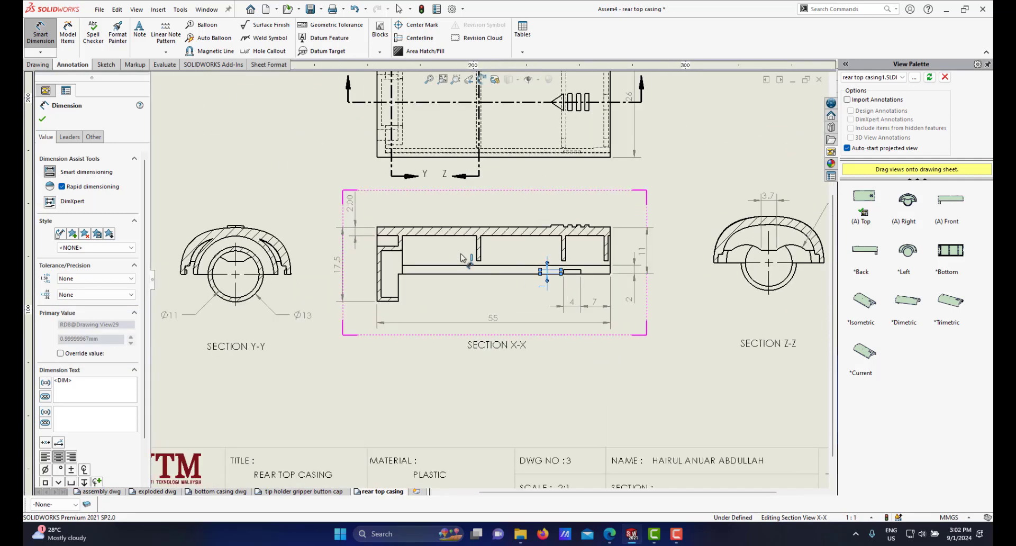
{"action": "left_click", "coordinate": [344, 201]}
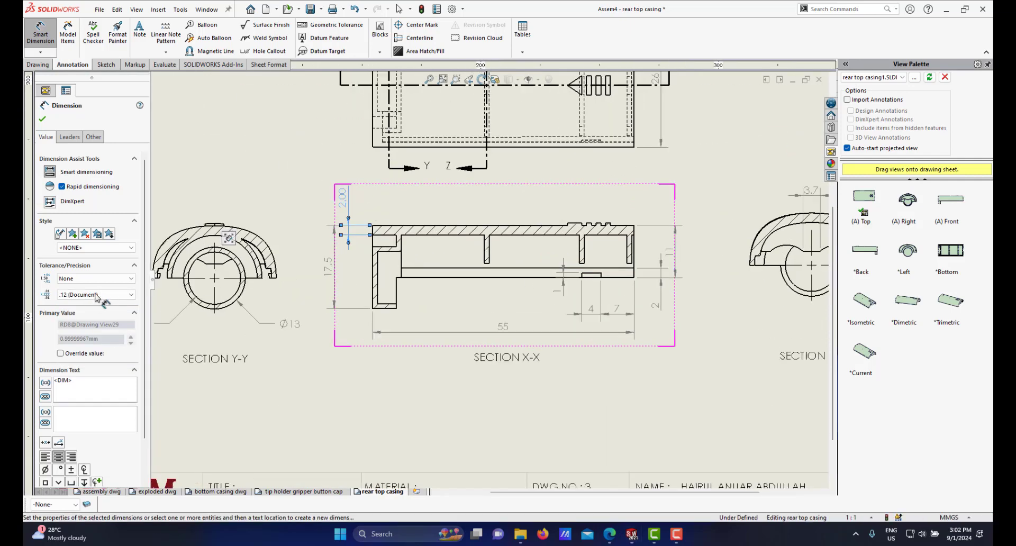
{"action": "left_click", "coordinate": [98, 295]}
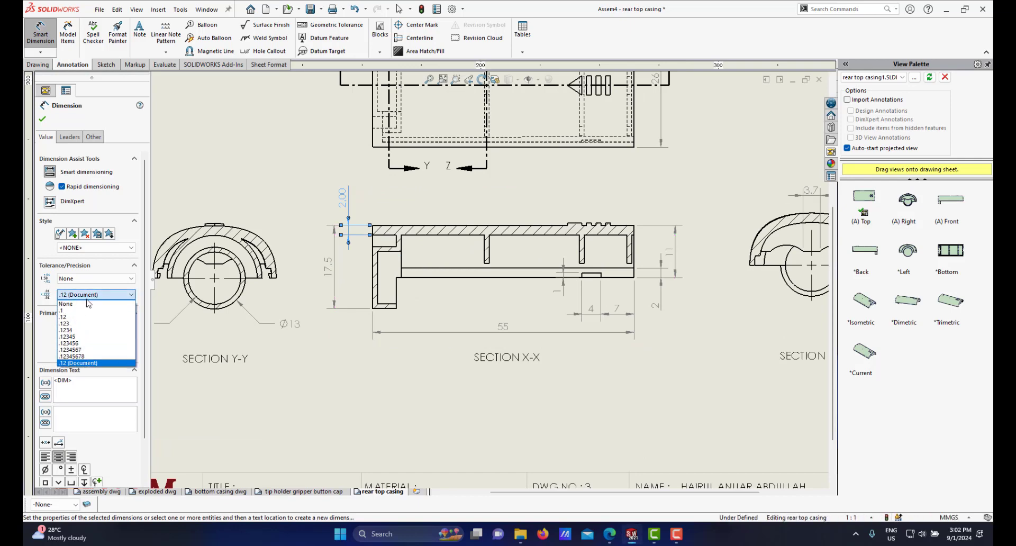
{"action": "left_click", "coordinate": [86, 304]}
{"action": "scroll", "coordinate": [352, 210], "scroll_direction": "up", "scroll_amount": 2}
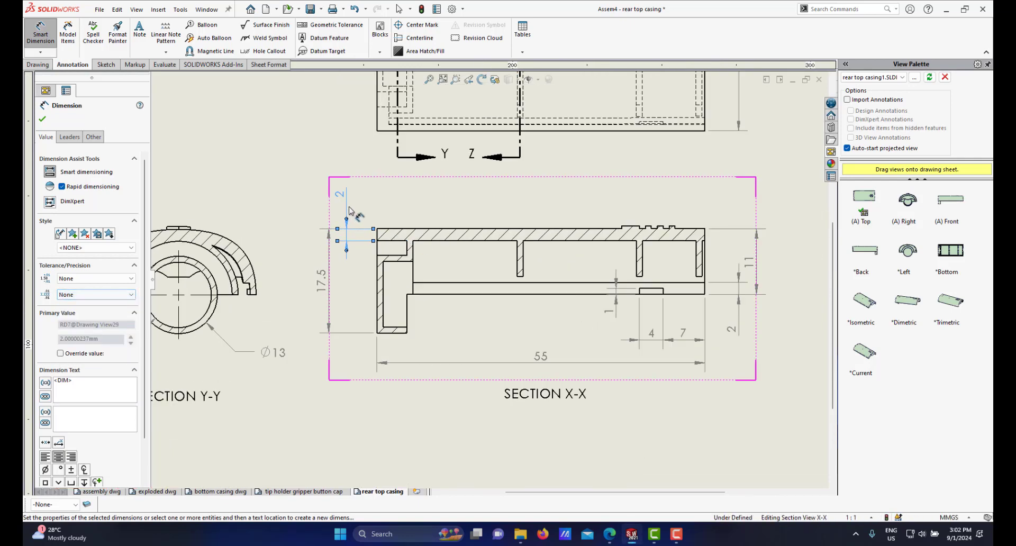
{"action": "left_click_drag", "start_coordinate": [346, 217], "coordinate": [343, 209]}
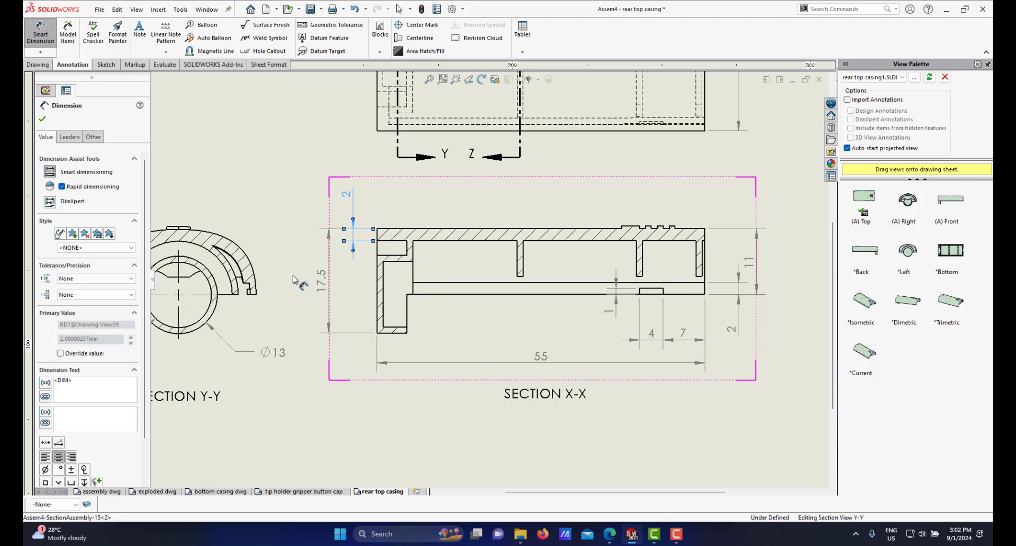
Step: Move the 17.5 overall height dimension closer to section X-X
{"action": "right_click", "coordinate": [294, 280]}
{"action": "left_click", "coordinate": [313, 319]}
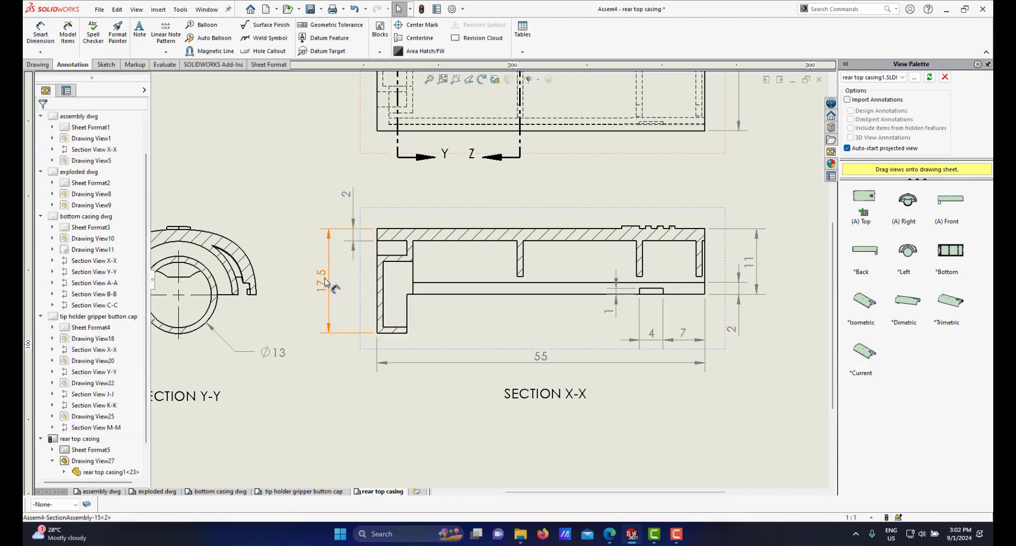
{"action": "left_click_drag", "start_coordinate": [325, 282], "coordinate": [334, 283]}
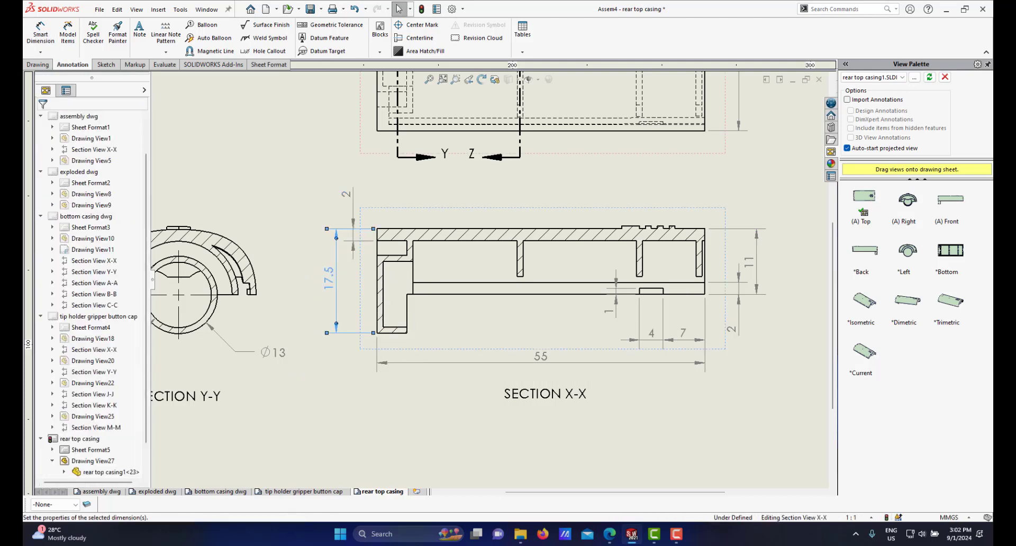
{"action": "scroll", "coordinate": [546, 264], "scroll_direction": "up", "scroll_amount": 5}
{"action": "scroll", "coordinate": [532, 271], "scroll_direction": "down", "scroll_amount": 4}
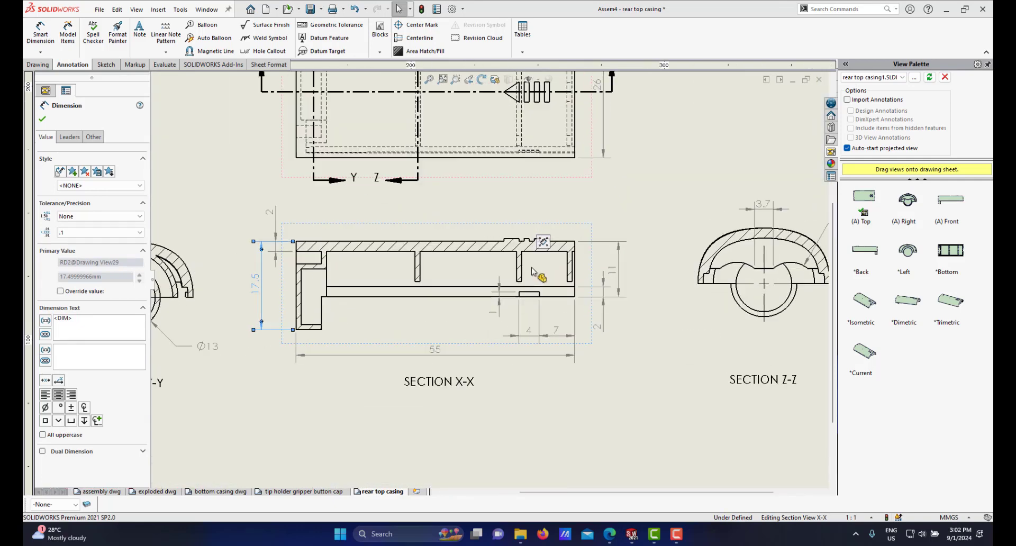
Step: Dimension the right end wall thickness of section X-X with Smart Dimension, placing it above the view
{"action": "left_click", "coordinate": [48, 37]}
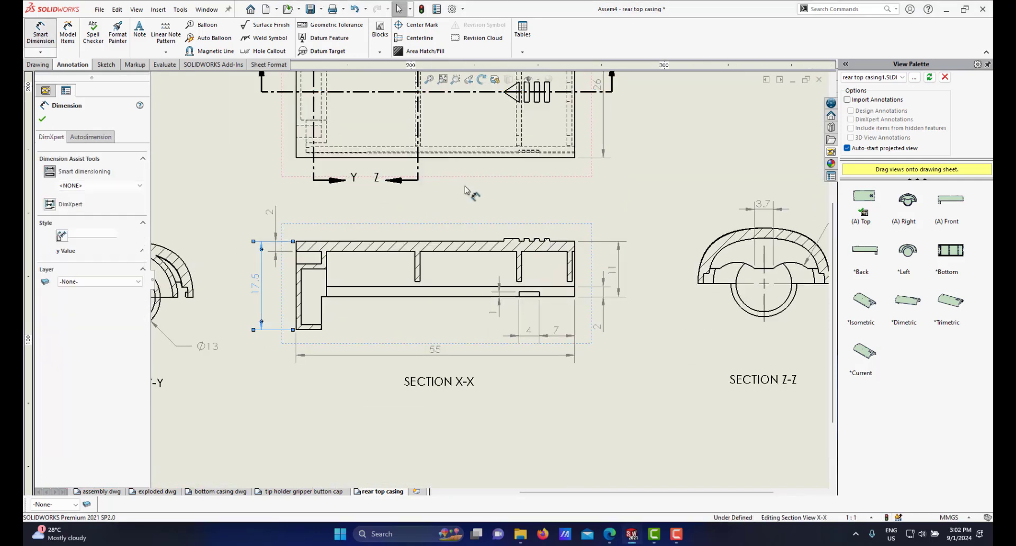
{"action": "scroll", "coordinate": [466, 289], "scroll_direction": "up", "scroll_amount": 2}
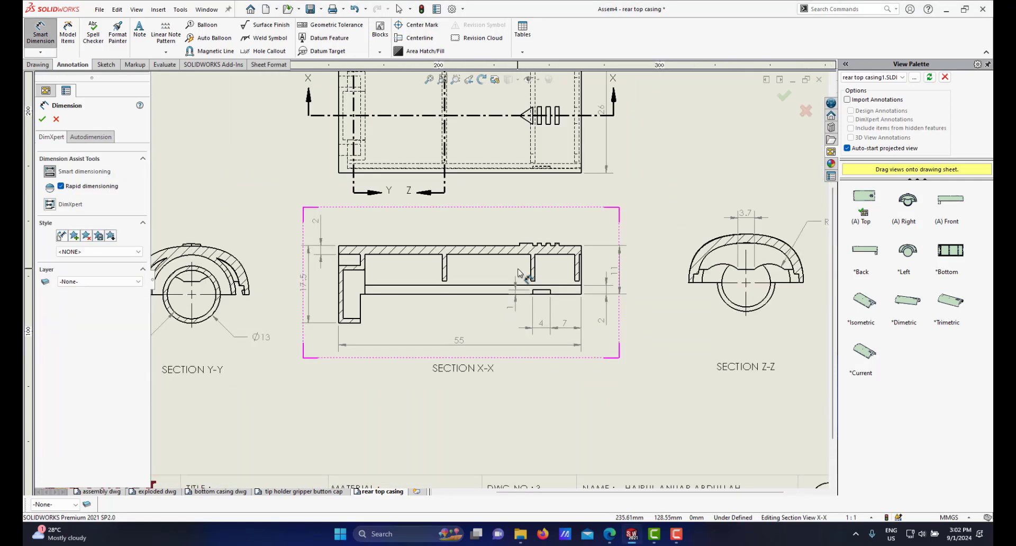
{"action": "scroll", "coordinate": [530, 264], "scroll_direction": "down", "scroll_amount": 2}
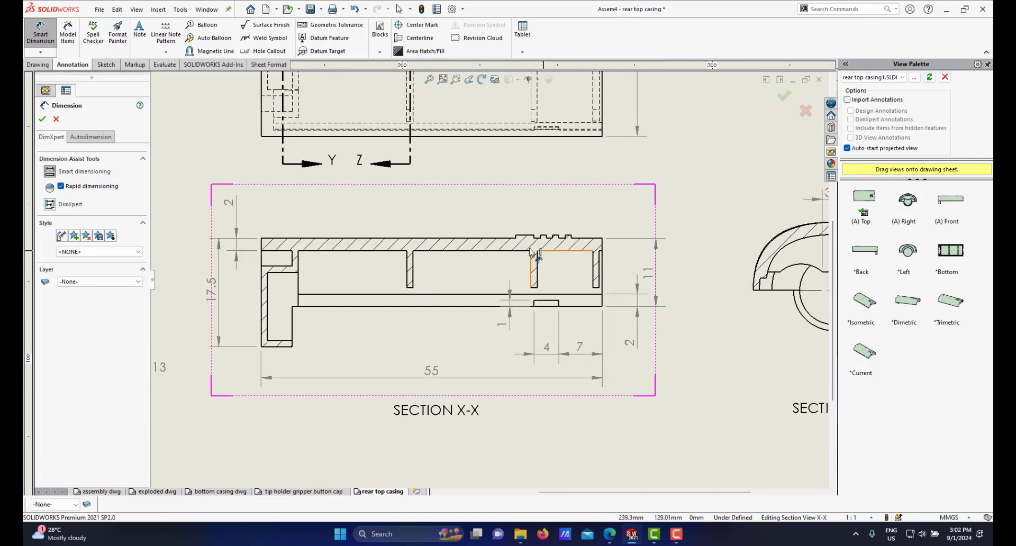
{"action": "scroll", "coordinate": [508, 286], "scroll_direction": "up", "scroll_amount": 3}
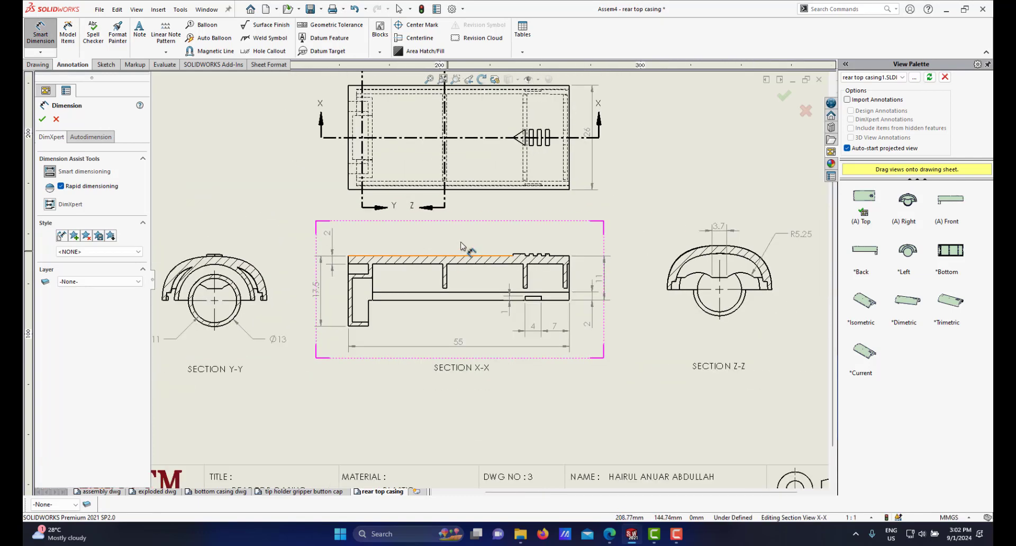
{"action": "scroll", "coordinate": [536, 213], "scroll_direction": "down", "scroll_amount": 3}
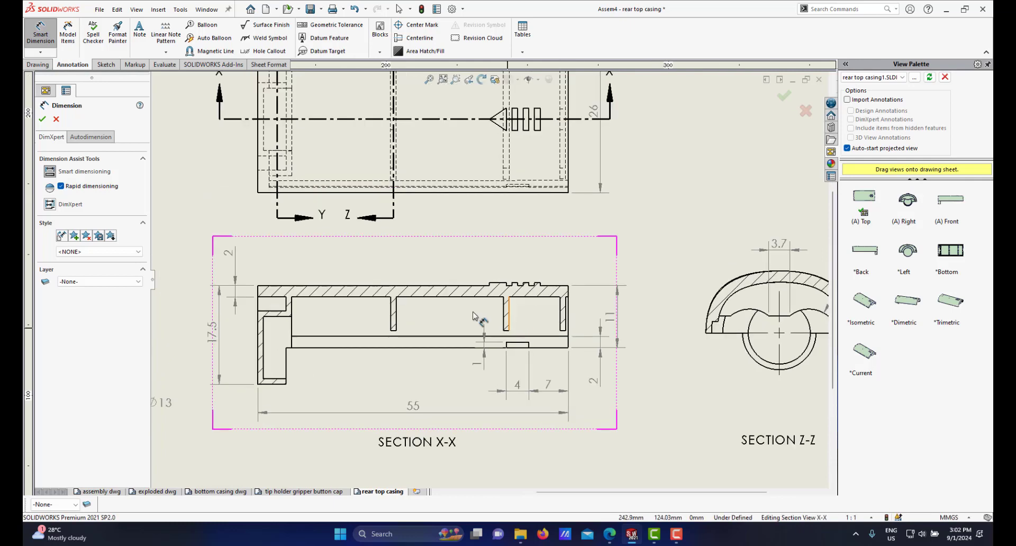
{"action": "scroll", "coordinate": [587, 310], "scroll_direction": "down", "scroll_amount": 3}
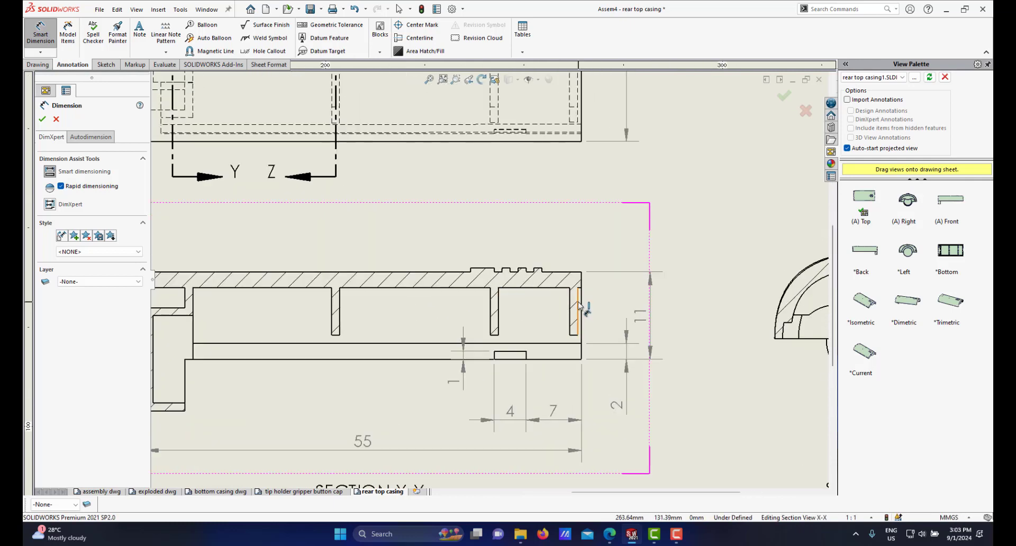
{"action": "left_click", "coordinate": [563, 292]}
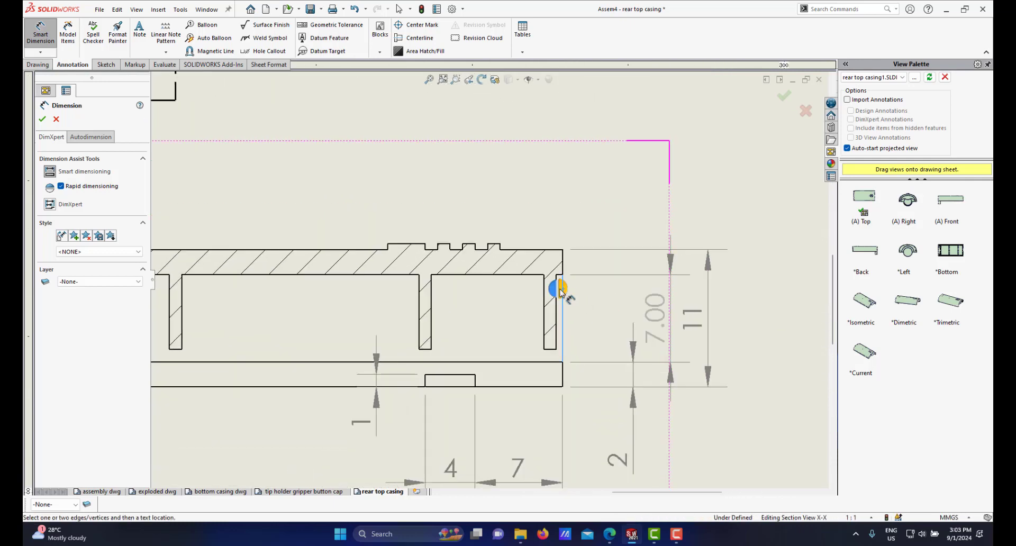
{"action": "left_click", "coordinate": [556, 305]}
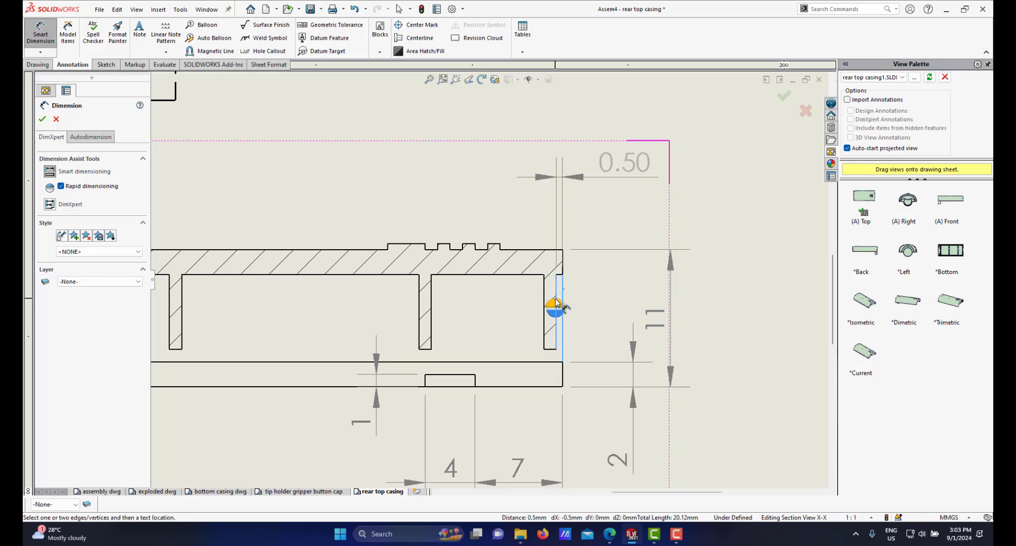
{"action": "left_click", "coordinate": [556, 300]}
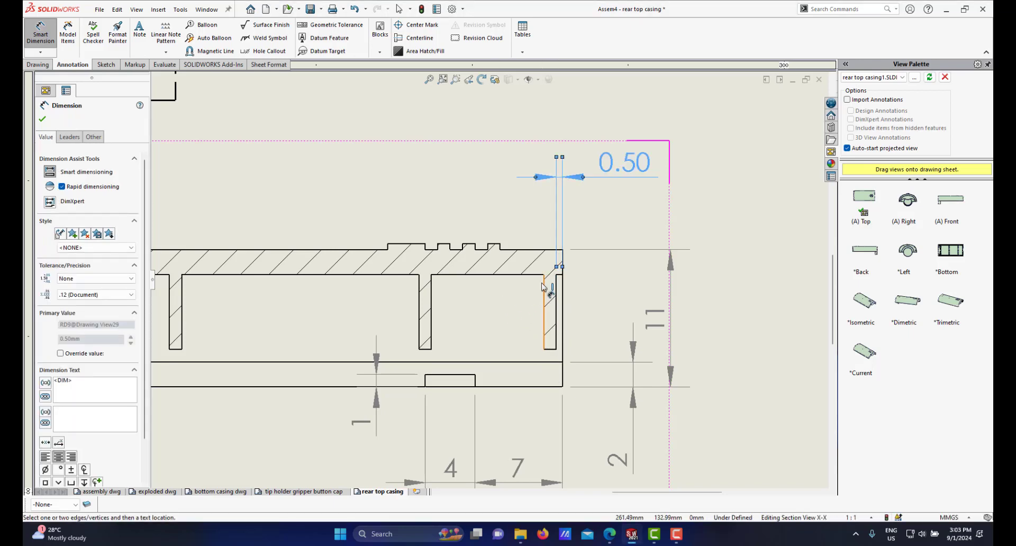
{"action": "scroll", "coordinate": [482, 287], "scroll_direction": "up", "scroll_amount": 4}
{"action": "scroll", "coordinate": [305, 290], "scroll_direction": "down", "scroll_amount": 3}
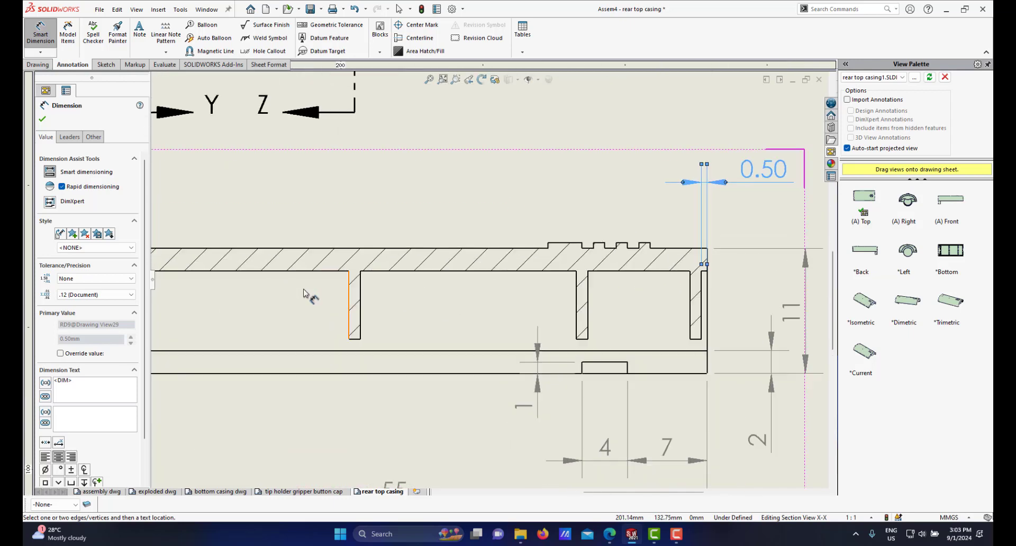
Step: Dimension the thickness of the left rib under the top wall, placing it above section X-X
{"action": "left_click", "coordinate": [360, 292]}
{"action": "left_click", "coordinate": [349, 292]}
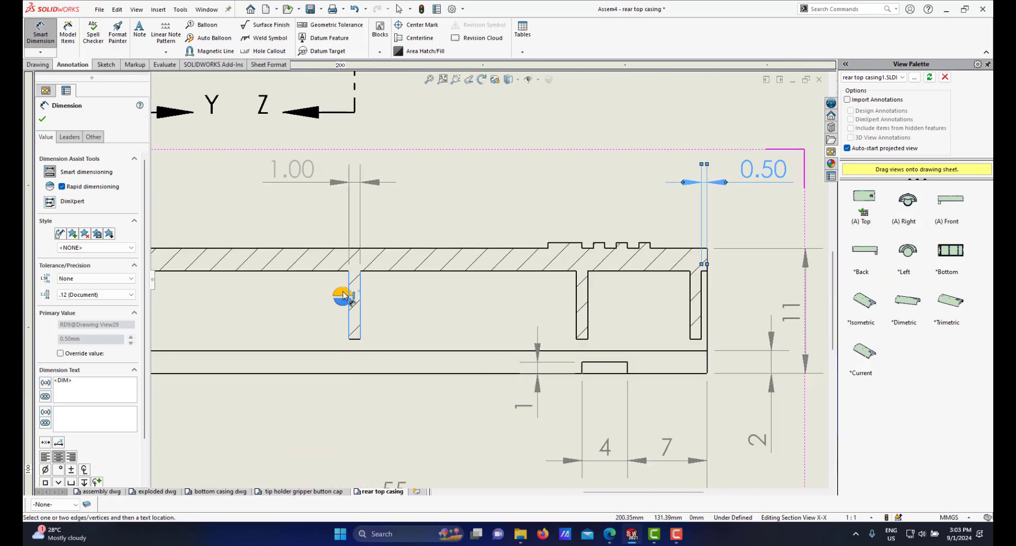
{"action": "left_click", "coordinate": [342, 294]}
{"action": "scroll", "coordinate": [386, 292], "scroll_direction": "up", "scroll_amount": 2}
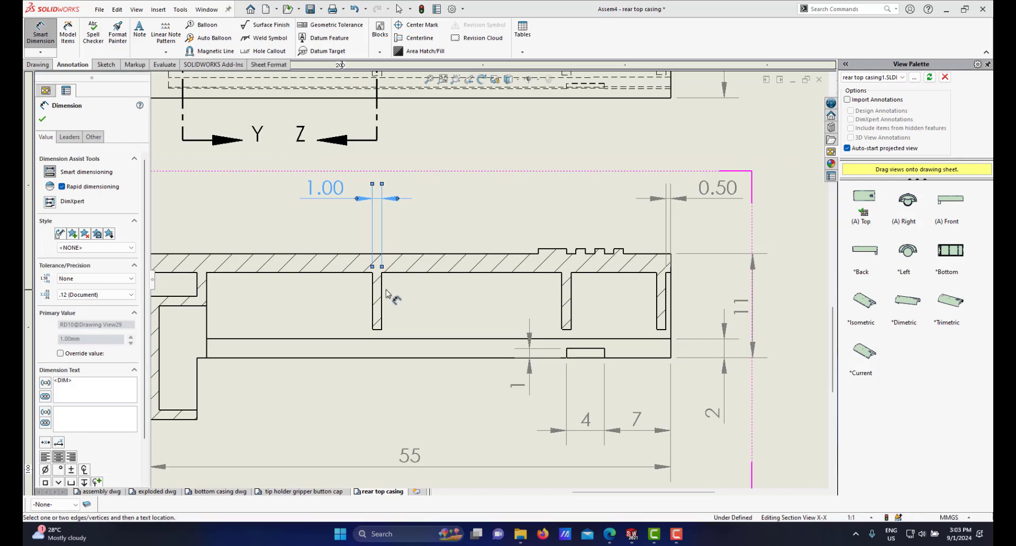
Step: Dimension the spacing from the left rib to the middle rib and from the middle rib to the right rib
{"action": "left_click", "coordinate": [383, 292]}
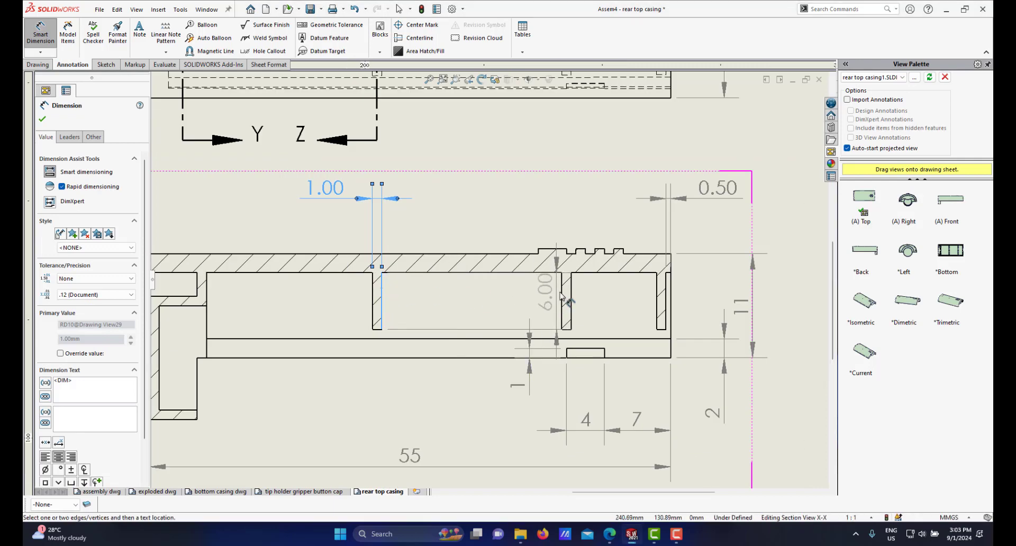
{"action": "left_click", "coordinate": [562, 296]}
{"action": "left_click", "coordinate": [559, 290]}
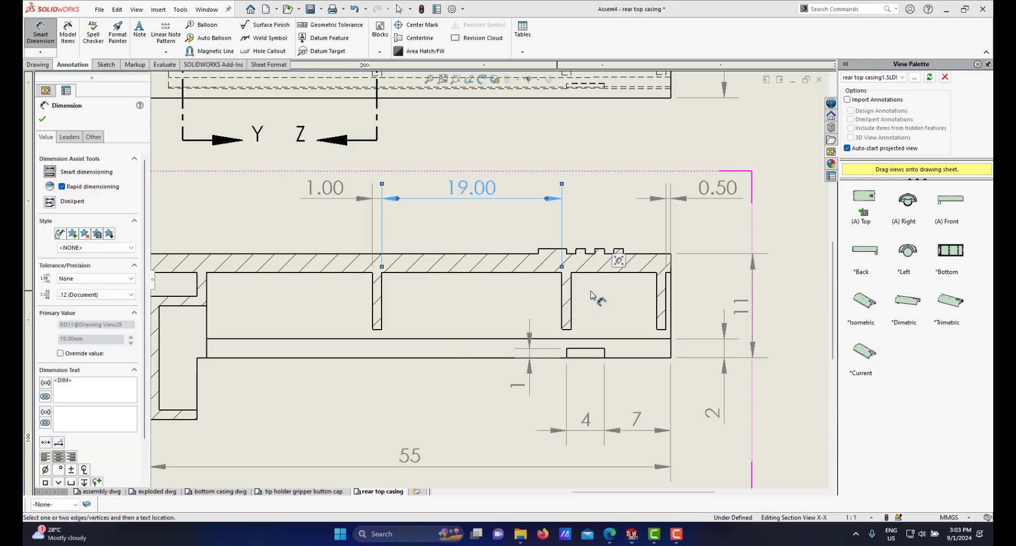
{"action": "scroll", "coordinate": [594, 296], "scroll_direction": "down", "scroll_amount": 1}
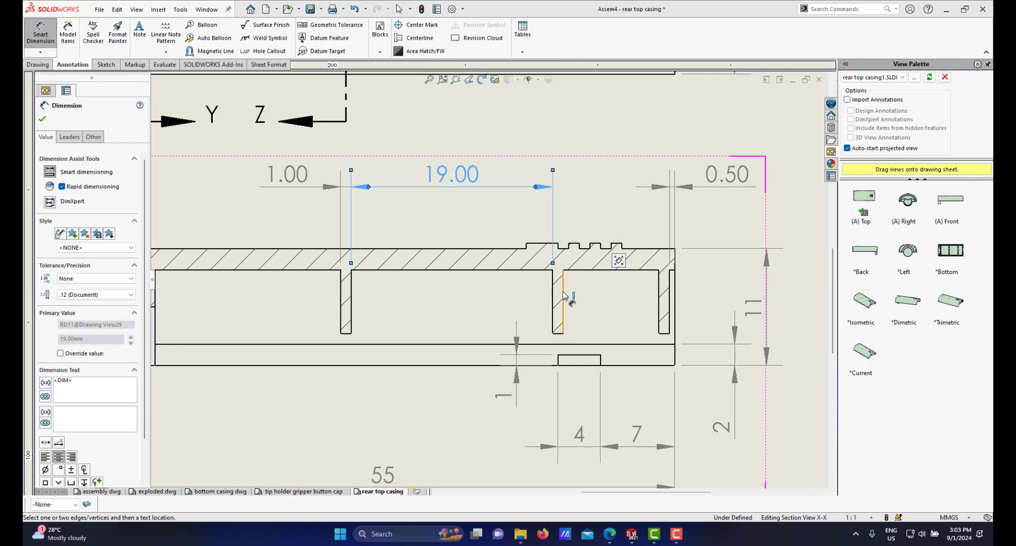
{"action": "left_click", "coordinate": [564, 296]}
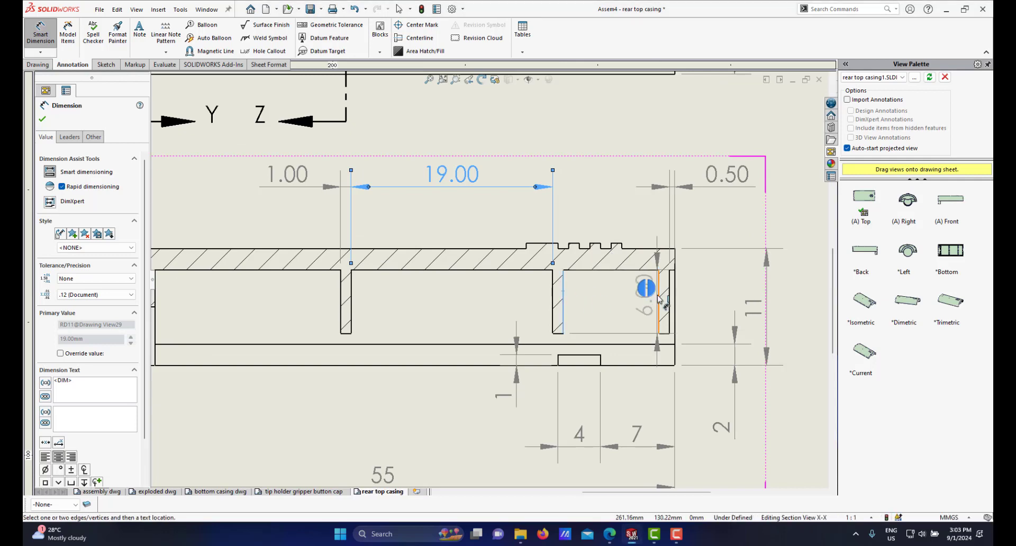
{"action": "left_click", "coordinate": [659, 299]}
{"action": "left_click", "coordinate": [652, 292]}
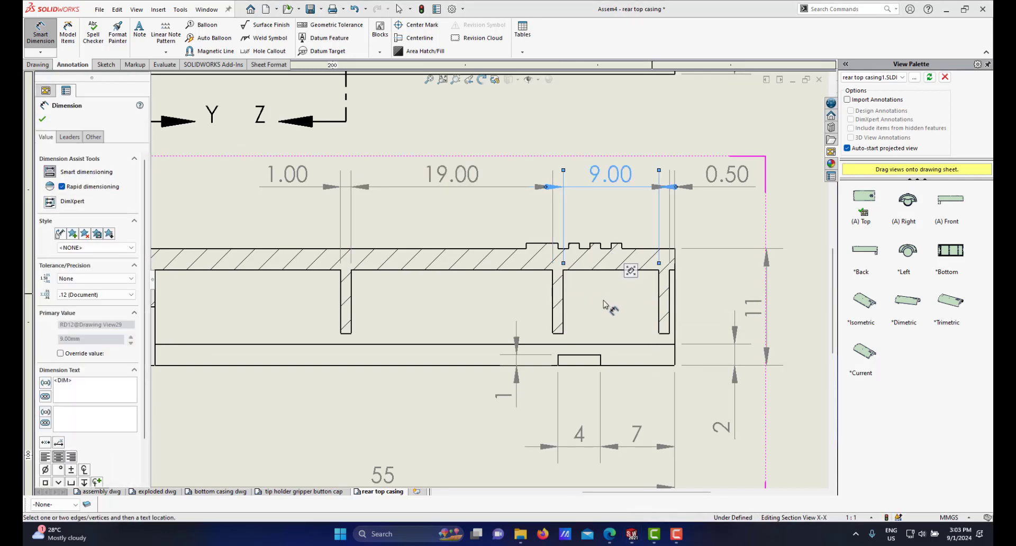
{"action": "scroll", "coordinate": [604, 304], "scroll_direction": "up", "scroll_amount": 2}
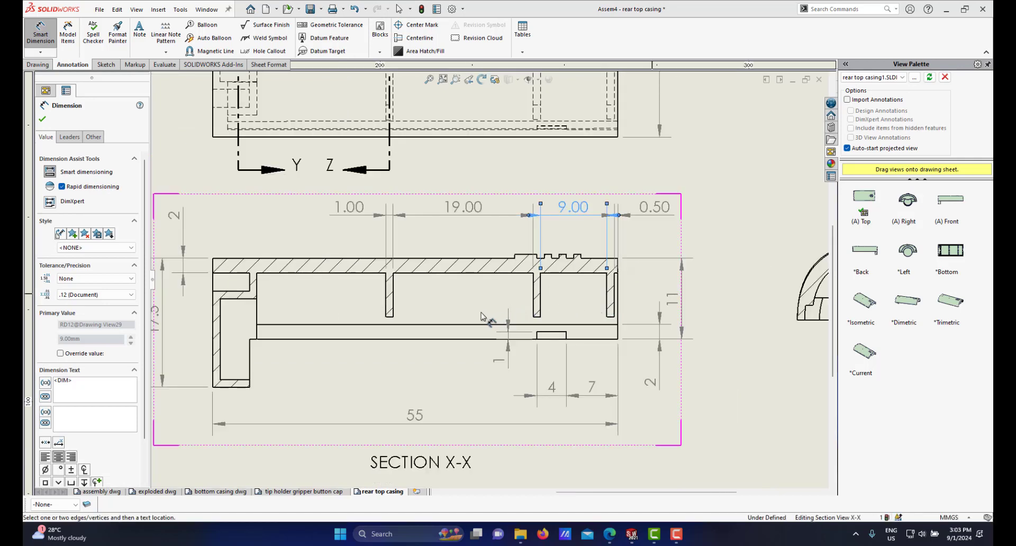
{"action": "scroll", "coordinate": [499, 294], "scroll_direction": "up", "scroll_amount": 2}
{"action": "scroll", "coordinate": [493, 290], "scroll_direction": "down", "scroll_amount": 1}
{"action": "scroll", "coordinate": [493, 290], "scroll_direction": "down", "scroll_amount": 1}
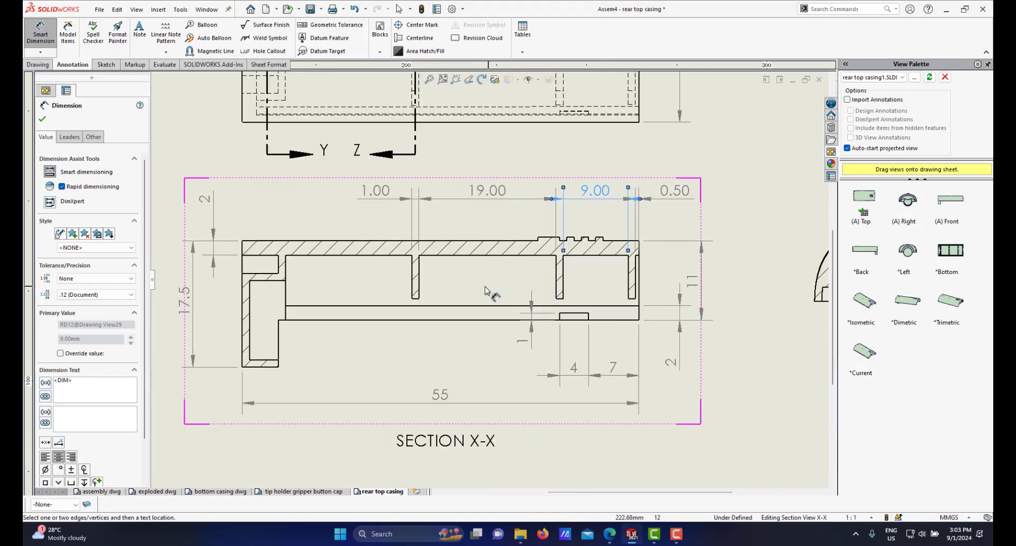
{"action": "scroll", "coordinate": [423, 281], "scroll_direction": "down", "scroll_amount": 1}
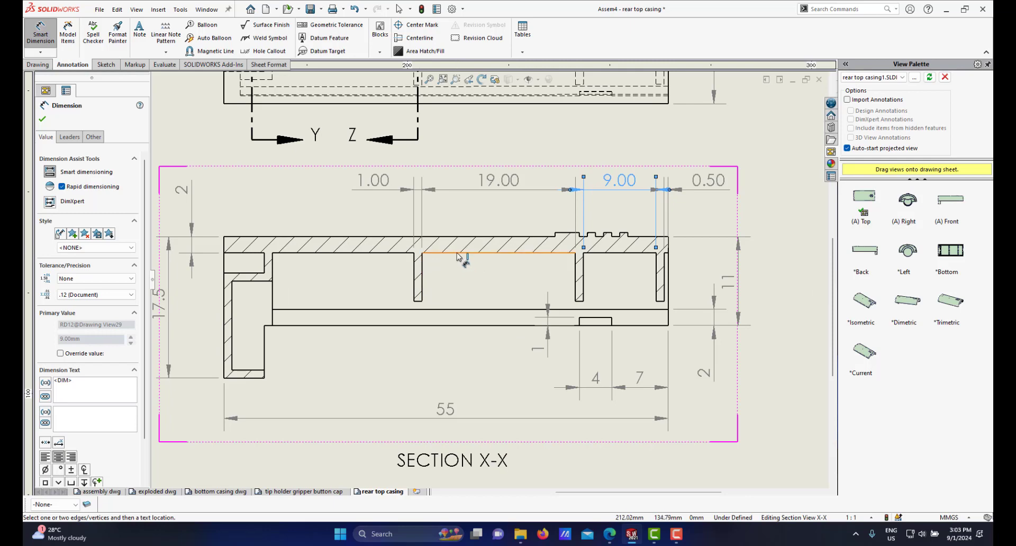
{"action": "left_click", "coordinate": [420, 302]}
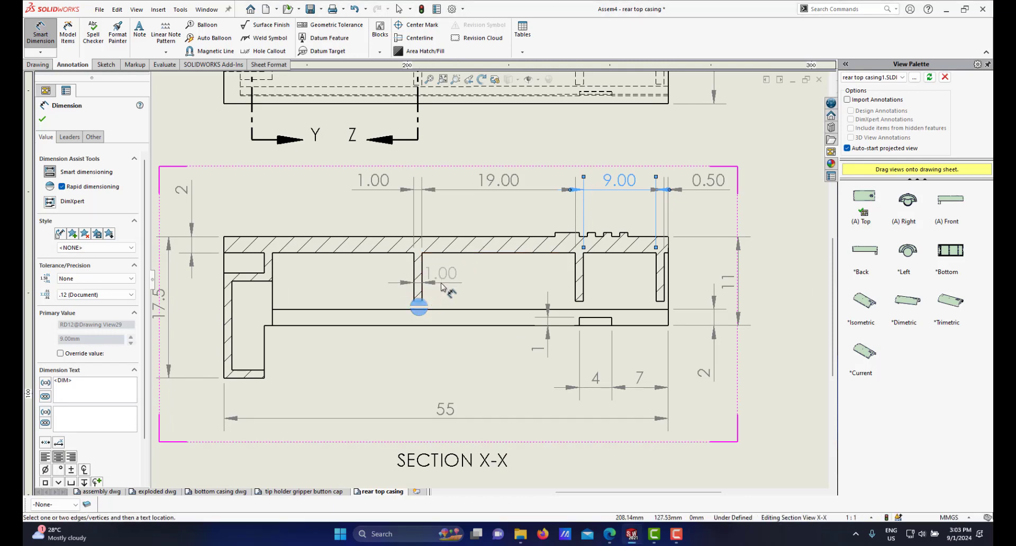
{"action": "key", "text": "Escape"}
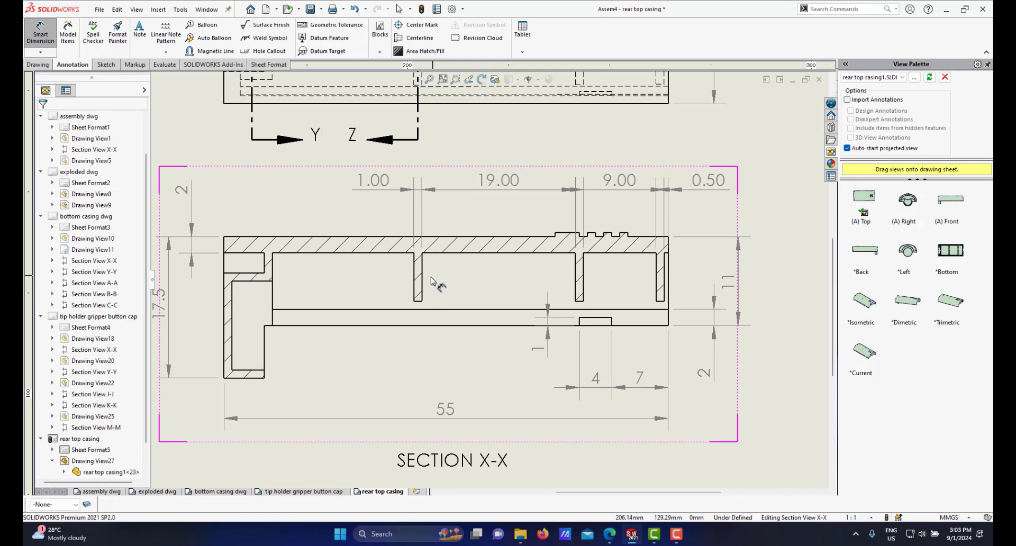
{"action": "left_click", "coordinate": [419, 303]}
{"action": "key", "text": "Escape"}
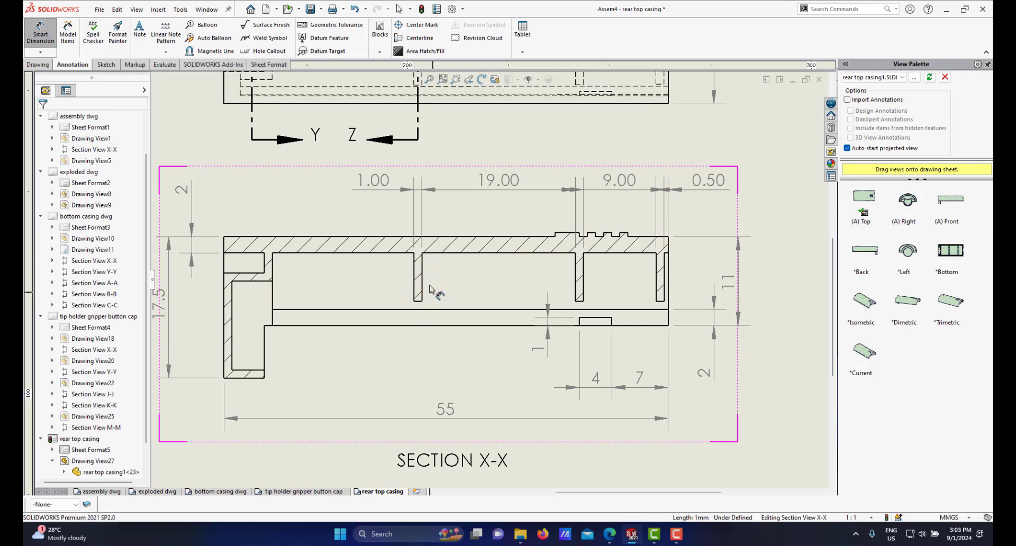
Step: Dimension the left rib's vertical length and place it beside the right end of section X-X
{"action": "left_click", "coordinate": [421, 254]}
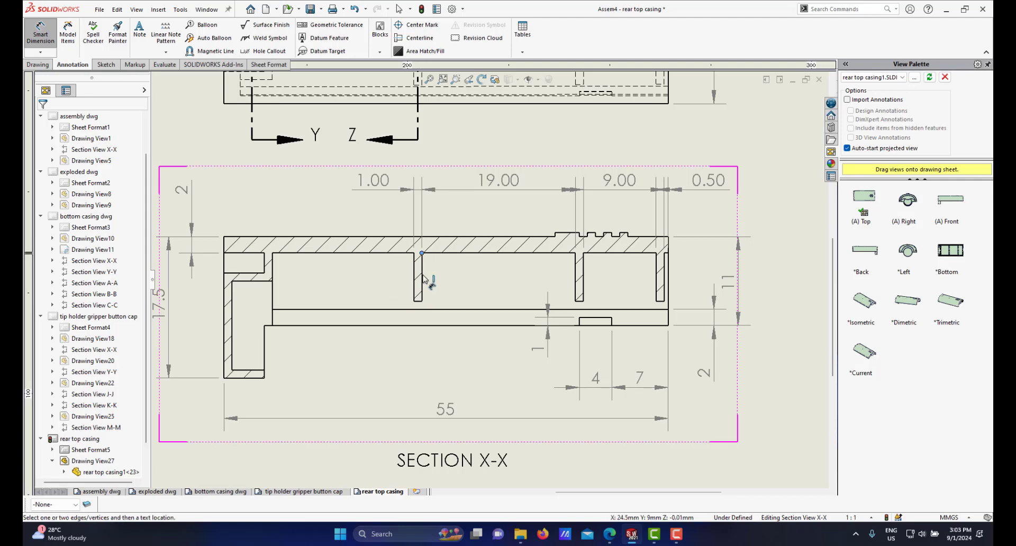
{"action": "left_click", "coordinate": [423, 302]}
{"action": "left_click", "coordinate": [724, 277]}
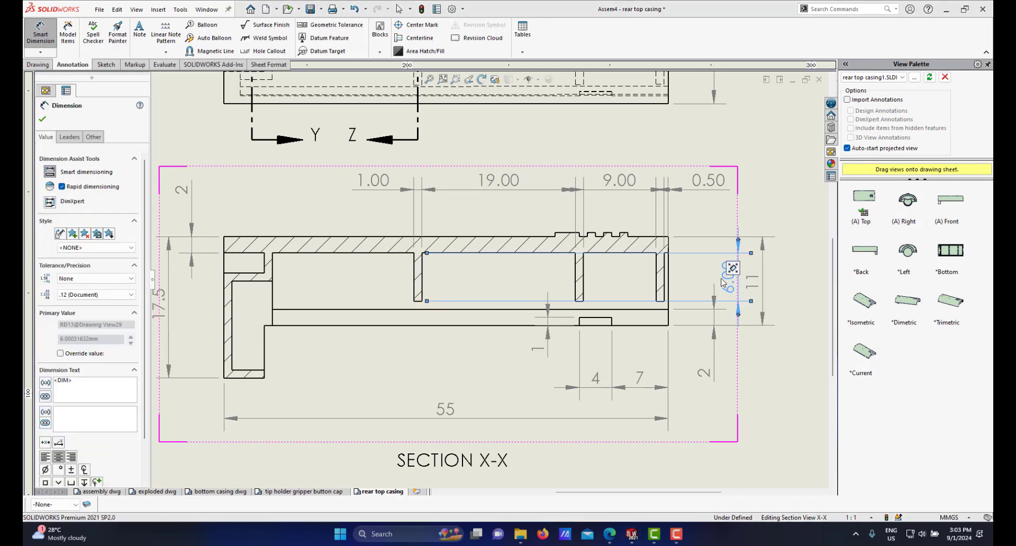
{"action": "scroll", "coordinate": [706, 290], "scroll_direction": "down", "scroll_amount": 2}
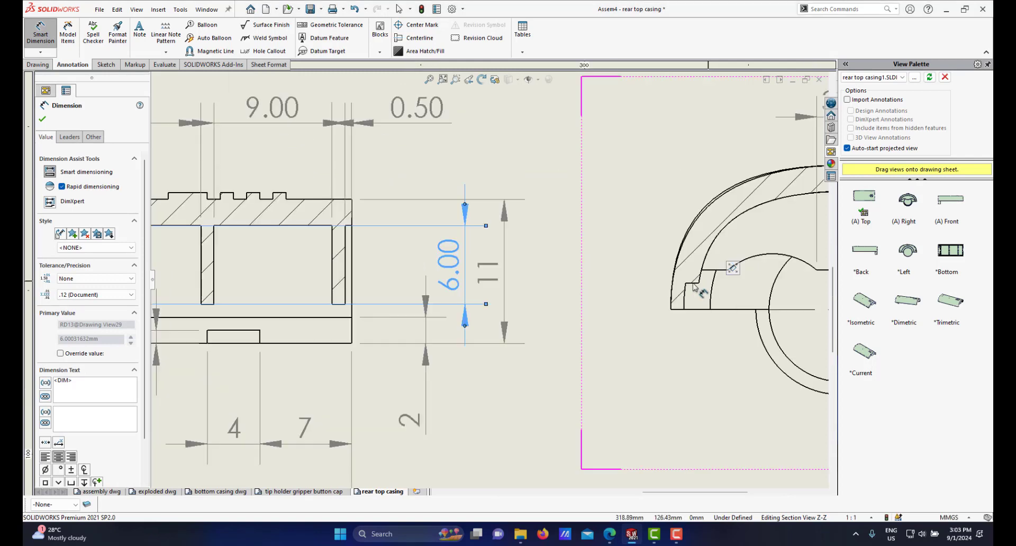
Step: Set the precision of the 0.50 dimension above section X-X to one decimal place
{"action": "scroll", "coordinate": [546, 301], "scroll_direction": "up", "scroll_amount": 3}
{"action": "scroll", "coordinate": [409, 293], "scroll_direction": "up", "scroll_amount": 2}
{"action": "scroll", "coordinate": [411, 291], "scroll_direction": "down", "scroll_amount": 2}
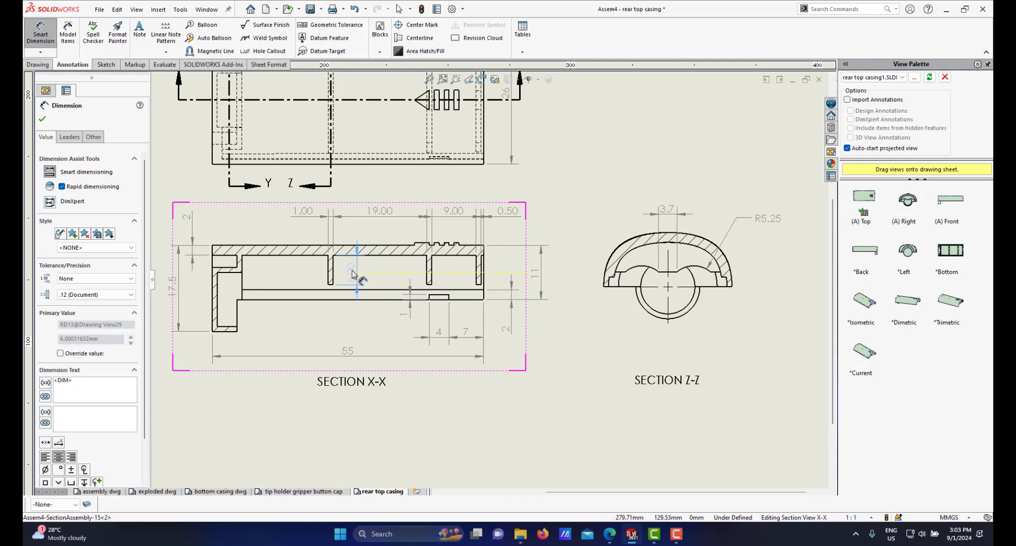
{"action": "scroll", "coordinate": [365, 276], "scroll_direction": "up", "scroll_amount": 3}
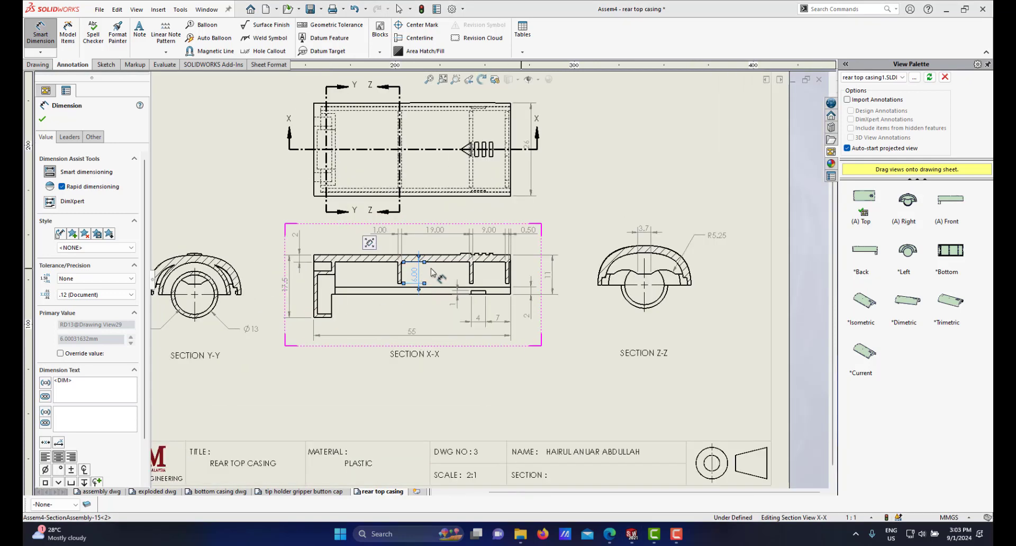
{"action": "scroll", "coordinate": [444, 270], "scroll_direction": "down", "scroll_amount": 3}
{"action": "right_click", "coordinate": [610, 216]}
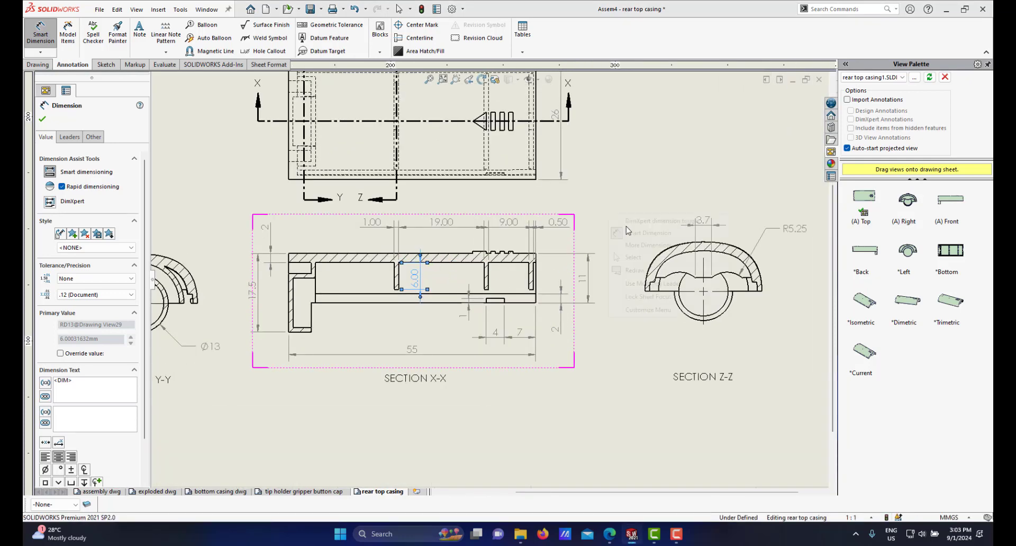
{"action": "left_click", "coordinate": [629, 258]}
{"action": "scroll", "coordinate": [466, 230], "scroll_direction": "down", "scroll_amount": 1}
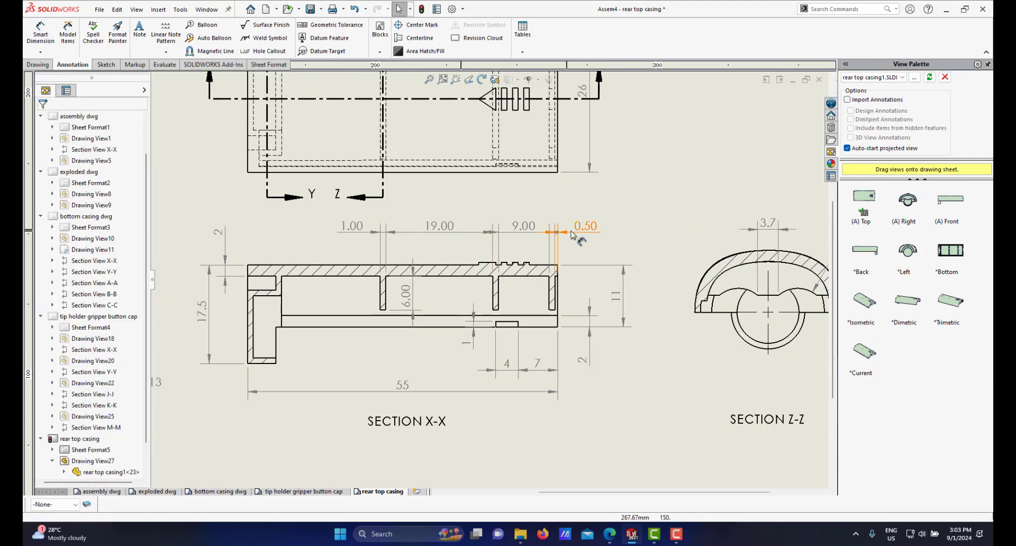
{"action": "left_click", "coordinate": [578, 229]}
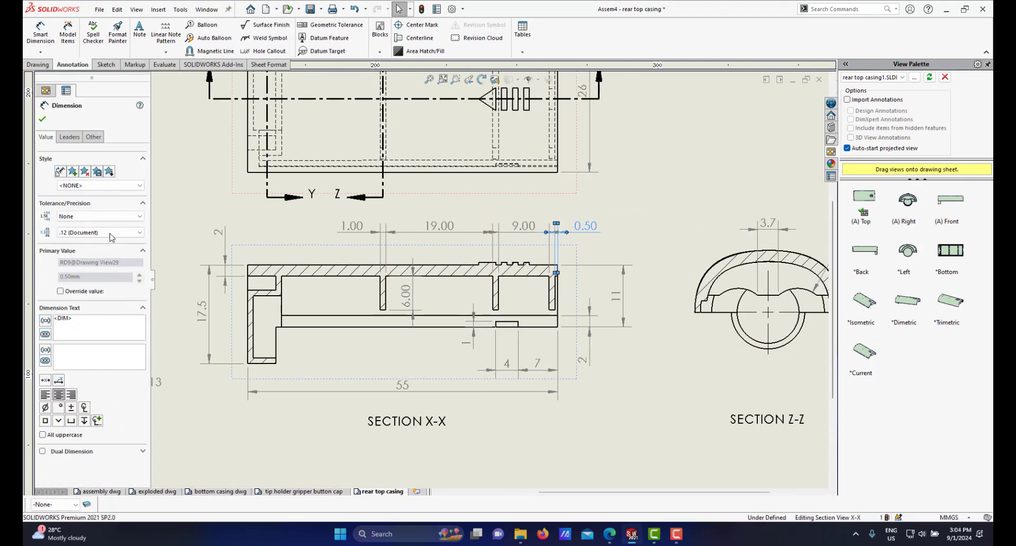
{"action": "left_click", "coordinate": [111, 233]}
{"action": "scroll", "coordinate": [112, 246], "scroll_direction": "up", "scroll_amount": 2}
{"action": "left_click", "coordinate": [74, 240]}
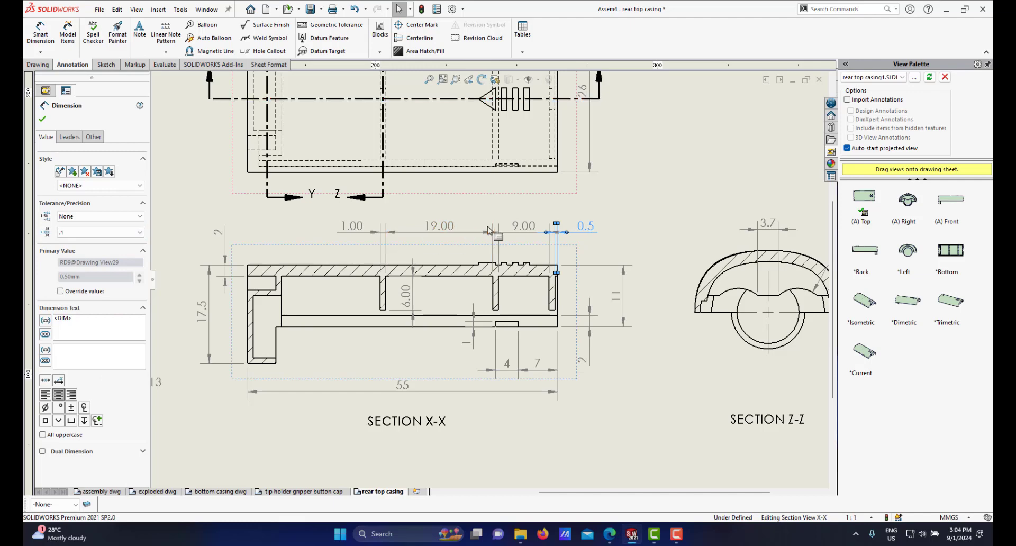
Step: Set the precision of the 9.00, 19.00 and 1.00 dimensions above section X-X to None so they show whole numbers
{"action": "left_click", "coordinate": [519, 228]}
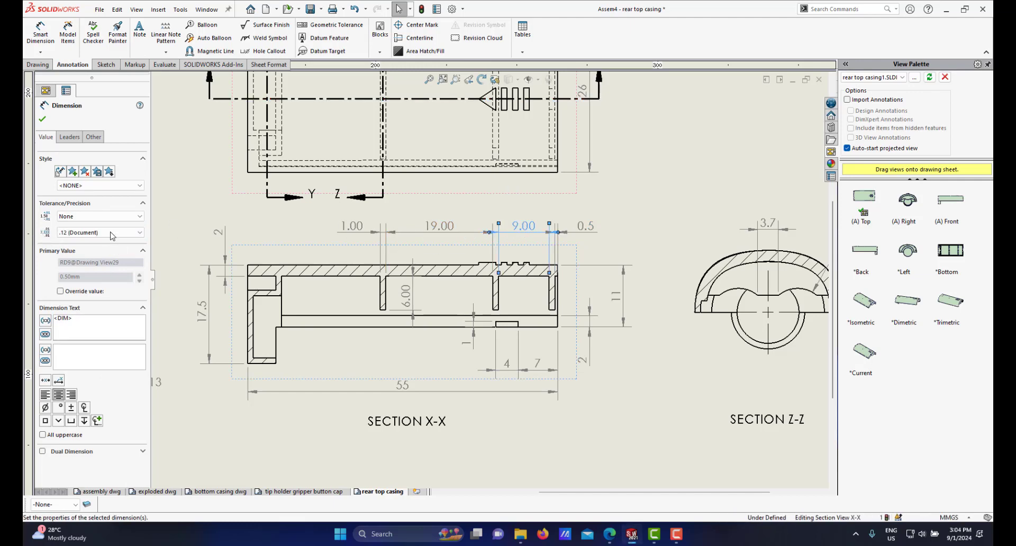
{"action": "left_click", "coordinate": [112, 233]}
{"action": "left_click", "coordinate": [74, 242]}
{"action": "left_click", "coordinate": [439, 226]}
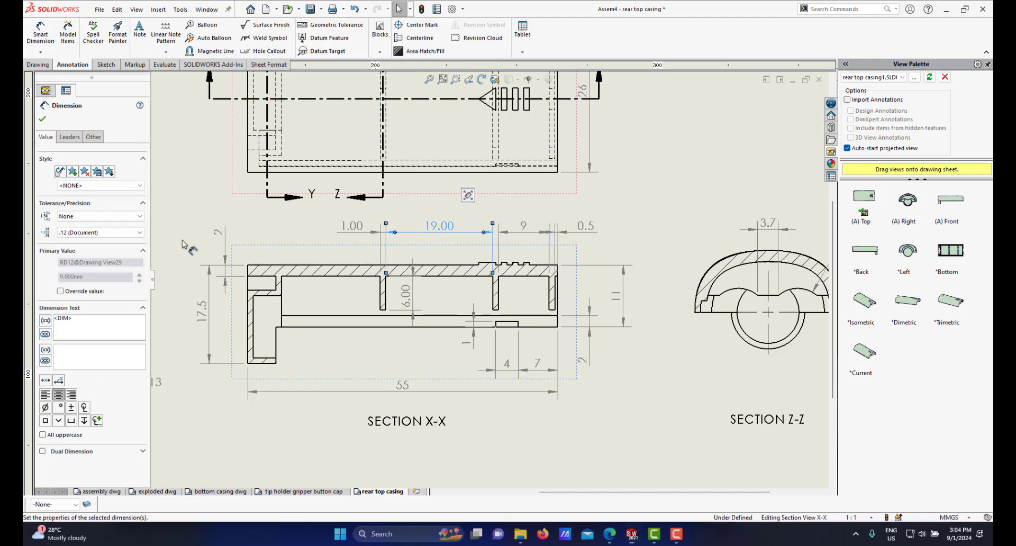
{"action": "left_click", "coordinate": [100, 233]}
{"action": "left_click", "coordinate": [74, 243]}
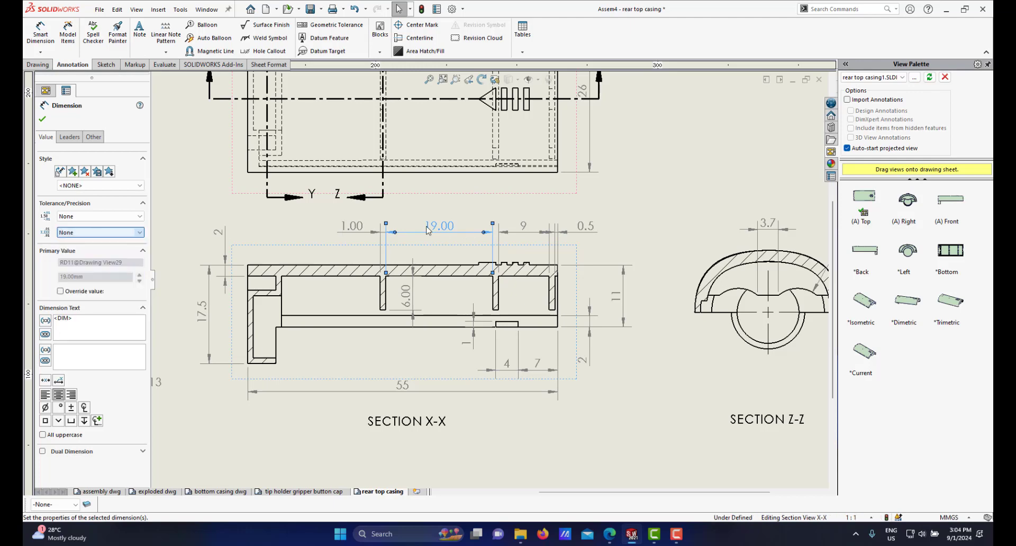
{"action": "left_click", "coordinate": [354, 229]}
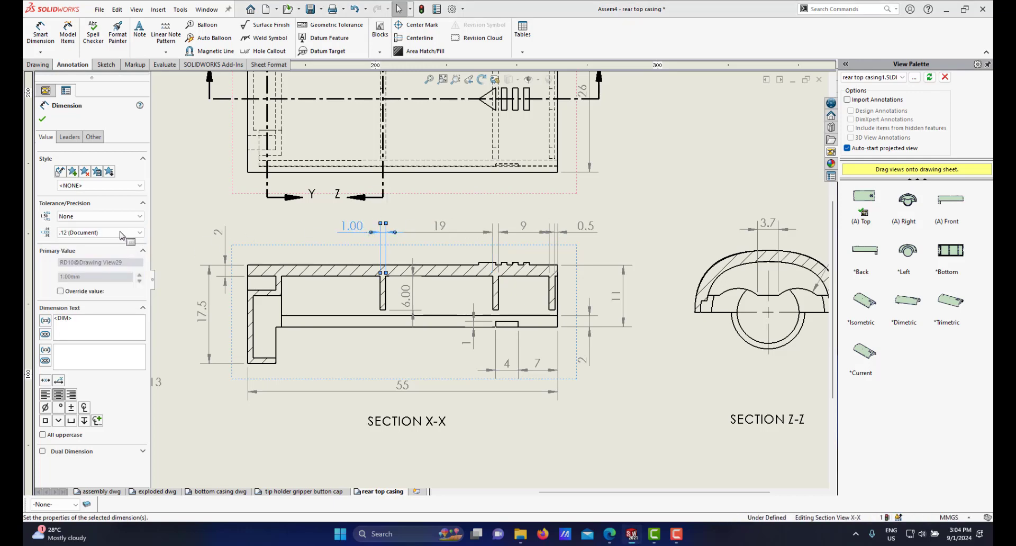
{"action": "left_click", "coordinate": [98, 233]}
{"action": "left_click", "coordinate": [92, 243]}
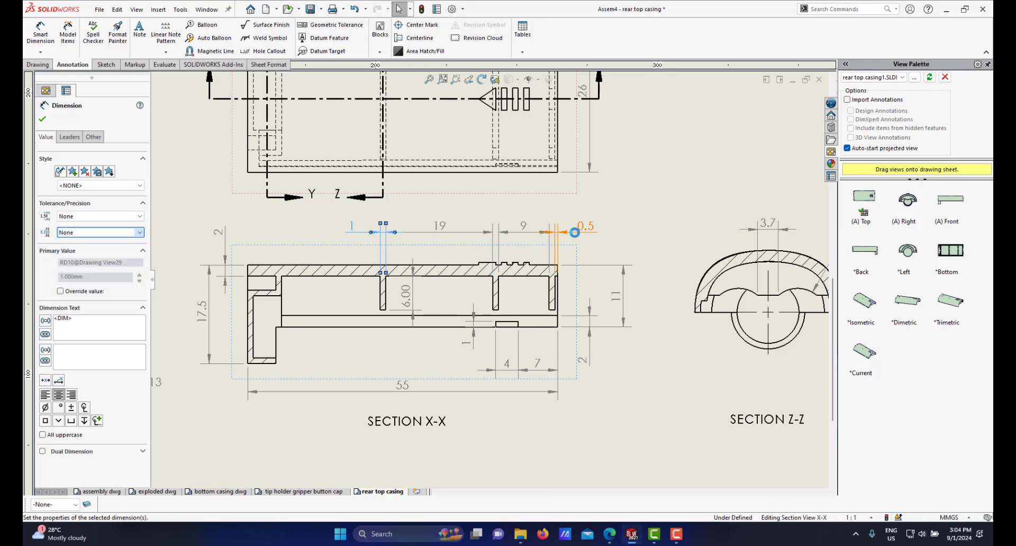
{"action": "scroll", "coordinate": [450, 274], "scroll_direction": "down", "scroll_amount": 1}
{"action": "scroll", "coordinate": [450, 275], "scroll_direction": "up", "scroll_amount": 3}
{"action": "scroll", "coordinate": [495, 239], "scroll_direction": "down", "scroll_amount": 4}
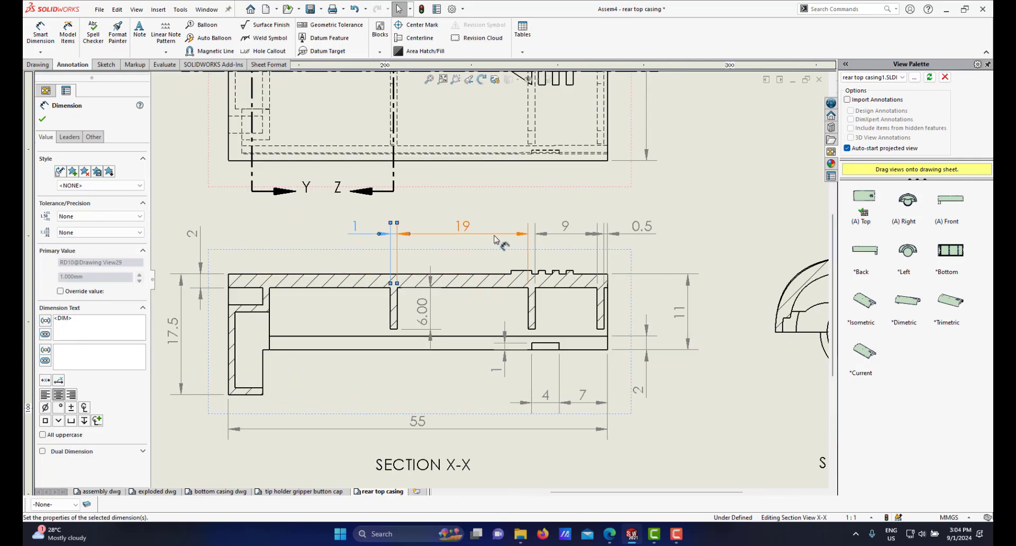
{"action": "right_click", "coordinate": [504, 214]}
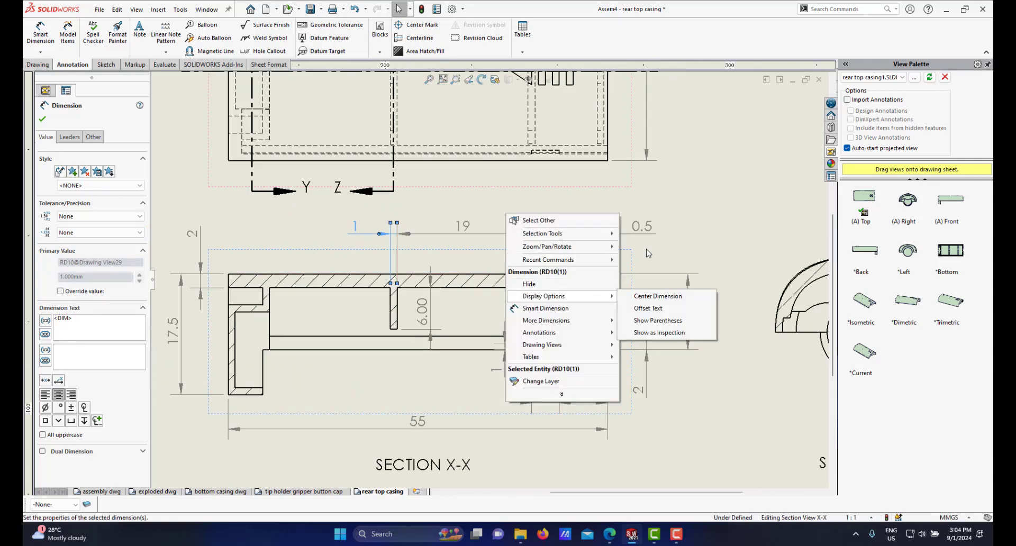
{"action": "left_click", "coordinate": [683, 216]}
{"action": "right_click", "coordinate": [682, 211]}
{"action": "left_click", "coordinate": [729, 202]}
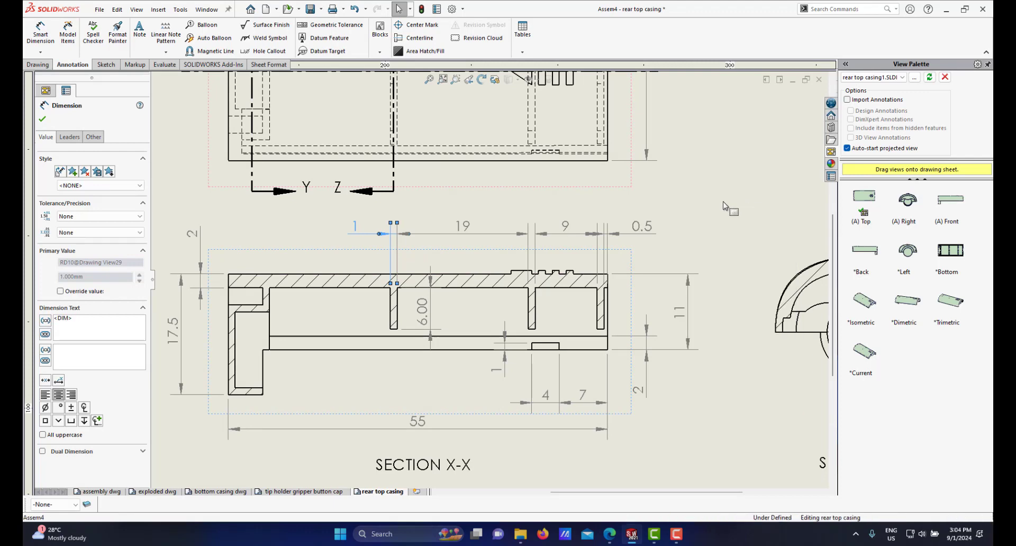
Step: Move the 9, 0.5, 19 and 1 dimensions down so they line up at one height just above section X-X
{"action": "left_click_drag", "start_coordinate": [565, 229], "coordinate": [565, 247]}
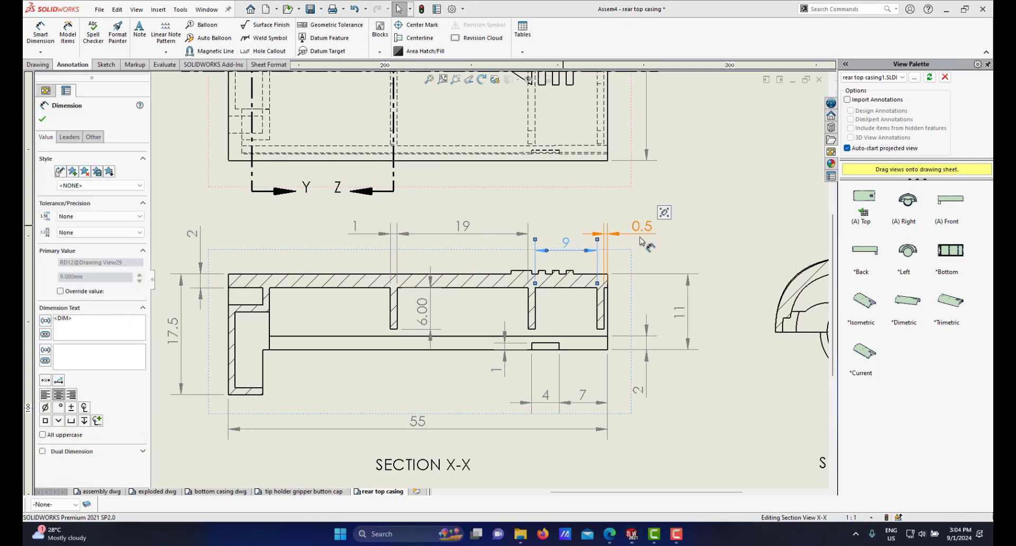
{"action": "mouse_move", "coordinate": [641, 241]}
{"action": "left_mouse_down"}
{"action": "mouse_move", "coordinate": [653, 264]}
{"action": "mouse_move", "coordinate": [652, 245]}
{"action": "left_mouse_up"}
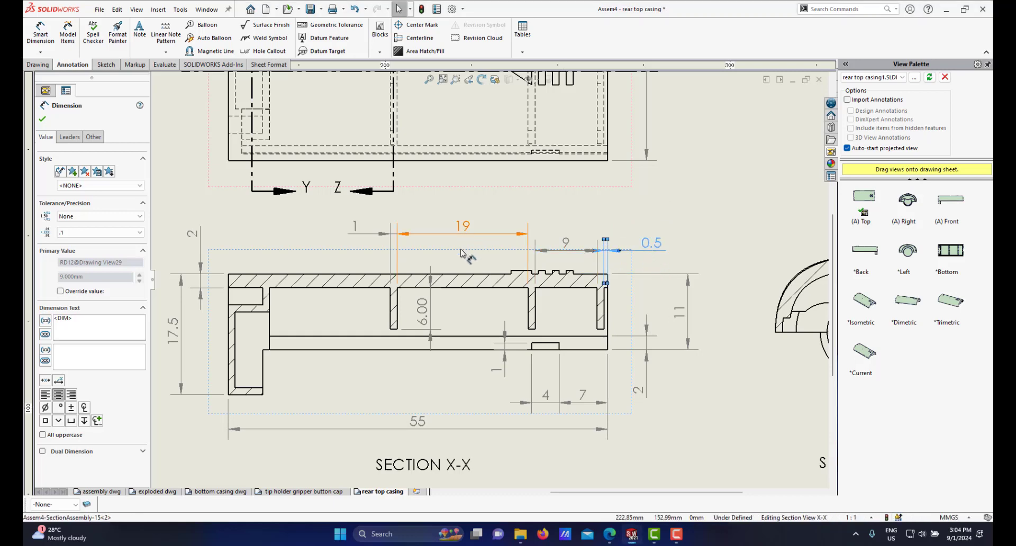
{"action": "left_click_drag", "start_coordinate": [461, 253], "coordinate": [461, 246]}
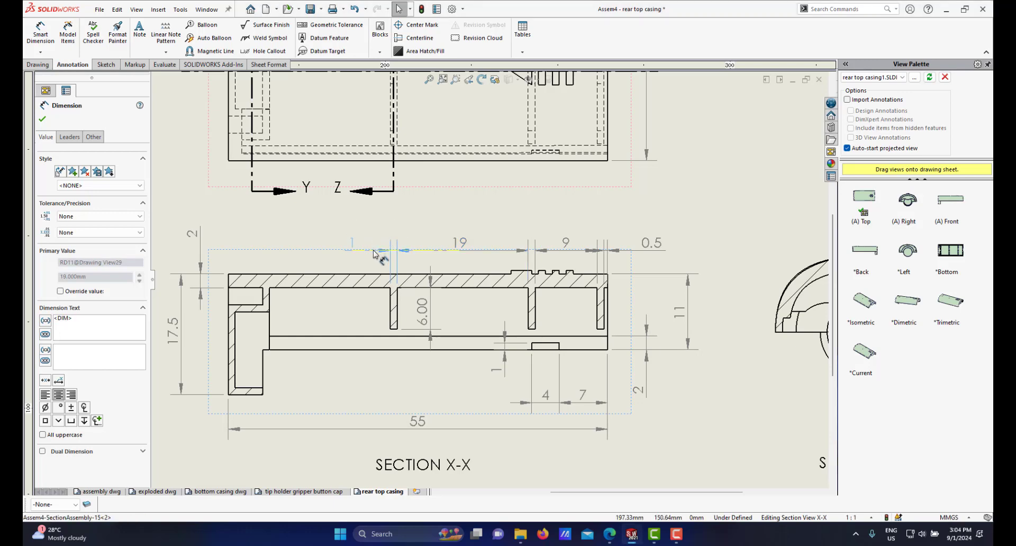
{"action": "left_click", "coordinate": [393, 250]}
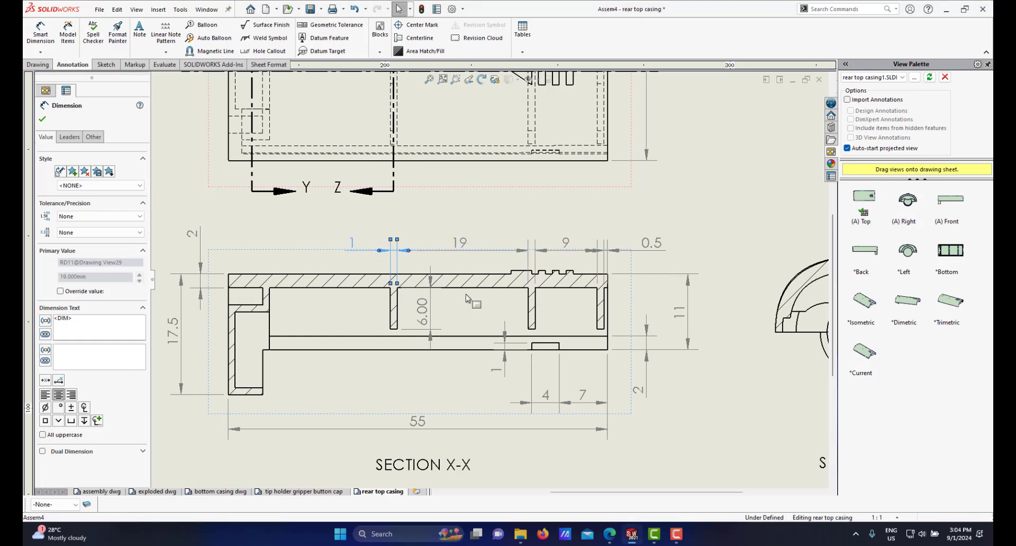
{"action": "key", "text": "Escape"}
{"action": "scroll", "coordinate": [519, 304], "scroll_direction": "up", "scroll_amount": 3}
{"action": "scroll", "coordinate": [511, 304], "scroll_direction": "down", "scroll_amount": 2}
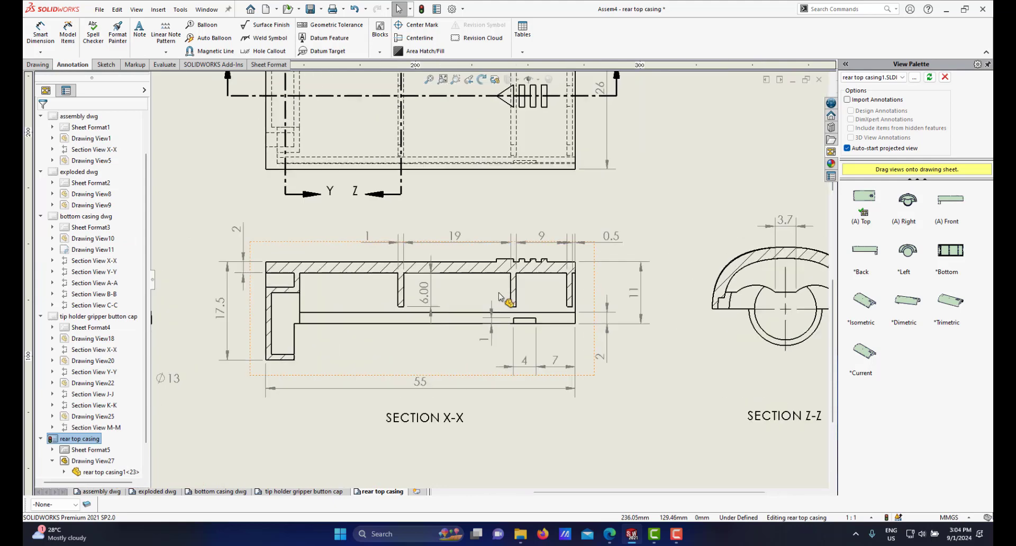
{"action": "scroll", "coordinate": [439, 302], "scroll_direction": "up", "scroll_amount": 2}
{"action": "scroll", "coordinate": [426, 243], "scroll_direction": "down", "scroll_amount": 4}
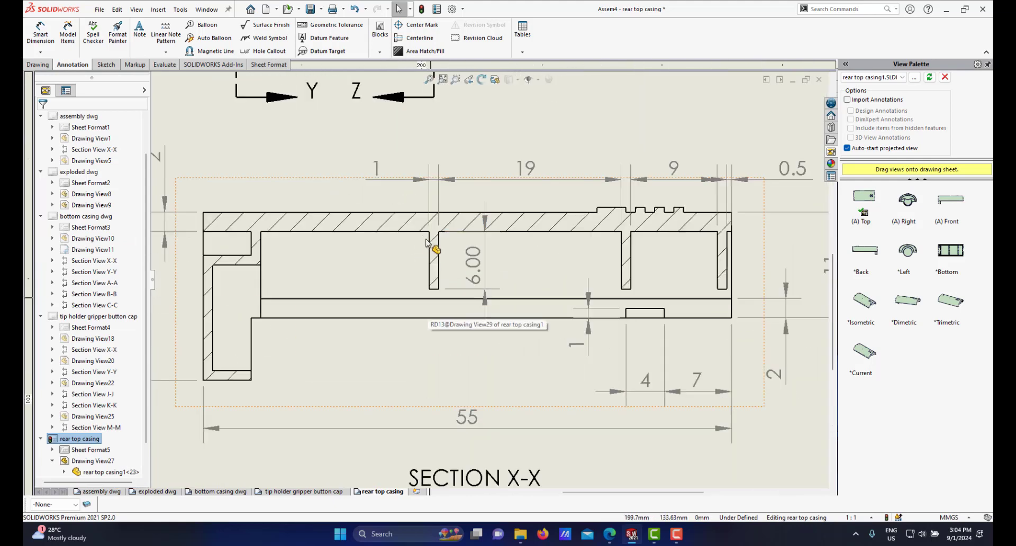
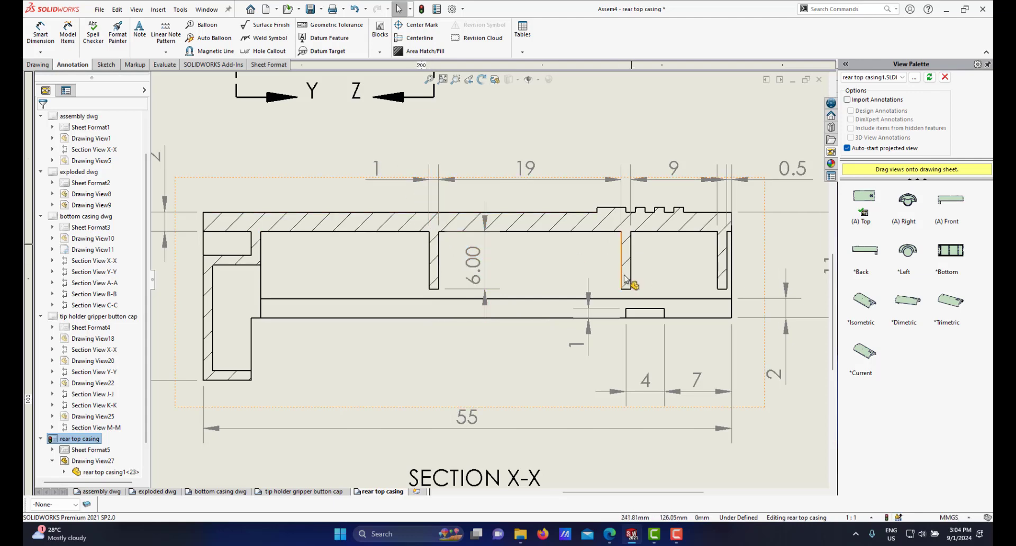
Step: Dimension the horizontal width of the top step at the left end of section X-X and set its precision to None
{"action": "scroll", "coordinate": [495, 285], "scroll_direction": "up", "scroll_amount": 3}
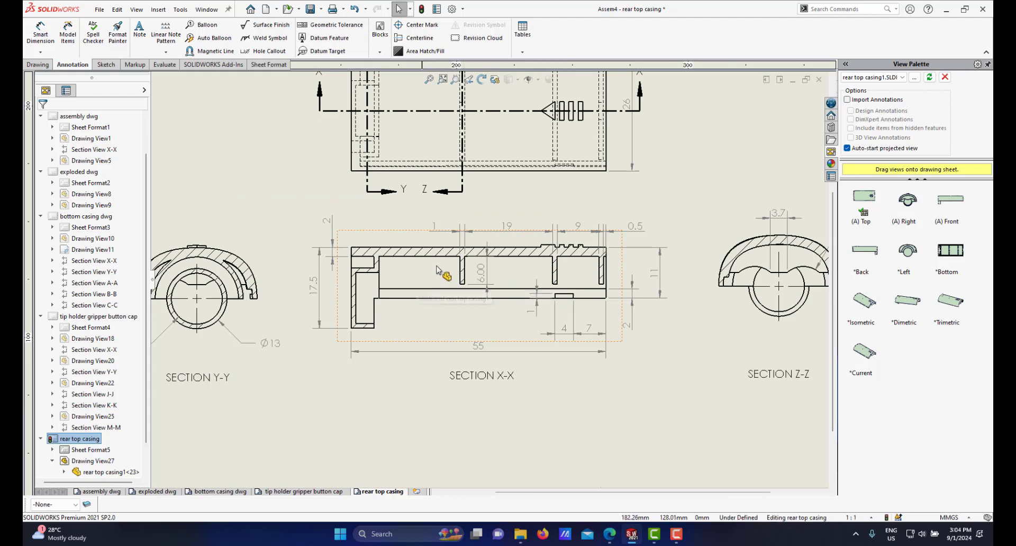
{"action": "scroll", "coordinate": [352, 298], "scroll_direction": "down", "scroll_amount": 4}
{"action": "scroll", "coordinate": [424, 275], "scroll_direction": "up", "scroll_amount": 2}
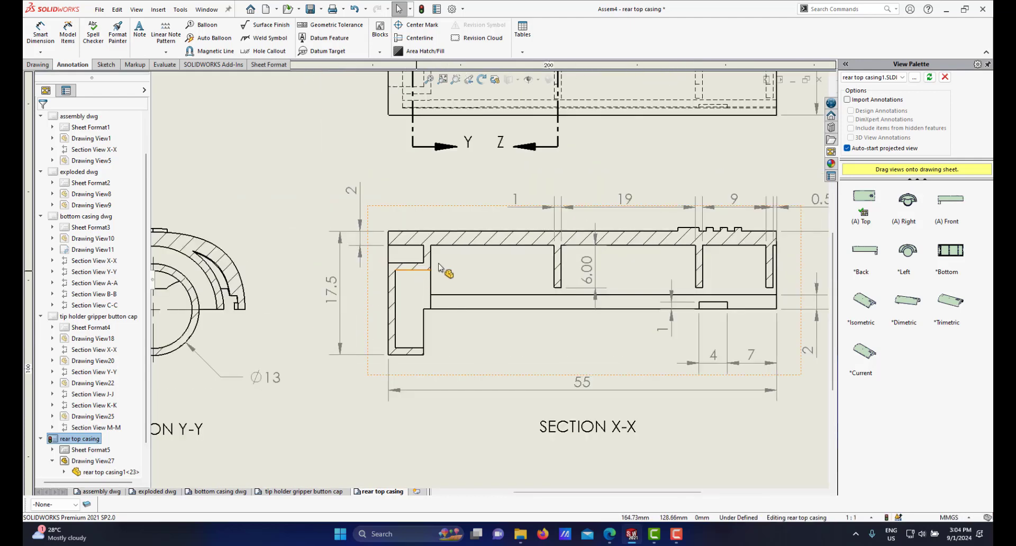
{"action": "scroll", "coordinate": [460, 262], "scroll_direction": "down", "scroll_amount": 5}
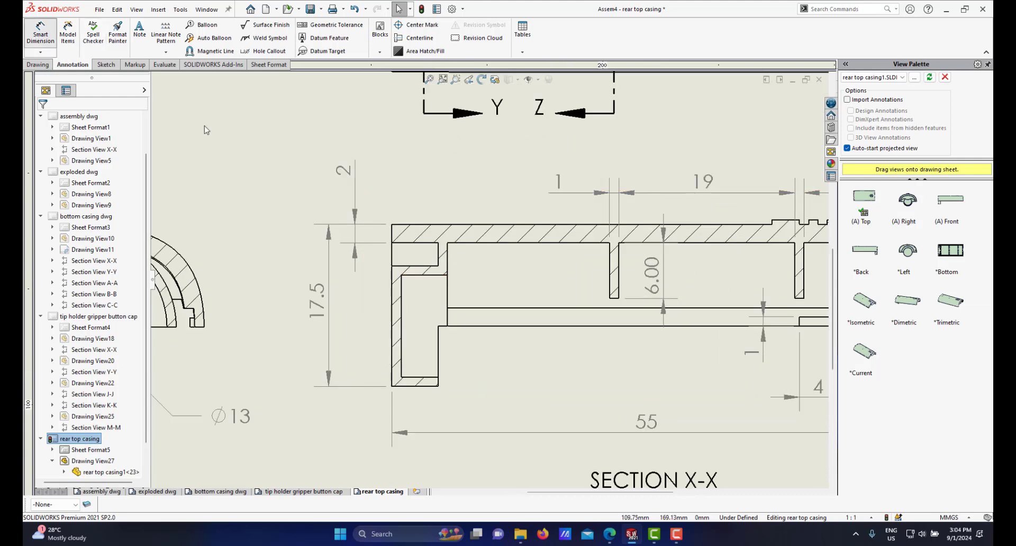
{"action": "left_click", "coordinate": [40, 33]}
{"action": "scroll", "coordinate": [398, 260], "scroll_direction": "down", "scroll_amount": 1}
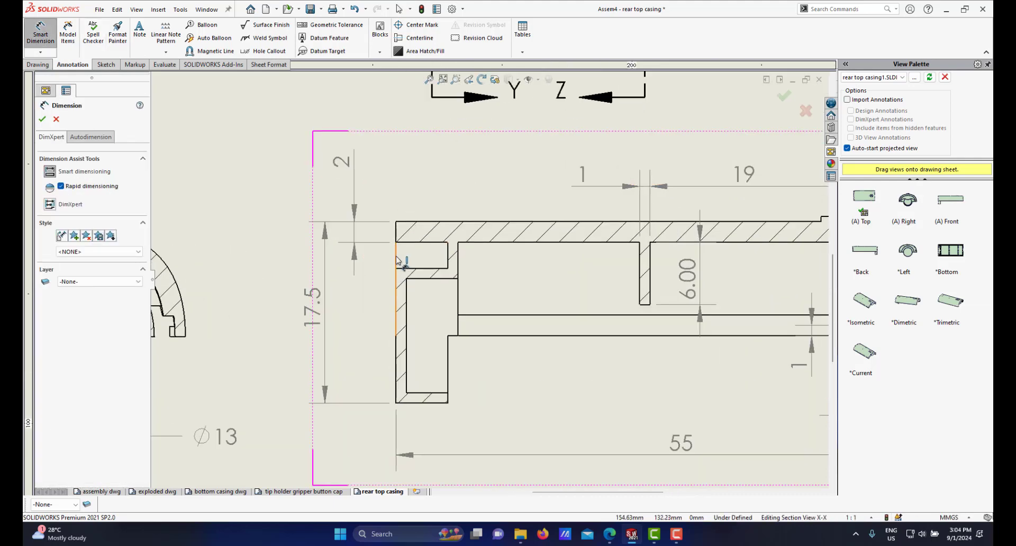
{"action": "left_click", "coordinate": [437, 247]}
{"action": "left_click", "coordinate": [423, 153]}
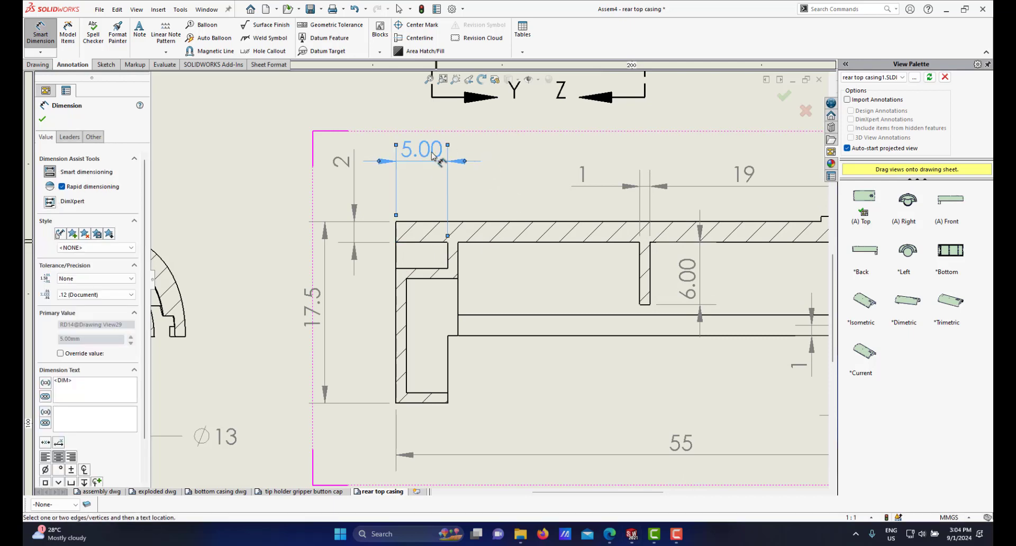
{"action": "left_click_drag", "start_coordinate": [421, 150], "coordinate": [433, 177]}
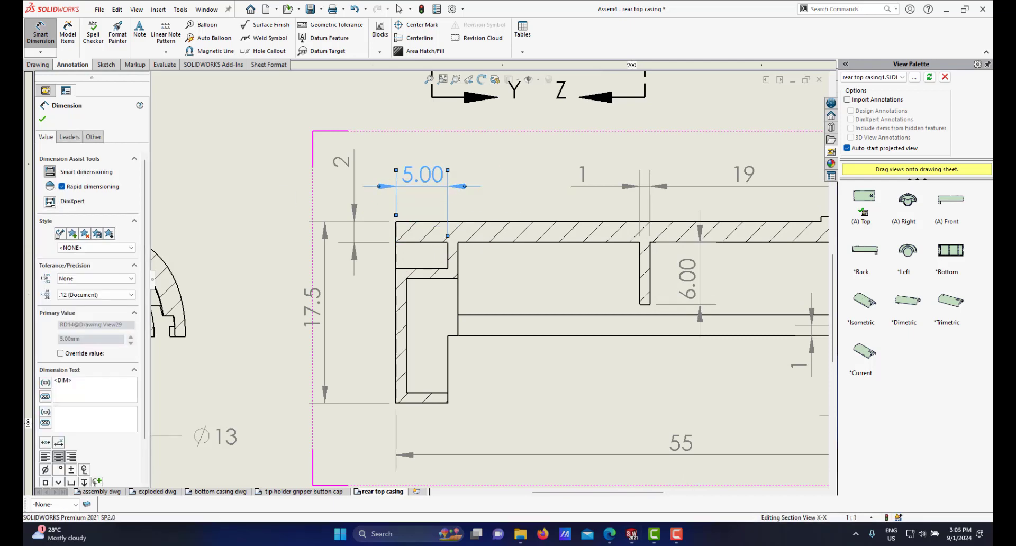
{"action": "left_click", "coordinate": [121, 294]}
{"action": "left_click", "coordinate": [93, 306]}
Step: Dimension the vertical gap between the two bottom edges at the left end of section X-X, placed below the part, with precision None
{"action": "scroll", "coordinate": [563, 317], "scroll_direction": "up", "scroll_amount": 2}
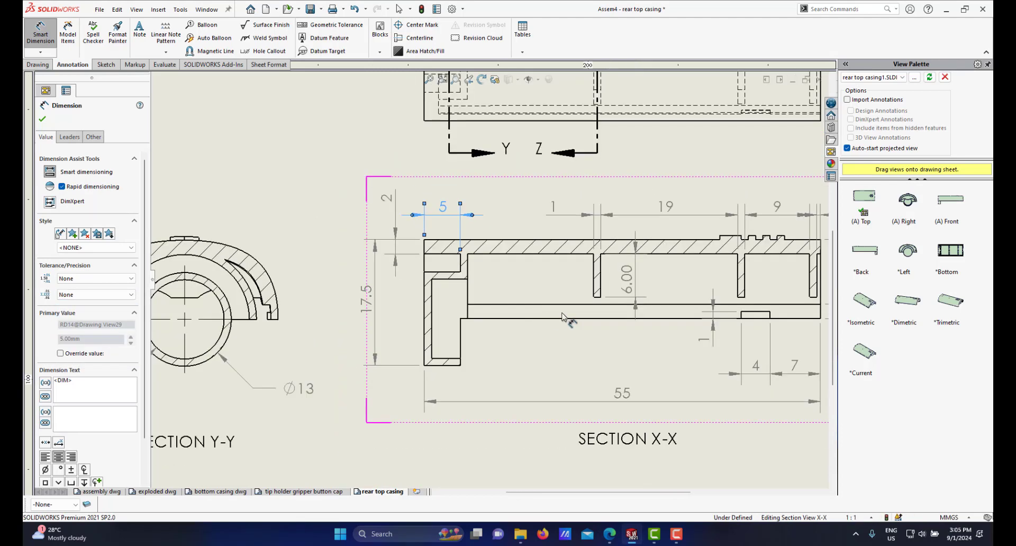
{"action": "scroll", "coordinate": [563, 316], "scroll_direction": "up", "scroll_amount": 5}
{"action": "scroll", "coordinate": [602, 243], "scroll_direction": "down", "scroll_amount": 3}
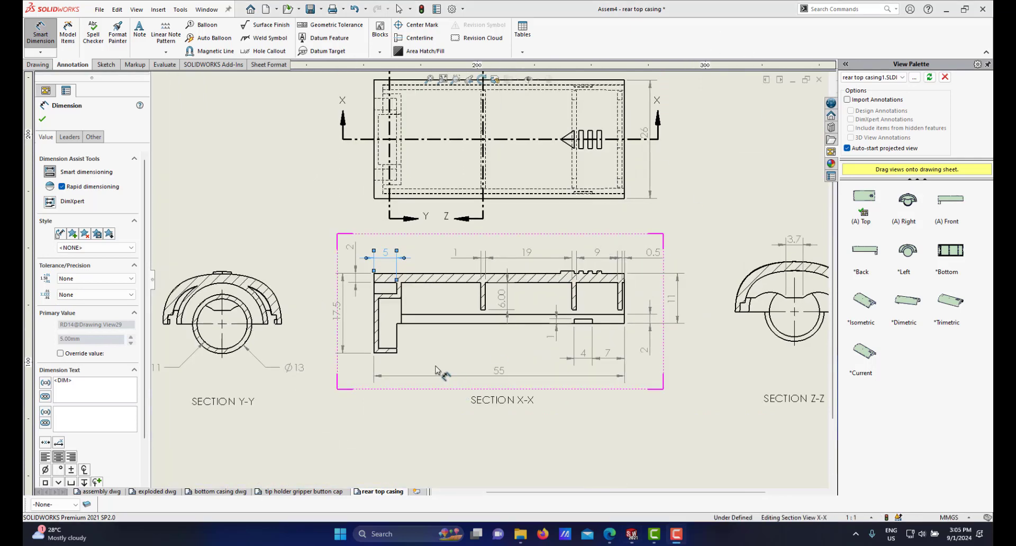
{"action": "scroll", "coordinate": [388, 358], "scroll_direction": "down", "scroll_amount": 4}
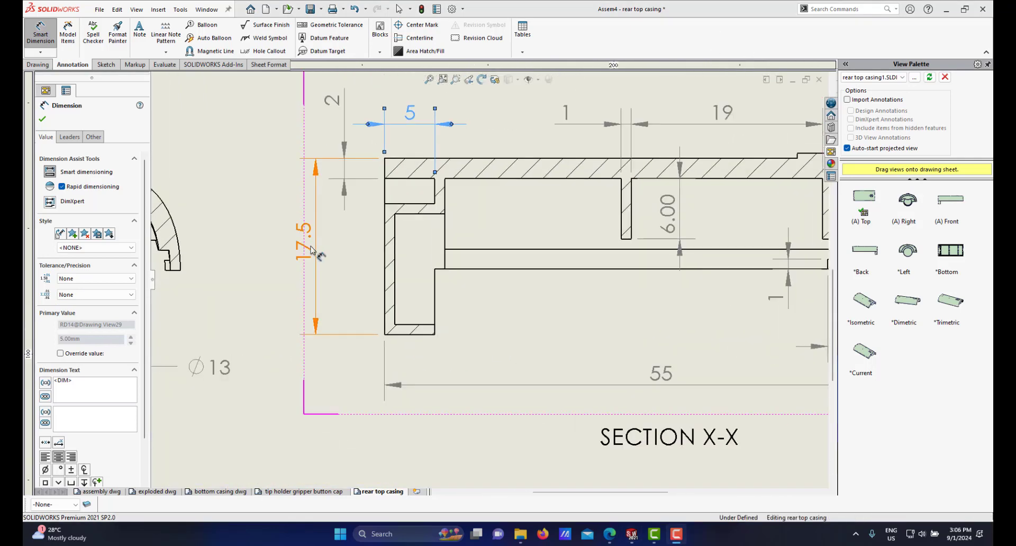
{"action": "scroll", "coordinate": [456, 347], "scroll_direction": "down", "scroll_amount": 1}
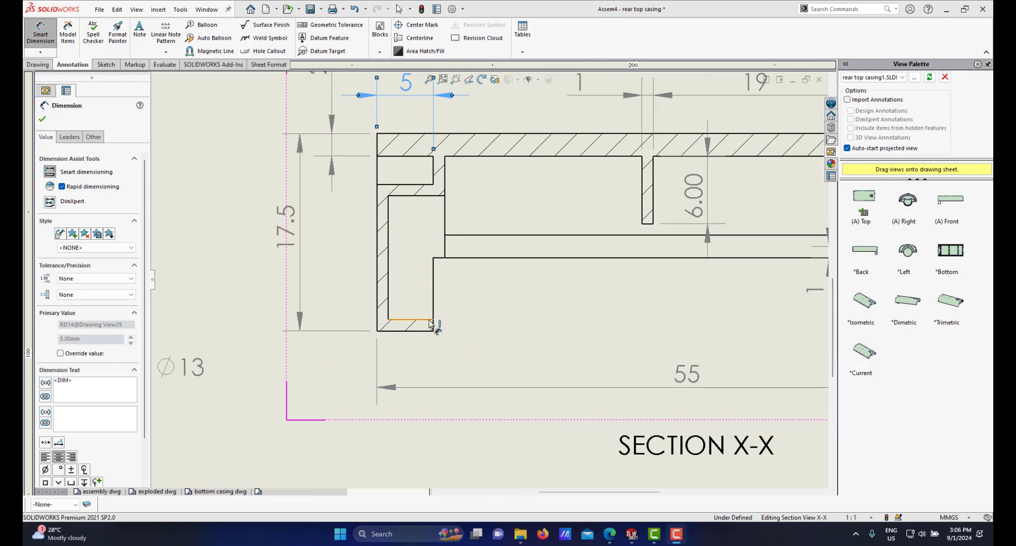
{"action": "left_click", "coordinate": [424, 321]}
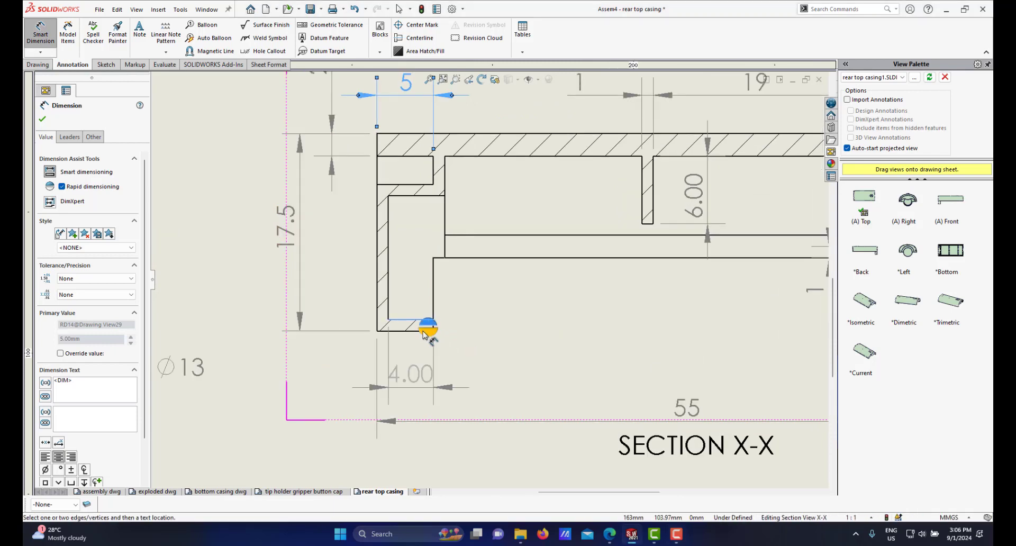
{"action": "left_click", "coordinate": [422, 331]}
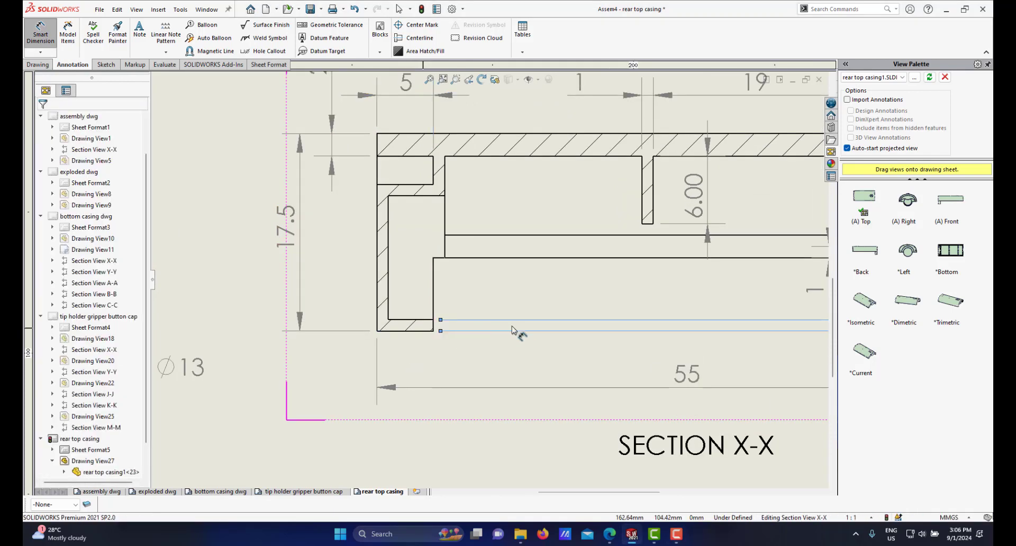
{"action": "scroll", "coordinate": [551, 320], "scroll_direction": "up", "scroll_amount": 4}
{"action": "scroll", "coordinate": [572, 307], "scroll_direction": "down", "scroll_amount": 2}
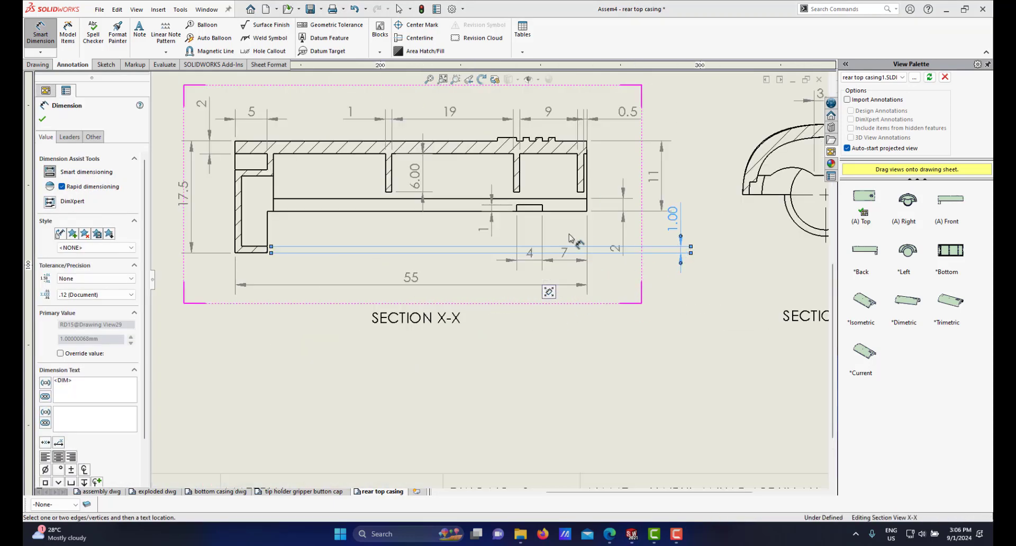
{"action": "left_click", "coordinate": [350, 247]}
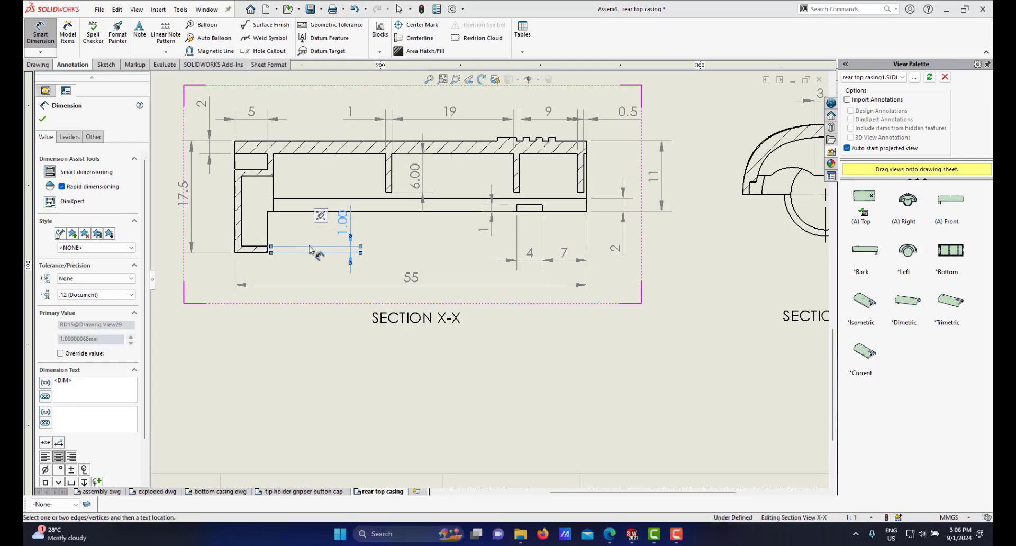
{"action": "middle_click_drag", "start_coordinate": [311, 249], "coordinate": [499, 273]}
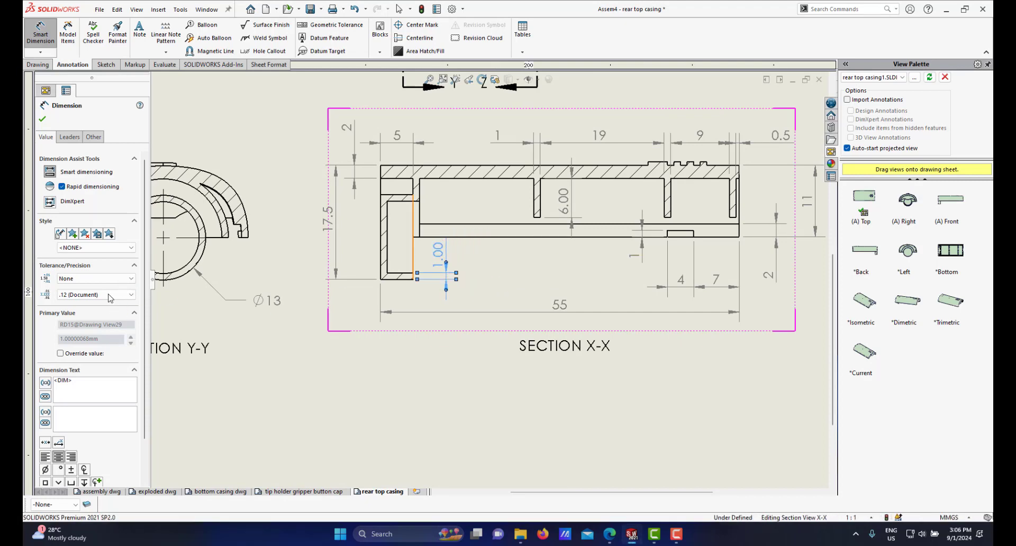
{"action": "left_click", "coordinate": [103, 296]}
{"action": "left_click", "coordinate": [79, 304]}
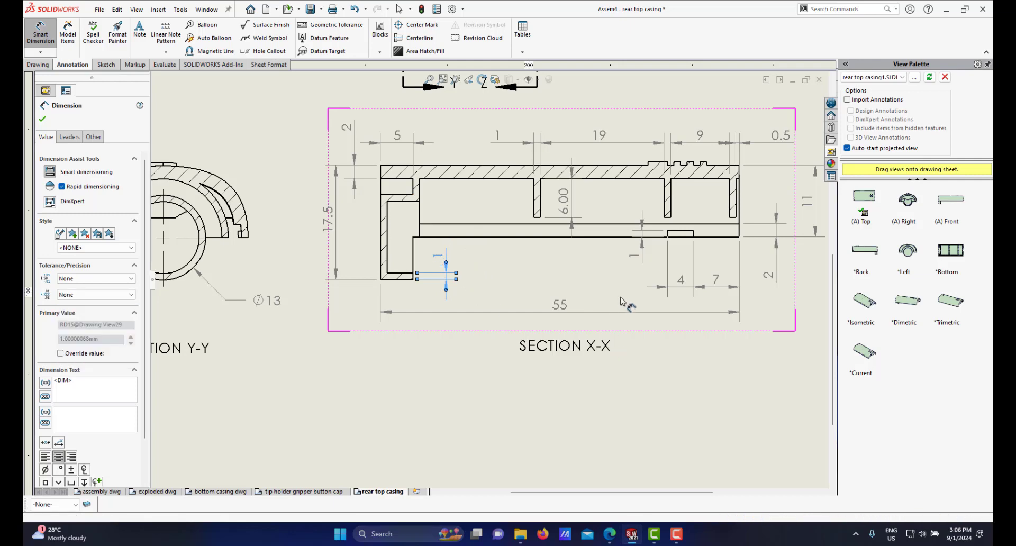
Step: Set the precision of the 6.00 rib dimension in section X-X to None and shift it slightly left
{"action": "scroll", "coordinate": [487, 276], "scroll_direction": "up", "scroll_amount": 2}
{"action": "scroll", "coordinate": [548, 244], "scroll_direction": "down", "scroll_amount": 3}
{"action": "left_click", "coordinate": [564, 188]}
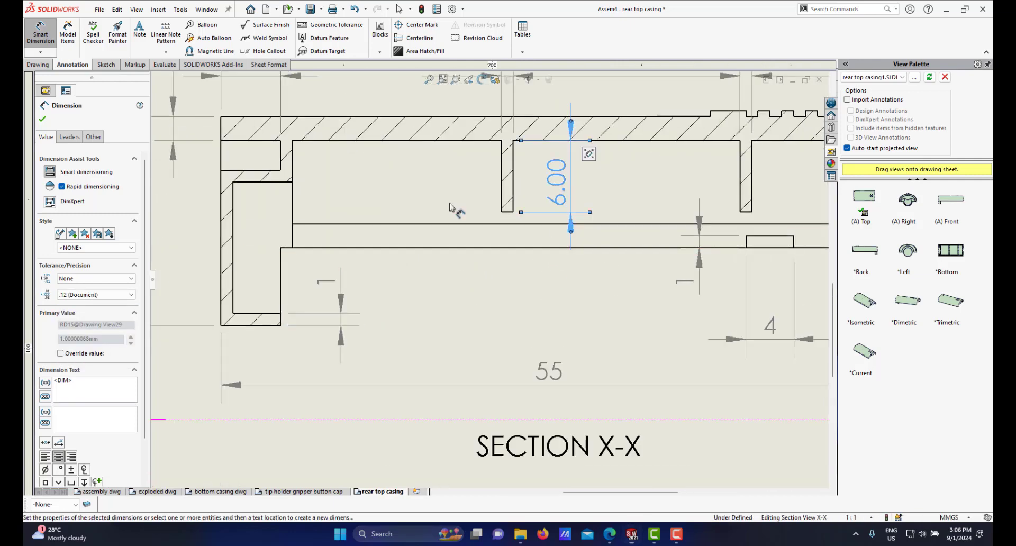
{"action": "left_click", "coordinate": [113, 295]}
{"action": "left_click", "coordinate": [80, 303]}
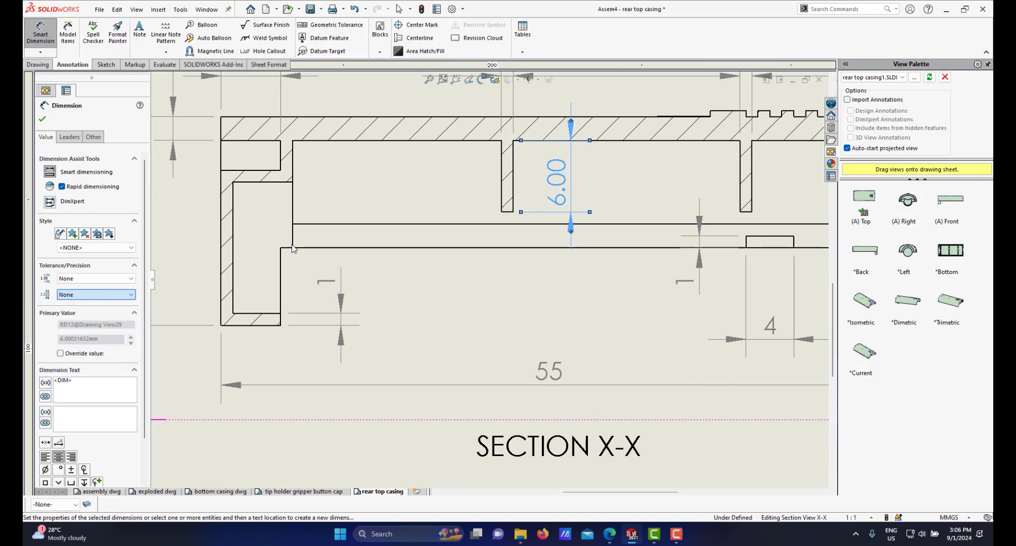
{"action": "scroll", "coordinate": [579, 223], "scroll_direction": "up", "scroll_amount": 2}
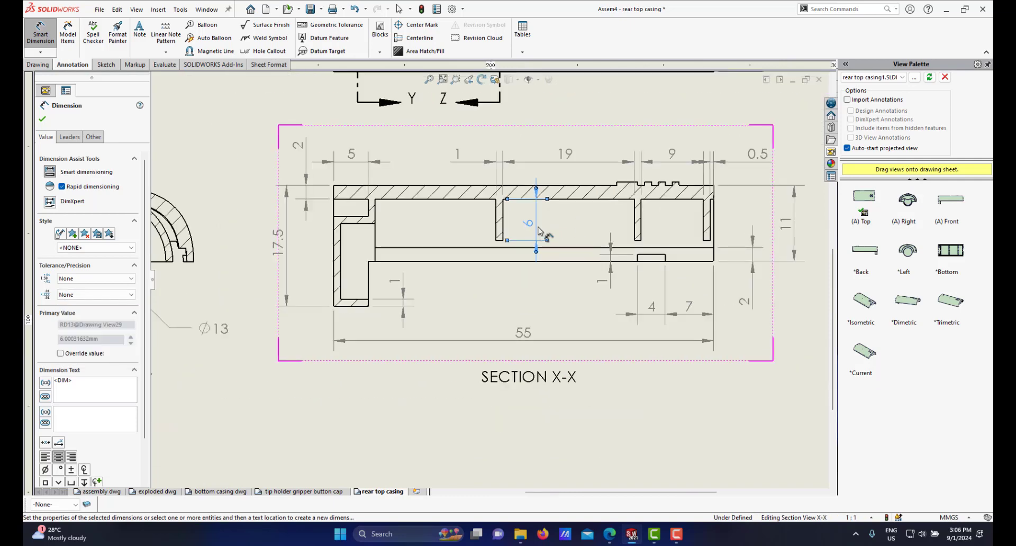
{"action": "left_click_drag", "start_coordinate": [532, 226], "coordinate": [519, 222]}
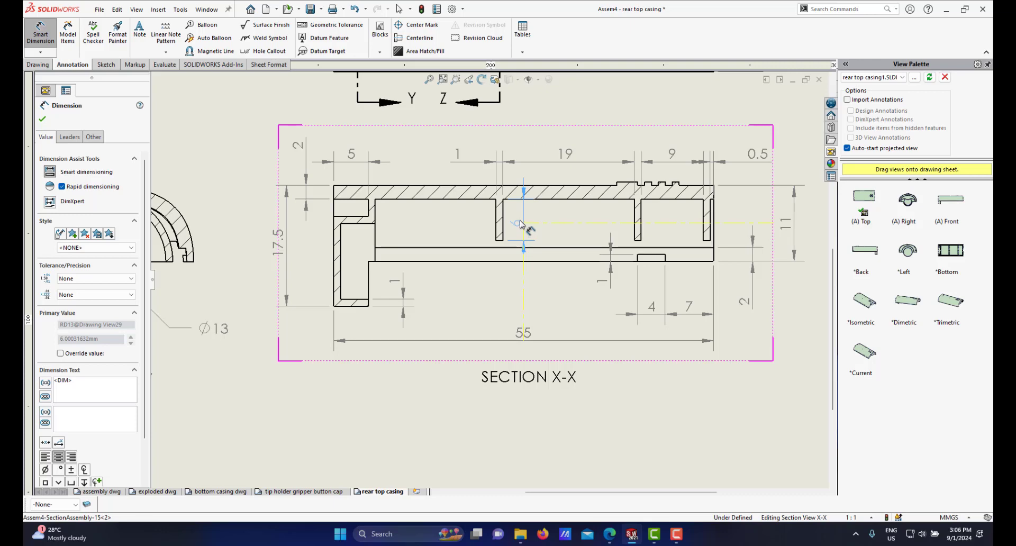
Step: Zoom out to review the views and dimensions across the whole sheet, then leave the dimension tool
{"action": "scroll", "coordinate": [521, 249], "scroll_direction": "up", "scroll_amount": 1}
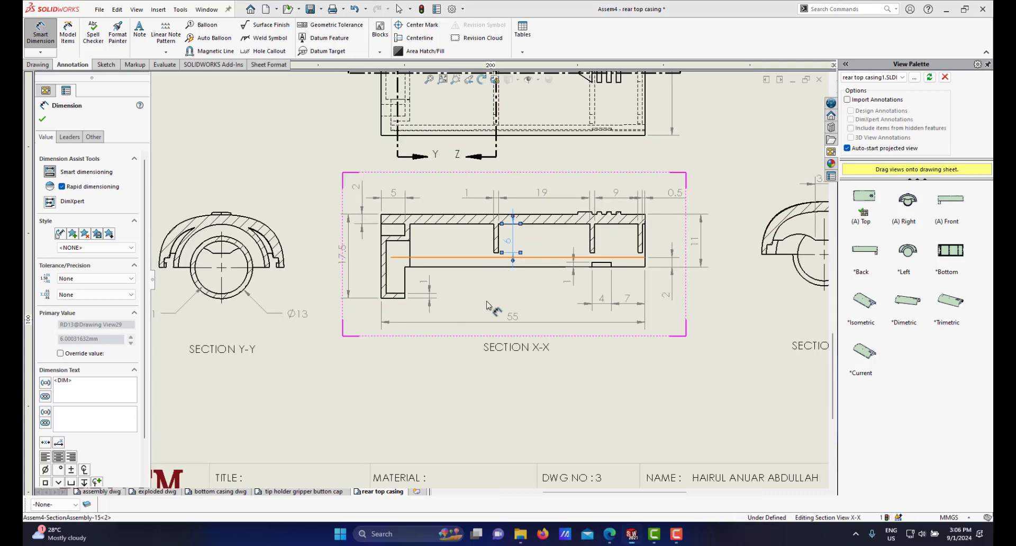
{"action": "scroll", "coordinate": [521, 249], "scroll_direction": "up", "scroll_amount": 2}
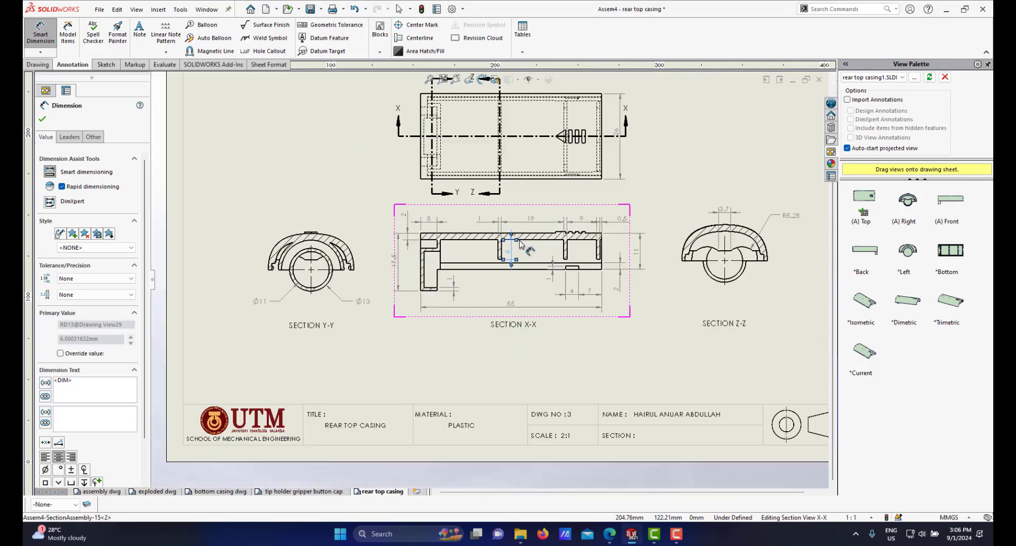
{"action": "scroll", "coordinate": [556, 211], "scroll_direction": "down", "scroll_amount": 1}
{"action": "scroll", "coordinate": [560, 254], "scroll_direction": "up", "scroll_amount": 2}
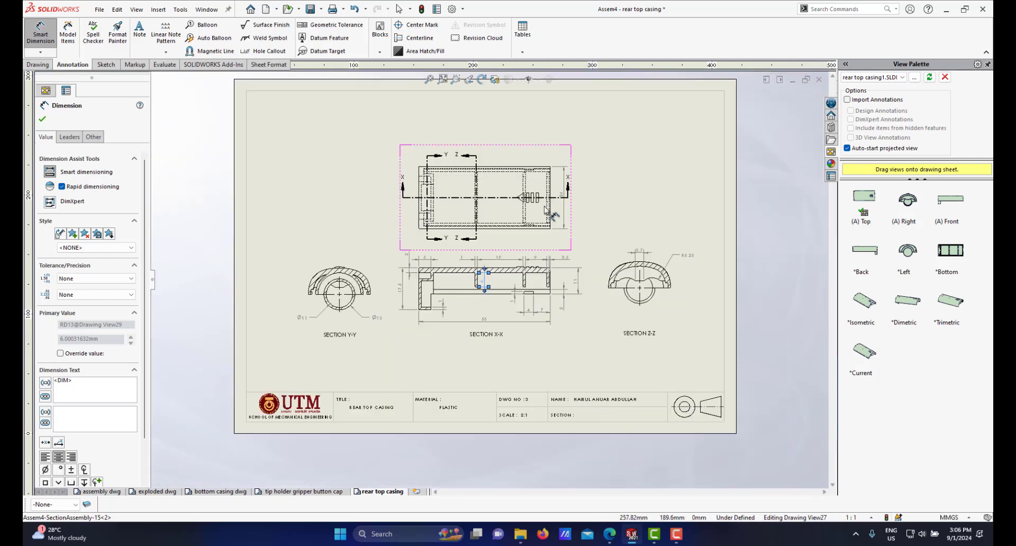
{"action": "scroll", "coordinate": [551, 218], "scroll_direction": "down", "scroll_amount": 1}
{"action": "scroll", "coordinate": [531, 274], "scroll_direction": "down", "scroll_amount": 2}
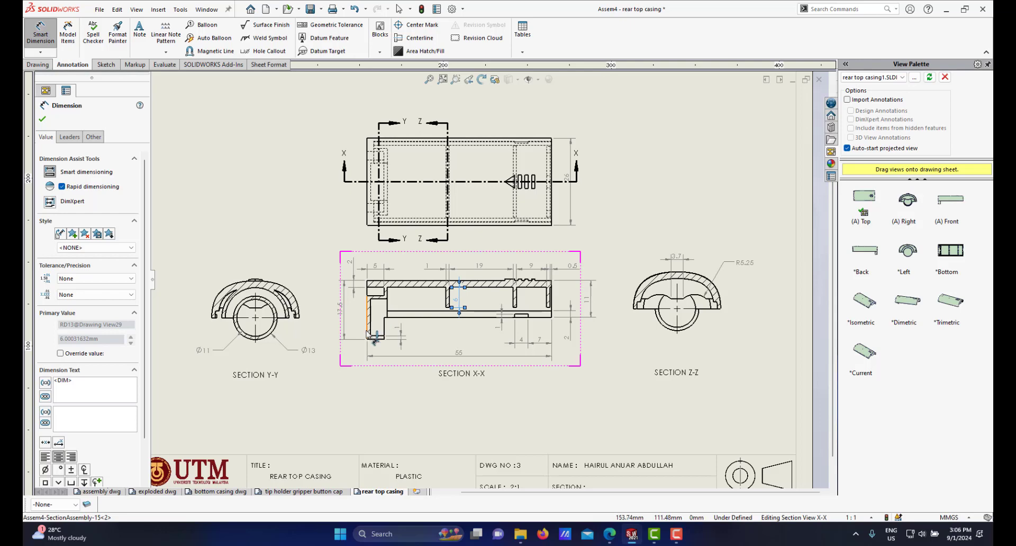
{"action": "scroll", "coordinate": [382, 339], "scroll_direction": "down", "scroll_amount": 1}
{"action": "scroll", "coordinate": [423, 317], "scroll_direction": "up", "scroll_amount": 2}
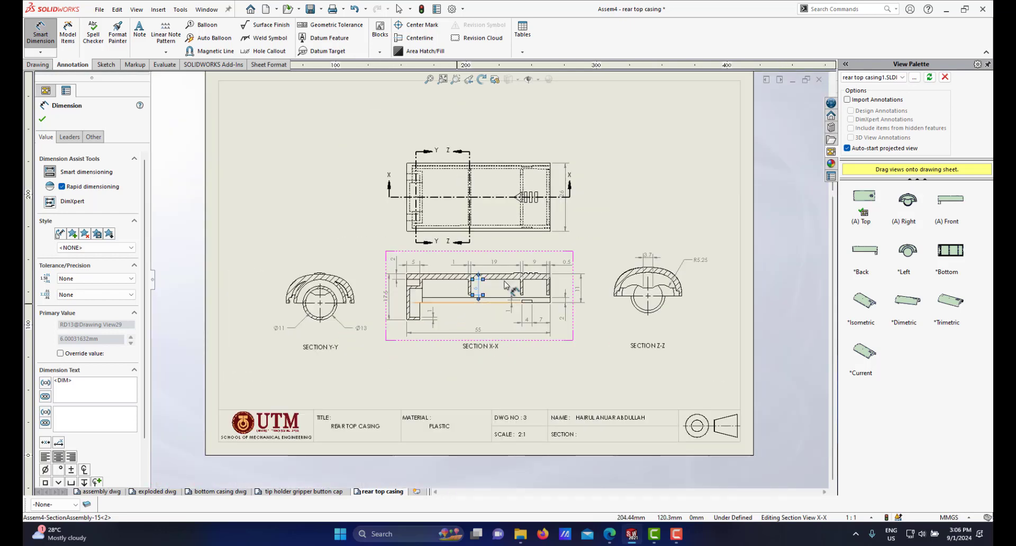
{"action": "scroll", "coordinate": [477, 291], "scroll_direction": "down", "scroll_amount": 1}
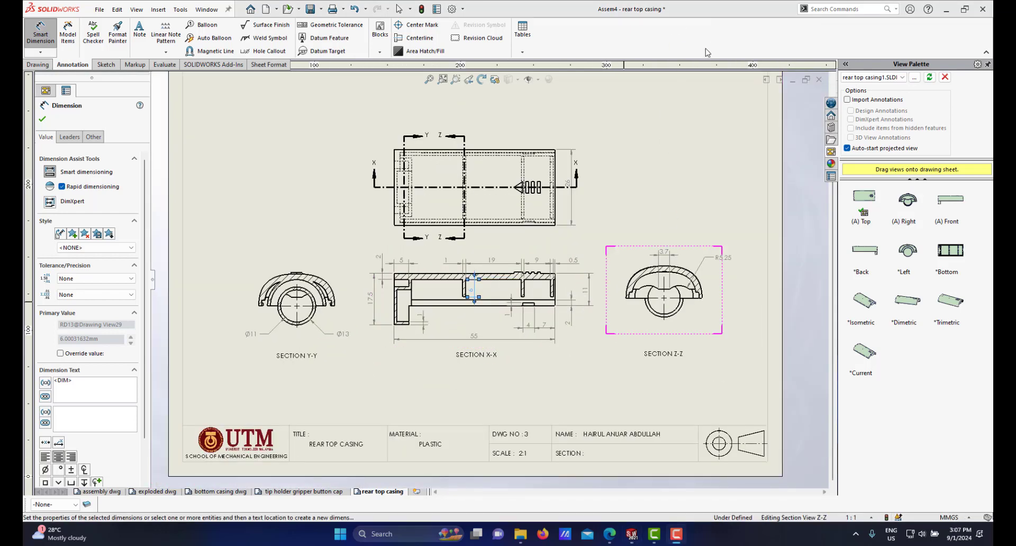
{"action": "scroll", "coordinate": [508, 310], "scroll_direction": "down", "scroll_amount": 2}
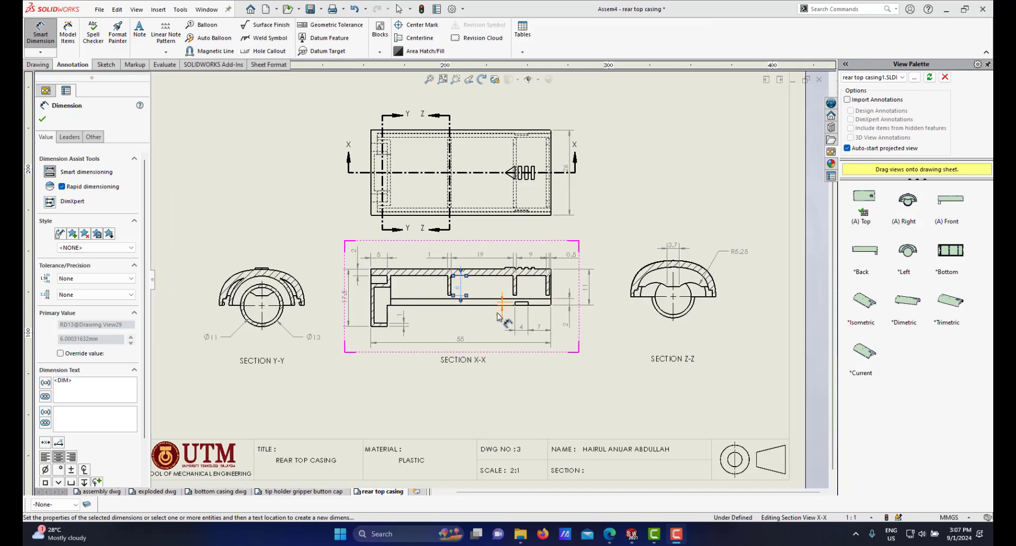
{"action": "scroll", "coordinate": [440, 323], "scroll_direction": "up", "scroll_amount": 3}
{"action": "scroll", "coordinate": [436, 299], "scroll_direction": "down", "scroll_amount": 2}
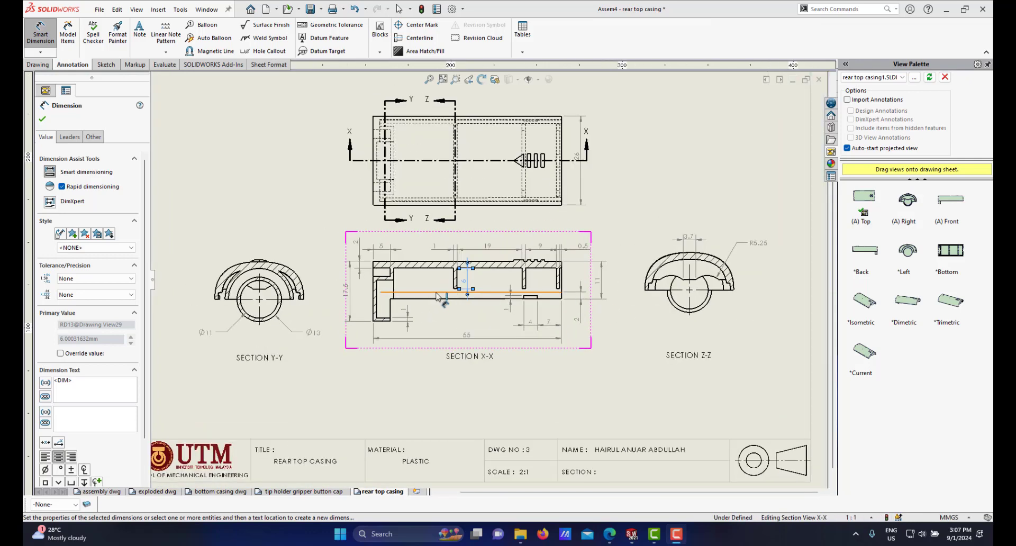
{"action": "scroll", "coordinate": [520, 308], "scroll_direction": "down", "scroll_amount": 1}
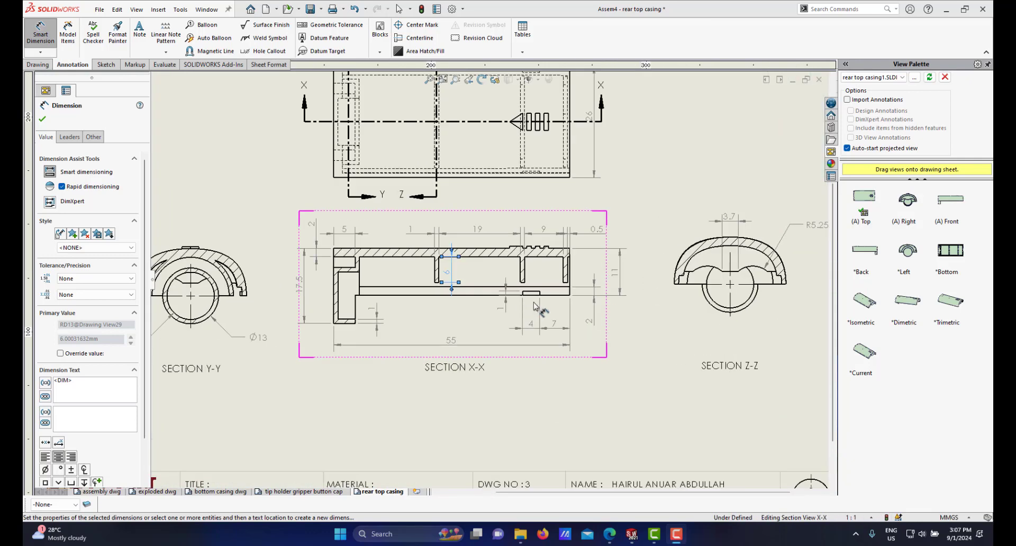
{"action": "scroll", "coordinate": [569, 304], "scroll_direction": "up", "scroll_amount": 3}
{"action": "scroll", "coordinate": [546, 233], "scroll_direction": "down", "scroll_amount": 2}
{"action": "scroll", "coordinate": [566, 159], "scroll_direction": "down", "scroll_amount": 1}
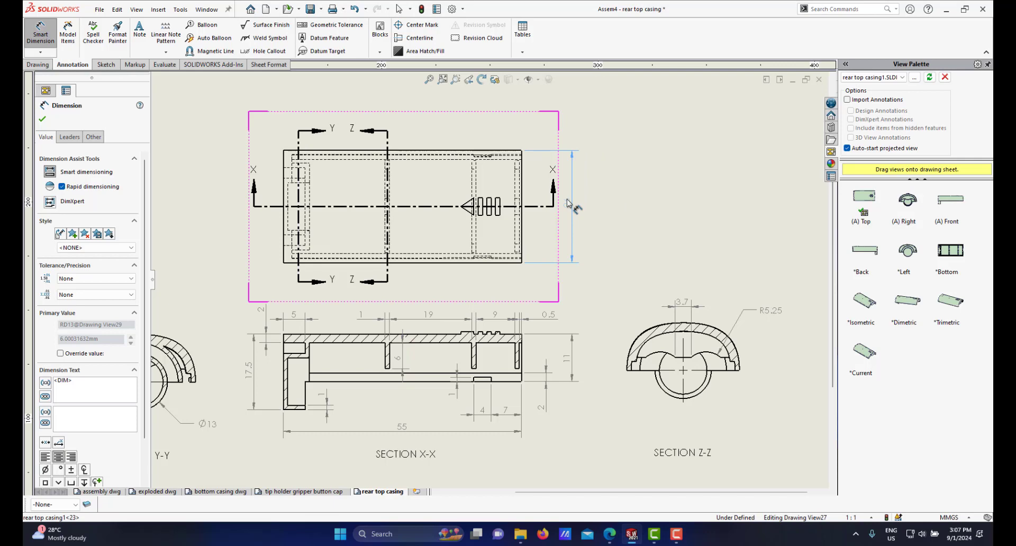
{"action": "left_click", "coordinate": [568, 203]}
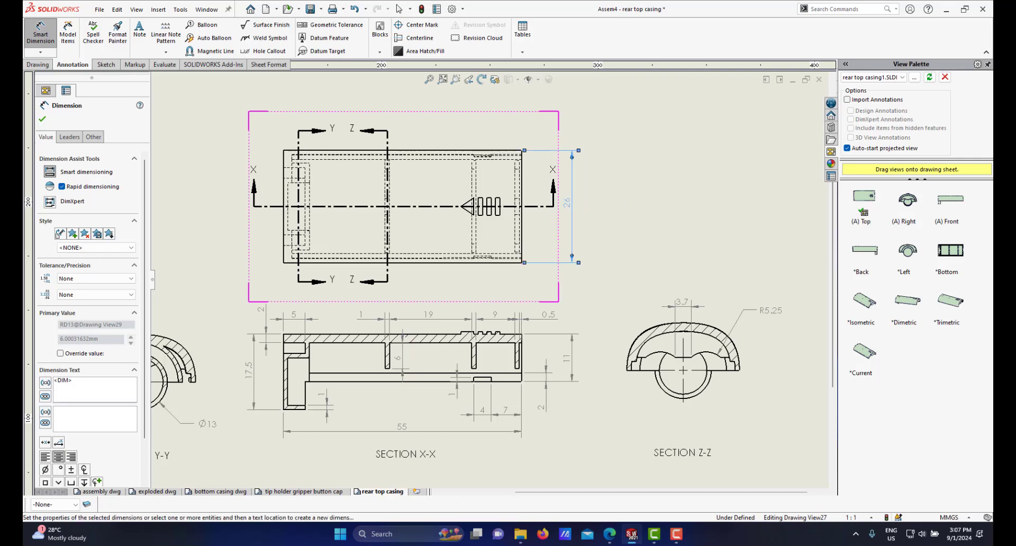
{"action": "right_click", "coordinate": [638, 210]}
{"action": "left_click", "coordinate": [659, 258]}
Step: Move the 7 and 4 dimensions below section X-X up closer to the part
{"action": "scroll", "coordinate": [504, 350], "scroll_direction": "up", "scroll_amount": 2}
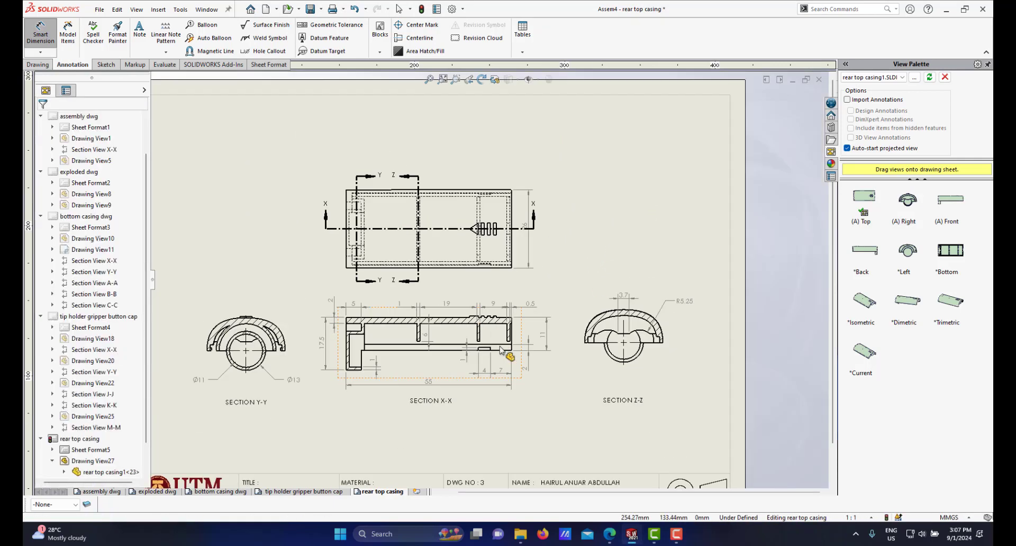
{"action": "scroll", "coordinate": [451, 352], "scroll_direction": "down", "scroll_amount": 1}
{"action": "scroll", "coordinate": [451, 354], "scroll_direction": "down", "scroll_amount": 4}
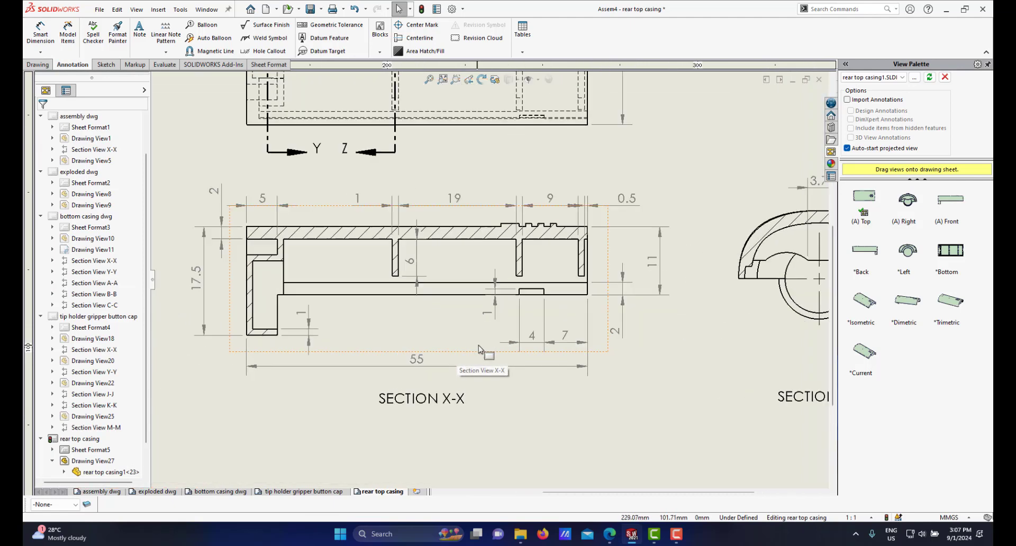
{"action": "left_click_drag", "start_coordinate": [572, 344], "coordinate": [572, 325]}
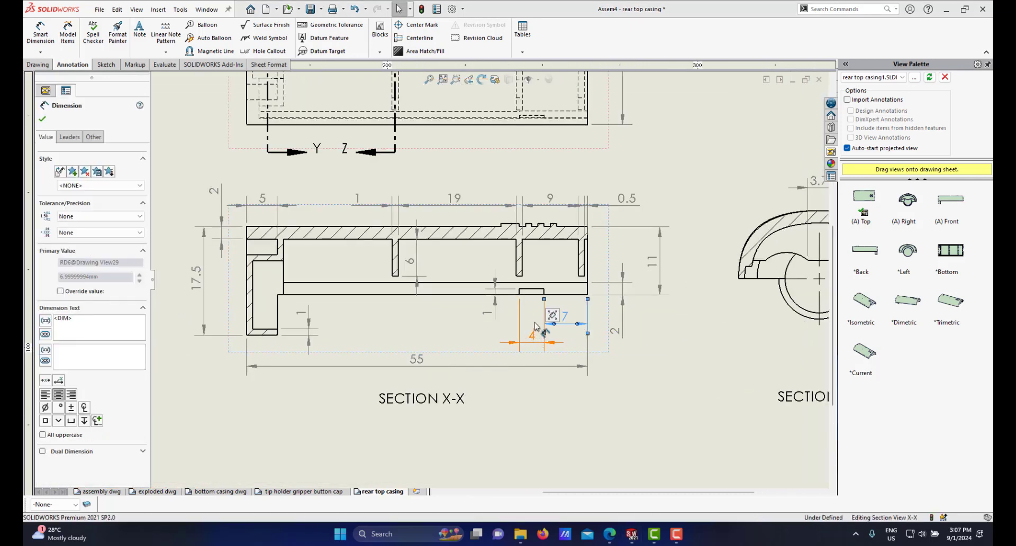
{"action": "left_click_drag", "start_coordinate": [535, 342], "coordinate": [534, 323]}
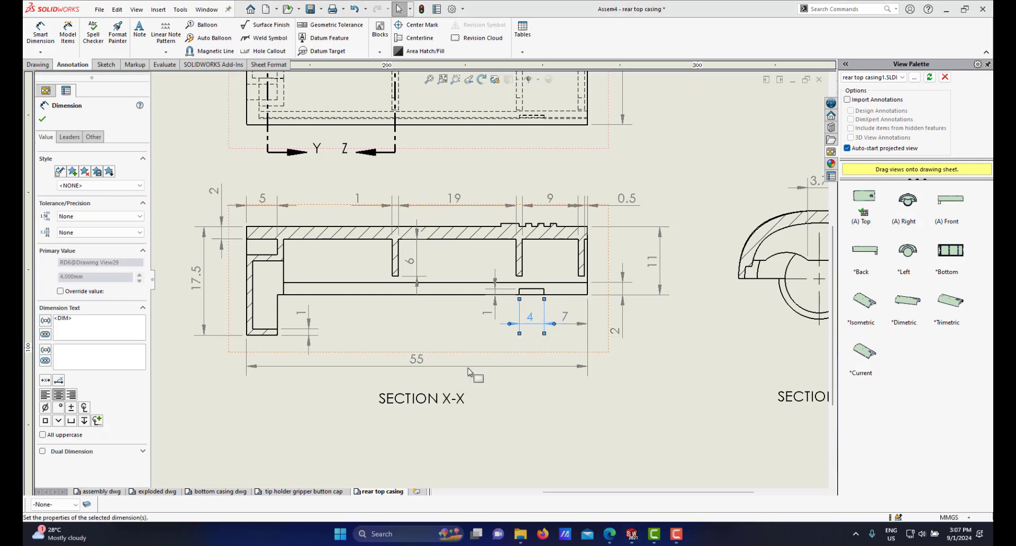
Step: Move the 55 overall dimension of section X-X up closer to the part and leave the dimension
{"action": "left_click_drag", "start_coordinate": [422, 362], "coordinate": [424, 353]}
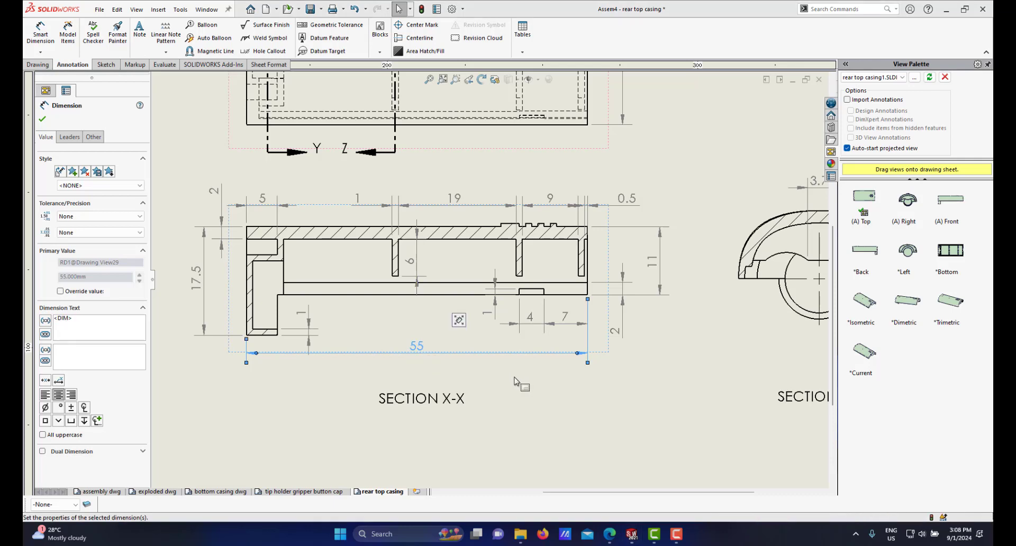
{"action": "key", "text": "Escape"}
Step: Review the whole rear top casing sheet and compare it against the BOM drawing numbers on the exploded drawing sheet
{"action": "scroll", "coordinate": [481, 317], "scroll_direction": "up", "scroll_amount": 4}
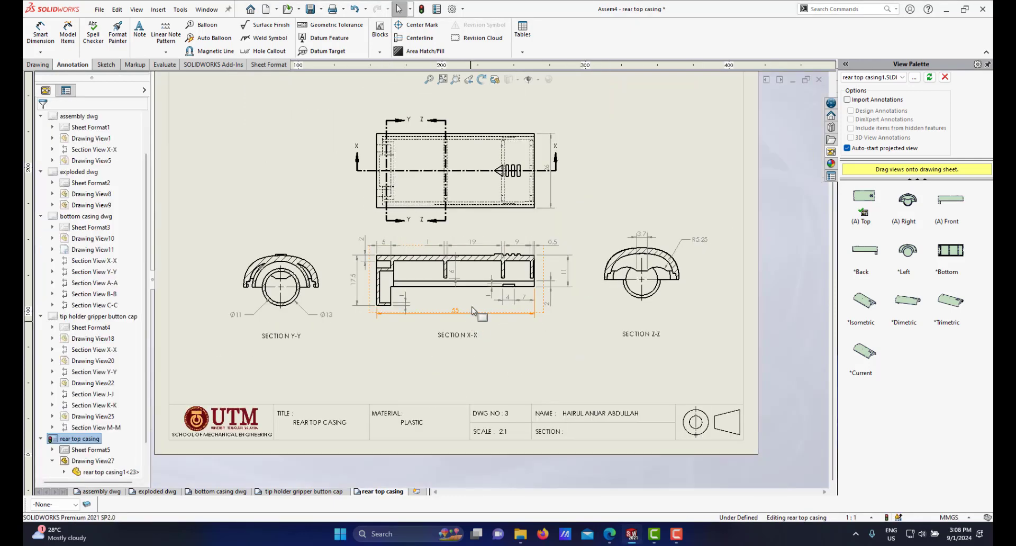
{"action": "scroll", "coordinate": [503, 295], "scroll_direction": "down", "scroll_amount": 1}
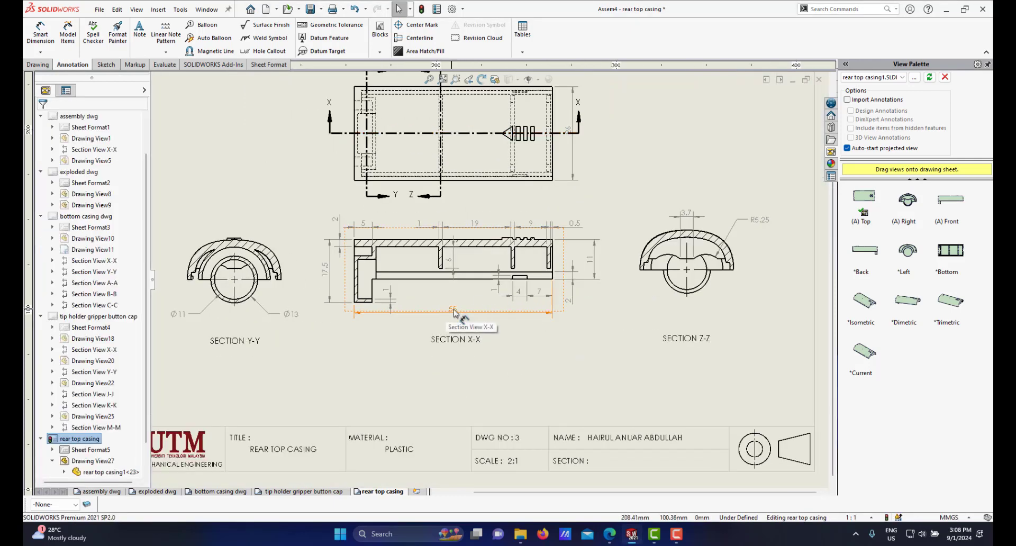
{"action": "scroll", "coordinate": [447, 312], "scroll_direction": "up", "scroll_amount": 2}
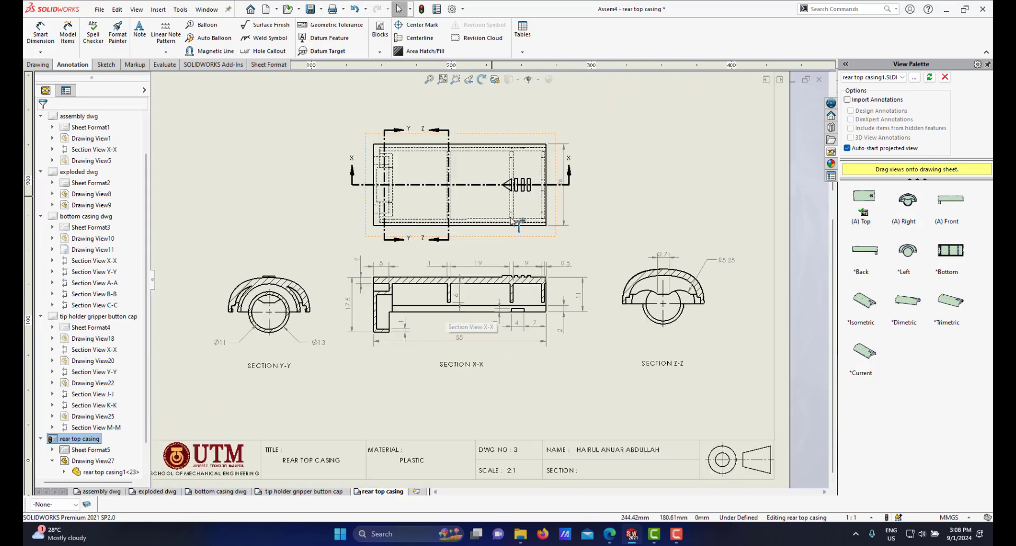
{"action": "scroll", "coordinate": [455, 272], "scroll_direction": "down", "scroll_amount": 2}
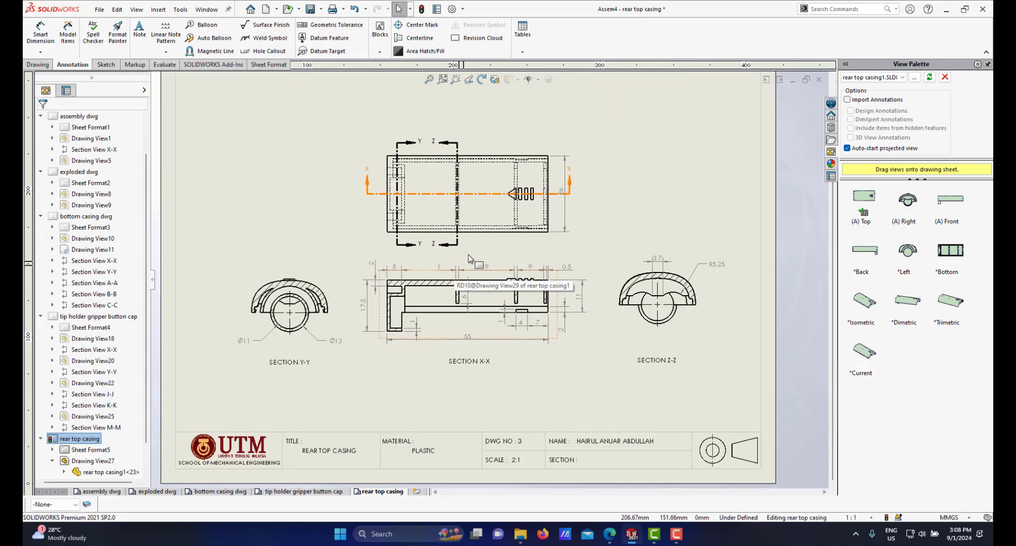
{"action": "scroll", "coordinate": [490, 259], "scroll_direction": "up", "scroll_amount": 2}
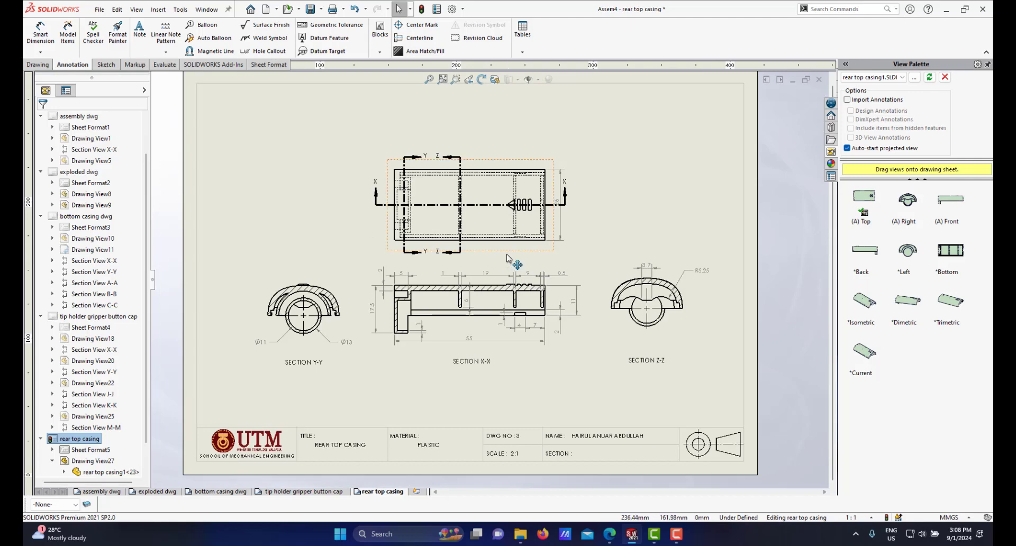
{"action": "scroll", "coordinate": [485, 265], "scroll_direction": "up", "scroll_amount": 2}
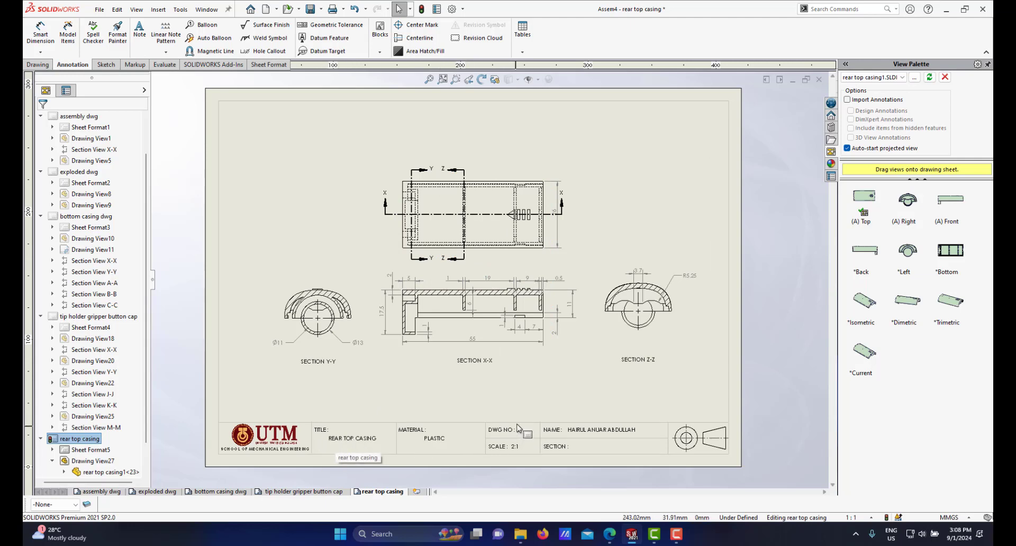
{"action": "left_click", "coordinate": [158, 492]}
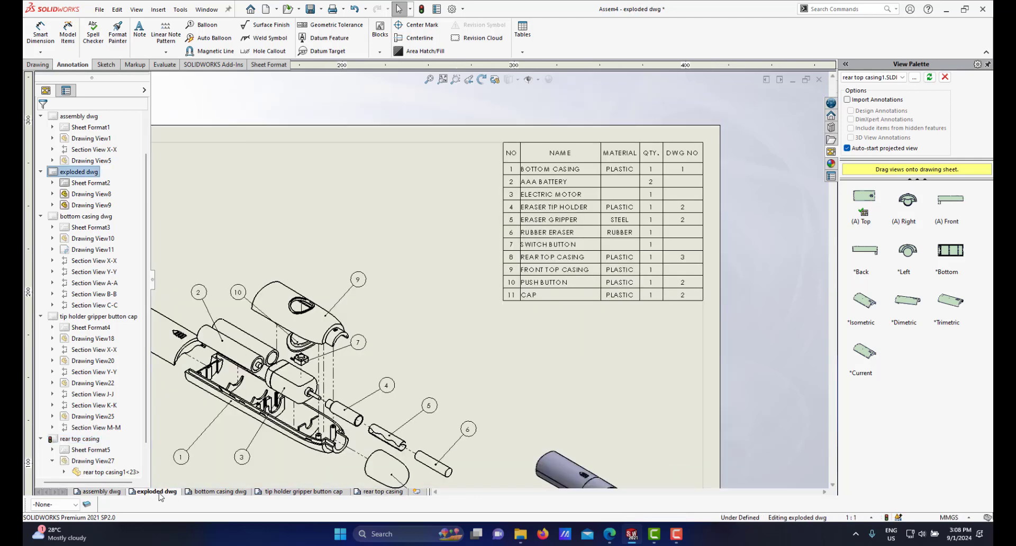
{"action": "left_click", "coordinate": [378, 492]}
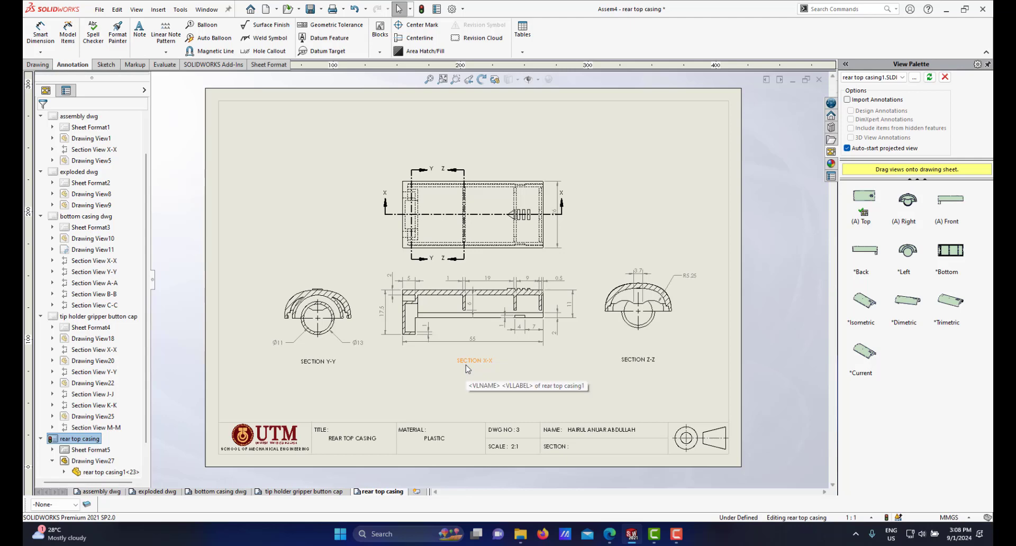
Step: Save the drawing
{"action": "left_click", "coordinate": [312, 10]}
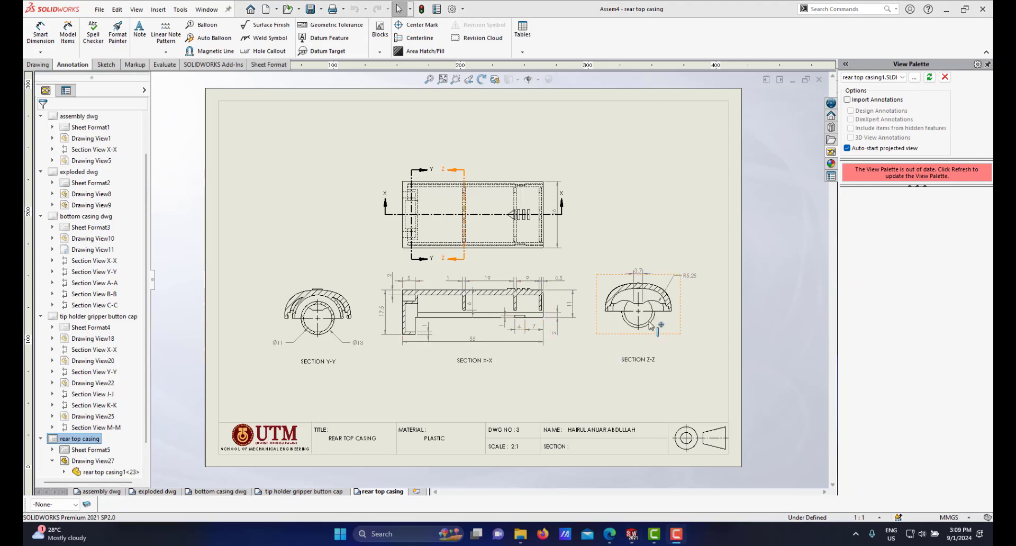
Step: Reposition the section Z-Z view higher and to the right, level with the top view
{"action": "left_click_drag", "start_coordinate": [638, 364], "coordinate": [639, 346]}
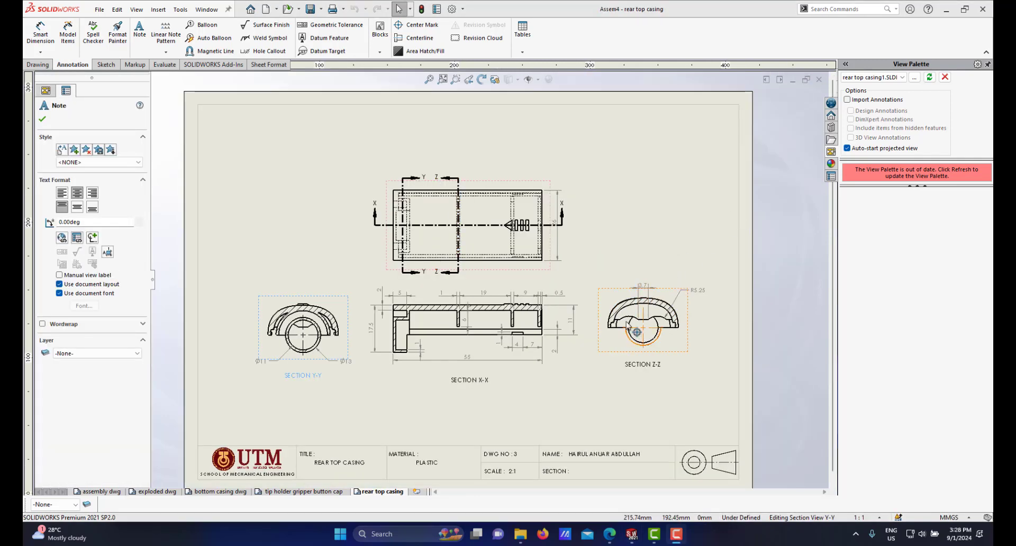
{"action": "scroll", "coordinate": [335, 307], "scroll_direction": "down", "scroll_amount": 1}
{"action": "scroll", "coordinate": [466, 313], "scroll_direction": "up", "scroll_amount": 3}
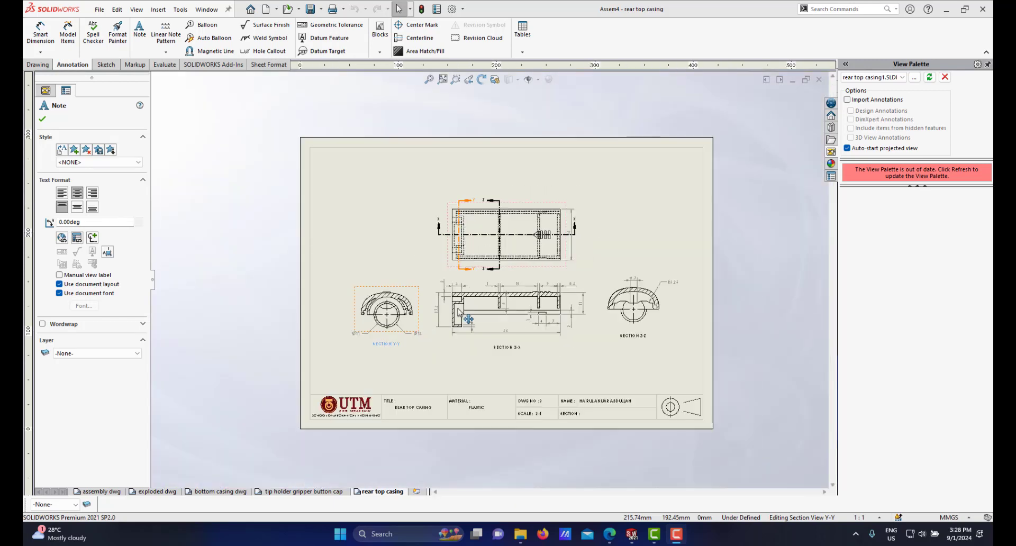
{"action": "scroll", "coordinate": [468, 226], "scroll_direction": "down", "scroll_amount": 2}
{"action": "scroll", "coordinate": [464, 195], "scroll_direction": "down", "scroll_amount": 1}
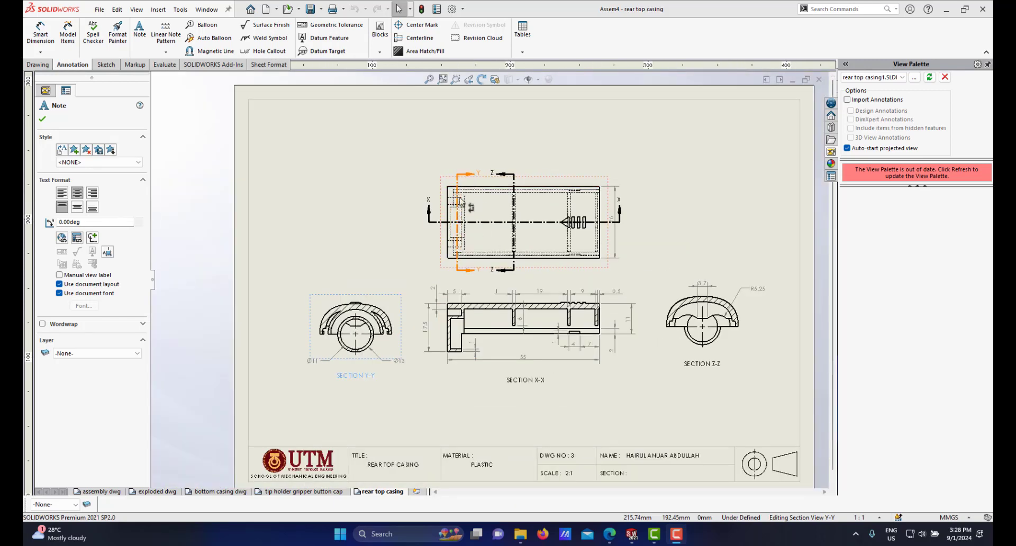
{"action": "scroll", "coordinate": [356, 353], "scroll_direction": "down", "scroll_amount": 1}
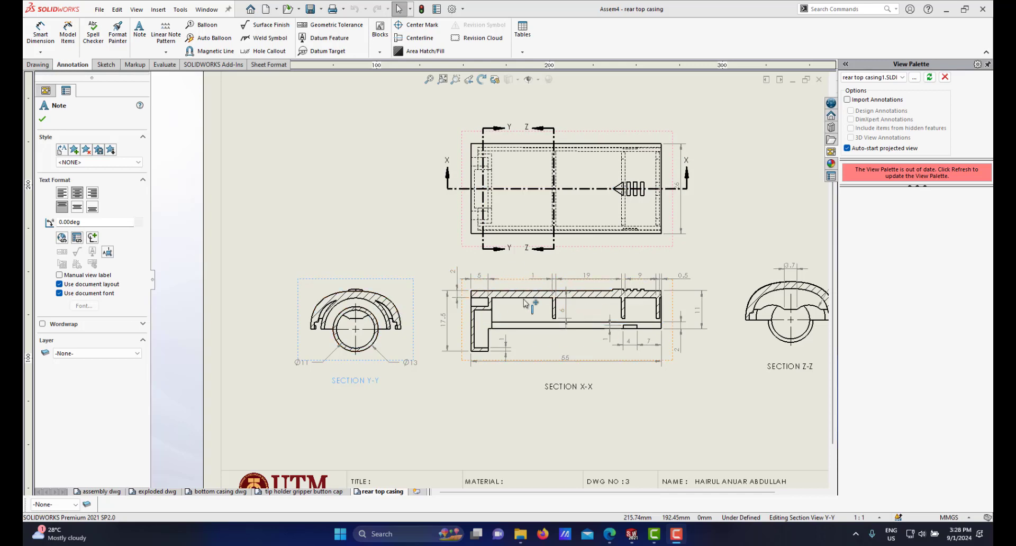
{"action": "scroll", "coordinate": [526, 308], "scroll_direction": "up", "scroll_amount": 2}
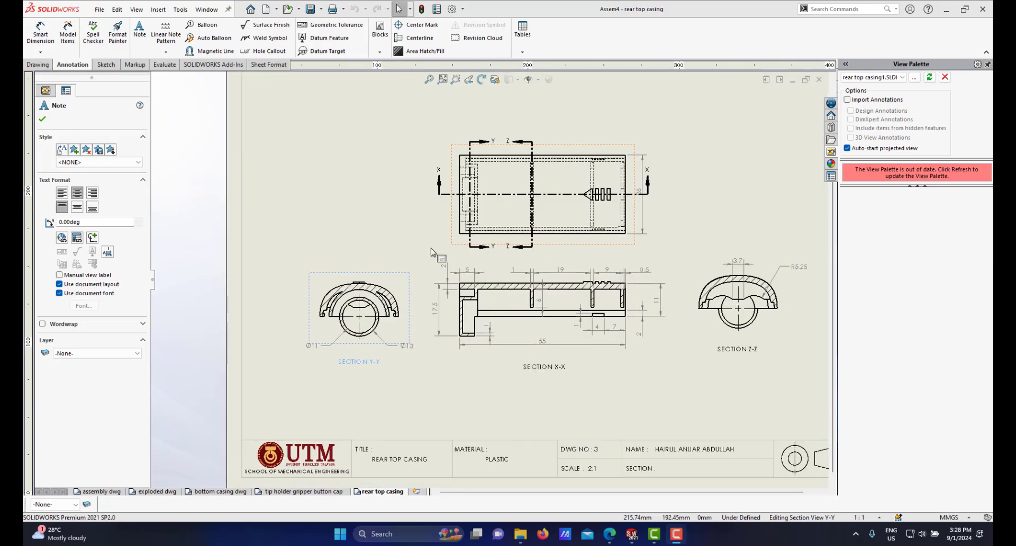
{"action": "scroll", "coordinate": [431, 253], "scroll_direction": "down", "scroll_amount": 1}
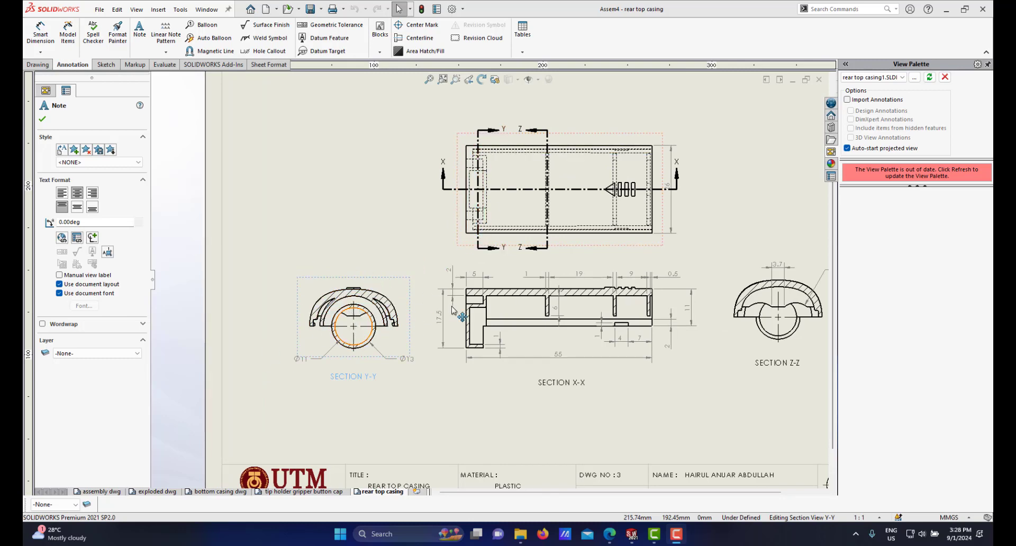
{"action": "scroll", "coordinate": [438, 156], "scroll_direction": "up", "scroll_amount": 3}
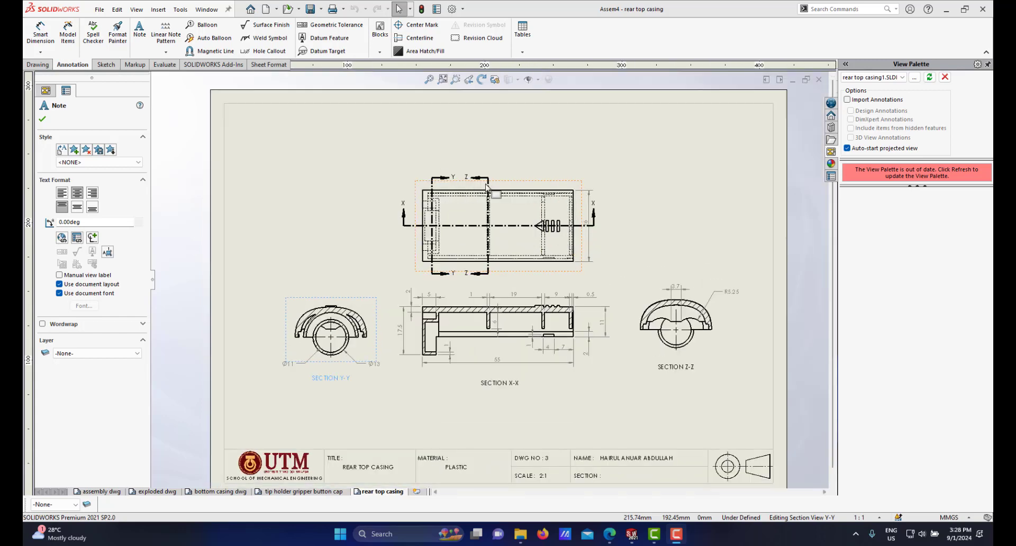
{"action": "scroll", "coordinate": [492, 233], "scroll_direction": "up", "scroll_amount": 3}
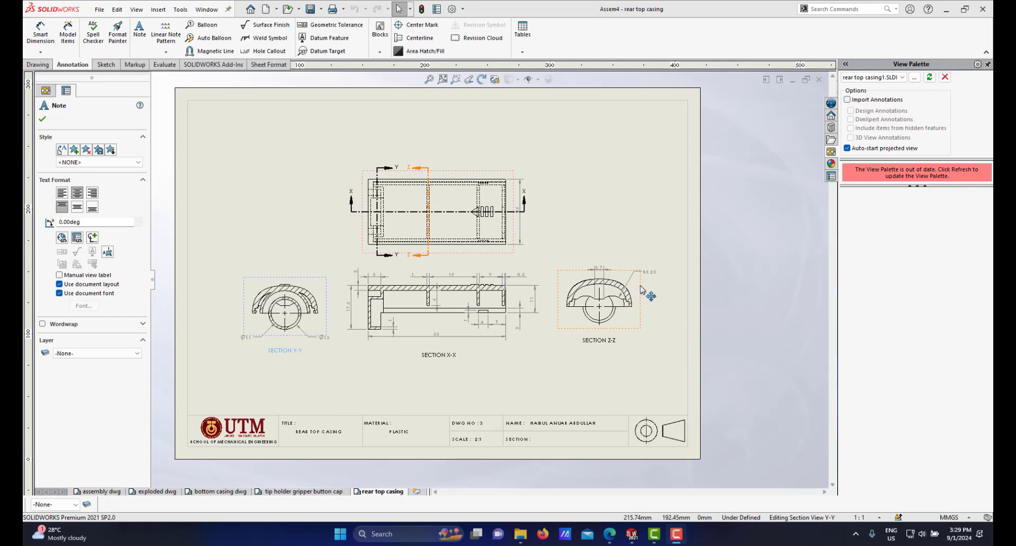
{"action": "left_click_drag", "start_coordinate": [641, 288], "coordinate": [540, 294]}
{"action": "left_click_drag", "start_coordinate": [604, 292], "coordinate": [646, 260]}
{"action": "left_click", "coordinate": [601, 346]}
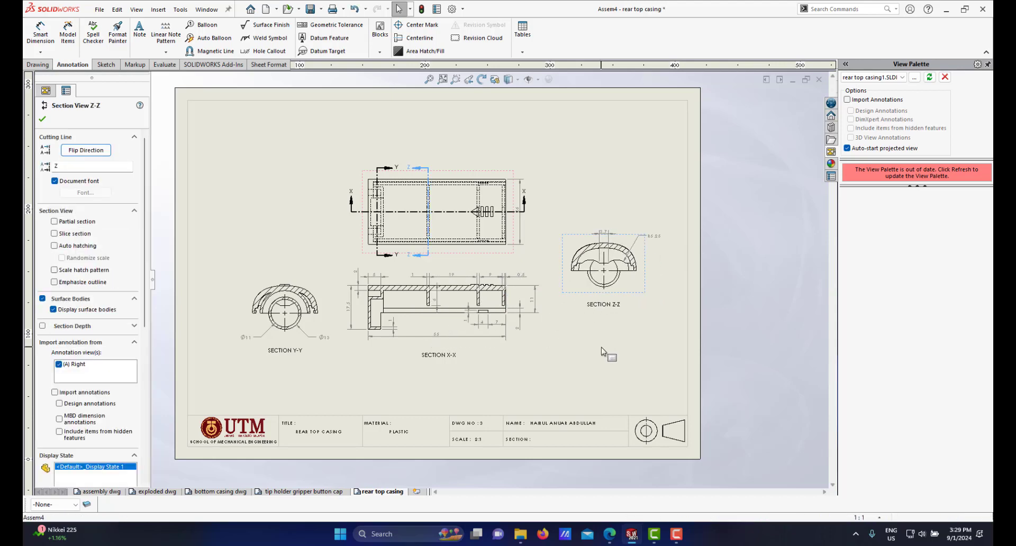
Step: Open the exploded drawing sheet and examine the BOM table's drawing numbers
{"action": "scroll", "coordinate": [572, 312], "scroll_direction": "up", "scroll_amount": 1}
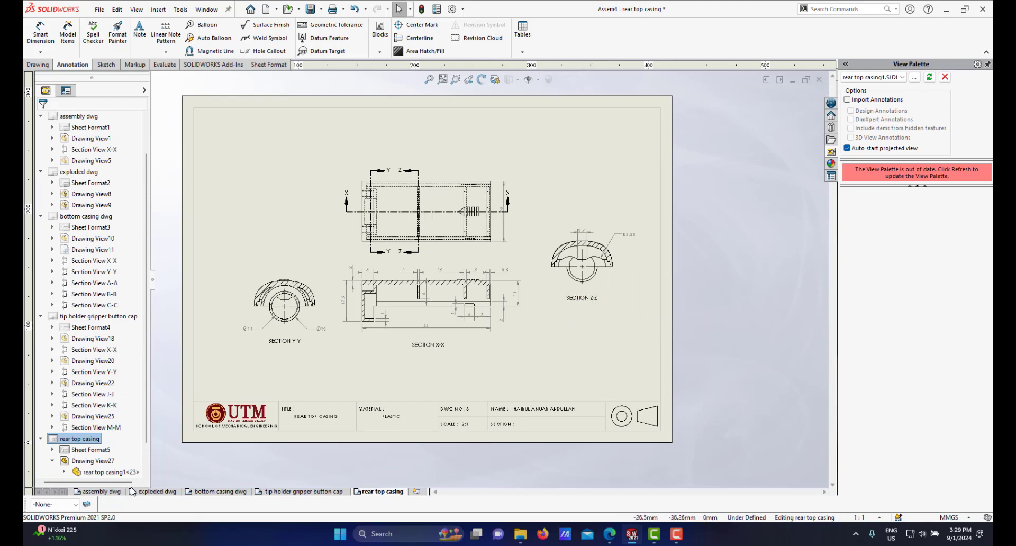
{"action": "left_click", "coordinate": [149, 492]}
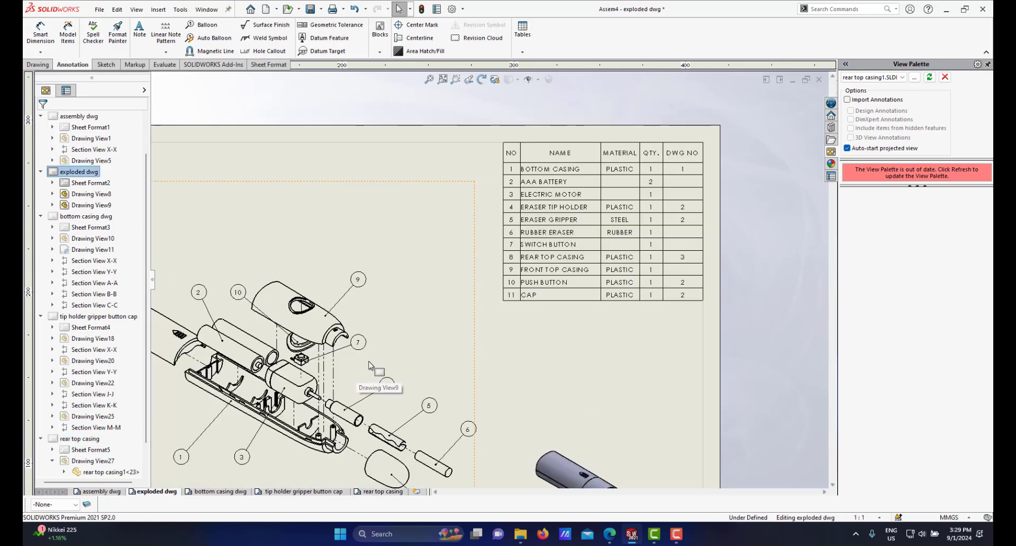
{"action": "scroll", "coordinate": [430, 328], "scroll_direction": "down", "scroll_amount": 4}
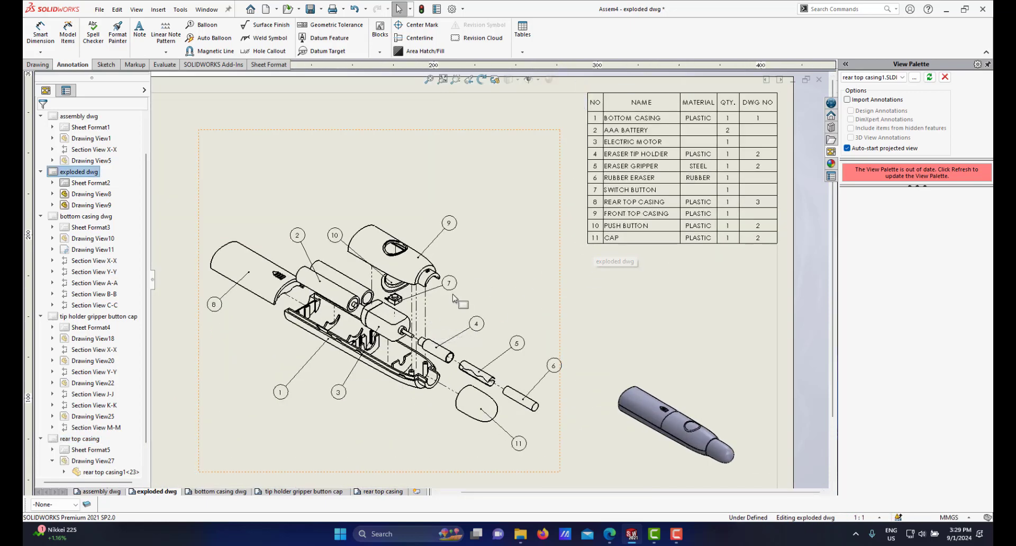
{"action": "scroll", "coordinate": [437, 301], "scroll_direction": "down", "scroll_amount": 1}
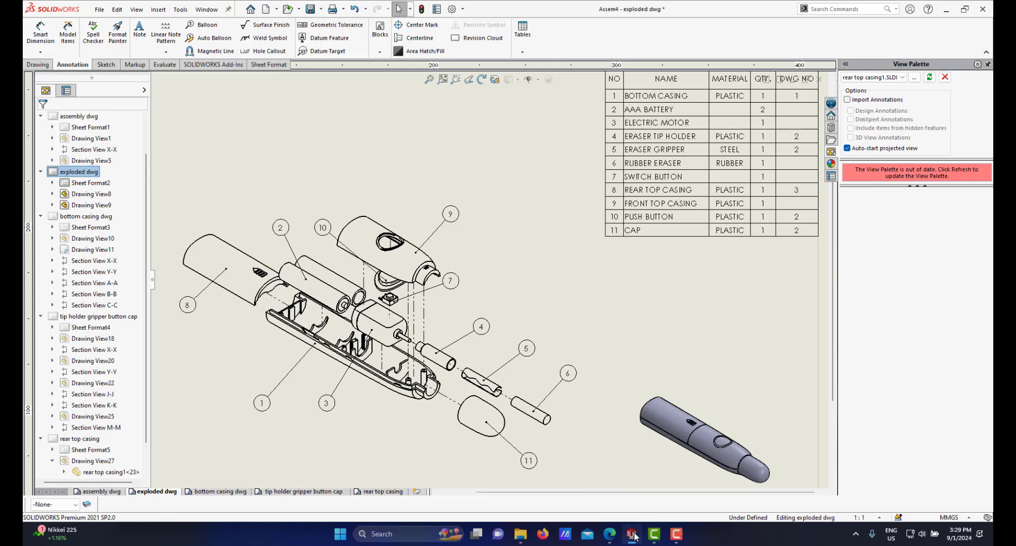
Step: Close the rear top casing part window and switch to the Assem4 assembly window
{"action": "mouse_move", "coordinate": [634, 536]}
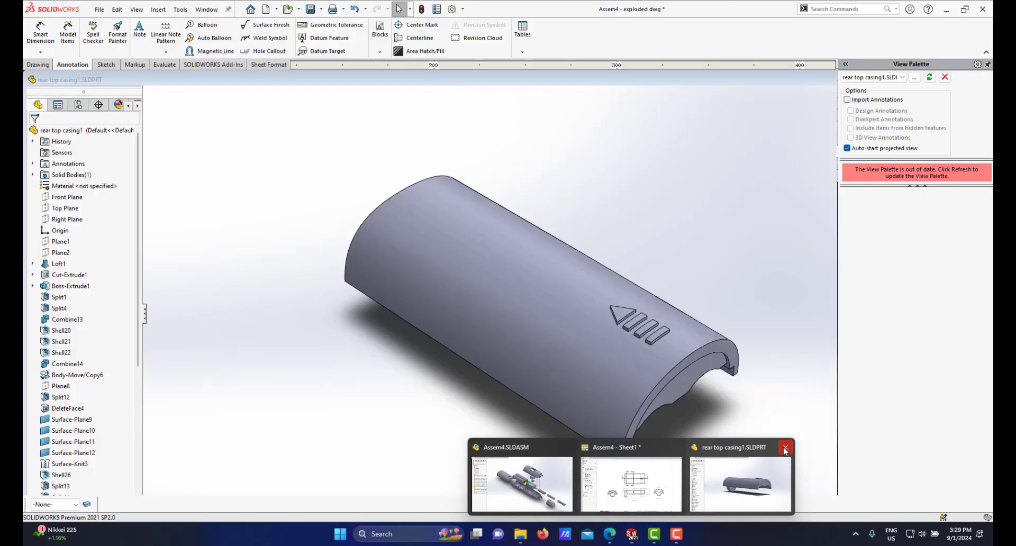
{"action": "left_click", "coordinate": [785, 449]}
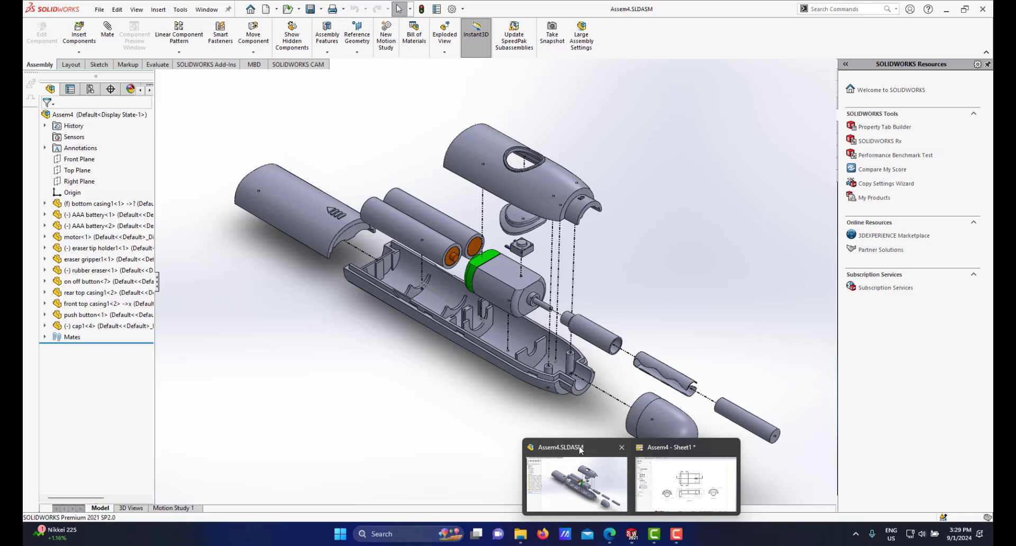
{"action": "left_click", "coordinate": [581, 450]}
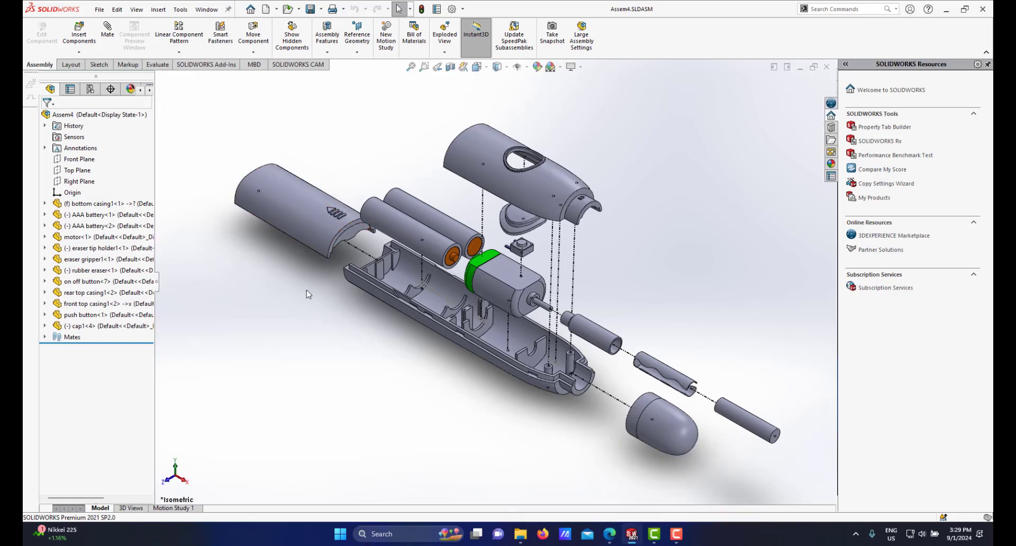
Step: Open the front top casing part from the assembly tree and select its body
{"action": "left_click", "coordinate": [148, 304]}
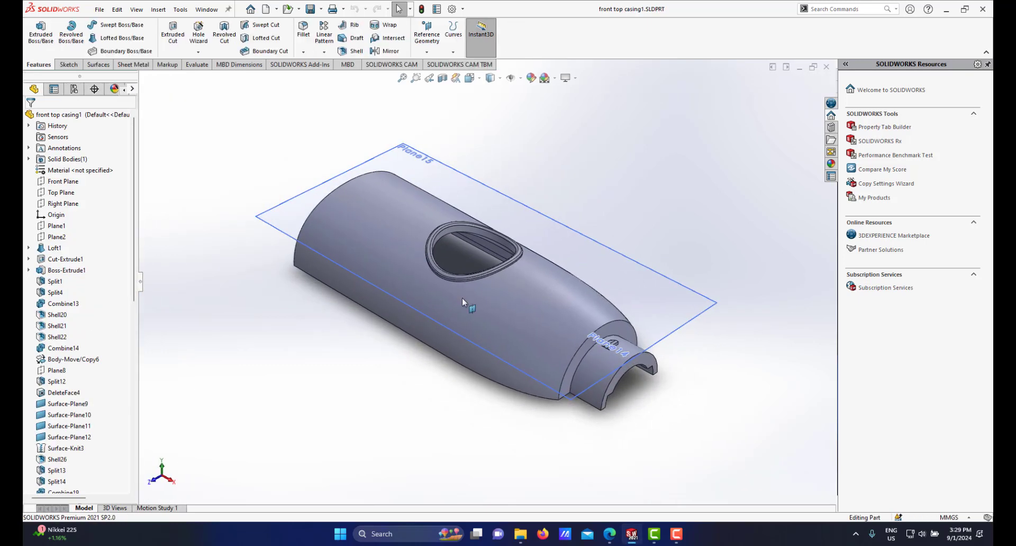
{"action": "middle_click_drag", "start_coordinate": [465, 300], "coordinate": [481, 356]}
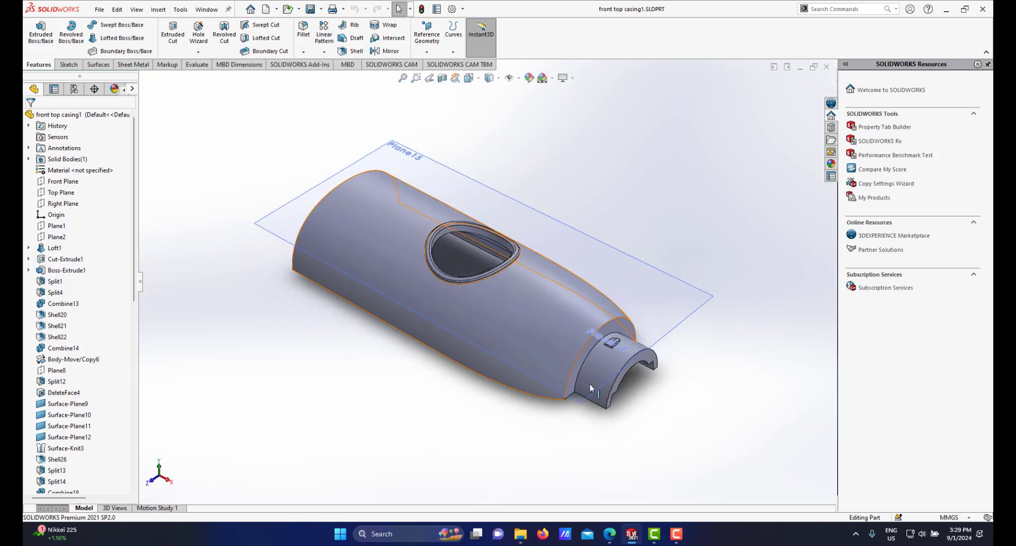
{"action": "left_click", "coordinate": [635, 536]}
{"action": "left_click", "coordinate": [637, 460]}
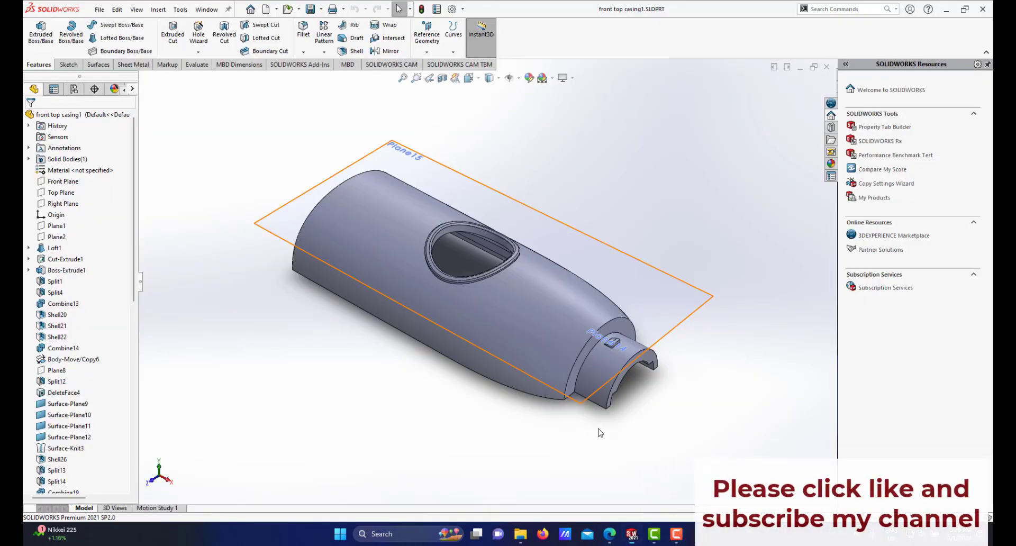
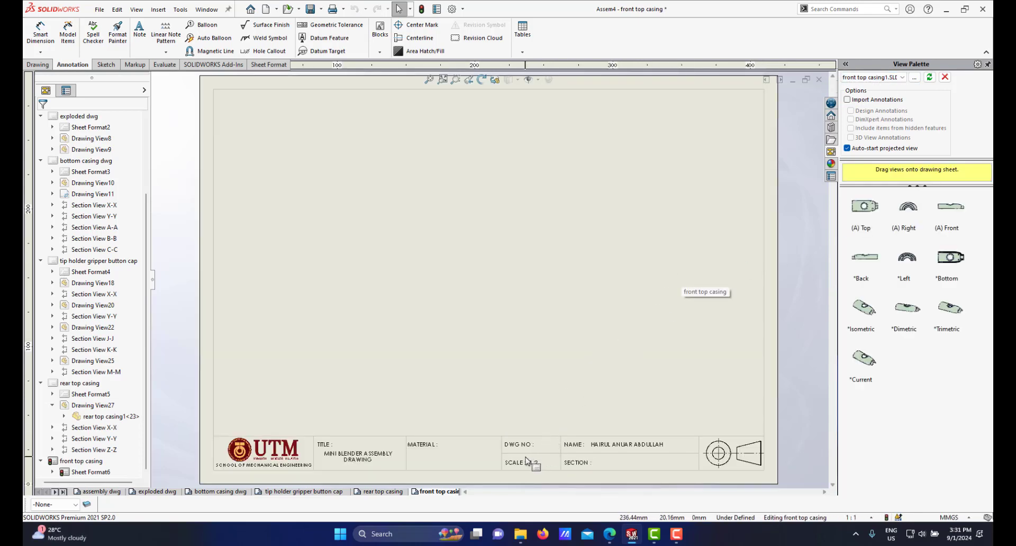
Step: Edit the sheet format and change the title block's title to FRONT TOP CASING
{"action": "scroll", "coordinate": [538, 385], "scroll_direction": "up", "scroll_amount": 1}
{"action": "scroll", "coordinate": [534, 365], "scroll_direction": "down", "scroll_amount": 1}
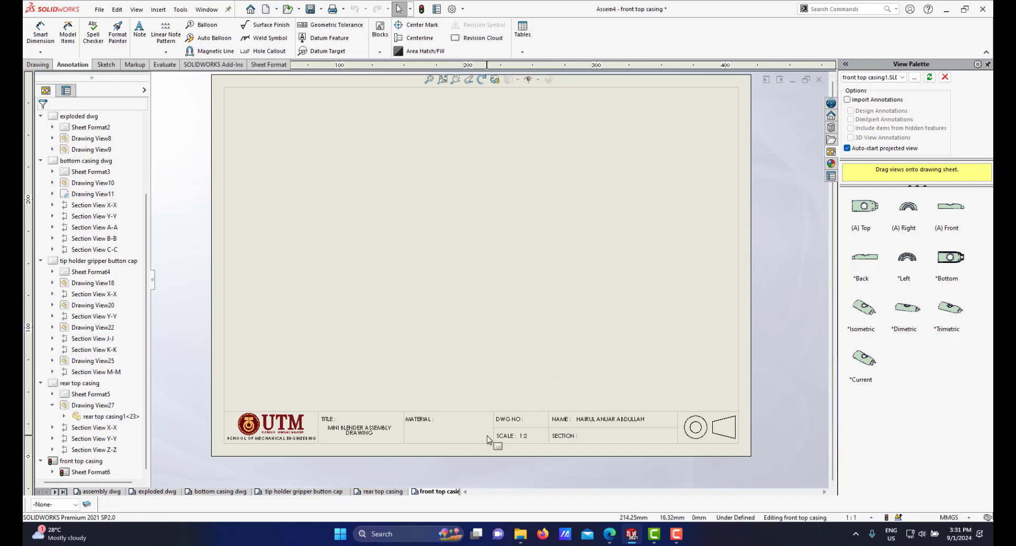
{"action": "right_click", "coordinate": [527, 190]}
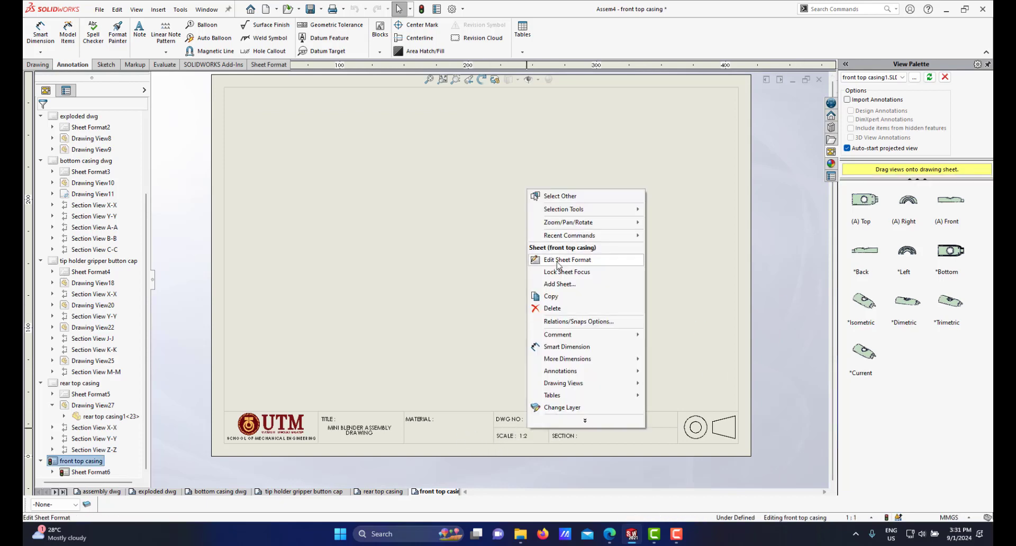
{"action": "left_click", "coordinate": [559, 265]}
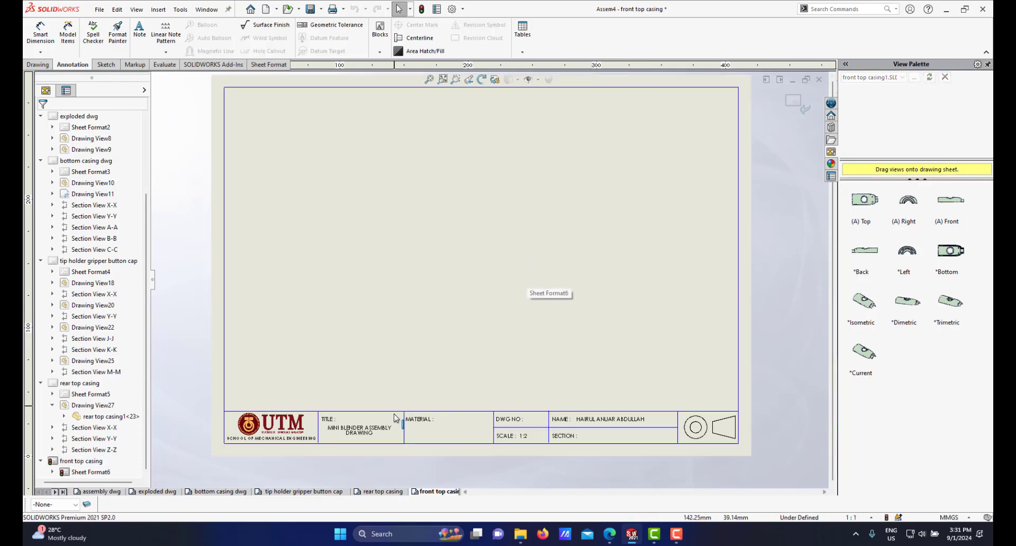
{"action": "scroll", "coordinate": [368, 437], "scroll_direction": "down", "scroll_amount": 2}
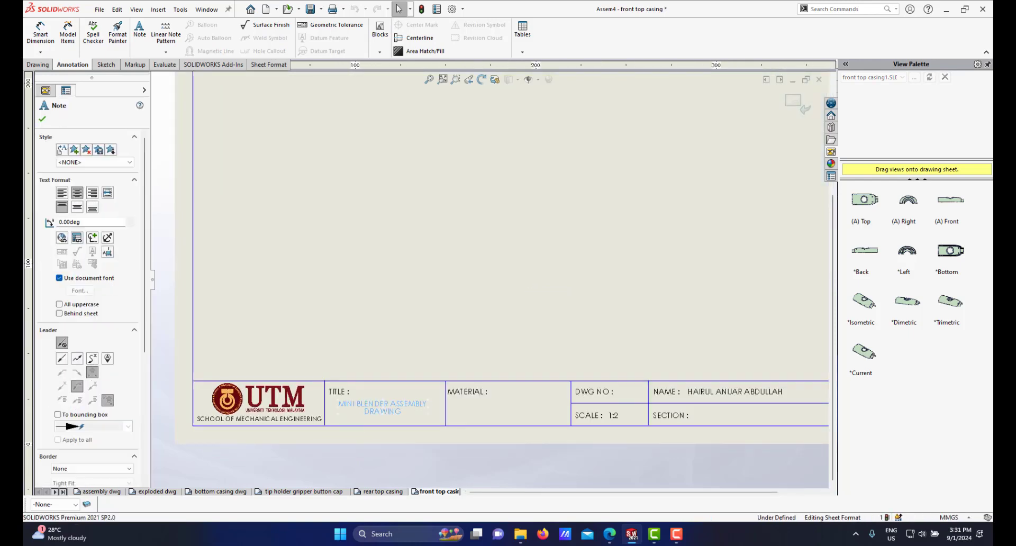
{"action": "double_click", "coordinate": [383, 408]}
{"action": "type", "text": "FRONT TOP CASING"}
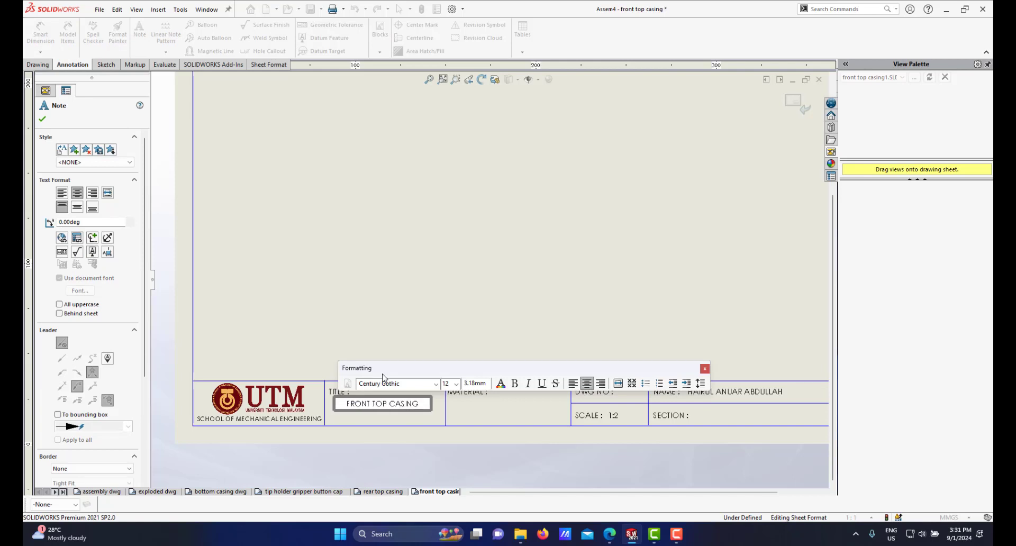
{"action": "left_click", "coordinate": [492, 435]}
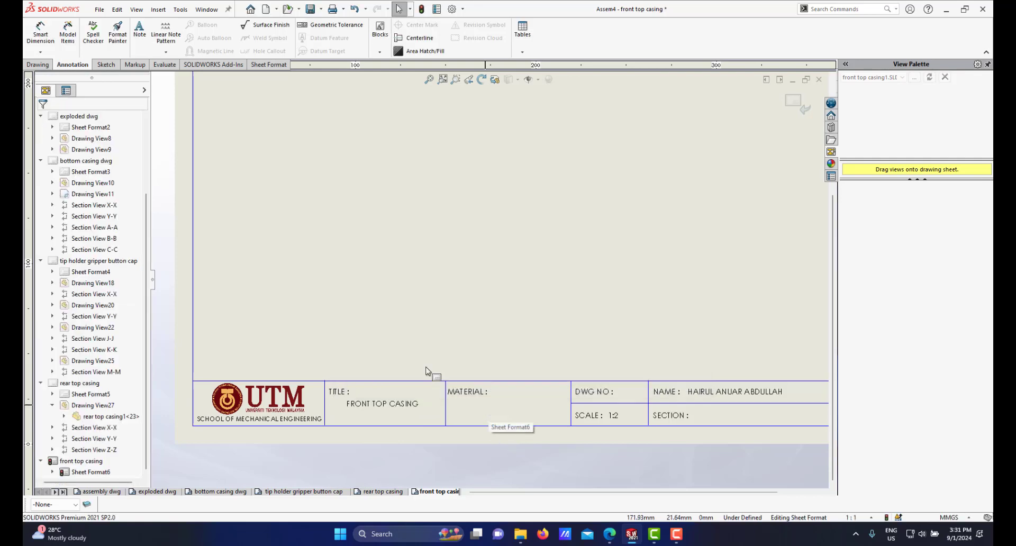
Step: Add a note reading PLASTIC in the title block's material field
{"action": "left_click", "coordinate": [139, 31]}
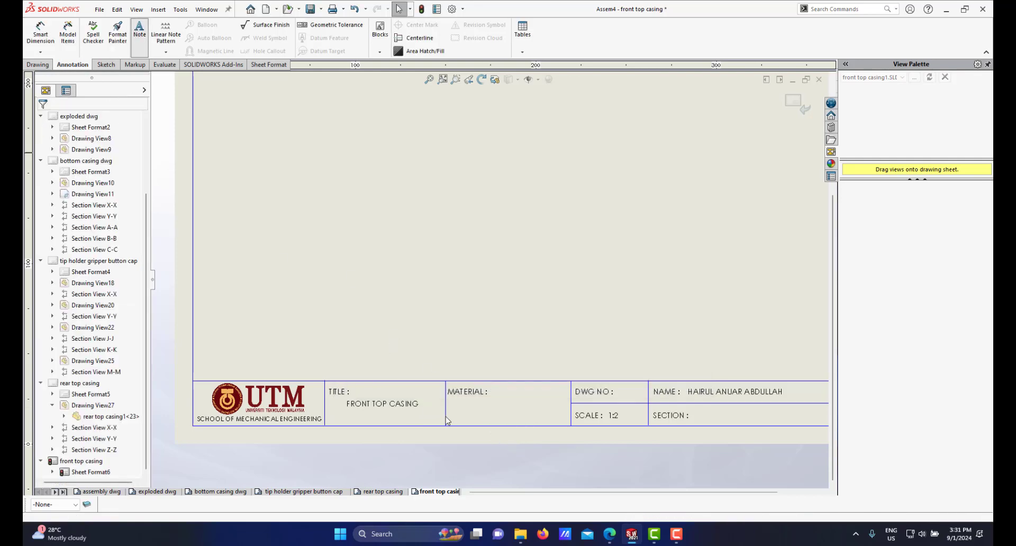
{"action": "left_click", "coordinate": [485, 405]}
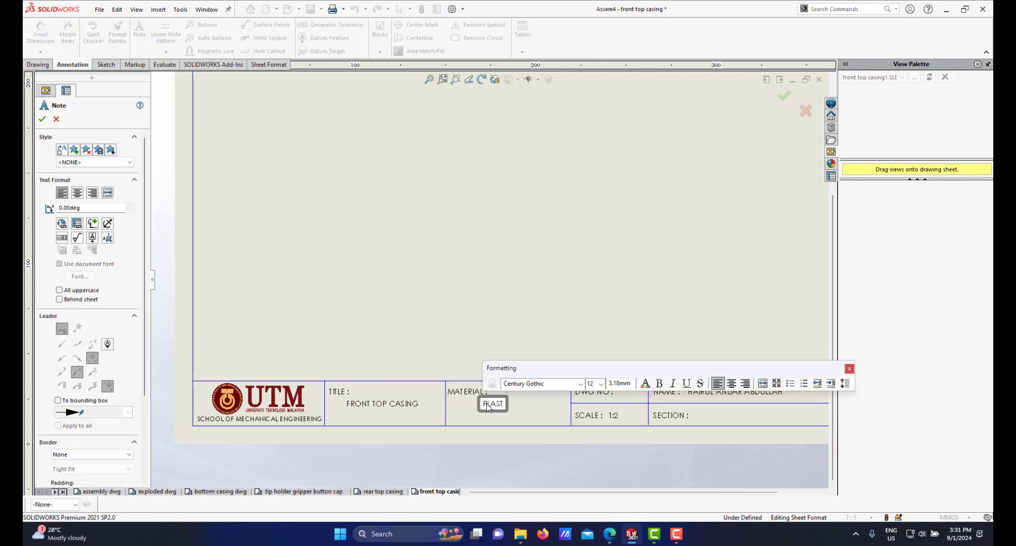
{"action": "left_click", "coordinate": [553, 452]}
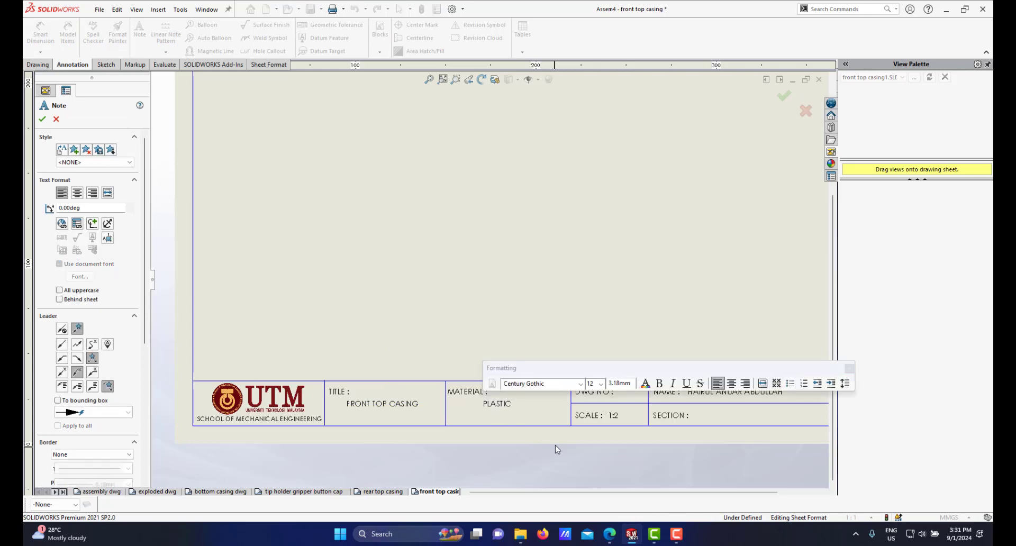
{"action": "left_click", "coordinate": [554, 470]}
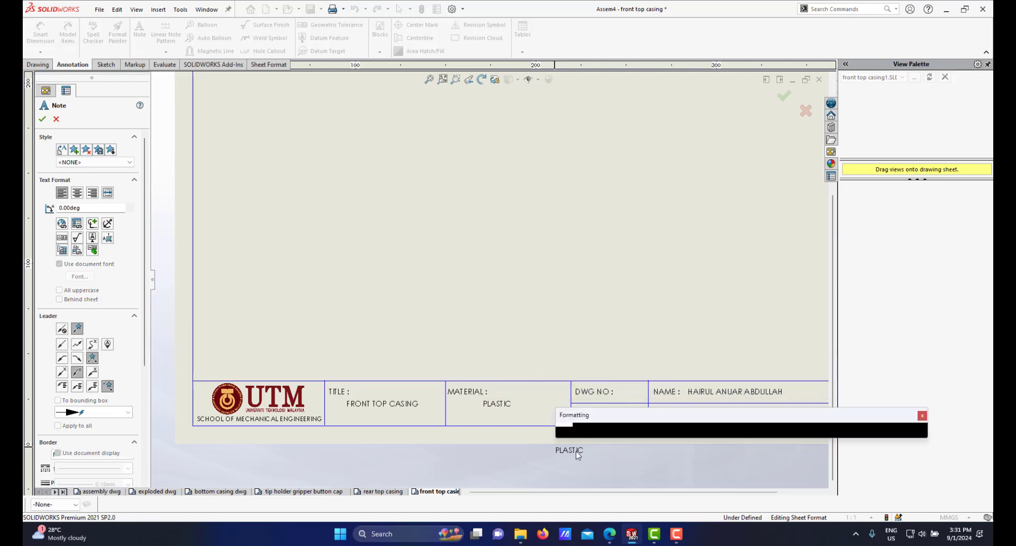
{"action": "left_click", "coordinate": [640, 463]}
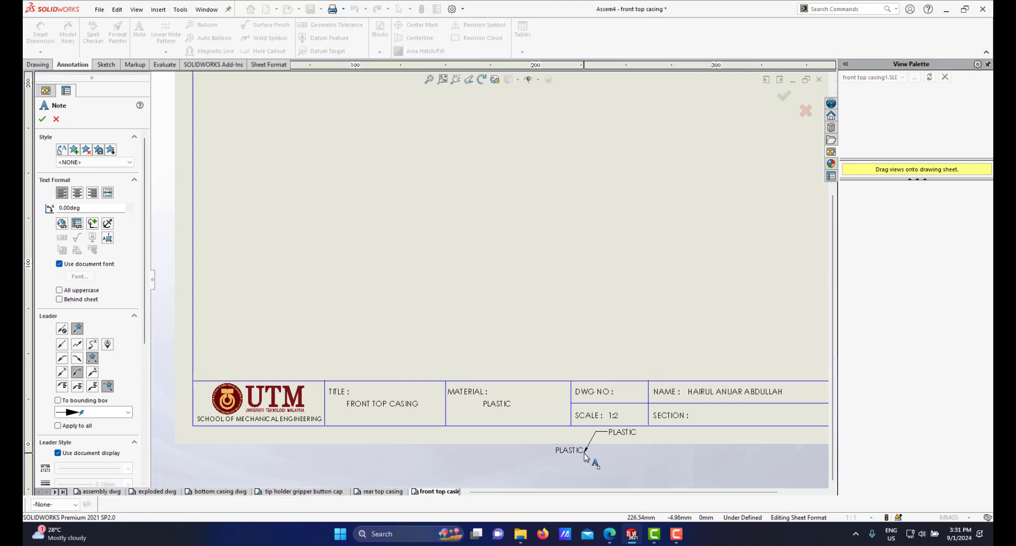
{"action": "key", "text": "Escape"}
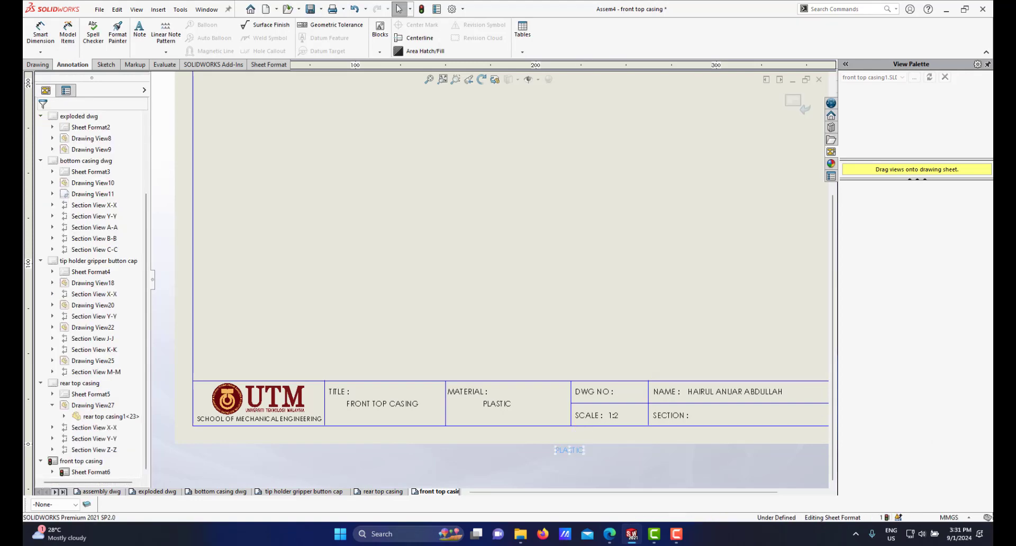
{"action": "left_click", "coordinate": [577, 452]}
{"action": "key", "text": "Delete"}
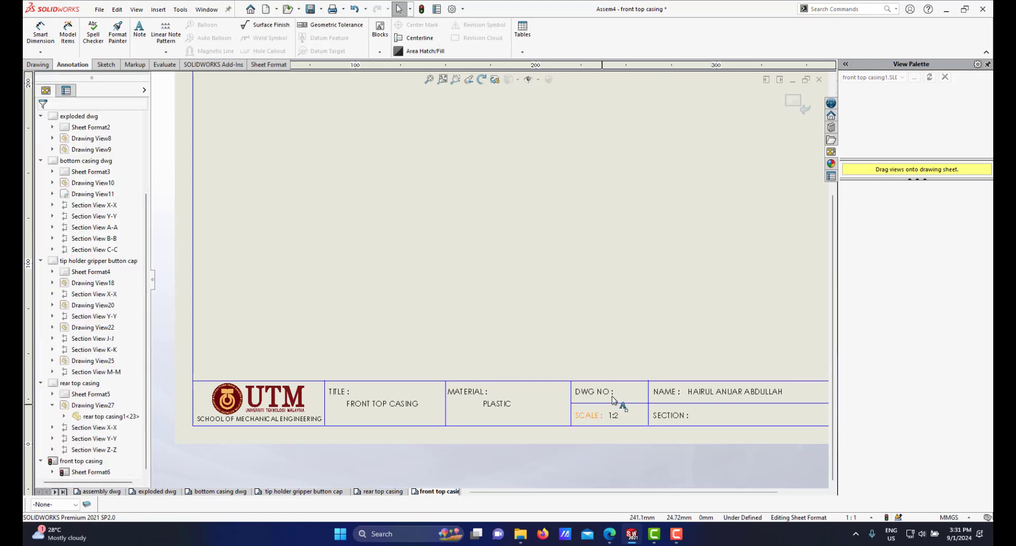
Step: Set the title block's drawing number to 4
{"action": "scroll", "coordinate": [621, 399], "scroll_direction": "down", "scroll_amount": 1}
{"action": "scroll", "coordinate": [617, 389], "scroll_direction": "up", "scroll_amount": 3}
{"action": "scroll", "coordinate": [569, 324], "scroll_direction": "down", "scroll_amount": 2}
{"action": "scroll", "coordinate": [538, 328], "scroll_direction": "down", "scroll_amount": 2}
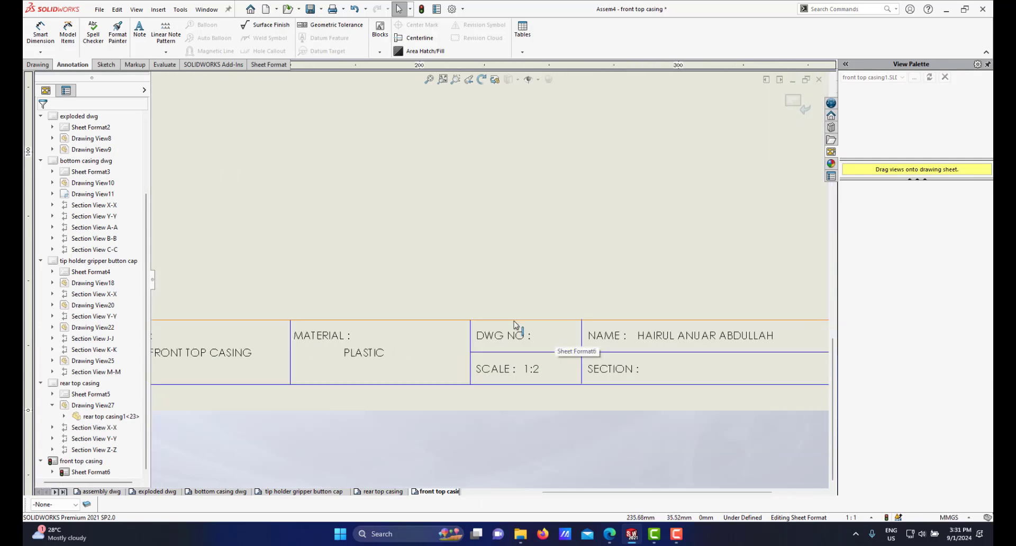
{"action": "left_click", "coordinate": [526, 334]}
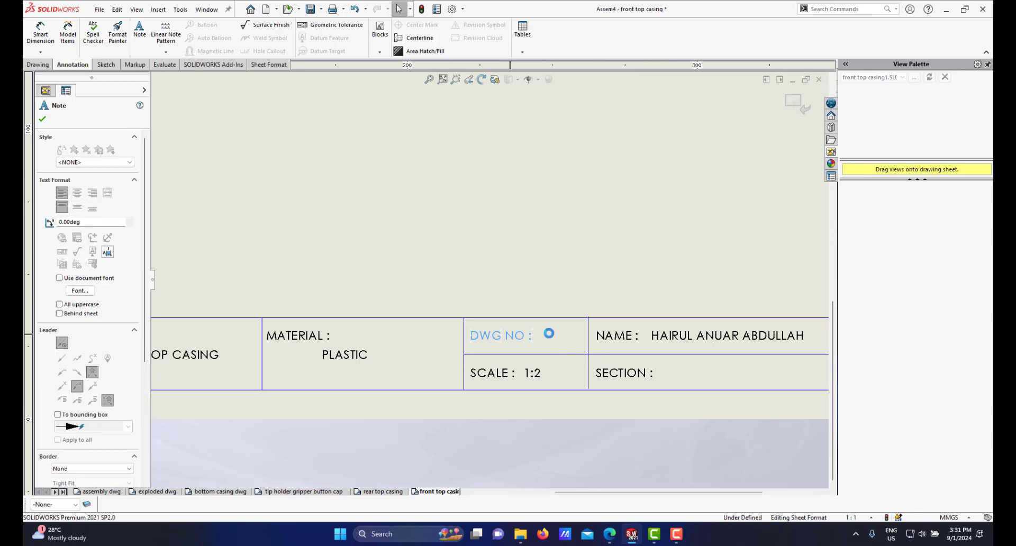
{"action": "double_click", "coordinate": [532, 336]}
{"action": "left_click", "coordinate": [533, 343]}
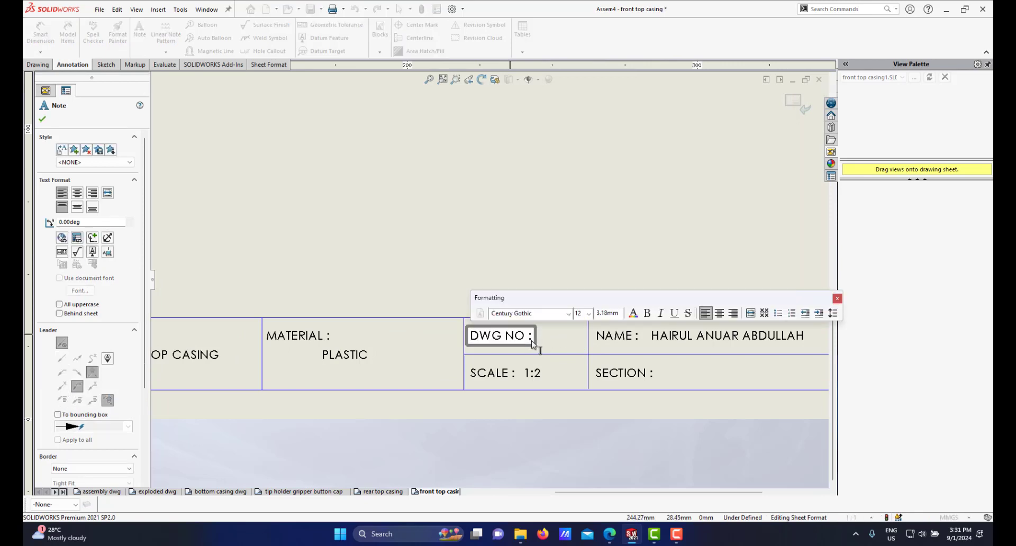
{"action": "left_click", "coordinate": [549, 401]}
Step: Set the title block's scale to 2:1
{"action": "scroll", "coordinate": [547, 401], "scroll_direction": "up", "scroll_amount": 2}
{"action": "scroll", "coordinate": [509, 353], "scroll_direction": "down", "scroll_amount": 2}
{"action": "double_click", "coordinate": [518, 332]}
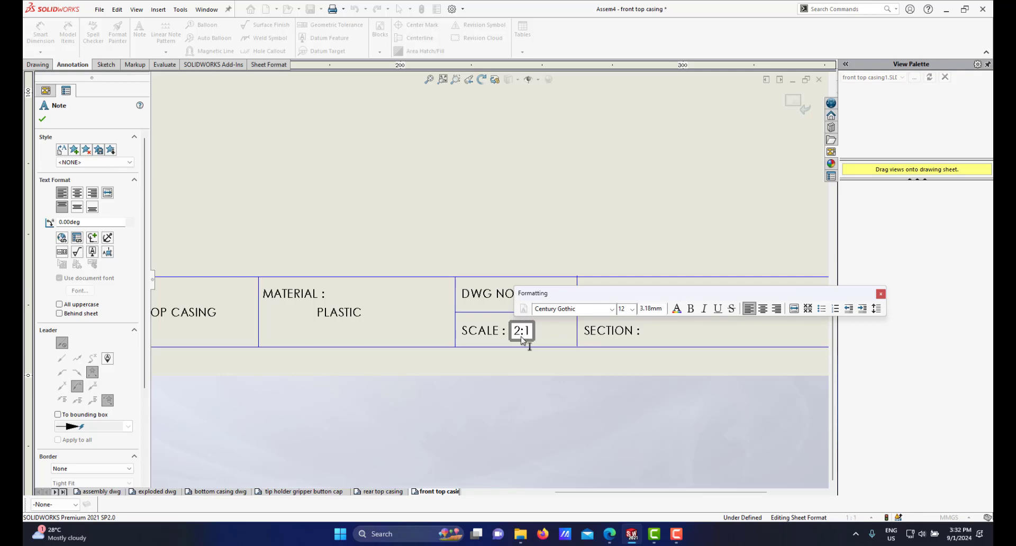
{"action": "left_click", "coordinate": [510, 404]}
Step: Exit sheet format editing and return to the drawing sheet
{"action": "scroll", "coordinate": [513, 375], "scroll_direction": "up", "scroll_amount": 3}
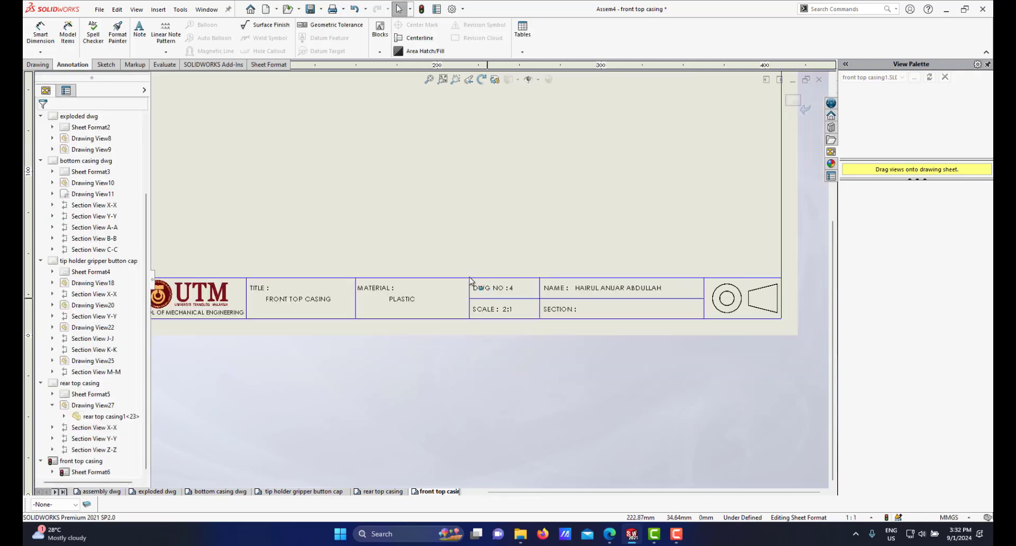
{"action": "scroll", "coordinate": [317, 304], "scroll_direction": "down", "scroll_amount": 1}
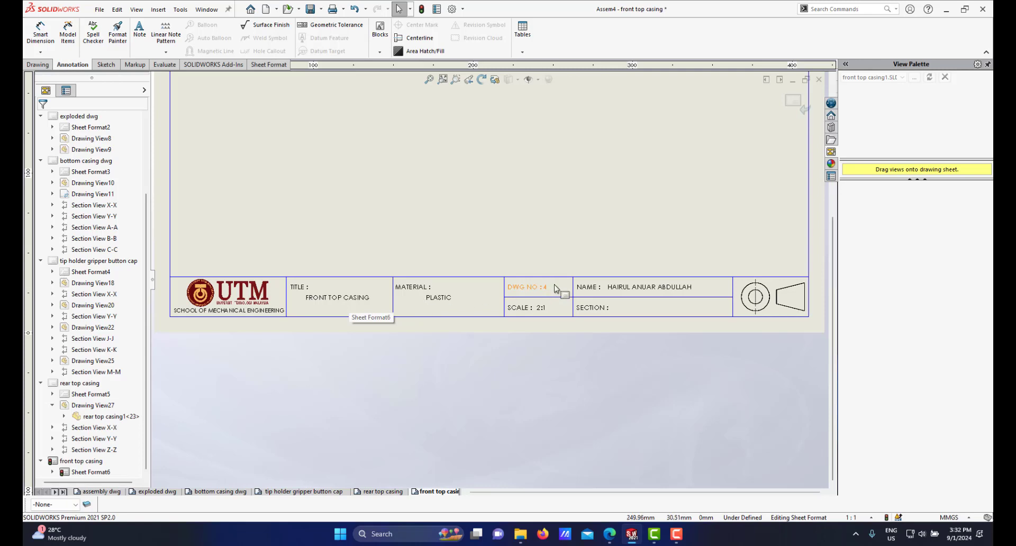
{"action": "scroll", "coordinate": [563, 262], "scroll_direction": "up", "scroll_amount": 2}
{"action": "scroll", "coordinate": [562, 260], "scroll_direction": "down", "scroll_amount": 1}
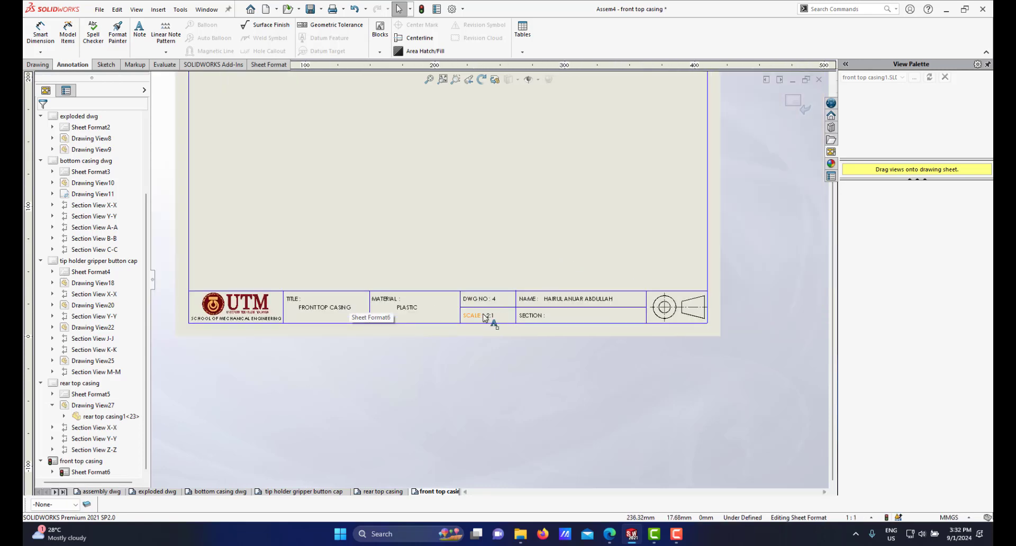
{"action": "scroll", "coordinate": [488, 276], "scroll_direction": "up", "scroll_amount": 3}
{"action": "scroll", "coordinate": [638, 172], "scroll_direction": "down", "scroll_amount": 1}
{"action": "left_click", "coordinate": [793, 103]}
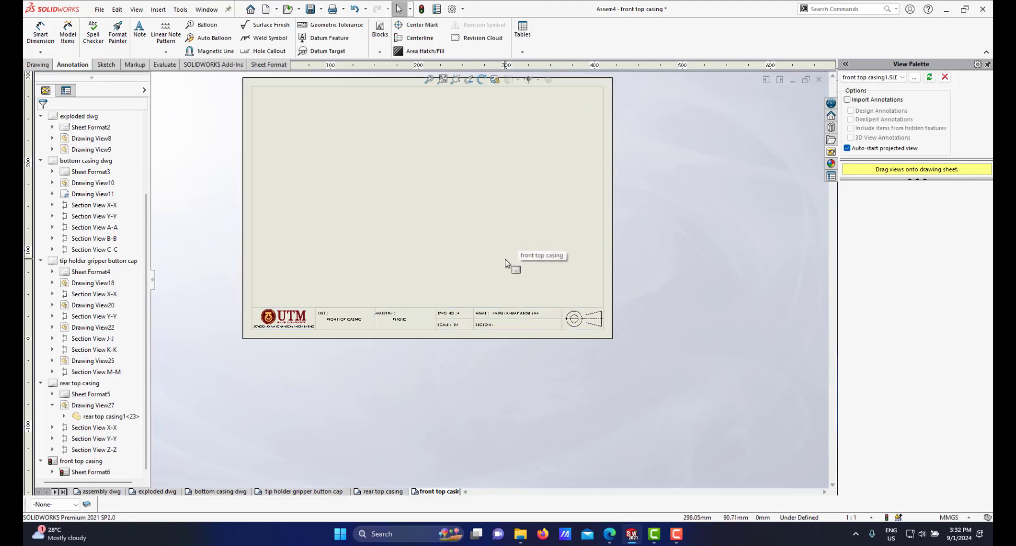
{"action": "scroll", "coordinate": [503, 256], "scroll_direction": "up", "scroll_amount": 1}
{"action": "scroll", "coordinate": [442, 241], "scroll_direction": "down", "scroll_amount": 2}
{"action": "scroll", "coordinate": [436, 221], "scroll_direction": "up", "scroll_amount": 1}
{"action": "scroll", "coordinate": [432, 232], "scroll_direction": "down", "scroll_amount": 1}
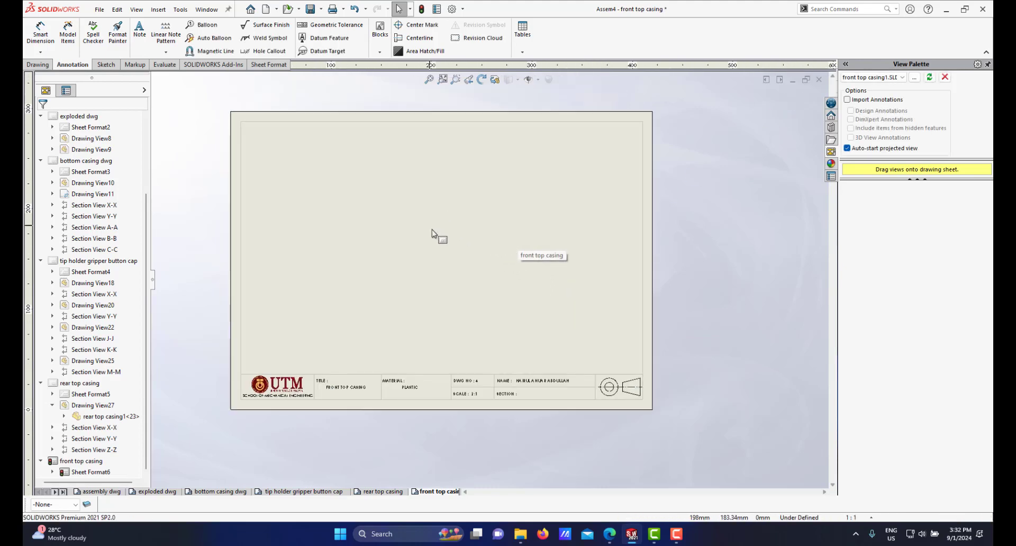
{"action": "scroll", "coordinate": [439, 247], "scroll_direction": "up", "scroll_amount": 1}
{"action": "scroll", "coordinate": [397, 233], "scroll_direction": "down", "scroll_amount": 2}
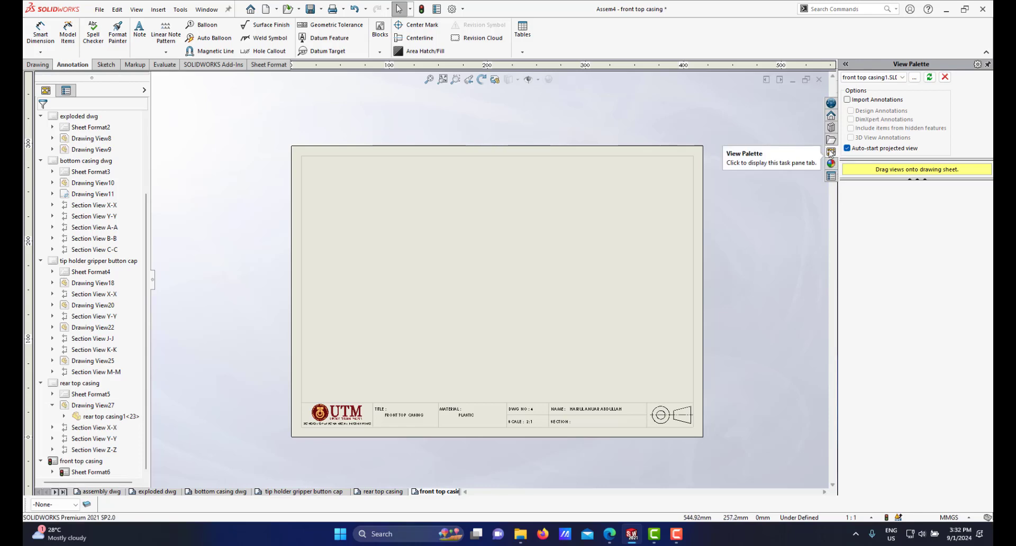
Step: Place the front top casing's top view on the sheet without adding projected views
{"action": "left_click", "coordinate": [930, 77]}
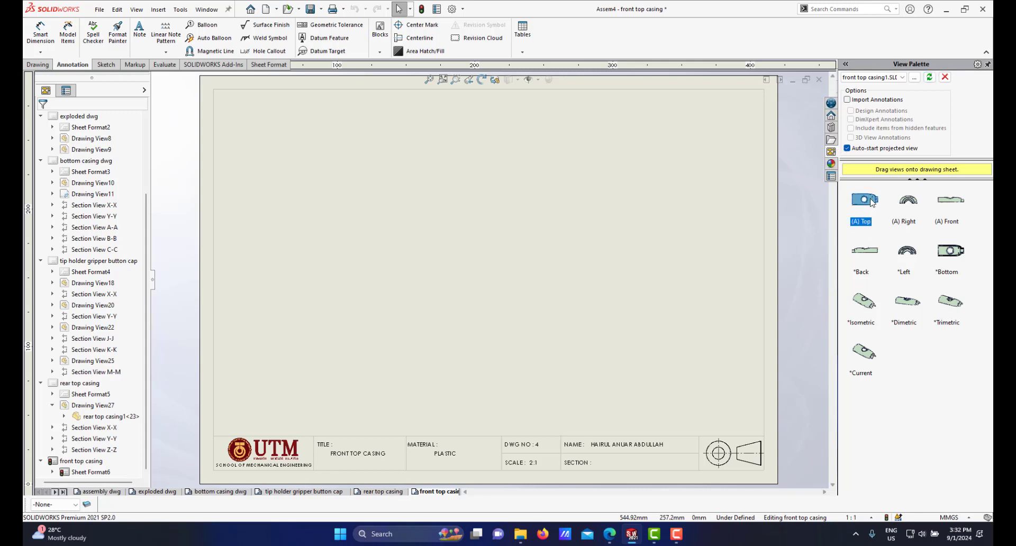
{"action": "mouse_move", "coordinate": [796, 189]}
{"action": "left_mouse_down"}
{"action": "mouse_move", "coordinate": [555, 231]}
{"action": "mouse_move", "coordinate": [456, 222]}
{"action": "mouse_move", "coordinate": [483, 221]}
{"action": "mouse_move", "coordinate": [465, 220]}
{"action": "mouse_move", "coordinate": [482, 237]}
{"action": "left_mouse_up"}
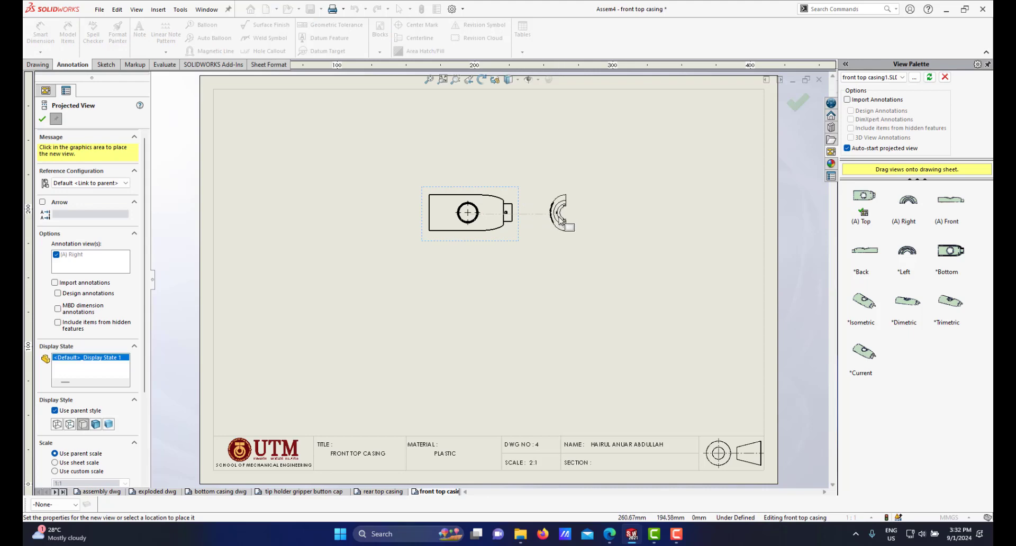
{"action": "key", "text": "Escape"}
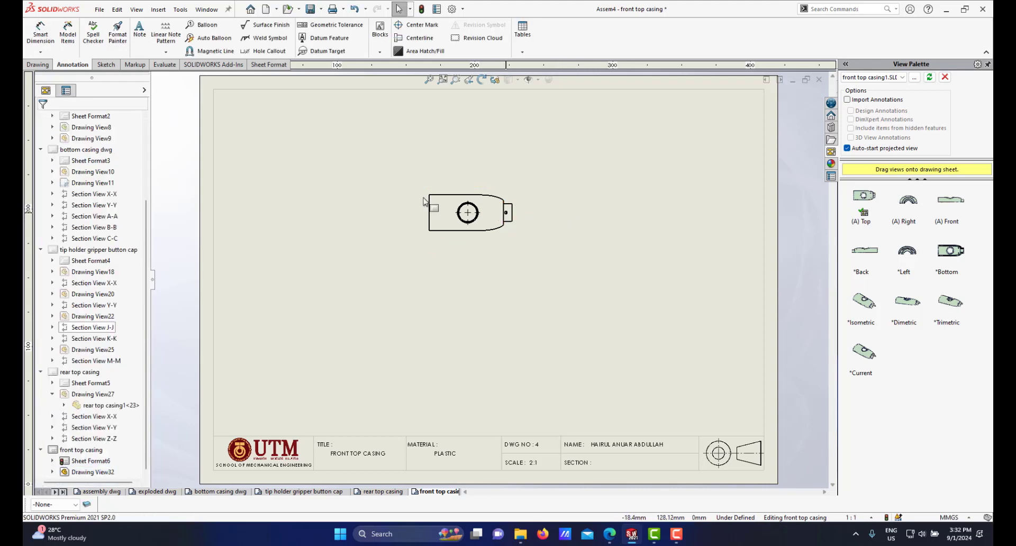
Step: Remove tangent edges from the top view
{"action": "left_click", "coordinate": [498, 191]}
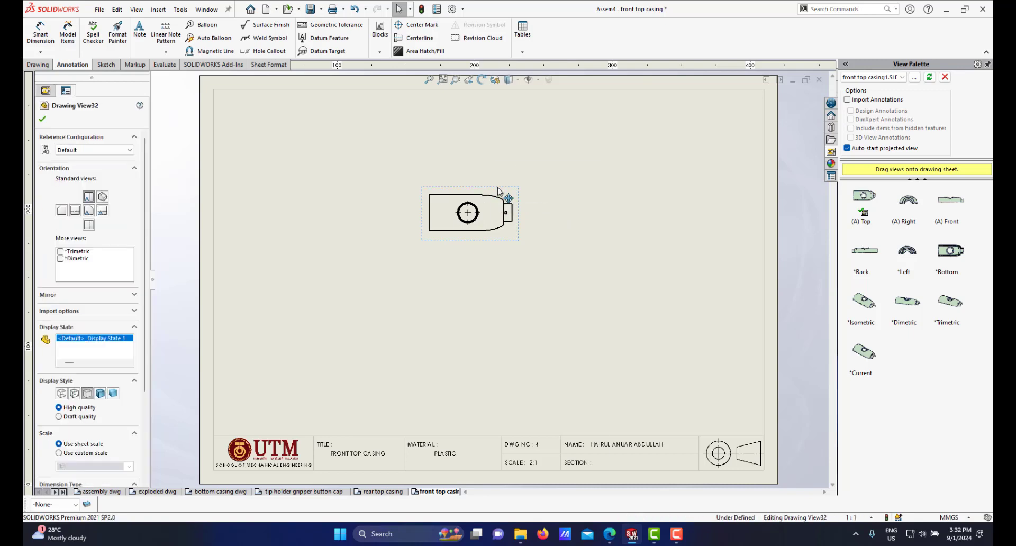
{"action": "right_click", "coordinate": [498, 190]}
{"action": "mouse_move", "coordinate": [535, 307]}
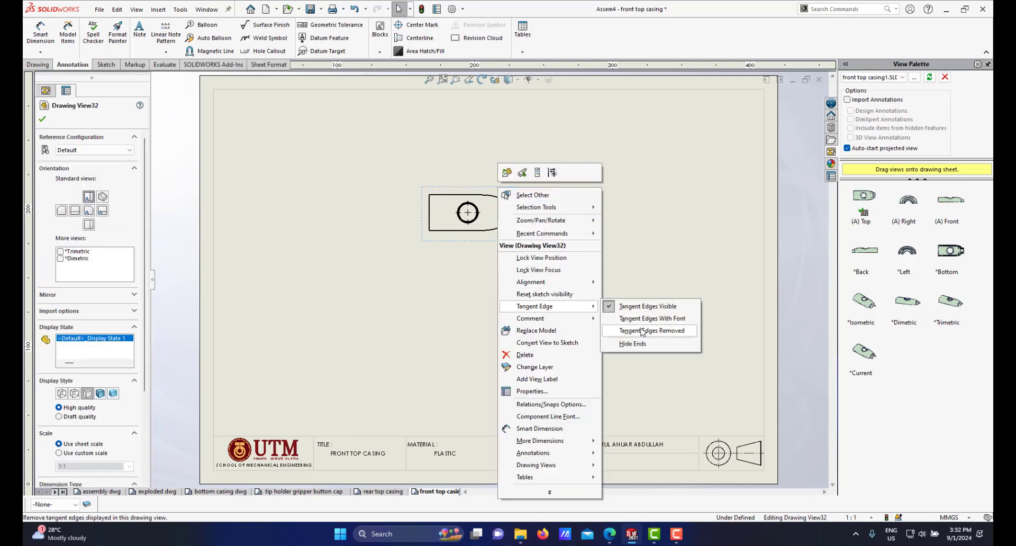
{"action": "left_click", "coordinate": [614, 332]}
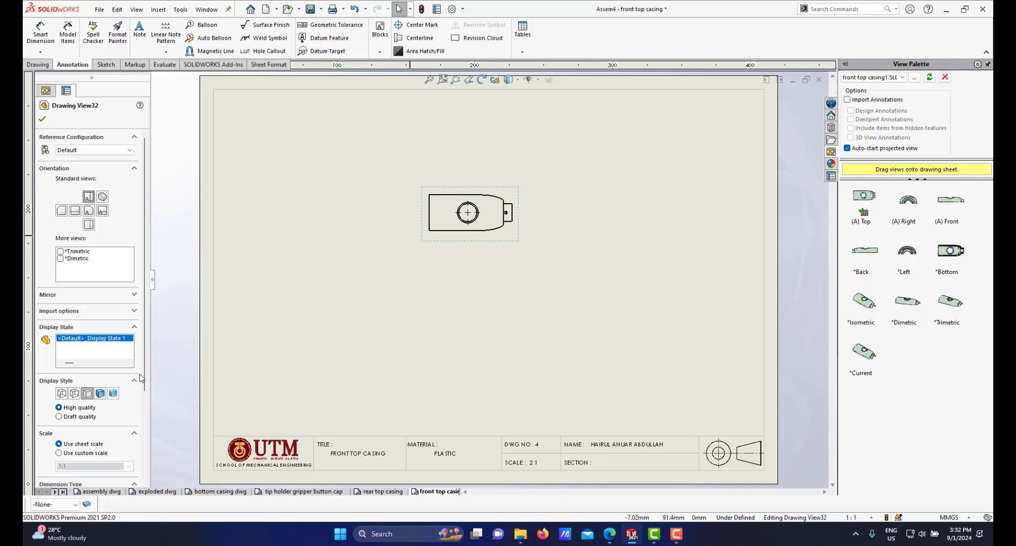
Step: Set the top view to a custom scale of 2:1
{"action": "scroll", "coordinate": [106, 413], "scroll_direction": "down", "scroll_amount": 5}
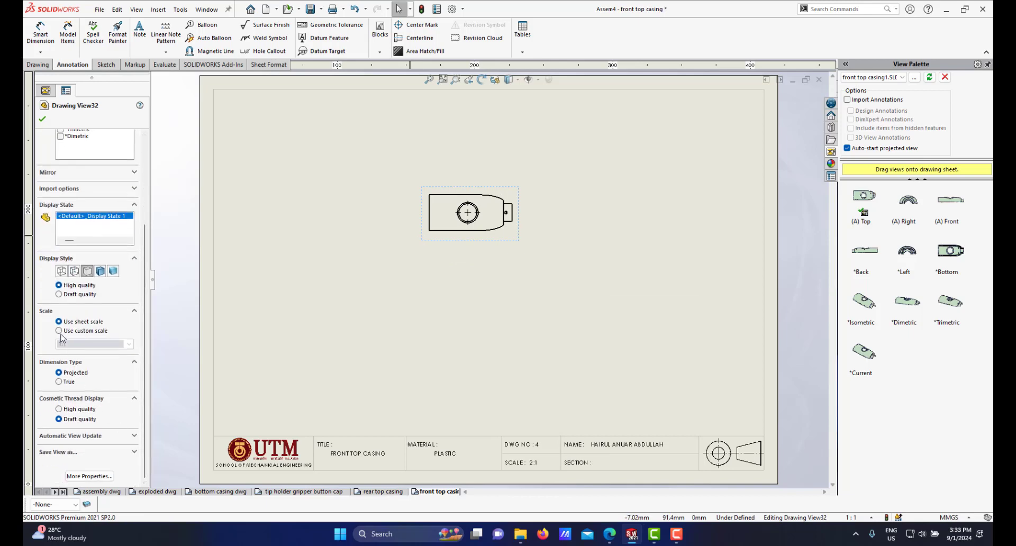
{"action": "left_click", "coordinate": [128, 345]}
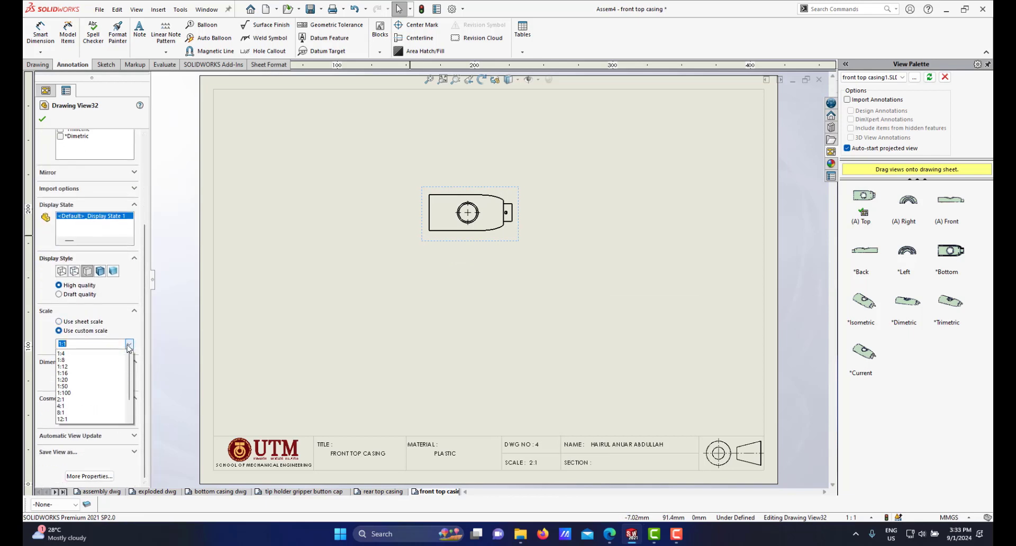
{"action": "left_click", "coordinate": [79, 413]}
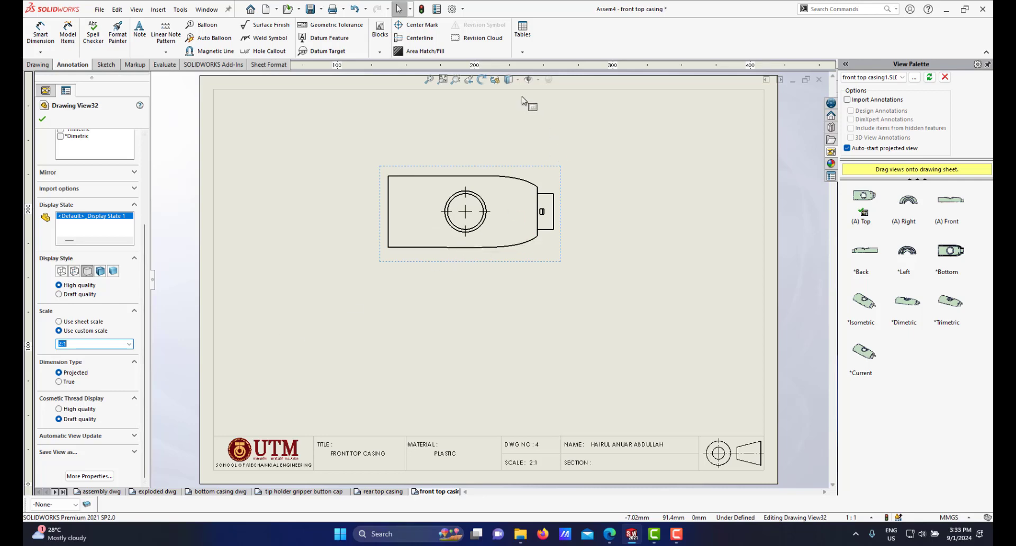
Step: Switch the top view's display style to show hidden lines
{"action": "left_click", "coordinate": [509, 79]}
{"action": "left_click", "coordinate": [508, 136]}
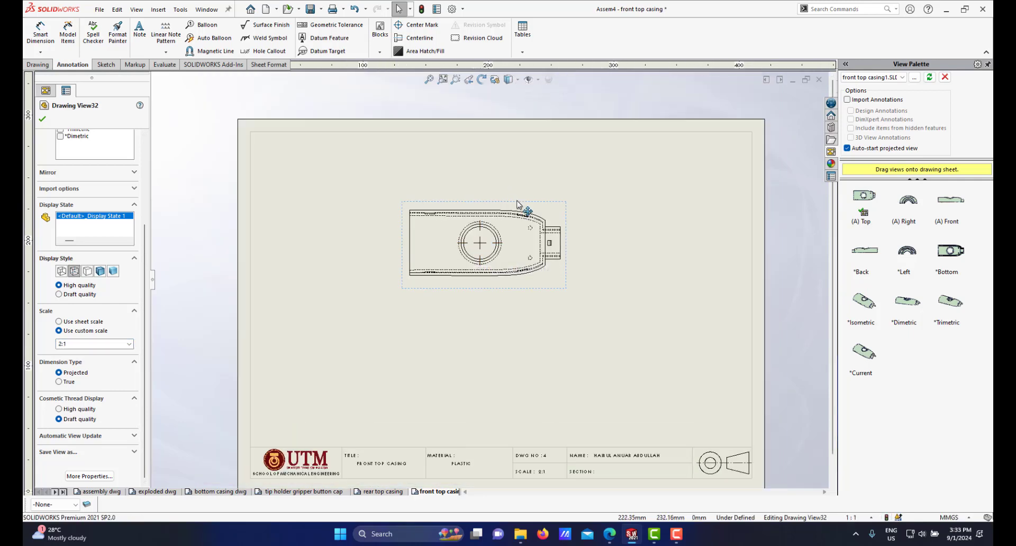
{"action": "left_click_drag", "start_coordinate": [519, 208], "coordinate": [540, 205]}
{"action": "scroll", "coordinate": [518, 279], "scroll_direction": "down", "scroll_amount": 3}
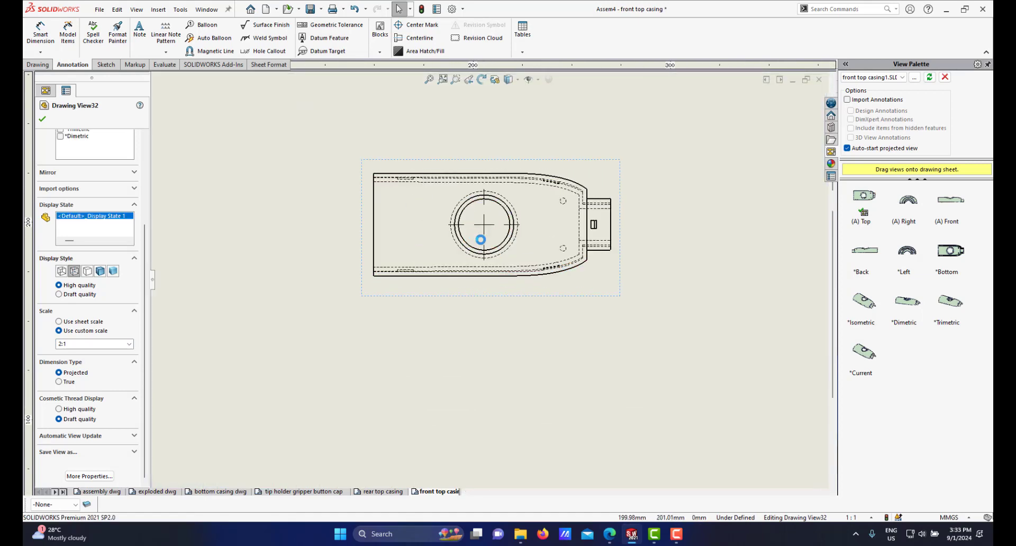
{"action": "scroll", "coordinate": [483, 232], "scroll_direction": "up", "scroll_amount": 5}
{"action": "scroll", "coordinate": [483, 238], "scroll_direction": "down", "scroll_amount": 2}
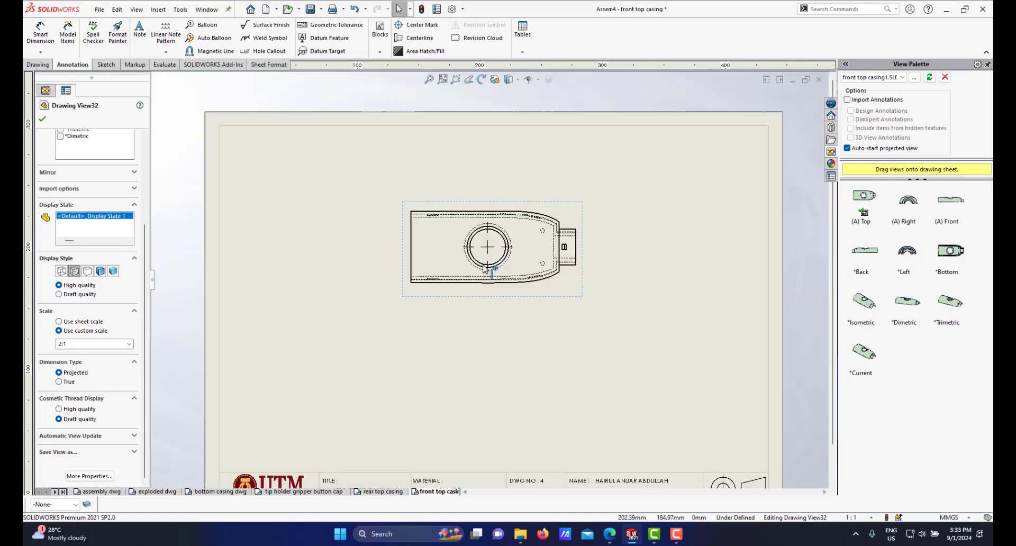
Step: Create a horizontal section view through the hole centre of the top view and place it below the top view
{"action": "left_click", "coordinate": [35, 65]}
{"action": "left_click", "coordinate": [114, 33]}
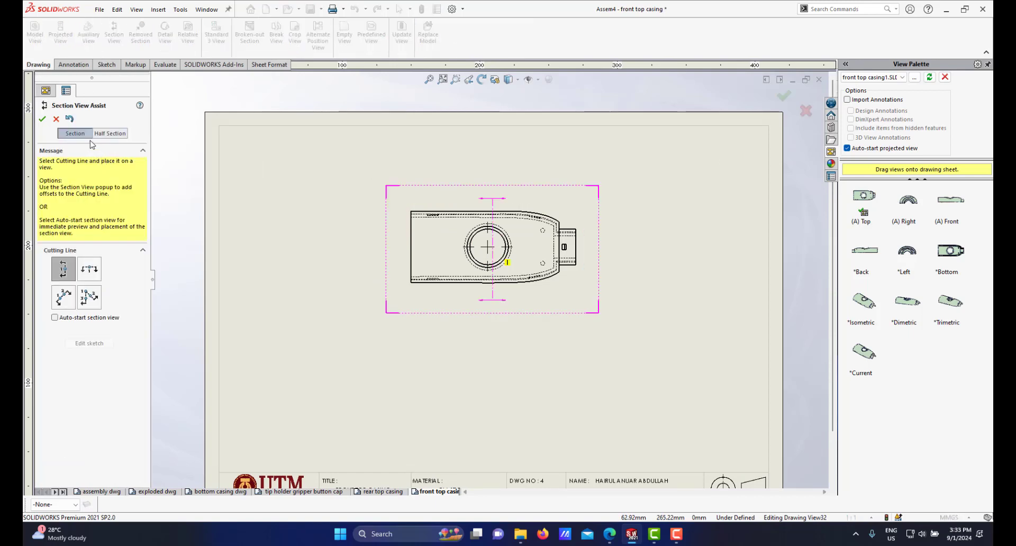
{"action": "left_click", "coordinate": [90, 269]}
{"action": "scroll", "coordinate": [482, 254], "scroll_direction": "down", "scroll_amount": 2}
{"action": "left_click", "coordinate": [479, 252]}
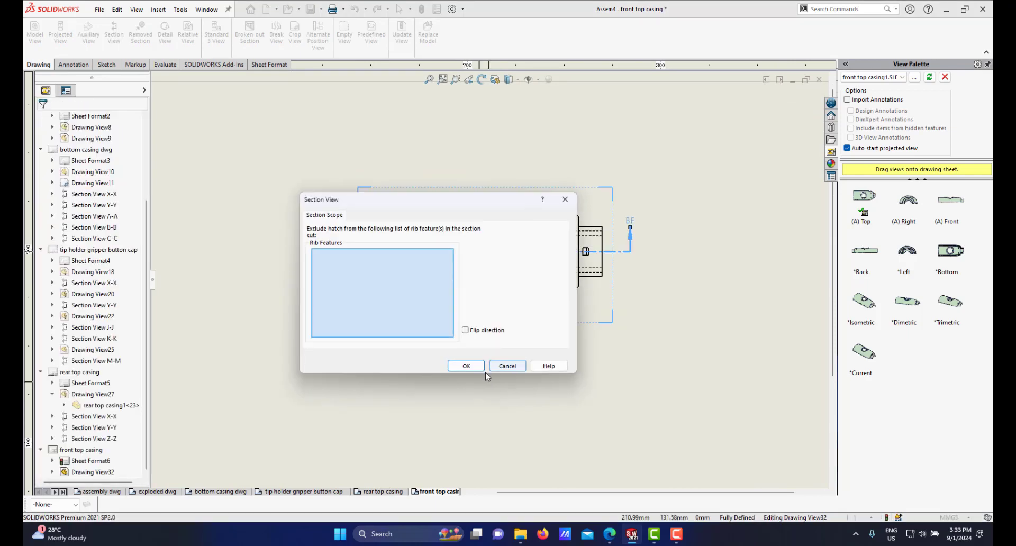
{"action": "mouse_move", "coordinate": [476, 208]}
{"action": "left_mouse_down"}
{"action": "mouse_move", "coordinate": [545, 245]}
{"action": "mouse_move", "coordinate": [545, 359]}
{"action": "mouse_move", "coordinate": [533, 357]}
{"action": "mouse_move", "coordinate": [500, 268]}
{"action": "left_mouse_up"}
{"action": "left_click", "coordinate": [493, 426]}
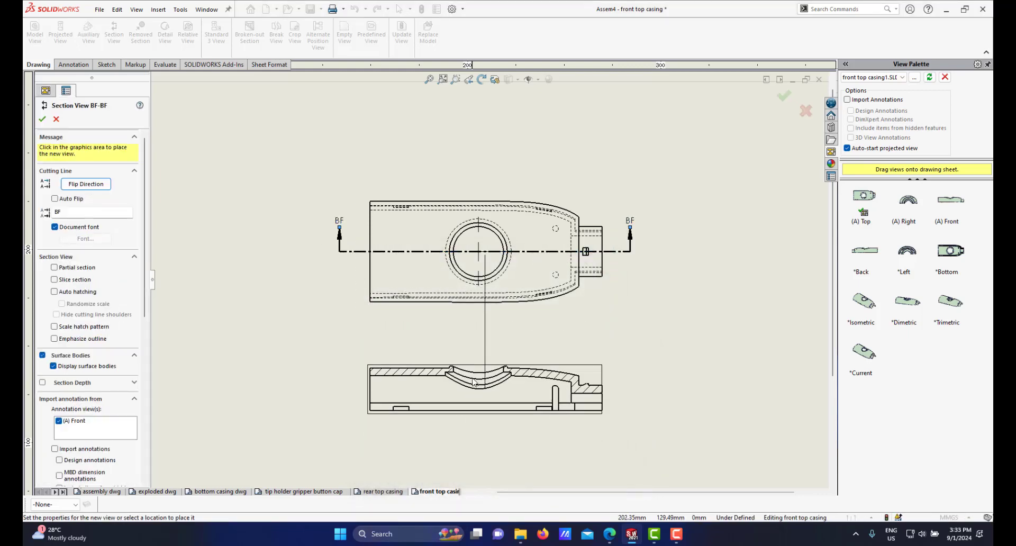
{"action": "left_click", "coordinate": [474, 371]}
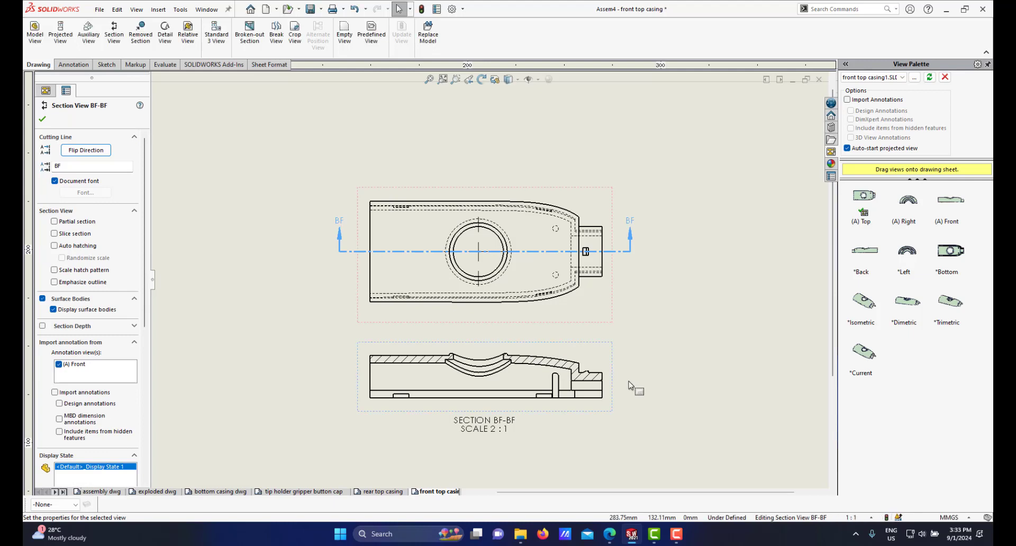
{"action": "scroll", "coordinate": [631, 386], "scroll_direction": "up", "scroll_amount": 3}
{"action": "scroll", "coordinate": [468, 308], "scroll_direction": "down", "scroll_amount": 2}
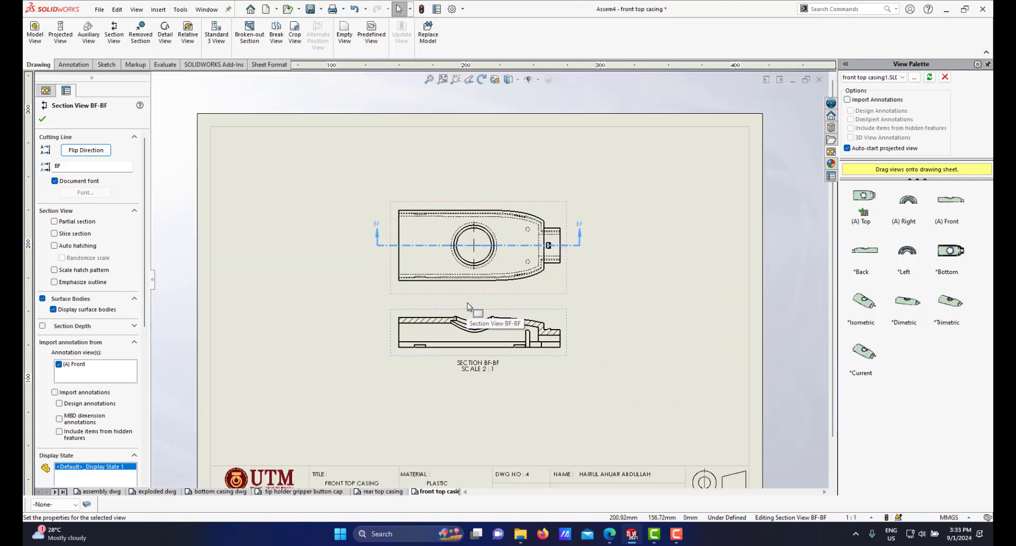
{"action": "scroll", "coordinate": [501, 277], "scroll_direction": "down", "scroll_amount": 1}
{"action": "scroll", "coordinate": [499, 277], "scroll_direction": "up", "scroll_amount": 2}
{"action": "scroll", "coordinate": [492, 276], "scroll_direction": "down", "scroll_amount": 1}
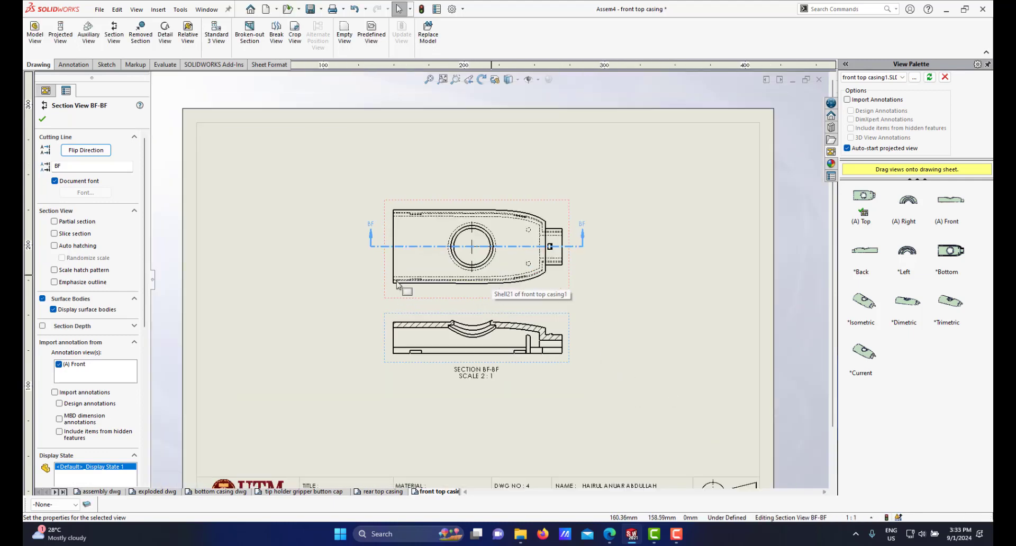
{"action": "scroll", "coordinate": [482, 289], "scroll_direction": "up", "scroll_amount": 2}
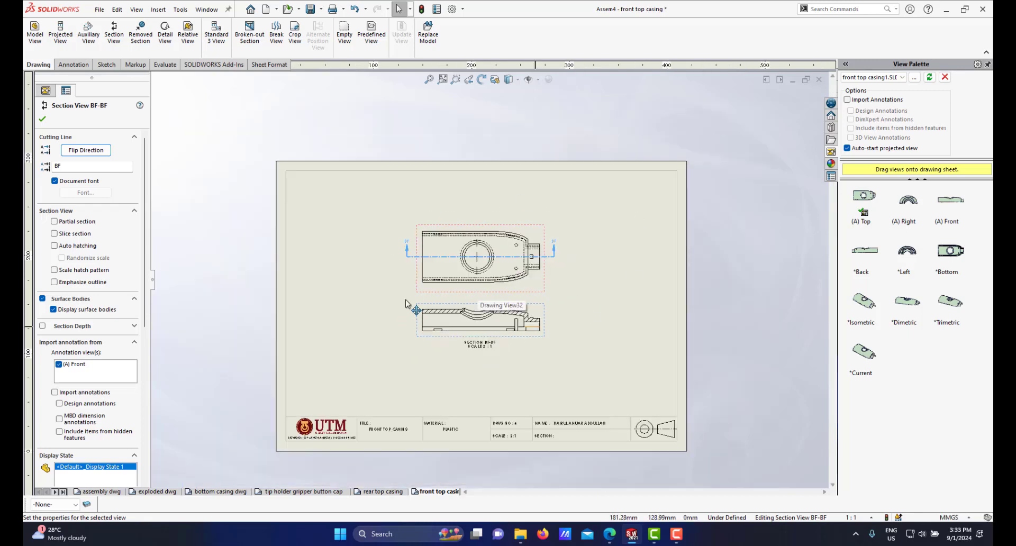
{"action": "scroll", "coordinate": [493, 288], "scroll_direction": "down", "scroll_amount": 1}
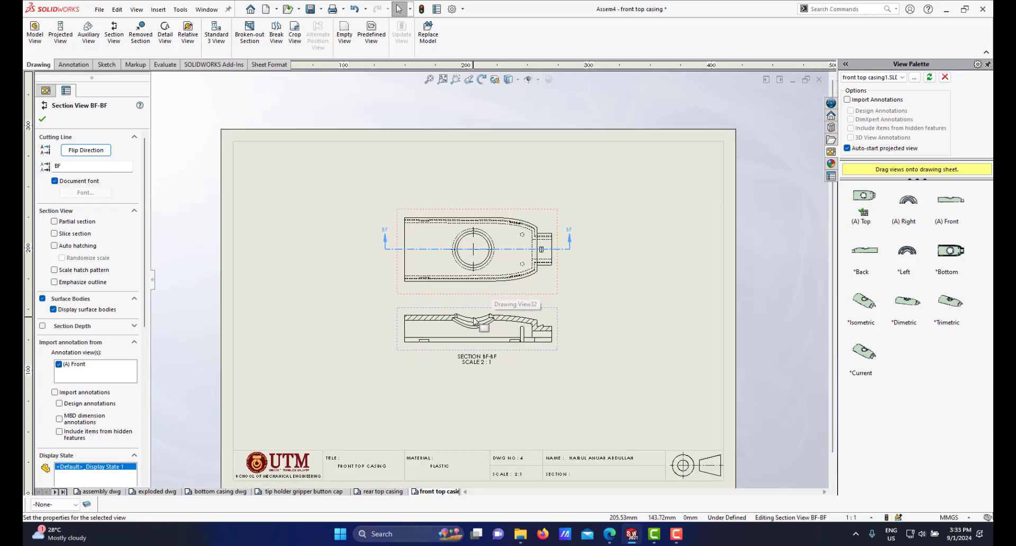
{"action": "scroll", "coordinate": [475, 321], "scroll_direction": "down", "scroll_amount": 1}
{"action": "scroll", "coordinate": [480, 288], "scroll_direction": "up", "scroll_amount": 2}
{"action": "scroll", "coordinate": [480, 278], "scroll_direction": "down", "scroll_amount": 1}
{"action": "scroll", "coordinate": [504, 255], "scroll_direction": "down", "scroll_amount": 1}
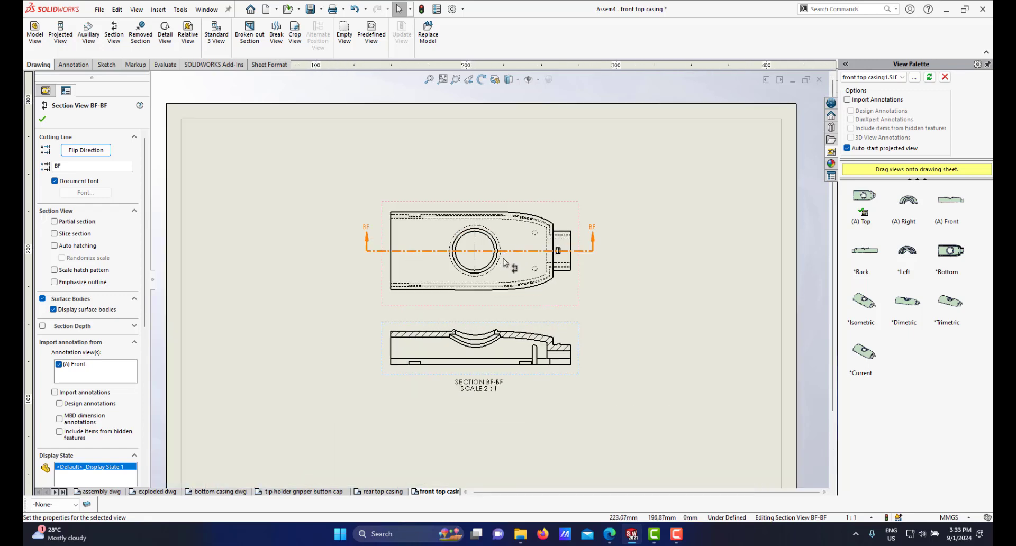
{"action": "scroll", "coordinate": [490, 293], "scroll_direction": "up", "scroll_amount": 2}
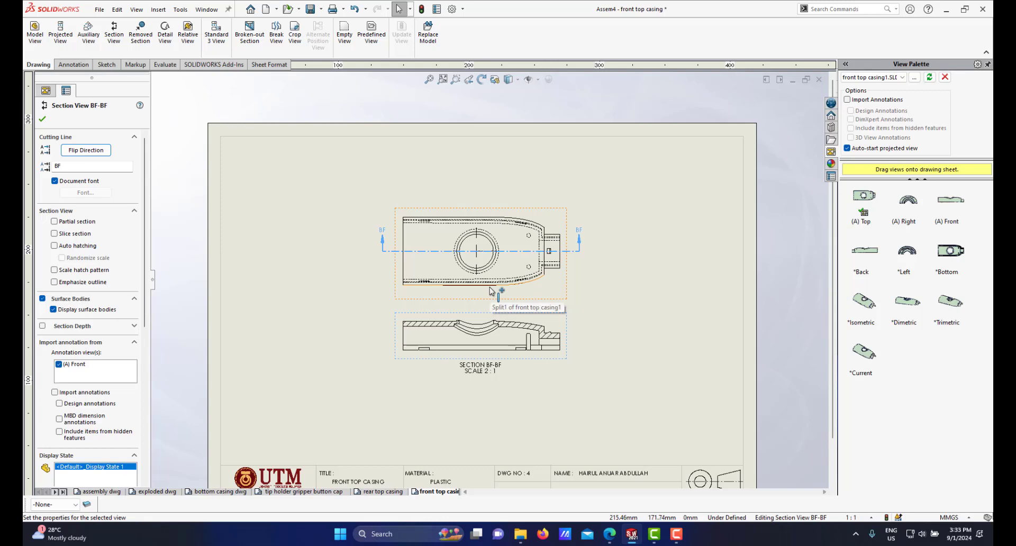
{"action": "scroll", "coordinate": [427, 359], "scroll_direction": "down", "scroll_amount": 1}
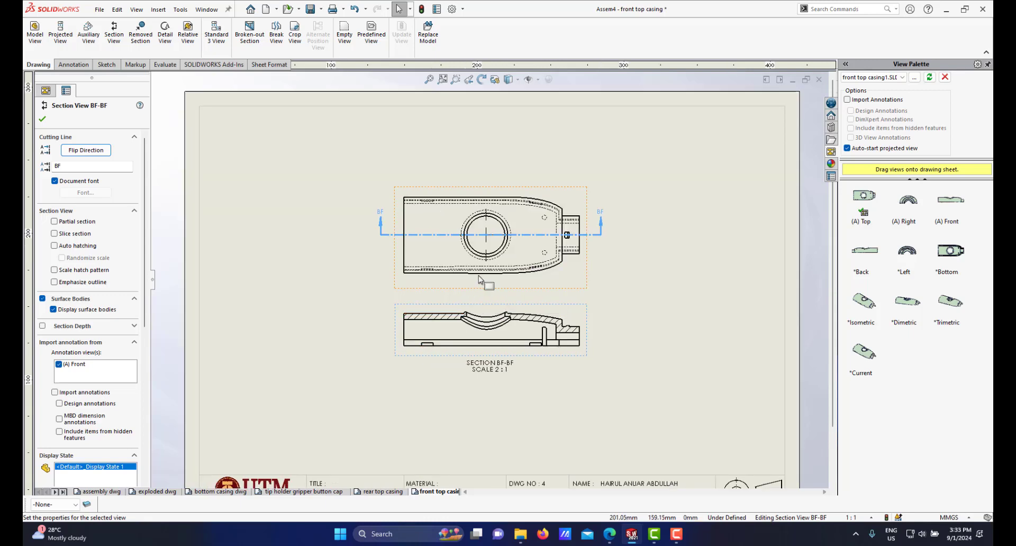
{"action": "scroll", "coordinate": [476, 277], "scroll_direction": "up", "scroll_amount": 2}
{"action": "scroll", "coordinate": [474, 280], "scroll_direction": "down", "scroll_amount": 3}
{"action": "scroll", "coordinate": [508, 313], "scroll_direction": "up", "scroll_amount": 4}
{"action": "scroll", "coordinate": [502, 320], "scroll_direction": "down", "scroll_amount": 1}
{"action": "scroll", "coordinate": [508, 313], "scroll_direction": "up", "scroll_amount": 1}
{"action": "scroll", "coordinate": [524, 297], "scroll_direction": "down", "scroll_amount": 3}
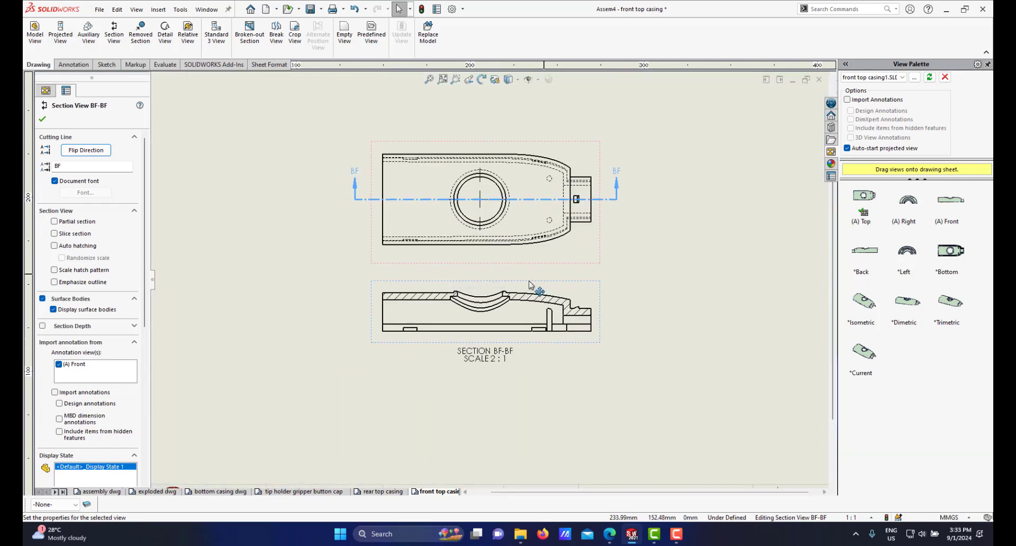
Step: Rename the section view's label to X, accepting reuse of the existing label
{"action": "scroll", "coordinate": [471, 329], "scroll_direction": "down", "scroll_amount": 1}
{"action": "scroll", "coordinate": [531, 300], "scroll_direction": "down", "scroll_amount": 1}
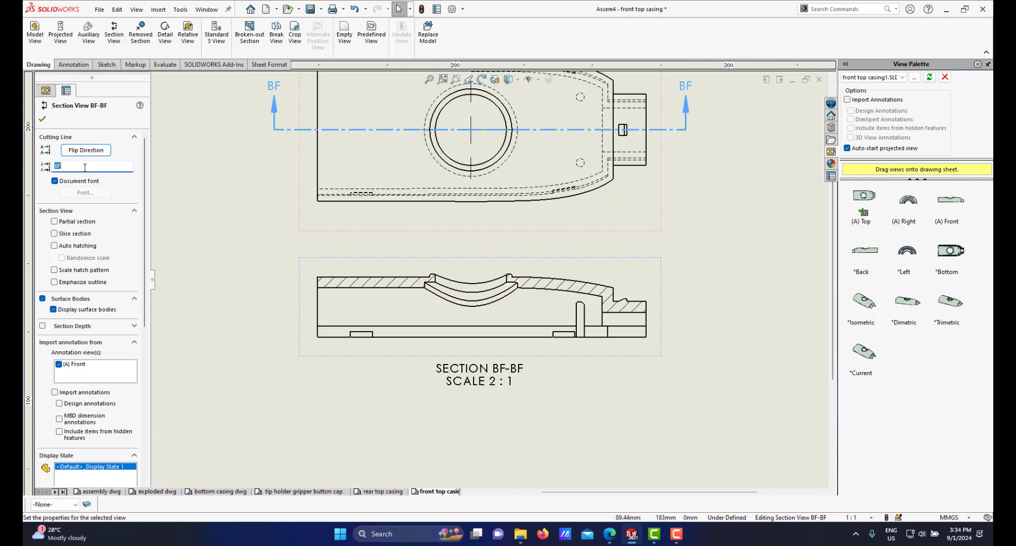
{"action": "type", "text": "X"}
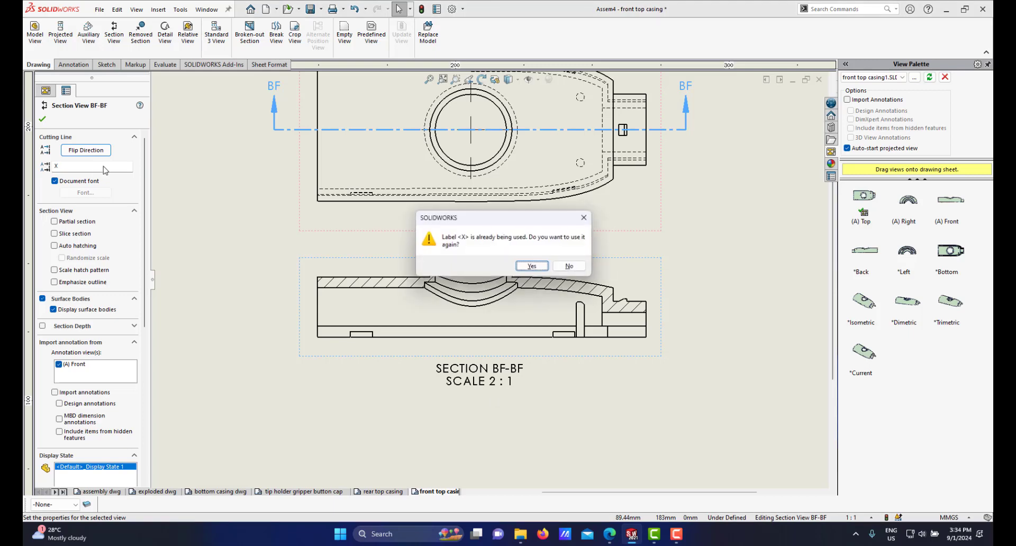
{"action": "left_click", "coordinate": [532, 266]}
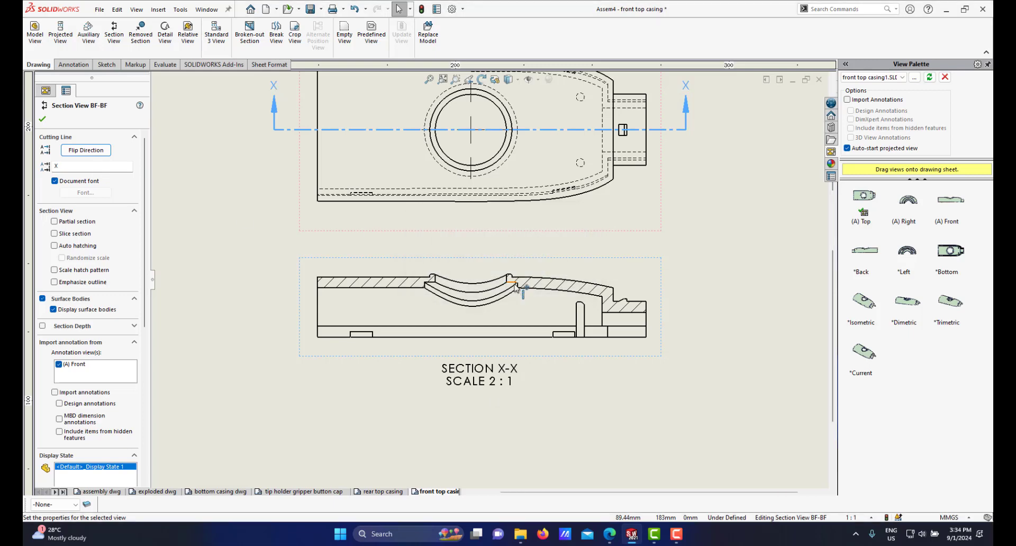
Step: Delete the SCALE 2 : 1 line from the SECTION X-X view label
{"action": "scroll", "coordinate": [508, 286], "scroll_direction": "up", "scroll_amount": 1}
{"action": "left_click", "coordinate": [489, 352]}
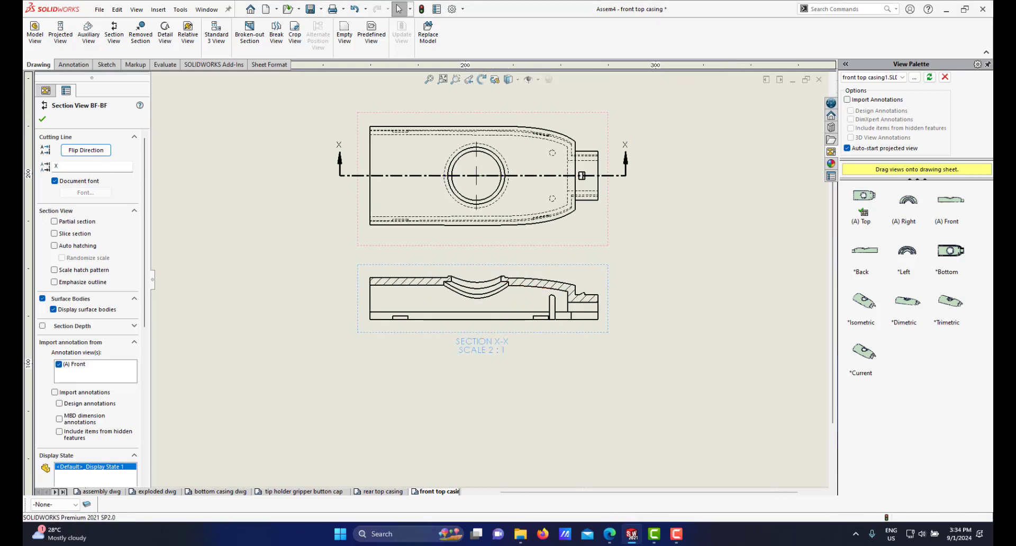
{"action": "double_click", "coordinate": [458, 354]}
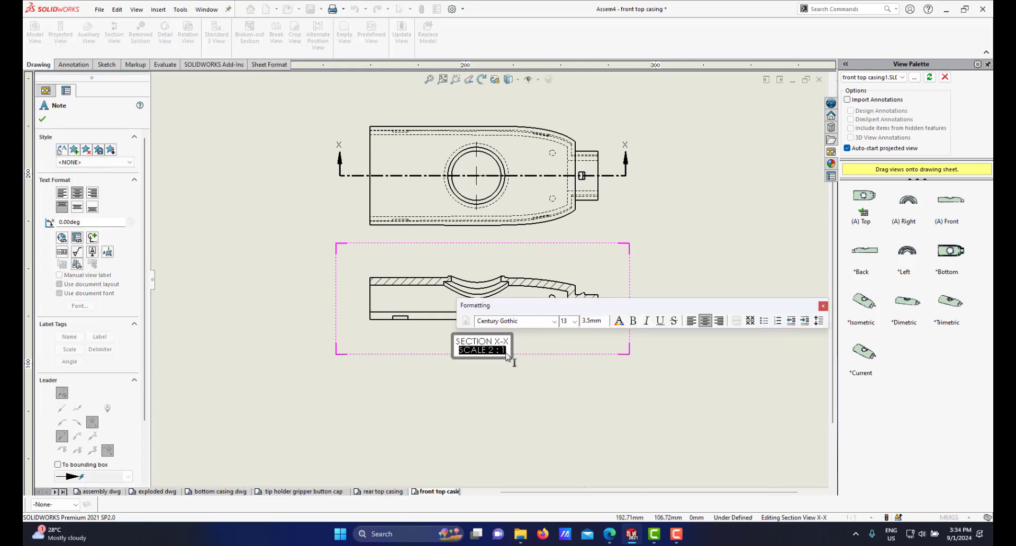
{"action": "key", "text": "Delete"}
{"action": "left_click", "coordinate": [534, 375]}
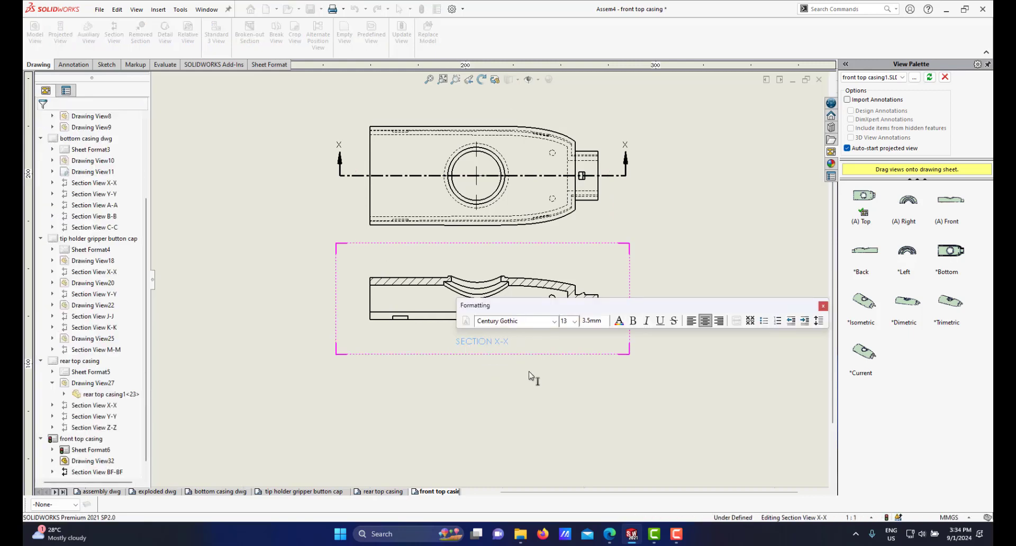
{"action": "left_click_drag", "start_coordinate": [483, 369], "coordinate": [479, 371]}
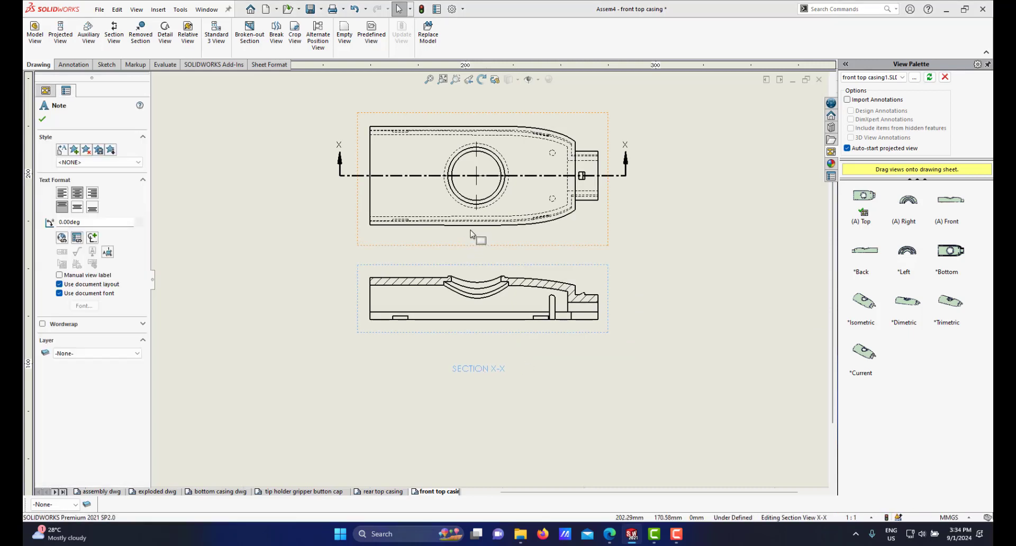
{"action": "scroll", "coordinate": [475, 234], "scroll_direction": "up", "scroll_amount": 3}
{"action": "scroll", "coordinate": [472, 222], "scroll_direction": "down", "scroll_amount": 3}
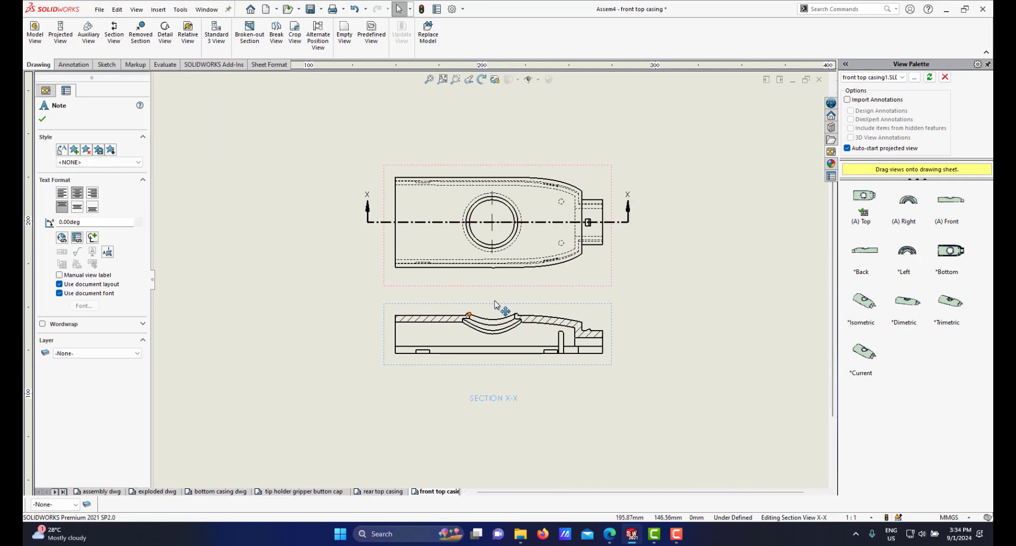
{"action": "scroll", "coordinate": [520, 239], "scroll_direction": "down", "scroll_amount": 1}
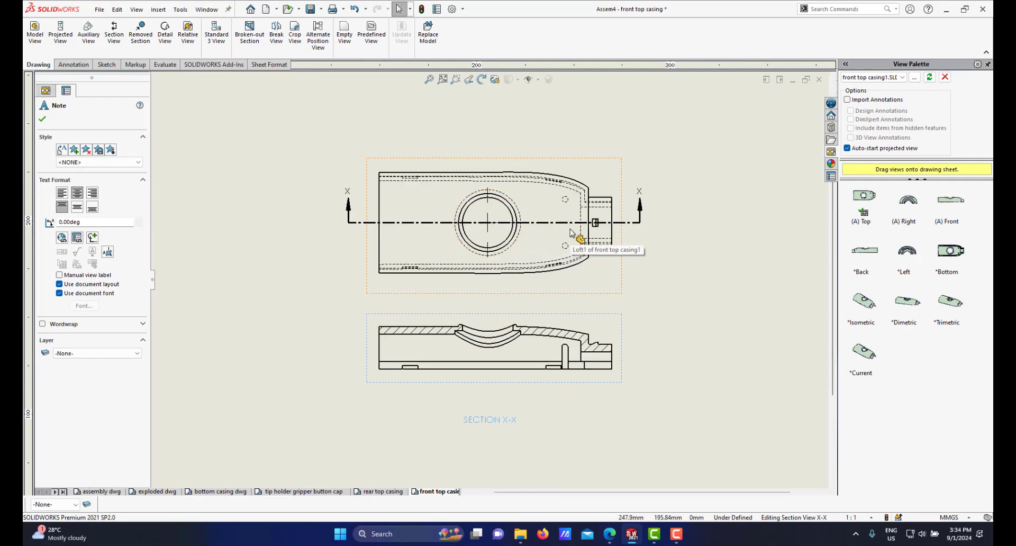
{"action": "scroll", "coordinate": [560, 234], "scroll_direction": "up", "scroll_amount": 3}
{"action": "scroll", "coordinate": [550, 275], "scroll_direction": "down", "scroll_amount": 2}
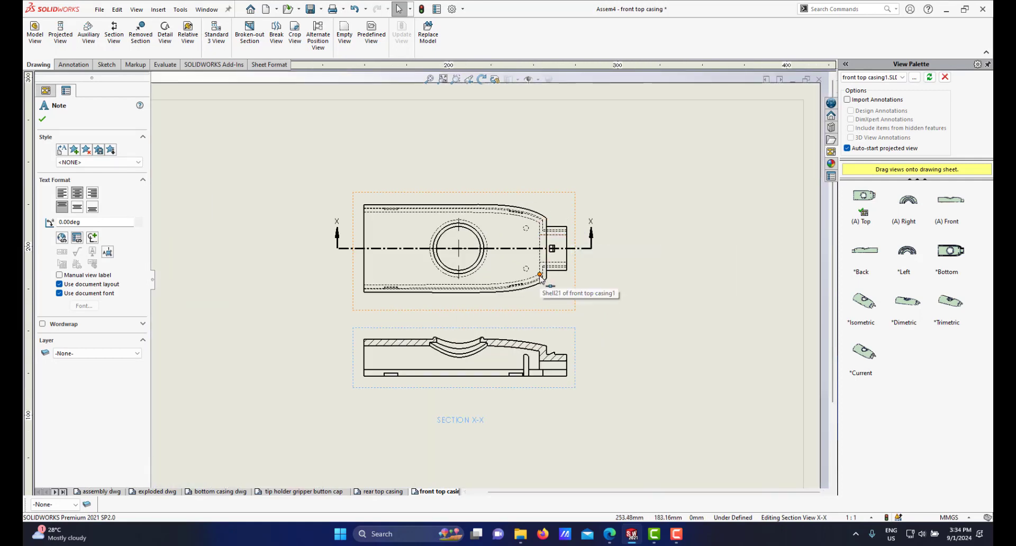
{"action": "scroll", "coordinate": [541, 281], "scroll_direction": "up", "scroll_amount": 3}
{"action": "scroll", "coordinate": [543, 288], "scroll_direction": "down", "scroll_amount": 3}
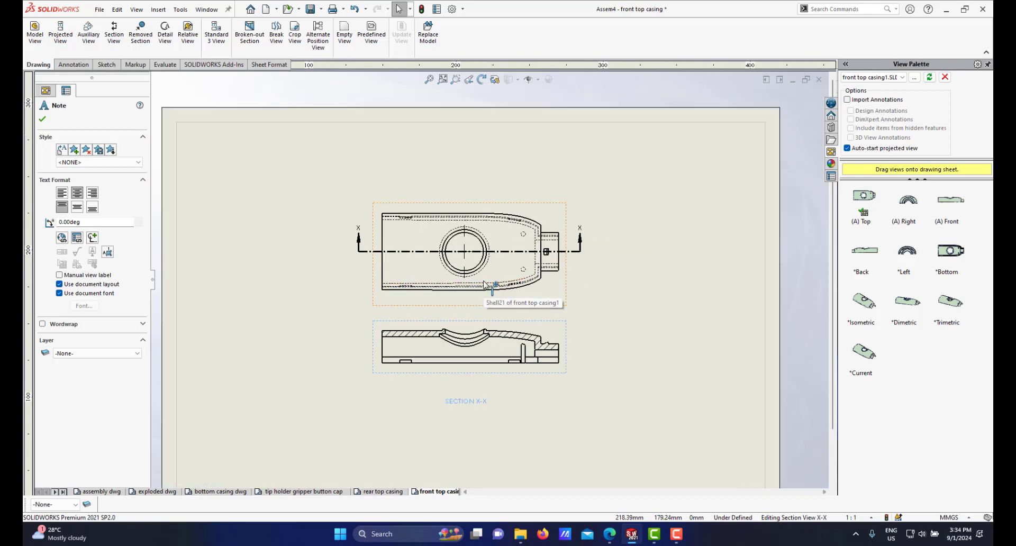
{"action": "scroll", "coordinate": [545, 299], "scroll_direction": "up", "scroll_amount": 1}
{"action": "scroll", "coordinate": [547, 299], "scroll_direction": "up", "scroll_amount": 2}
{"action": "scroll", "coordinate": [551, 299], "scroll_direction": "down", "scroll_amount": 4}
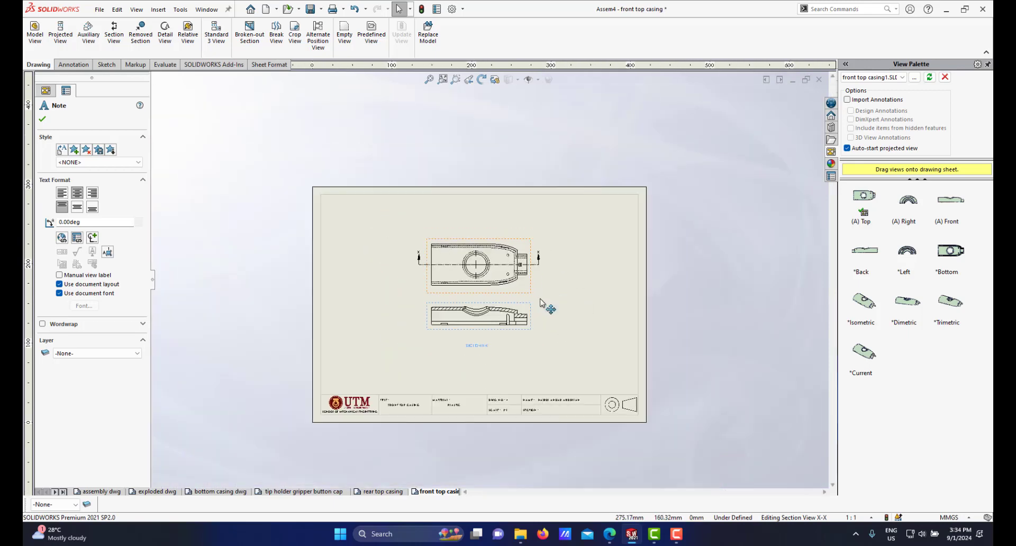
{"action": "scroll", "coordinate": [483, 300], "scroll_direction": "down", "scroll_amount": 4}
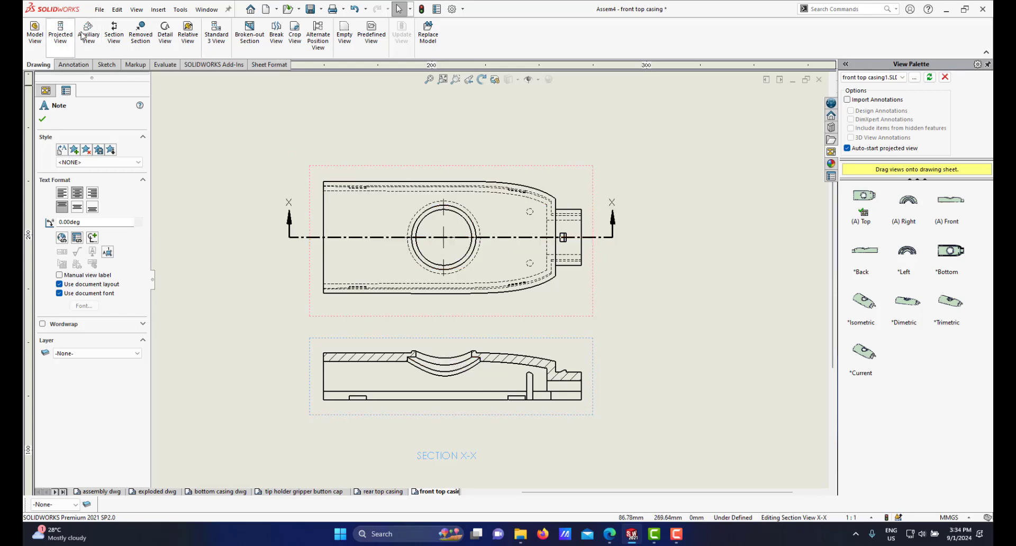
Step: Create a vertical section view through the hole centre and place it to the right of the top view
{"action": "left_click", "coordinate": [114, 31]}
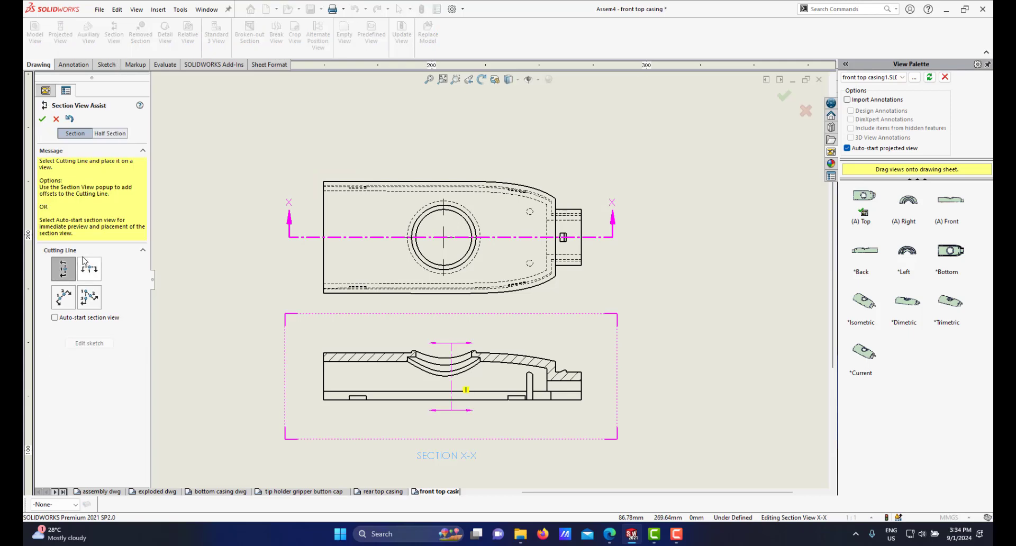
{"action": "left_click", "coordinate": [444, 238]}
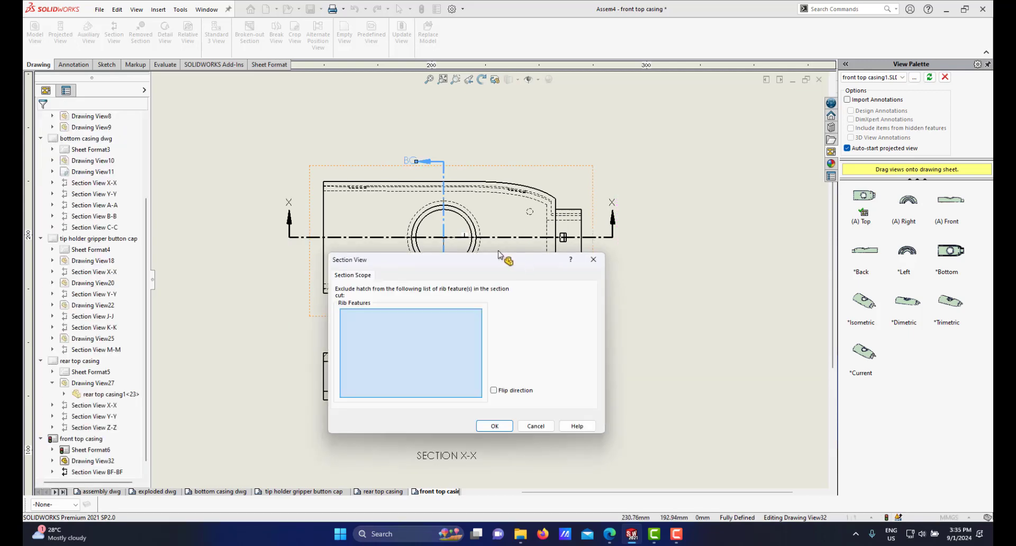
{"action": "mouse_move", "coordinate": [475, 264]}
{"action": "left_mouse_down"}
{"action": "mouse_move", "coordinate": [448, 263]}
{"action": "mouse_move", "coordinate": [354, 349]}
{"action": "mouse_move", "coordinate": [358, 359]}
{"action": "mouse_move", "coordinate": [409, 230]}
{"action": "mouse_move", "coordinate": [448, 309]}
{"action": "mouse_move", "coordinate": [457, 261]}
{"action": "mouse_move", "coordinate": [387, 262]}
{"action": "mouse_move", "coordinate": [535, 329]}
{"action": "mouse_move", "coordinate": [428, 247]}
{"action": "left_mouse_up"}
{"action": "left_click", "coordinate": [433, 409]}
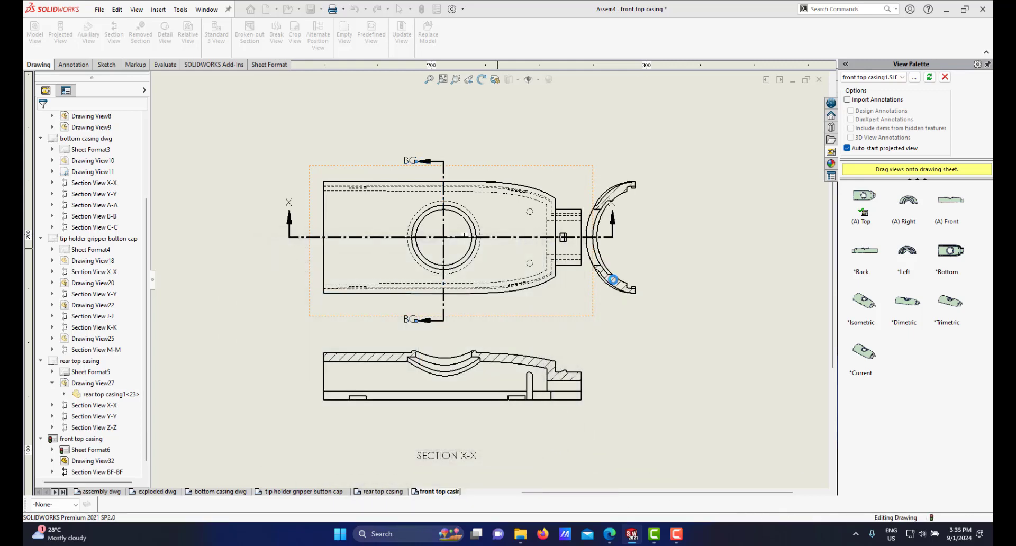
{"action": "scroll", "coordinate": [727, 270], "scroll_direction": "up", "scroll_amount": 2}
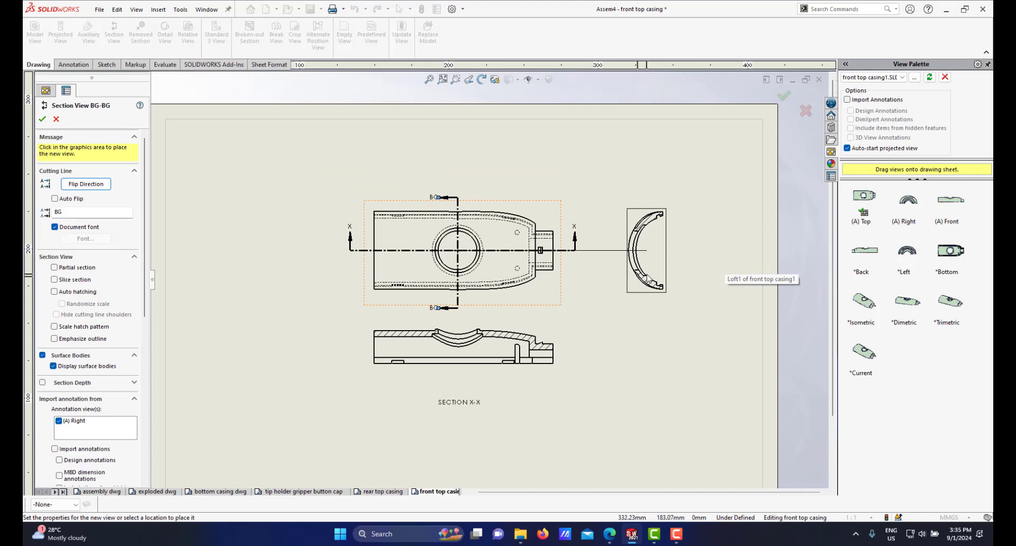
{"action": "left_click", "coordinate": [647, 274]}
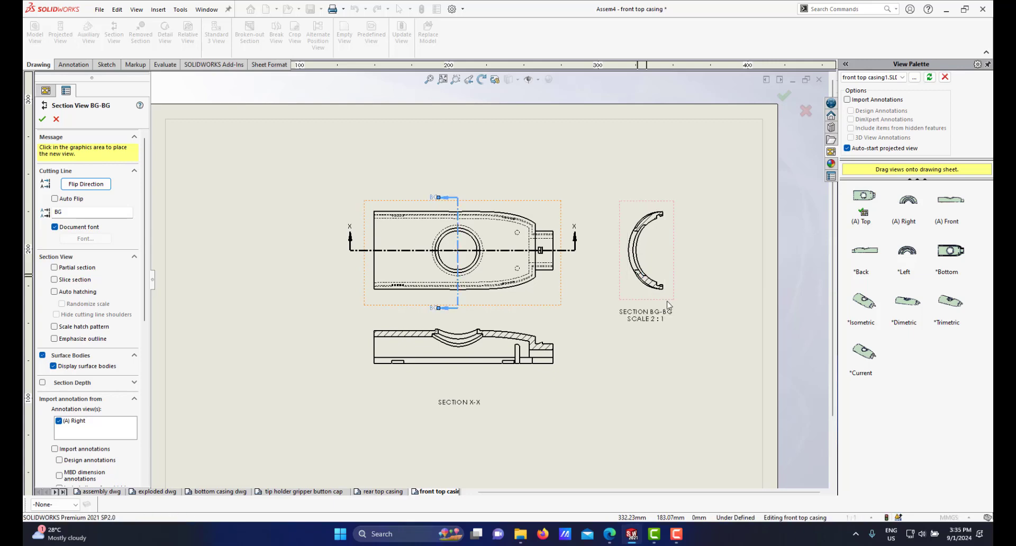
Step: Rotate the BG-BG section view to a drawing view angle of -90 degrees
{"action": "right_click", "coordinate": [651, 244]}
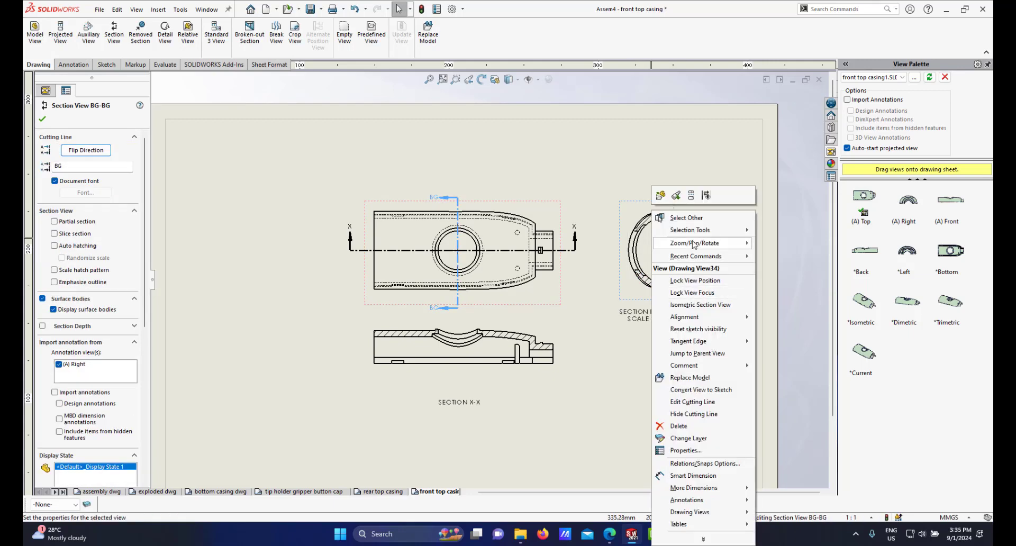
{"action": "mouse_move", "coordinate": [694, 244]}
{"action": "left_click", "coordinate": [787, 304]}
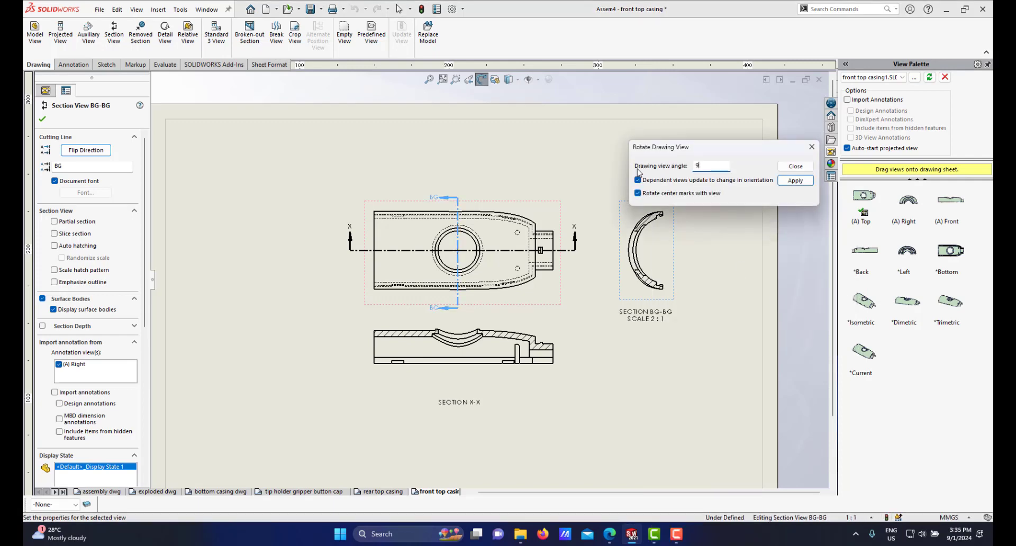
{"action": "type", "text": "90"}
{"action": "key", "text": "Return"}
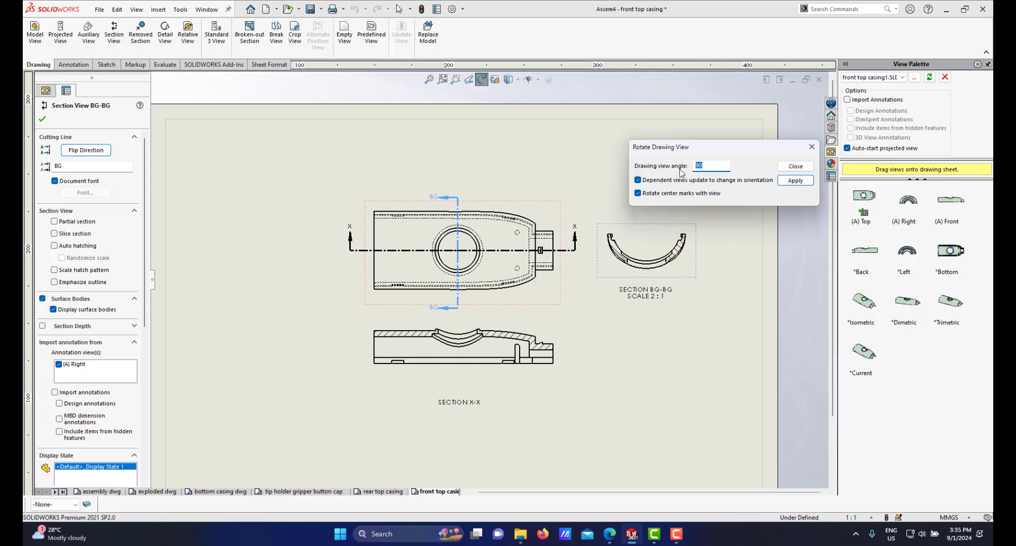
{"action": "key", "text": "Return"}
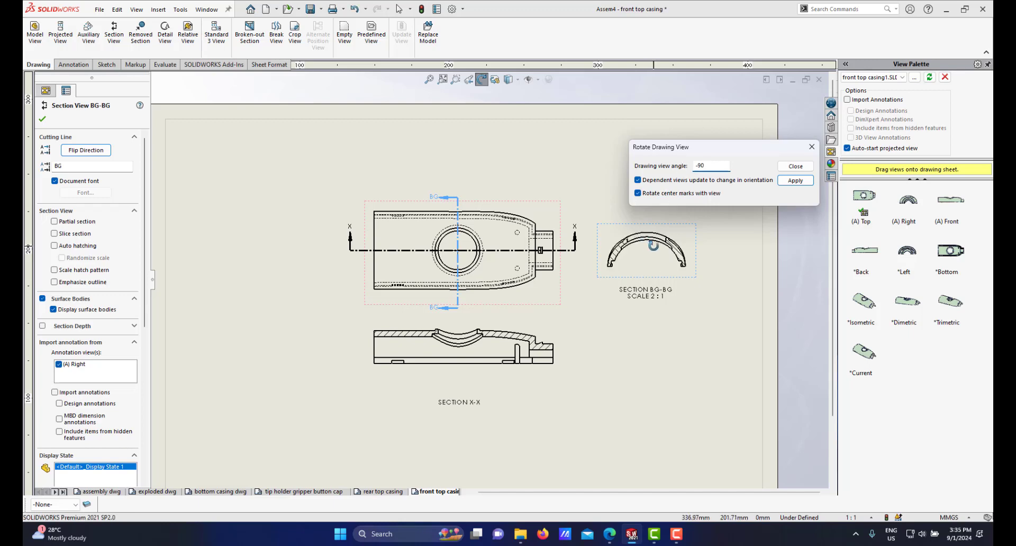
{"action": "left_click", "coordinate": [796, 166]}
{"action": "scroll", "coordinate": [645, 243], "scroll_direction": "down", "scroll_amount": 3}
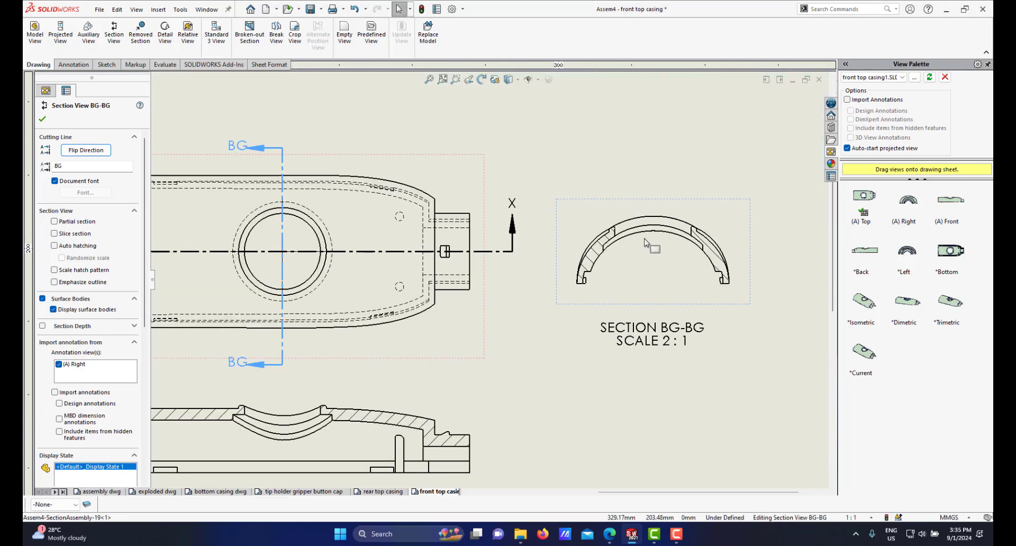
Step: Move the BG-BG section view slightly down and to the right on the sheet
{"action": "right_click", "coordinate": [645, 241]}
{"action": "mouse_move", "coordinate": [690, 316]}
{"action": "left_click", "coordinate": [776, 318]}
{"action": "scroll", "coordinate": [637, 300], "scroll_direction": "up", "scroll_amount": 3}
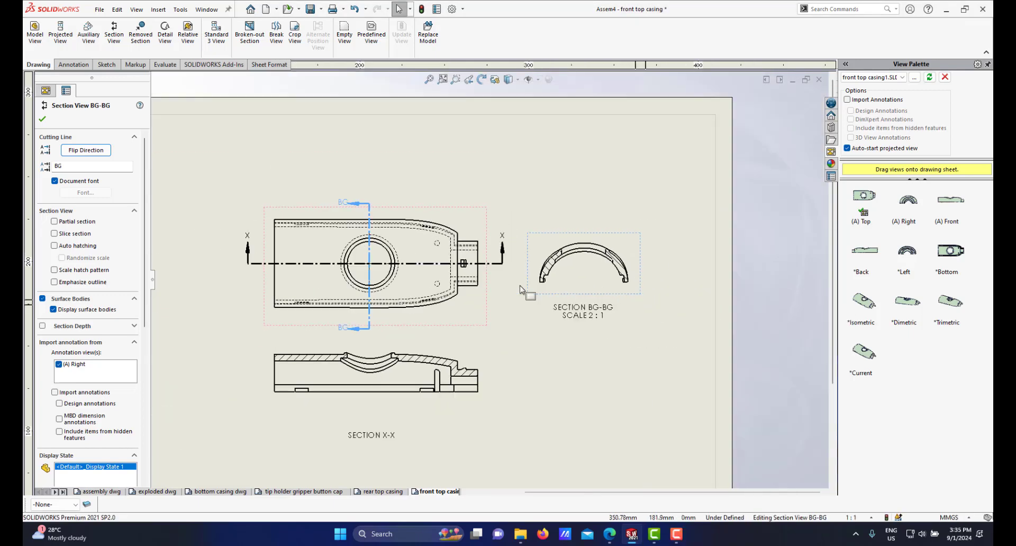
{"action": "scroll", "coordinate": [498, 290], "scroll_direction": "down", "scroll_amount": 2}
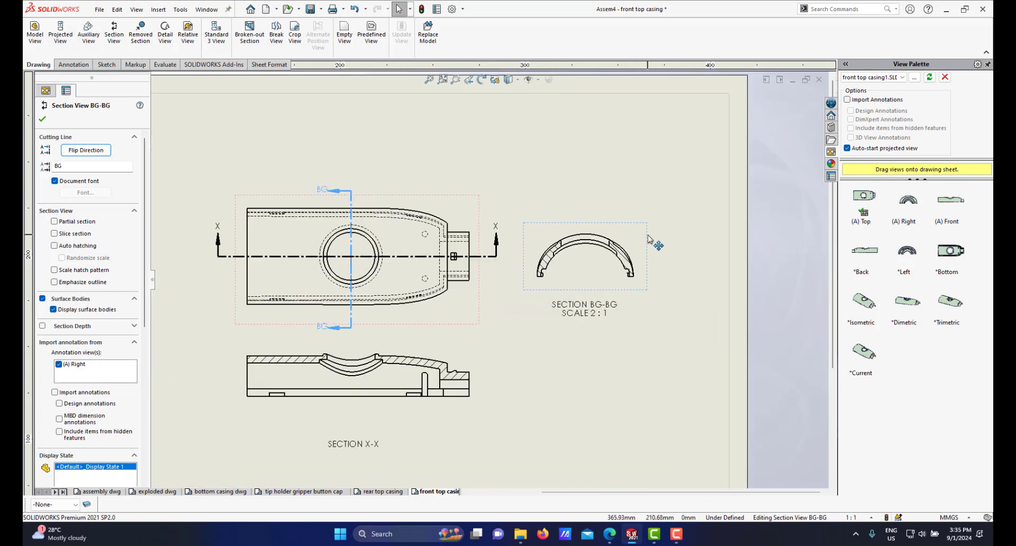
{"action": "mouse_move", "coordinate": [647, 242]}
{"action": "left_mouse_down"}
{"action": "mouse_move", "coordinate": [677, 265]}
{"action": "mouse_move", "coordinate": [679, 222]}
{"action": "mouse_move", "coordinate": [671, 255]}
{"action": "mouse_move", "coordinate": [688, 307]}
{"action": "mouse_move", "coordinate": [691, 233]}
{"action": "mouse_move", "coordinate": [654, 270]}
{"action": "mouse_move", "coordinate": [617, 409]}
{"action": "mouse_move", "coordinate": [508, 359]}
{"action": "mouse_move", "coordinate": [673, 300]}
{"action": "mouse_move", "coordinate": [678, 312]}
{"action": "mouse_move", "coordinate": [683, 273]}
{"action": "mouse_move", "coordinate": [668, 281]}
{"action": "left_mouse_up"}
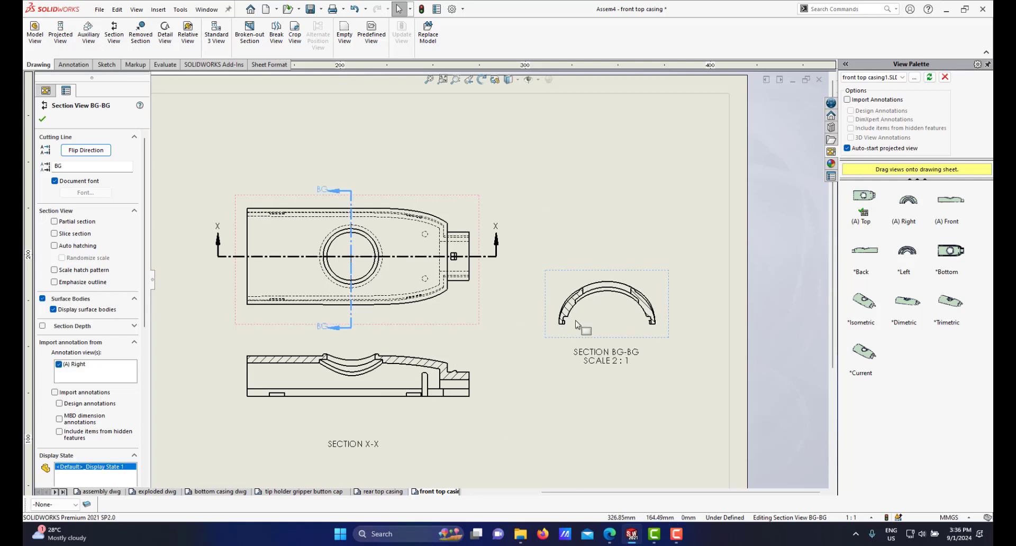
Step: Move the top view to the left on the sheet
{"action": "scroll", "coordinate": [573, 321], "scroll_direction": "up", "scroll_amount": 3}
{"action": "scroll", "coordinate": [450, 326], "scroll_direction": "down", "scroll_amount": 3}
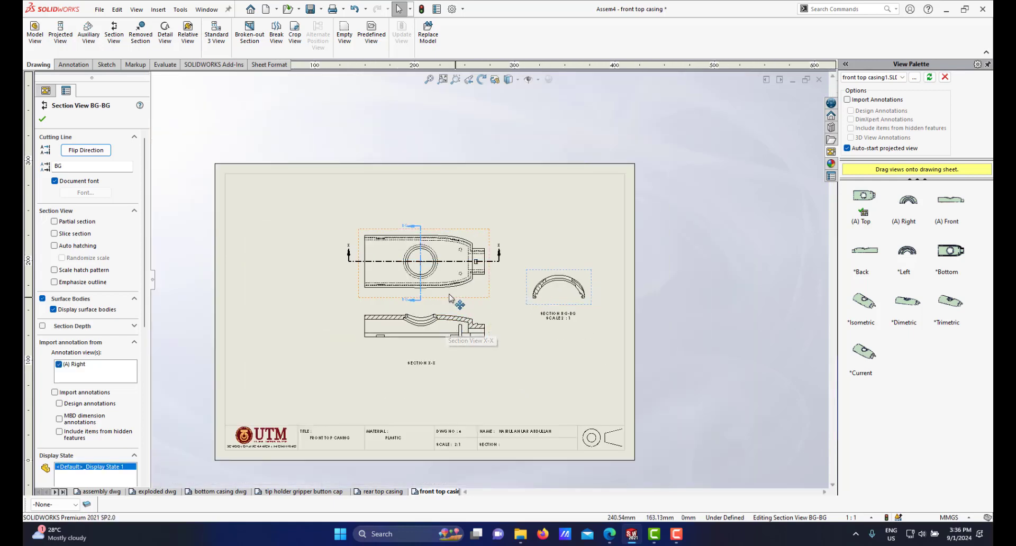
{"action": "scroll", "coordinate": [500, 262], "scroll_direction": "down", "scroll_amount": 2}
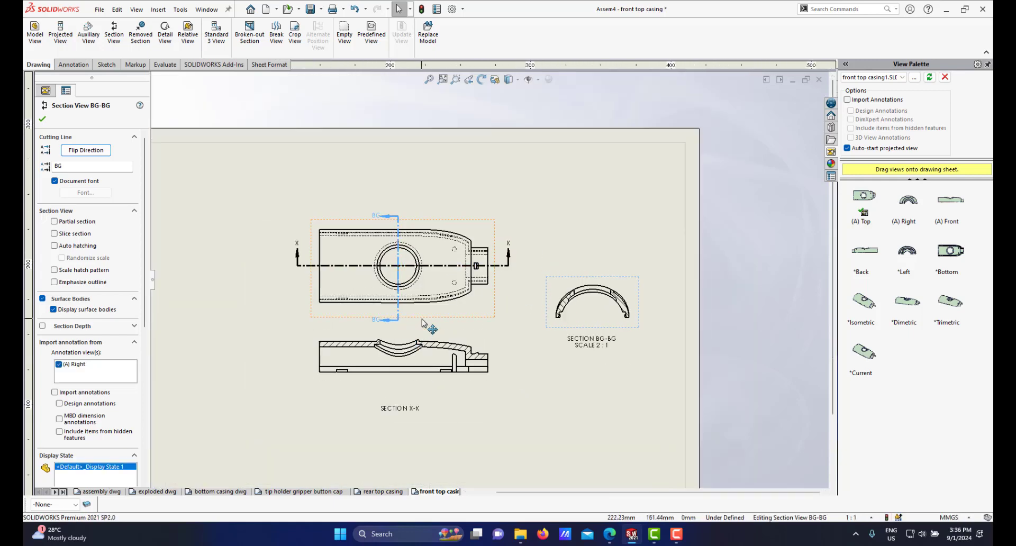
{"action": "left_click_drag", "start_coordinate": [410, 318], "coordinate": [360, 321]}
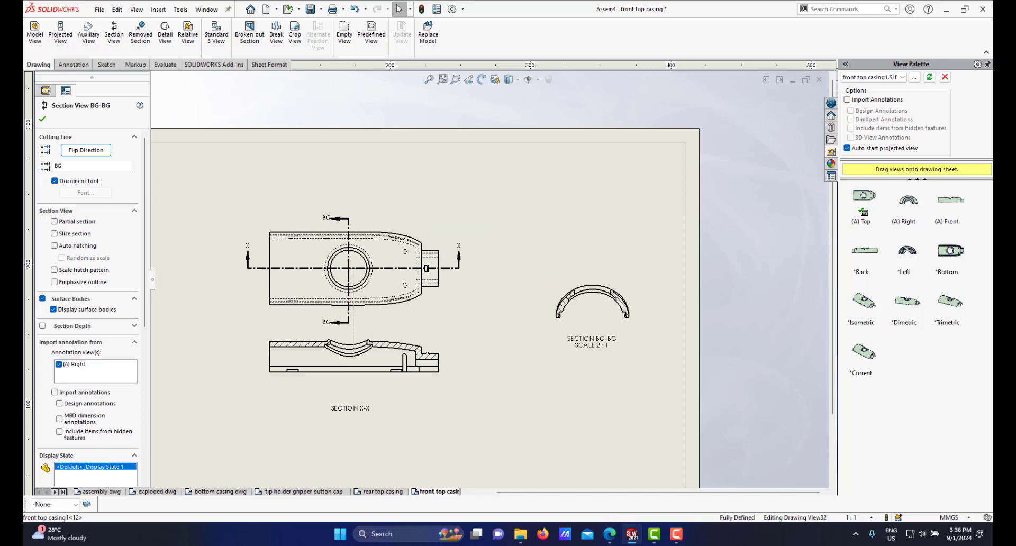
Step: Rename the BG-BG section view's label to Y, accepting reuse of the existing label
{"action": "scroll", "coordinate": [380, 321], "scroll_direction": "up", "scroll_amount": 2}
{"action": "scroll", "coordinate": [402, 318], "scroll_direction": "down", "scroll_amount": 2}
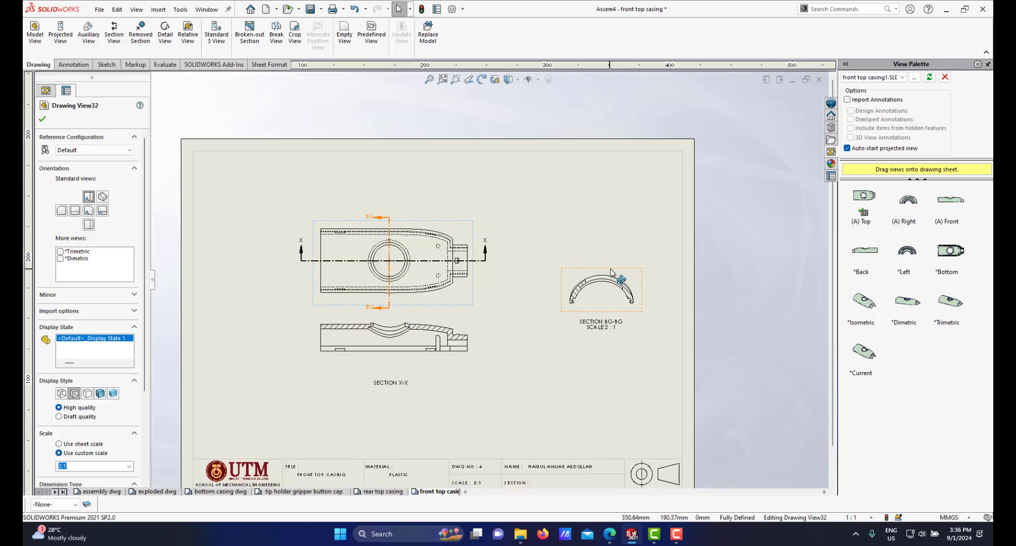
{"action": "left_click", "coordinate": [603, 262]}
{"action": "left_click_drag", "start_coordinate": [604, 262], "coordinate": [597, 259]}
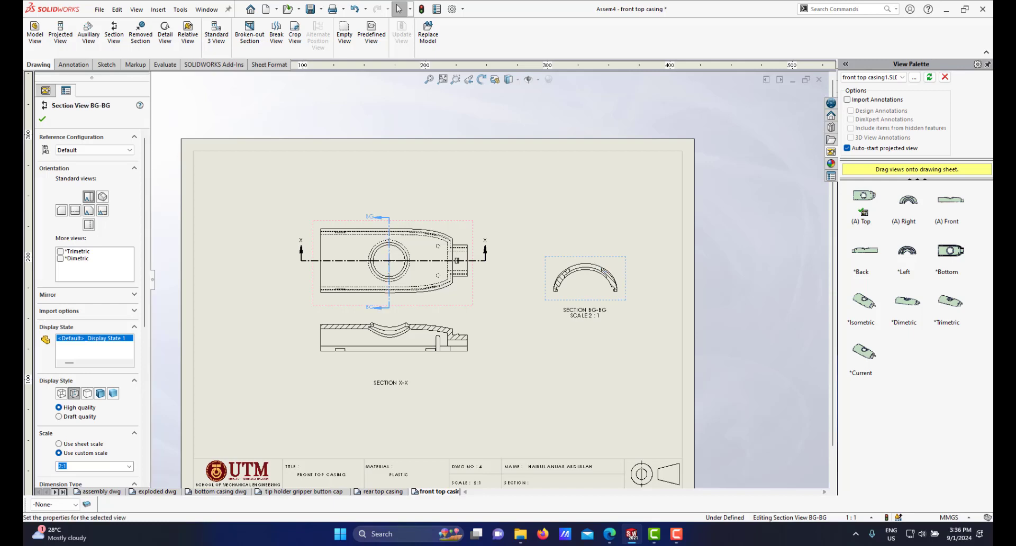
{"action": "scroll", "coordinate": [405, 270], "scroll_direction": "down", "scroll_amount": 2}
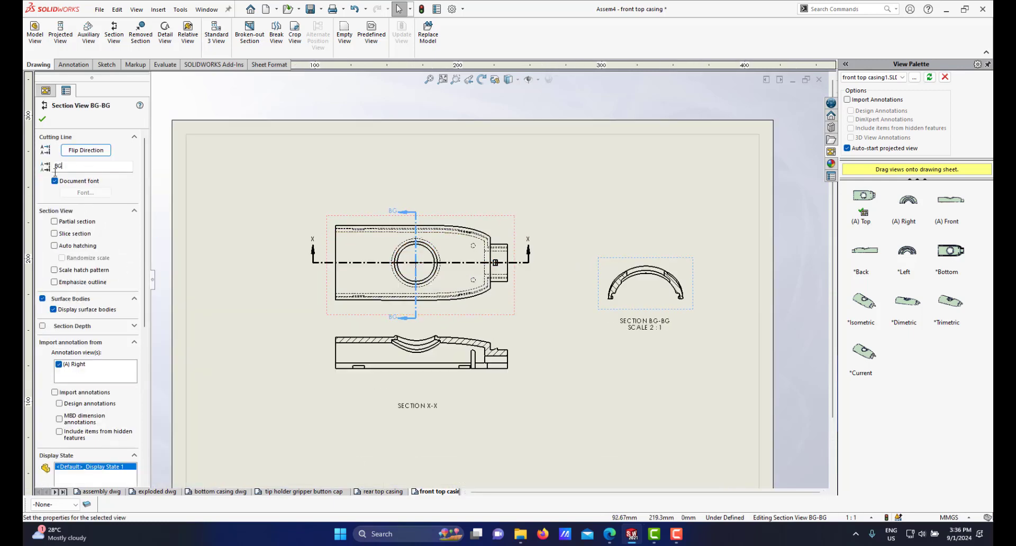
{"action": "type", "text": "Y"}
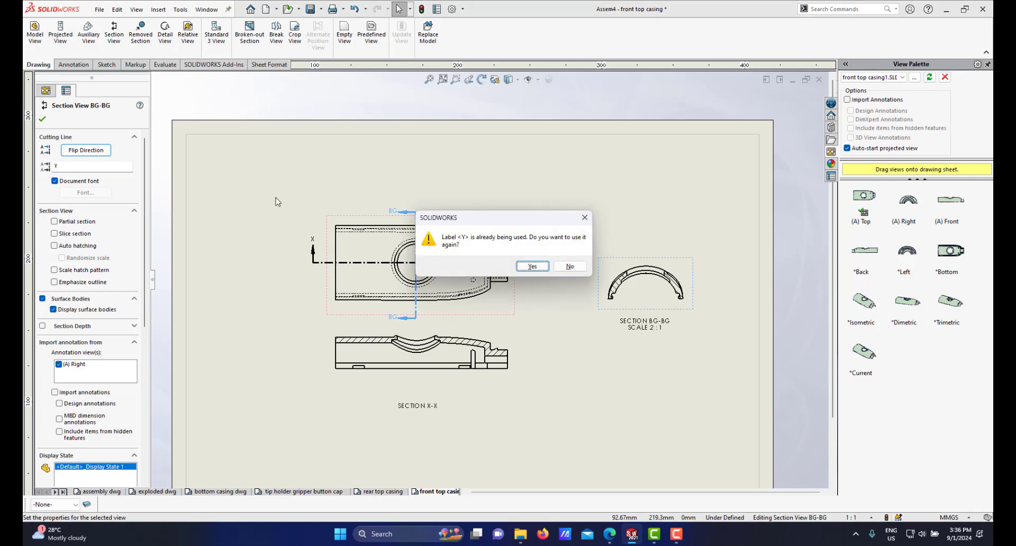
{"action": "left_click", "coordinate": [533, 267]}
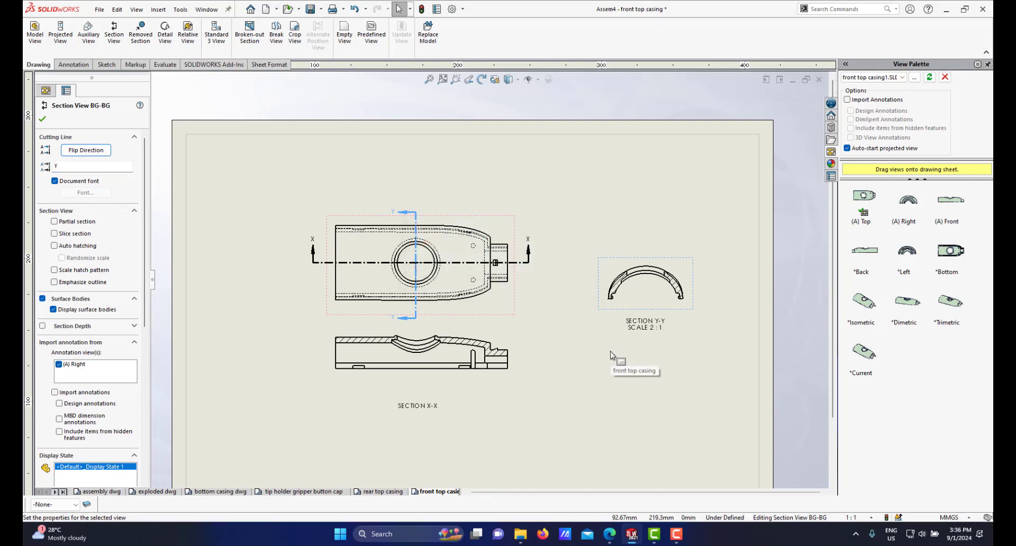
Step: Zoom around the sheet to inspect the Y-Y section view and the overall layout of views
{"action": "scroll", "coordinate": [615, 329], "scroll_direction": "down", "scroll_amount": 3}
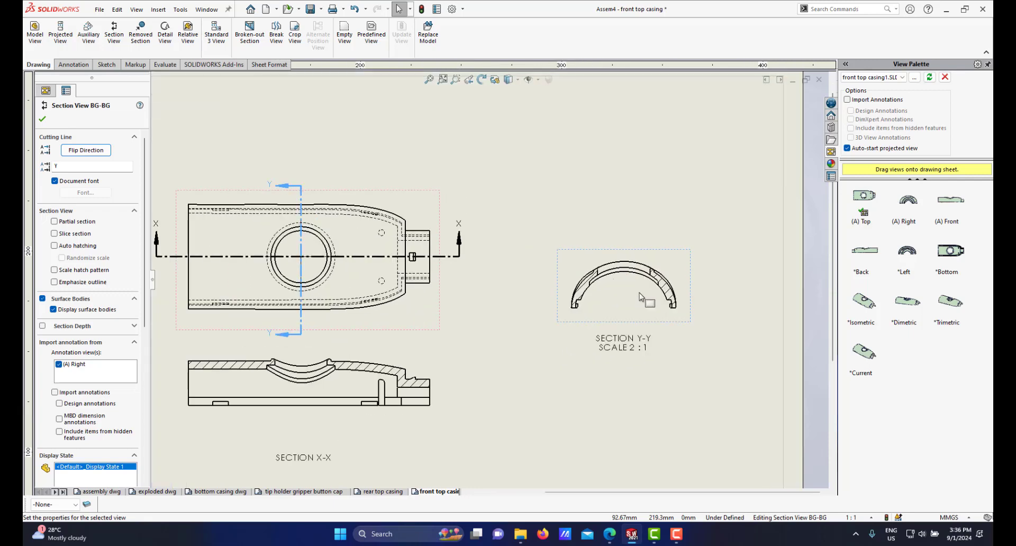
{"action": "scroll", "coordinate": [588, 288], "scroll_direction": "down", "scroll_amount": 1}
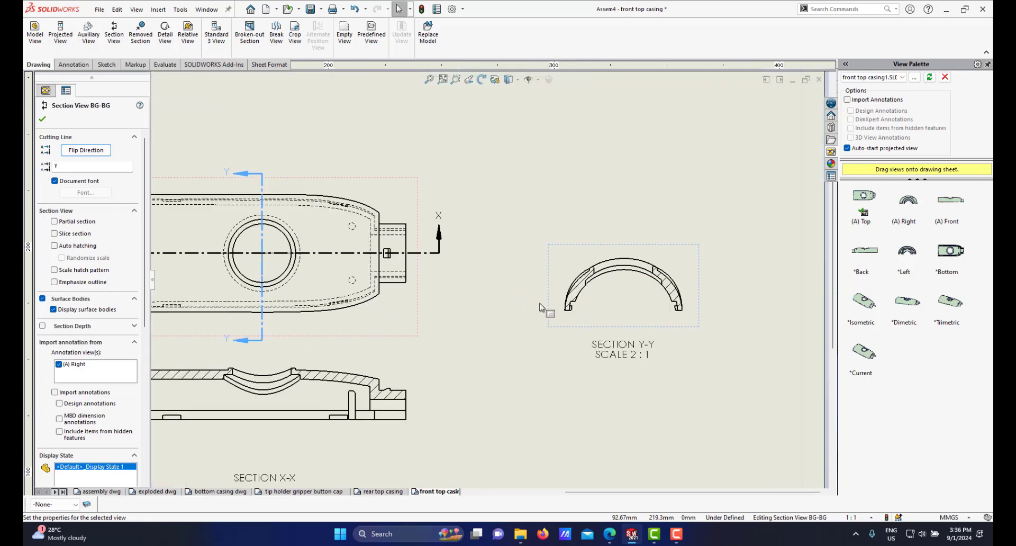
{"action": "scroll", "coordinate": [604, 315], "scroll_direction": "down", "scroll_amount": 3}
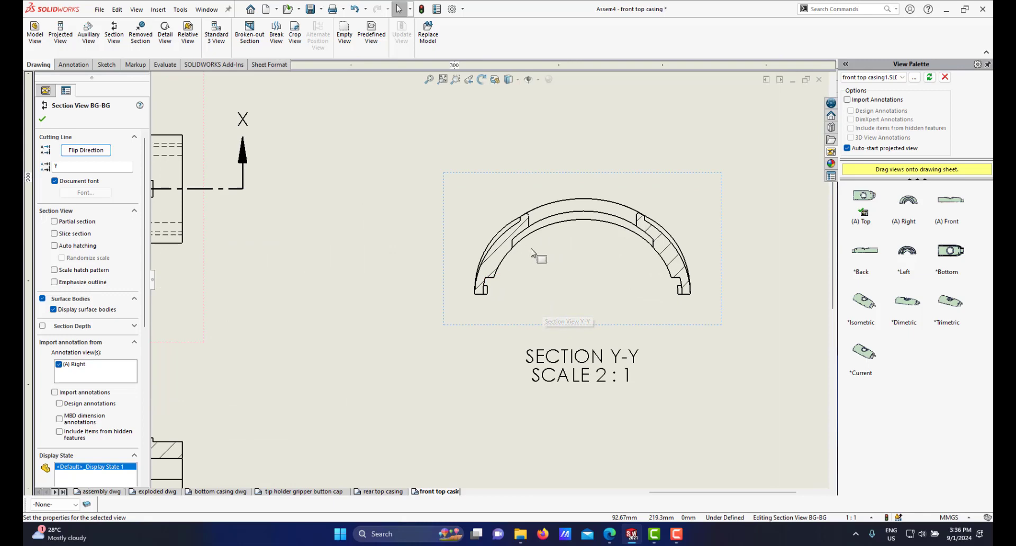
{"action": "scroll", "coordinate": [520, 291], "scroll_direction": "up", "scroll_amount": 4}
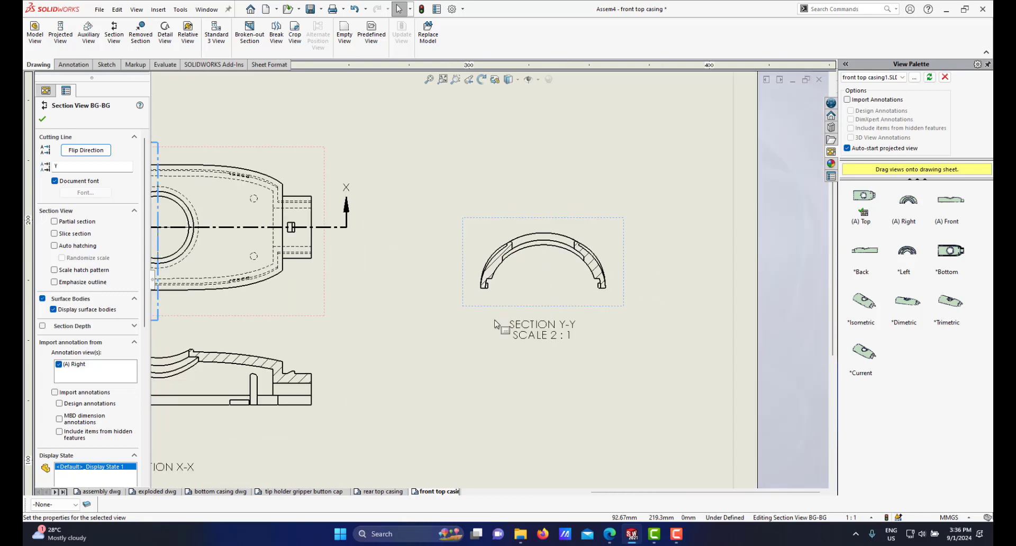
{"action": "scroll", "coordinate": [490, 267], "scroll_direction": "down", "scroll_amount": 2}
{"action": "scroll", "coordinate": [397, 306], "scroll_direction": "up", "scroll_amount": 5}
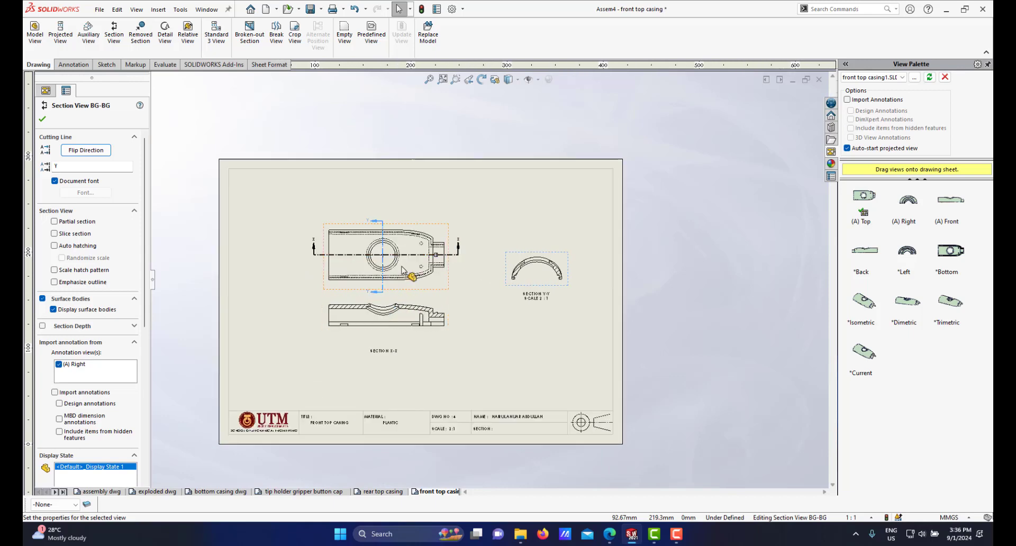
{"action": "scroll", "coordinate": [476, 279], "scroll_direction": "down", "scroll_amount": 2}
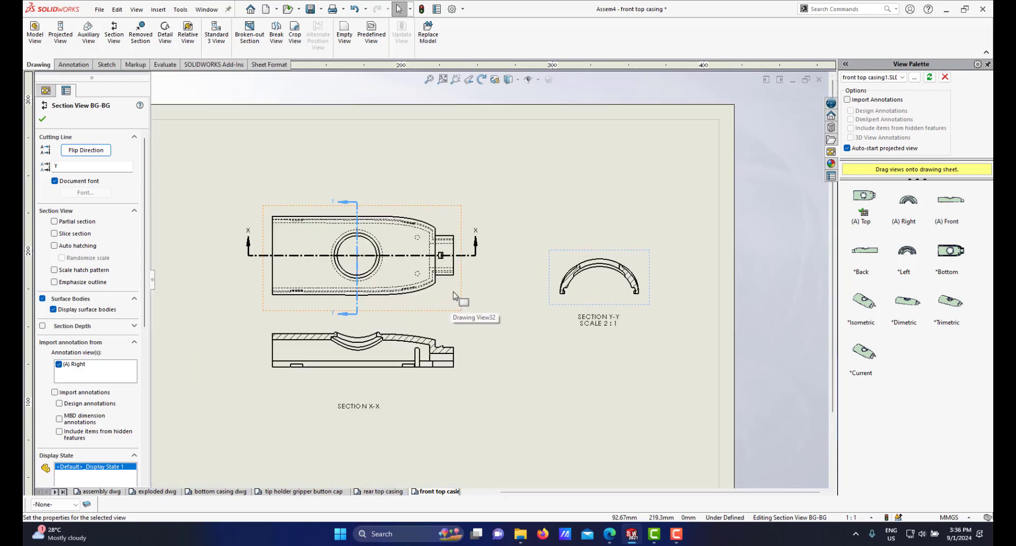
{"action": "scroll", "coordinate": [469, 278], "scroll_direction": "up", "scroll_amount": 3}
{"action": "scroll", "coordinate": [481, 276], "scroll_direction": "down", "scroll_amount": 4}
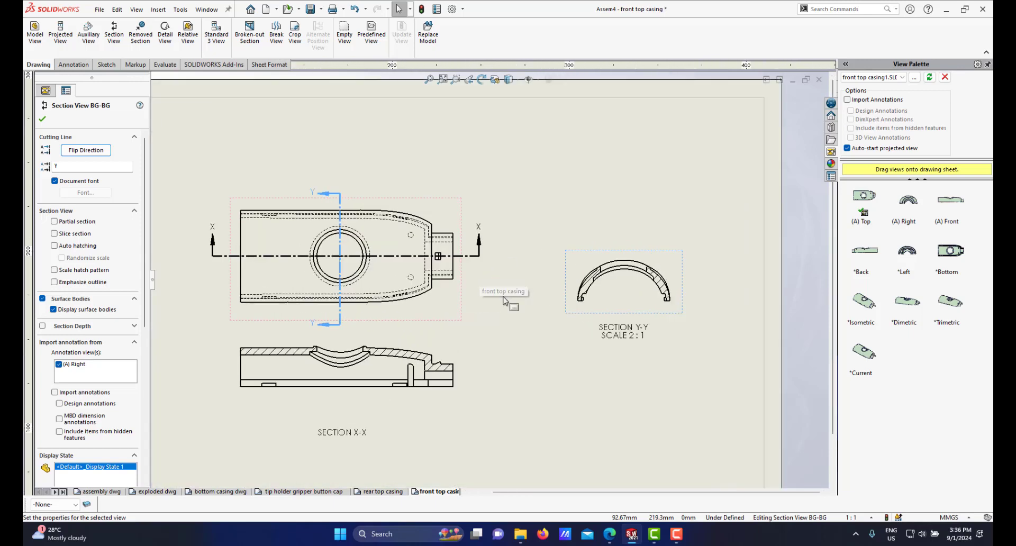
{"action": "scroll", "coordinate": [504, 300], "scroll_direction": "up", "scroll_amount": 3}
{"action": "scroll", "coordinate": [509, 298], "scroll_direction": "down", "scroll_amount": 2}
{"action": "scroll", "coordinate": [510, 298], "scroll_direction": "up", "scroll_amount": 2}
{"action": "scroll", "coordinate": [507, 293], "scroll_direction": "down", "scroll_amount": 2}
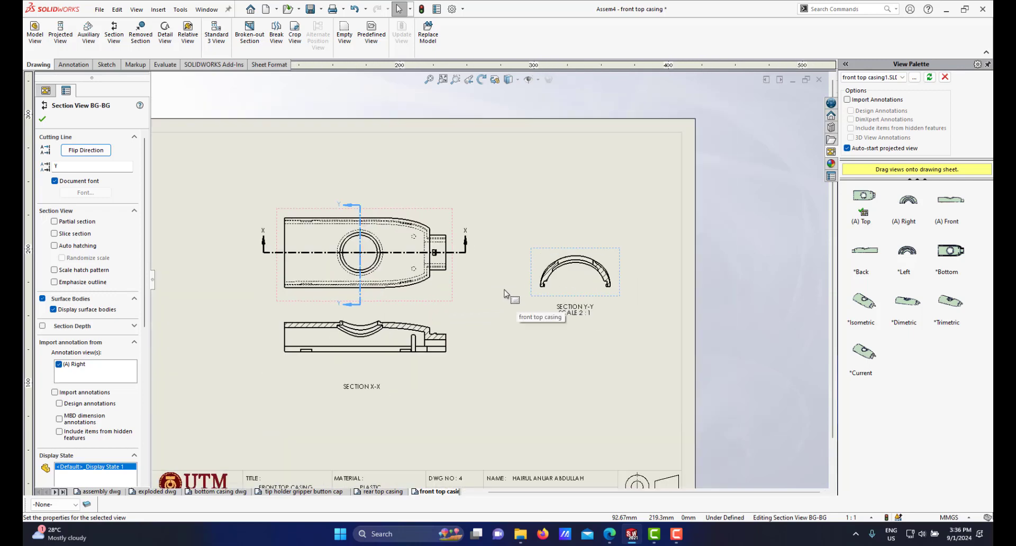
{"action": "scroll", "coordinate": [449, 252], "scroll_direction": "down", "scroll_amount": 2}
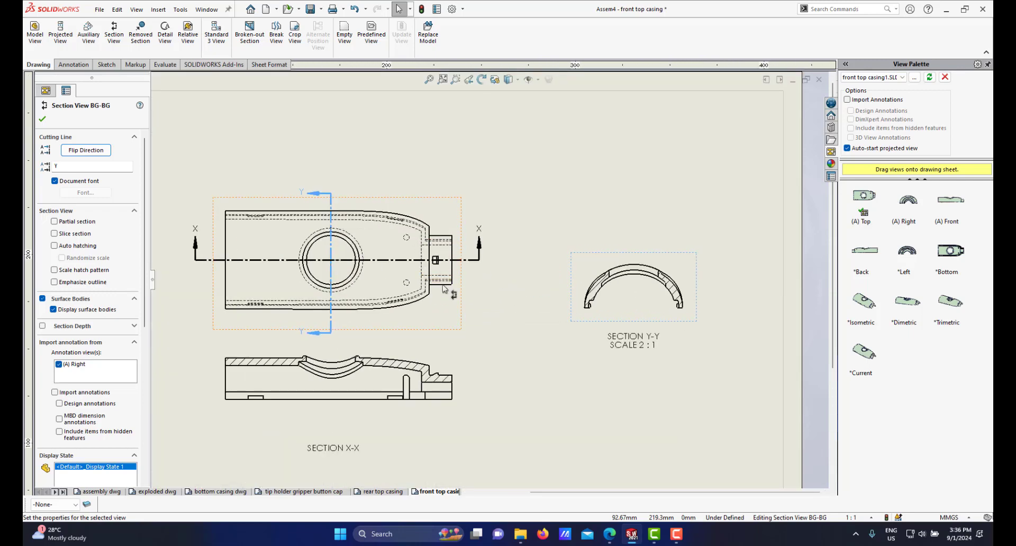
{"action": "scroll", "coordinate": [432, 256], "scroll_direction": "down", "scroll_amount": 1}
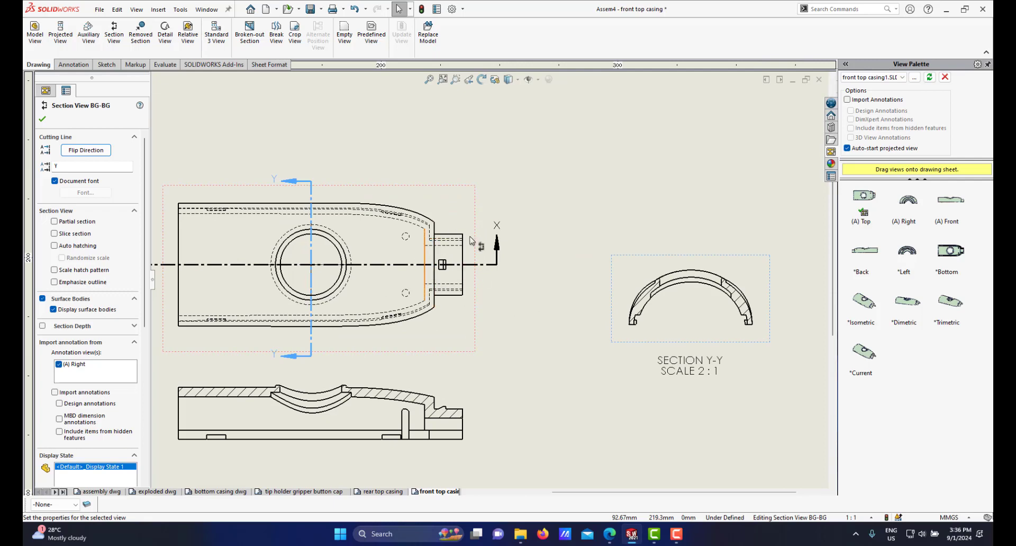
{"action": "scroll", "coordinate": [464, 275], "scroll_direction": "up", "scroll_amount": 3}
{"action": "scroll", "coordinate": [479, 257], "scroll_direction": "down", "scroll_amount": 3}
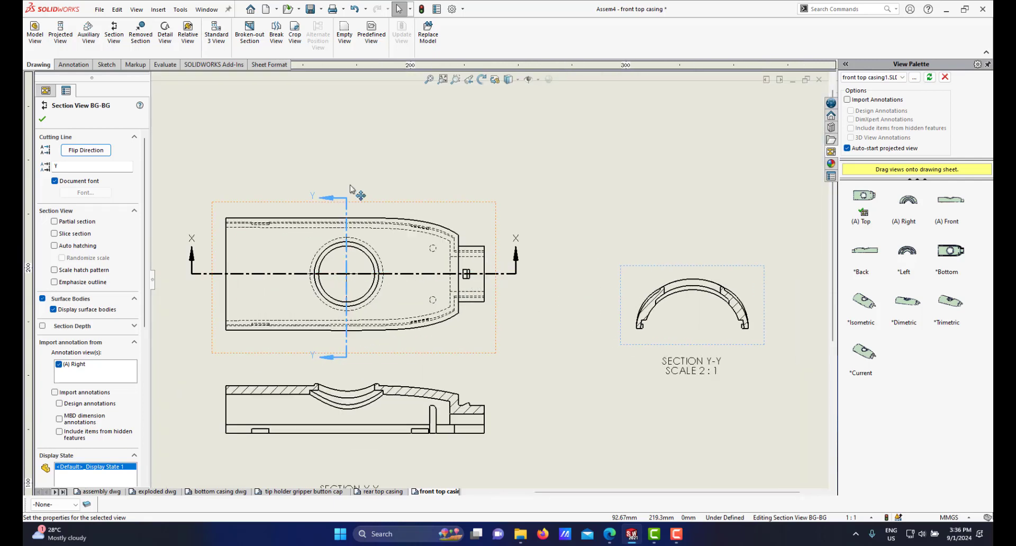
{"action": "scroll", "coordinate": [664, 365], "scroll_direction": "up", "scroll_amount": 3}
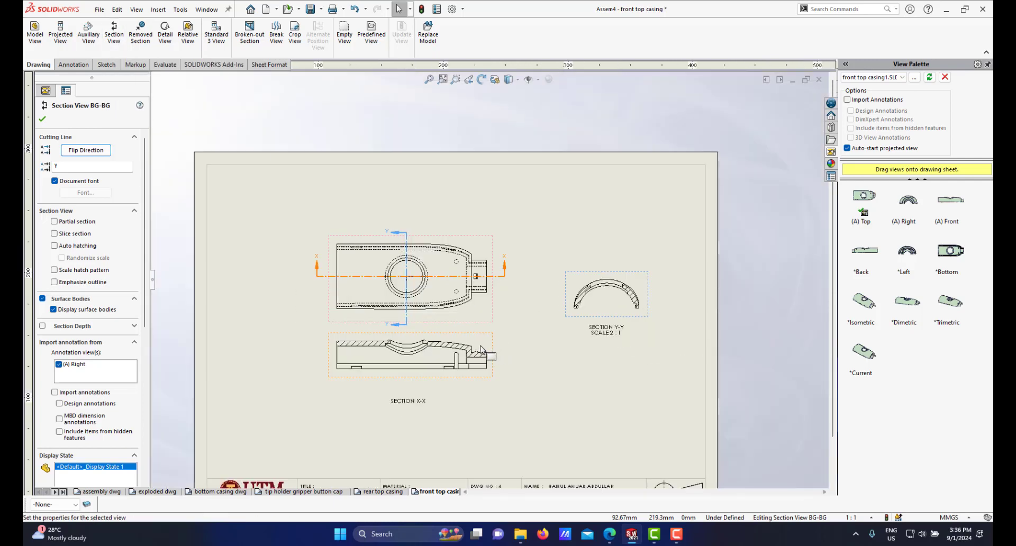
{"action": "scroll", "coordinate": [664, 365], "scroll_direction": "down", "scroll_amount": 3}
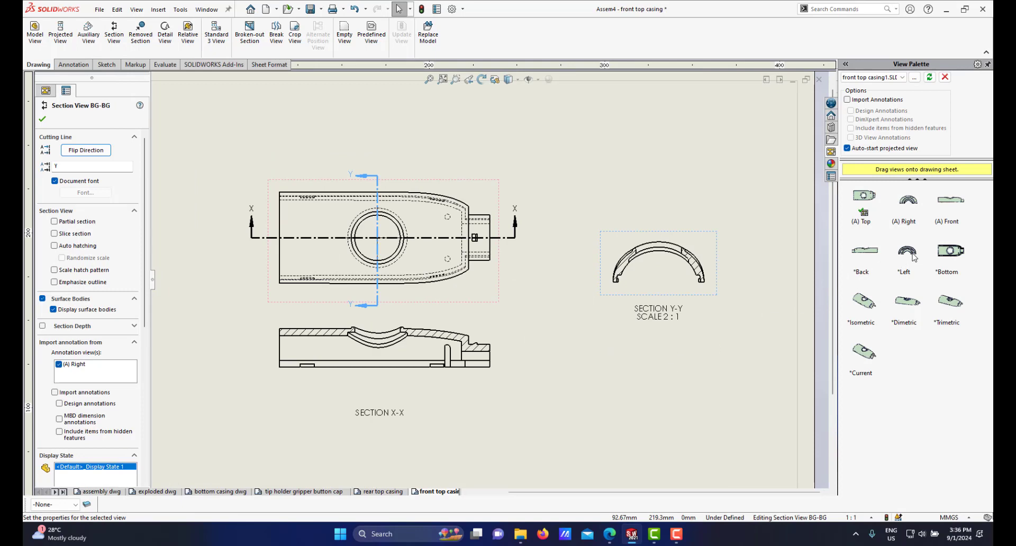
{"action": "scroll", "coordinate": [536, 344], "scroll_direction": "up", "scroll_amount": 2}
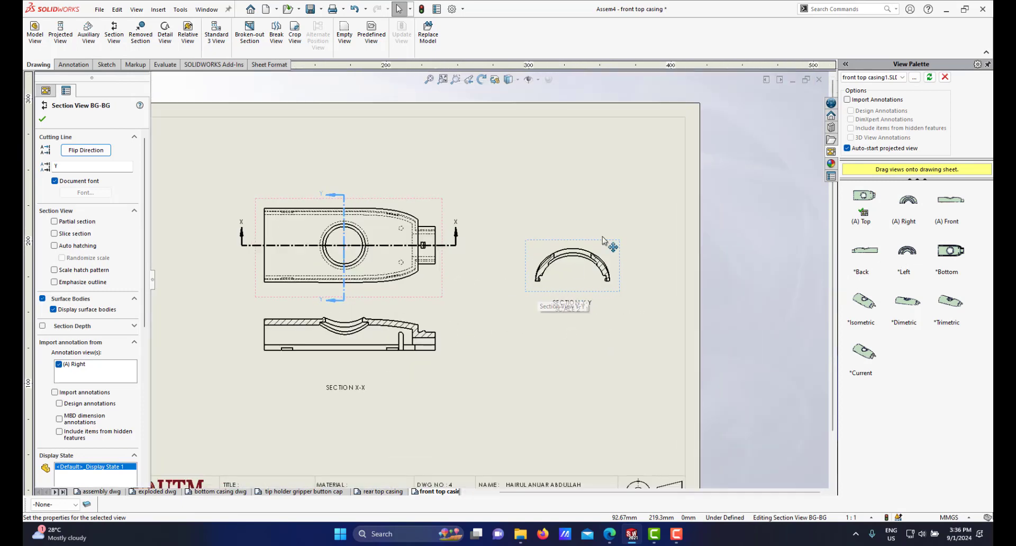
Step: Move the Y-Y section view slightly upward to align it with the top view
{"action": "left_click_drag", "start_coordinate": [603, 241], "coordinate": [592, 216]}
{"action": "scroll", "coordinate": [505, 267], "scroll_direction": "down", "scroll_amount": 1}
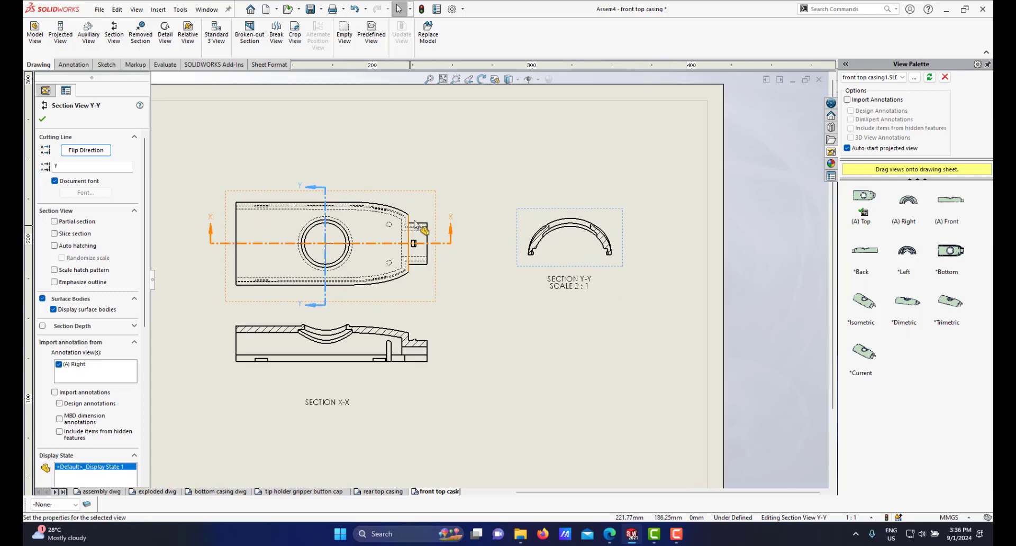
{"action": "scroll", "coordinate": [418, 231], "scroll_direction": "down", "scroll_amount": 1}
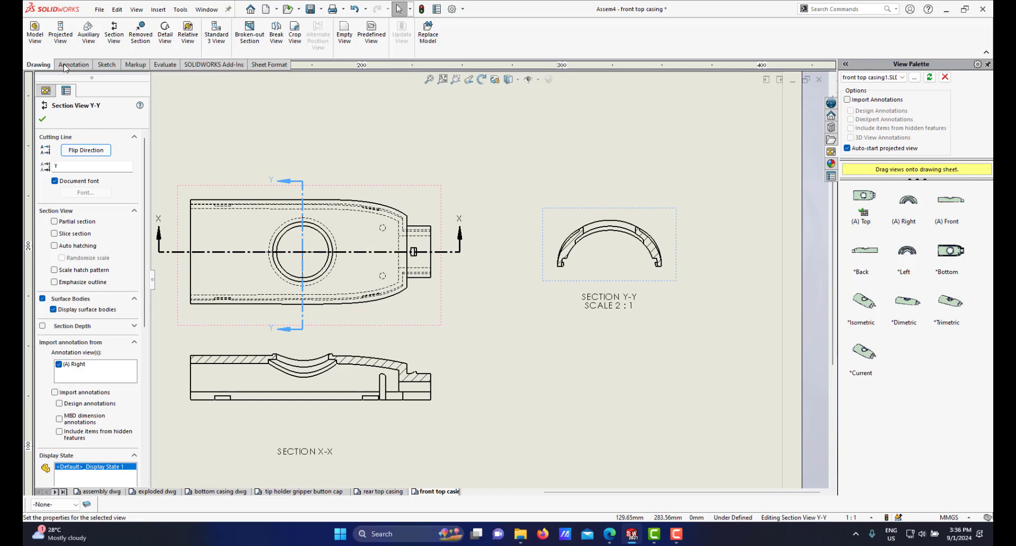
Step: Create a vertical section view through the boss at the top view's right end and place it beside the top view
{"action": "left_click", "coordinate": [114, 32]}
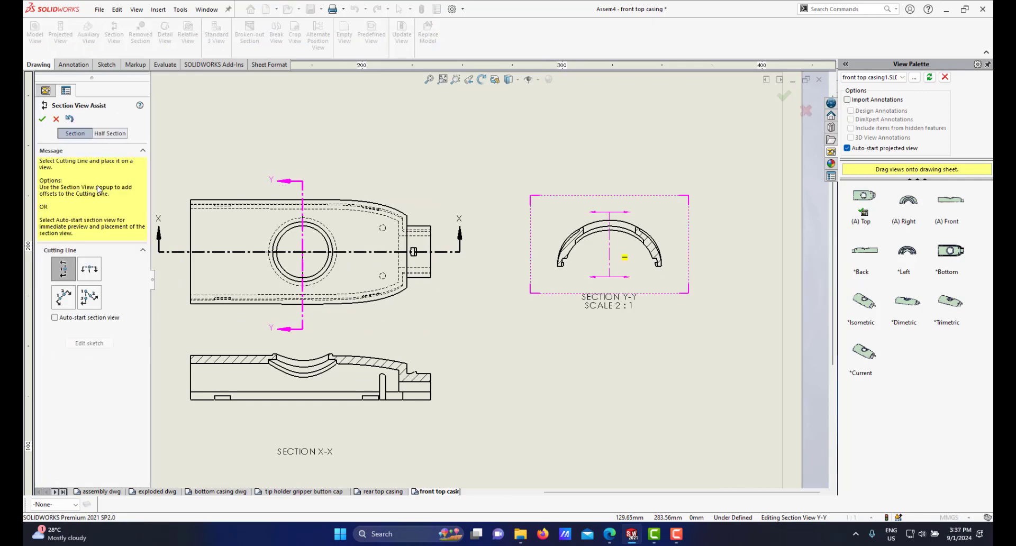
{"action": "scroll", "coordinate": [391, 241], "scroll_direction": "down", "scroll_amount": 2}
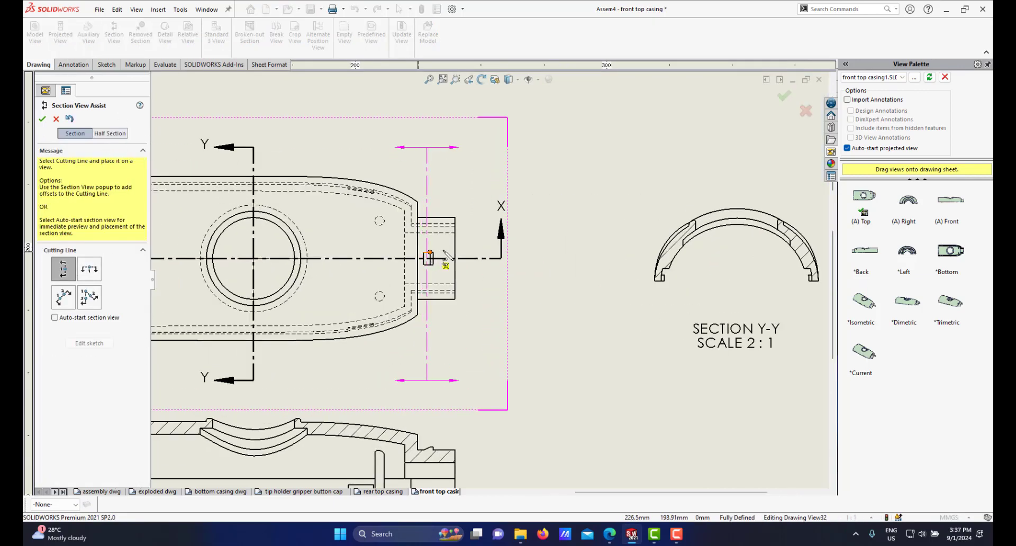
{"action": "scroll", "coordinate": [447, 257], "scroll_direction": "down", "scroll_amount": 1}
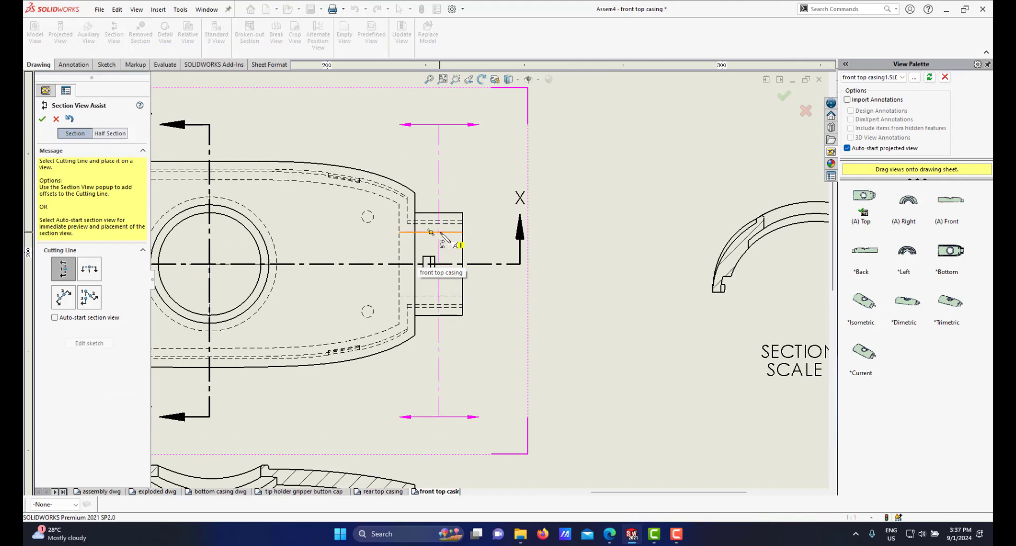
{"action": "left_click", "coordinate": [439, 232]}
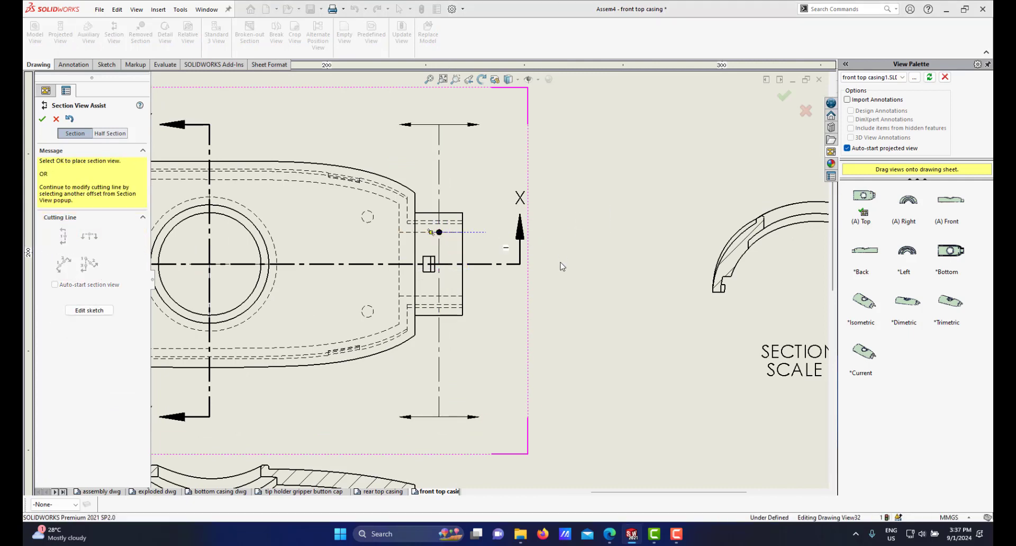
{"action": "key", "text": "Return"}
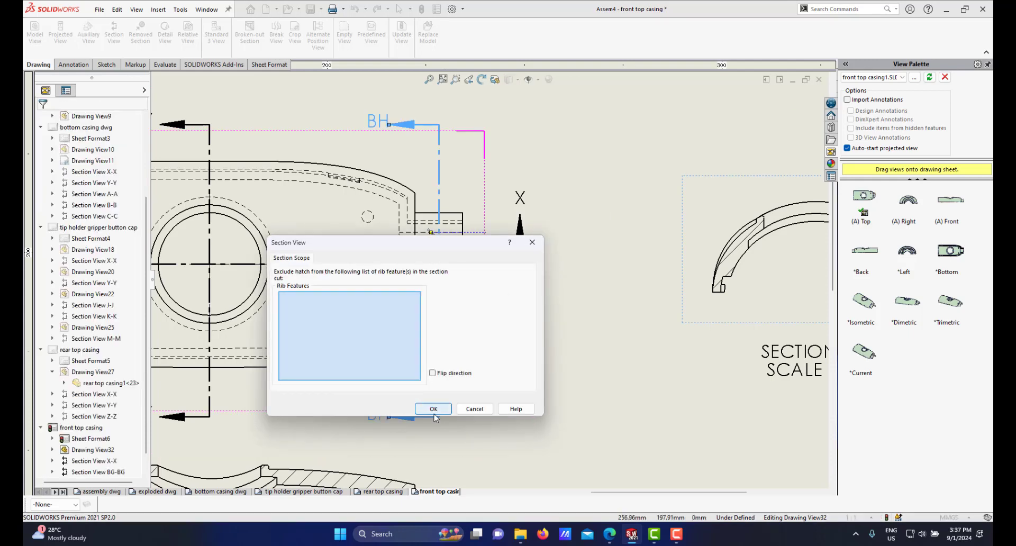
{"action": "left_click", "coordinate": [433, 409]}
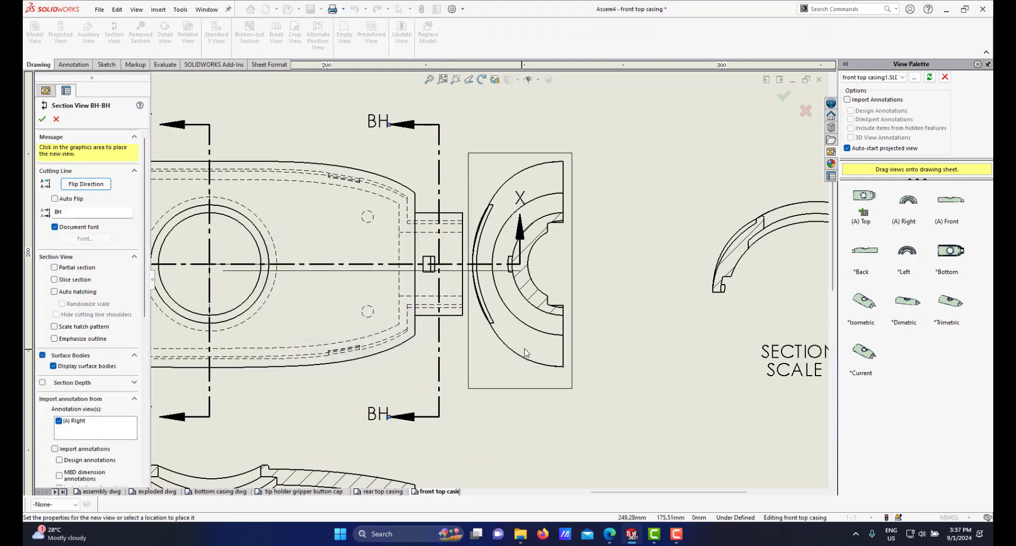
{"action": "scroll", "coordinate": [525, 353], "scroll_direction": "down", "scroll_amount": 3}
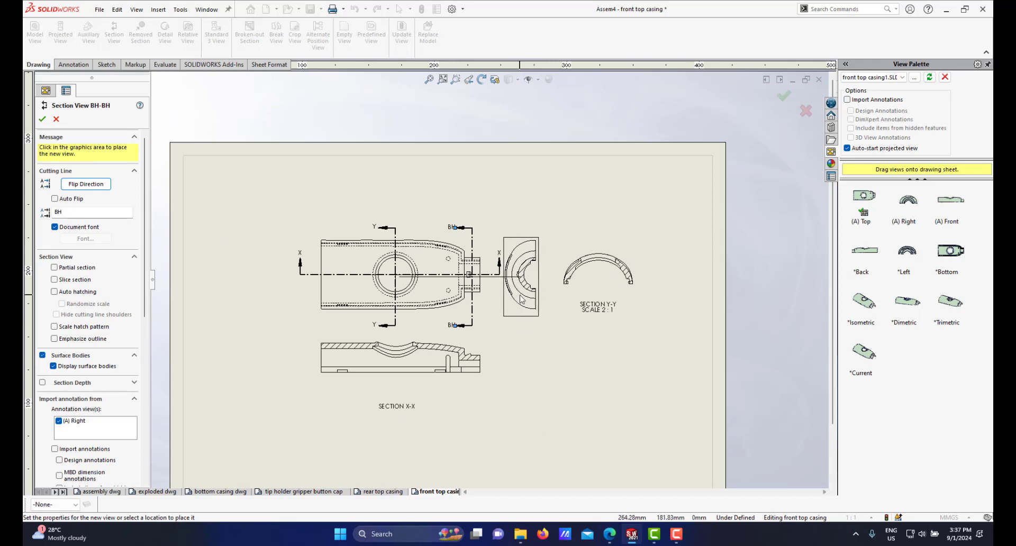
{"action": "left_click", "coordinate": [540, 305]}
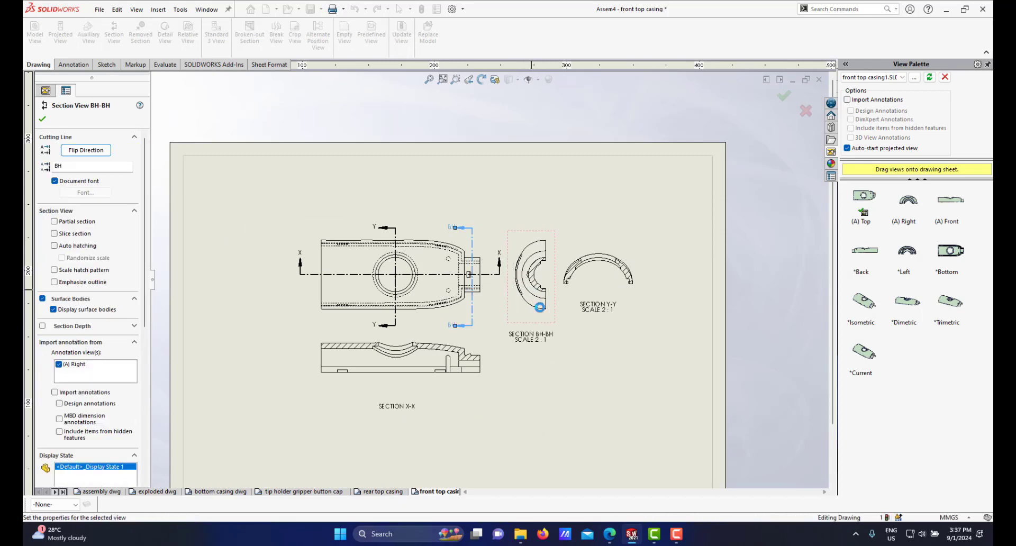
Step: Rotate the BH-BH section view by -90 degrees and move it below the Y-Y section view
{"action": "right_click", "coordinate": [540, 304]}
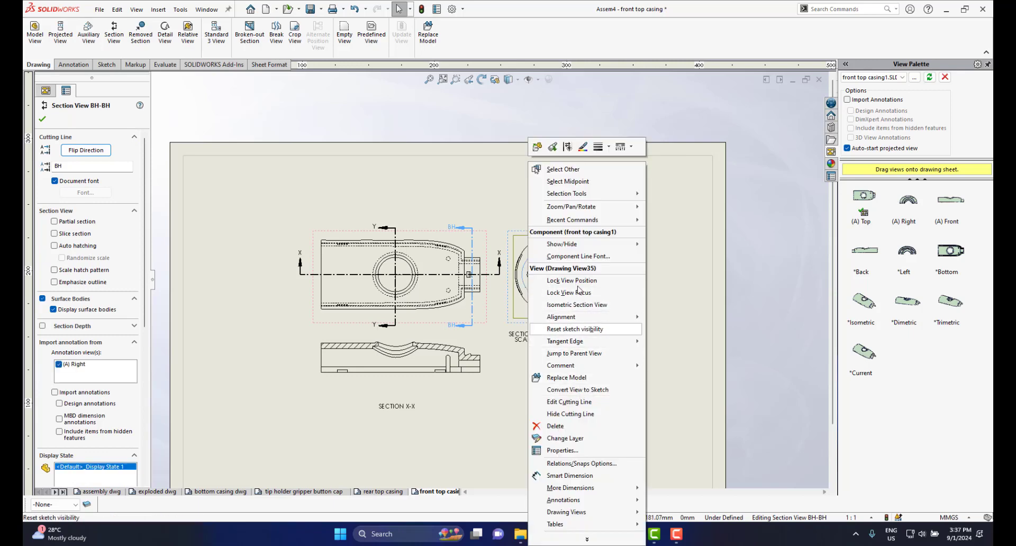
{"action": "mouse_move", "coordinate": [577, 318]}
{"action": "left_click", "coordinate": [658, 319]}
{"action": "right_click", "coordinate": [541, 252]}
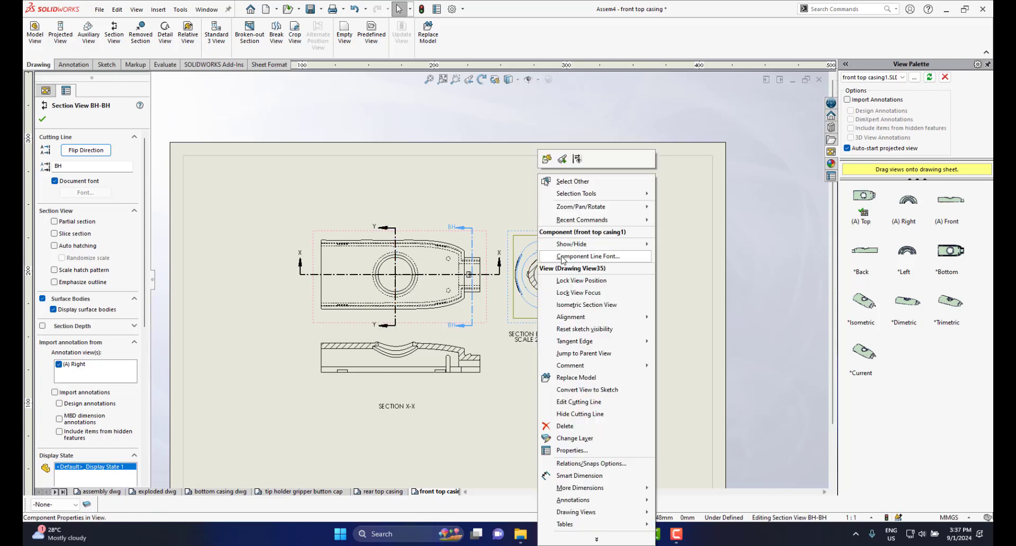
{"action": "mouse_move", "coordinate": [609, 207]}
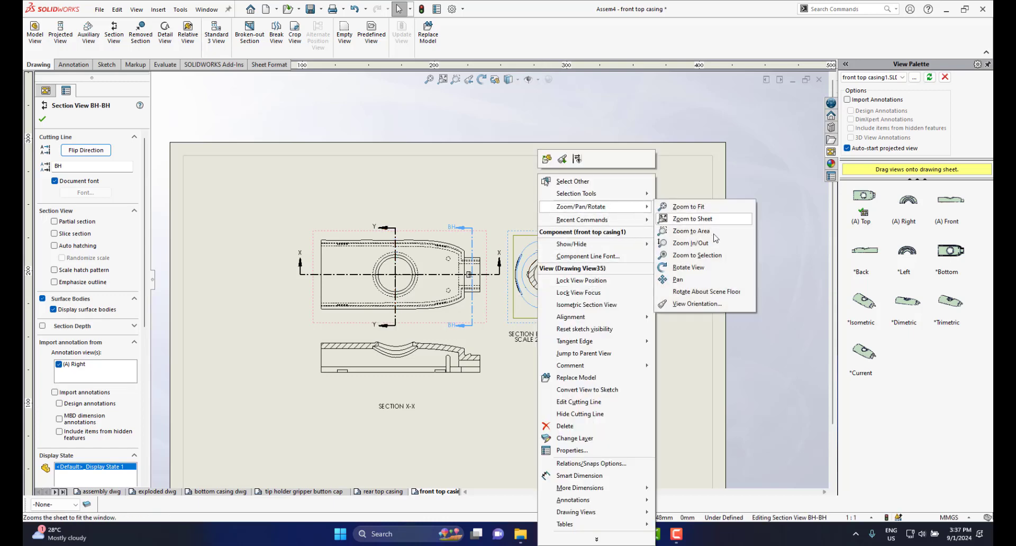
{"action": "left_click", "coordinate": [688, 268]}
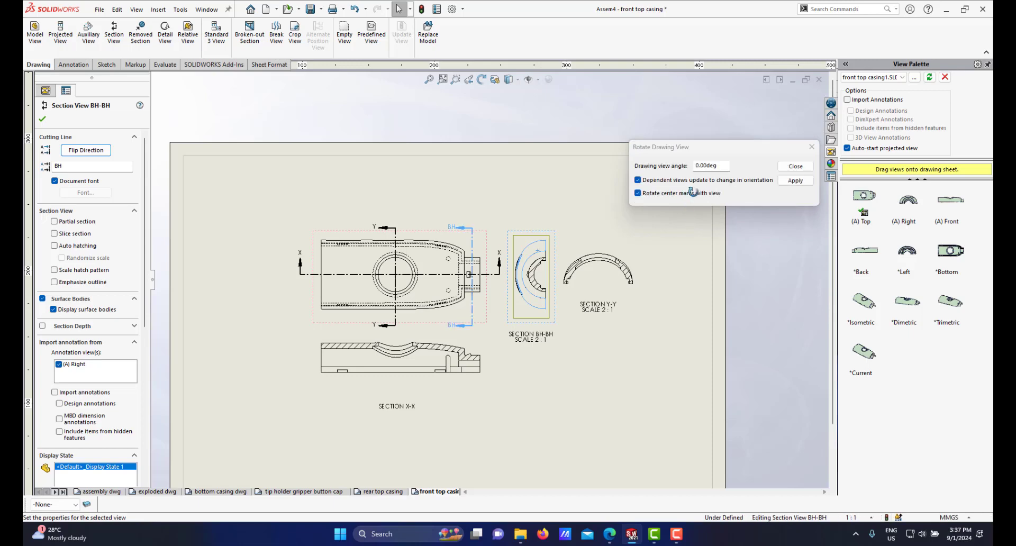
{"action": "type", "text": "-90"}
{"action": "key", "text": "Return"}
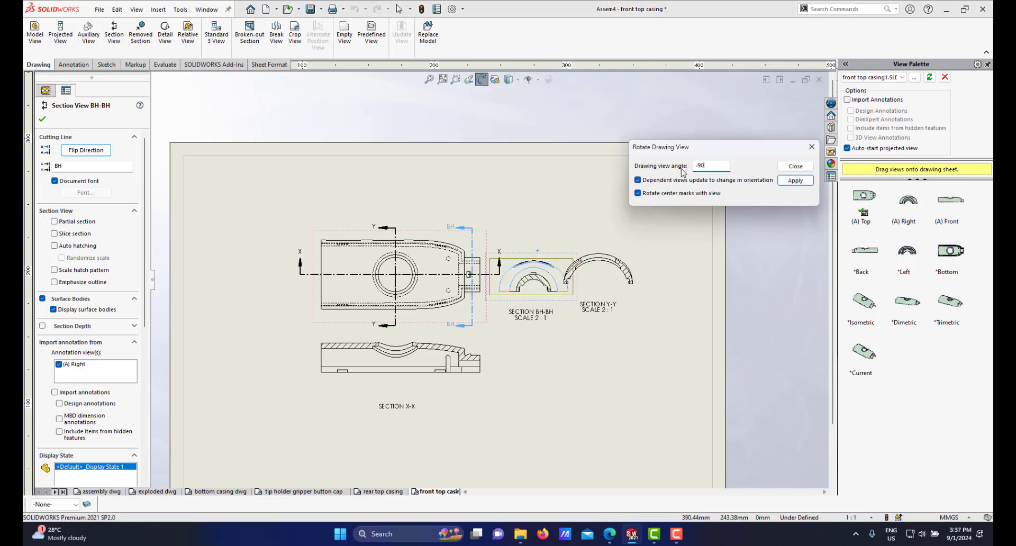
{"action": "left_click", "coordinate": [795, 166]}
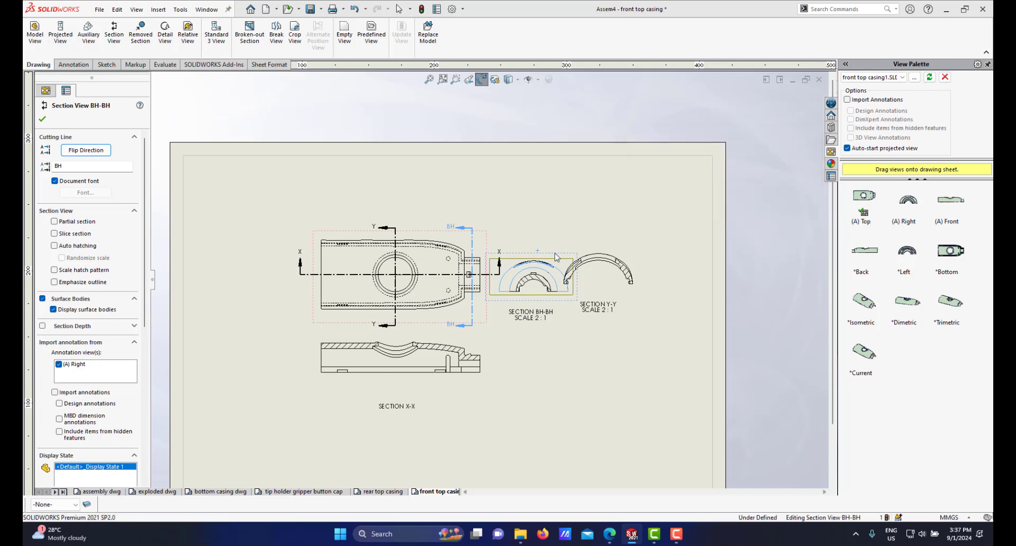
{"action": "left_click_drag", "start_coordinate": [560, 257], "coordinate": [629, 337]}
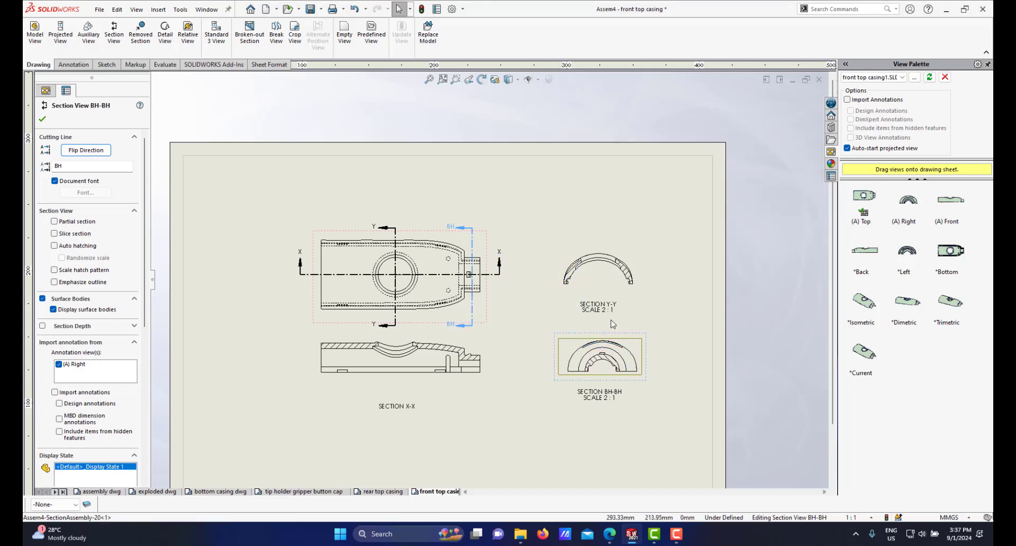
Step: Rename the BH-BH section view's label to Z
{"action": "scroll", "coordinate": [450, 228], "scroll_direction": "down", "scroll_amount": 2}
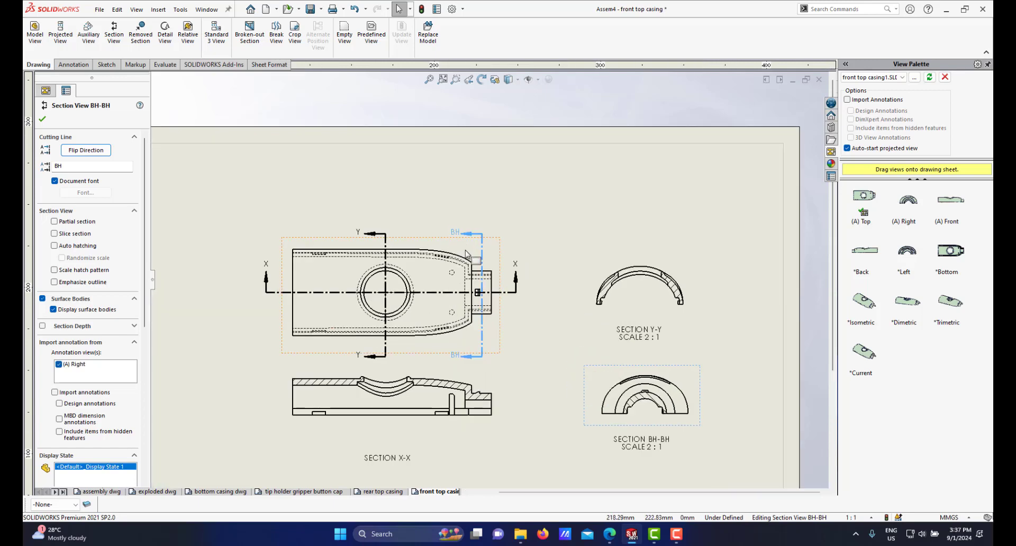
{"action": "scroll", "coordinate": [467, 252], "scroll_direction": "up", "scroll_amount": 3}
{"action": "scroll", "coordinate": [577, 318], "scroll_direction": "down", "scroll_amount": 1}
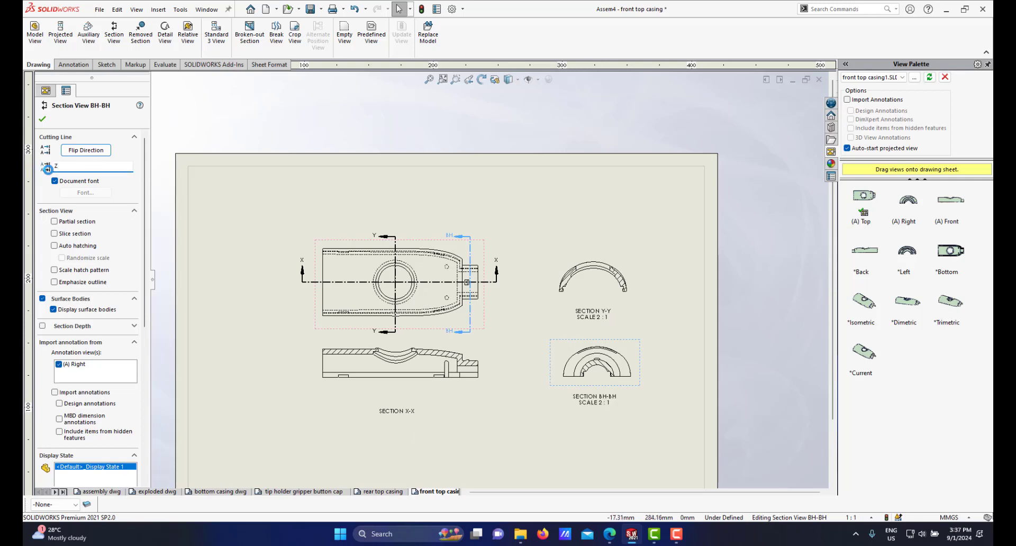
{"action": "left_click", "coordinate": [531, 267]}
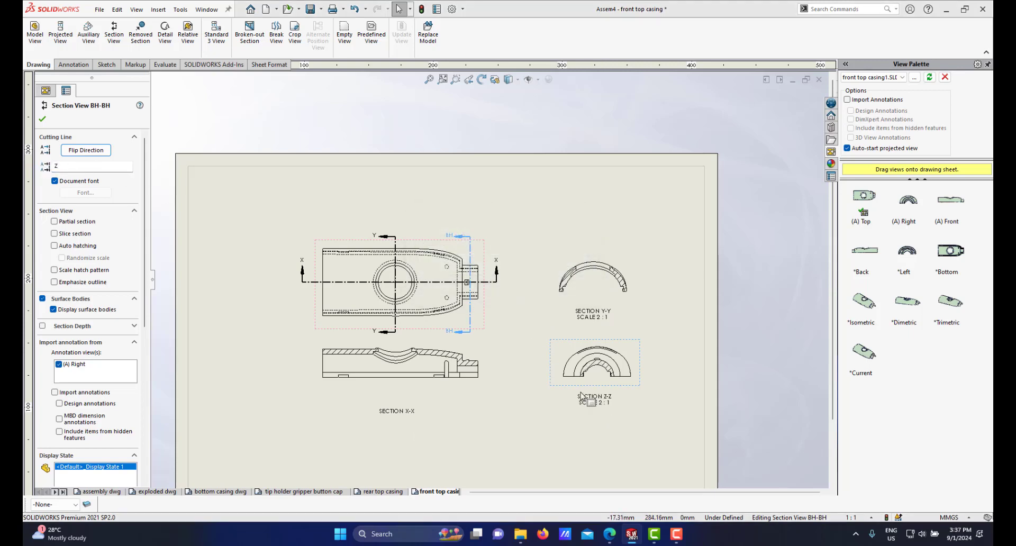
Step: Delete the scale line from the Y-Y section view's label
{"action": "scroll", "coordinate": [583, 397], "scroll_direction": "down", "scroll_amount": 2}
{"action": "scroll", "coordinate": [584, 396], "scroll_direction": "up", "scroll_amount": 3}
{"action": "scroll", "coordinate": [582, 324], "scroll_direction": "down", "scroll_amount": 2}
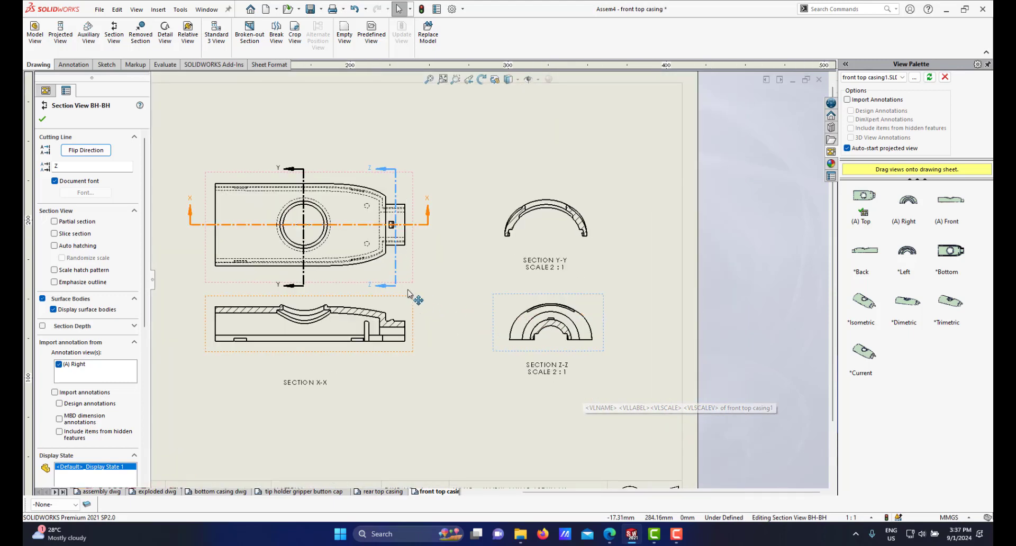
{"action": "scroll", "coordinate": [426, 279], "scroll_direction": "down", "scroll_amount": 2}
{"action": "left_click", "coordinate": [601, 270]}
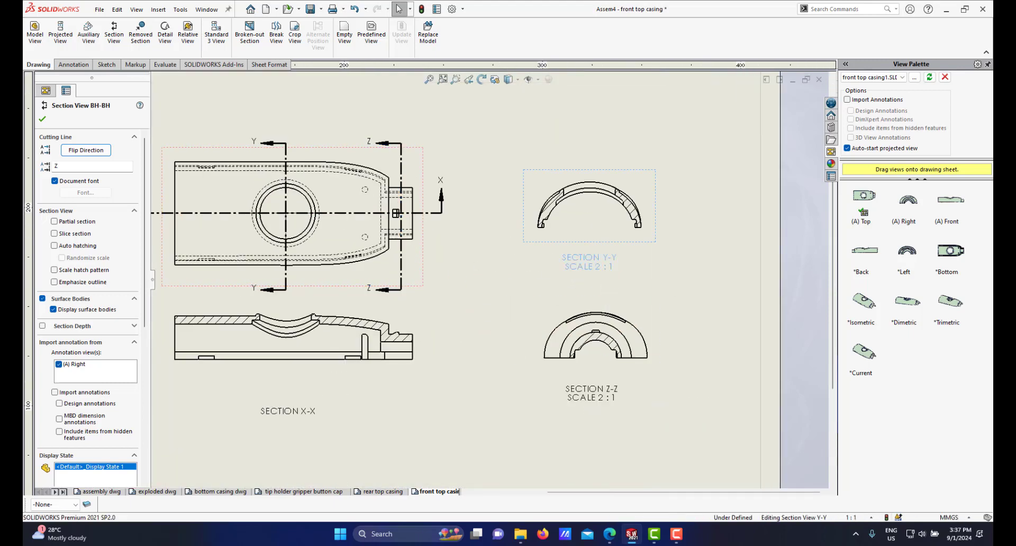
{"action": "left_click", "coordinate": [589, 266]}
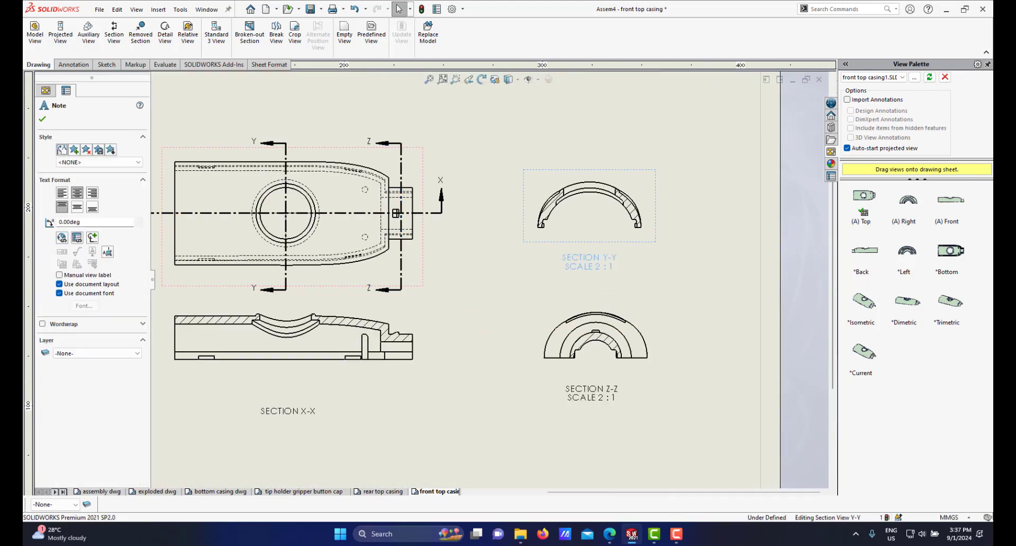
{"action": "double_click", "coordinate": [589, 267]}
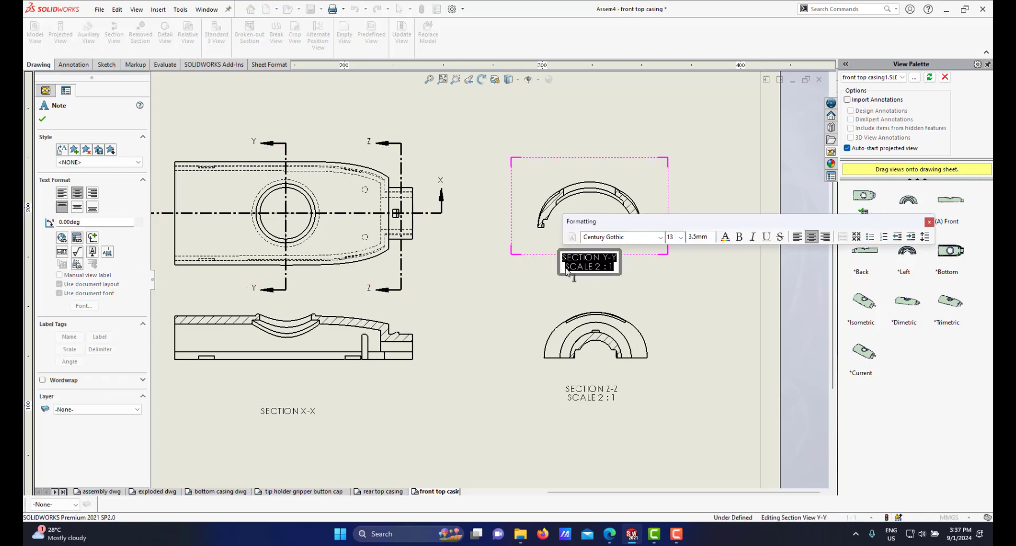
{"action": "left_click", "coordinate": [566, 272]}
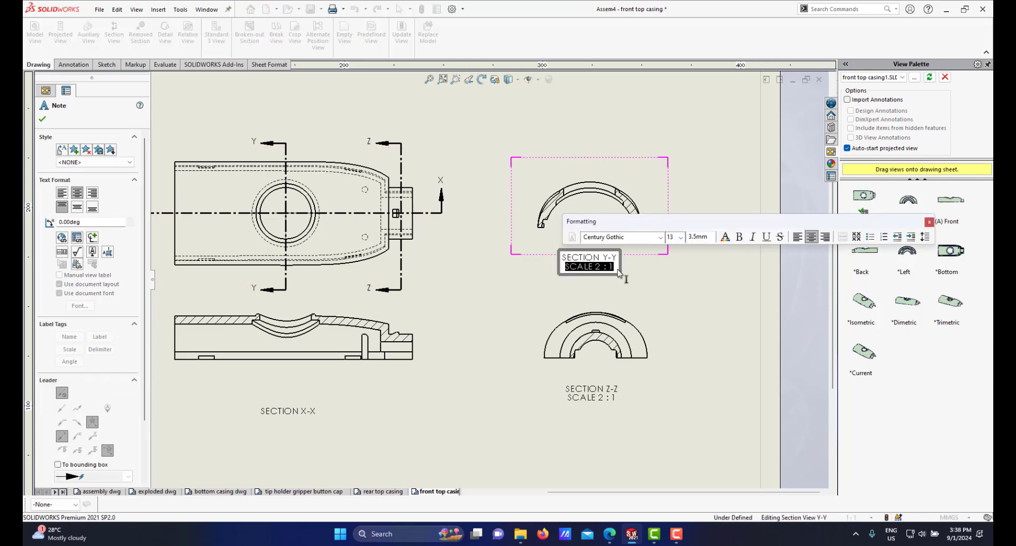
{"action": "left_click", "coordinate": [722, 286]}
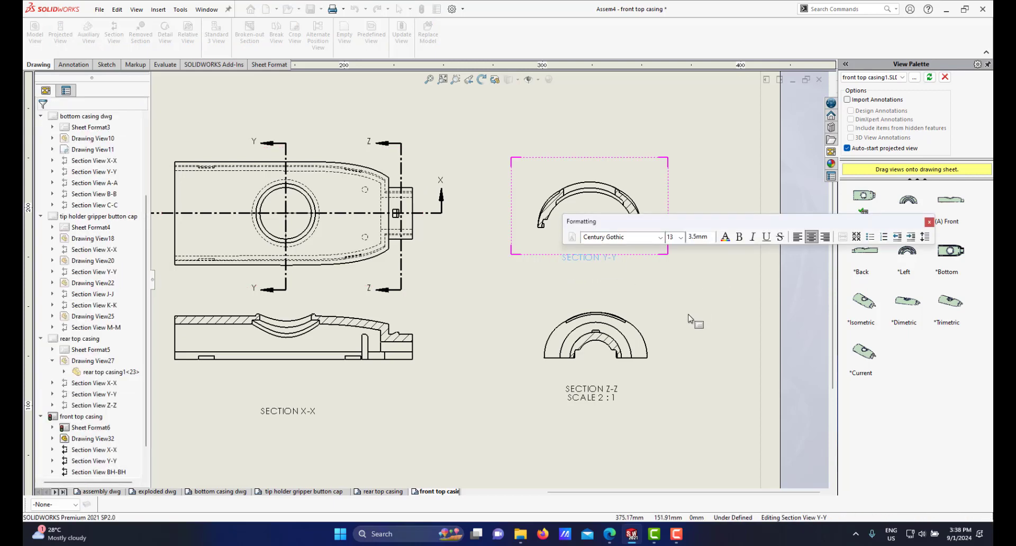
Step: Delete the scale line from the Z-Z section view's label
{"action": "left_click", "coordinate": [591, 393]}
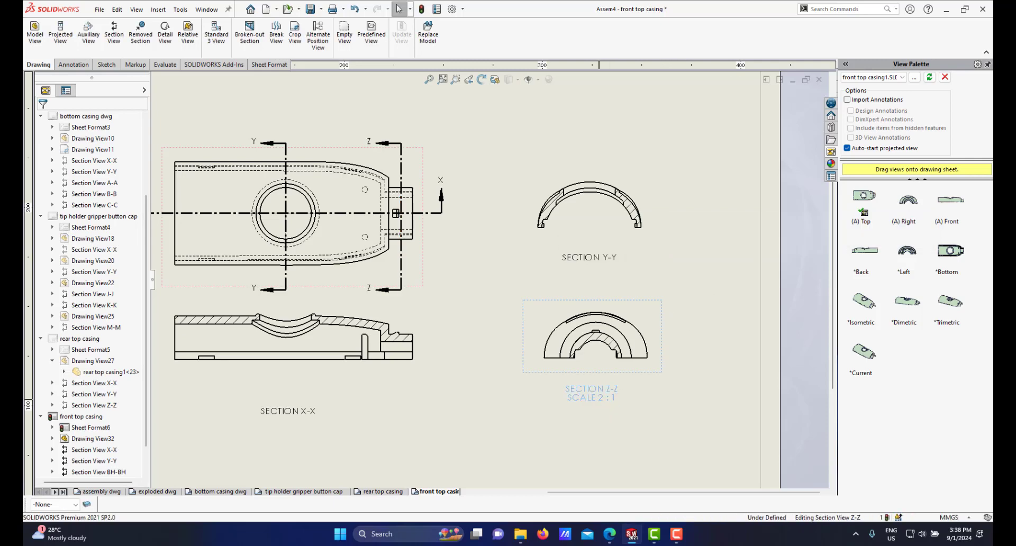
{"action": "double_click", "coordinate": [577, 399]}
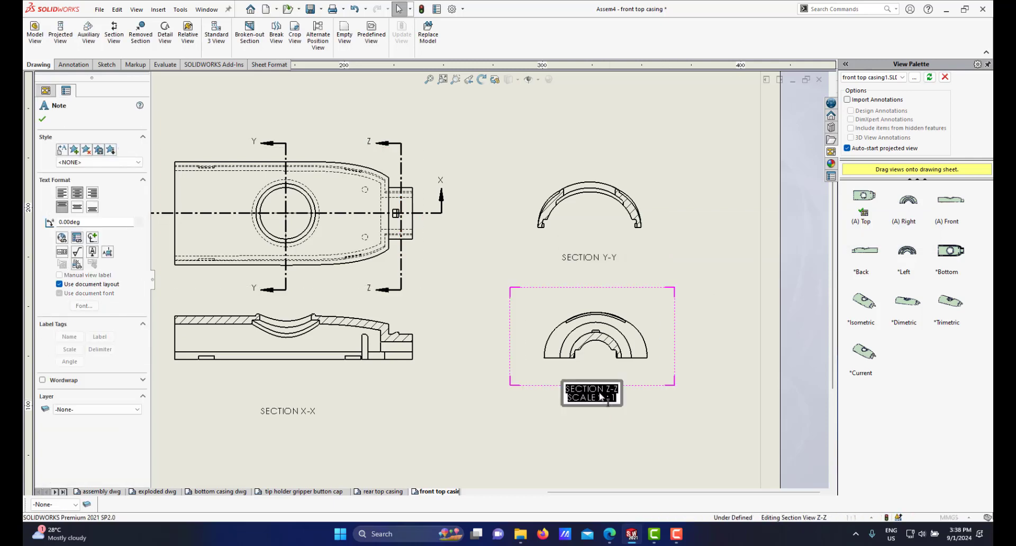
{"action": "left_click", "coordinate": [570, 399]}
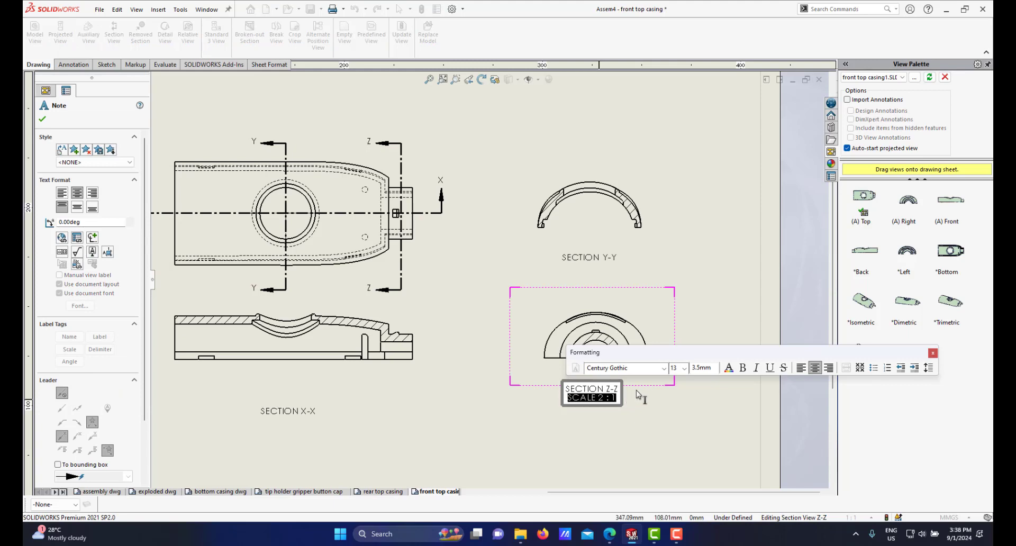
{"action": "left_click", "coordinate": [588, 432]}
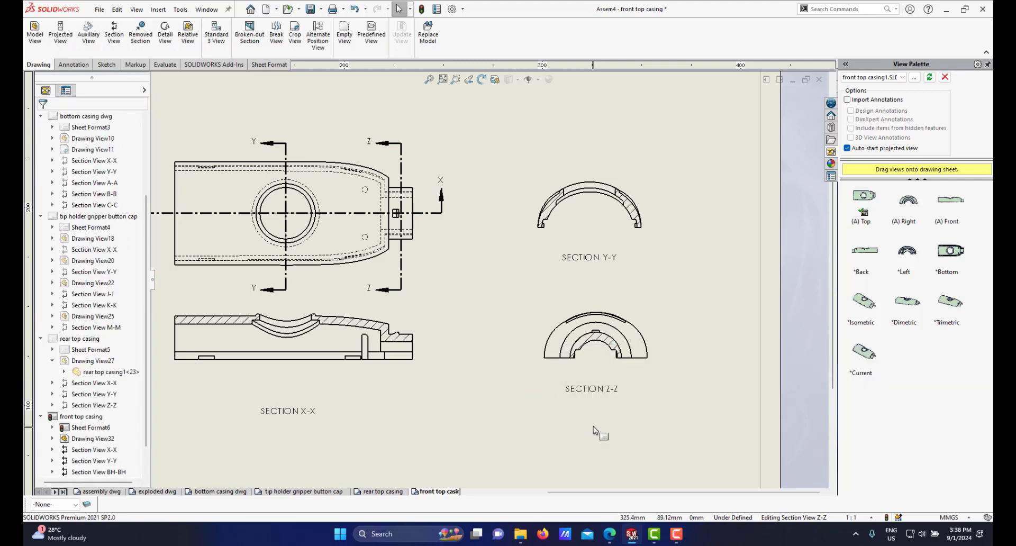
{"action": "left_click_drag", "start_coordinate": [592, 405], "coordinate": [592, 403]}
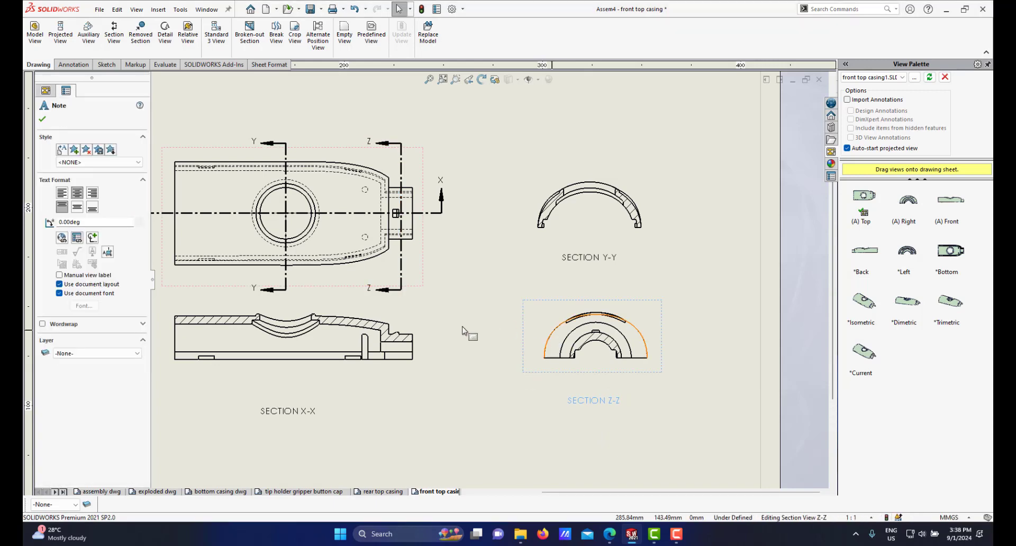
Step: Zoom around the sheet to inspect the Y-Y and Z-Z section views and the overall layout
{"action": "scroll", "coordinate": [457, 272], "scroll_direction": "up", "scroll_amount": 3}
{"action": "scroll", "coordinate": [455, 270], "scroll_direction": "down", "scroll_amount": 2}
{"action": "scroll", "coordinate": [461, 295], "scroll_direction": "down", "scroll_amount": 4}
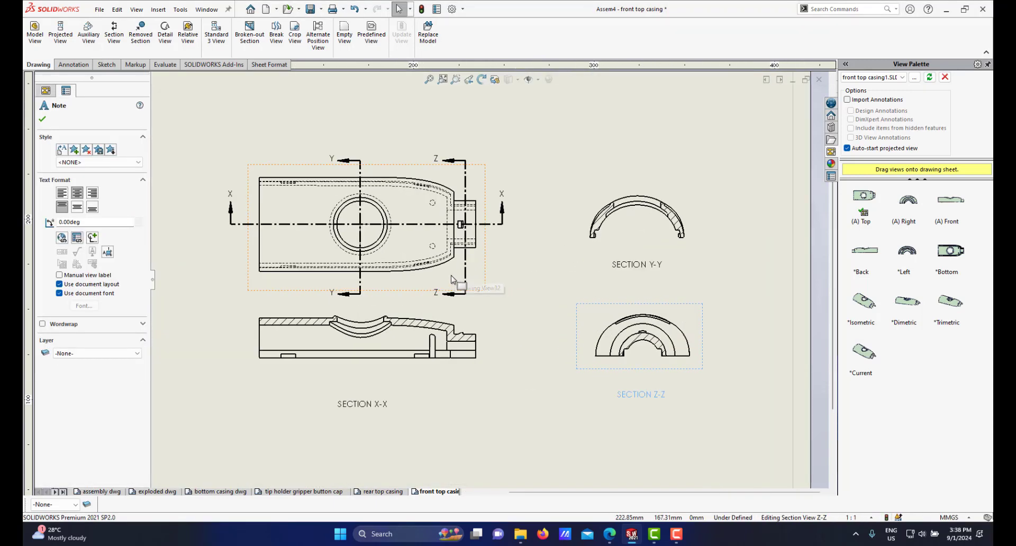
{"action": "scroll", "coordinate": [505, 312], "scroll_direction": "up", "scroll_amount": 3}
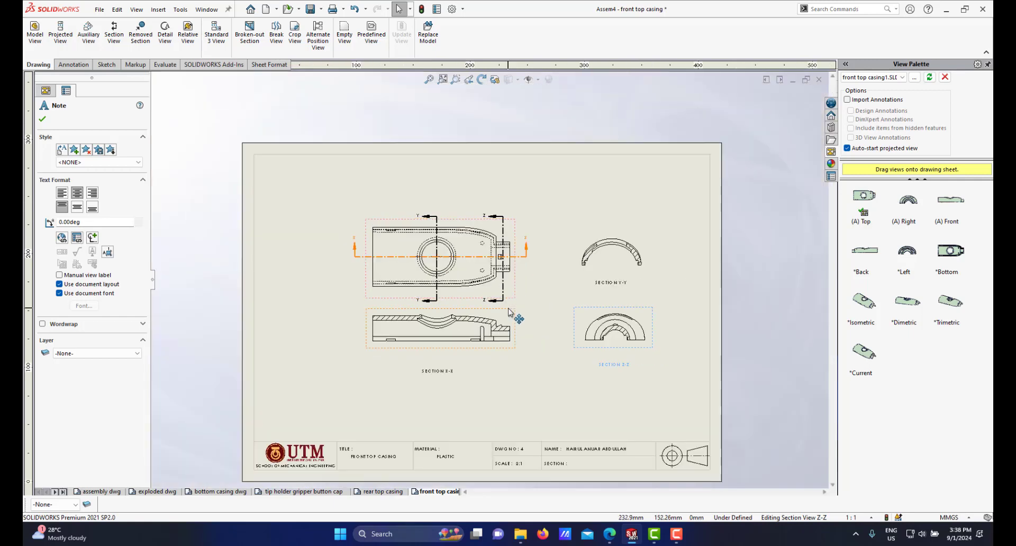
{"action": "scroll", "coordinate": [521, 325], "scroll_direction": "down", "scroll_amount": 1}
{"action": "scroll", "coordinate": [542, 320], "scroll_direction": "up", "scroll_amount": 3}
{"action": "scroll", "coordinate": [482, 312], "scroll_direction": "down", "scroll_amount": 3}
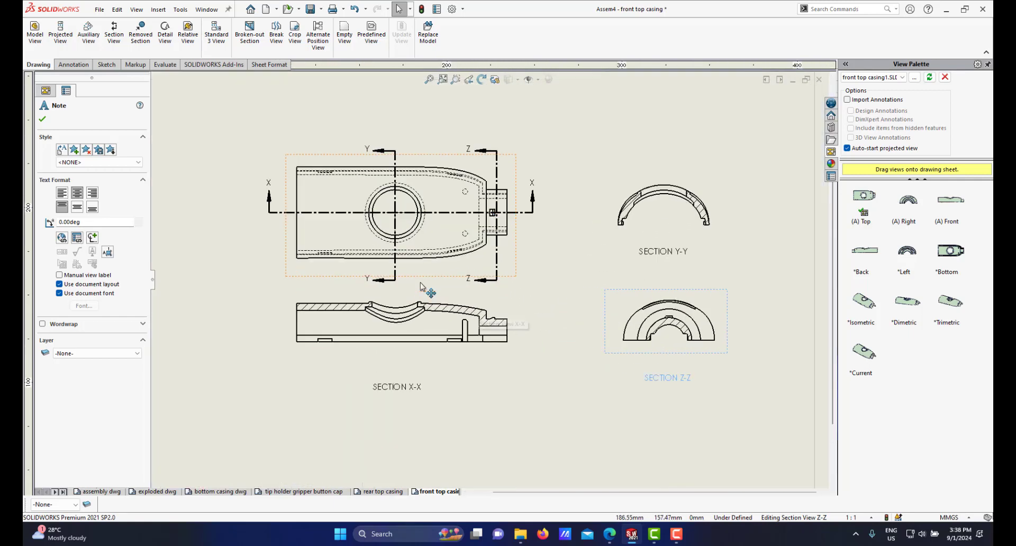
{"action": "scroll", "coordinate": [458, 297], "scroll_direction": "up", "scroll_amount": 2}
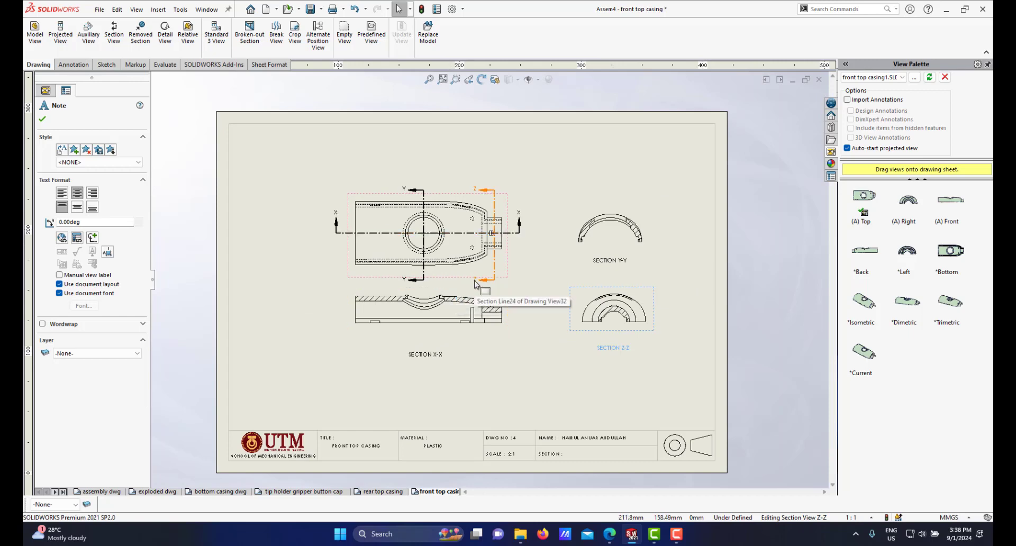
{"action": "scroll", "coordinate": [474, 284], "scroll_direction": "down", "scroll_amount": 1}
{"action": "scroll", "coordinate": [548, 284], "scroll_direction": "down", "scroll_amount": 1}
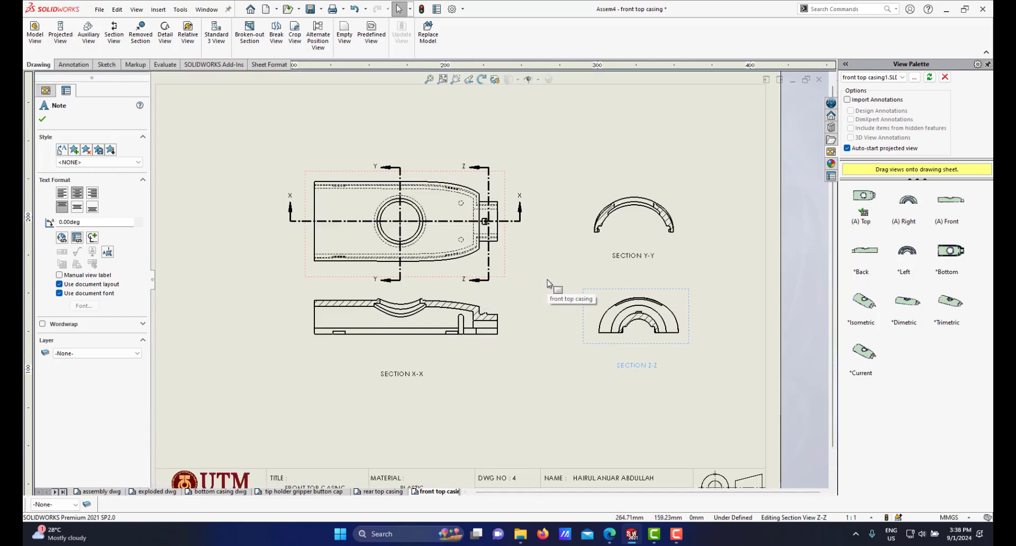
{"action": "scroll", "coordinate": [582, 275], "scroll_direction": "up", "scroll_amount": 2}
{"action": "scroll", "coordinate": [583, 265], "scroll_direction": "down", "scroll_amount": 4}
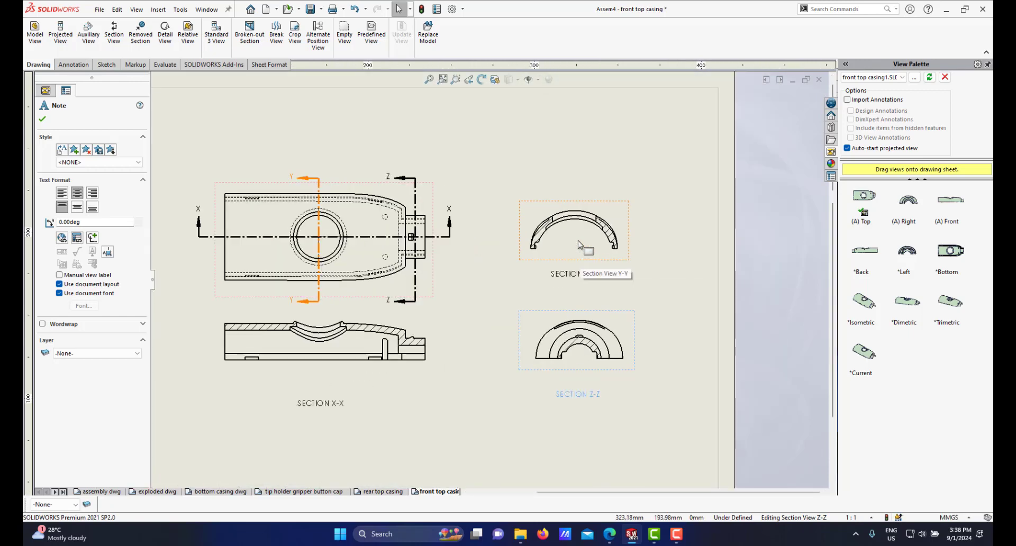
{"action": "scroll", "coordinate": [580, 244], "scroll_direction": "up", "scroll_amount": 2}
{"action": "scroll", "coordinate": [542, 257], "scroll_direction": "down", "scroll_amount": 5}
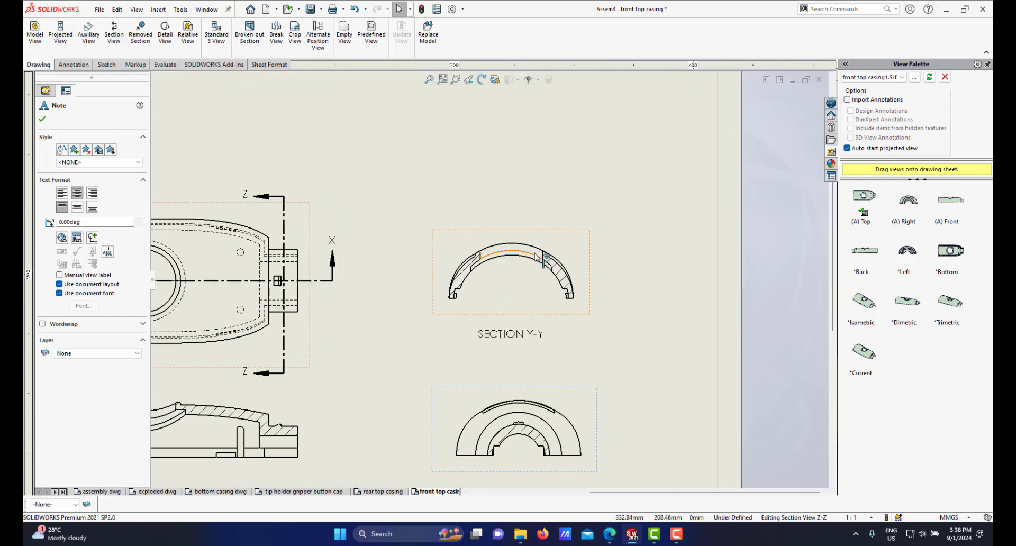
{"action": "scroll", "coordinate": [524, 248], "scroll_direction": "down", "scroll_amount": 1}
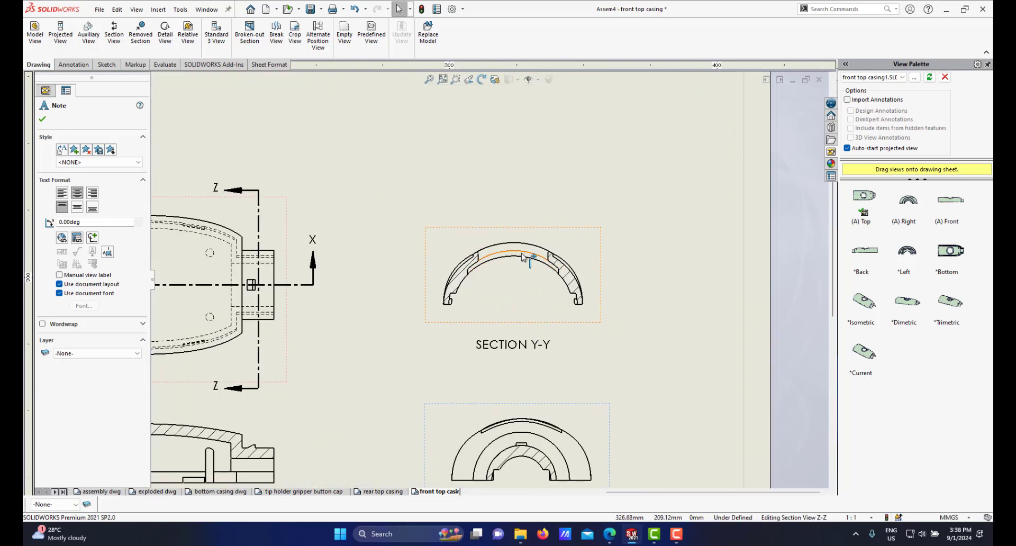
{"action": "scroll", "coordinate": [488, 274], "scroll_direction": "down", "scroll_amount": 1}
{"action": "scroll", "coordinate": [488, 274], "scroll_direction": "up", "scroll_amount": 3}
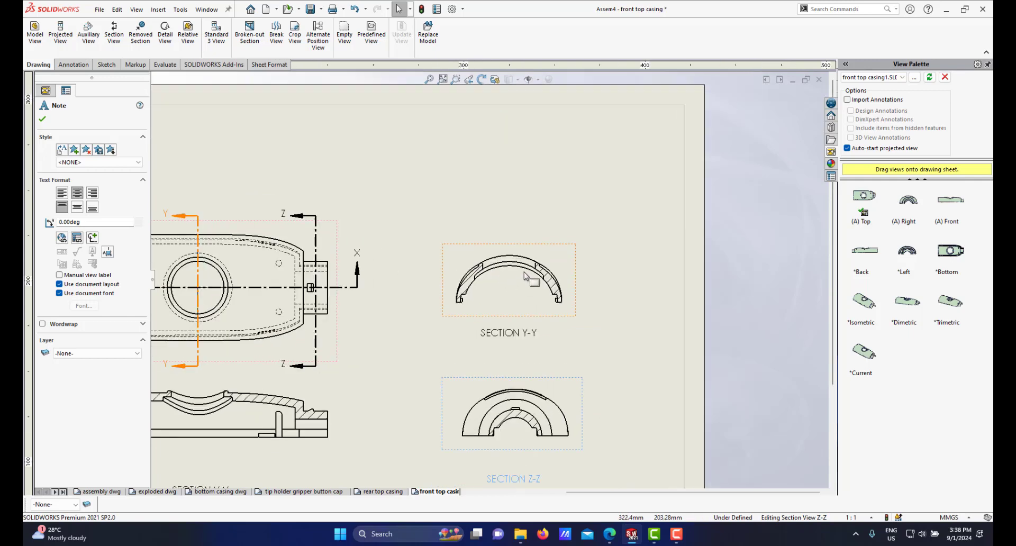
{"action": "scroll", "coordinate": [524, 281], "scroll_direction": "down", "scroll_amount": 3}
{"action": "scroll", "coordinate": [510, 271], "scroll_direction": "up", "scroll_amount": 4}
{"action": "scroll", "coordinate": [478, 273], "scroll_direction": "down", "scroll_amount": 2}
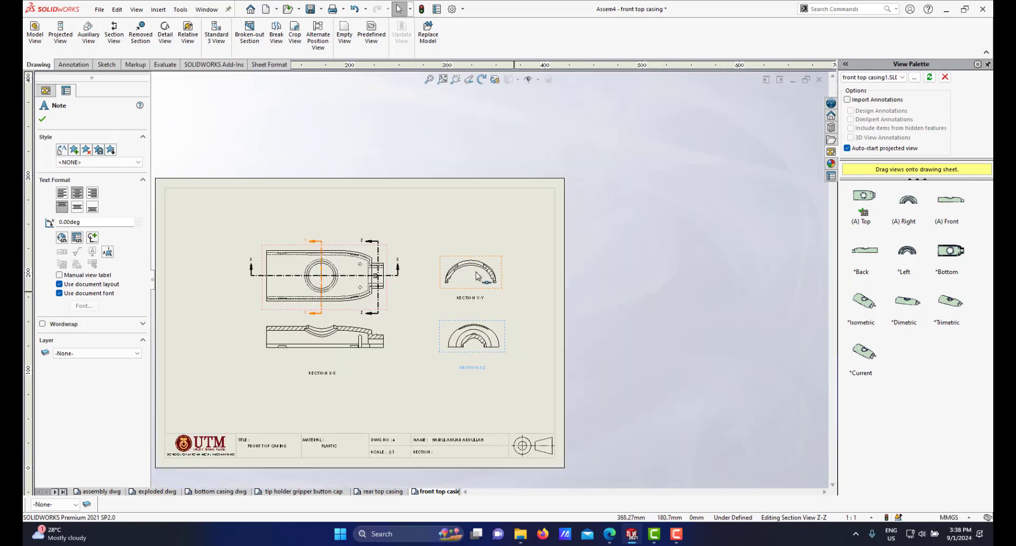
{"action": "scroll", "coordinate": [478, 274], "scroll_direction": "down", "scroll_amount": 2}
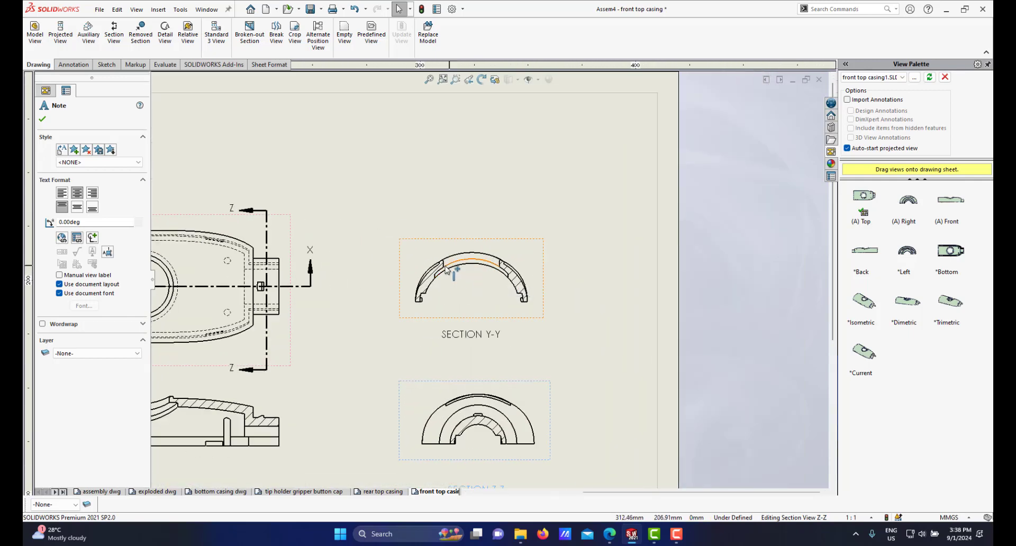
{"action": "scroll", "coordinate": [452, 256], "scroll_direction": "down", "scroll_amount": 2}
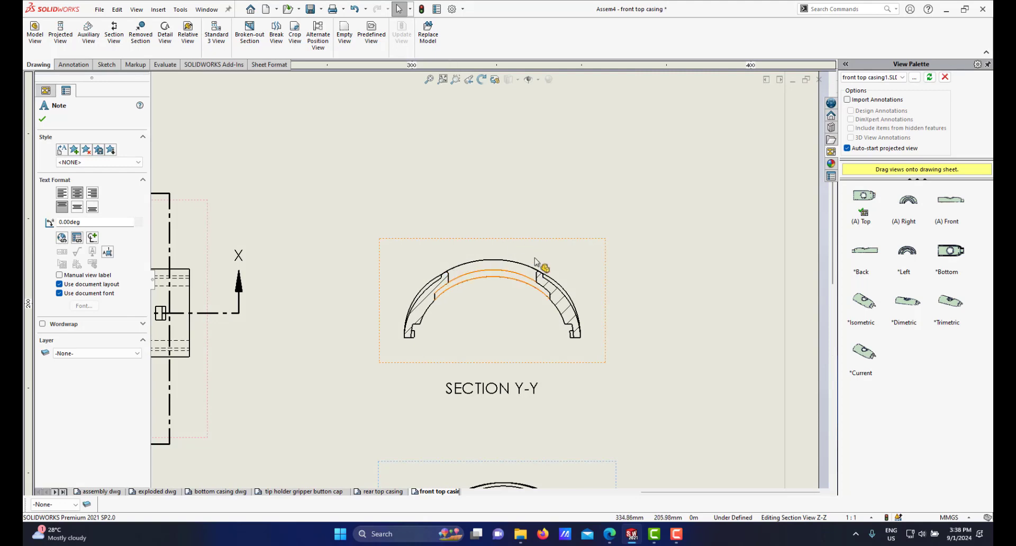
Step: Add a vertical centerline to the Y-Y section view between the inner edges of its two cut notches
{"action": "left_click", "coordinate": [74, 66]}
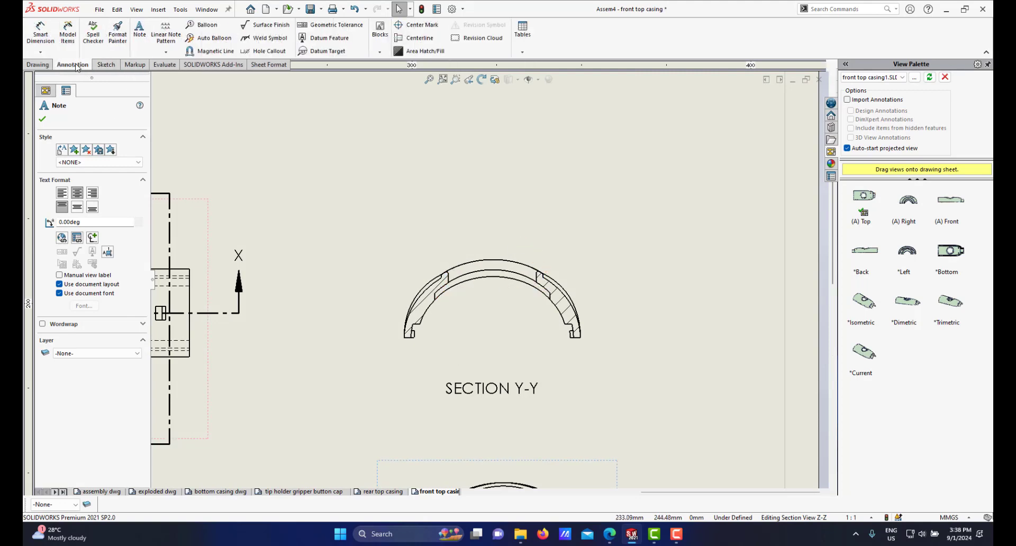
{"action": "left_click", "coordinate": [408, 42]}
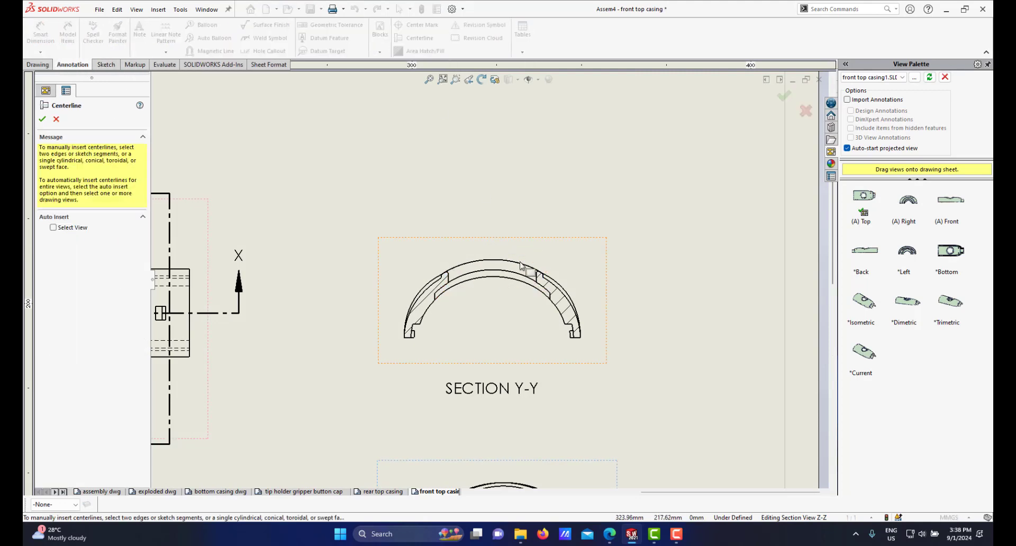
{"action": "scroll", "coordinate": [521, 260], "scroll_direction": "down", "scroll_amount": 3}
{"action": "left_click", "coordinate": [558, 300]}
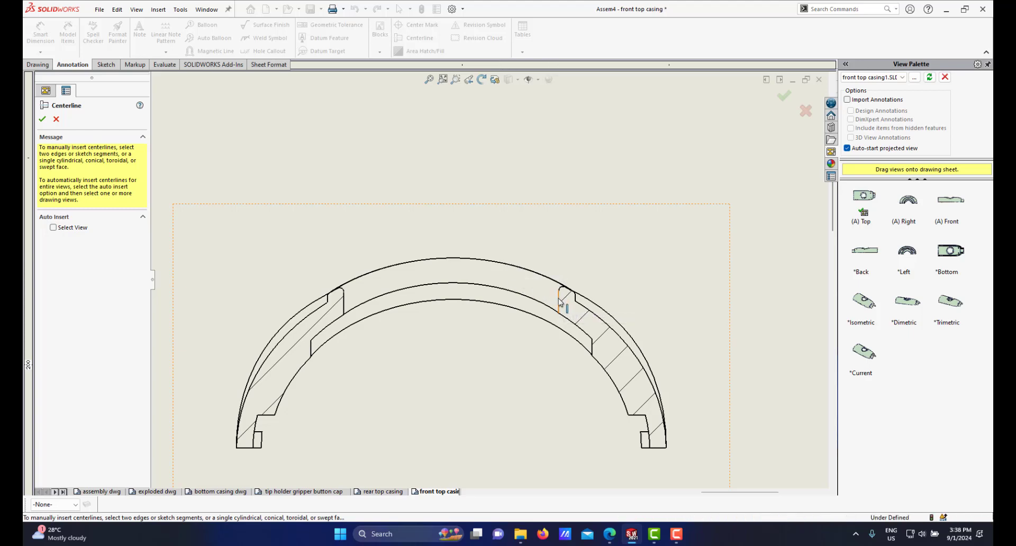
{"action": "left_click", "coordinate": [344, 307]}
{"action": "scroll", "coordinate": [454, 325], "scroll_direction": "up", "scroll_amount": 5}
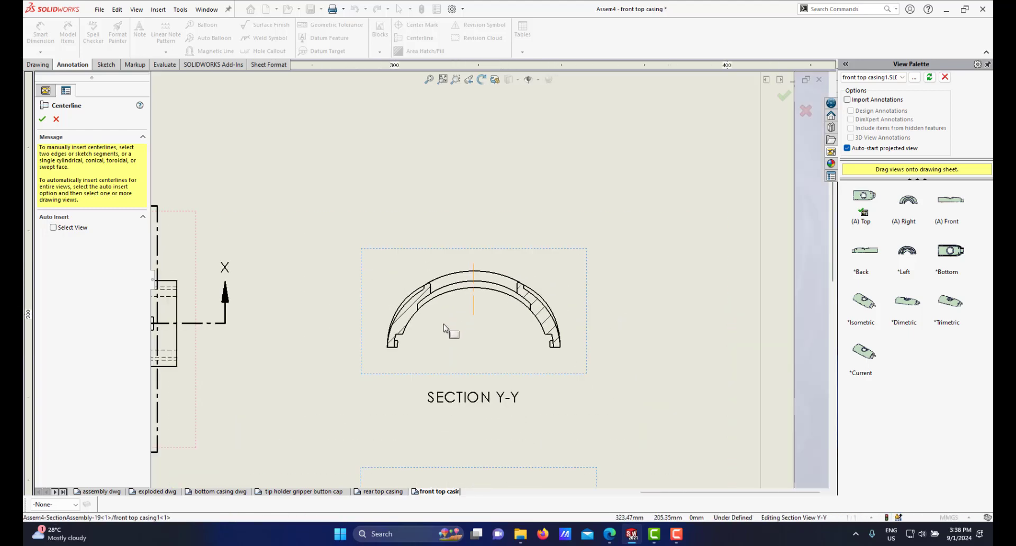
Step: Zoom around the sheet to inspect the Y-Y, Z-Z and X-X section views
{"action": "scroll", "coordinate": [488, 341], "scroll_direction": "down", "scroll_amount": 5}
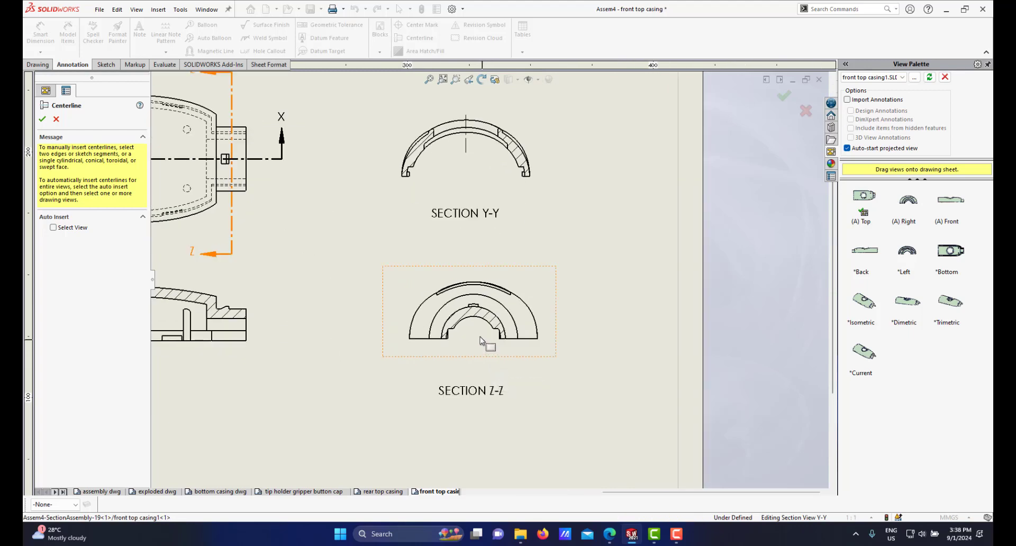
{"action": "scroll", "coordinate": [461, 331], "scroll_direction": "down", "scroll_amount": 2}
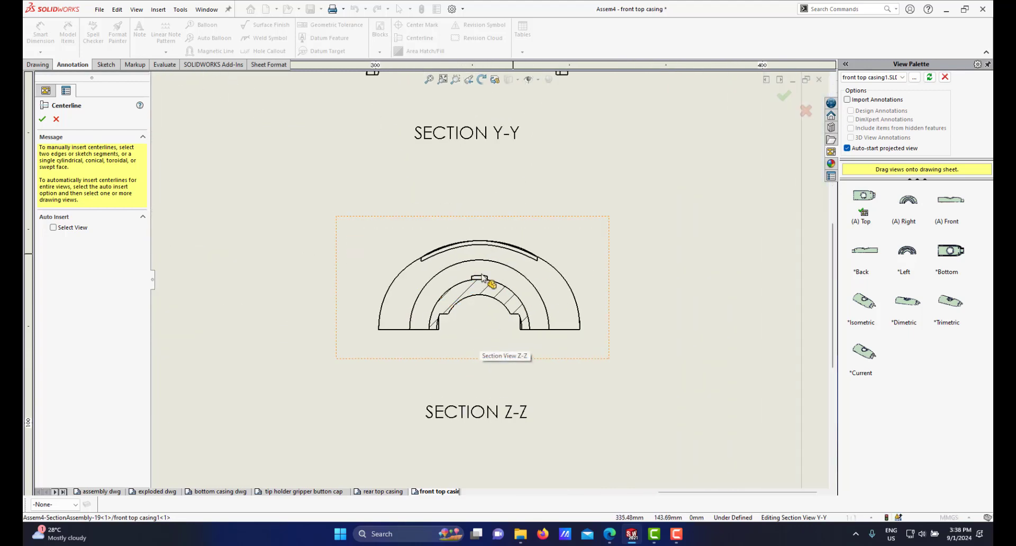
{"action": "scroll", "coordinate": [485, 255], "scroll_direction": "down", "scroll_amount": 3}
{"action": "scroll", "coordinate": [479, 268], "scroll_direction": "up", "scroll_amount": 8}
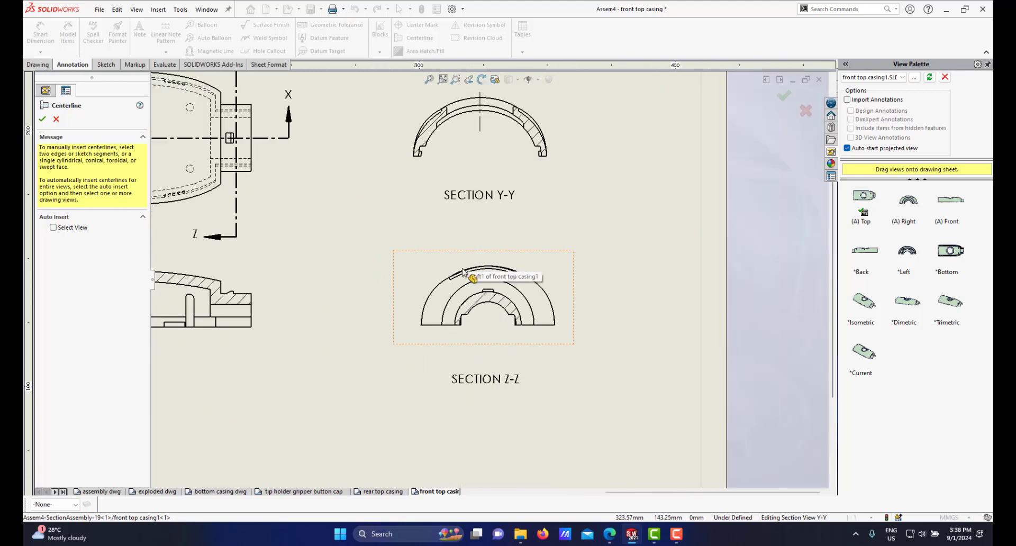
{"action": "scroll", "coordinate": [407, 210], "scroll_direction": "down", "scroll_amount": 2}
{"action": "scroll", "coordinate": [386, 225], "scroll_direction": "down", "scroll_amount": 2}
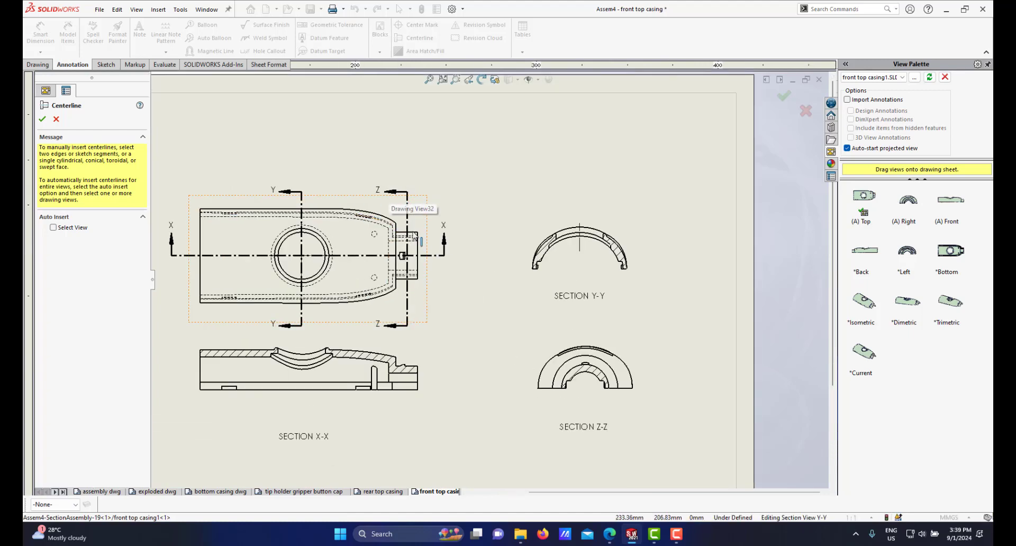
{"action": "scroll", "coordinate": [418, 270], "scroll_direction": "down", "scroll_amount": 2}
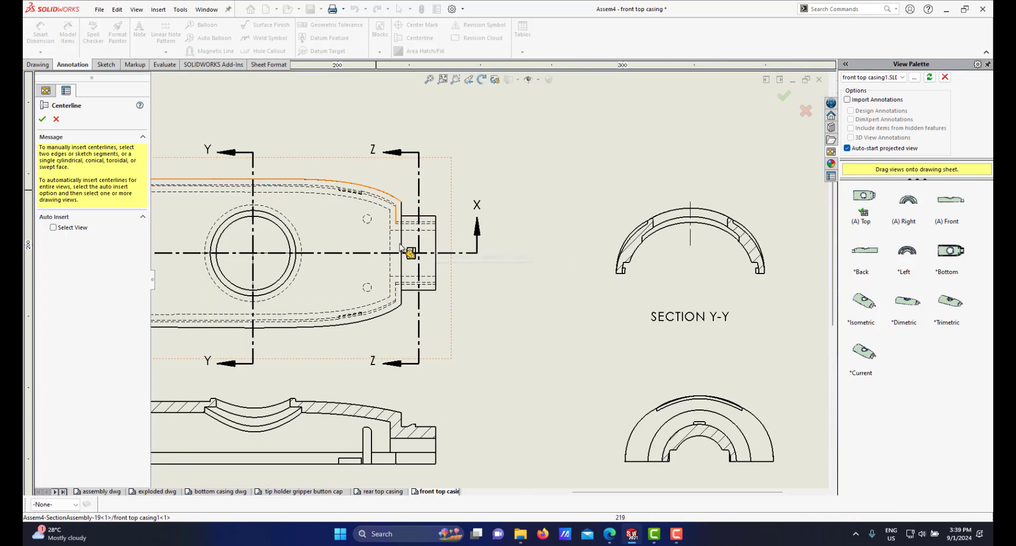
{"action": "scroll", "coordinate": [487, 279], "scroll_direction": "up", "scroll_amount": 2}
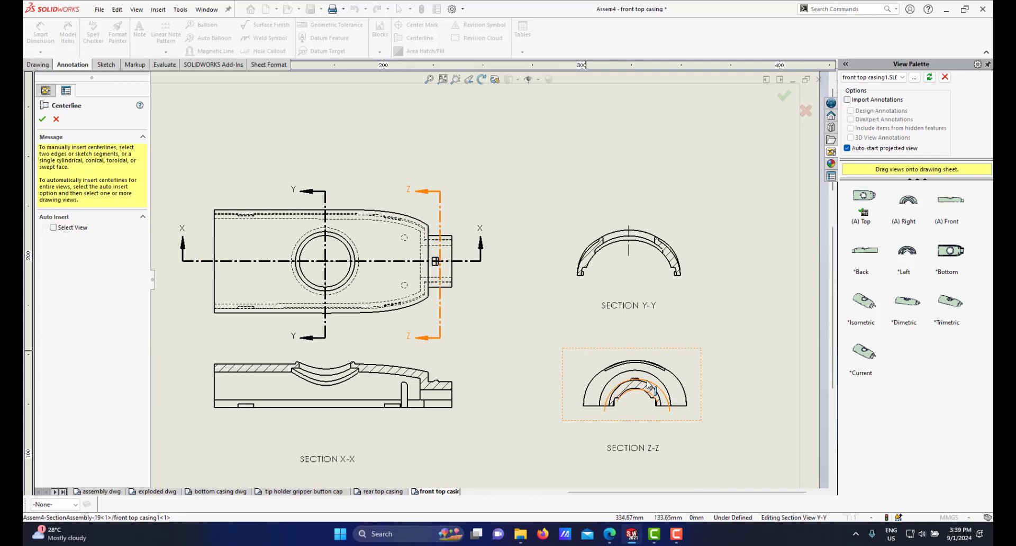
{"action": "scroll", "coordinate": [650, 388], "scroll_direction": "down", "scroll_amount": 2}
{"action": "scroll", "coordinate": [508, 290], "scroll_direction": "up", "scroll_amount": 3}
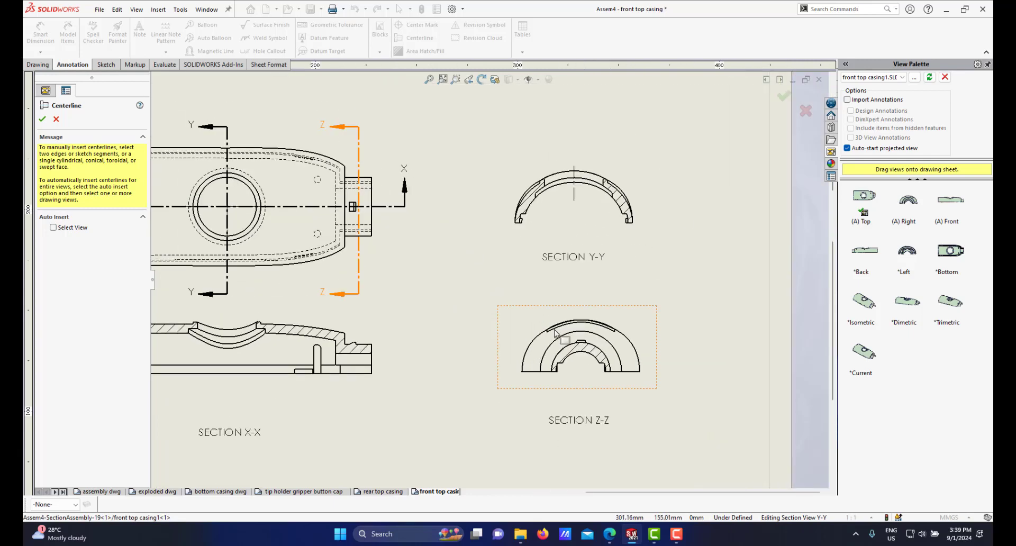
{"action": "scroll", "coordinate": [593, 365], "scroll_direction": "down", "scroll_amount": 3}
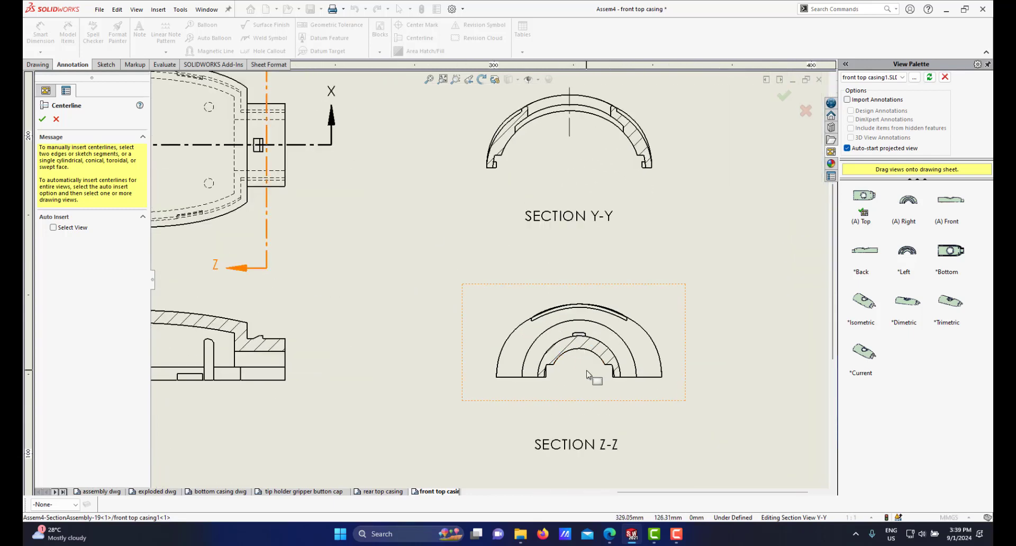
{"action": "scroll", "coordinate": [595, 362], "scroll_direction": "down", "scroll_amount": 1}
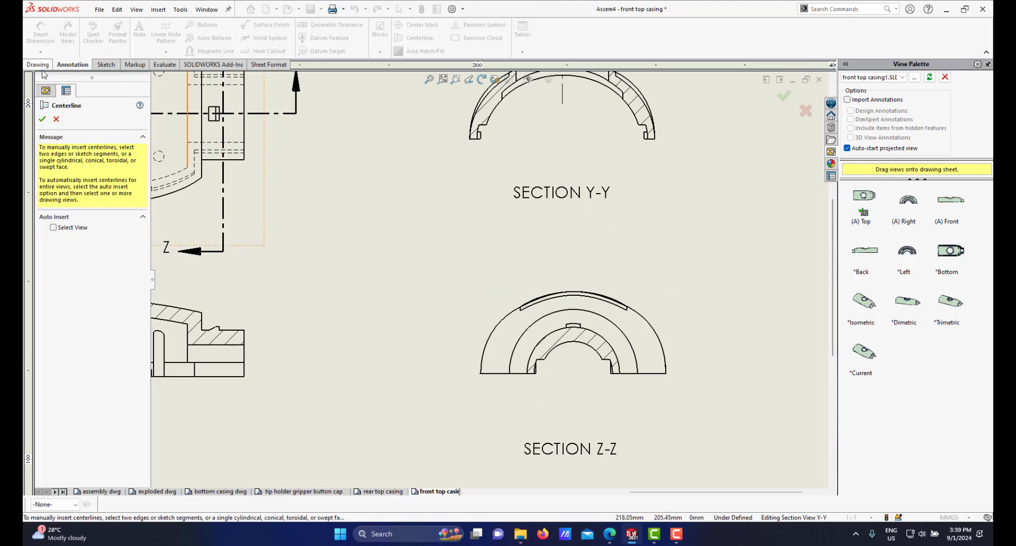
Step: Close the centerline tool and place a center mark on the inner arc of the Z-Z section view
{"action": "left_click", "coordinate": [56, 119]}
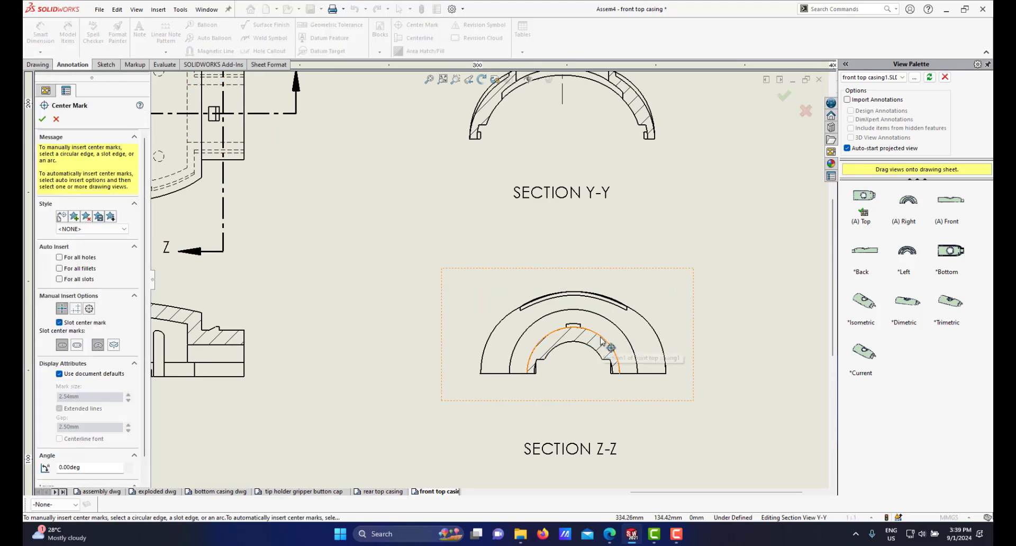
{"action": "scroll", "coordinate": [577, 384], "scroll_direction": "down", "scroll_amount": 3}
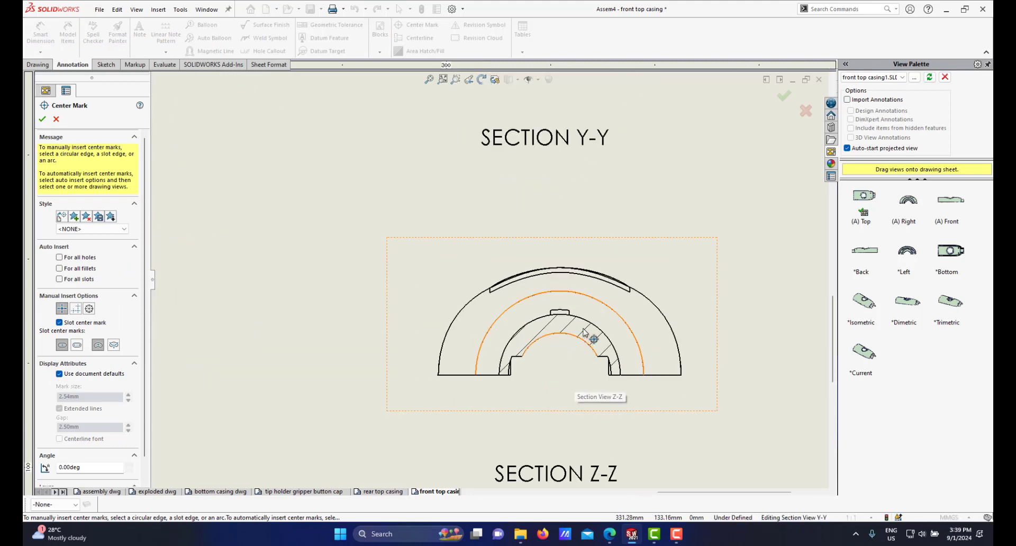
{"action": "left_click", "coordinate": [592, 324]}
{"action": "scroll", "coordinate": [577, 349], "scroll_direction": "up", "scroll_amount": 3}
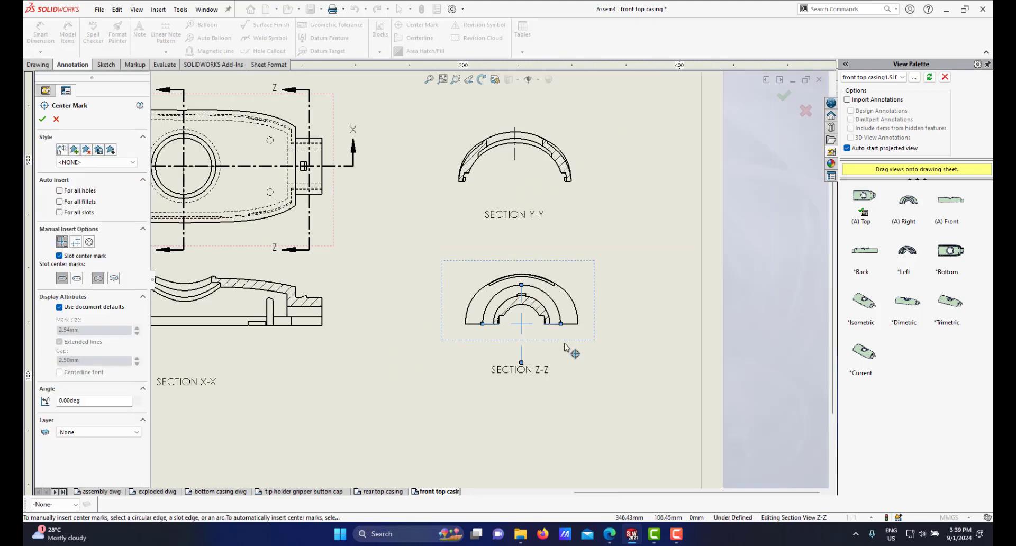
{"action": "left_click", "coordinate": [42, 120]}
Step: Switch the Z-Z center mark off document defaults so it shows extended lines
{"action": "scroll", "coordinate": [529, 324], "scroll_direction": "down", "scroll_amount": 3}
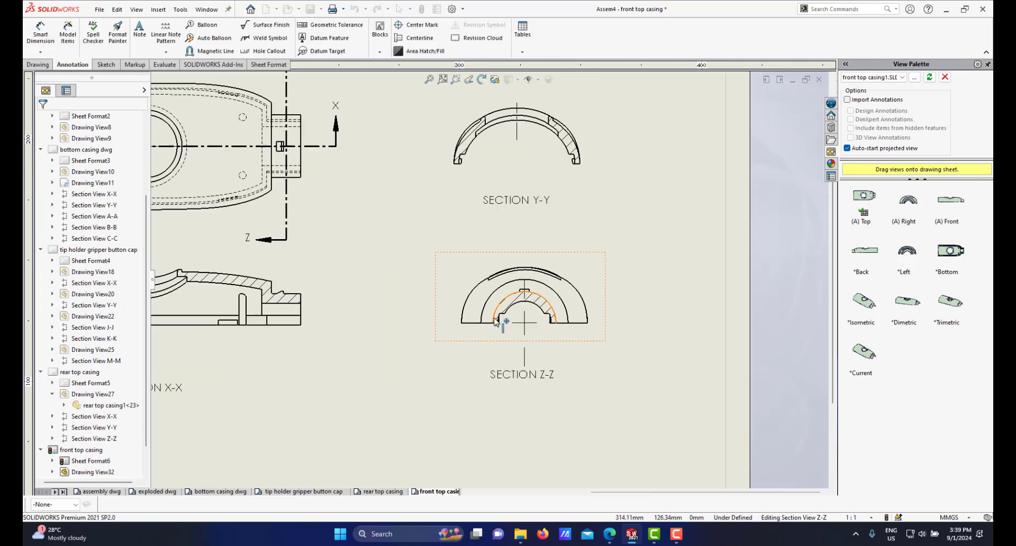
{"action": "left_click", "coordinate": [531, 325]}
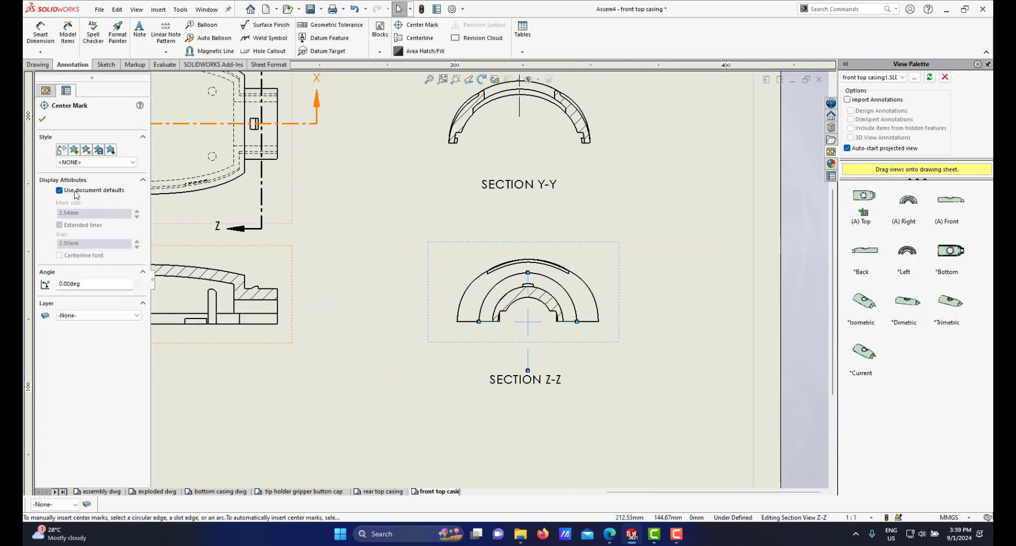
{"action": "left_click", "coordinate": [59, 191]}
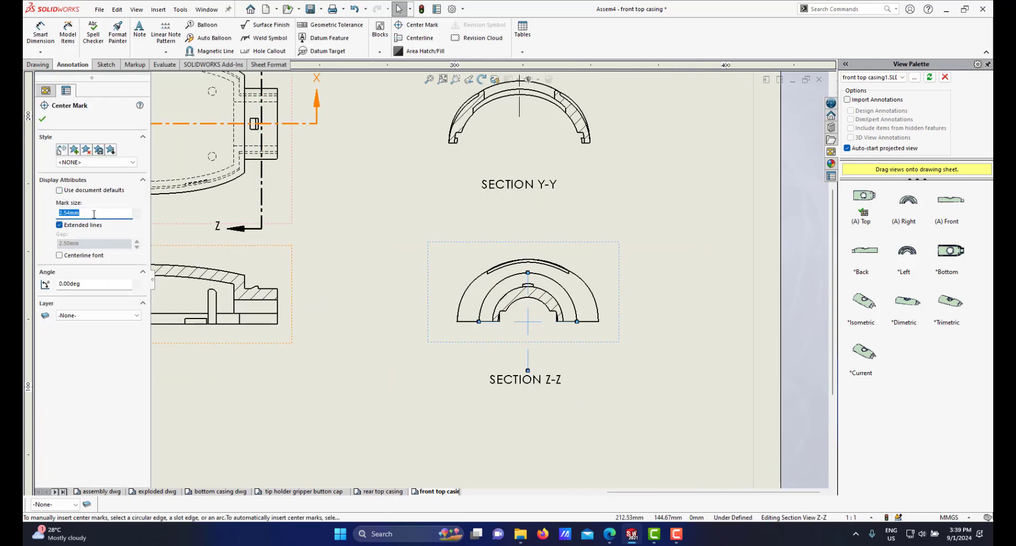
{"action": "left_click", "coordinate": [404, 317]}
Step: Add a vertical centerline to the X-X section view between the two edges bounding its curved recess
{"action": "scroll", "coordinate": [404, 317], "scroll_direction": "up", "scroll_amount": 2}
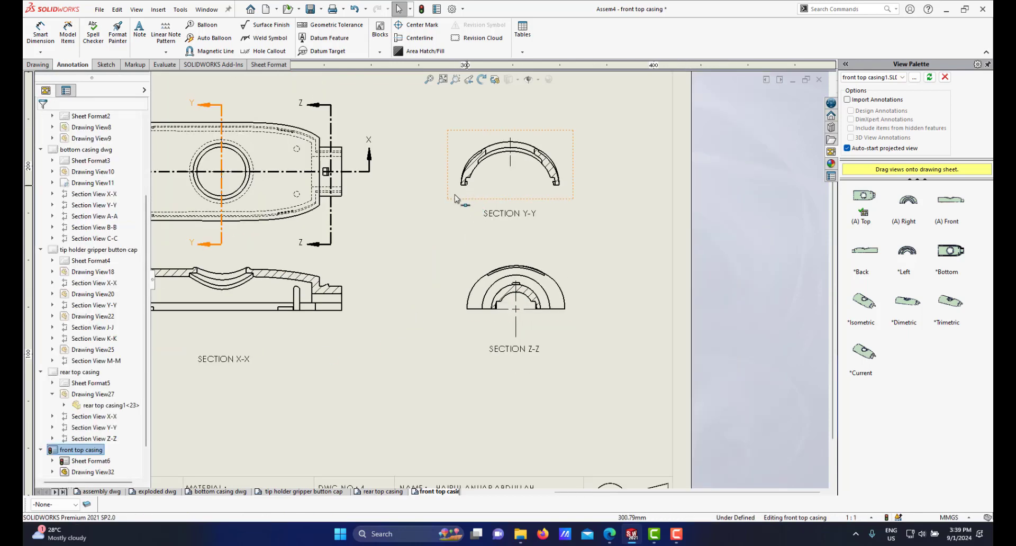
{"action": "scroll", "coordinate": [415, 241], "scroll_direction": "up", "scroll_amount": 2}
{"action": "scroll", "coordinate": [411, 245], "scroll_direction": "down", "scroll_amount": 2}
{"action": "scroll", "coordinate": [351, 327], "scroll_direction": "down", "scroll_amount": 1}
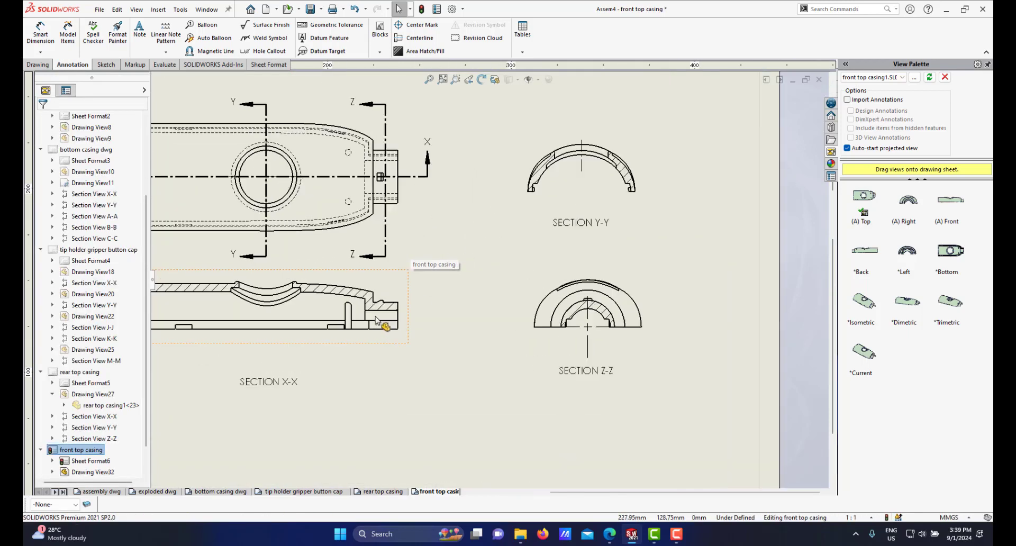
{"action": "scroll", "coordinate": [352, 318], "scroll_direction": "up", "scroll_amount": 3}
{"action": "scroll", "coordinate": [365, 291], "scroll_direction": "down", "scroll_amount": 6}
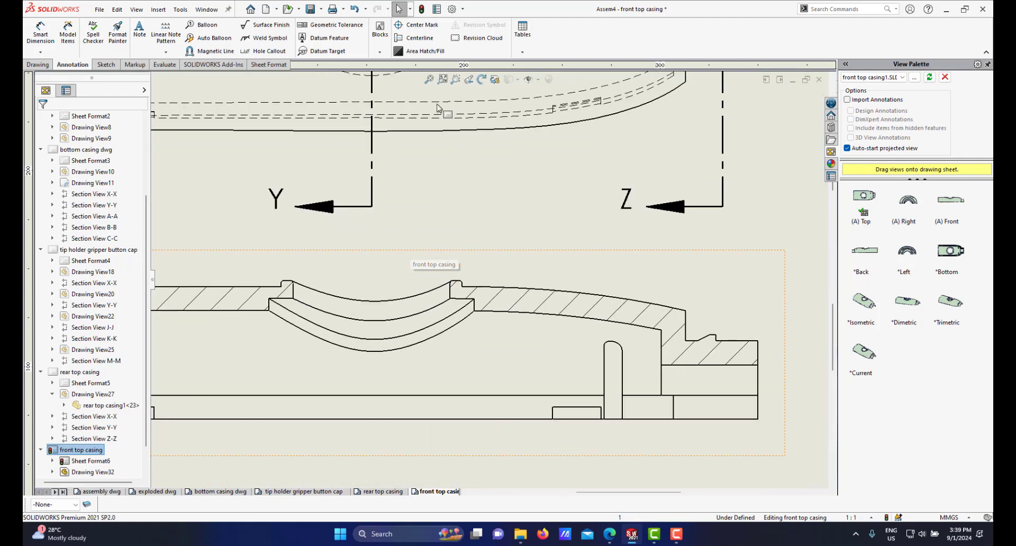
{"action": "left_click", "coordinate": [413, 38]}
{"action": "scroll", "coordinate": [418, 317], "scroll_direction": "down", "scroll_amount": 3}
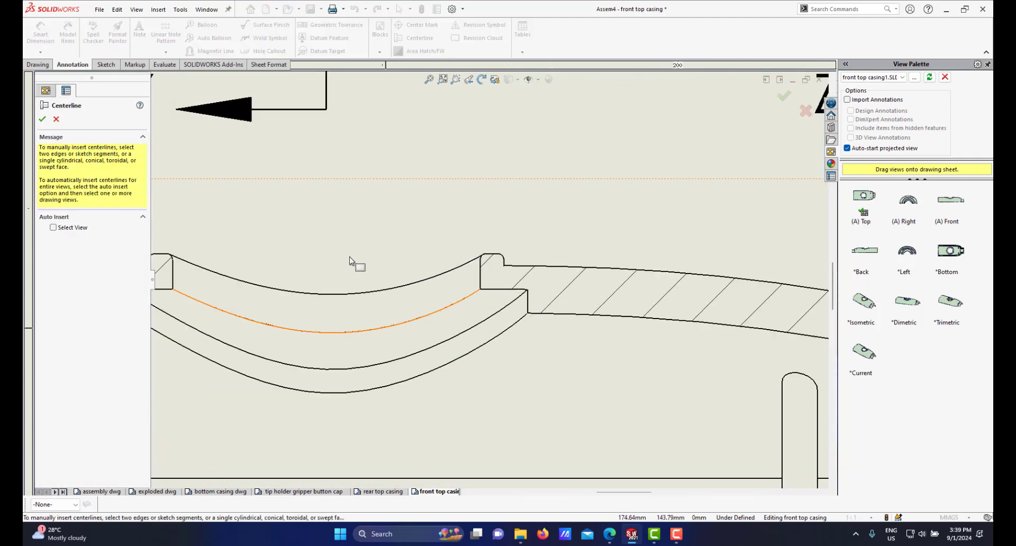
{"action": "scroll", "coordinate": [330, 289], "scroll_direction": "up", "scroll_amount": 2}
{"action": "scroll", "coordinate": [485, 300], "scroll_direction": "down", "scroll_amount": 1}
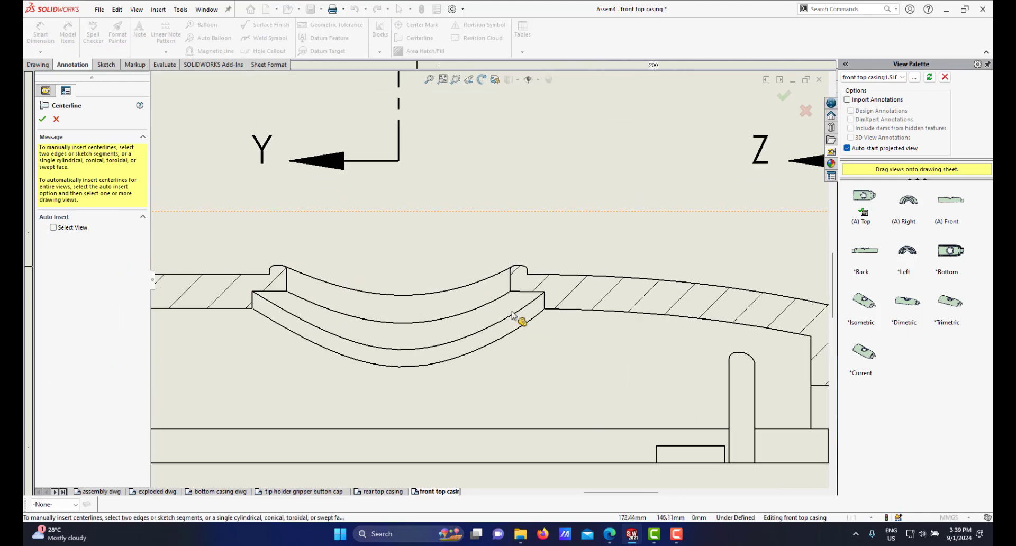
{"action": "left_click", "coordinate": [510, 281]}
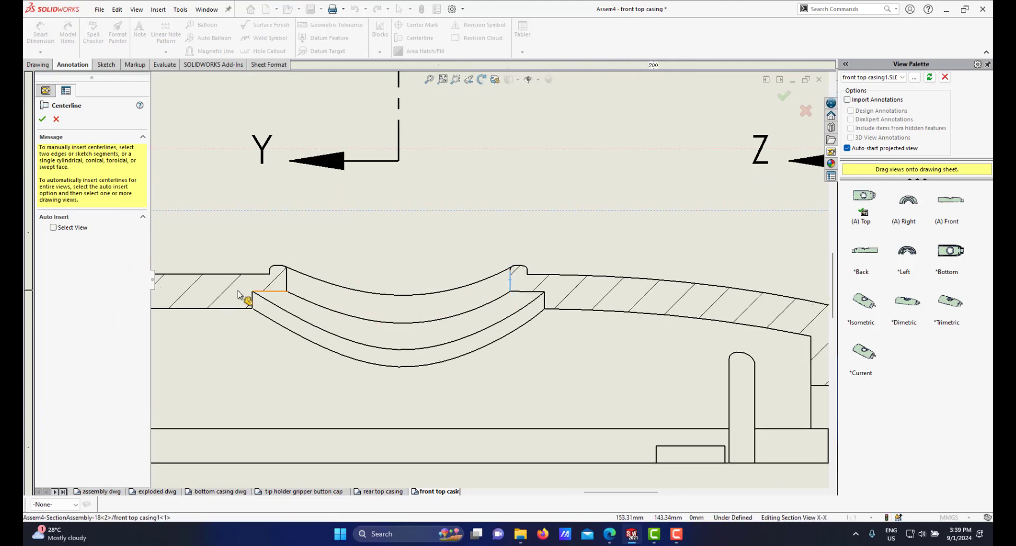
{"action": "left_click", "coordinate": [287, 283]}
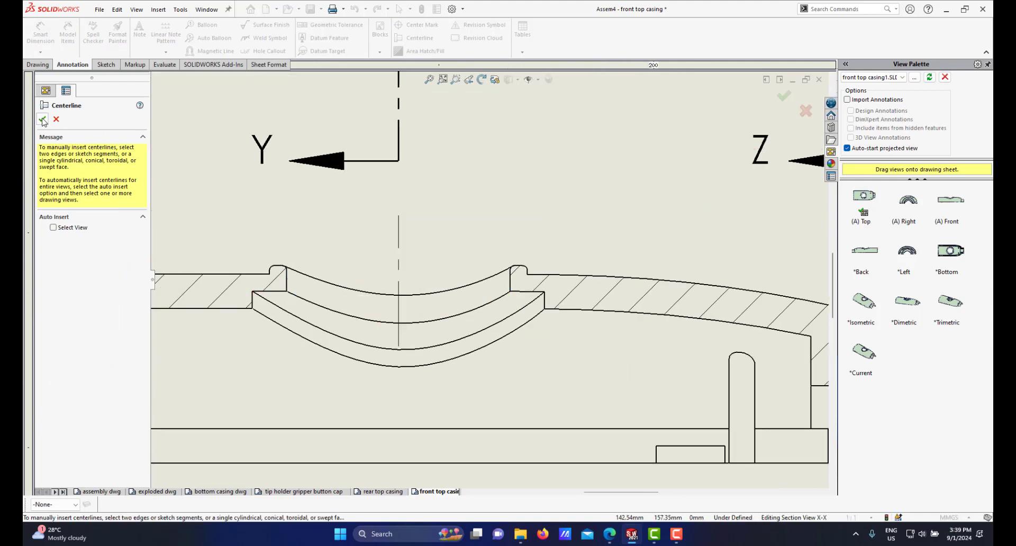
{"action": "key", "text": "Escape"}
Step: Zoom around the sheet to review the top view and the section views with their centerlines
{"action": "scroll", "coordinate": [458, 283], "scroll_direction": "up", "scroll_amount": 1}
{"action": "scroll", "coordinate": [477, 285], "scroll_direction": "up", "scroll_amount": 4}
{"action": "scroll", "coordinate": [500, 277], "scroll_direction": "down", "scroll_amount": 1}
{"action": "scroll", "coordinate": [397, 289], "scroll_direction": "down", "scroll_amount": 1}
{"action": "scroll", "coordinate": [502, 280], "scroll_direction": "up", "scroll_amount": 5}
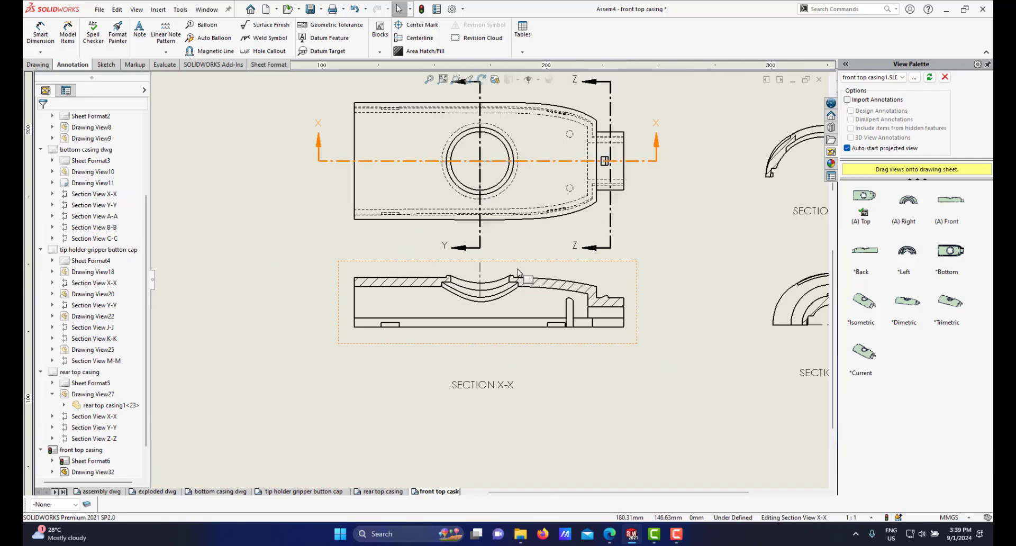
{"action": "scroll", "coordinate": [548, 283], "scroll_direction": "down", "scroll_amount": 3}
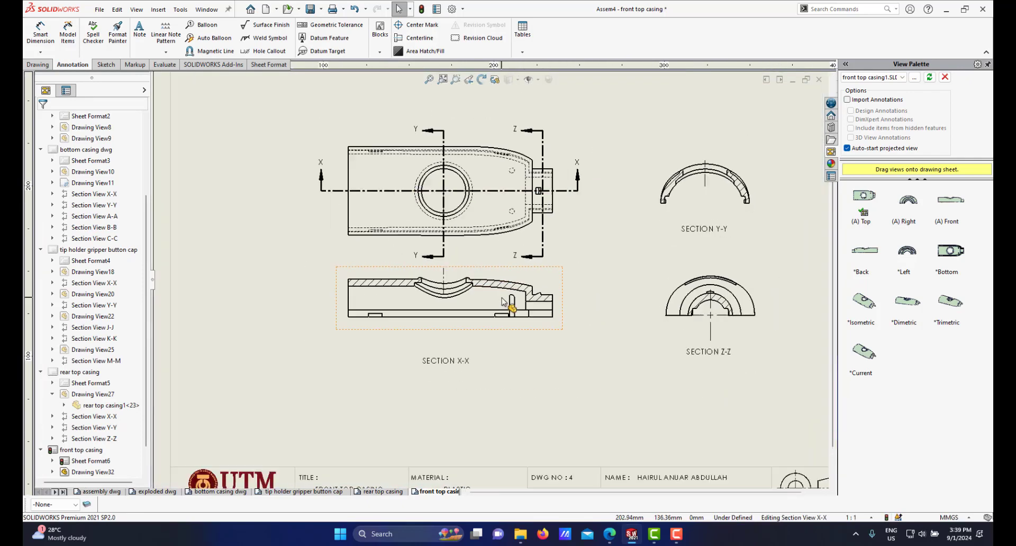
{"action": "scroll", "coordinate": [538, 293], "scroll_direction": "up", "scroll_amount": 4}
{"action": "scroll", "coordinate": [561, 284], "scroll_direction": "down", "scroll_amount": 3}
{"action": "scroll", "coordinate": [503, 304], "scroll_direction": "up", "scroll_amount": 3}
{"action": "scroll", "coordinate": [403, 317], "scroll_direction": "down", "scroll_amount": 4}
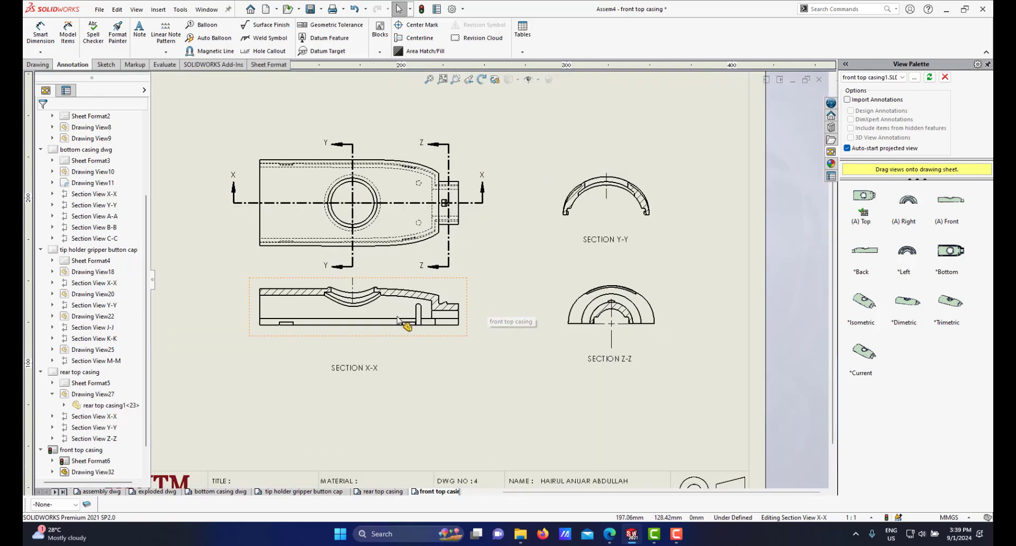
Step: Dimension the overall length of the X-X section view, placing the dimension below the view
{"action": "left_click", "coordinate": [40, 33]}
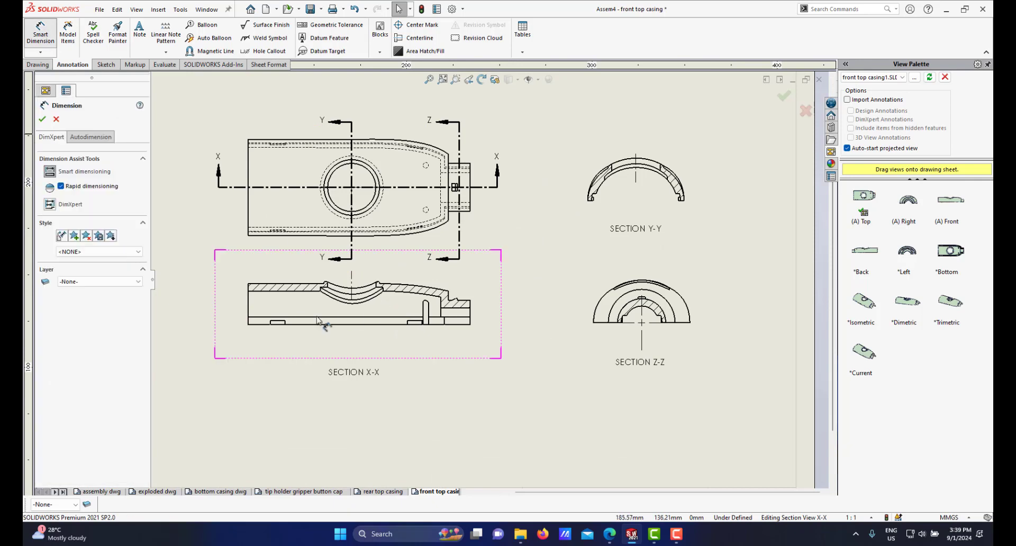
{"action": "scroll", "coordinate": [313, 328], "scroll_direction": "up", "scroll_amount": 3}
{"action": "scroll", "coordinate": [364, 322], "scroll_direction": "down", "scroll_amount": 4}
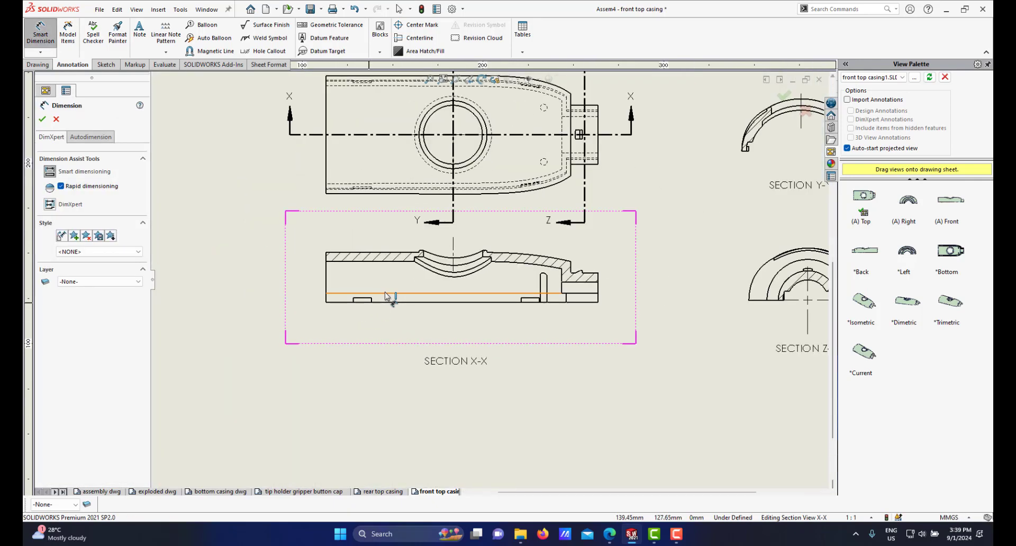
{"action": "left_click", "coordinate": [598, 299]}
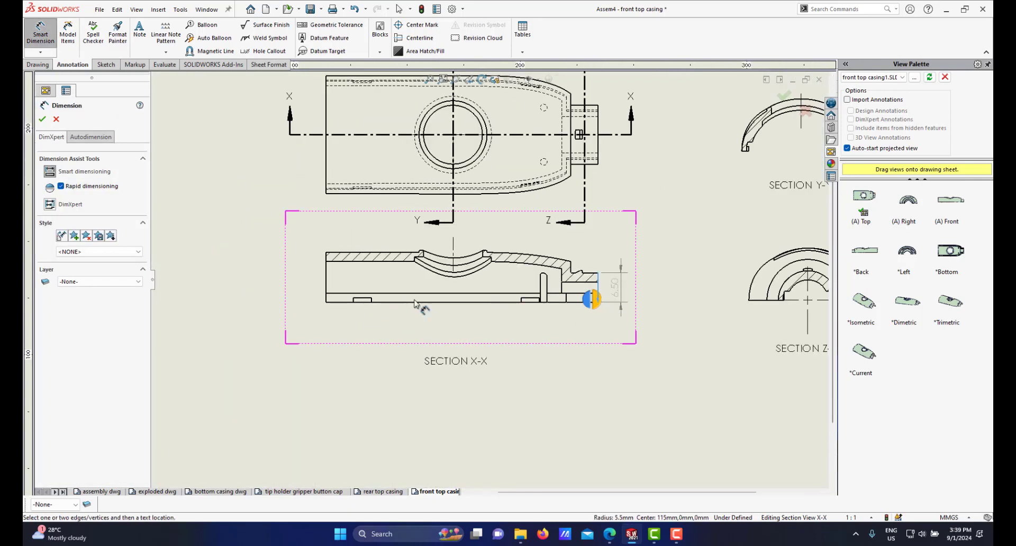
{"action": "left_click", "coordinate": [327, 300]}
{"action": "left_click", "coordinate": [515, 326]}
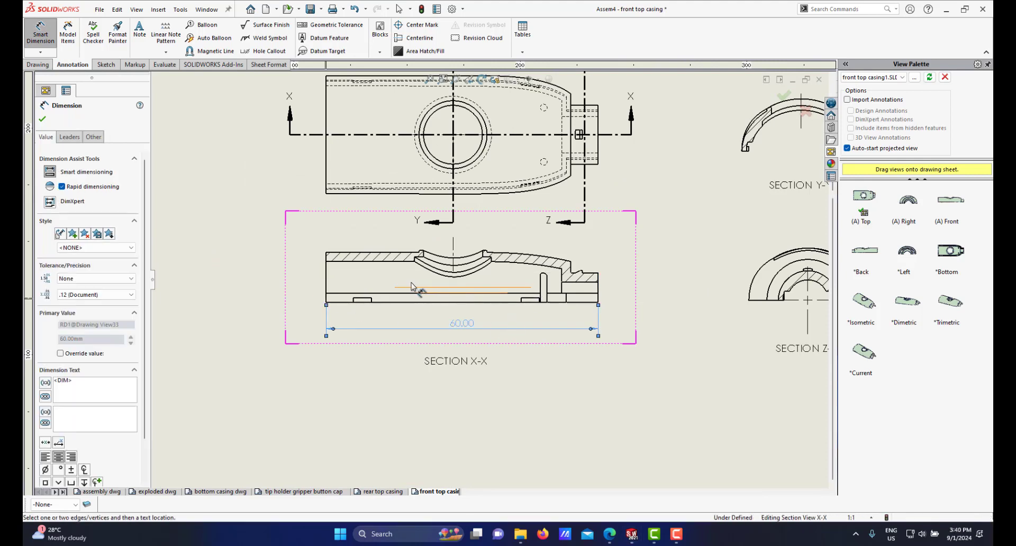
Step: Dimension the overall height of the X-X section view, placing the dimension to the left of the view
{"action": "scroll", "coordinate": [333, 276], "scroll_direction": "down", "scroll_amount": 5}
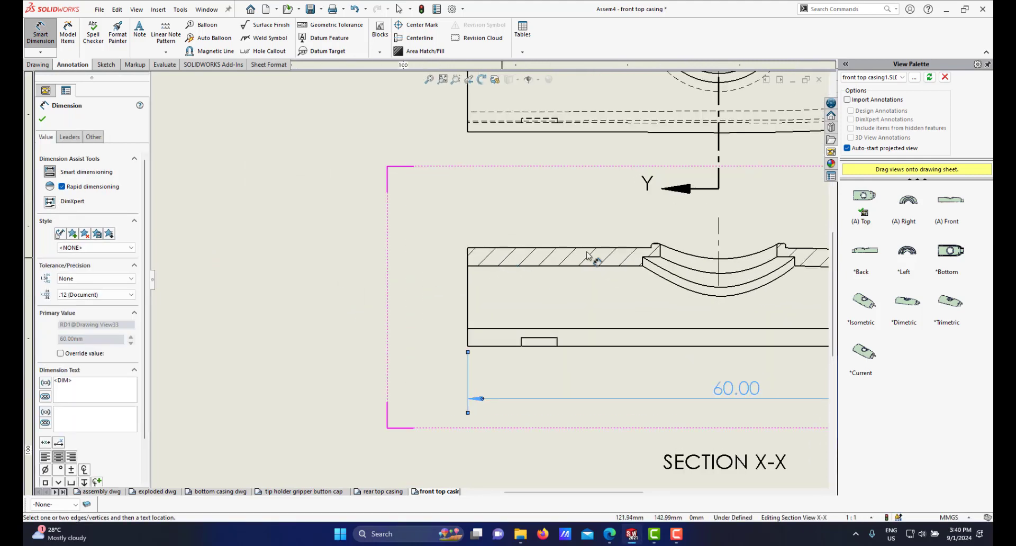
{"action": "left_click", "coordinate": [469, 248]}
{"action": "left_click", "coordinate": [468, 347]}
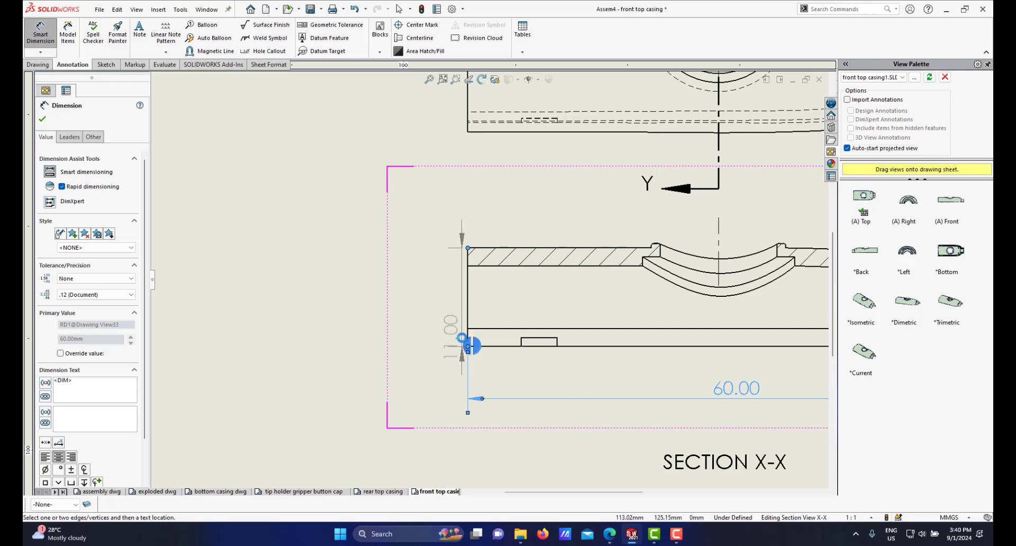
{"action": "left_click", "coordinate": [468, 347]}
{"action": "key", "text": "f"}
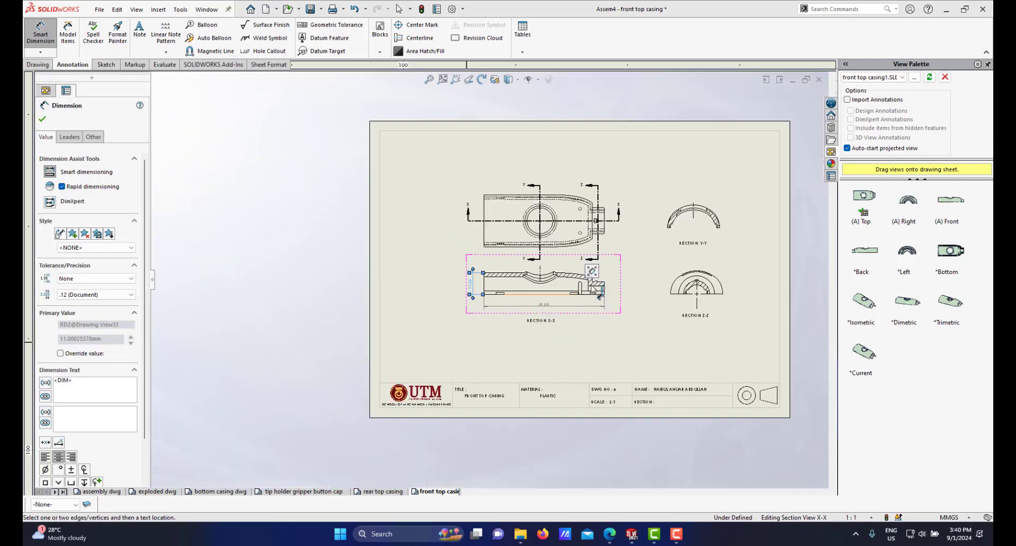
Step: Add a radius dimension to the outer curved edge of the Z-Z section view's hatched ring
{"action": "scroll", "coordinate": [583, 286], "scroll_direction": "down", "scroll_amount": 2}
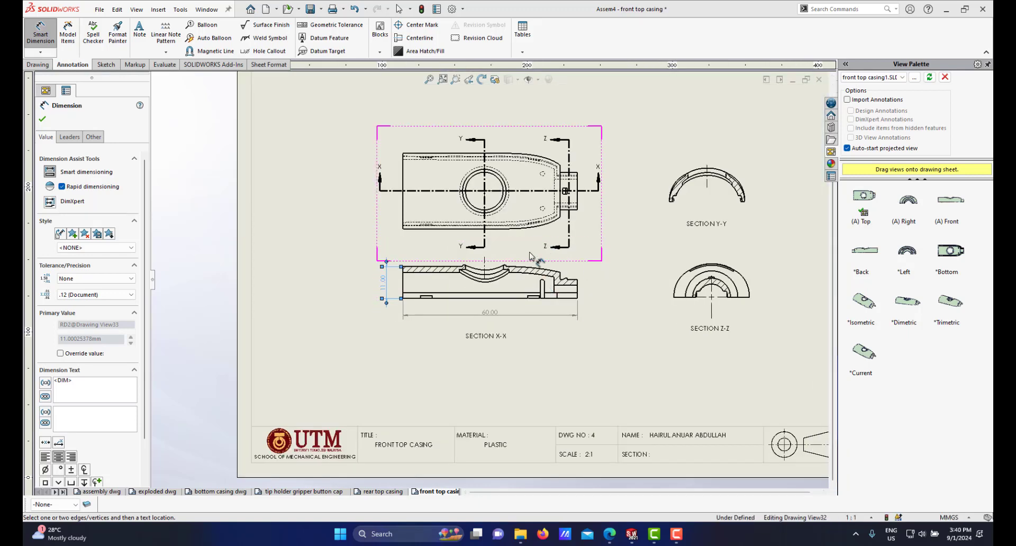
{"action": "scroll", "coordinate": [571, 291], "scroll_direction": "down", "scroll_amount": 3}
{"action": "scroll", "coordinate": [570, 288], "scroll_direction": "up", "scroll_amount": 2}
{"action": "scroll", "coordinate": [566, 288], "scroll_direction": "down", "scroll_amount": 1}
{"action": "scroll", "coordinate": [565, 288], "scroll_direction": "down", "scroll_amount": 2}
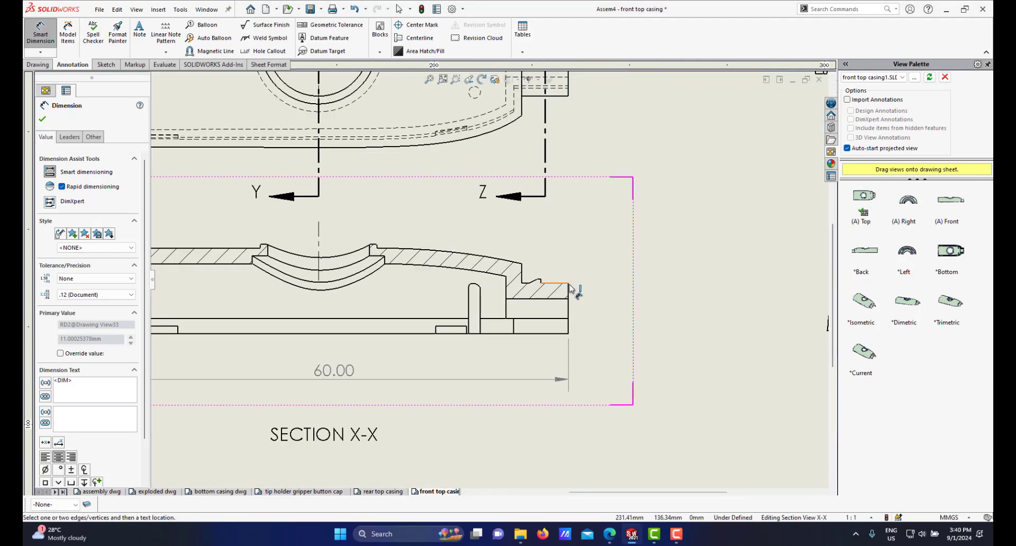
{"action": "scroll", "coordinate": [558, 288], "scroll_direction": "up", "scroll_amount": 3}
{"action": "scroll", "coordinate": [530, 283], "scroll_direction": "down", "scroll_amount": 5}
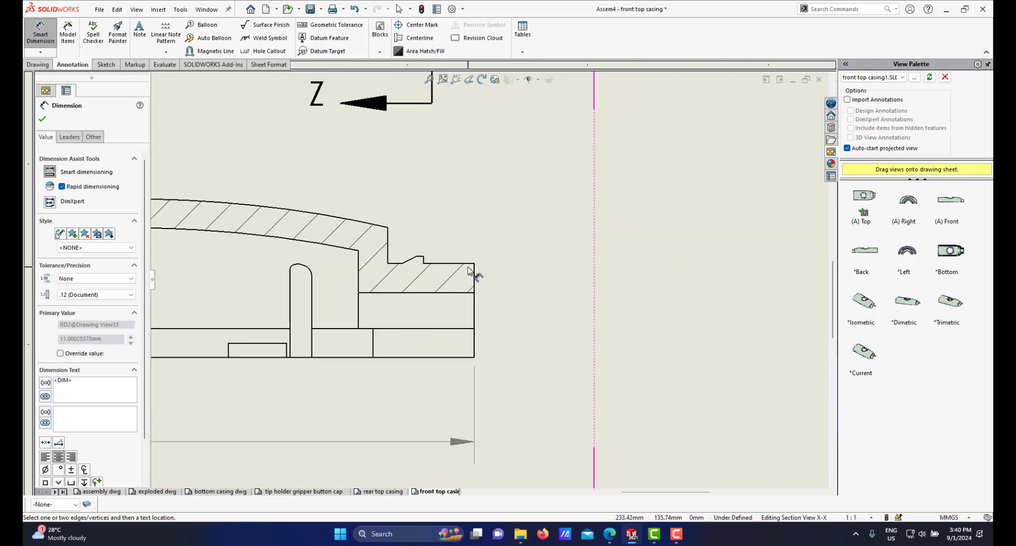
{"action": "scroll", "coordinate": [465, 275], "scroll_direction": "up", "scroll_amount": 3}
{"action": "scroll", "coordinate": [510, 283], "scroll_direction": "up", "scroll_amount": 2}
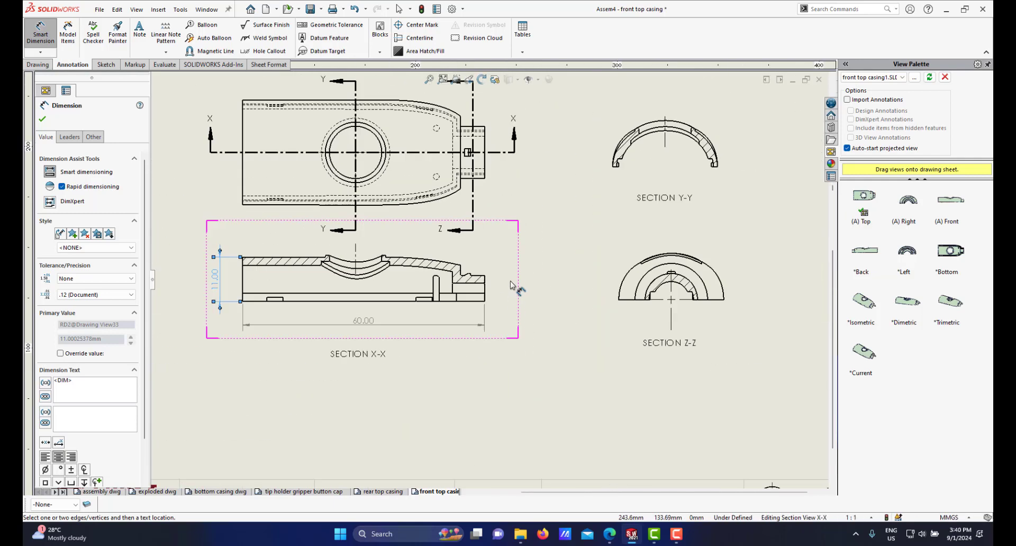
{"action": "scroll", "coordinate": [514, 286], "scroll_direction": "down", "scroll_amount": 1}
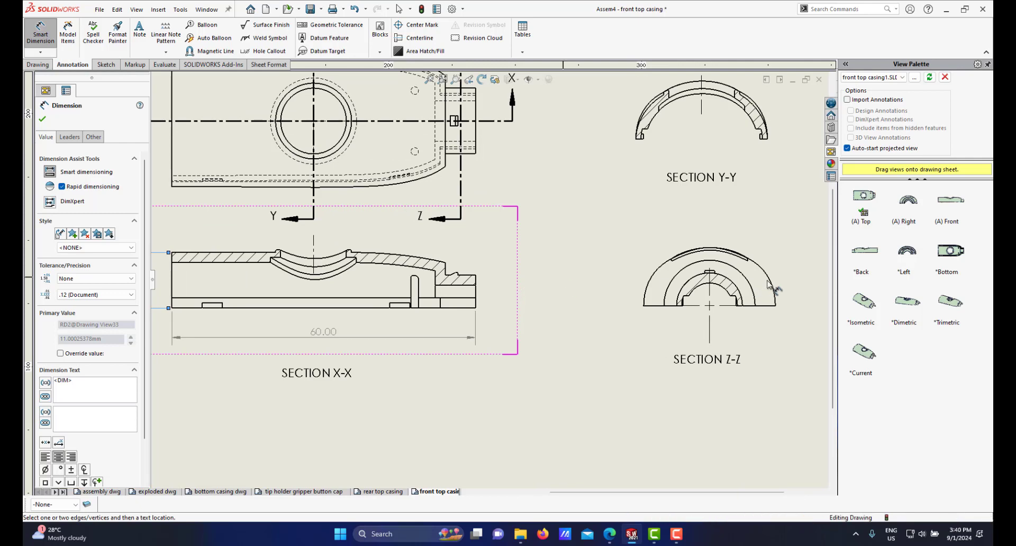
{"action": "scroll", "coordinate": [697, 280], "scroll_direction": "down", "scroll_amount": 2}
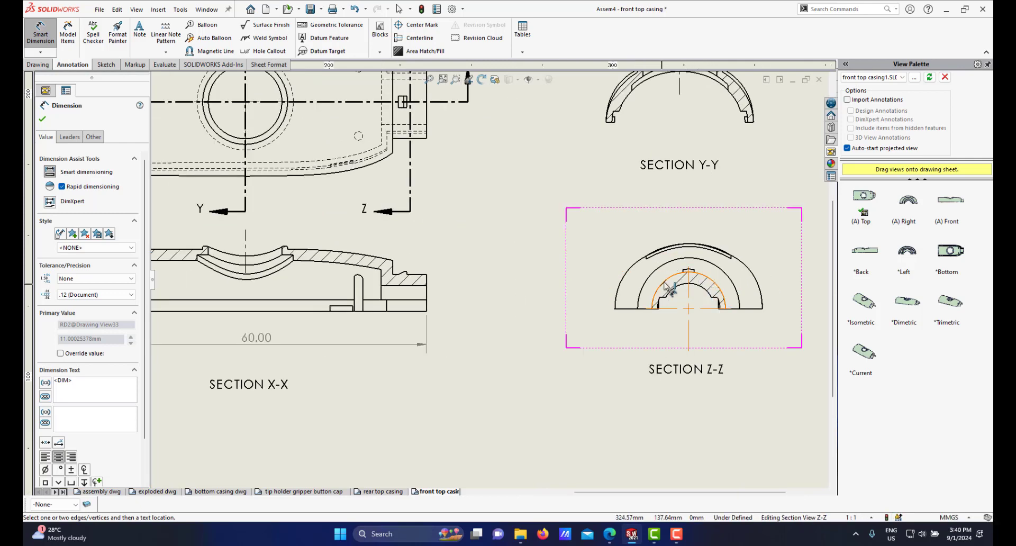
{"action": "scroll", "coordinate": [716, 300], "scroll_direction": "down", "scroll_amount": 2}
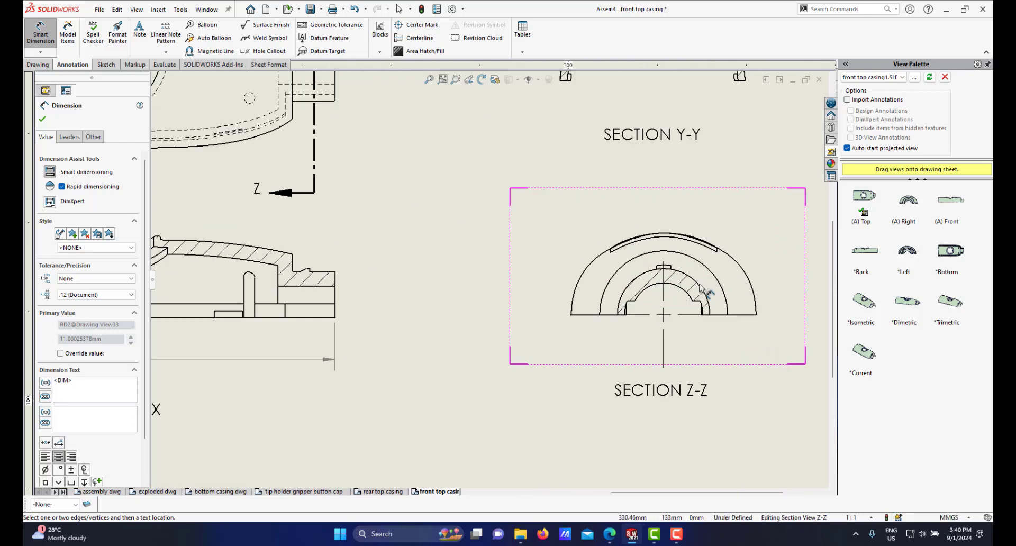
{"action": "left_click", "coordinate": [701, 288]}
{"action": "scroll", "coordinate": [703, 288], "scroll_direction": "up", "scroll_amount": 2}
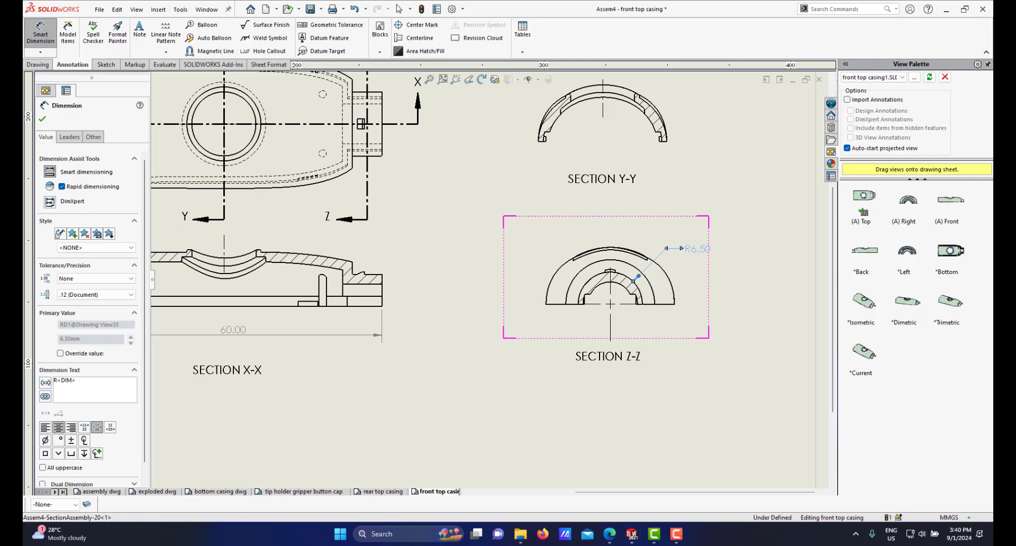
{"action": "scroll", "coordinate": [545, 308], "scroll_direction": "up", "scroll_amount": 1}
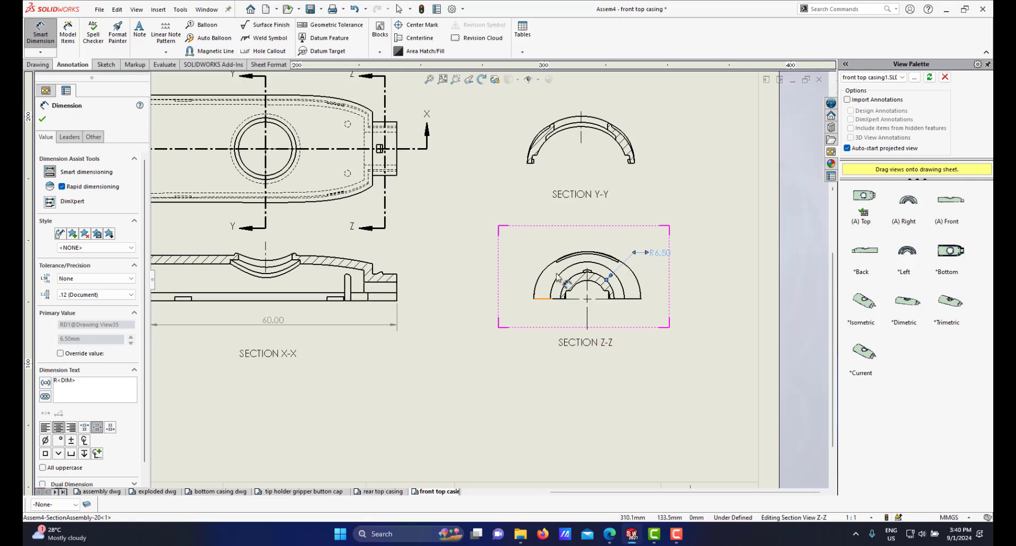
Step: Switch to the front top casing part model and orbit it to examine its geometry, then return to the drawing
{"action": "left_click", "coordinate": [640, 534]}
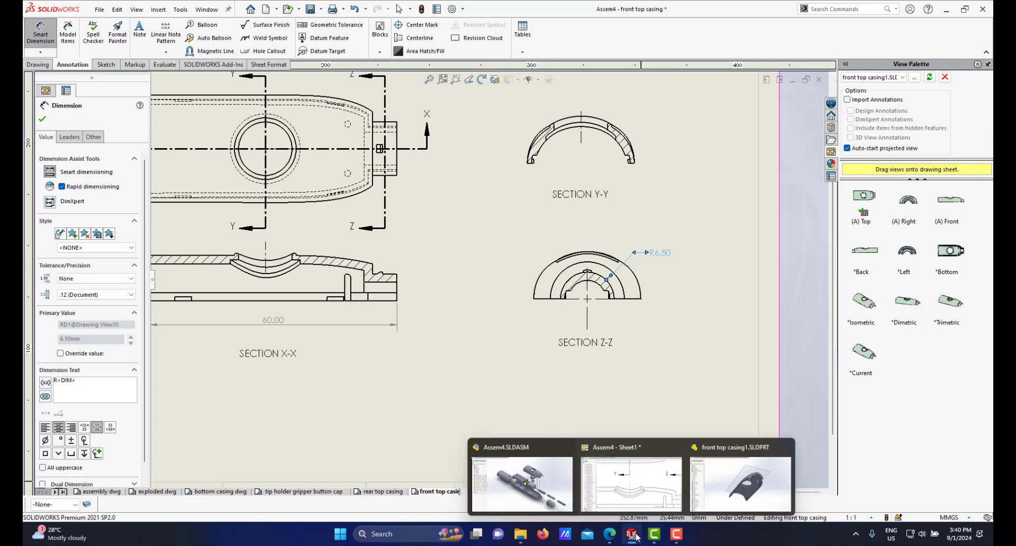
{"action": "left_click", "coordinate": [742, 463]}
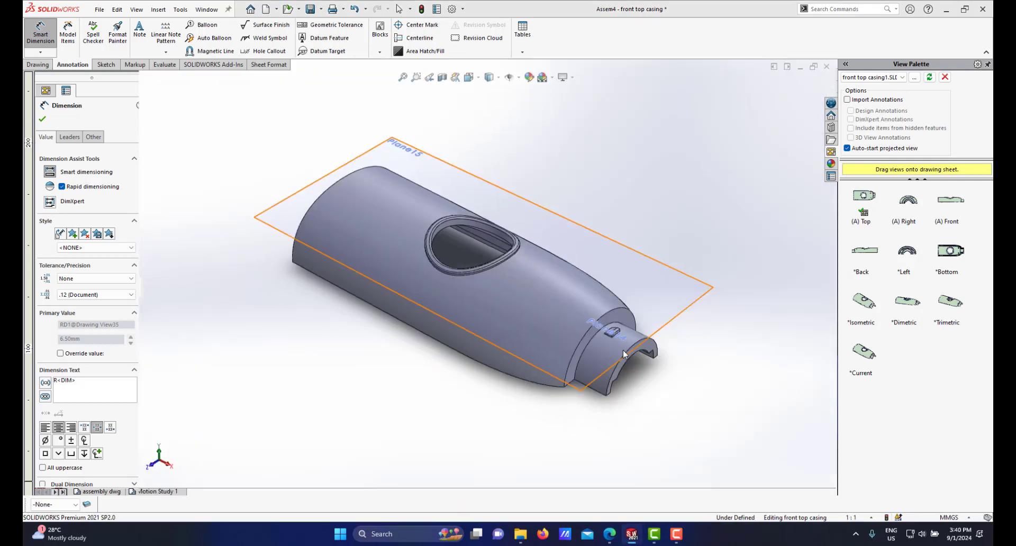
{"action": "mouse_move", "coordinate": [572, 305]}
{"action": "middle_mouse_down"}
{"action": "mouse_move", "coordinate": [527, 217]}
{"action": "mouse_move", "coordinate": [476, 233]}
{"action": "mouse_move", "coordinate": [551, 265]}
{"action": "mouse_move", "coordinate": [566, 300]}
{"action": "middle_mouse_up"}
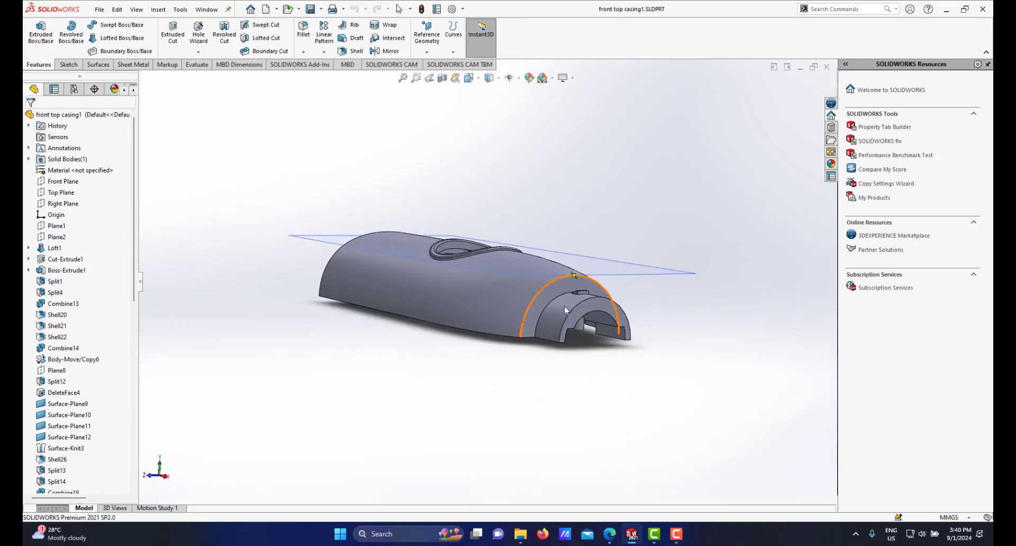
{"action": "scroll", "coordinate": [570, 321], "scroll_direction": "down", "scroll_amount": 2}
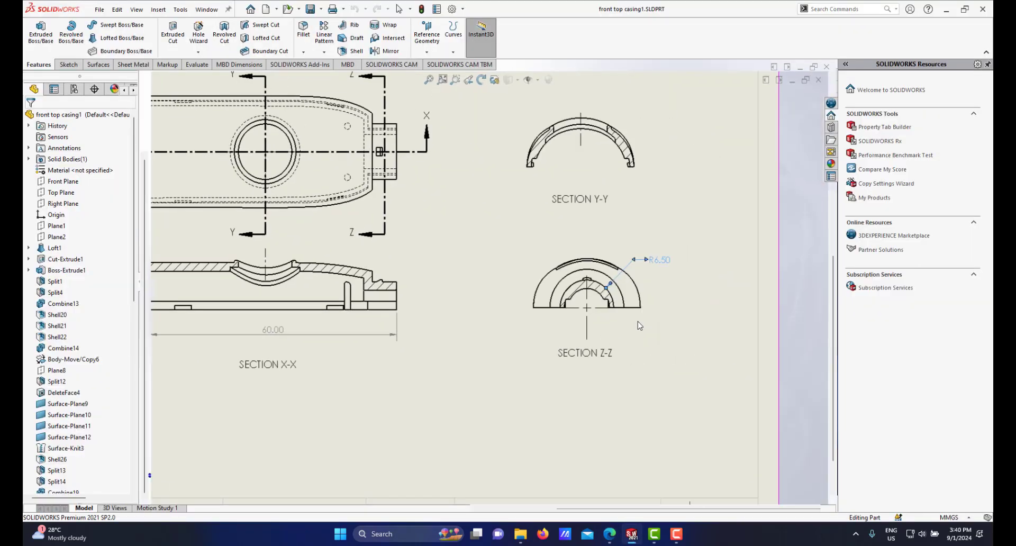
{"action": "left_click", "coordinate": [602, 290]}
{"action": "scroll", "coordinate": [614, 289], "scroll_direction": "down", "scroll_amount": 5}
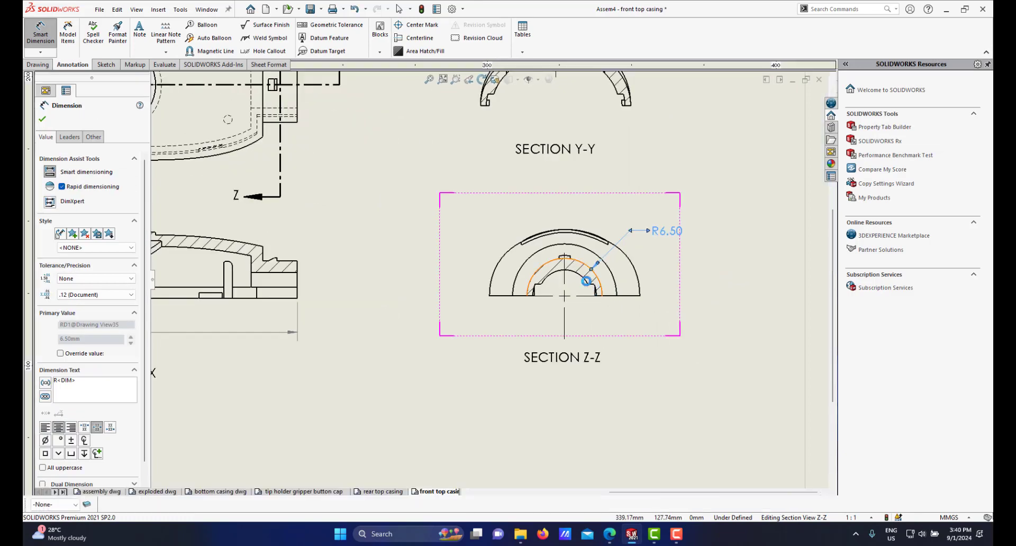
Step: Dimension the radius of the inner arc in the Z-Z section view and move the label beside the view
{"action": "left_click", "coordinate": [41, 33]}
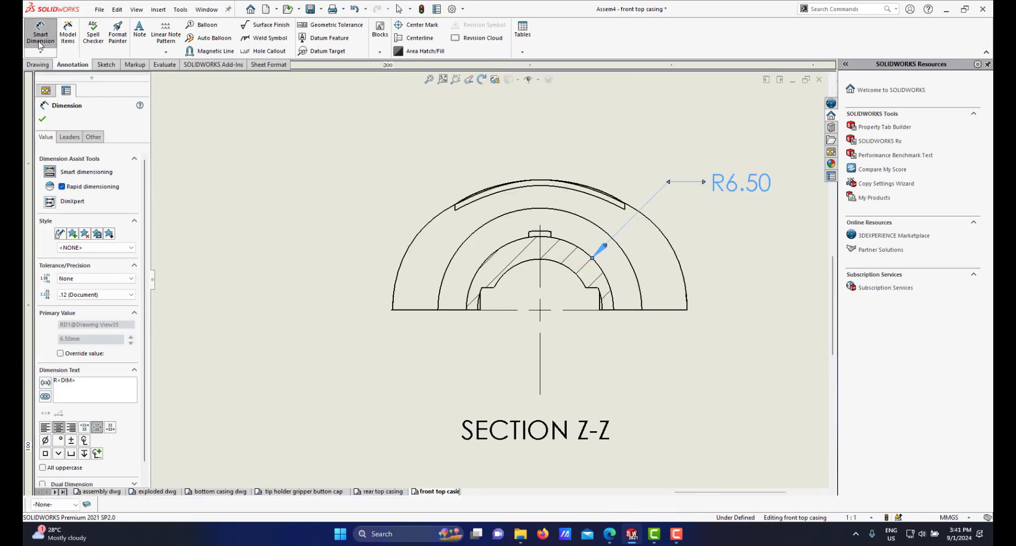
{"action": "left_click", "coordinate": [518, 271]}
{"action": "left_click", "coordinate": [275, 178]}
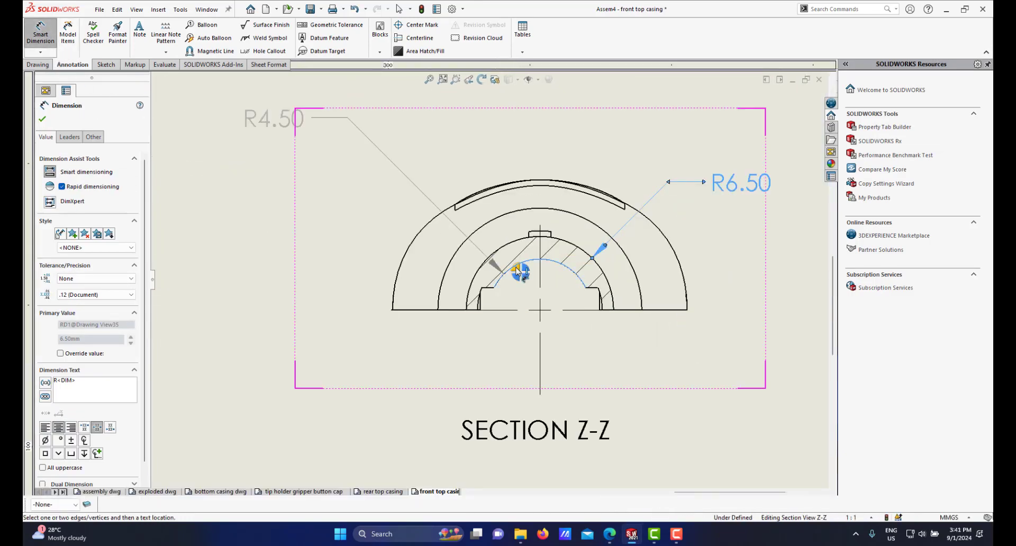
{"action": "scroll", "coordinate": [407, 227], "scroll_direction": "up", "scroll_amount": 3}
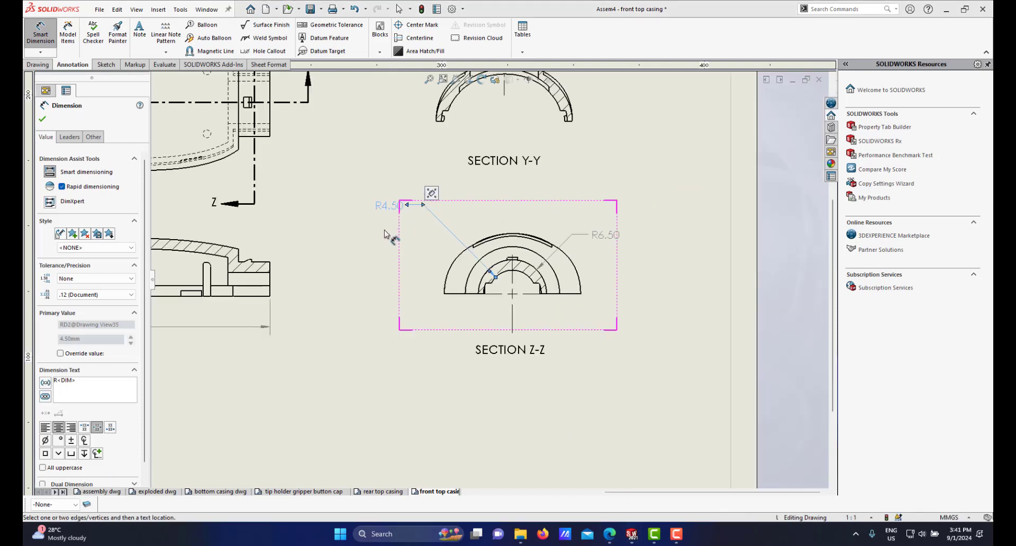
{"action": "left_click", "coordinate": [395, 273]}
{"action": "left_click_drag", "start_coordinate": [400, 208], "coordinate": [430, 235]}
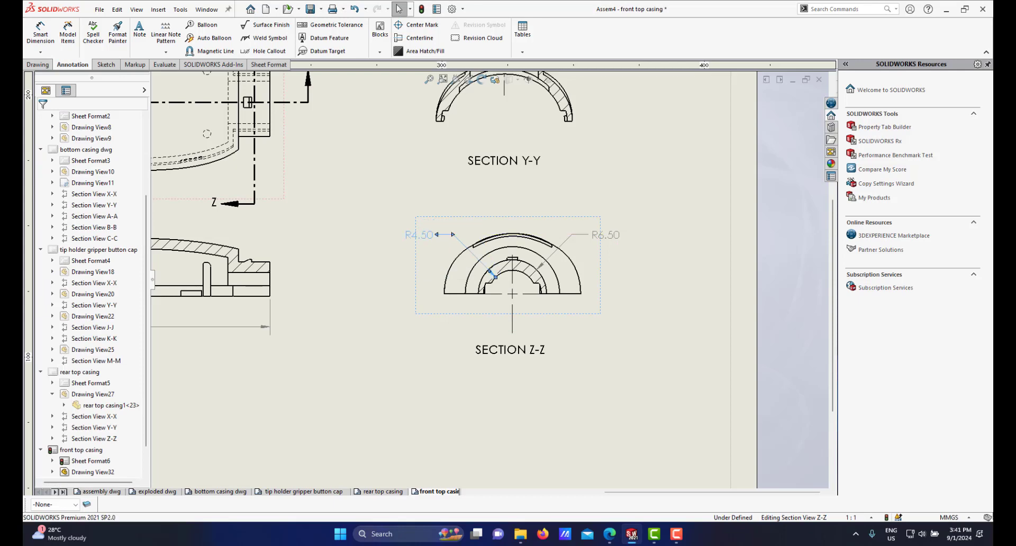
{"action": "scroll", "coordinate": [407, 273], "scroll_direction": "up", "scroll_amount": 2}
{"action": "scroll", "coordinate": [406, 273], "scroll_direction": "up", "scroll_amount": 2}
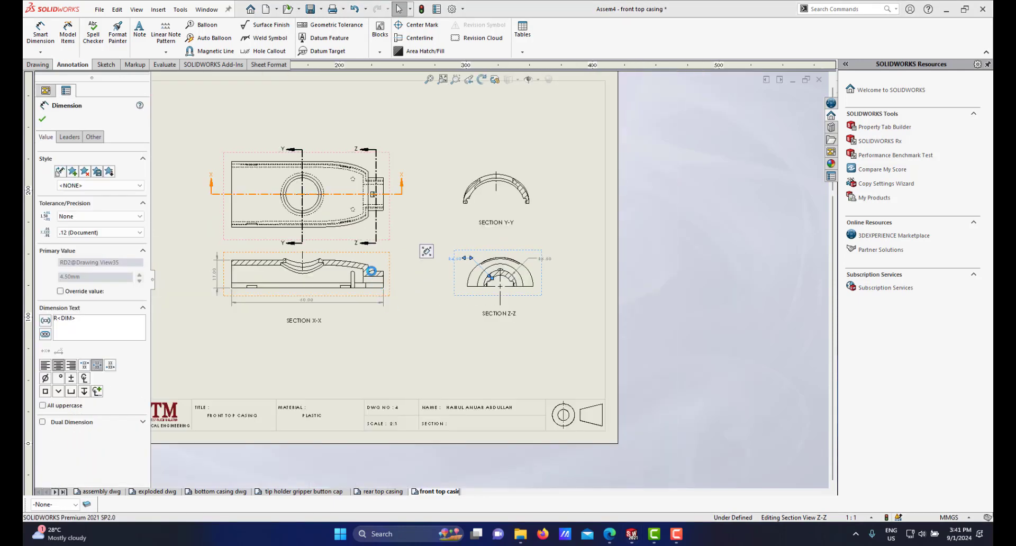
{"action": "scroll", "coordinate": [372, 266], "scroll_direction": "up", "scroll_amount": 1}
{"action": "scroll", "coordinate": [372, 266], "scroll_direction": "down", "scroll_amount": 4}
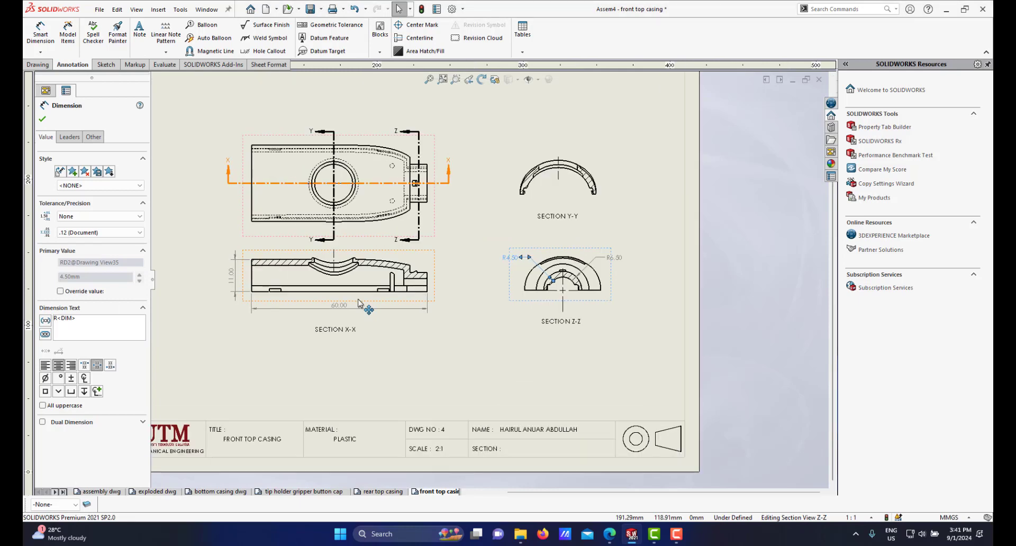
{"action": "scroll", "coordinate": [345, 297], "scroll_direction": "down", "scroll_amount": 1}
{"action": "scroll", "coordinate": [255, 279], "scroll_direction": "up", "scroll_amount": 2}
{"action": "scroll", "coordinate": [356, 272], "scroll_direction": "down", "scroll_amount": 4}
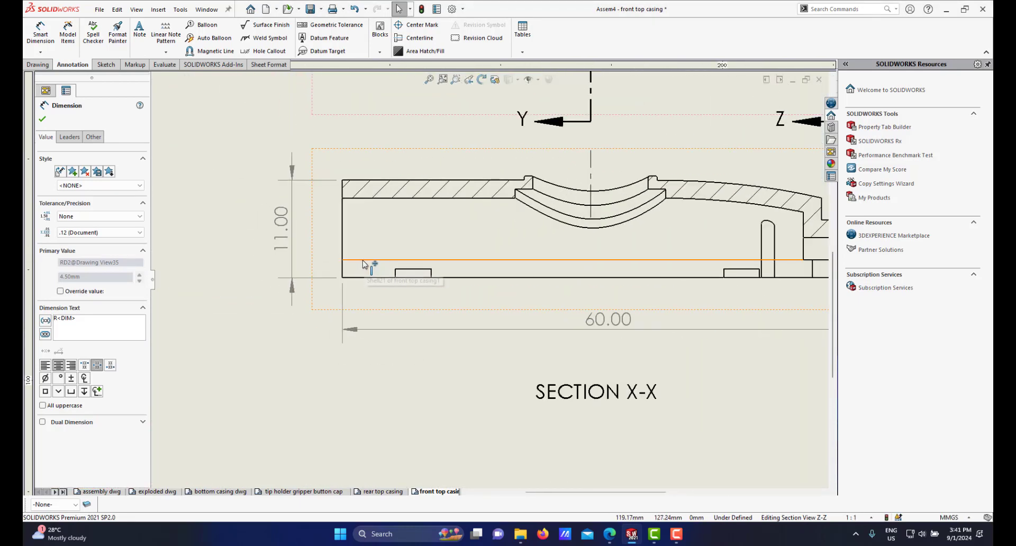
{"action": "left_click", "coordinate": [356, 260]}
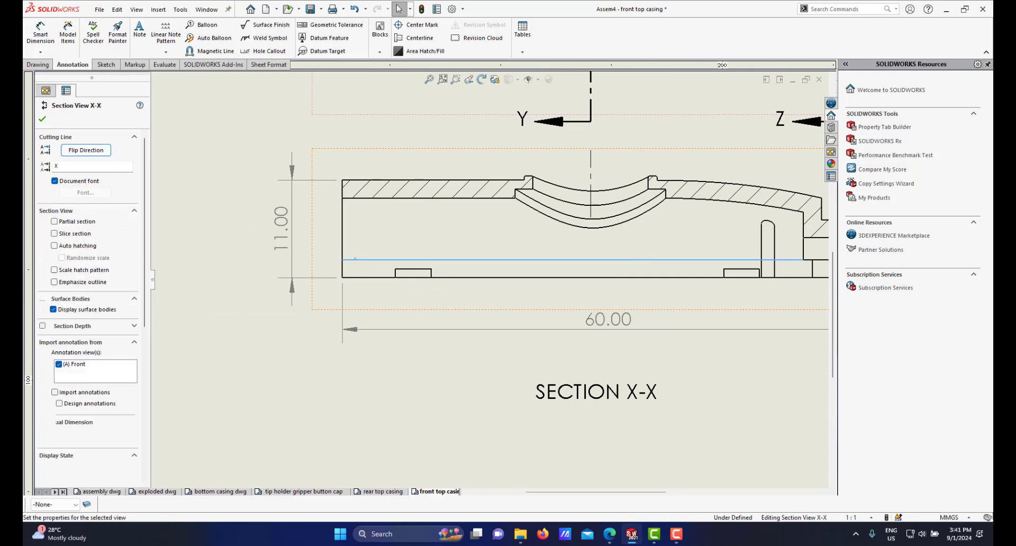
{"action": "left_click", "coordinate": [363, 282]}
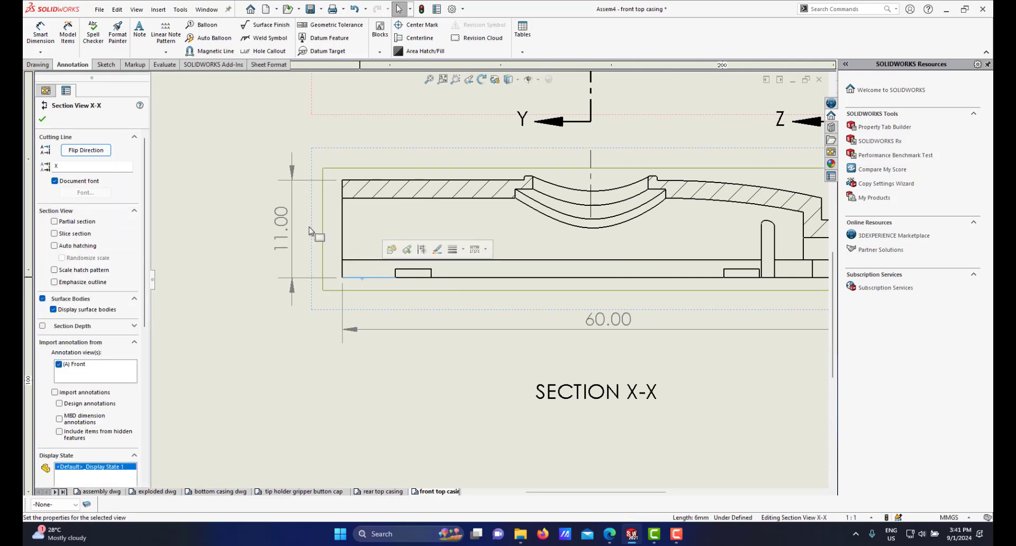
{"action": "key", "text": "Escape"}
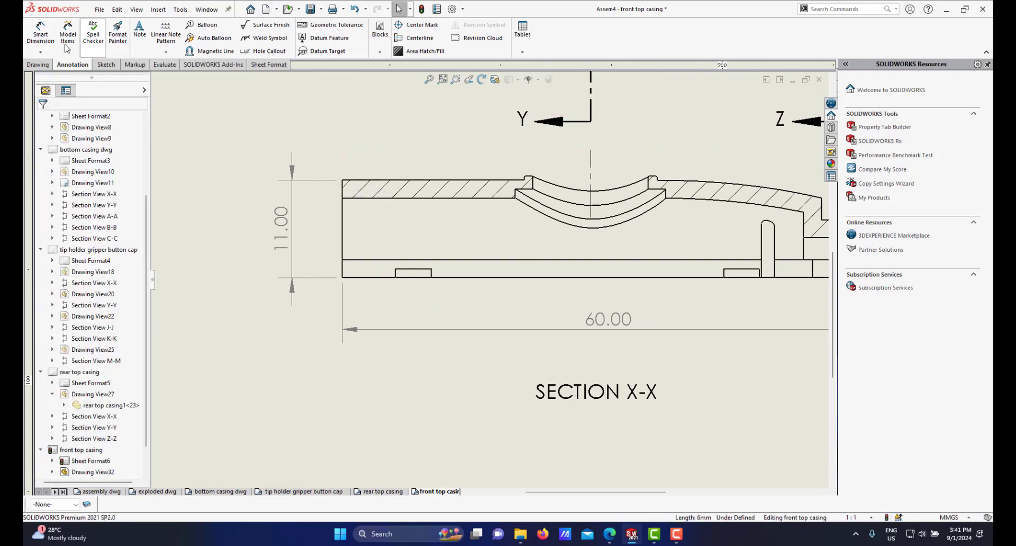
Step: Dimension the thickness of the bottom plate in the X-X section view, placing it left of the view
{"action": "left_click", "coordinate": [43, 36]}
{"action": "left_click", "coordinate": [360, 260]}
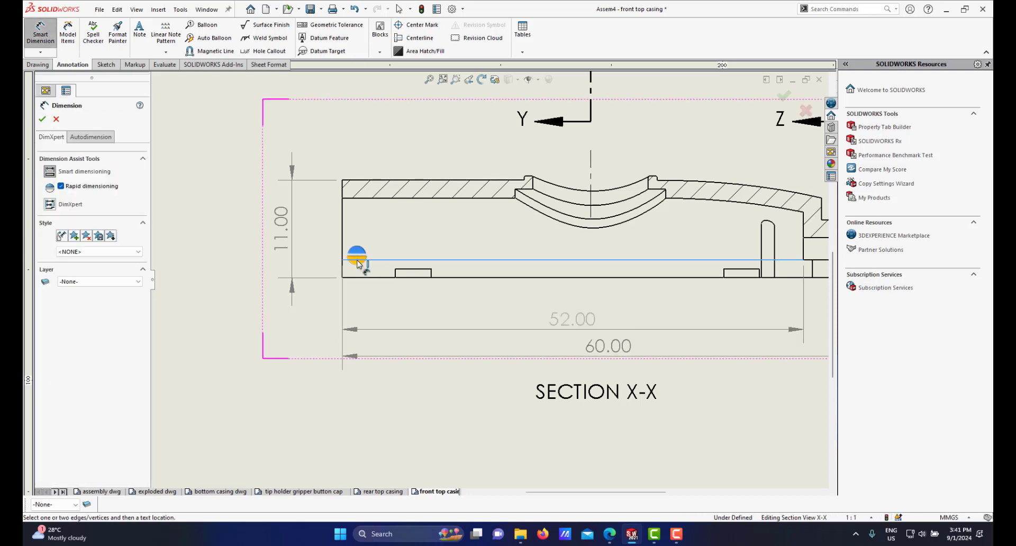
{"action": "left_click", "coordinate": [361, 278]}
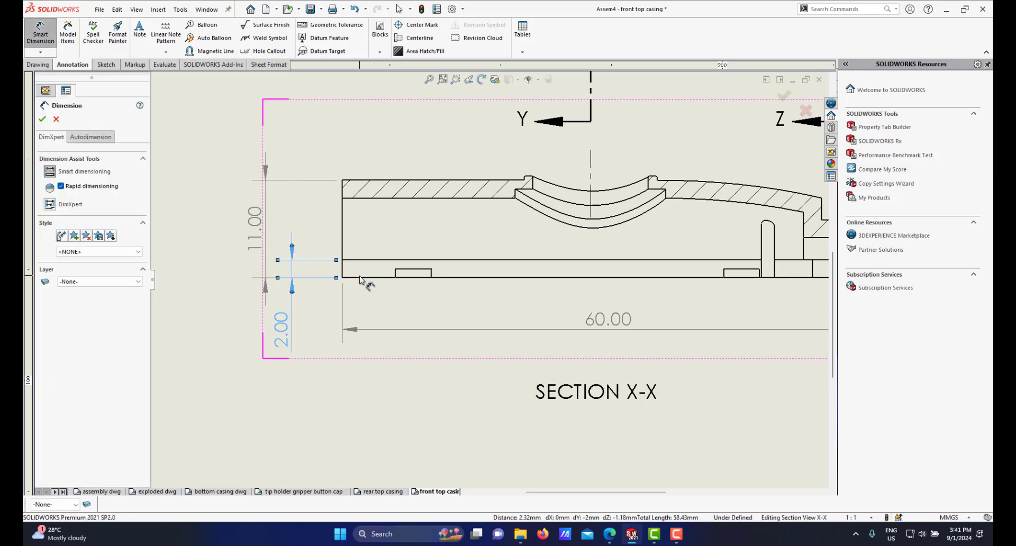
{"action": "left_click", "coordinate": [284, 325]}
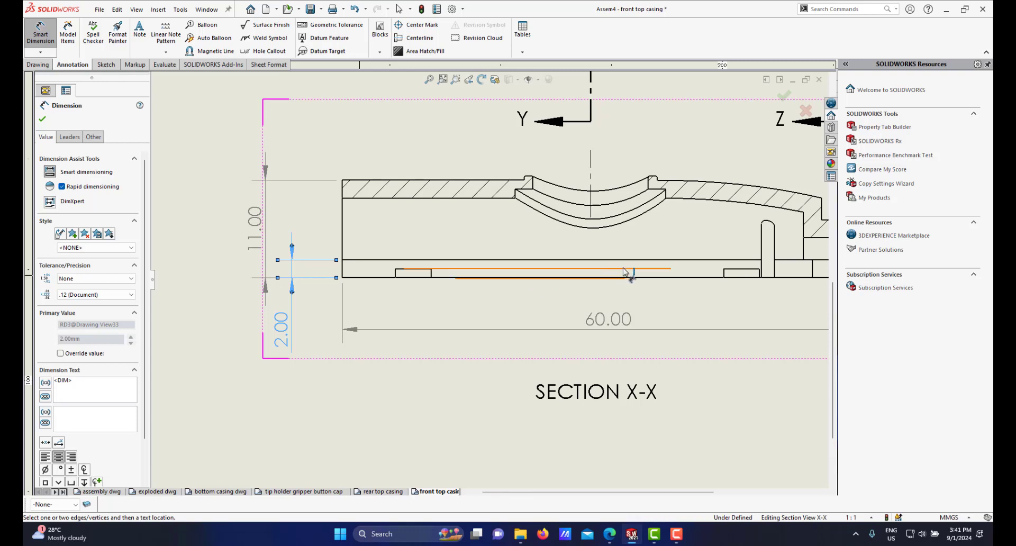
Step: Dimension the horizontal distance from the X-X view's left end to the small bottom slot, placing it below
{"action": "scroll", "coordinate": [638, 276], "scroll_direction": "up", "scroll_amount": 5}
{"action": "scroll", "coordinate": [452, 275], "scroll_direction": "down", "scroll_amount": 6}
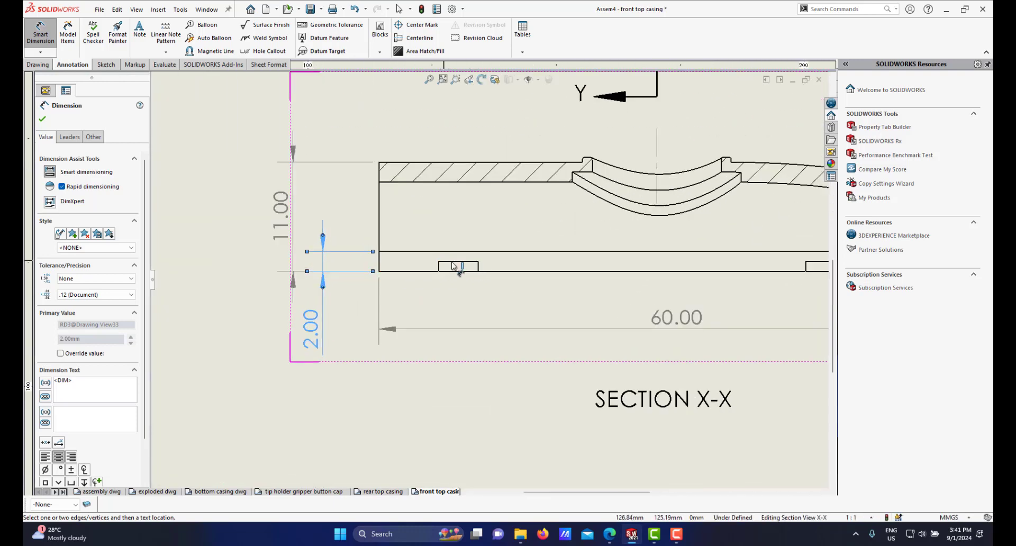
{"action": "scroll", "coordinate": [461, 269], "scroll_direction": "down", "scroll_amount": 1}
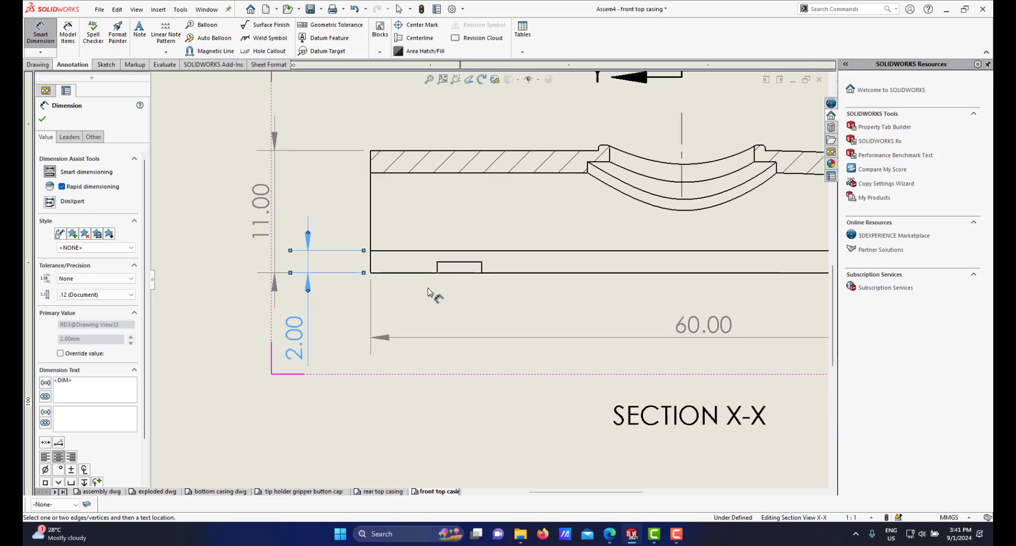
{"action": "left_click", "coordinate": [438, 270]}
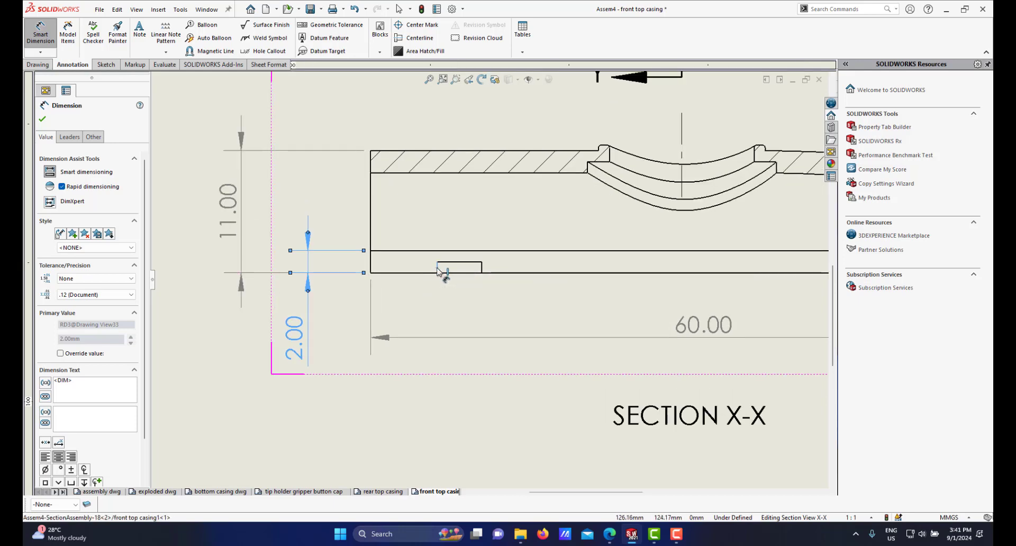
{"action": "left_click", "coordinate": [371, 266]}
{"action": "left_click", "coordinate": [373, 267]}
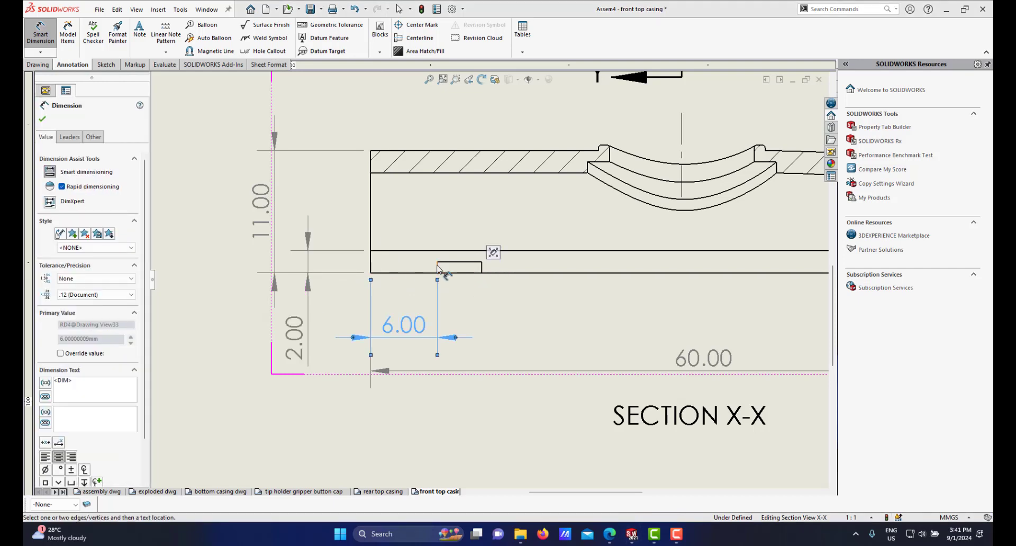
Step: Dimension the width of the small bottom slot in the X-X section view
{"action": "left_click", "coordinate": [438, 266]}
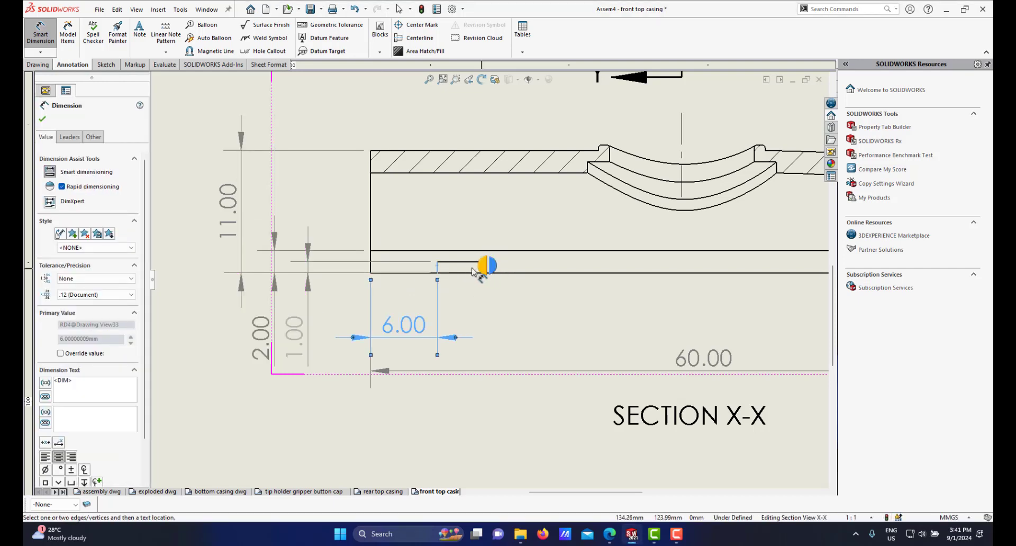
{"action": "scroll", "coordinate": [480, 268], "scroll_direction": "down", "scroll_amount": 2}
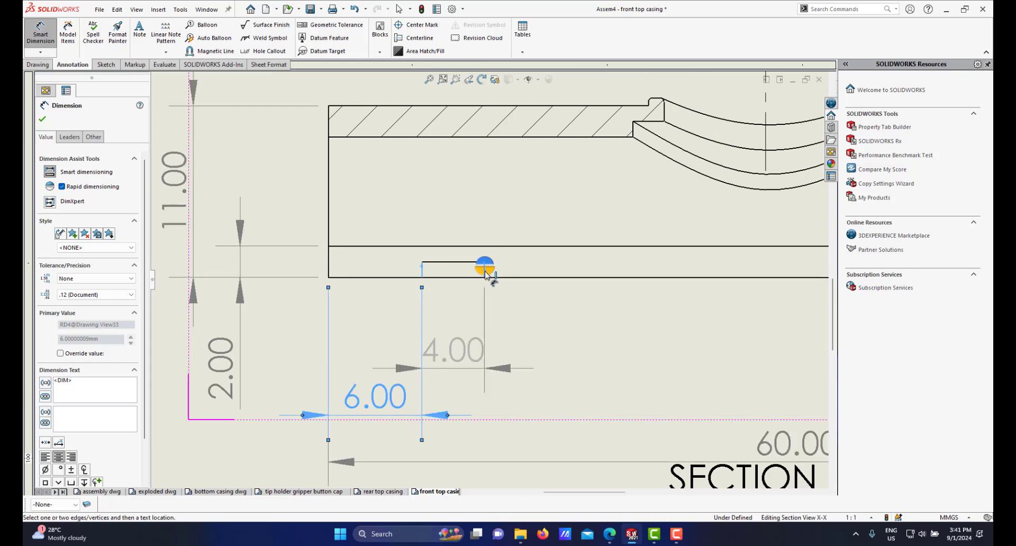
{"action": "left_click", "coordinate": [485, 271]}
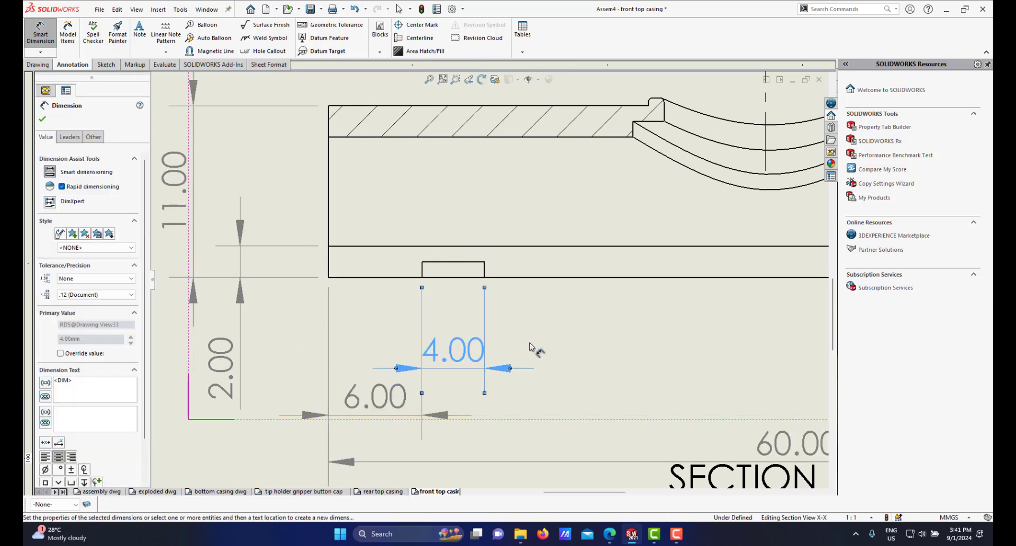
Step: Dimension the horizontal distance between the two bottom slots in the X-X section view, placing it below the view
{"action": "scroll", "coordinate": [529, 347], "scroll_direction": "up", "scroll_amount": 3}
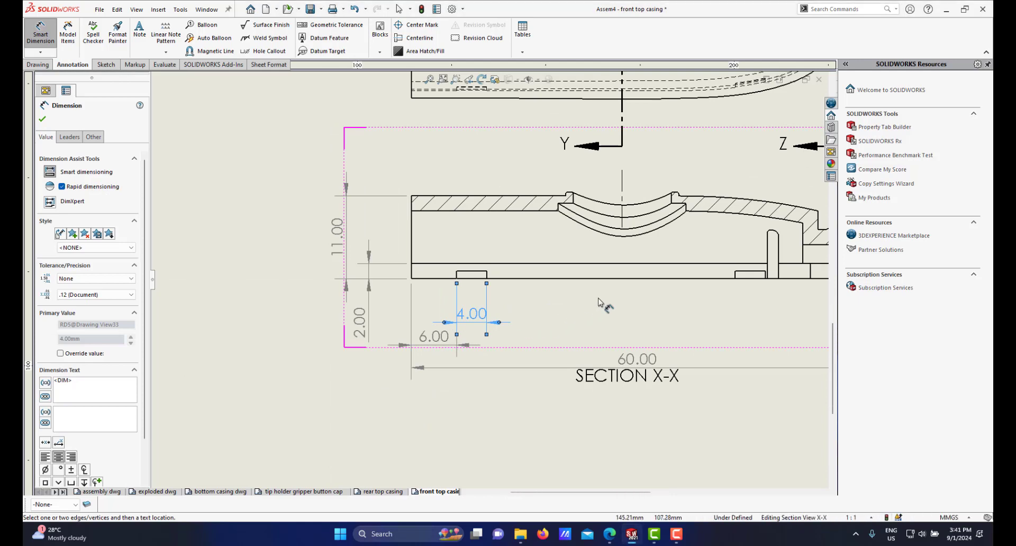
{"action": "scroll", "coordinate": [635, 301], "scroll_direction": "up", "scroll_amount": 2}
{"action": "scroll", "coordinate": [652, 272], "scroll_direction": "down", "scroll_amount": 3}
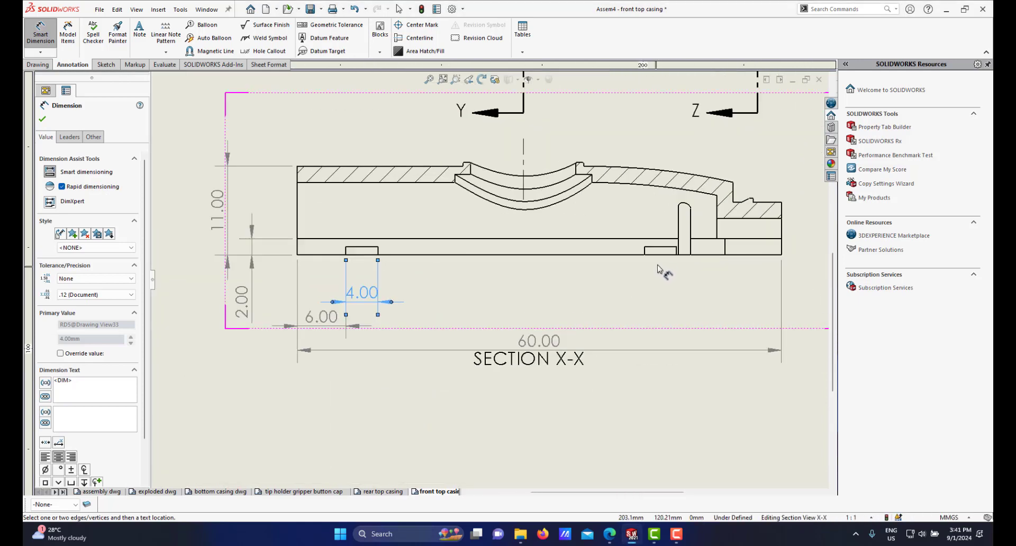
{"action": "scroll", "coordinate": [497, 270], "scroll_direction": "down", "scroll_amount": 1}
{"action": "left_click", "coordinate": [313, 246]}
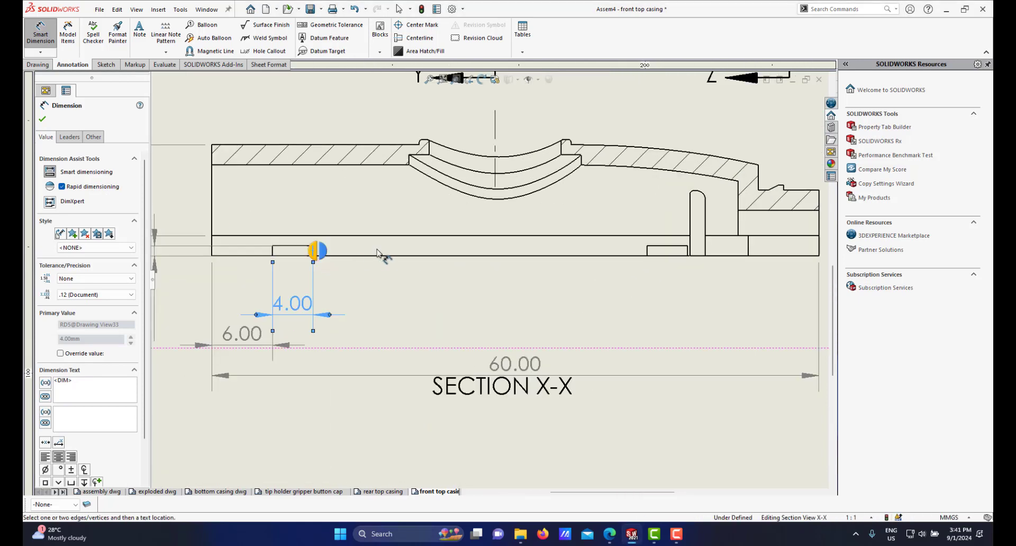
{"action": "left_click", "coordinate": [648, 248]}
{"action": "left_click", "coordinate": [555, 291]}
Step: Zoom around the X-X section view to review its dimensions
{"action": "scroll", "coordinate": [535, 291], "scroll_direction": "up", "scroll_amount": 2}
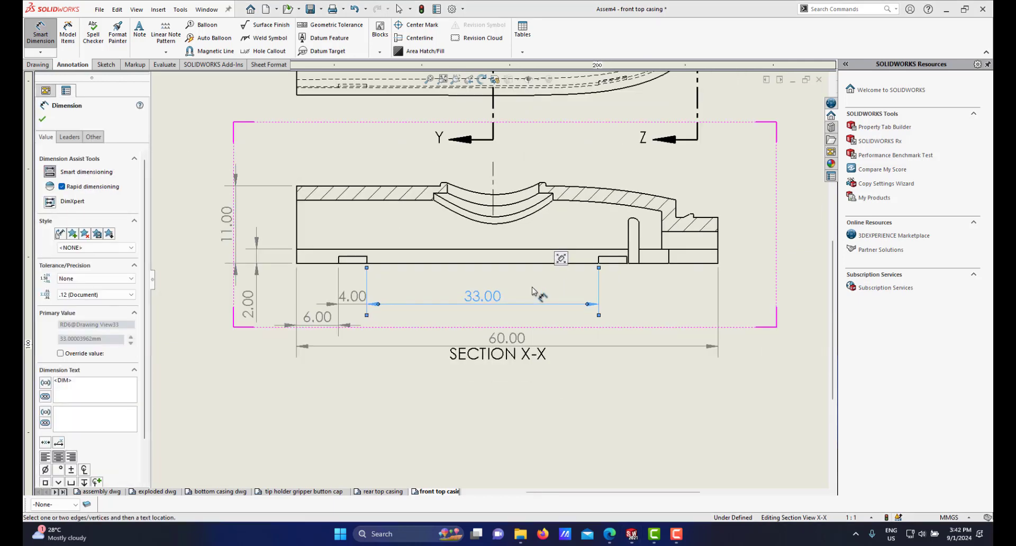
{"action": "scroll", "coordinate": [382, 299], "scroll_direction": "down", "scroll_amount": 1}
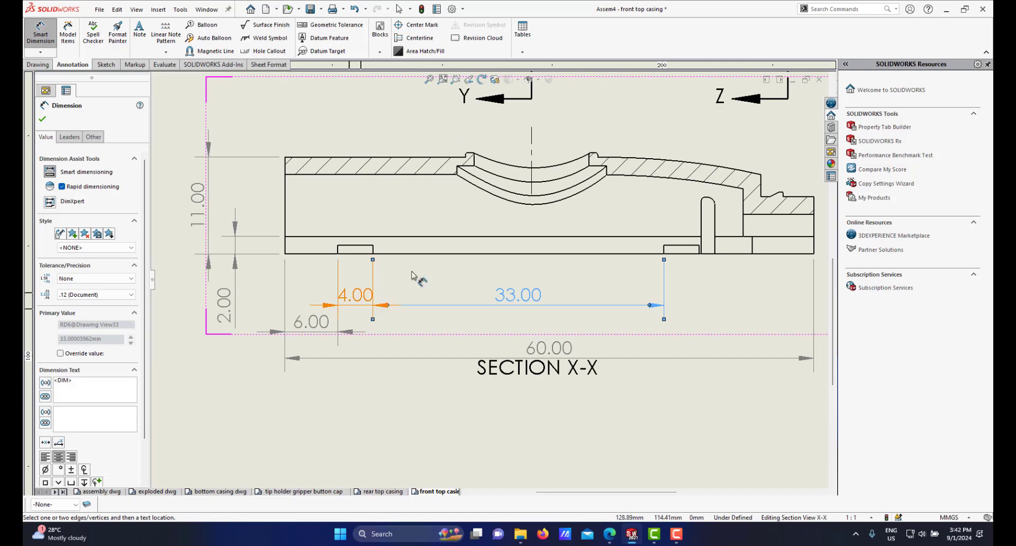
{"action": "scroll", "coordinate": [413, 286], "scroll_direction": "up", "scroll_amount": 2}
{"action": "scroll", "coordinate": [608, 286], "scroll_direction": "down", "scroll_amount": 2}
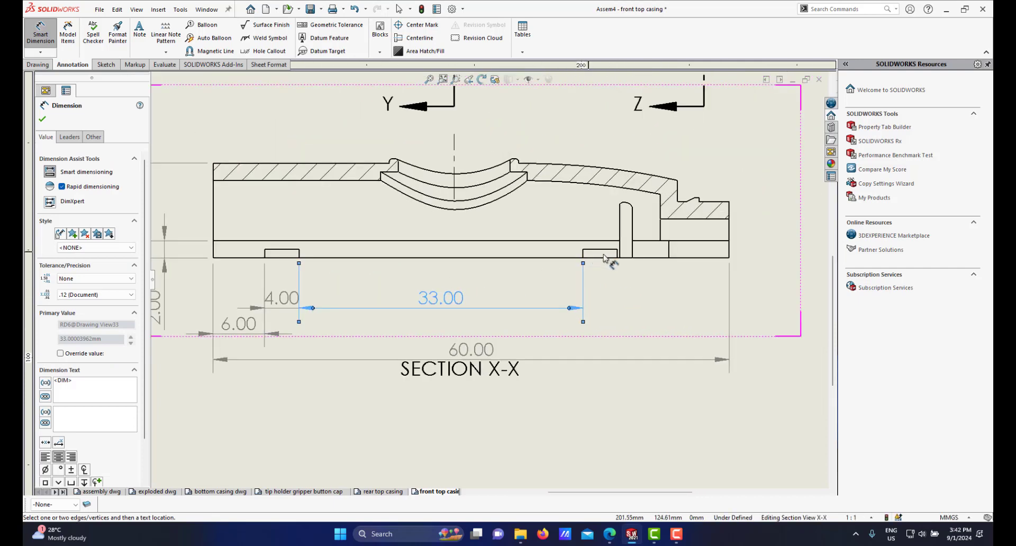
{"action": "scroll", "coordinate": [492, 271], "scroll_direction": "up", "scroll_amount": 2}
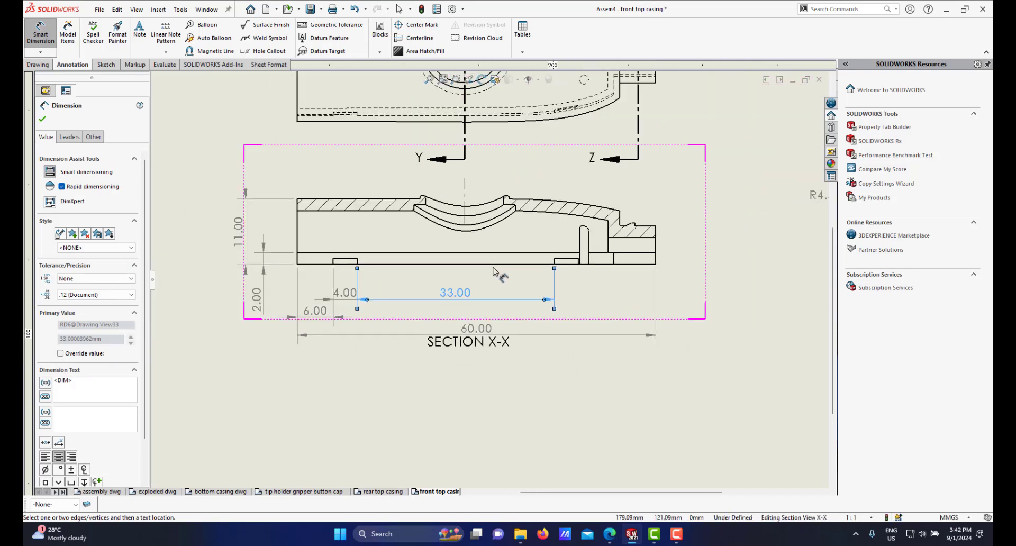
{"action": "scroll", "coordinate": [495, 270], "scroll_direction": "up", "scroll_amount": 2}
{"action": "scroll", "coordinate": [526, 260], "scroll_direction": "up", "scroll_amount": 1}
{"action": "scroll", "coordinate": [532, 260], "scroll_direction": "down", "scroll_amount": 1}
{"action": "scroll", "coordinate": [537, 258], "scroll_direction": "up", "scroll_amount": 1}
{"action": "scroll", "coordinate": [543, 256], "scroll_direction": "down", "scroll_amount": 1}
{"action": "scroll", "coordinate": [542, 255], "scroll_direction": "down", "scroll_amount": 2}
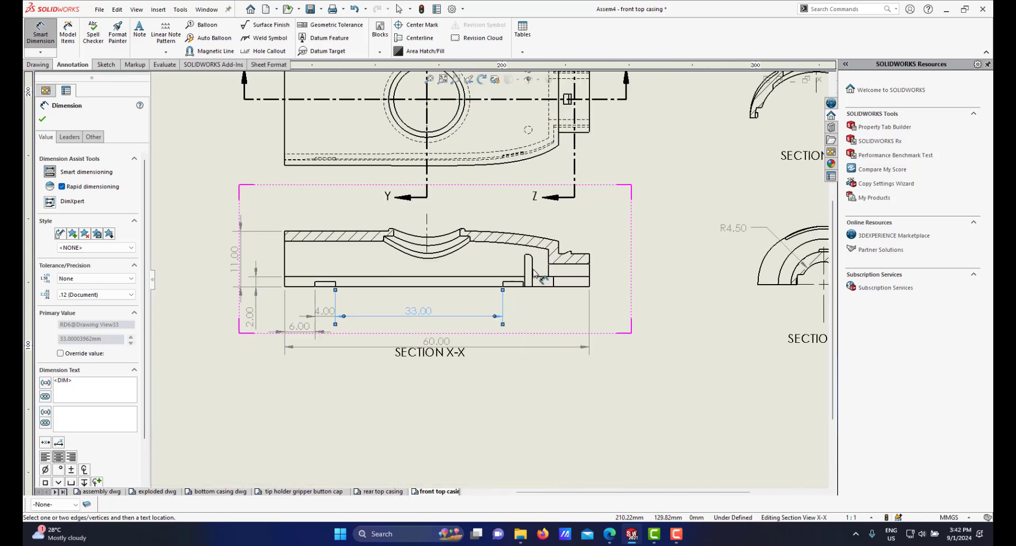
{"action": "scroll", "coordinate": [522, 266], "scroll_direction": "up", "scroll_amount": 2}
{"action": "scroll", "coordinate": [529, 265], "scroll_direction": "down", "scroll_amount": 3}
Step: Switch to the front top casing part model and inspect the underside pins and slots, then return to the drawing
{"action": "mouse_move", "coordinate": [633, 537]}
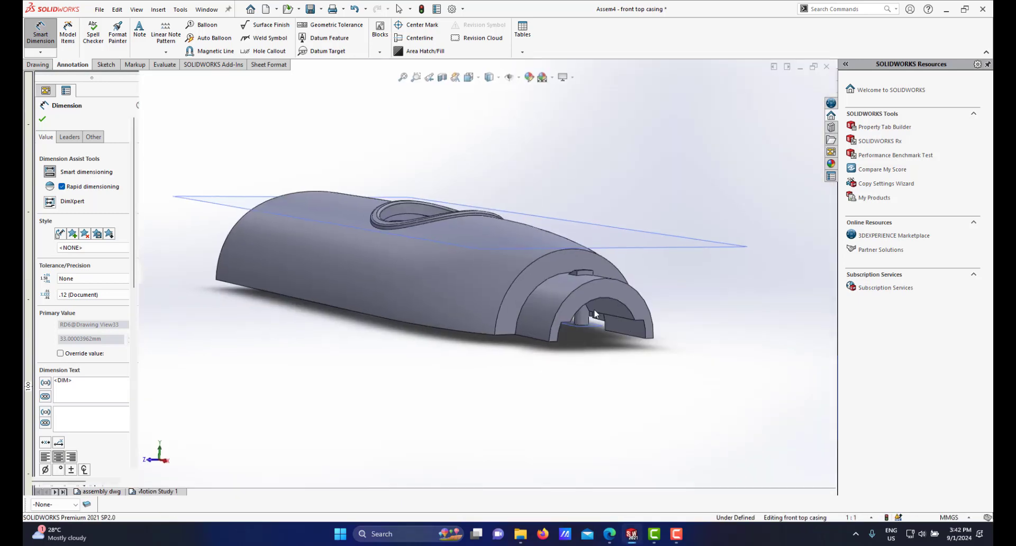
{"action": "middle_click_drag", "start_coordinate": [590, 278], "coordinate": [589, 261]}
{"action": "scroll", "coordinate": [589, 261], "scroll_direction": "down", "scroll_amount": 2}
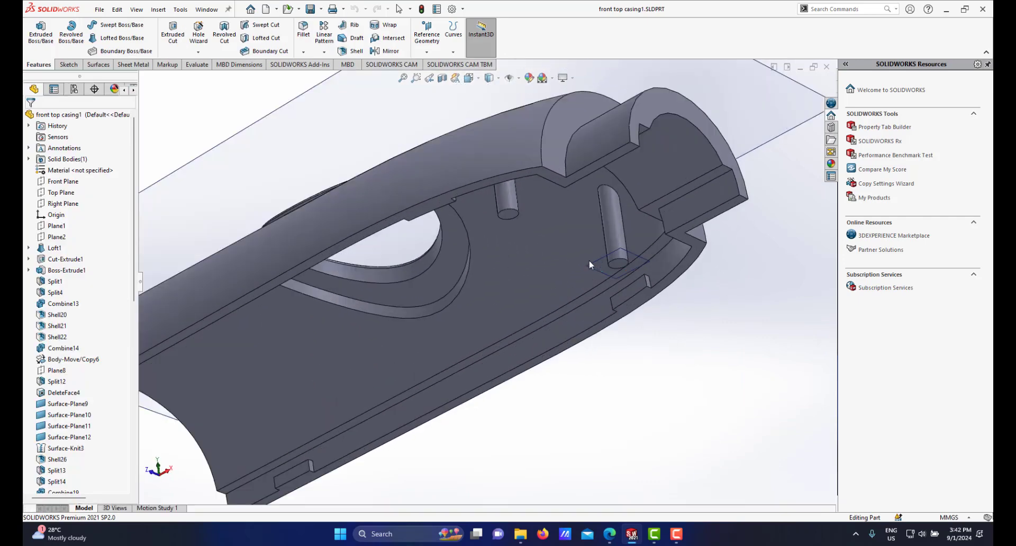
{"action": "left_click", "coordinate": [617, 265]}
{"action": "middle_click_drag", "start_coordinate": [617, 249], "coordinate": [614, 218]}
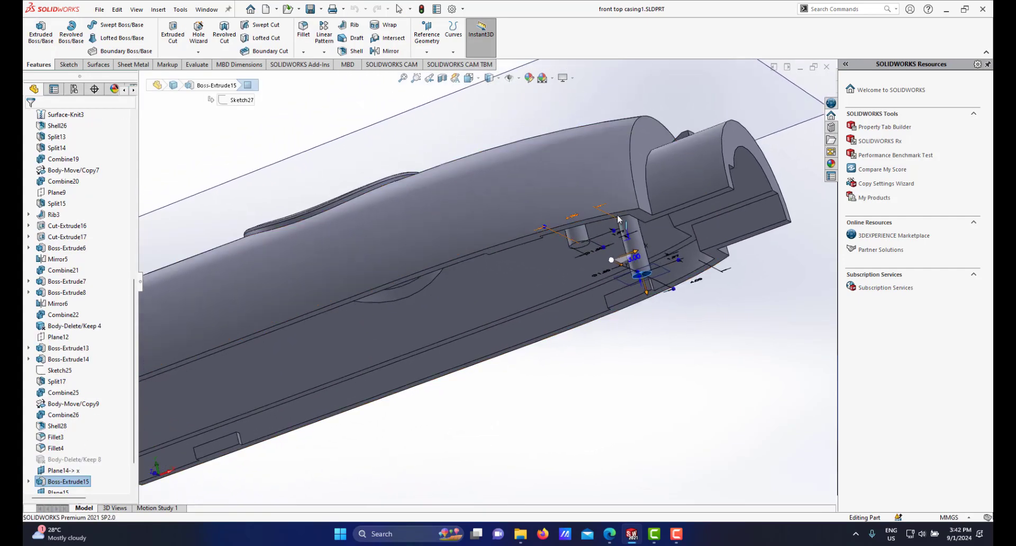
{"action": "left_click", "coordinate": [560, 228]}
{"action": "middle_click_drag", "start_coordinate": [562, 238], "coordinate": [567, 281]}
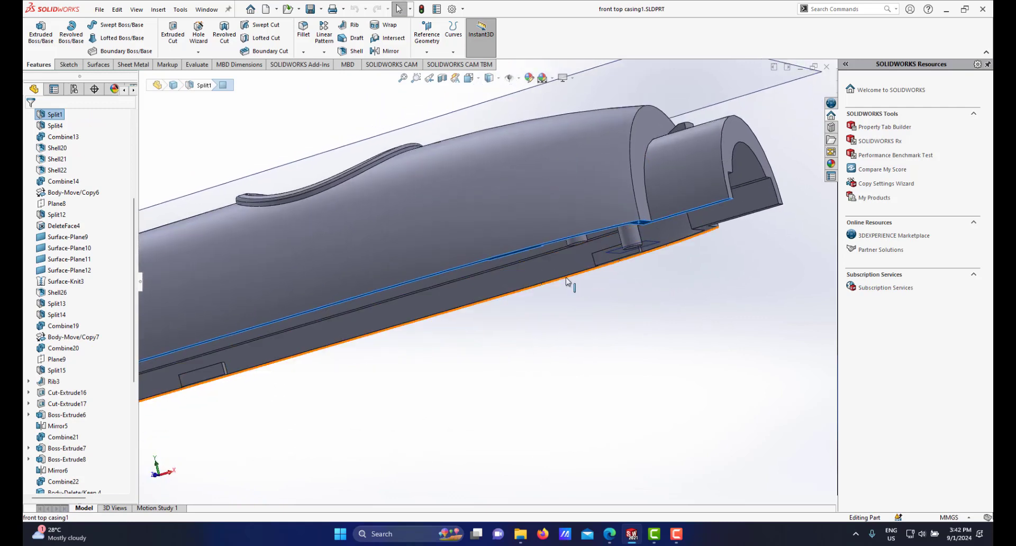
{"action": "scroll", "coordinate": [567, 282], "scroll_direction": "up", "scroll_amount": 2}
{"action": "mouse_move", "coordinate": [630, 536]}
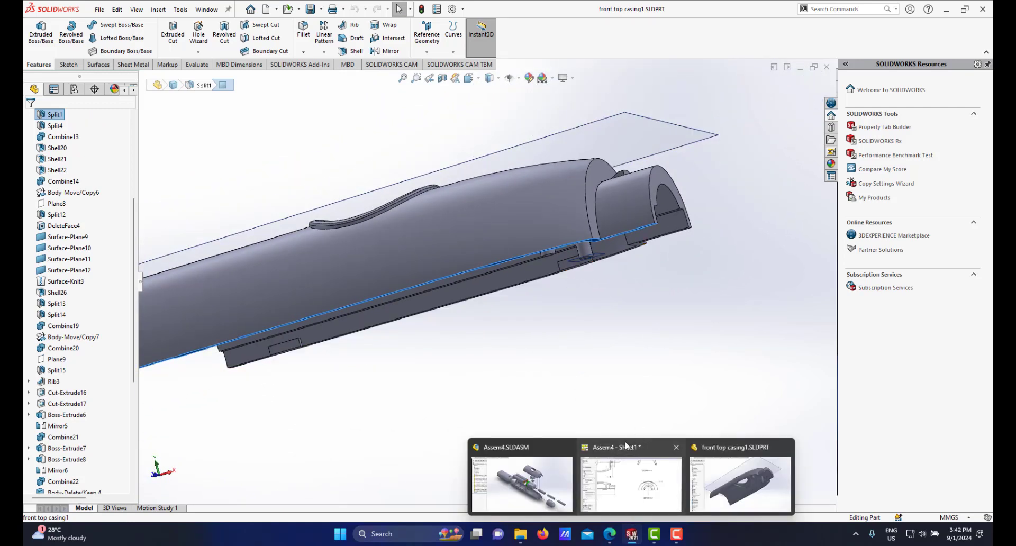
{"action": "left_click", "coordinate": [623, 447]}
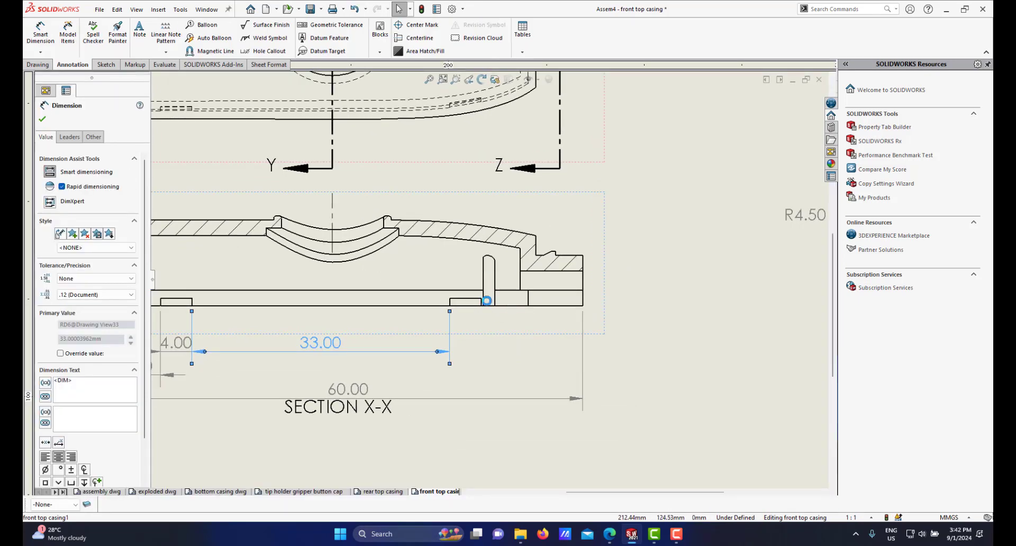
Step: Dimension the diameter of the small hole near the top view's upper right end and move its label closer to the view
{"action": "scroll", "coordinate": [466, 301], "scroll_direction": "up", "scroll_amount": 2}
{"action": "scroll", "coordinate": [465, 303], "scroll_direction": "up", "scroll_amount": 2}
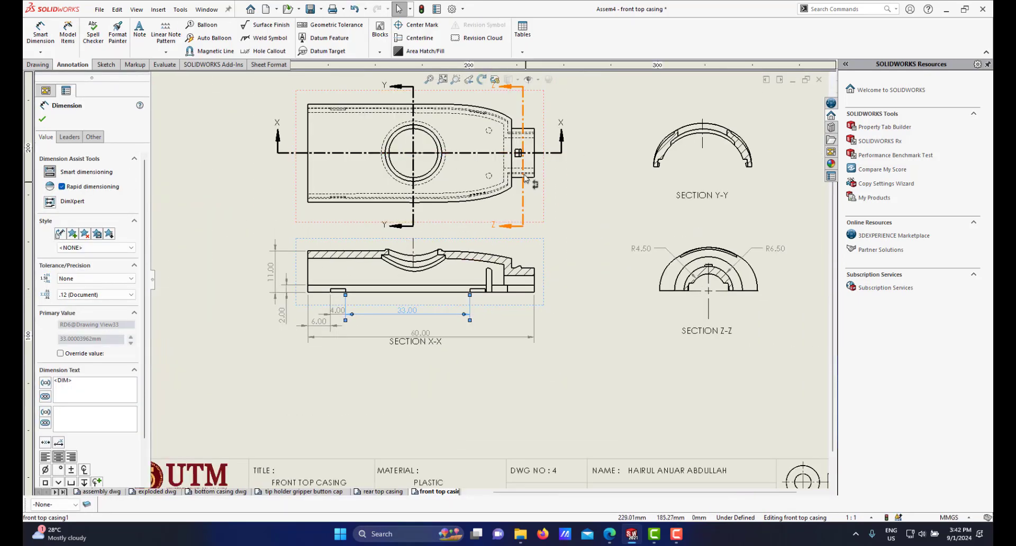
{"action": "scroll", "coordinate": [503, 140], "scroll_direction": "down", "scroll_amount": 3}
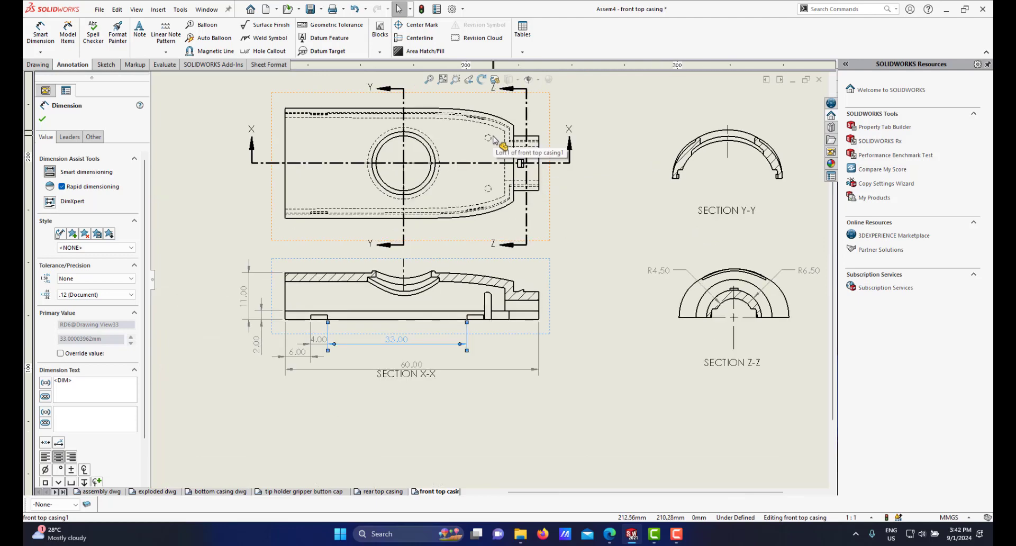
{"action": "scroll", "coordinate": [507, 190], "scroll_direction": "down", "scroll_amount": 2}
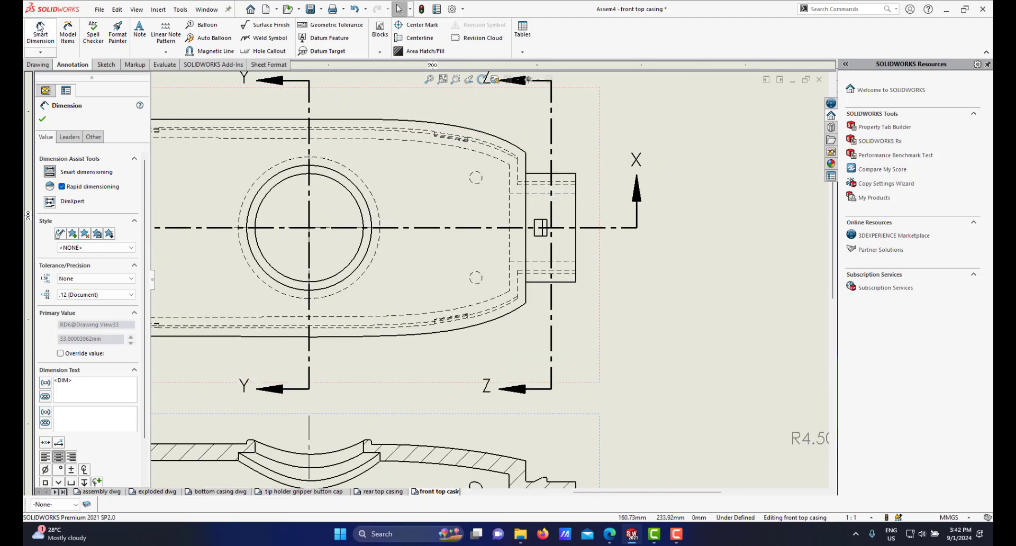
{"action": "left_click", "coordinate": [479, 178]}
{"action": "scroll", "coordinate": [481, 193], "scroll_direction": "up", "scroll_amount": 5}
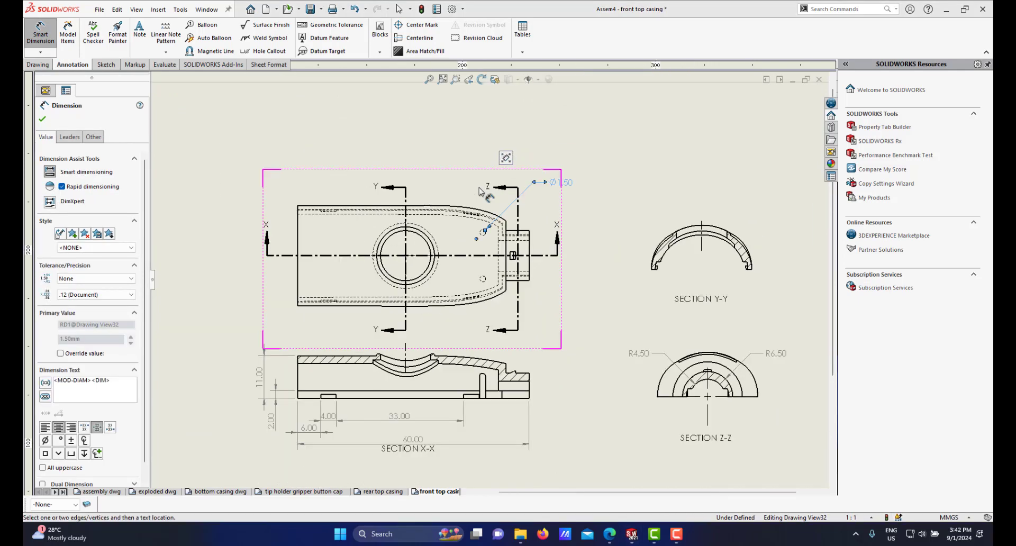
{"action": "scroll", "coordinate": [579, 208], "scroll_direction": "down", "scroll_amount": 2}
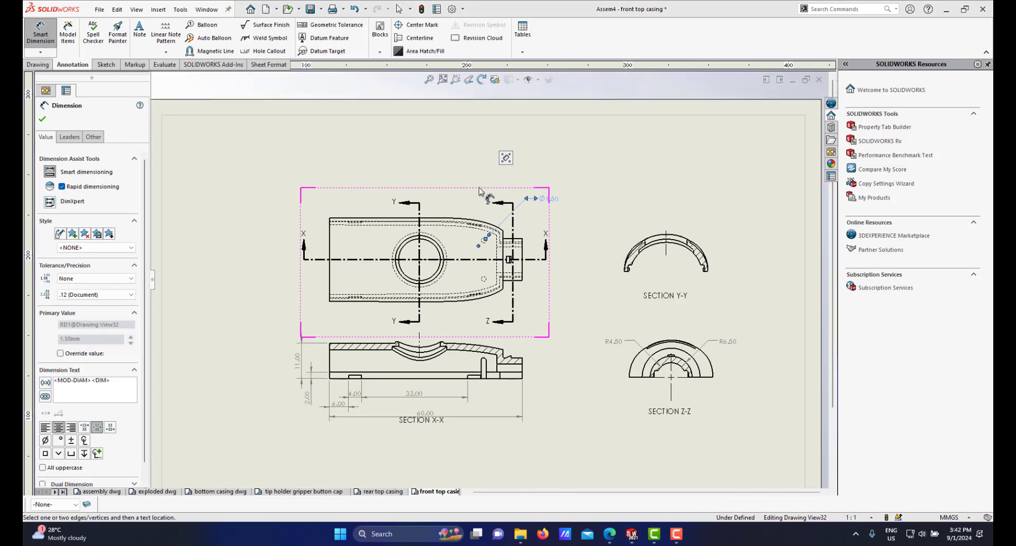
{"action": "right_click", "coordinate": [595, 201]}
{"action": "left_click", "coordinate": [617, 243]}
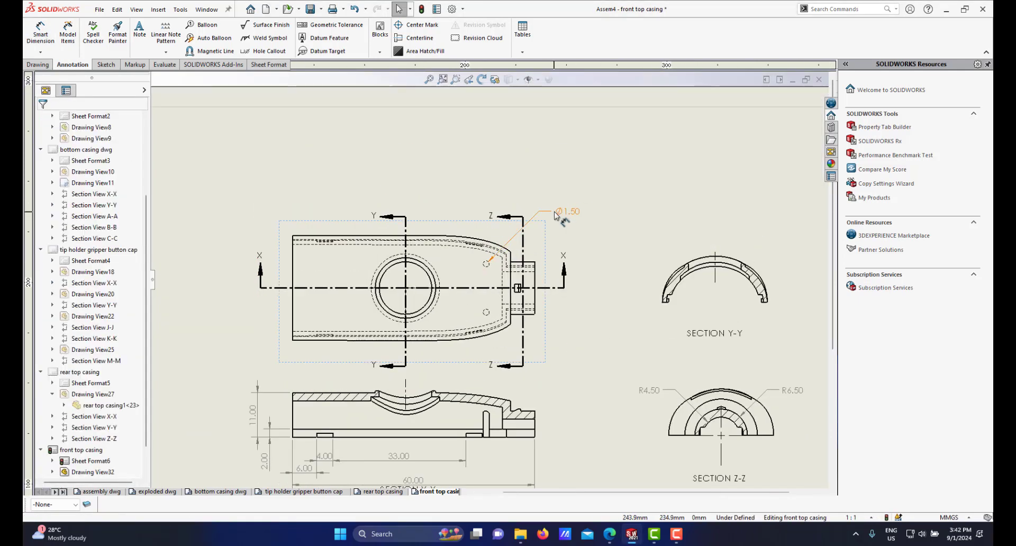
{"action": "left_click_drag", "start_coordinate": [567, 211], "coordinate": [534, 226]}
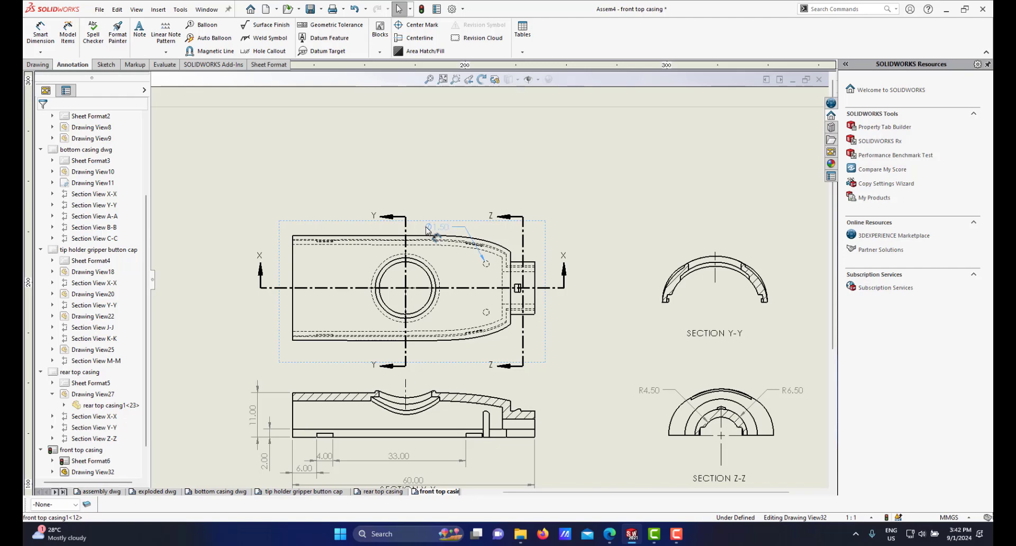
Step: Browse the rear top casing and bottom casing drawing sheets to compare their hole dimensions, then return to the front top casing sheet
{"action": "left_click", "coordinate": [608, 212]}
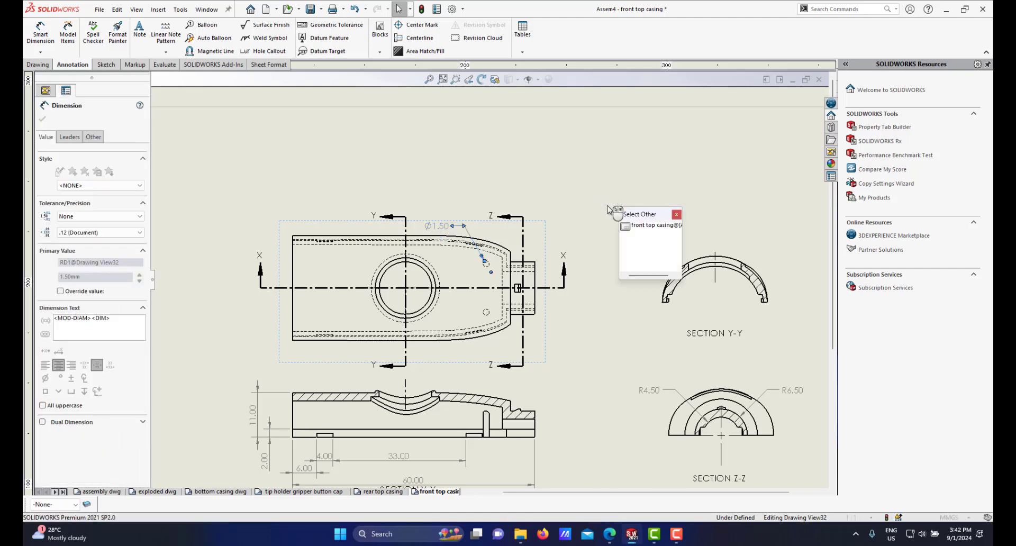
{"action": "left_click", "coordinate": [677, 214]}
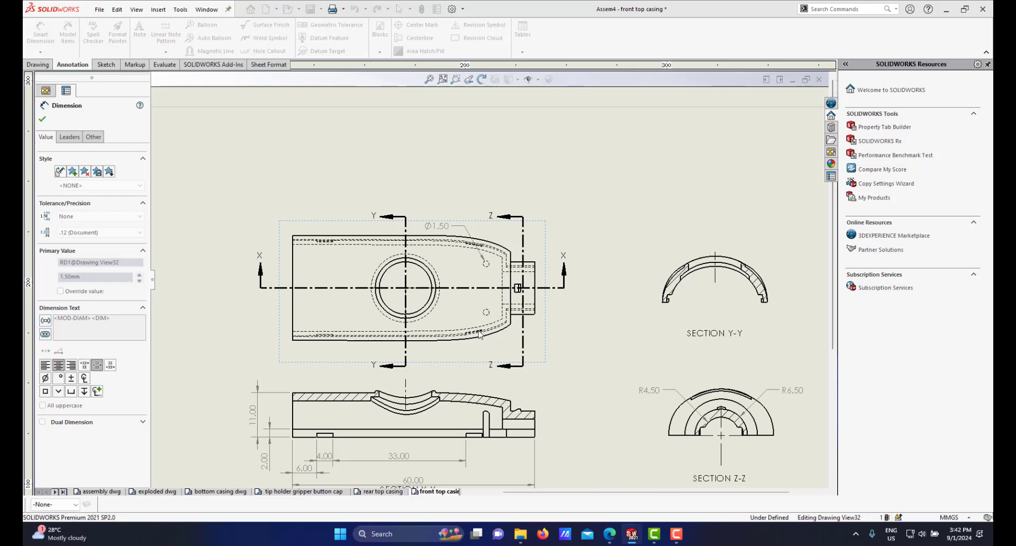
{"action": "key", "text": "f"}
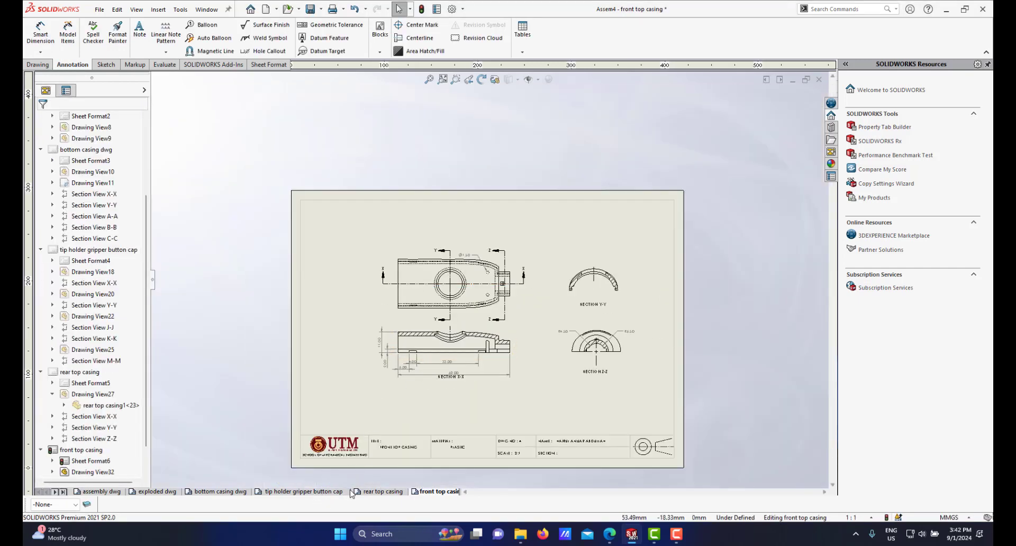
{"action": "left_click", "coordinate": [383, 492]}
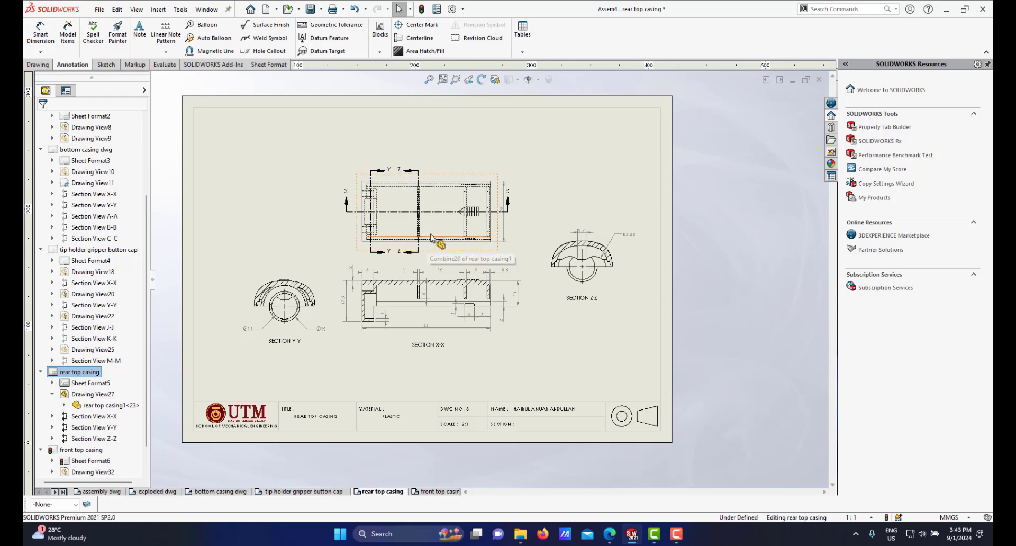
{"action": "scroll", "coordinate": [431, 238], "scroll_direction": "down", "scroll_amount": 1}
{"action": "scroll", "coordinate": [432, 238], "scroll_direction": "up", "scroll_amount": 2}
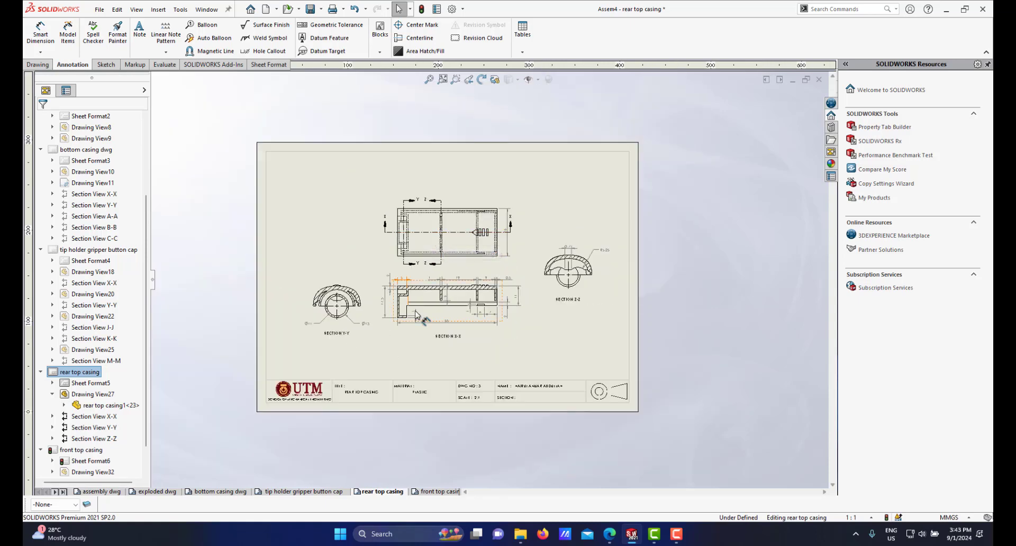
{"action": "left_click", "coordinate": [212, 492]}
{"action": "scroll", "coordinate": [492, 224], "scroll_direction": "down", "scroll_amount": 3}
{"action": "scroll", "coordinate": [490, 233], "scroll_direction": "down", "scroll_amount": 1}
{"action": "scroll", "coordinate": [487, 249], "scroll_direction": "up", "scroll_amount": 1}
{"action": "scroll", "coordinate": [483, 265], "scroll_direction": "down", "scroll_amount": 3}
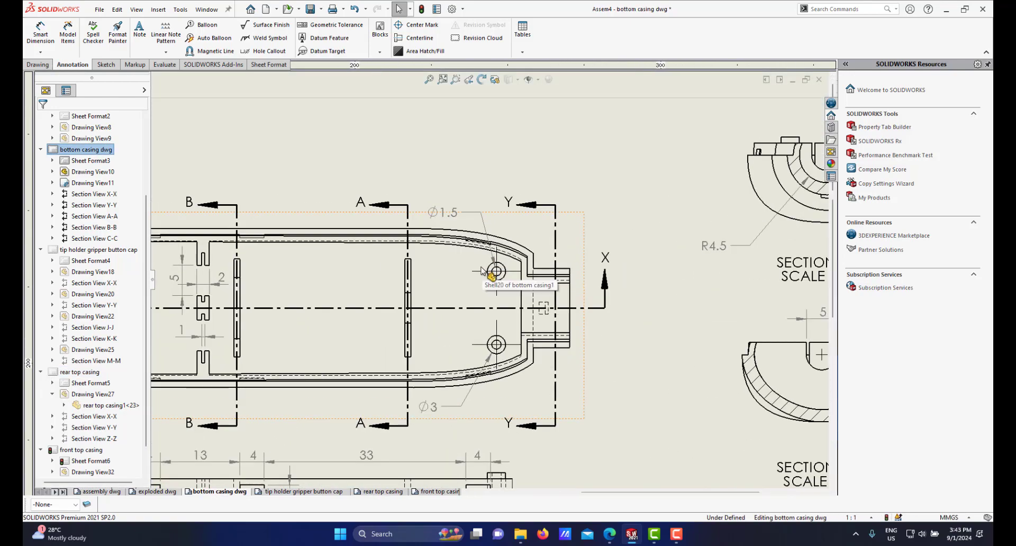
{"action": "scroll", "coordinate": [483, 273], "scroll_direction": "up", "scroll_amount": 2}
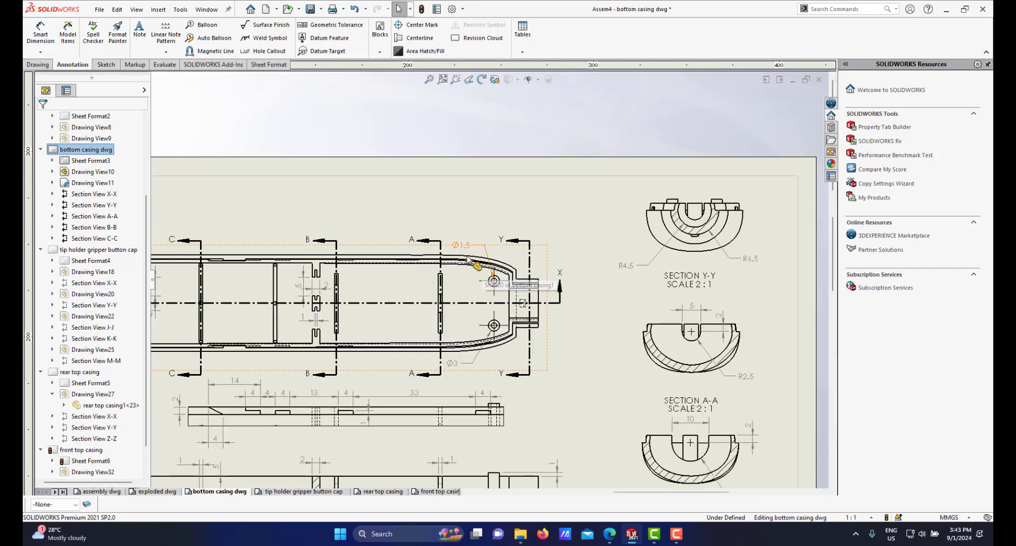
{"action": "scroll", "coordinate": [484, 272], "scroll_direction": "down", "scroll_amount": 3}
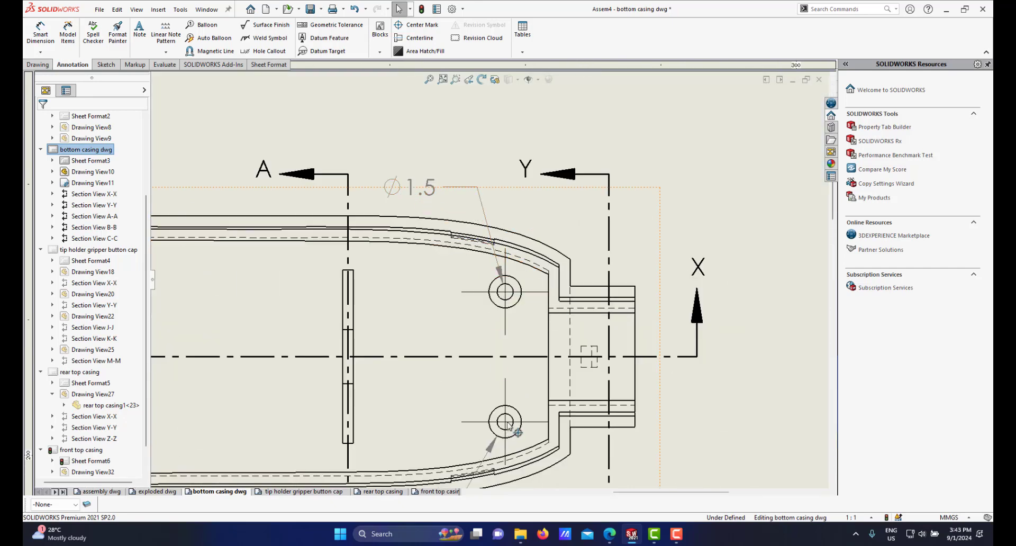
{"action": "scroll", "coordinate": [506, 428], "scroll_direction": "up", "scroll_amount": 4}
{"action": "scroll", "coordinate": [504, 394], "scroll_direction": "down", "scroll_amount": 3}
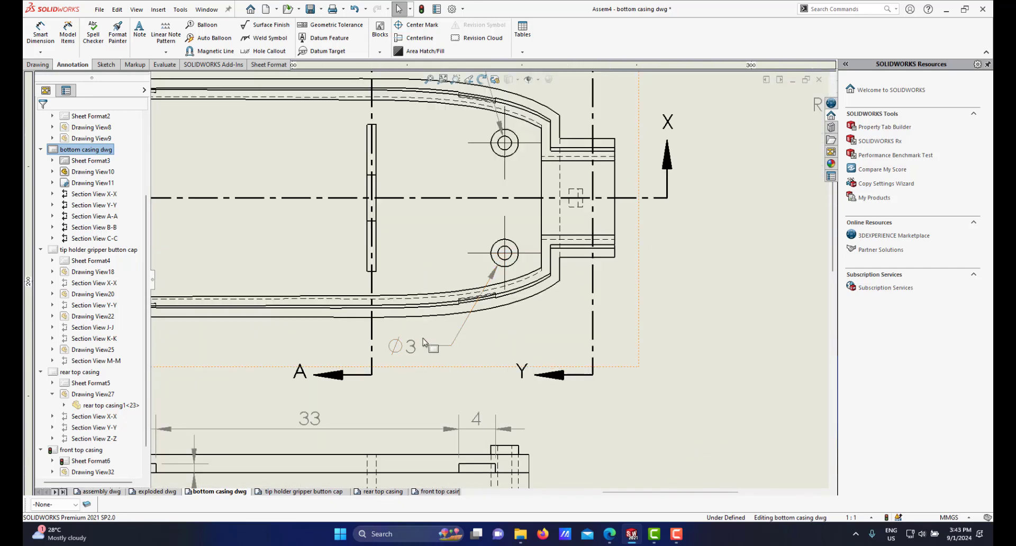
{"action": "left_click", "coordinate": [439, 492]}
{"action": "scroll", "coordinate": [477, 271], "scroll_direction": "down", "scroll_amount": 6}
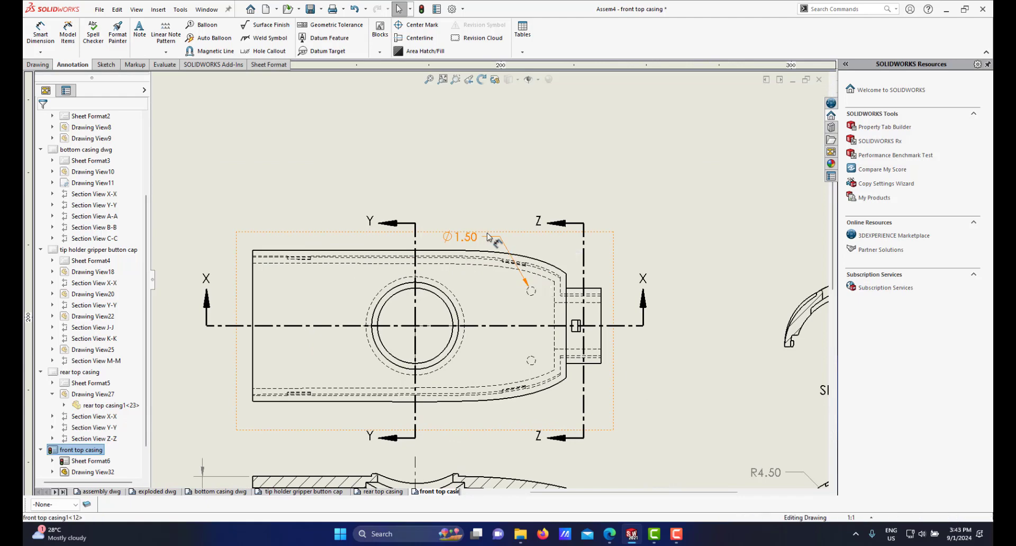
Step: Set the small hole's diameter dimension in the top view to one decimal place precision
{"action": "left_click_drag", "start_coordinate": [465, 236], "coordinate": [492, 236]}
{"action": "left_click", "coordinate": [481, 237]}
{"action": "left_click", "coordinate": [118, 233]}
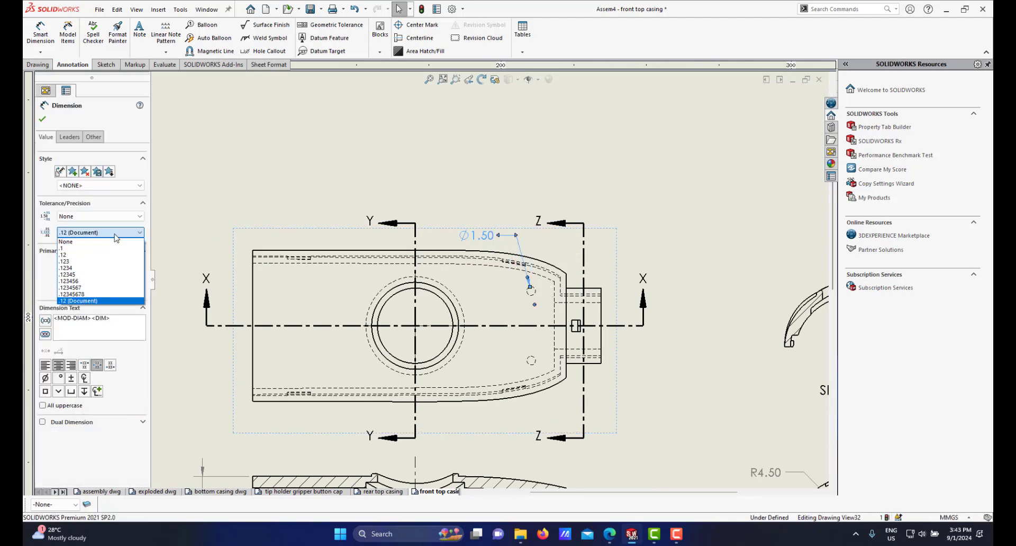
{"action": "left_click", "coordinate": [102, 249]}
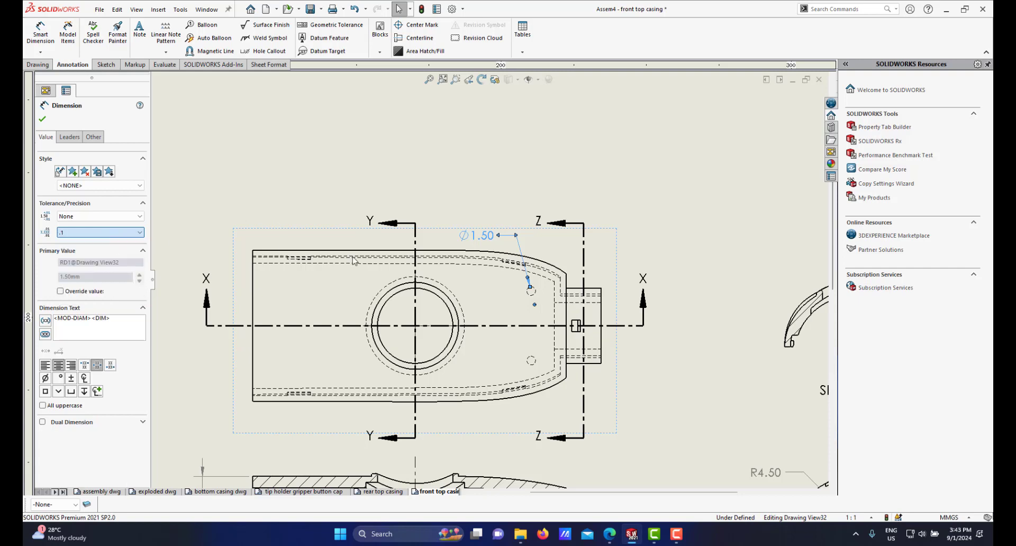
Step: Dimension the diameter of the large central circle in the top view, placing the label above its upper left
{"action": "scroll", "coordinate": [492, 318], "scroll_direction": "up", "scroll_amount": 5}
{"action": "scroll", "coordinate": [490, 382], "scroll_direction": "down", "scroll_amount": 4}
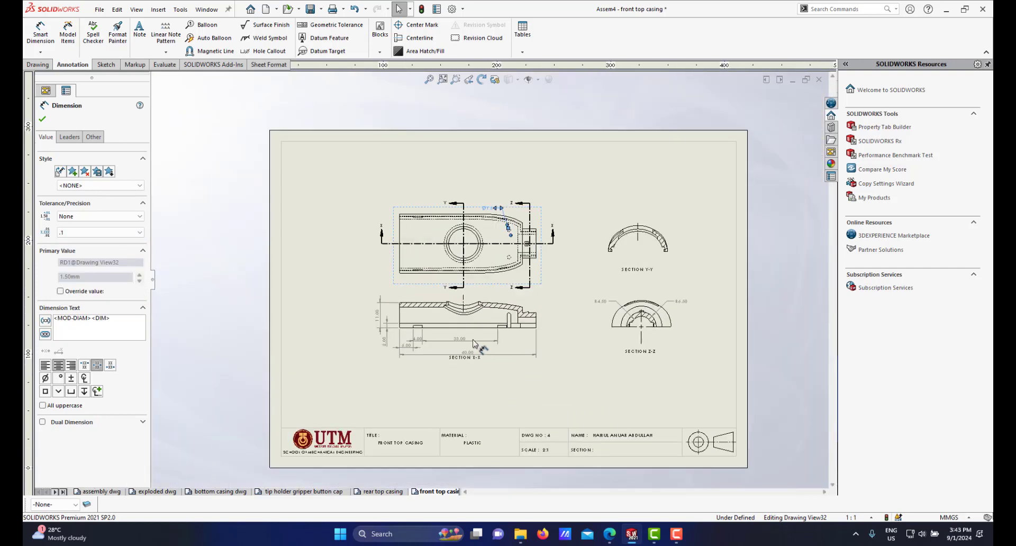
{"action": "scroll", "coordinate": [590, 266], "scroll_direction": "down", "scroll_amount": 1}
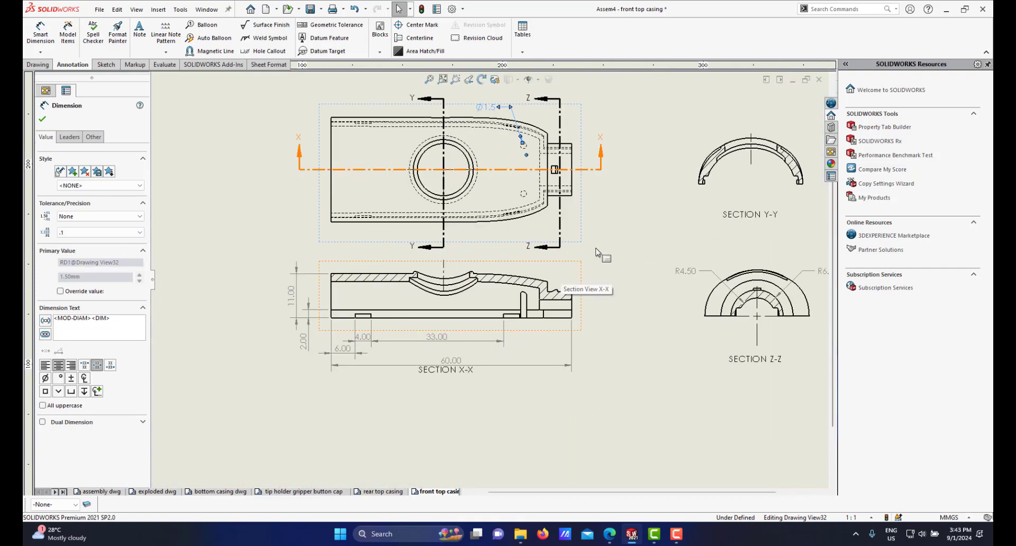
{"action": "left_click", "coordinate": [40, 38]}
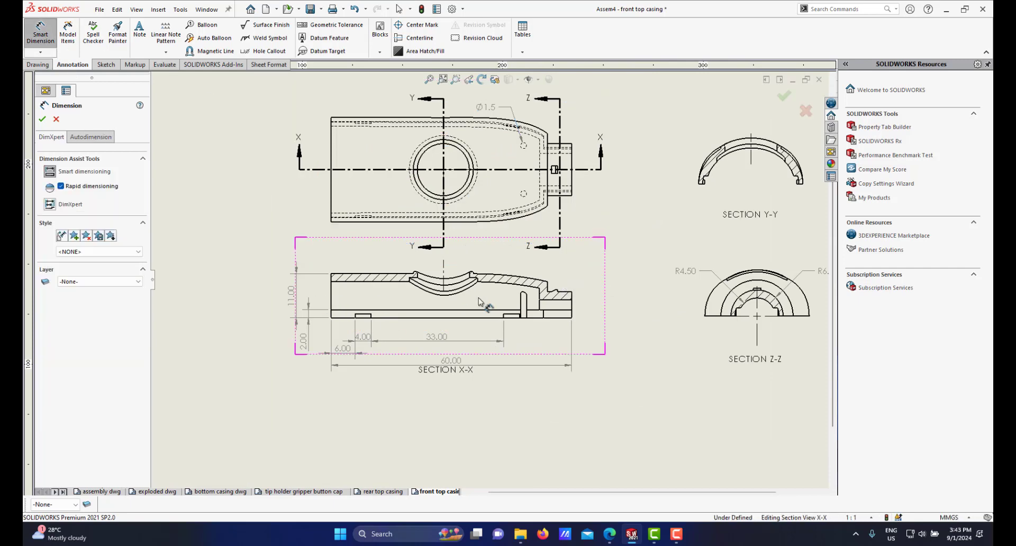
{"action": "scroll", "coordinate": [486, 295], "scroll_direction": "up", "scroll_amount": 3}
{"action": "scroll", "coordinate": [574, 228], "scroll_direction": "down", "scroll_amount": 1}
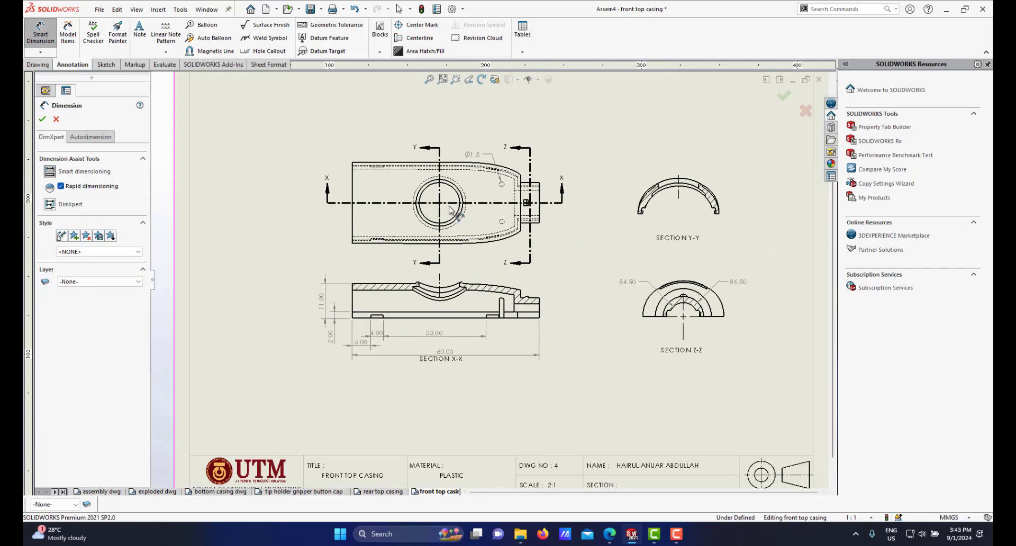
{"action": "scroll", "coordinate": [442, 210], "scroll_direction": "down", "scroll_amount": 1}
{"action": "scroll", "coordinate": [443, 215], "scroll_direction": "down", "scroll_amount": 1}
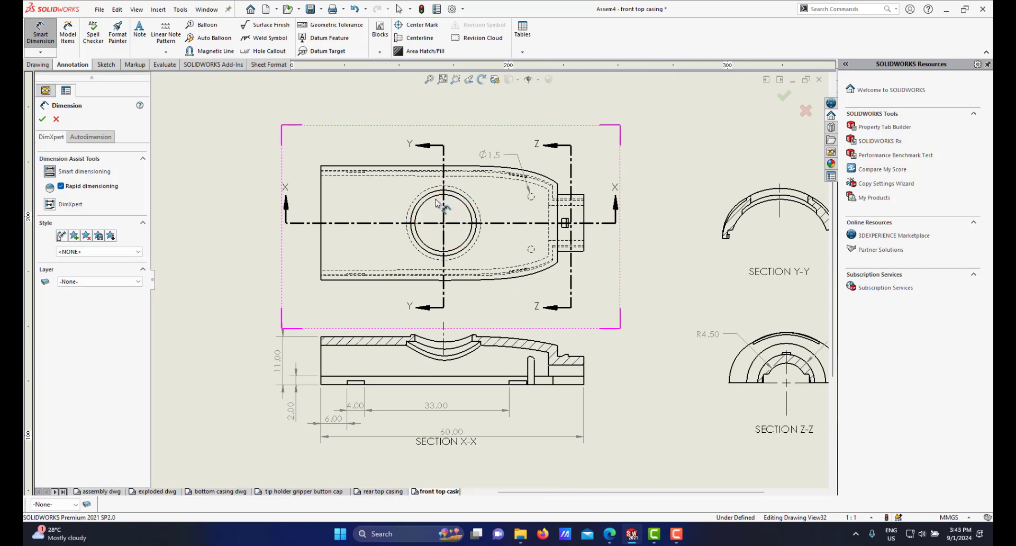
{"action": "scroll", "coordinate": [434, 212], "scroll_direction": "up", "scroll_amount": 1}
{"action": "scroll", "coordinate": [430, 232], "scroll_direction": "down", "scroll_amount": 2}
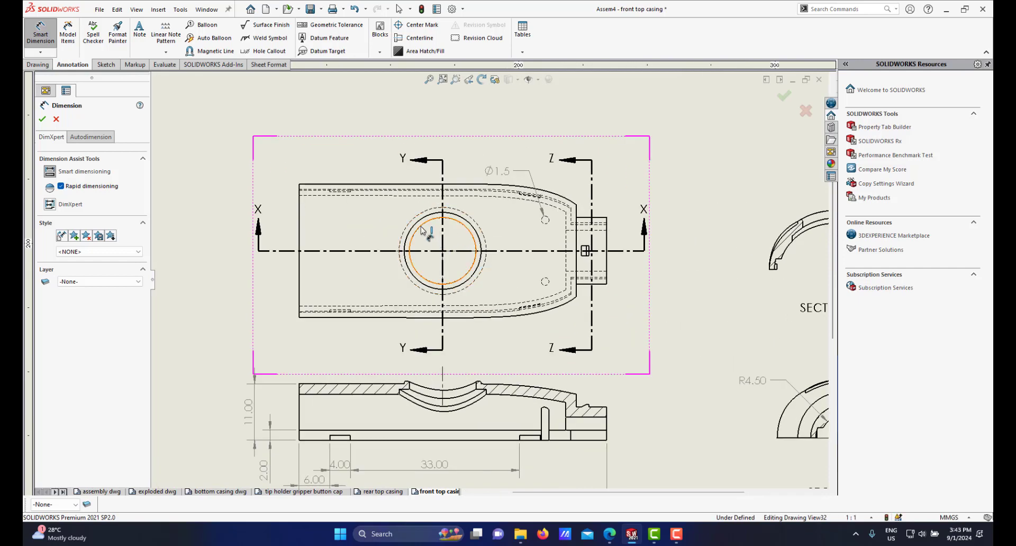
{"action": "scroll", "coordinate": [422, 231], "scroll_direction": "up", "scroll_amount": 2}
{"action": "scroll", "coordinate": [423, 238], "scroll_direction": "down", "scroll_amount": 3}
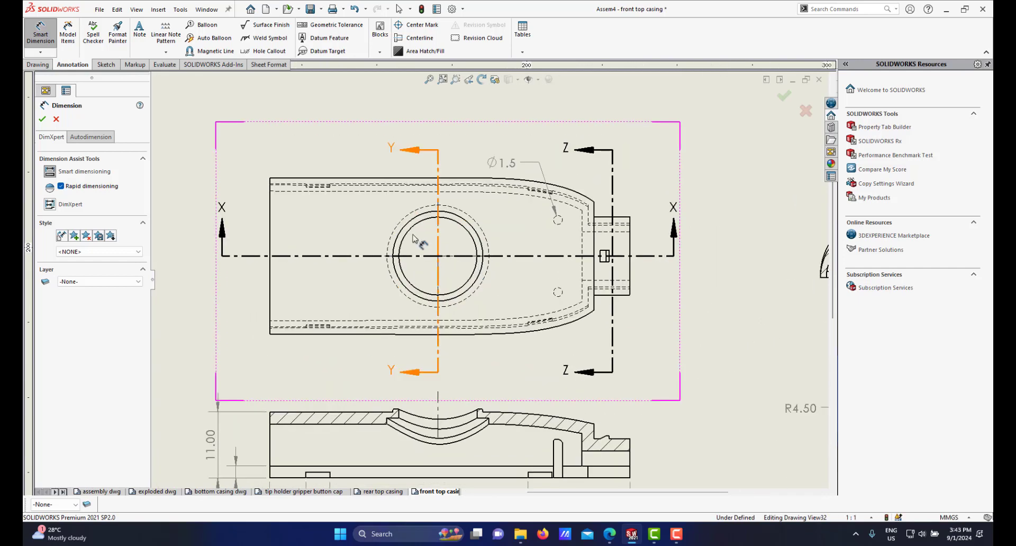
{"action": "left_click", "coordinate": [411, 234]}
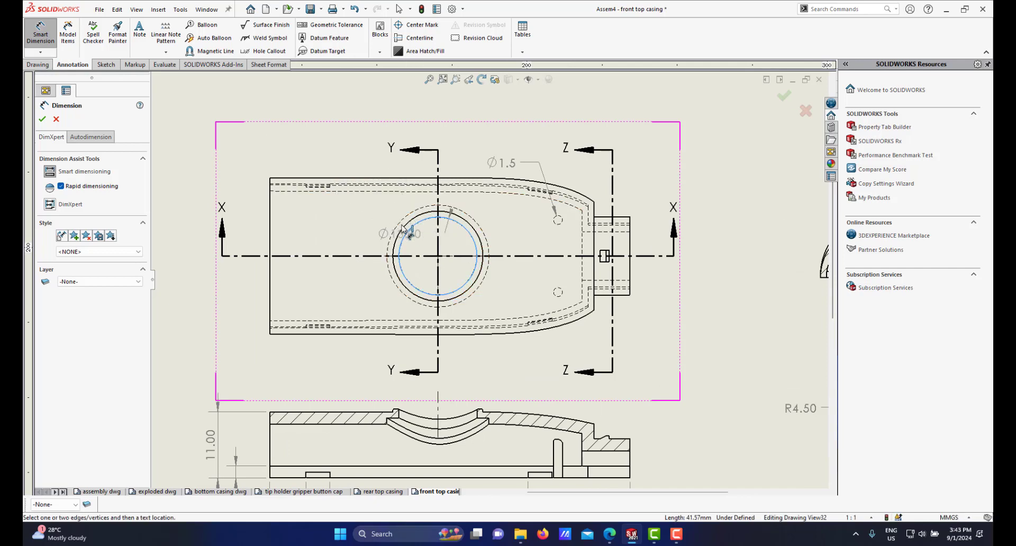
{"action": "key", "text": "Escape"}
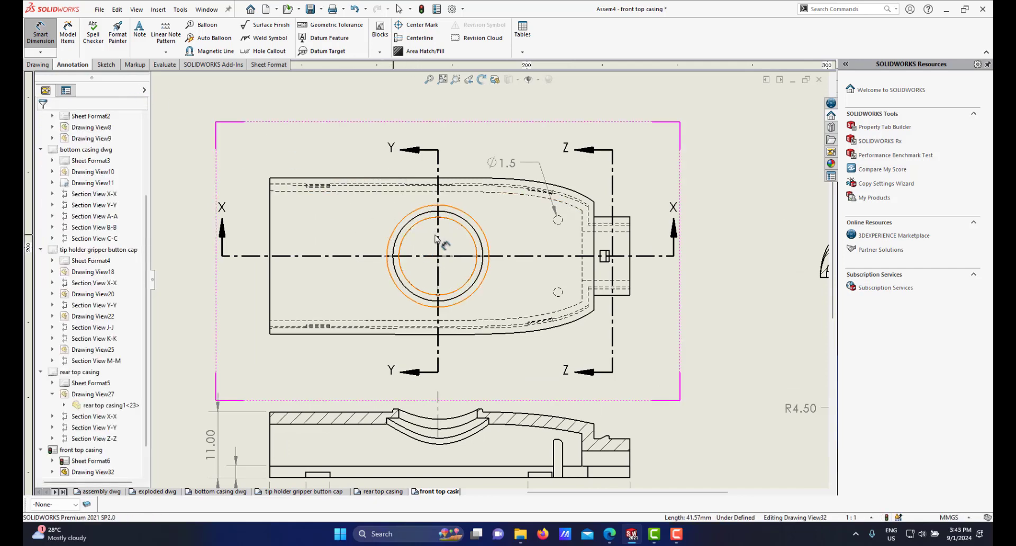
{"action": "left_click", "coordinate": [418, 224]}
{"action": "left_click", "coordinate": [421, 228]}
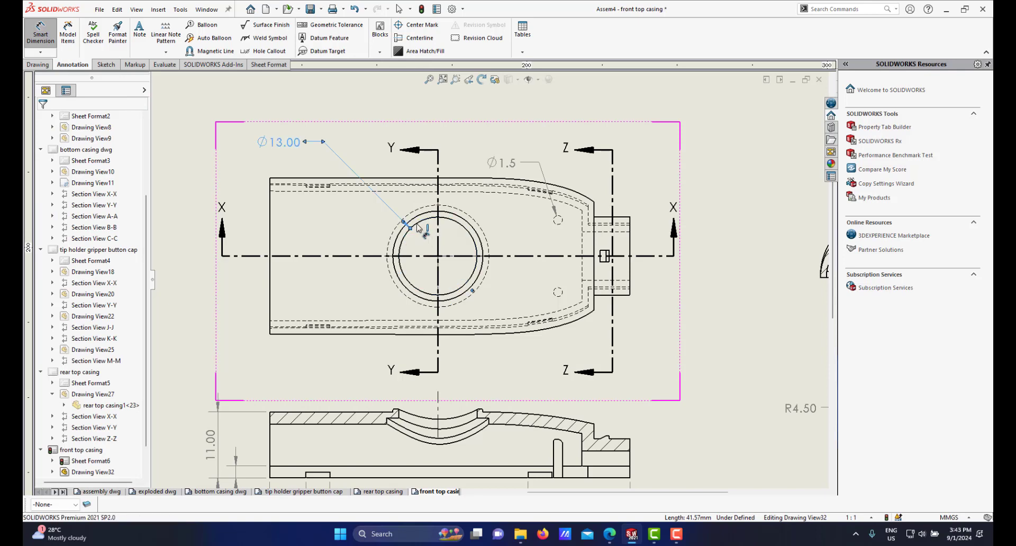
Step: Zoom around the top view to review the new diameter dimension's placement
{"action": "scroll", "coordinate": [454, 271], "scroll_direction": "up", "scroll_amount": 1}
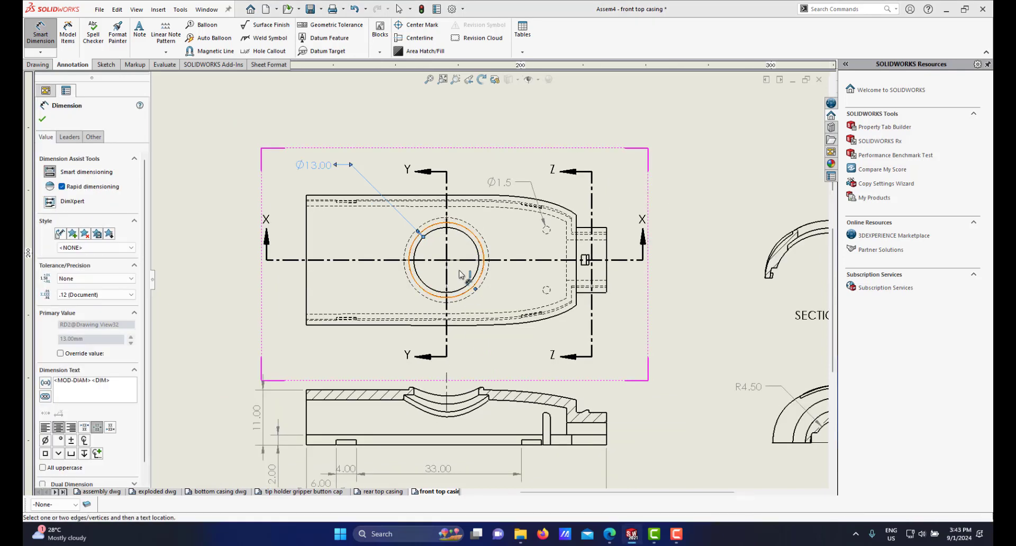
{"action": "scroll", "coordinate": [478, 355], "scroll_direction": "down", "scroll_amount": 4}
{"action": "scroll", "coordinate": [478, 355], "scroll_direction": "up", "scroll_amount": 3}
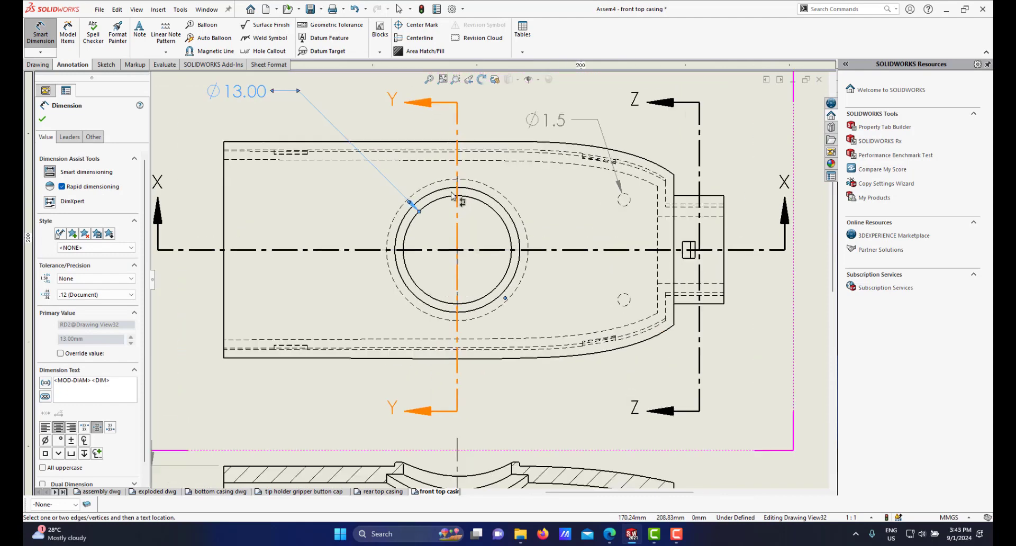
{"action": "scroll", "coordinate": [486, 277], "scroll_direction": "up", "scroll_amount": 2}
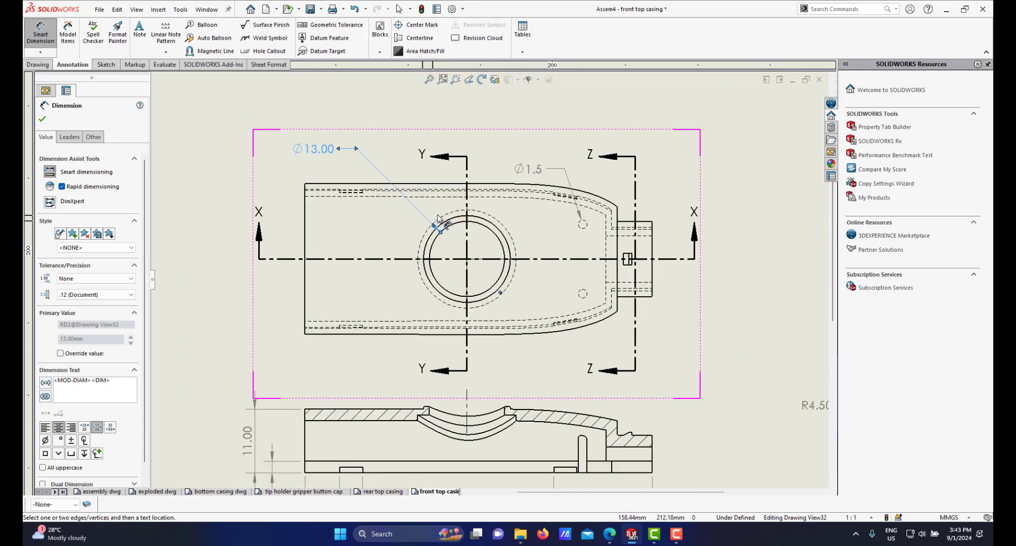
{"action": "scroll", "coordinate": [422, 409], "scroll_direction": "down", "scroll_amount": 3}
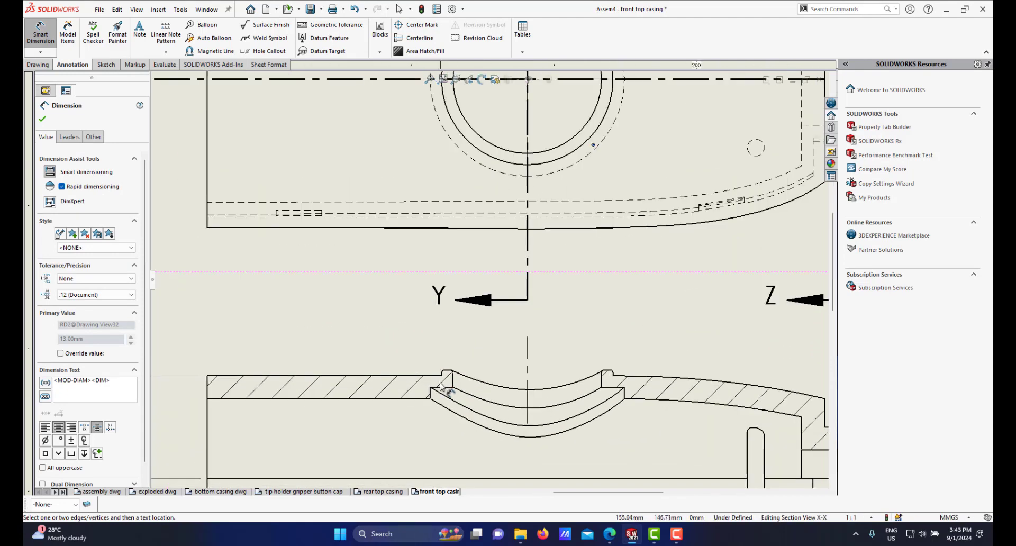
{"action": "scroll", "coordinate": [482, 297], "scroll_direction": "up", "scroll_amount": 2}
{"action": "scroll", "coordinate": [458, 211], "scroll_direction": "down", "scroll_amount": 4}
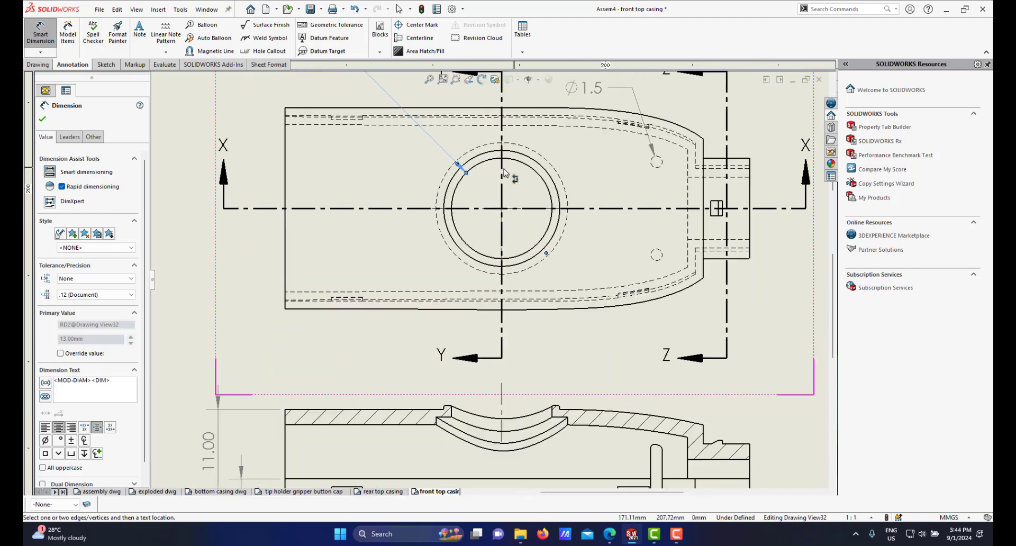
{"action": "scroll", "coordinate": [459, 229], "scroll_direction": "up", "scroll_amount": 2}
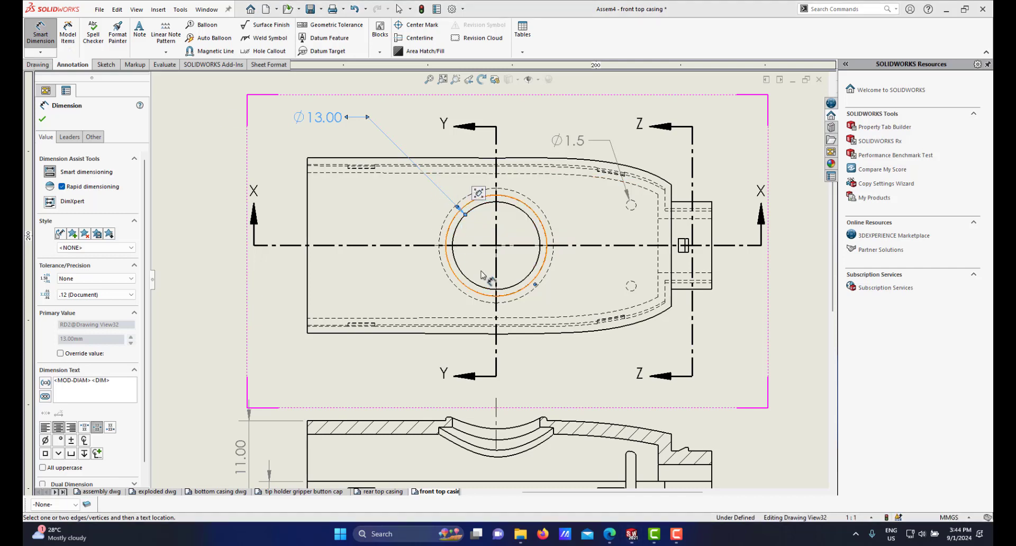
{"action": "scroll", "coordinate": [456, 267], "scroll_direction": "down", "scroll_amount": 1}
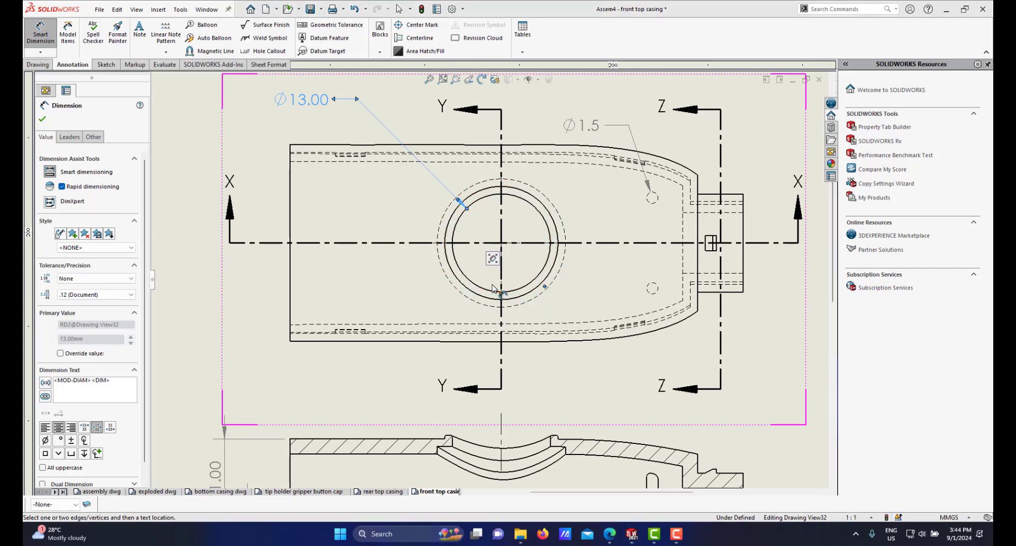
{"action": "scroll", "coordinate": [492, 288], "scroll_direction": "up", "scroll_amount": 4}
{"action": "scroll", "coordinate": [504, 353], "scroll_direction": "down", "scroll_amount": 1}
{"action": "scroll", "coordinate": [504, 354], "scroll_direction": "up", "scroll_amount": 1}
{"action": "scroll", "coordinate": [514, 347], "scroll_direction": "down", "scroll_amount": 2}
Step: Dimension the horizontal distance between the two ledges flanking the curved recess in the X-X section, placing it just above the view
{"action": "scroll", "coordinate": [476, 323], "scroll_direction": "down", "scroll_amount": 4}
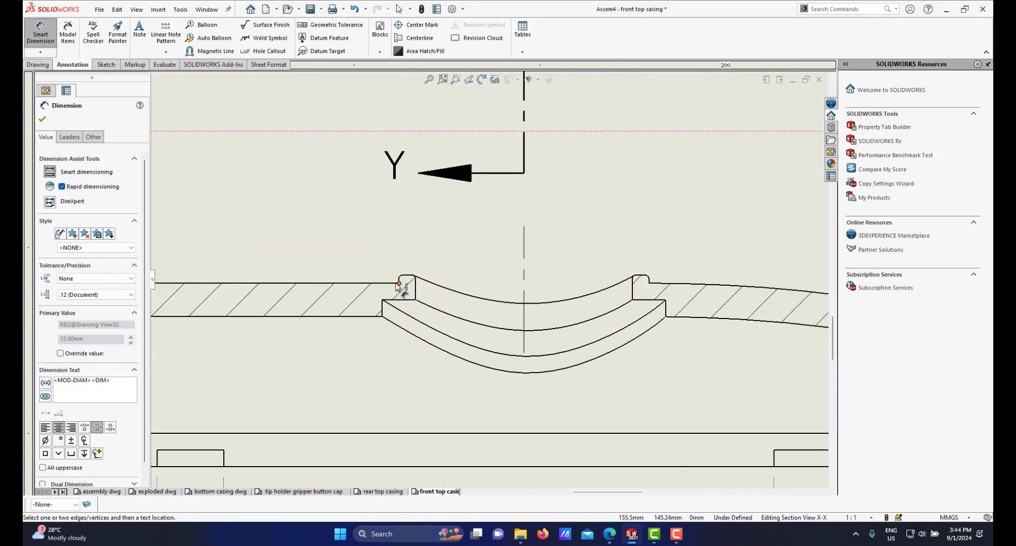
{"action": "scroll", "coordinate": [392, 286], "scroll_direction": "down", "scroll_amount": 2}
{"action": "left_click", "coordinate": [421, 294]}
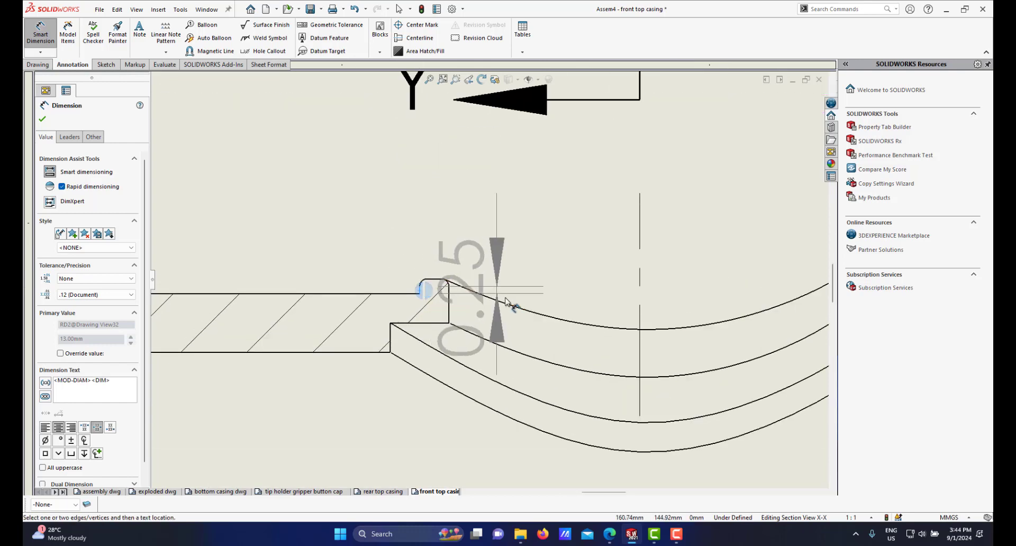
{"action": "scroll", "coordinate": [556, 272], "scroll_direction": "up", "scroll_amount": 3}
{"action": "scroll", "coordinate": [596, 268], "scroll_direction": "down", "scroll_amount": 4}
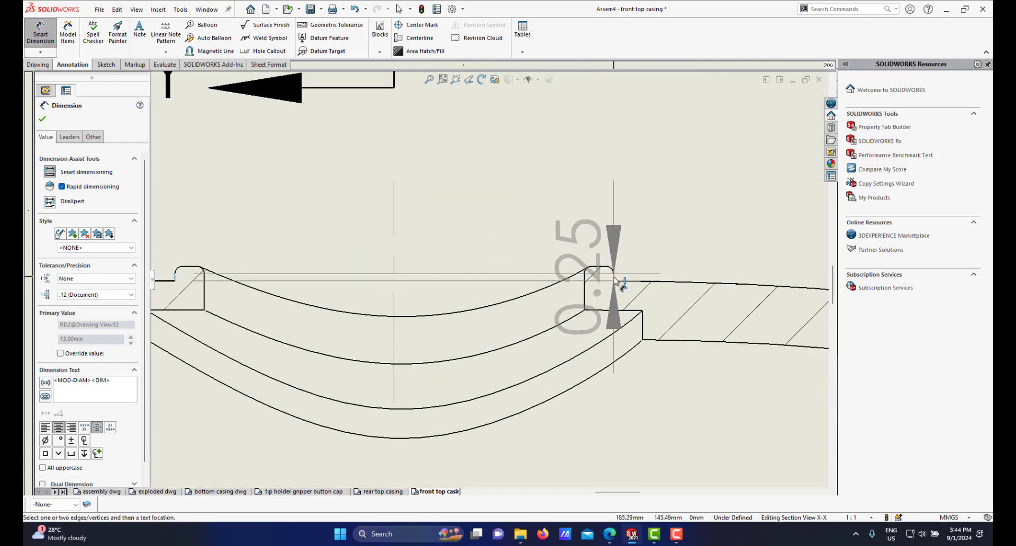
{"action": "left_click", "coordinate": [614, 274]}
{"action": "left_click", "coordinate": [615, 278]}
{"action": "scroll", "coordinate": [455, 267], "scroll_direction": "up", "scroll_amount": 5}
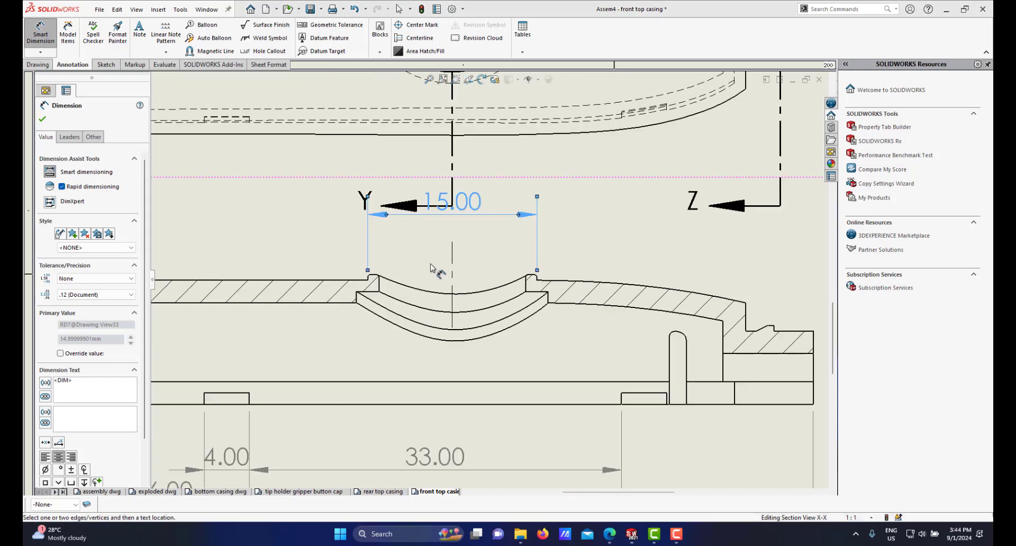
{"action": "scroll", "coordinate": [448, 265], "scroll_direction": "up", "scroll_amount": 3}
{"action": "scroll", "coordinate": [447, 266], "scroll_direction": "down", "scroll_amount": 1}
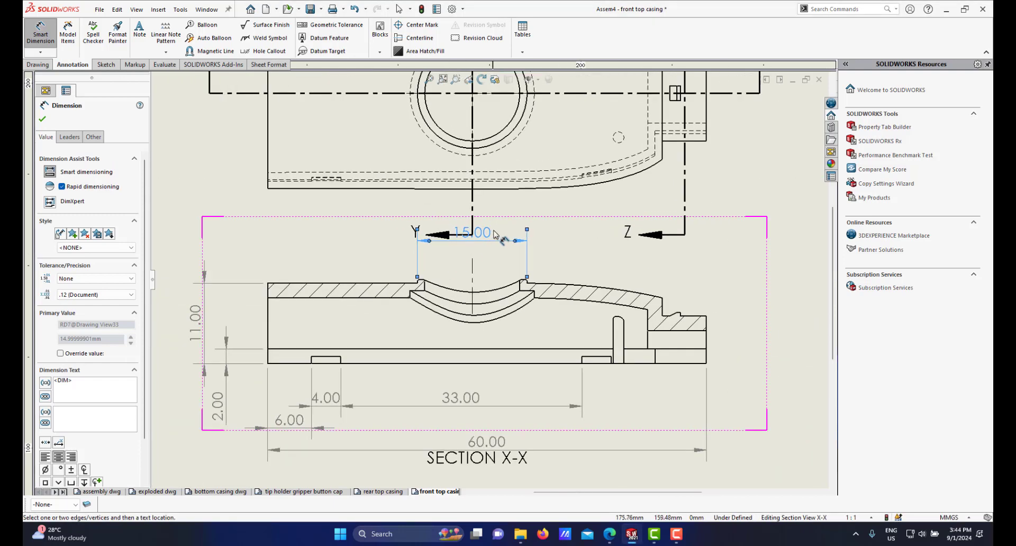
{"action": "left_click_drag", "start_coordinate": [487, 233], "coordinate": [489, 252]}
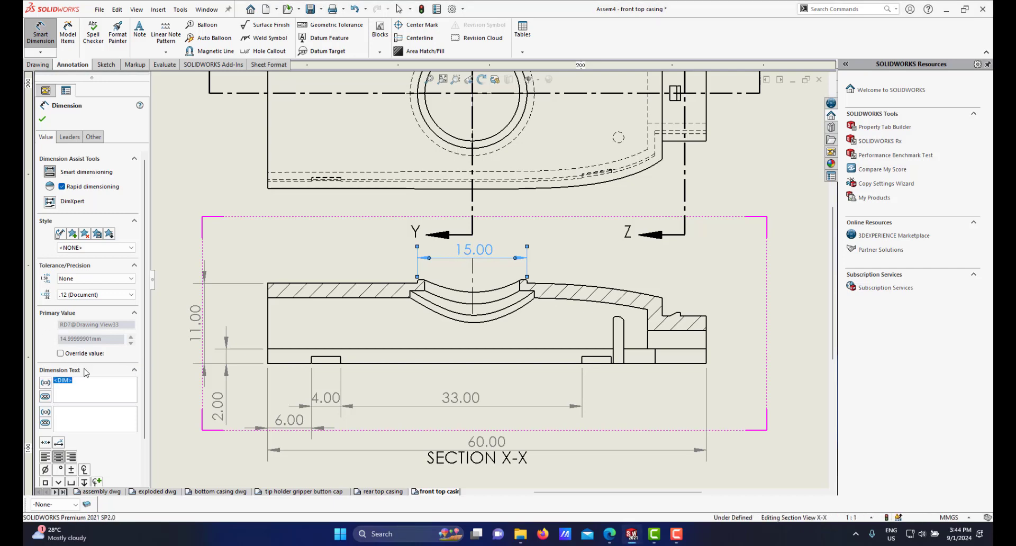
Step: Change the dimension text above section X-X's curved recess to show a diameter symbol with 15
{"action": "key", "text": "Delete"}
{"action": "left_click", "coordinate": [533, 267]}
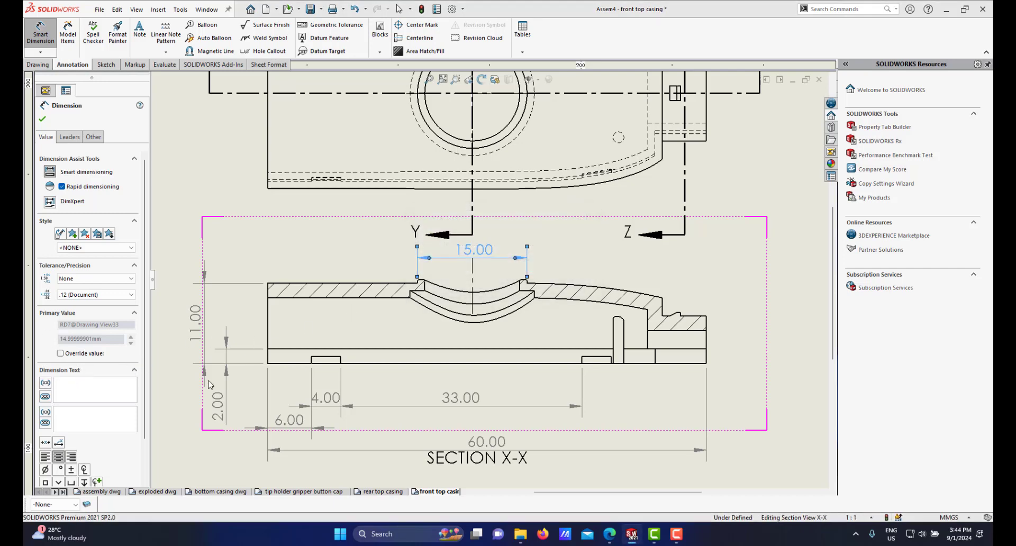
{"action": "left_click", "coordinate": [45, 470]}
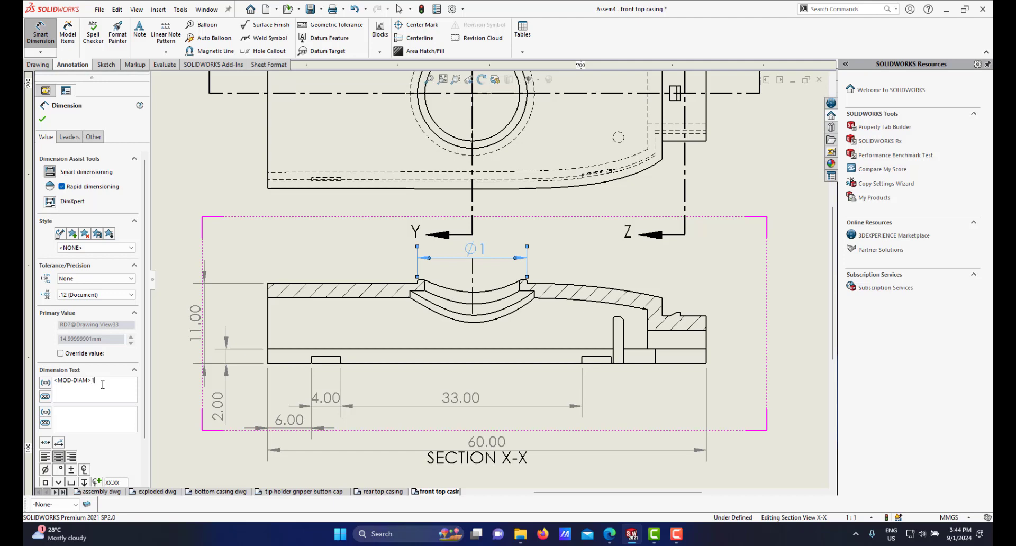
{"action": "left_click", "coordinate": [43, 120]}
Step: Set the large circle's diameter dimension in the top view to no decimal places
{"action": "scroll", "coordinate": [503, 270], "scroll_direction": "up", "scroll_amount": 5}
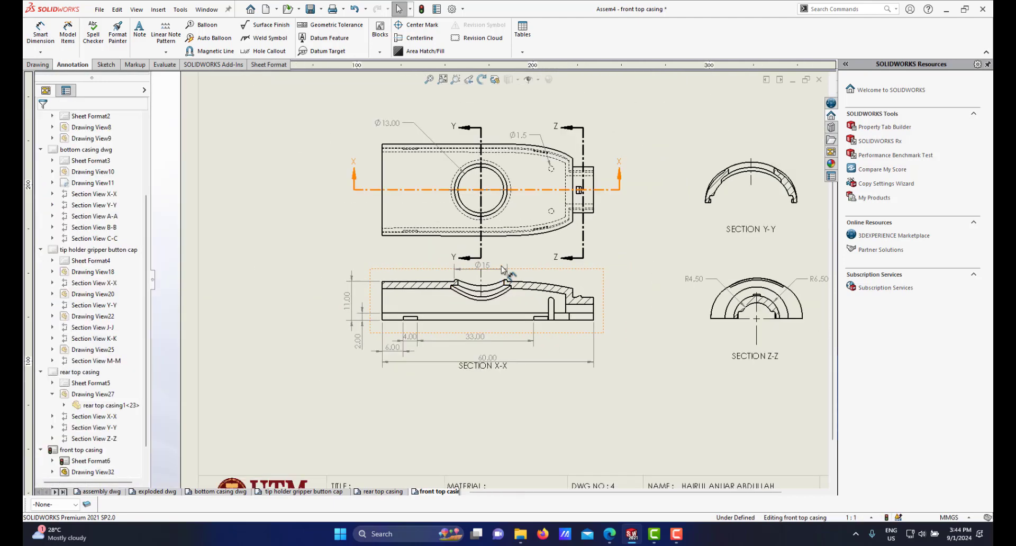
{"action": "scroll", "coordinate": [484, 175], "scroll_direction": "down", "scroll_amount": 2}
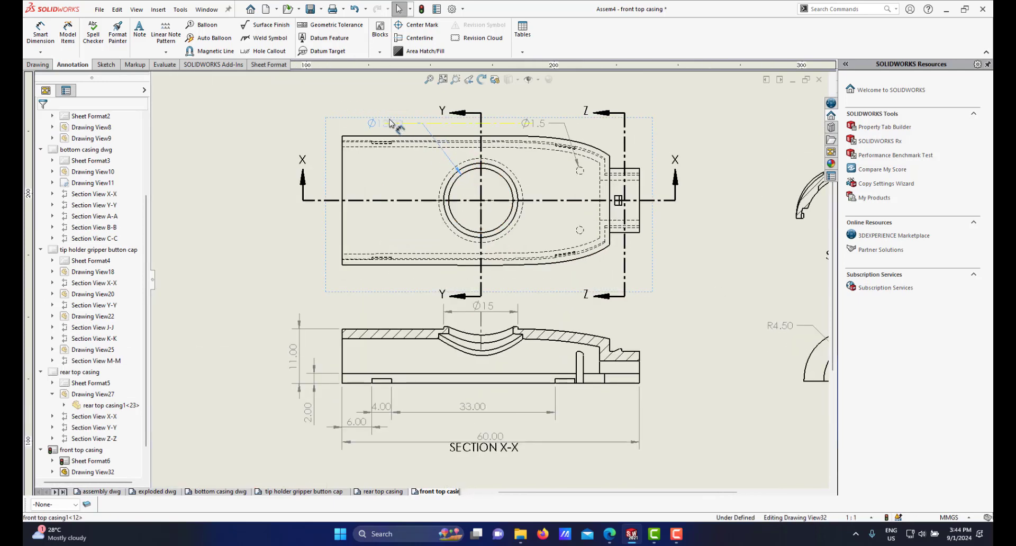
{"action": "left_click", "coordinate": [385, 123]}
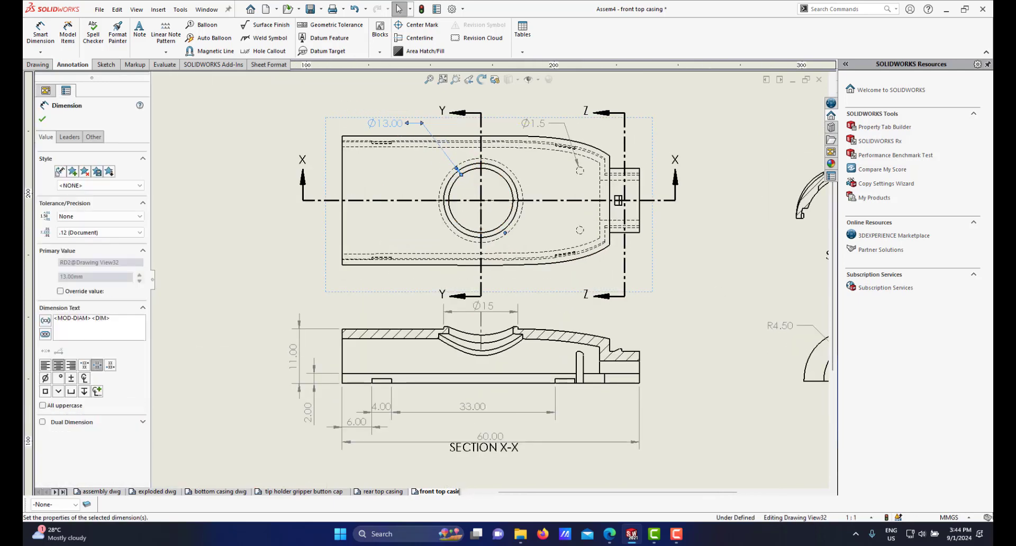
{"action": "left_click", "coordinate": [105, 235]}
{"action": "left_click", "coordinate": [90, 248]}
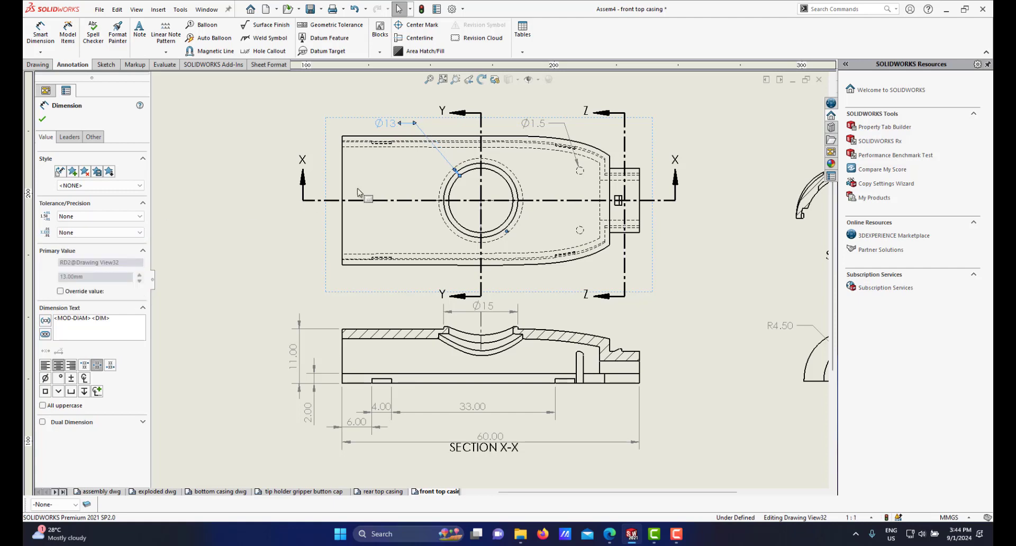
Step: Set the 2 mm and 11 mm vertical dimensions in section X-X to no decimal places
{"action": "scroll", "coordinate": [545, 223], "scroll_direction": "up", "scroll_amount": 5}
{"action": "scroll", "coordinate": [409, 317], "scroll_direction": "down", "scroll_amount": 4}
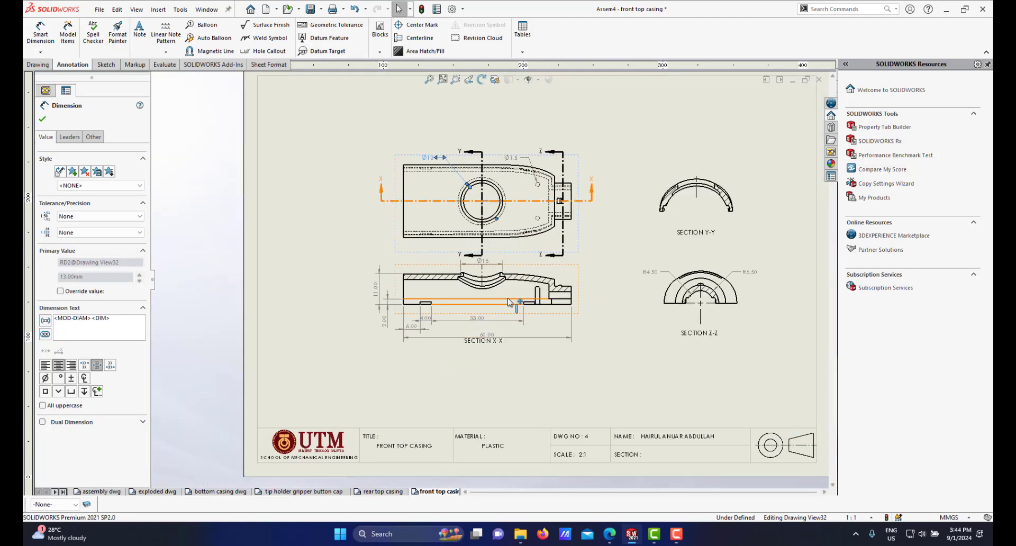
{"action": "scroll", "coordinate": [328, 304], "scroll_direction": "down", "scroll_amount": 5}
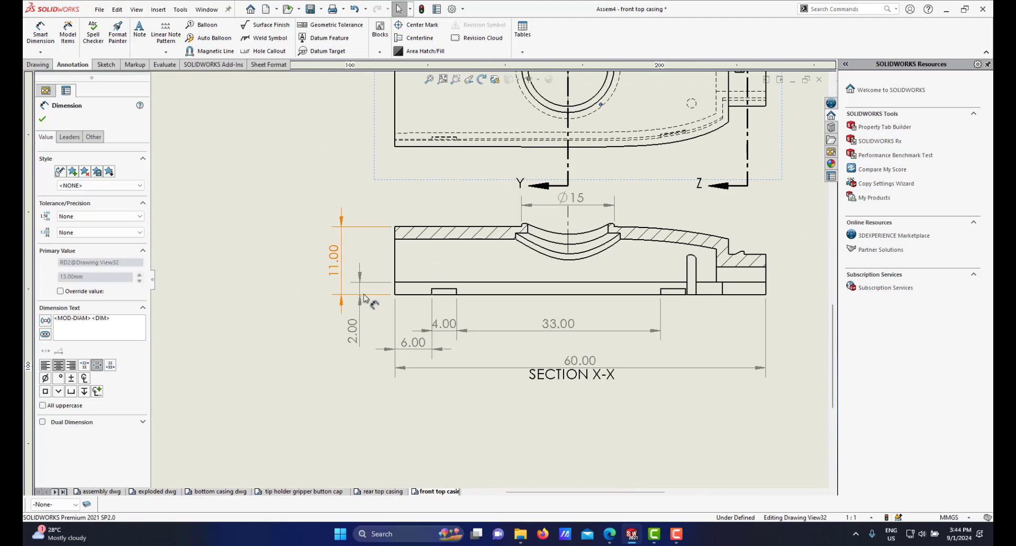
{"action": "left_click_drag", "start_coordinate": [364, 337], "coordinate": [378, 324]}
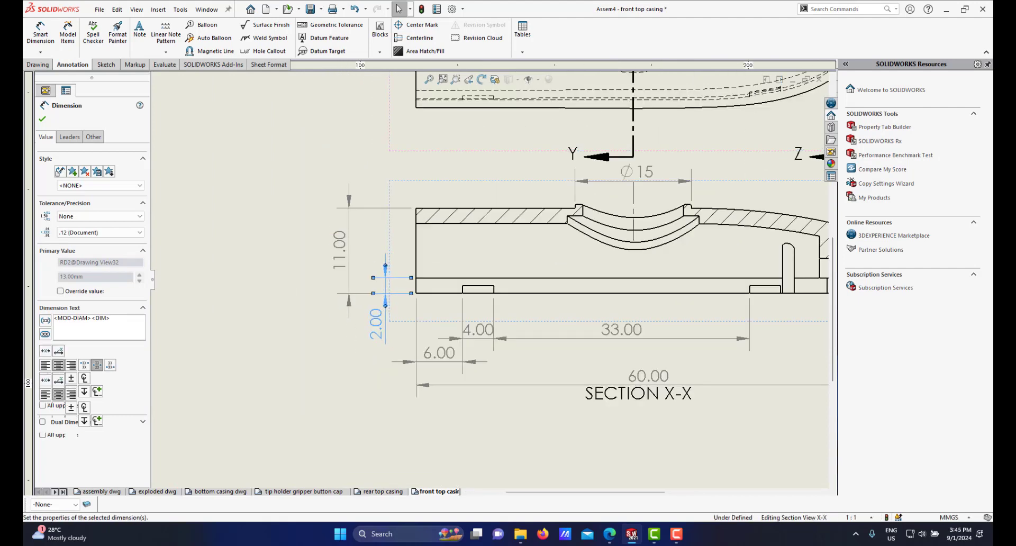
{"action": "left_click", "coordinate": [117, 232]}
{"action": "left_click", "coordinate": [134, 242]}
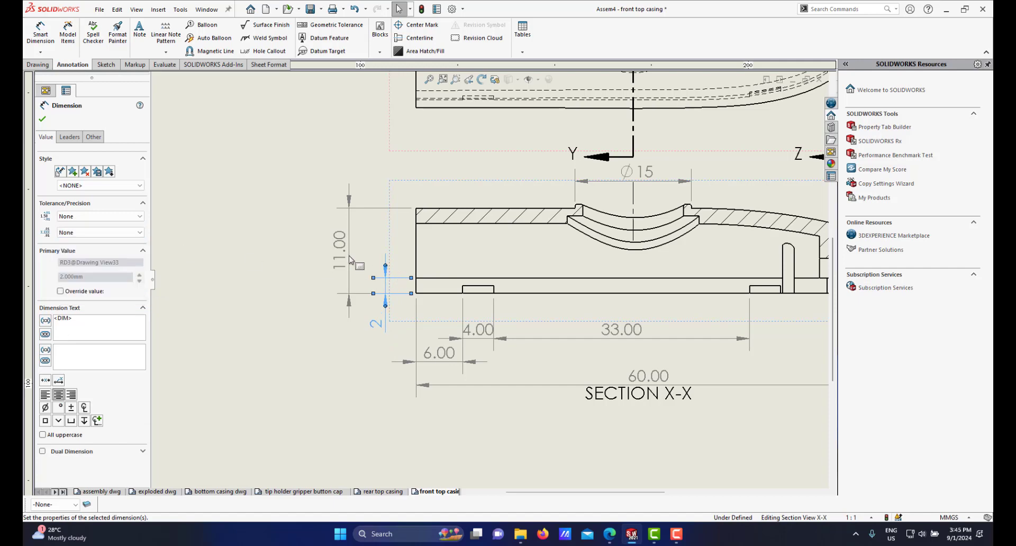
{"action": "left_click", "coordinate": [342, 250]}
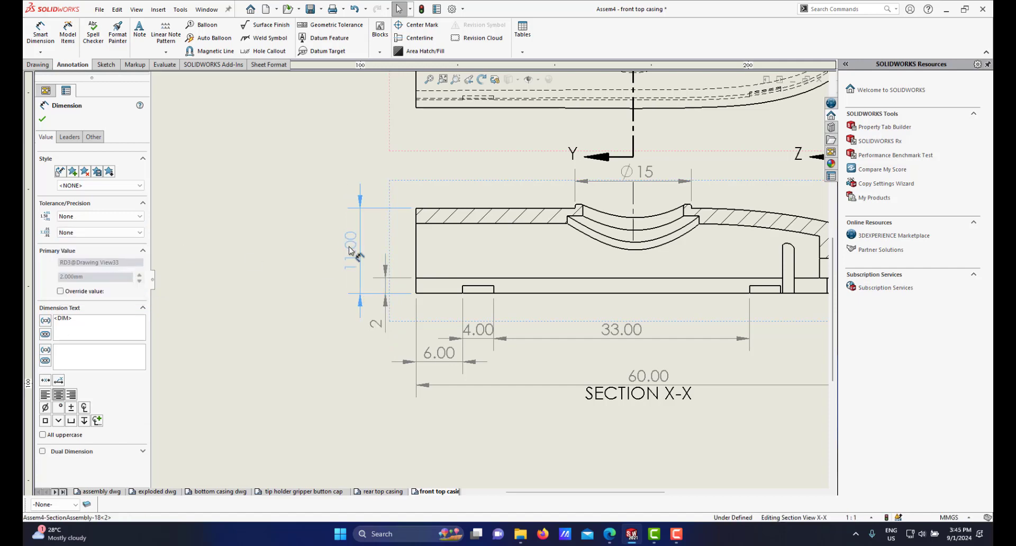
{"action": "left_click", "coordinate": [113, 233]}
{"action": "left_click", "coordinate": [106, 242]}
Step: Move the 6 mm dimension text onto its dimension line and set it to no decimal places
{"action": "scroll", "coordinate": [531, 329], "scroll_direction": "up", "scroll_amount": 1}
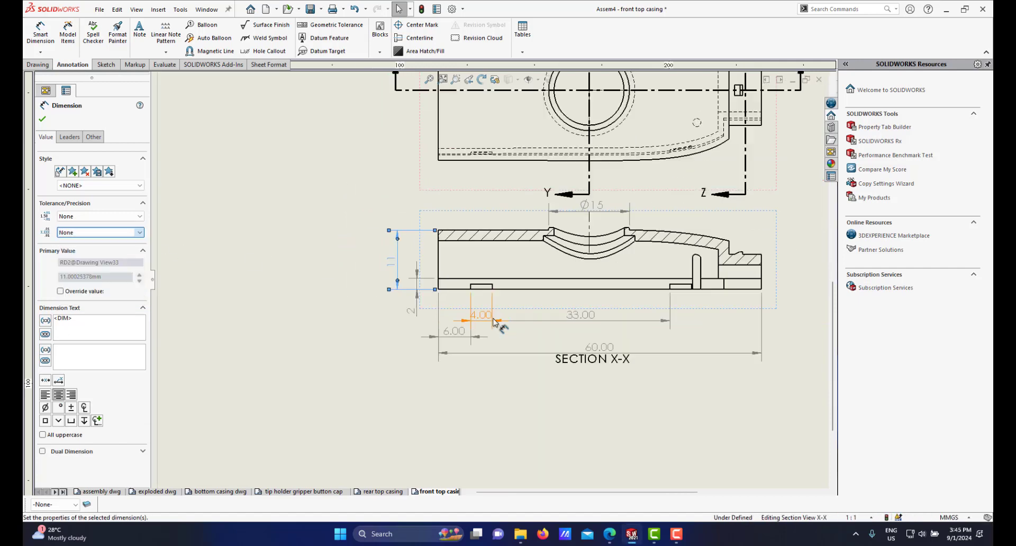
{"action": "scroll", "coordinate": [532, 318], "scroll_direction": "up", "scroll_amount": 3}
{"action": "scroll", "coordinate": [468, 304], "scroll_direction": "down", "scroll_amount": 4}
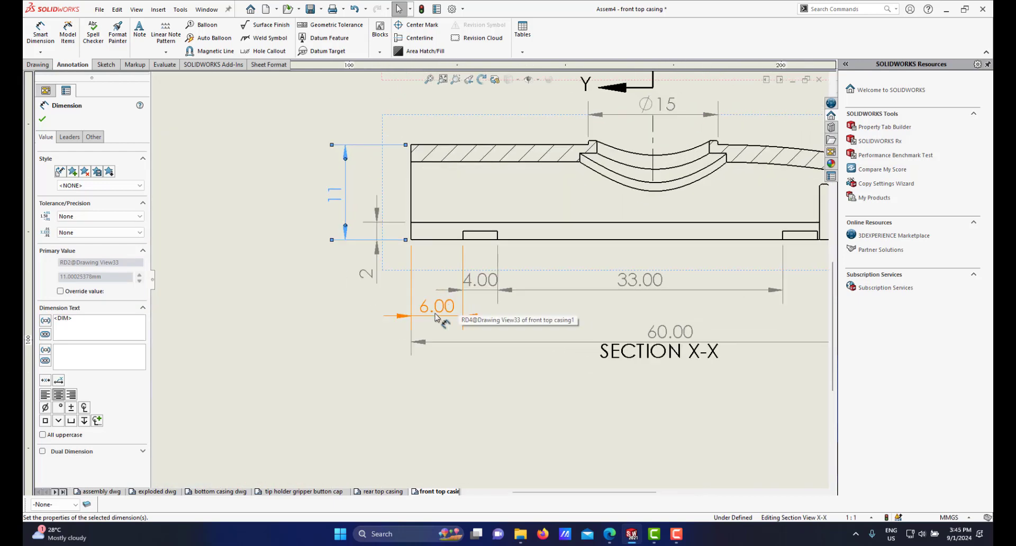
{"action": "mouse_move", "coordinate": [435, 315]}
{"action": "left_mouse_down"}
{"action": "mouse_move", "coordinate": [431, 290]}
{"action": "mouse_move", "coordinate": [438, 302]}
{"action": "left_mouse_up"}
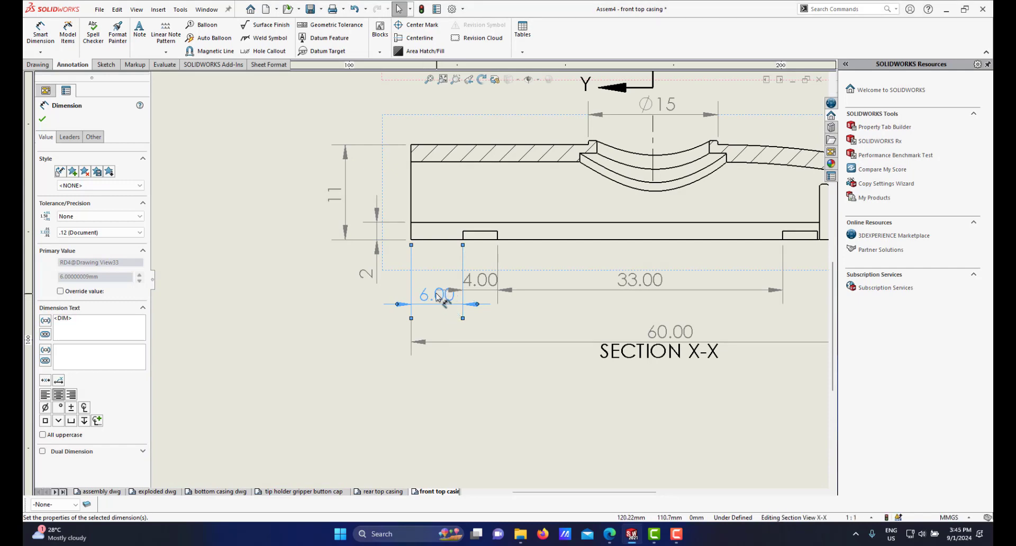
{"action": "right_click", "coordinate": [439, 300]}
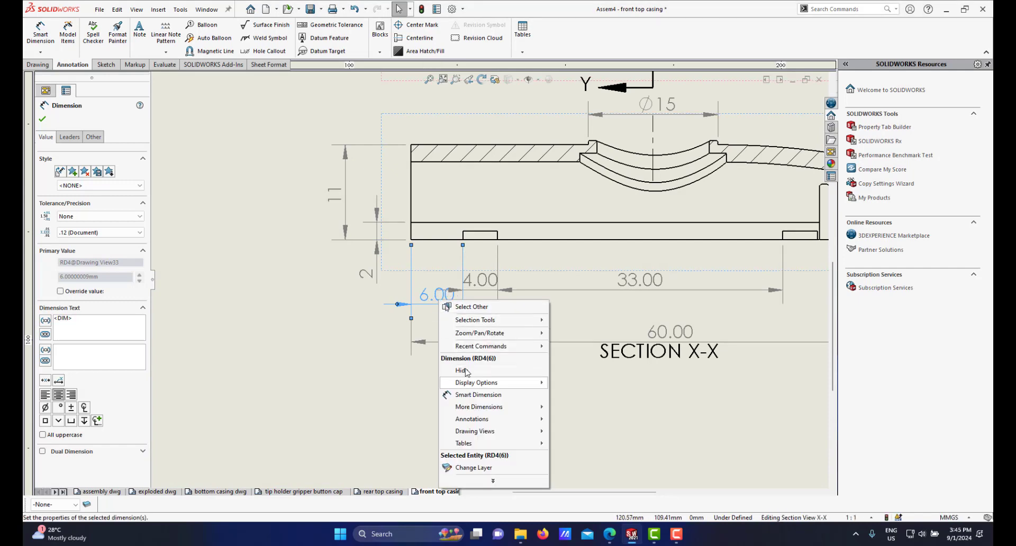
{"action": "left_click", "coordinate": [391, 324]}
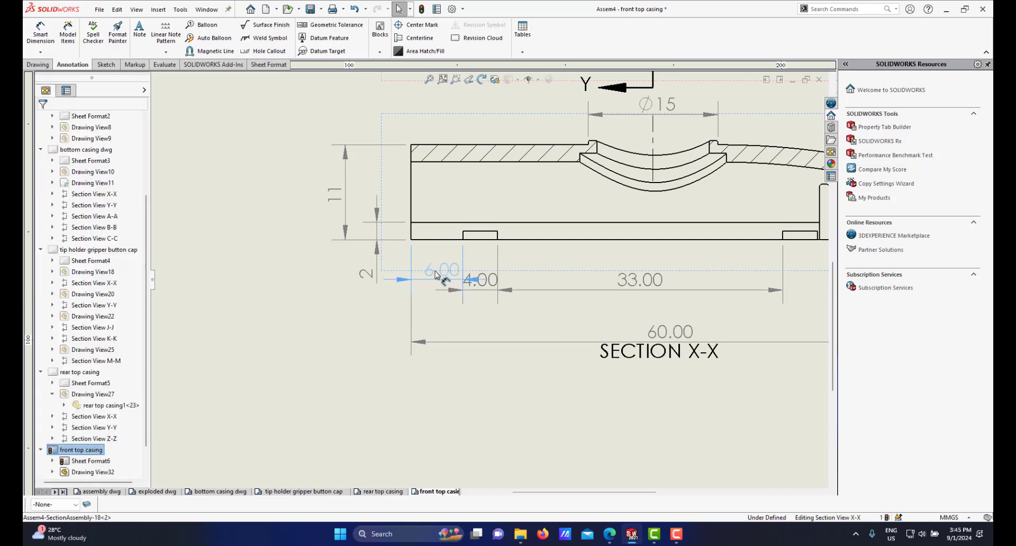
{"action": "left_click_drag", "start_coordinate": [433, 301], "coordinate": [433, 289]}
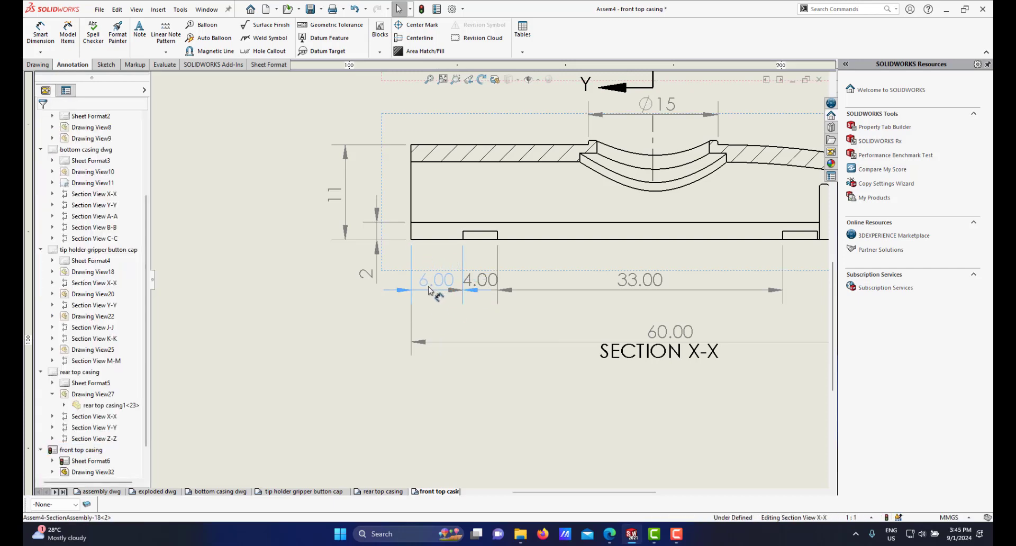
{"action": "left_click", "coordinate": [430, 290]}
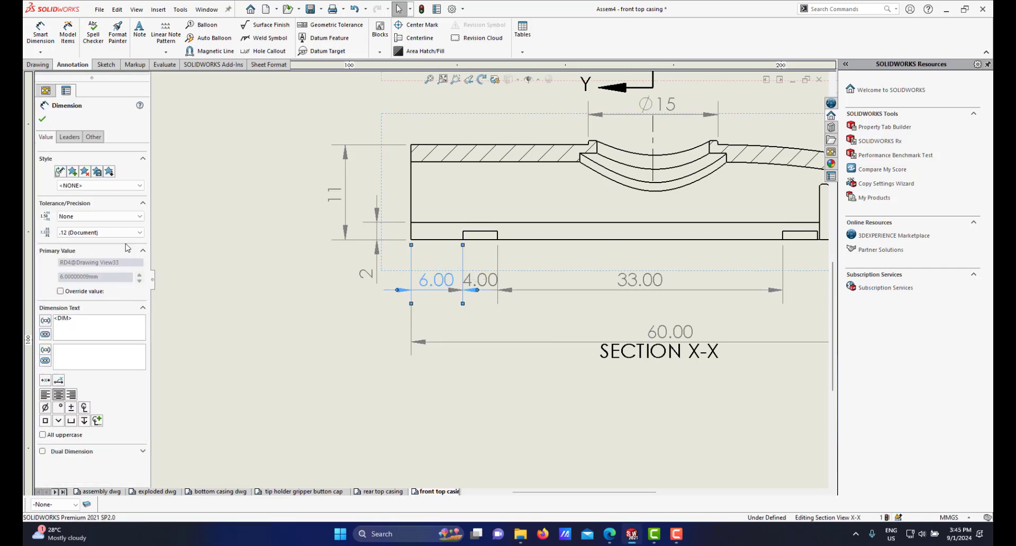
{"action": "left_click", "coordinate": [131, 233]}
{"action": "left_click", "coordinate": [121, 243]}
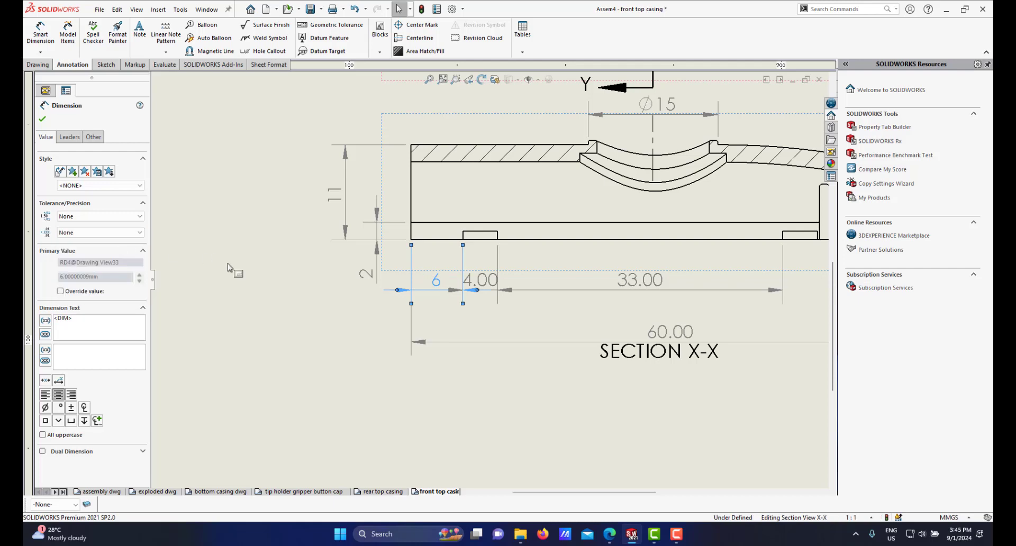
Step: Inspect the leader display settings of the 6 mm dimension in section X-X
{"action": "scroll", "coordinate": [488, 299], "scroll_direction": "down", "scroll_amount": 1}
{"action": "left_click", "coordinate": [498, 297]}
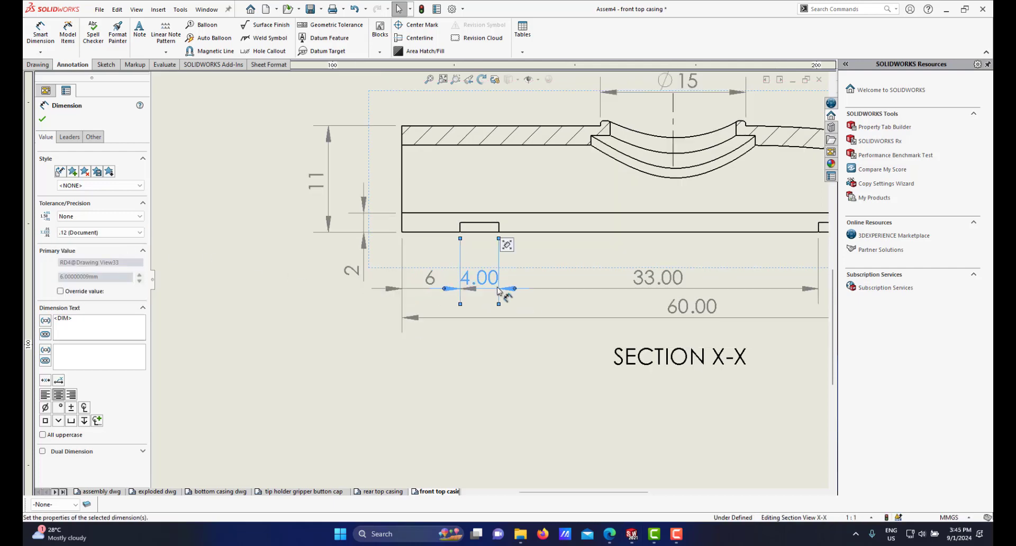
{"action": "scroll", "coordinate": [500, 296], "scroll_direction": "down", "scroll_amount": 3}
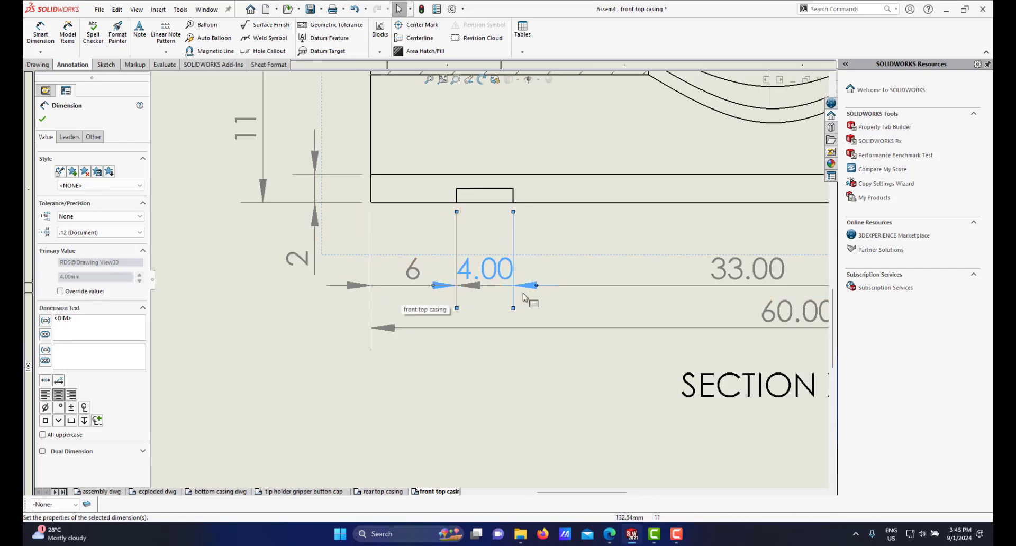
{"action": "scroll", "coordinate": [508, 295], "scroll_direction": "up", "scroll_amount": 1}
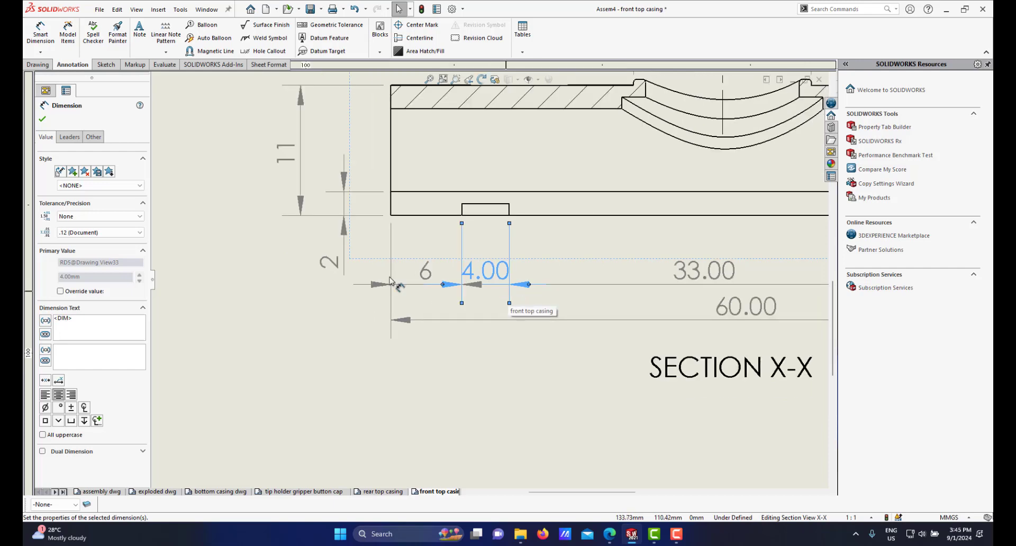
{"action": "left_click", "coordinate": [428, 279]}
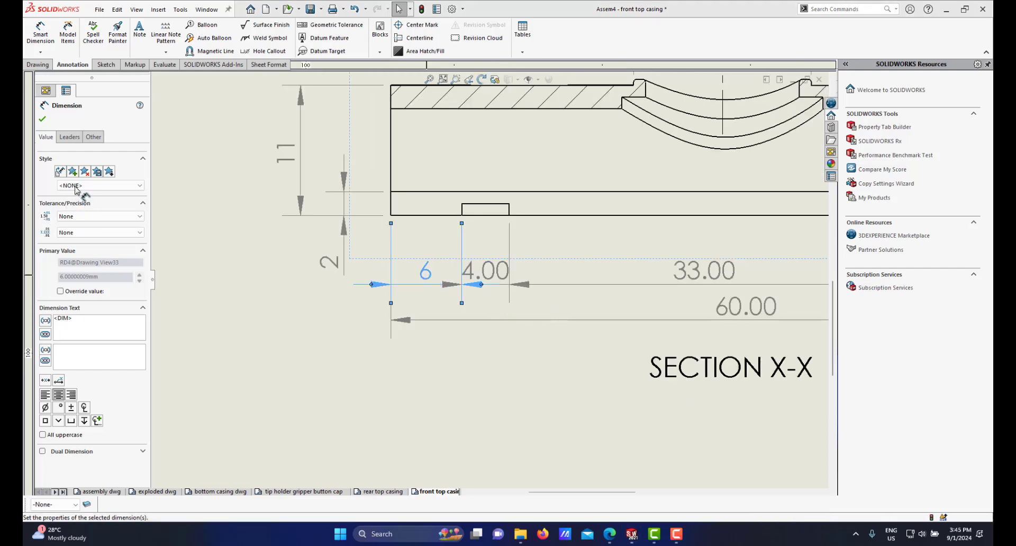
{"action": "left_click", "coordinate": [69, 137]}
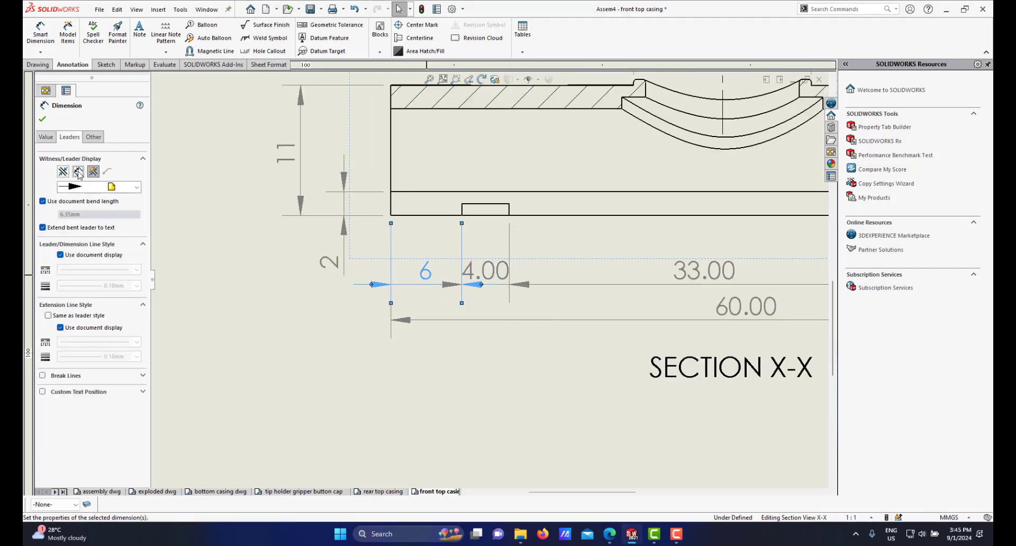
{"action": "left_click", "coordinate": [42, 119]}
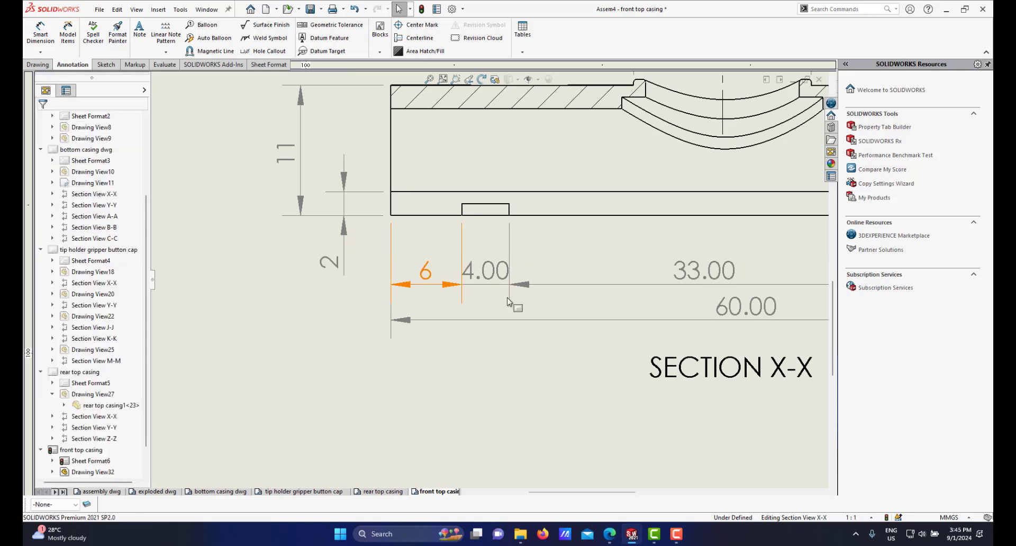
Step: Set the 4 mm horizontal dimension in section X-X to no decimal places
{"action": "scroll", "coordinate": [538, 308], "scroll_direction": "up", "scroll_amount": 1}
{"action": "scroll", "coordinate": [510, 284], "scroll_direction": "down", "scroll_amount": 2}
{"action": "scroll", "coordinate": [469, 285], "scroll_direction": "up", "scroll_amount": 3}
{"action": "scroll", "coordinate": [485, 285], "scroll_direction": "down", "scroll_amount": 3}
{"action": "left_click", "coordinate": [475, 278]}
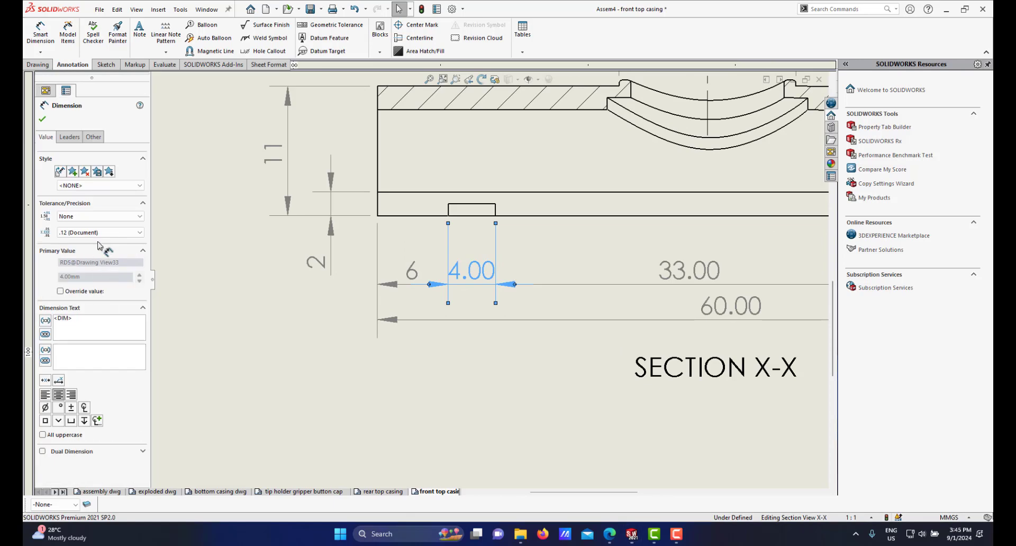
{"action": "left_click", "coordinate": [102, 233]}
{"action": "left_click", "coordinate": [101, 241]}
Step: Set the 33 mm and 60 mm horizontal dimensions in section X-X to no decimal places
{"action": "scroll", "coordinate": [583, 333], "scroll_direction": "up", "scroll_amount": 2}
{"action": "left_click", "coordinate": [640, 273]}
{"action": "left_click", "coordinate": [116, 233]}
{"action": "left_click", "coordinate": [104, 242]}
{"action": "scroll", "coordinate": [626, 304], "scroll_direction": "up", "scroll_amount": 2}
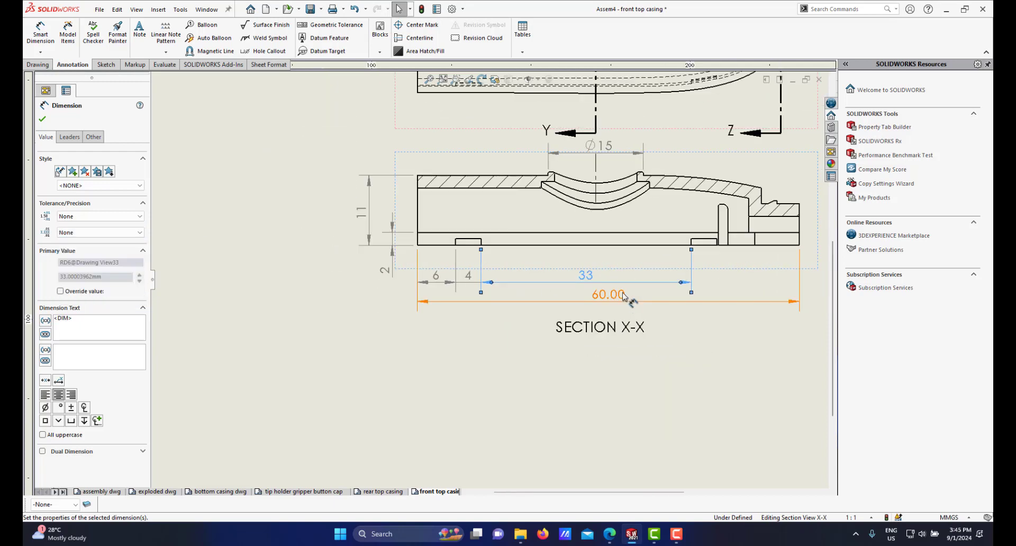
{"action": "left_click", "coordinate": [608, 295]}
{"action": "left_click", "coordinate": [117, 233]}
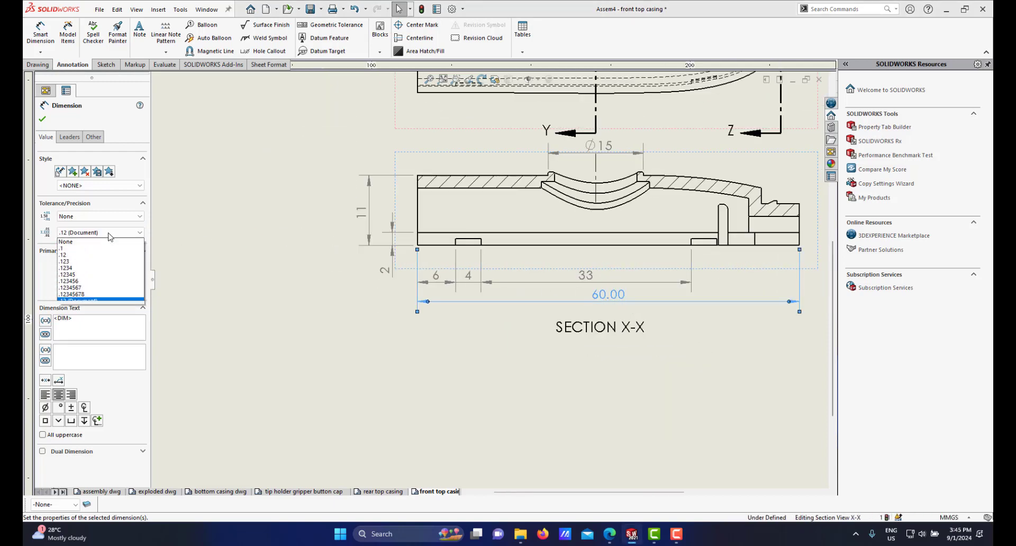
{"action": "left_click", "coordinate": [97, 243]}
Step: Add a 1 mm vertical dimension between the groove's top edge and the bottom edge in section X-X
{"action": "scroll", "coordinate": [651, 294], "scroll_direction": "up", "scroll_amount": 2}
{"action": "scroll", "coordinate": [656, 291], "scroll_direction": "down", "scroll_amount": 2}
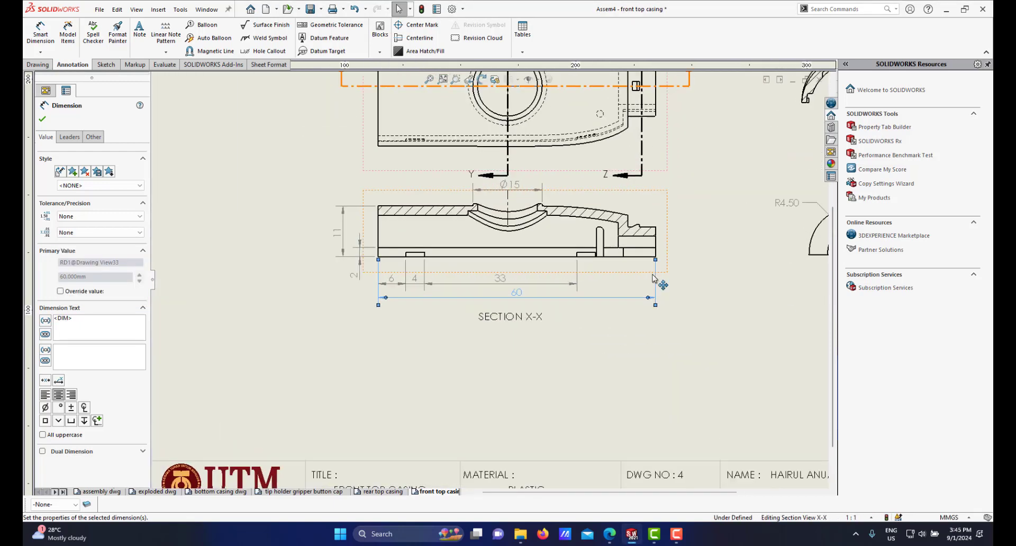
{"action": "scroll", "coordinate": [564, 310], "scroll_direction": "down", "scroll_amount": 1}
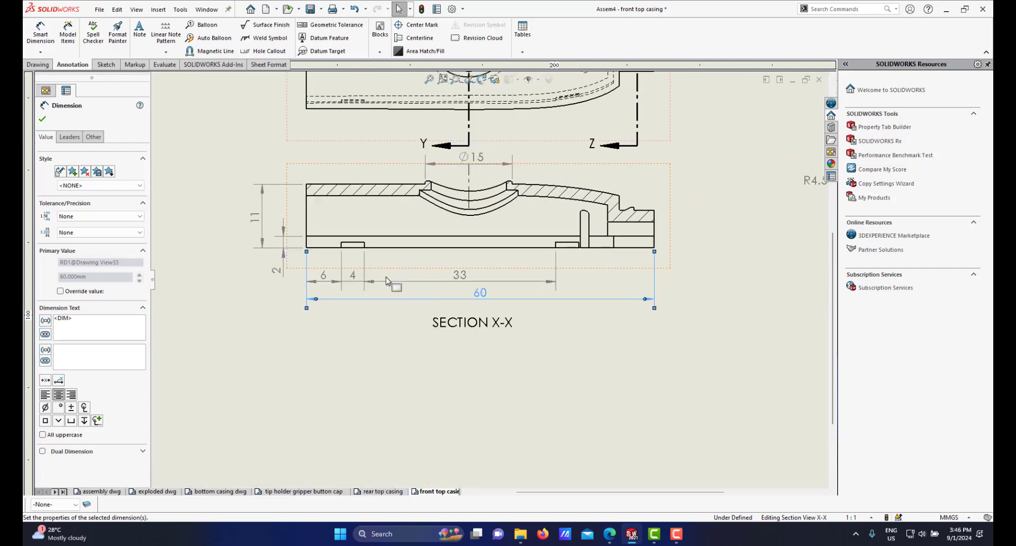
{"action": "scroll", "coordinate": [372, 241], "scroll_direction": "down", "scroll_amount": 1}
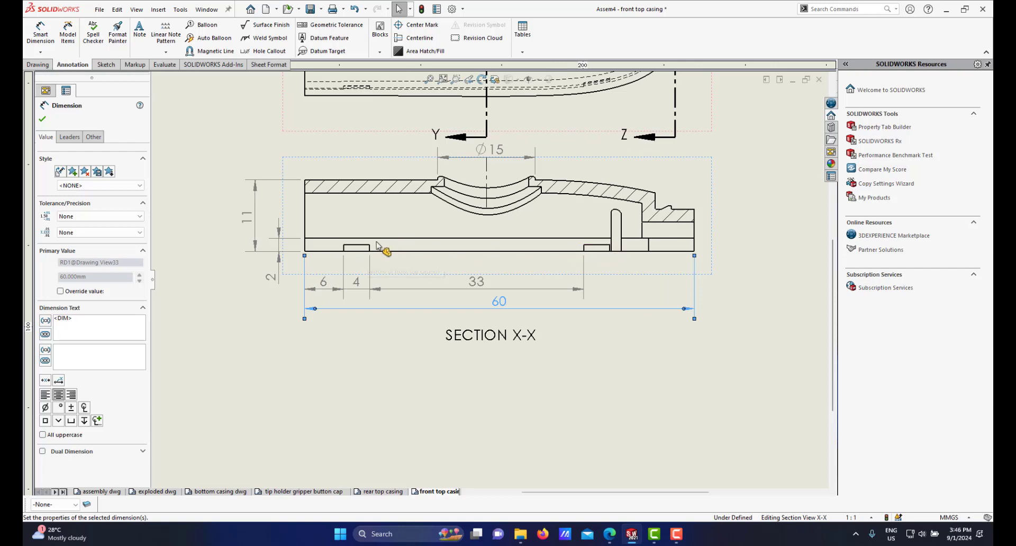
{"action": "left_click", "coordinate": [41, 35]}
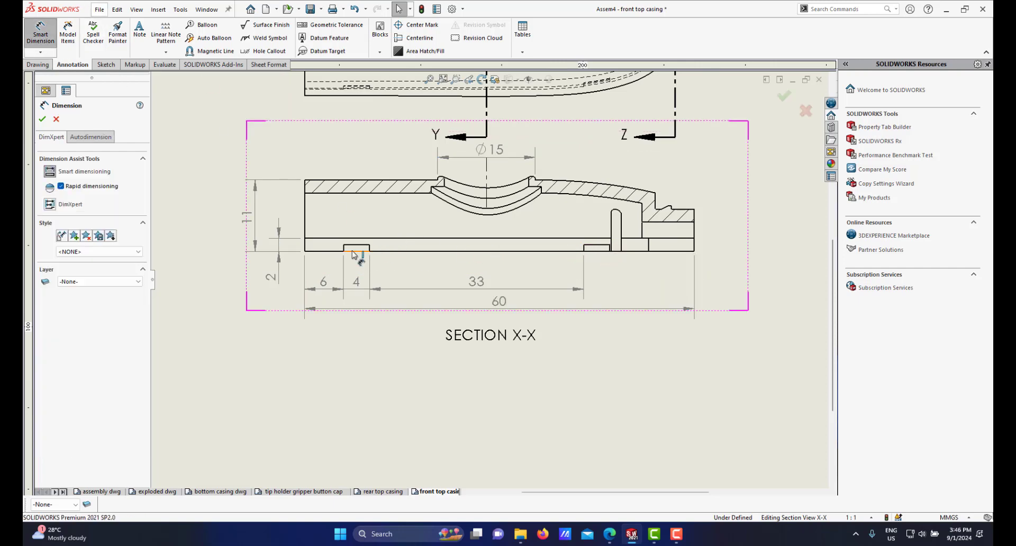
{"action": "scroll", "coordinate": [379, 260], "scroll_direction": "down", "scroll_amount": 2}
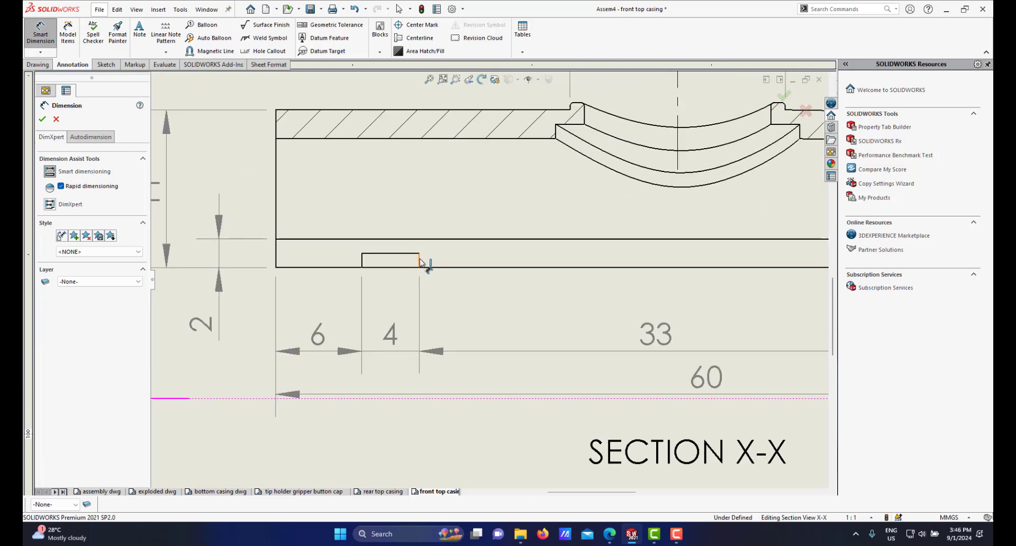
{"action": "left_click", "coordinate": [430, 261]}
{"action": "left_click", "coordinate": [510, 268]}
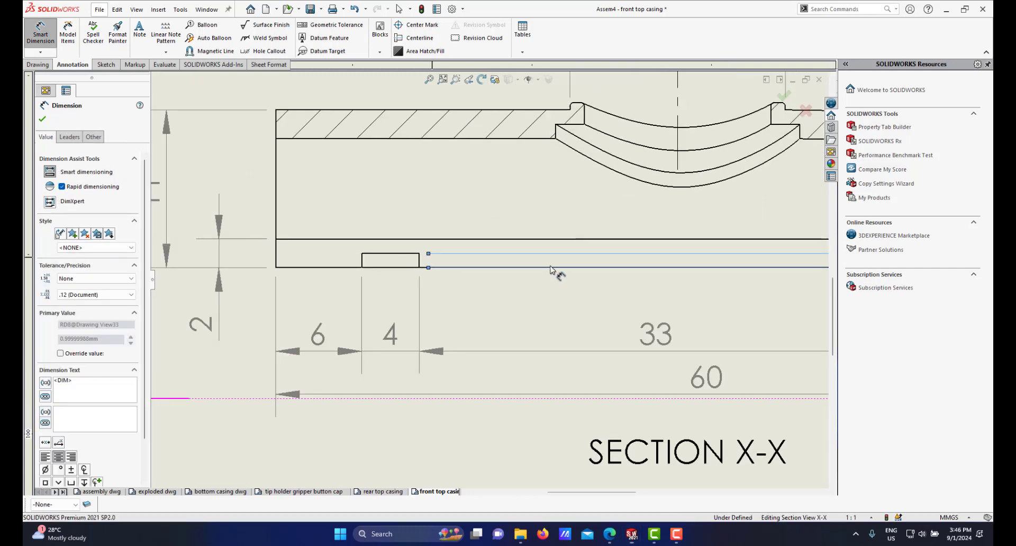
{"action": "scroll", "coordinate": [592, 264], "scroll_direction": "up", "scroll_amount": 5}
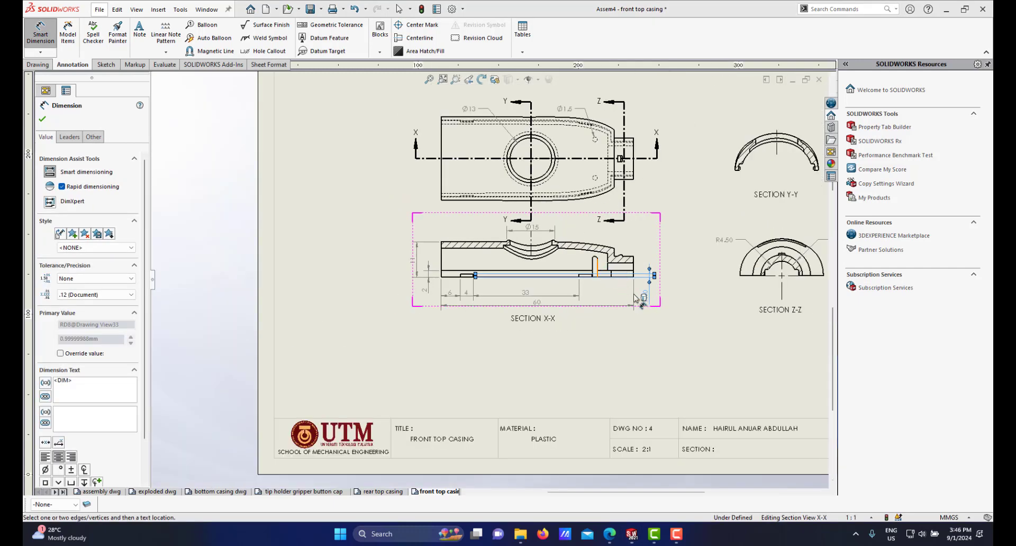
{"action": "scroll", "coordinate": [633, 294], "scroll_direction": "down", "scroll_amount": 3}
{"action": "scroll", "coordinate": [631, 296], "scroll_direction": "down", "scroll_amount": 2}
{"action": "scroll", "coordinate": [651, 308], "scroll_direction": "up", "scroll_amount": 3}
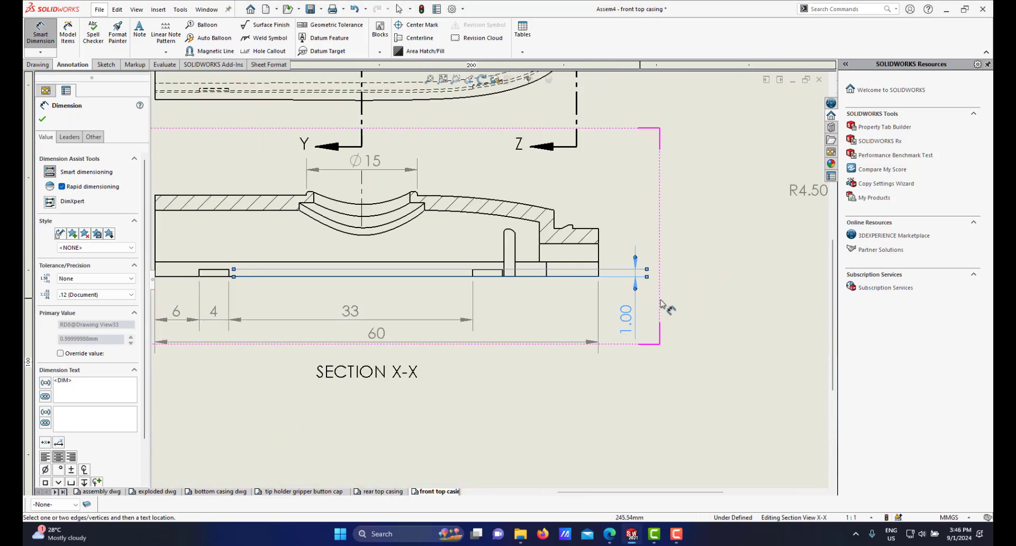
{"action": "right_click", "coordinate": [711, 297]}
{"action": "left_click", "coordinate": [734, 338]}
Step: Move the 1 mm dimension beside the groove and set it to no decimal places
{"action": "left_click_drag", "start_coordinate": [628, 317], "coordinate": [268, 254]}
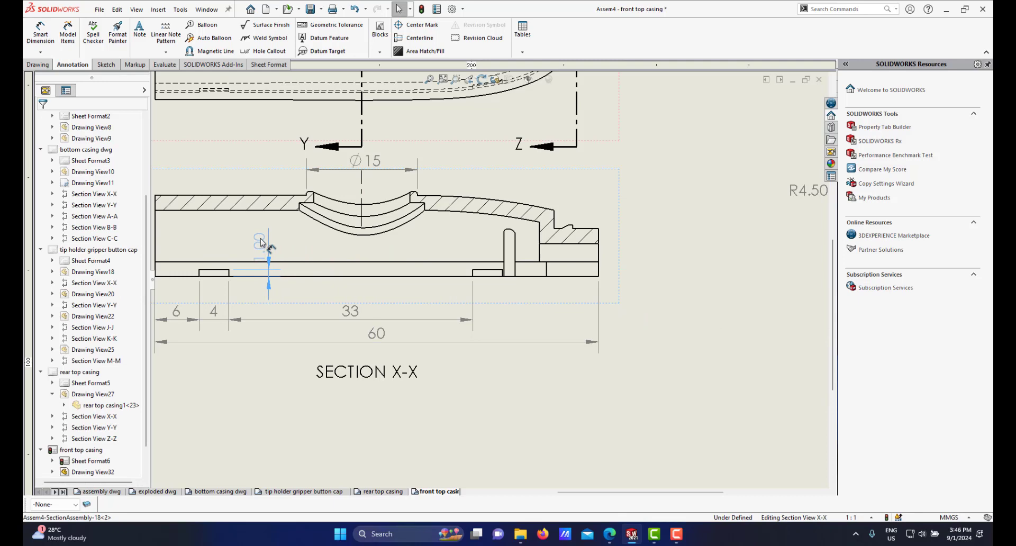
{"action": "left_click_drag", "start_coordinate": [268, 253], "coordinate": [268, 262]}
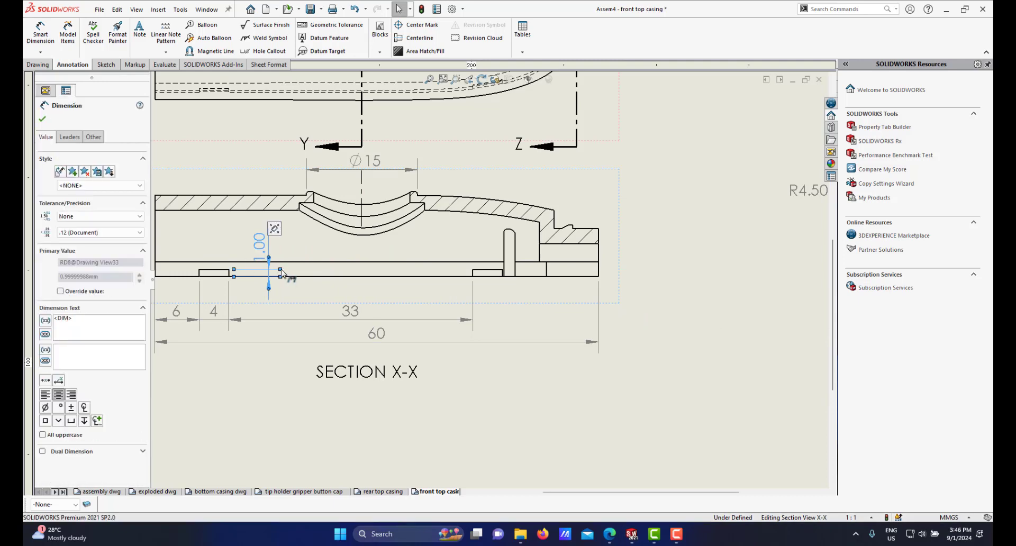
{"action": "scroll", "coordinate": [265, 267], "scroll_direction": "down", "scroll_amount": 2}
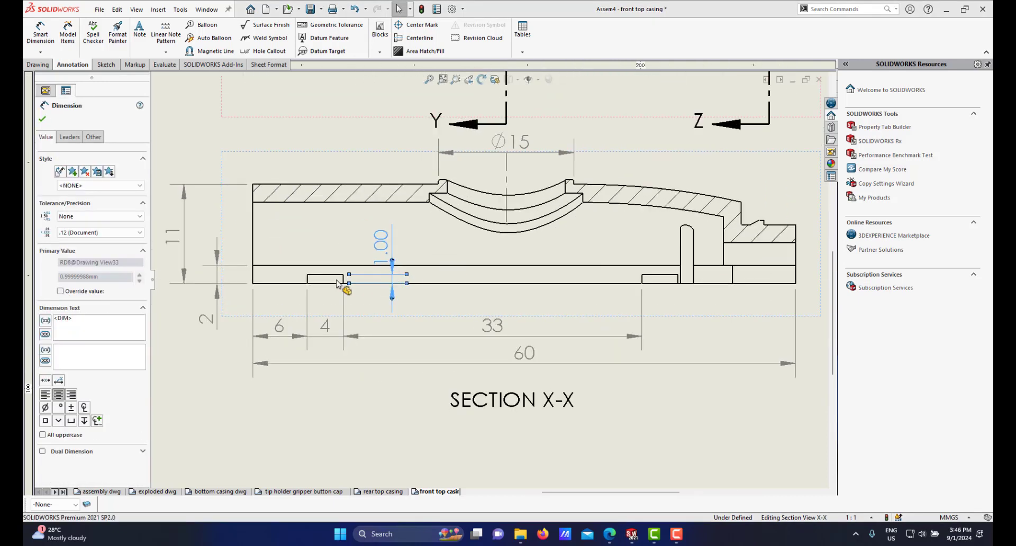
{"action": "scroll", "coordinate": [572, 275], "scroll_direction": "up", "scroll_amount": 3}
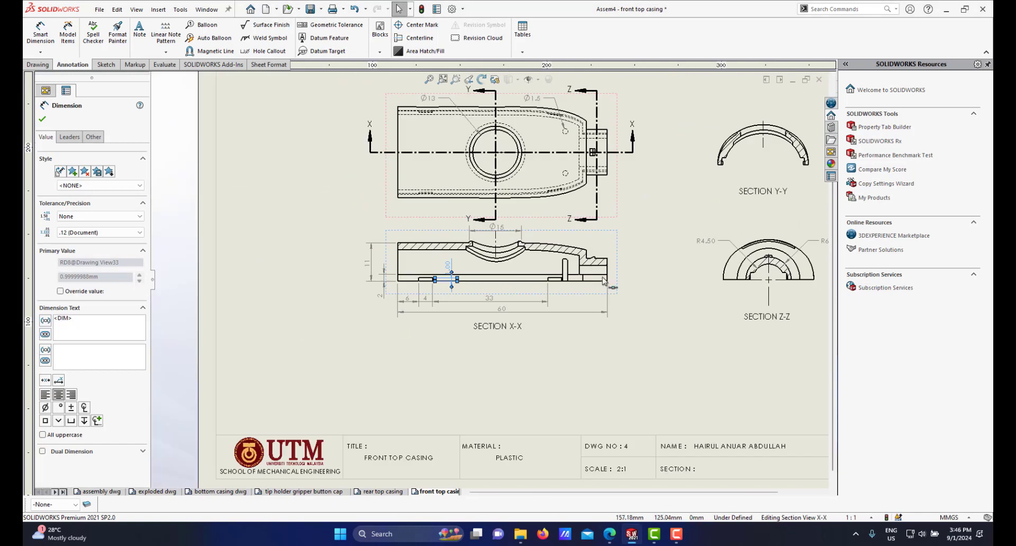
{"action": "scroll", "coordinate": [484, 274], "scroll_direction": "down", "scroll_amount": 2}
{"action": "scroll", "coordinate": [450, 286], "scroll_direction": "up", "scroll_amount": 2}
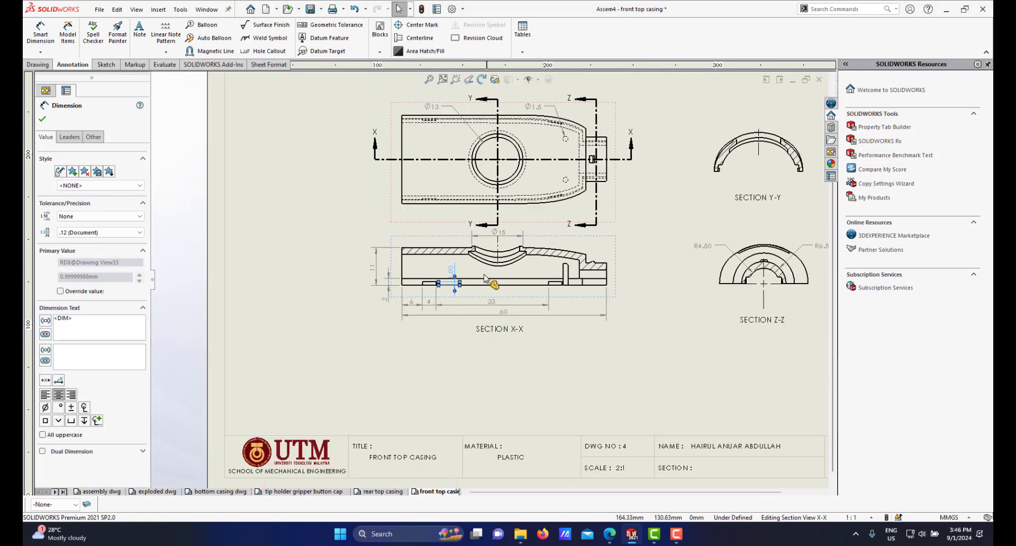
{"action": "scroll", "coordinate": [424, 286], "scroll_direction": "down", "scroll_amount": 2}
{"action": "scroll", "coordinate": [439, 288], "scroll_direction": "down", "scroll_amount": 1}
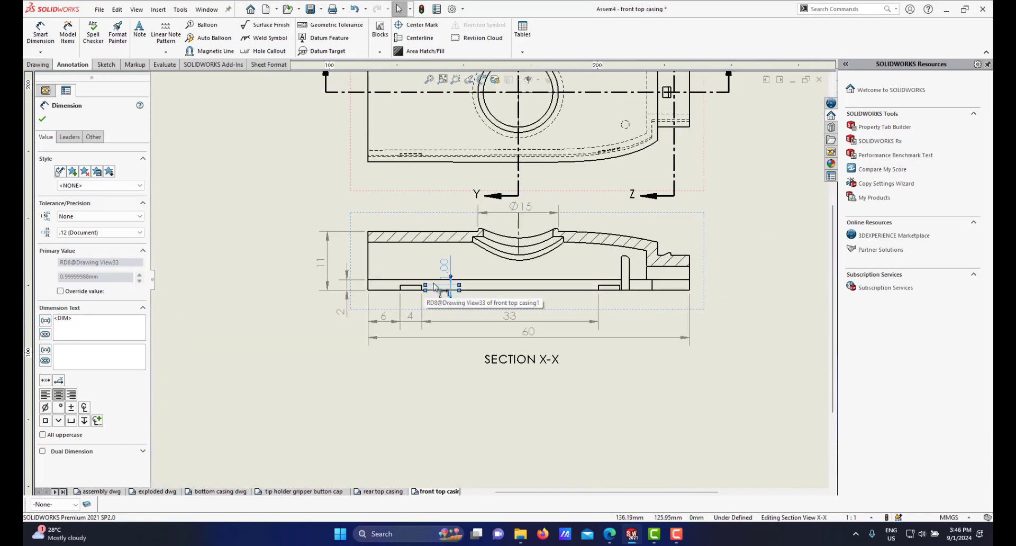
{"action": "scroll", "coordinate": [449, 288], "scroll_direction": "down", "scroll_amount": 2}
{"action": "left_click", "coordinate": [98, 233]}
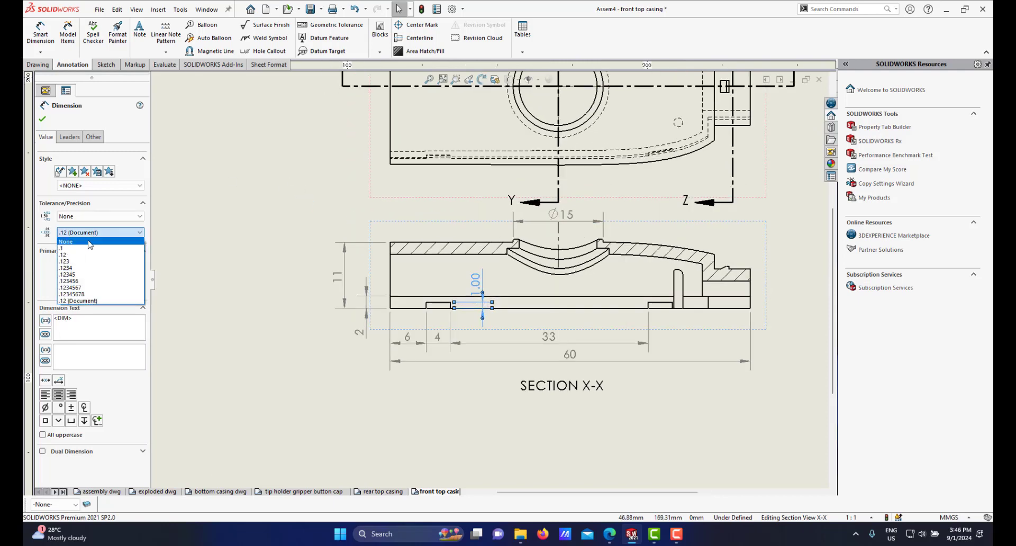
{"action": "left_click", "coordinate": [66, 241]}
Step: Dimension the 26 mm overall width of the top view along its left edge
{"action": "scroll", "coordinate": [519, 292], "scroll_direction": "up", "scroll_amount": 2}
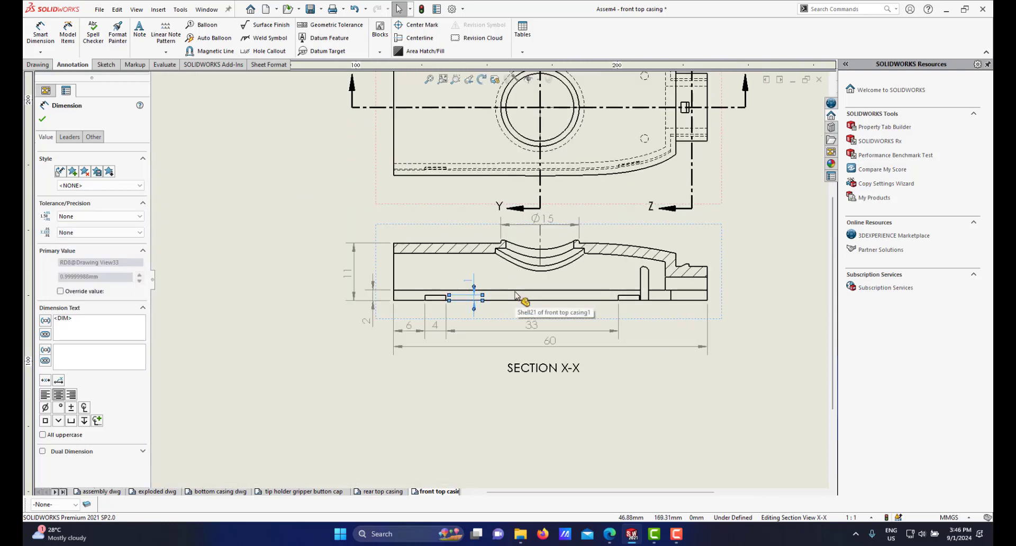
{"action": "scroll", "coordinate": [593, 299], "scroll_direction": "up", "scroll_amount": 1}
{"action": "scroll", "coordinate": [609, 287], "scroll_direction": "down", "scroll_amount": 1}
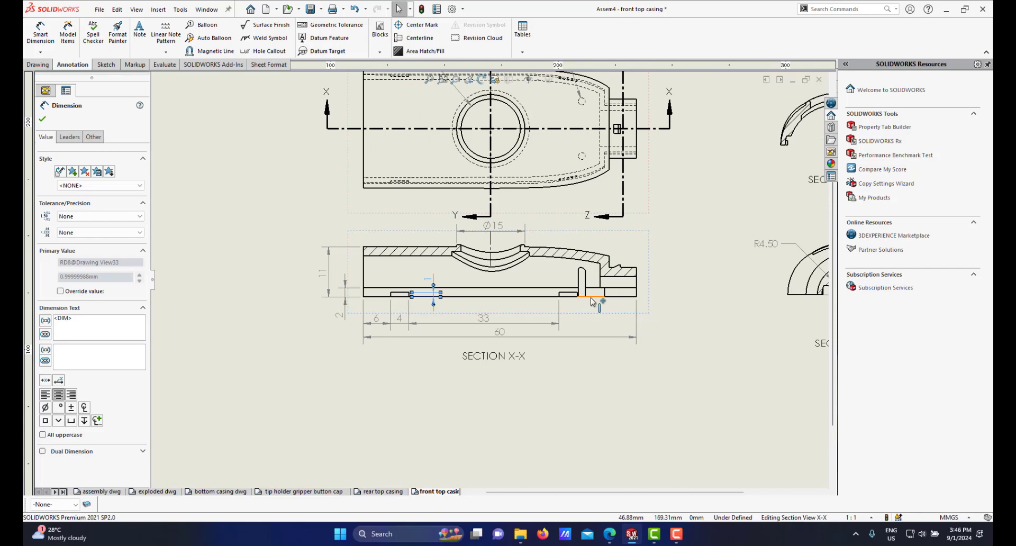
{"action": "scroll", "coordinate": [609, 294], "scroll_direction": "up", "scroll_amount": 3}
{"action": "scroll", "coordinate": [656, 289], "scroll_direction": "down", "scroll_amount": 2}
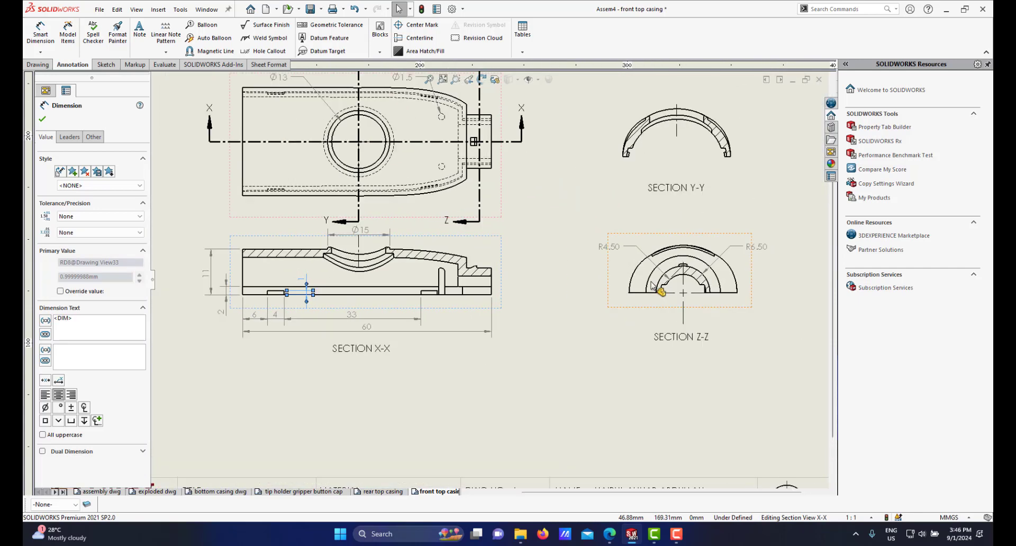
{"action": "scroll", "coordinate": [653, 285], "scroll_direction": "down", "scroll_amount": 1}
{"action": "scroll", "coordinate": [377, 268], "scroll_direction": "up", "scroll_amount": 3}
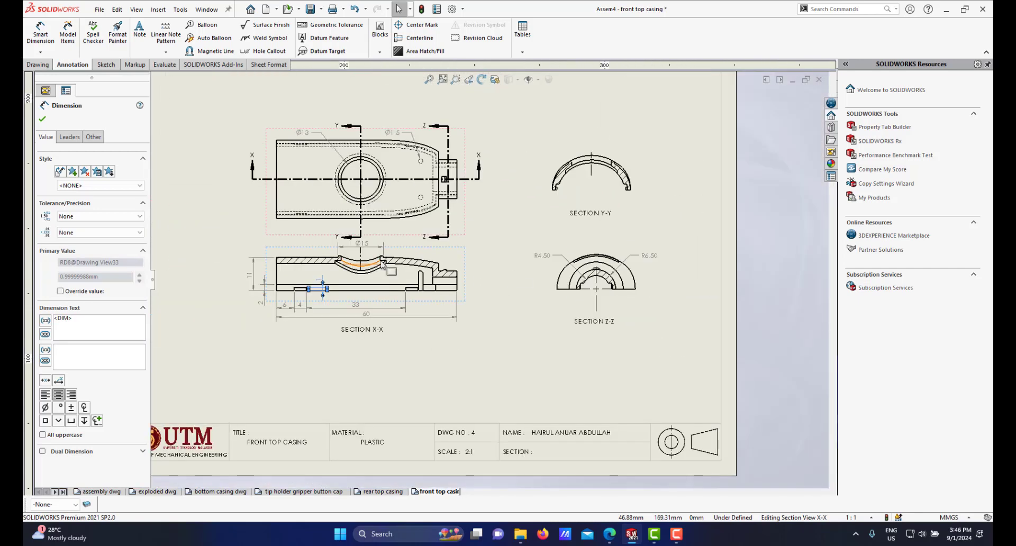
{"action": "scroll", "coordinate": [376, 267], "scroll_direction": "up", "scroll_amount": 2}
{"action": "scroll", "coordinate": [462, 205], "scroll_direction": "down", "scroll_amount": 2}
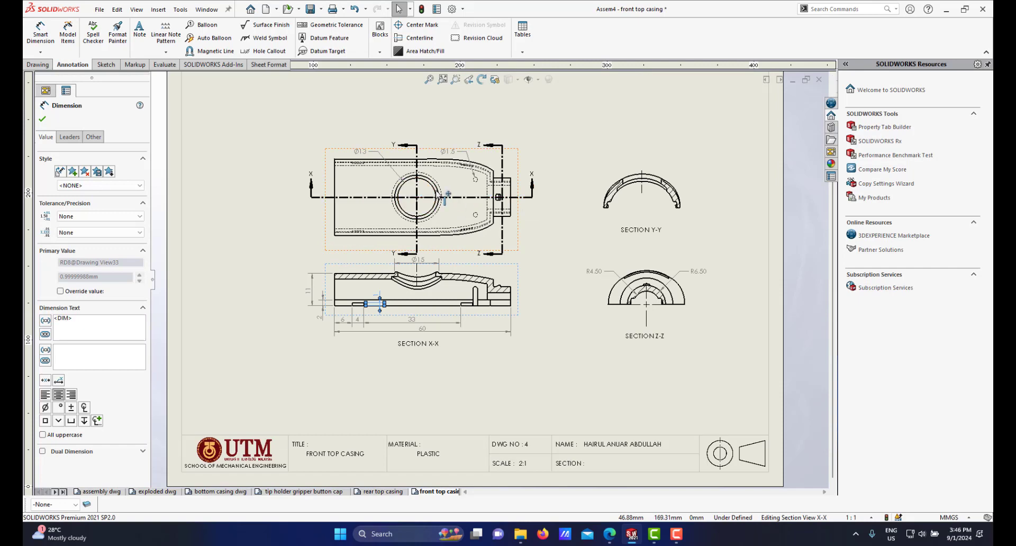
{"action": "scroll", "coordinate": [453, 203], "scroll_direction": "down", "scroll_amount": 2}
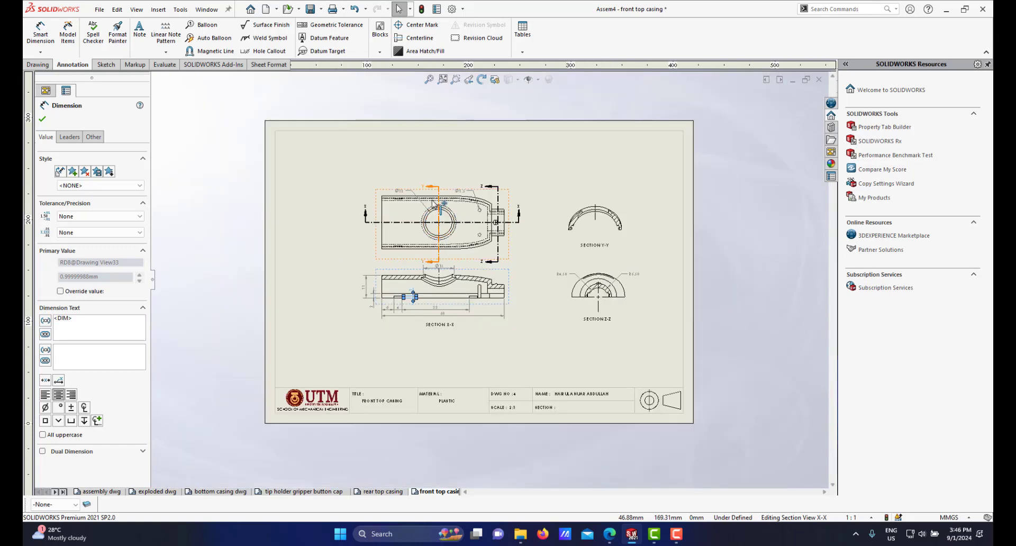
{"action": "left_click", "coordinate": [40, 34]}
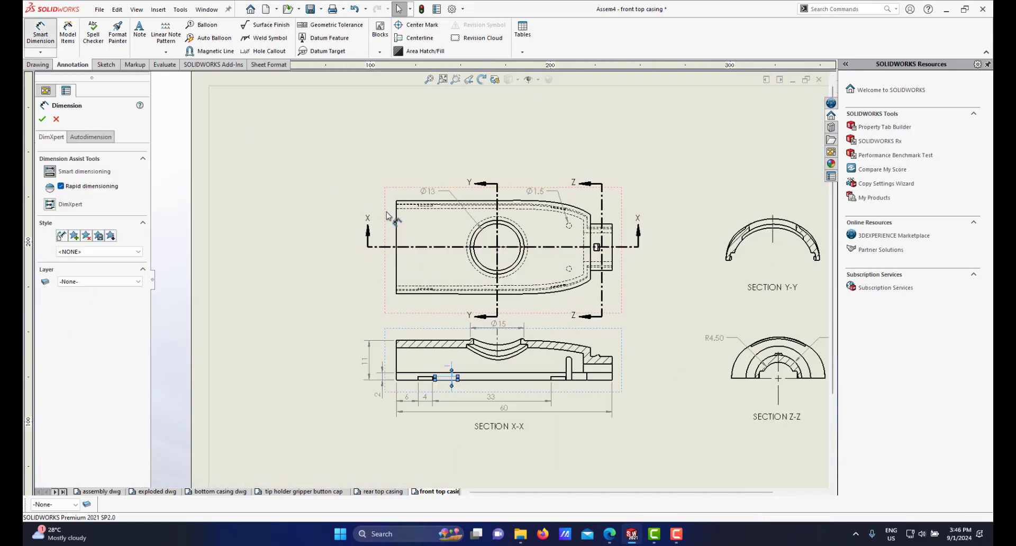
{"action": "scroll", "coordinate": [341, 181], "scroll_direction": "down", "scroll_amount": 2}
{"action": "left_click", "coordinate": [411, 223]}
{"action": "left_click", "coordinate": [380, 254]}
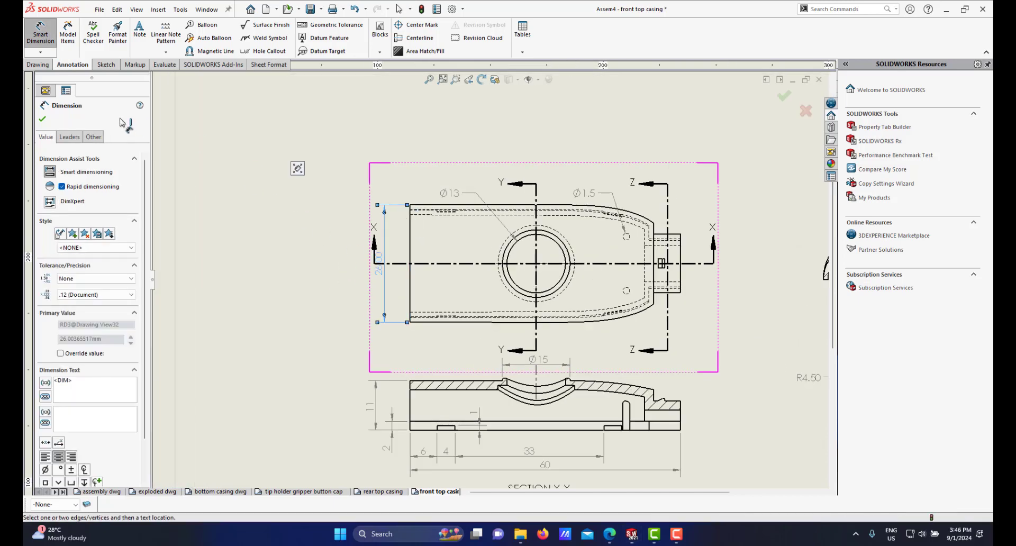
{"action": "key", "text": "Escape"}
{"action": "key", "text": "Escape"}
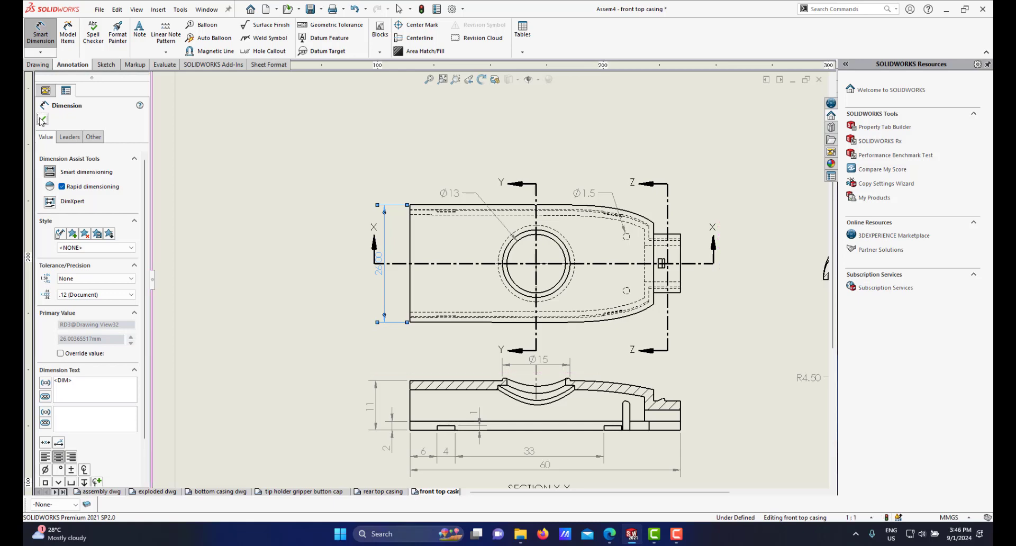
Step: Move the 26 mm dimension outward and set it to no decimal places
{"action": "left_click_drag", "start_coordinate": [379, 271], "coordinate": [350, 275]}
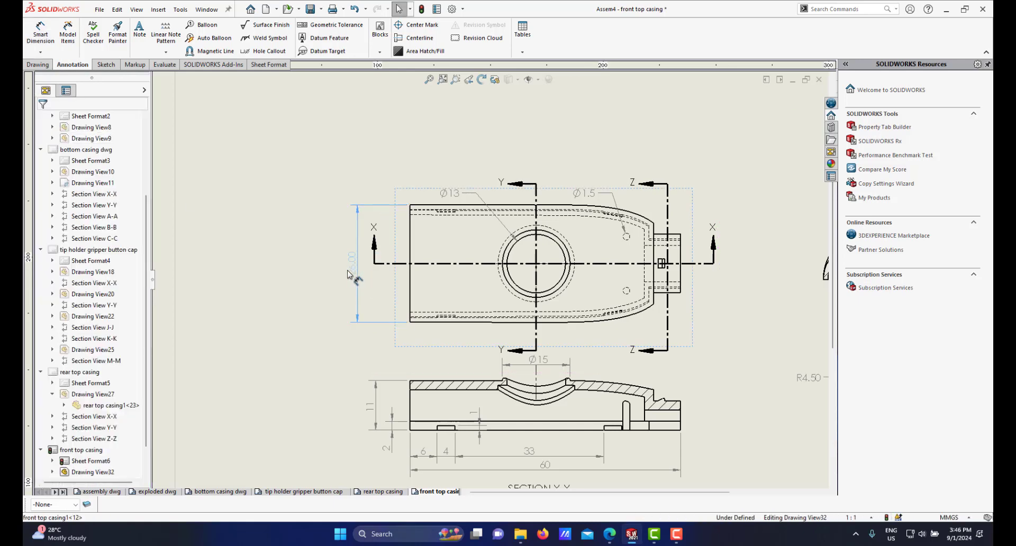
{"action": "left_click", "coordinate": [97, 233]}
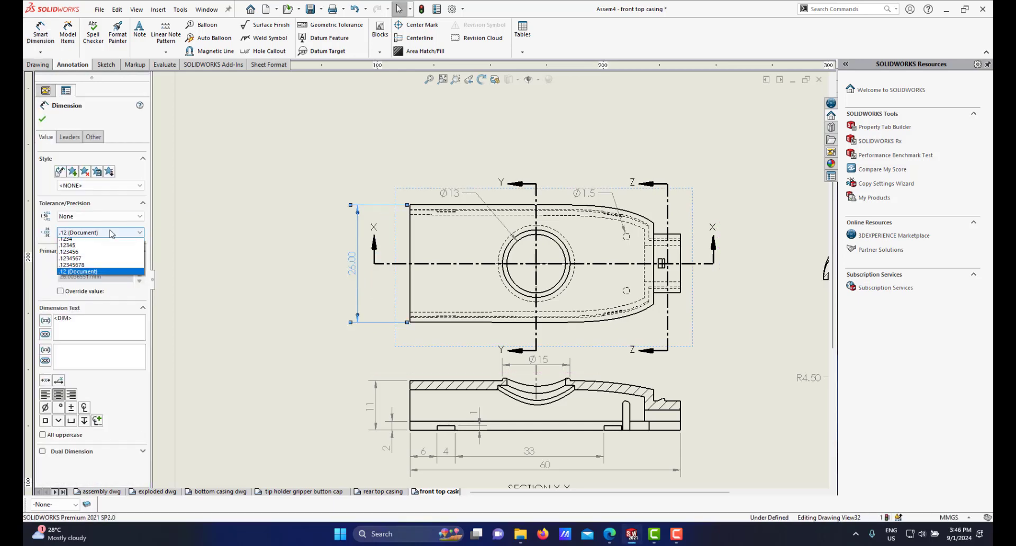
{"action": "left_click", "coordinate": [97, 242]}
Step: Review the dimensions across the top view and section views on the sheet
{"action": "scroll", "coordinate": [508, 317], "scroll_direction": "up", "scroll_amount": 2}
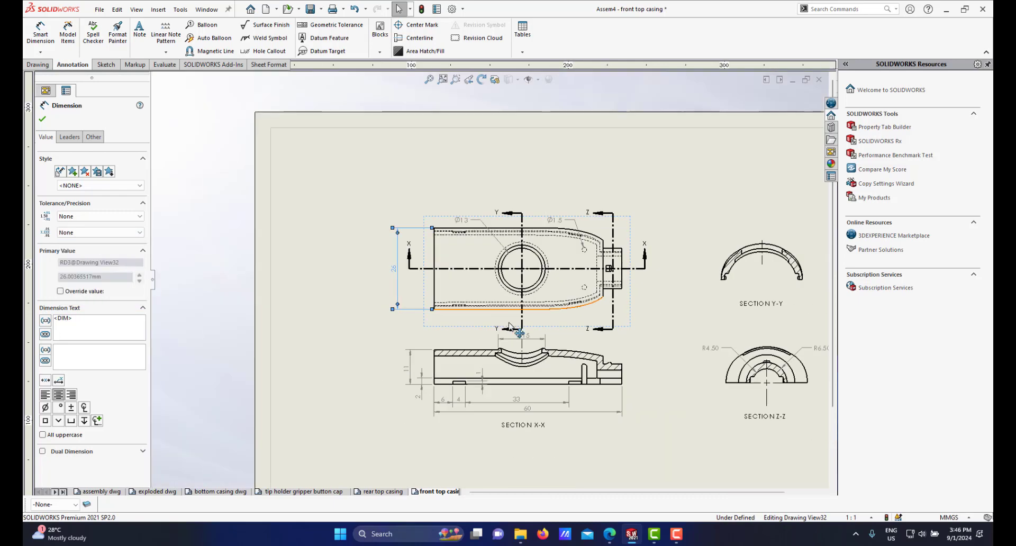
{"action": "scroll", "coordinate": [587, 316], "scroll_direction": "up", "scroll_amount": 4}
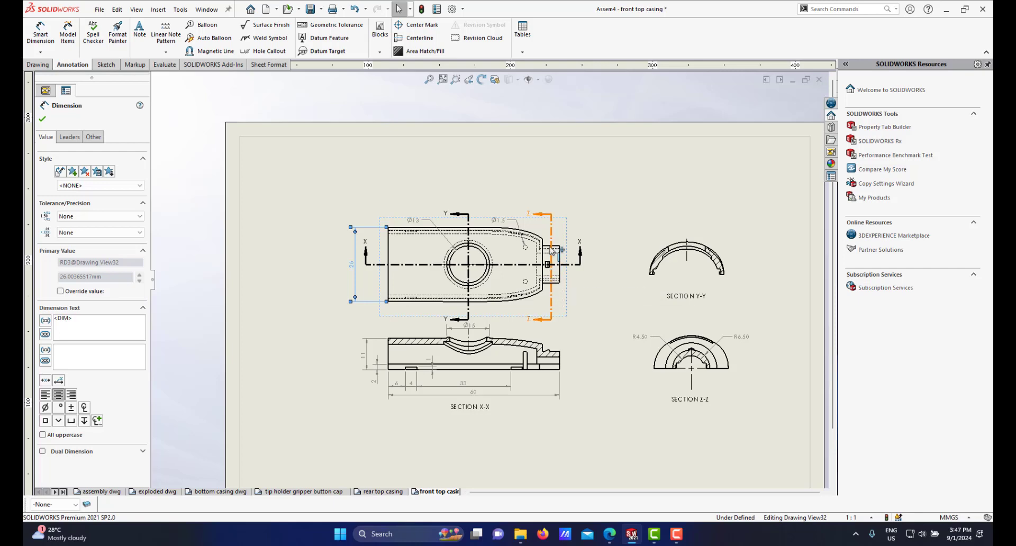
{"action": "scroll", "coordinate": [557, 243], "scroll_direction": "down", "scroll_amount": 1}
{"action": "scroll", "coordinate": [511, 281], "scroll_direction": "up", "scroll_amount": 2}
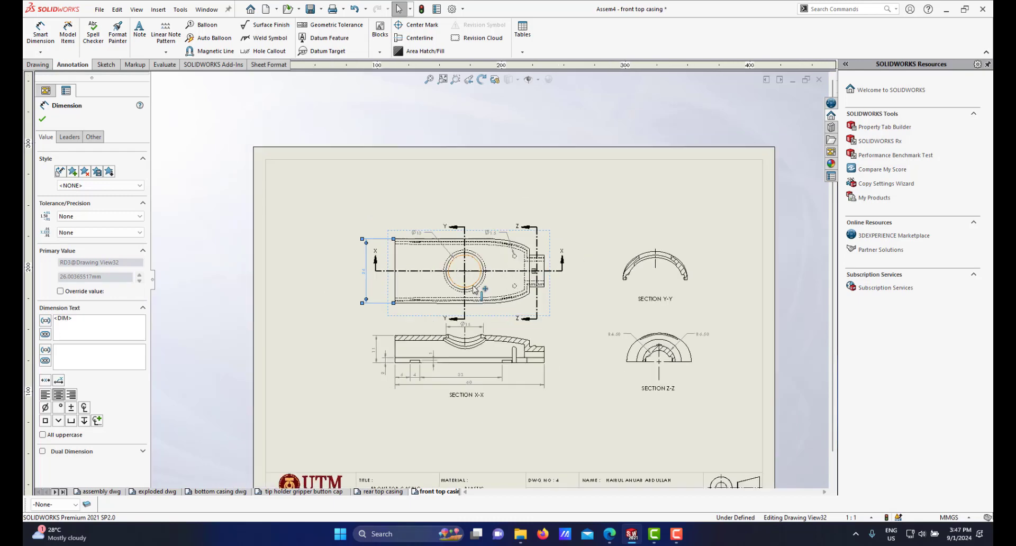
{"action": "scroll", "coordinate": [458, 286], "scroll_direction": "down", "scroll_amount": 3}
{"action": "scroll", "coordinate": [501, 291], "scroll_direction": "up", "scroll_amount": 2}
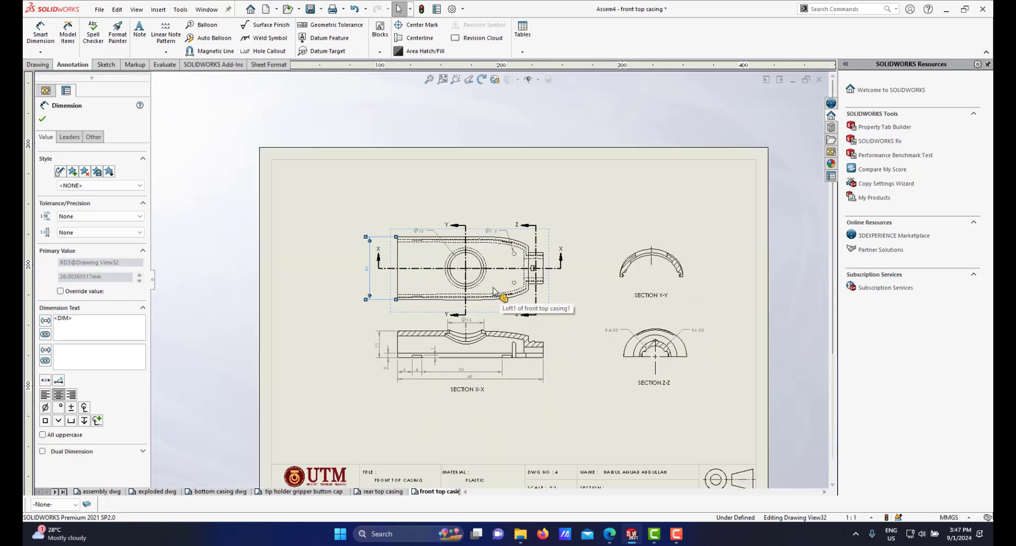
{"action": "scroll", "coordinate": [493, 290], "scroll_direction": "down", "scroll_amount": 1}
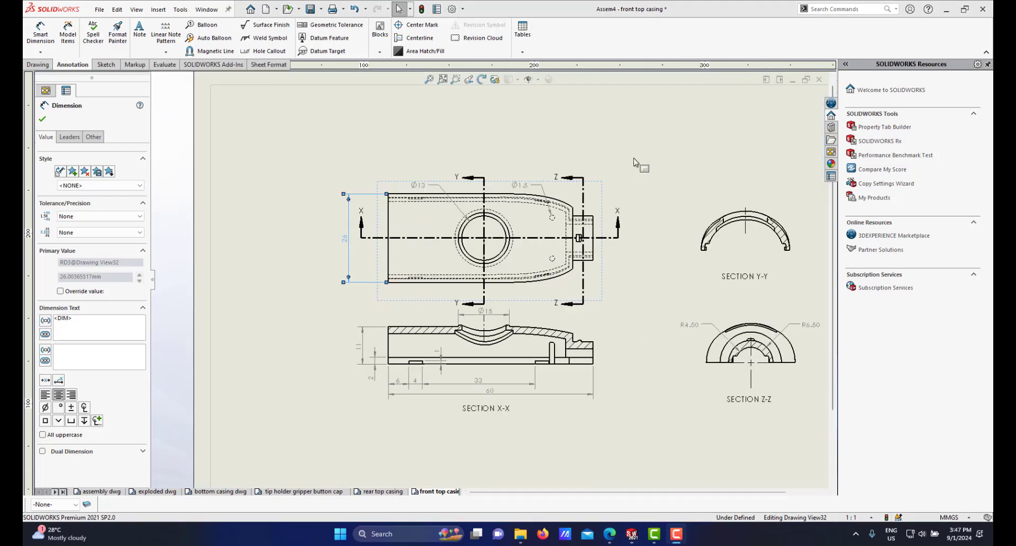
{"action": "scroll", "coordinate": [524, 246], "scroll_direction": "up", "scroll_amount": 3}
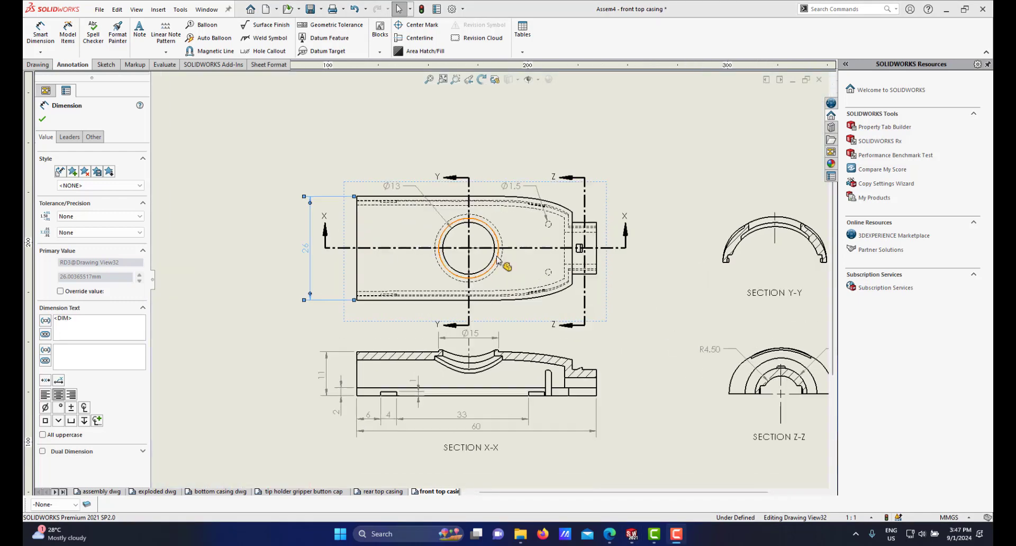
{"action": "scroll", "coordinate": [499, 260], "scroll_direction": "down", "scroll_amount": 1}
{"action": "scroll", "coordinate": [392, 380], "scroll_direction": "down", "scroll_amount": 1}
{"action": "scroll", "coordinate": [399, 373], "scroll_direction": "up", "scroll_amount": 2}
{"action": "scroll", "coordinate": [413, 354], "scroll_direction": "down", "scroll_amount": 2}
{"action": "scroll", "coordinate": [428, 322], "scroll_direction": "up", "scroll_amount": 3}
{"action": "scroll", "coordinate": [541, 327], "scroll_direction": "down", "scroll_amount": 3}
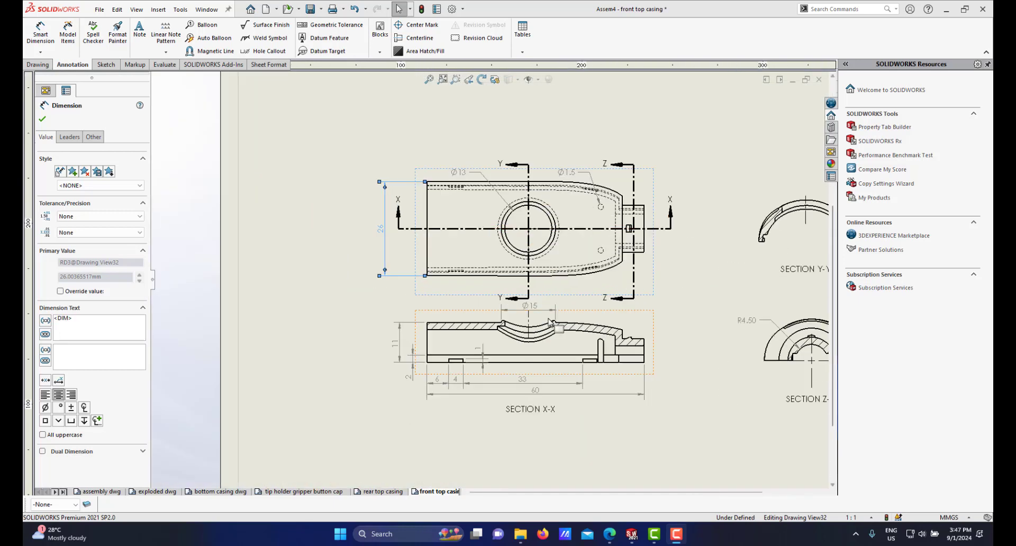
{"action": "scroll", "coordinate": [541, 327], "scroll_direction": "down", "scroll_amount": 1}
Step: Dimension the 2 mm thickness of the top wall at the left end of section X-X
{"action": "left_click", "coordinate": [41, 36]}
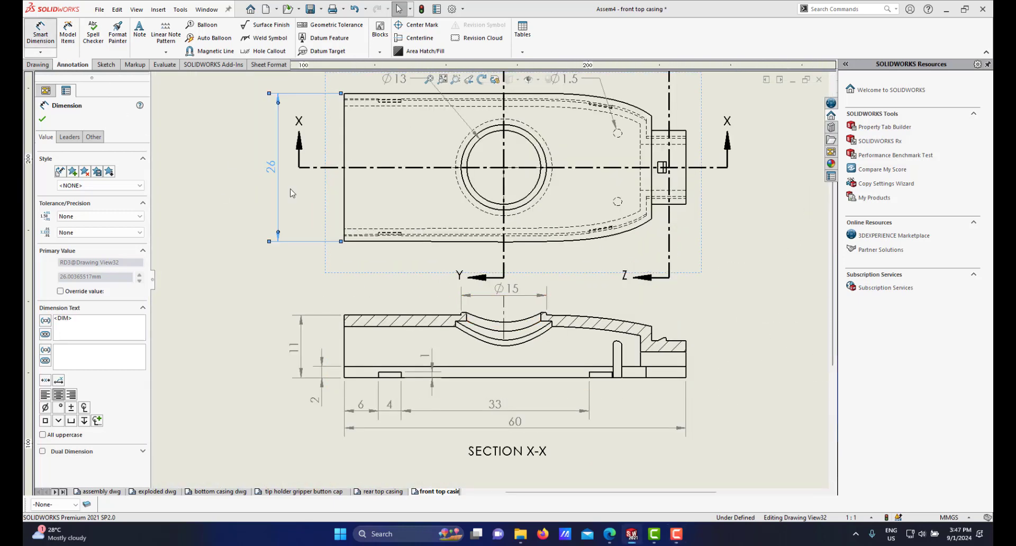
{"action": "scroll", "coordinate": [388, 328], "scroll_direction": "down", "scroll_amount": 4}
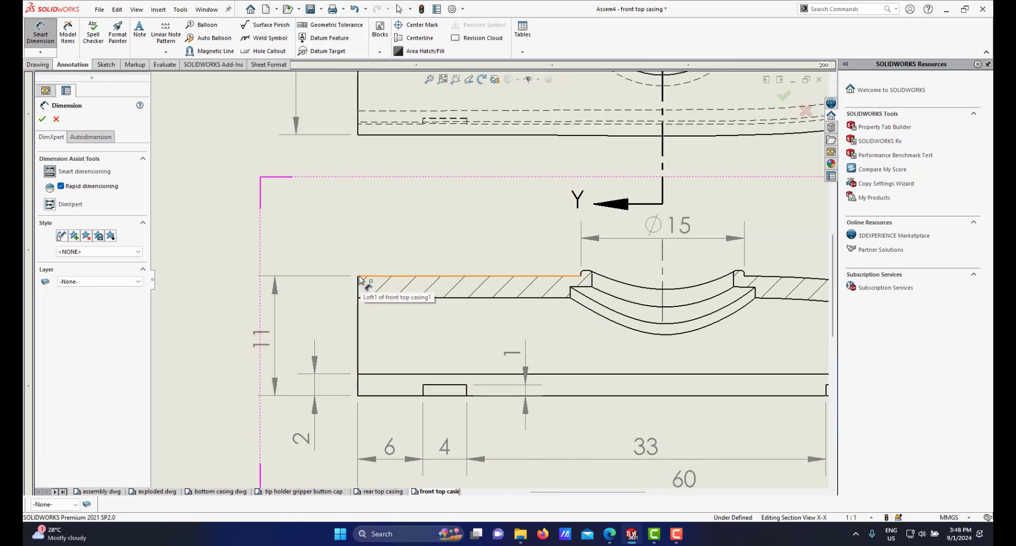
{"action": "left_click", "coordinate": [358, 277]}
{"action": "left_click", "coordinate": [360, 299]}
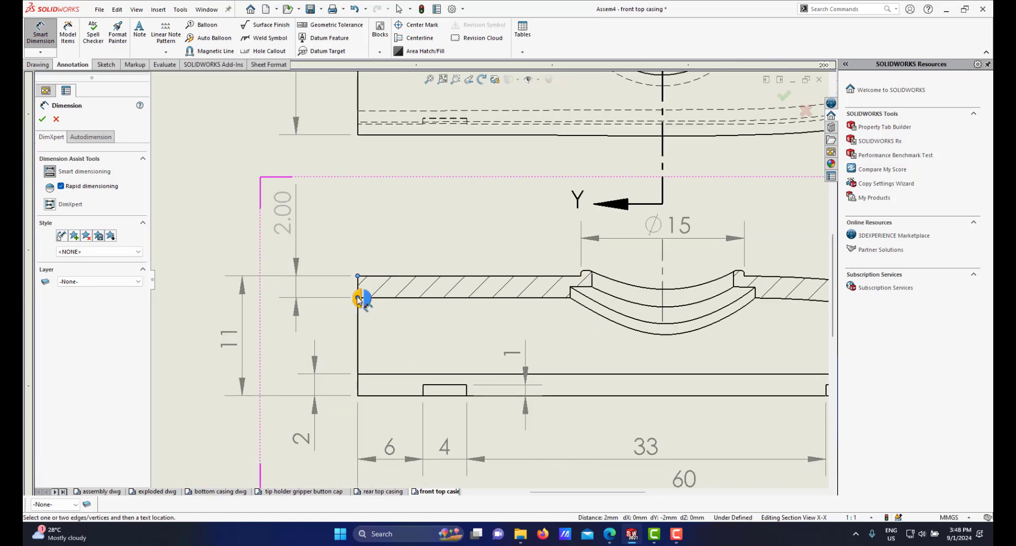
{"action": "left_click", "coordinate": [319, 264]}
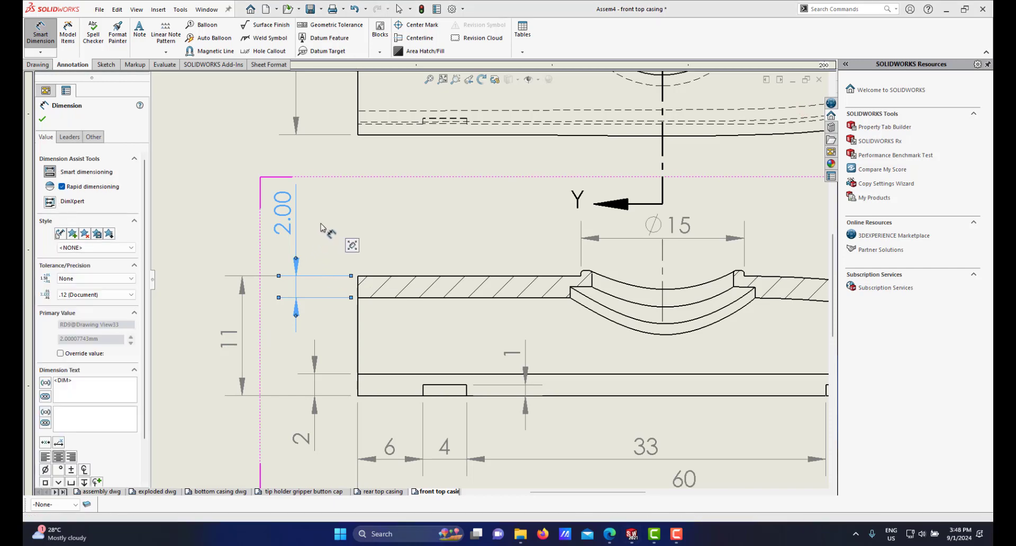
Step: Set the 2 mm wall dimension to no decimal places and rearrange the 2 mm and 11 mm dimensions beside section X-X
{"action": "right_click", "coordinate": [323, 226]}
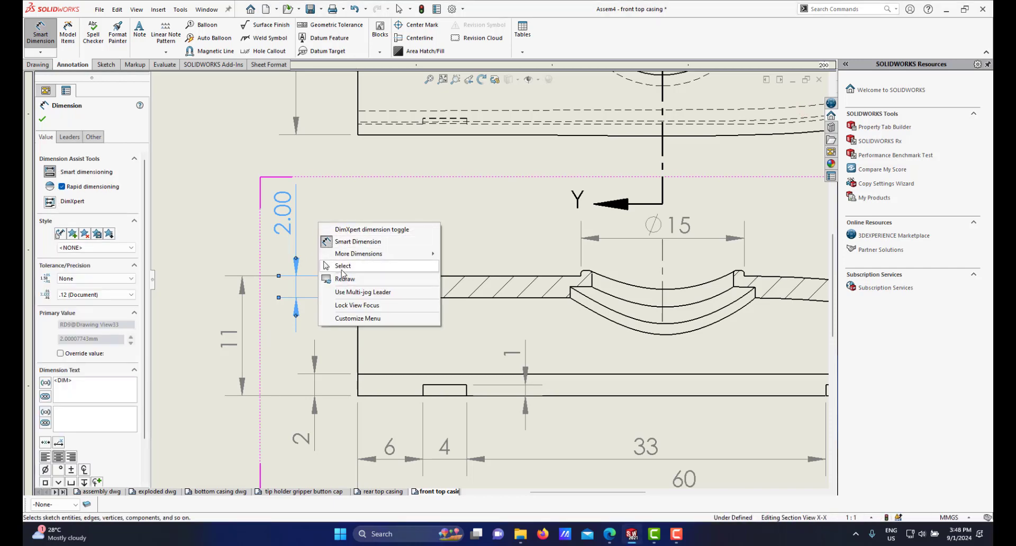
{"action": "left_click", "coordinate": [339, 268]}
{"action": "key", "text": "Escape"}
{"action": "left_click_drag", "start_coordinate": [286, 225], "coordinate": [301, 228]}
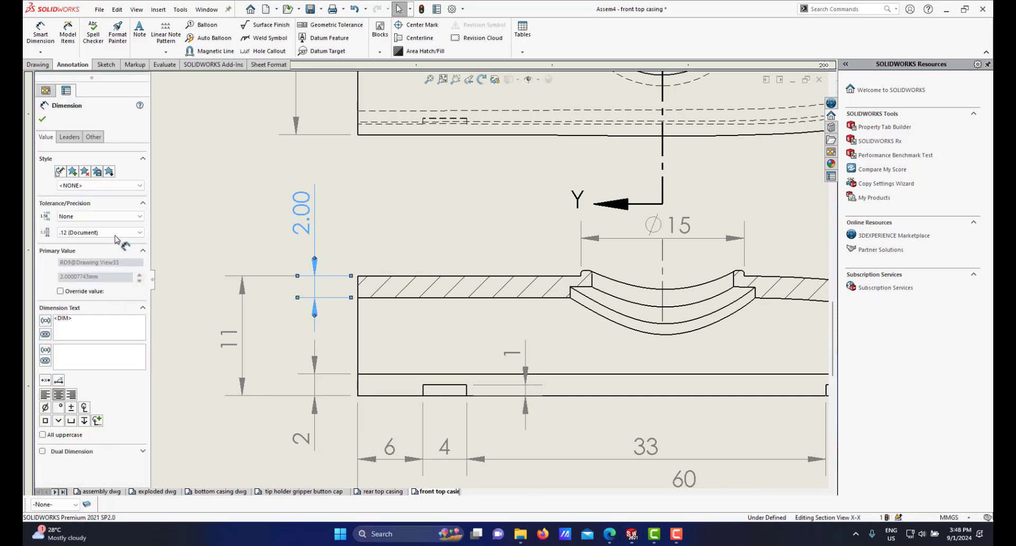
{"action": "left_click", "coordinate": [119, 233]}
{"action": "left_click", "coordinate": [95, 243]}
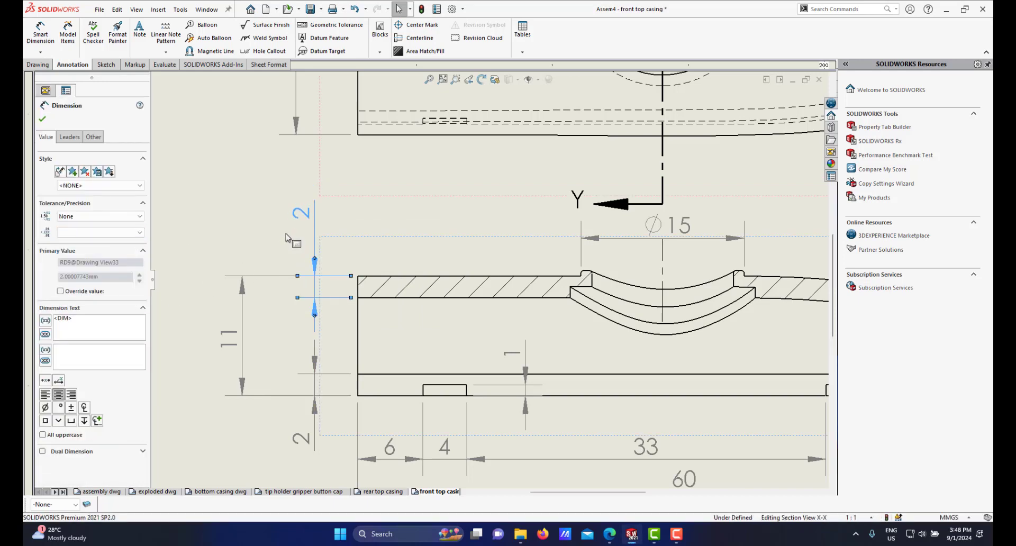
{"action": "left_click_drag", "start_coordinate": [303, 219], "coordinate": [306, 245]}
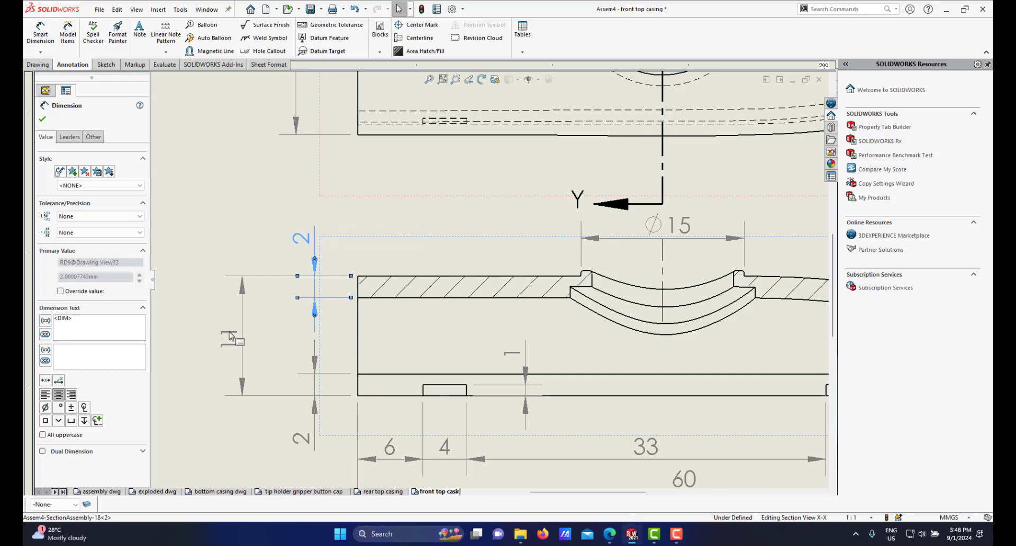
{"action": "left_click_drag", "start_coordinate": [231, 335], "coordinate": [258, 335]}
Step: Examine section X-X around the Ø15 groove and its neighbouring edges
{"action": "scroll", "coordinate": [556, 344], "scroll_direction": "up", "scroll_amount": 3}
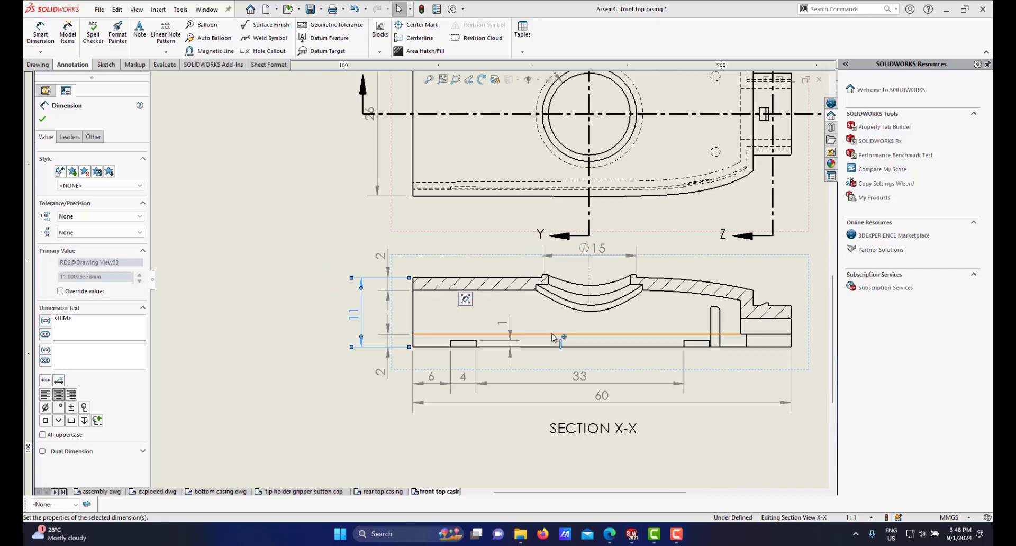
{"action": "scroll", "coordinate": [598, 320], "scroll_direction": "up", "scroll_amount": 3}
{"action": "scroll", "coordinate": [551, 290], "scroll_direction": "down", "scroll_amount": 5}
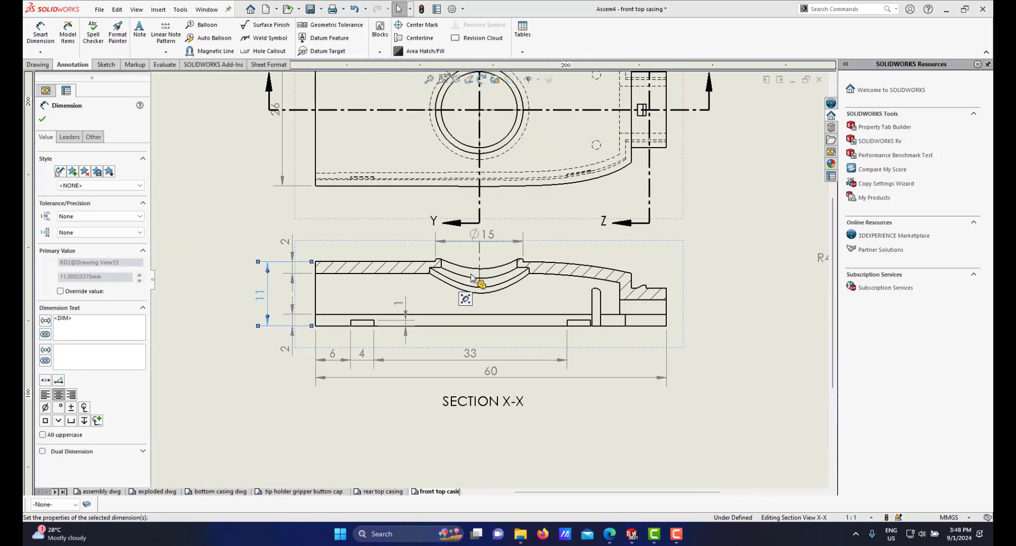
{"action": "scroll", "coordinate": [473, 278], "scroll_direction": "up", "scroll_amount": 3}
{"action": "scroll", "coordinate": [532, 281], "scroll_direction": "down", "scroll_amount": 4}
{"action": "scroll", "coordinate": [533, 281], "scroll_direction": "down", "scroll_amount": 4}
{"action": "scroll", "coordinate": [556, 280], "scroll_direction": "up", "scroll_amount": 8}
{"action": "scroll", "coordinate": [373, 281], "scroll_direction": "down", "scroll_amount": 8}
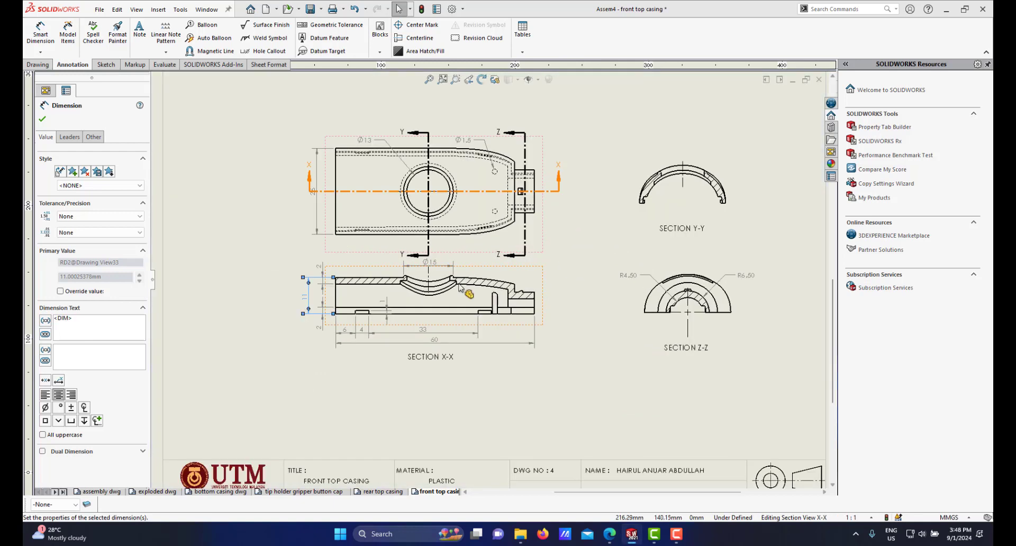
{"action": "scroll", "coordinate": [371, 286], "scroll_direction": "down", "scroll_amount": 2}
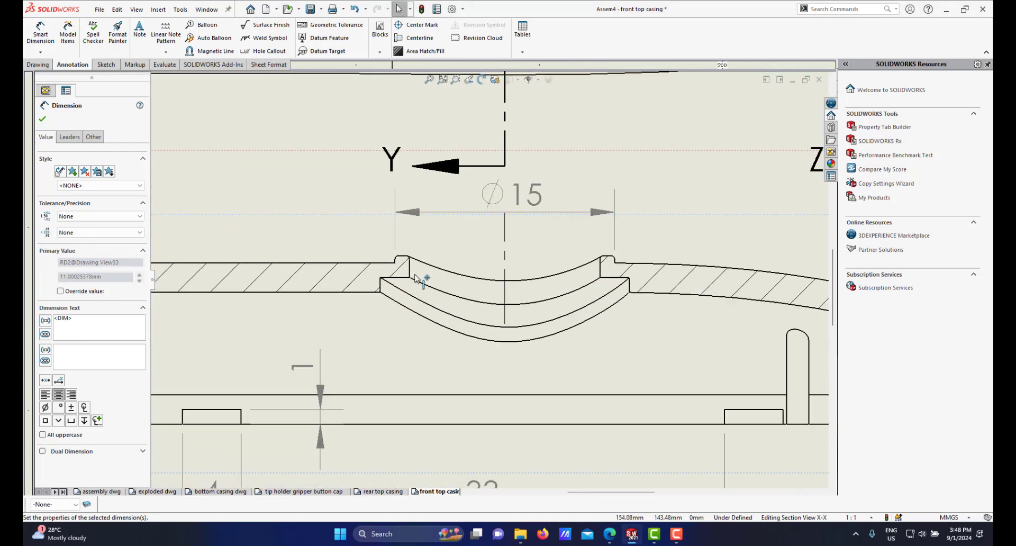
{"action": "scroll", "coordinate": [411, 281], "scroll_direction": "down", "scroll_amount": 1}
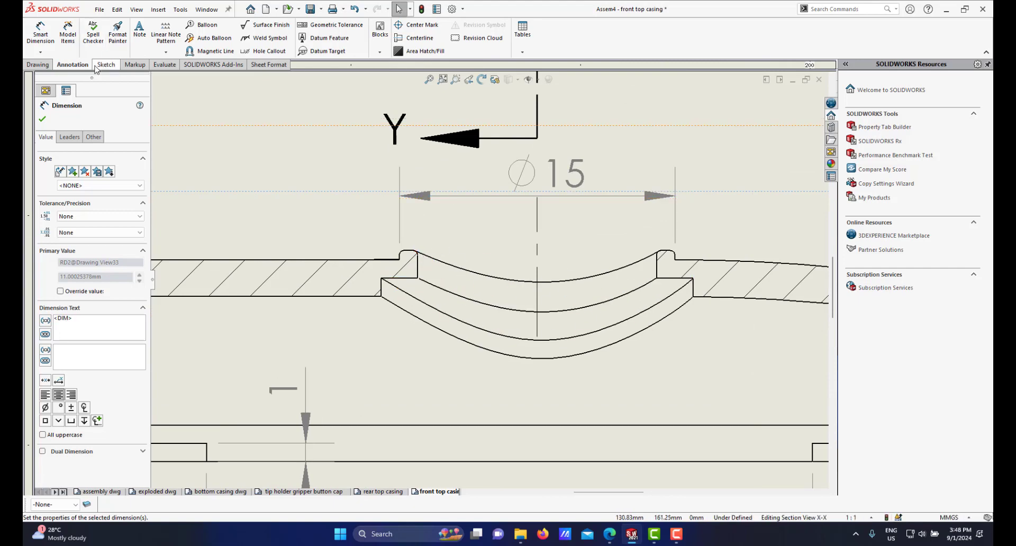
Step: Dimension the 1 mm step at the left side of the groove in section X-X and set it to no decimal places
{"action": "left_click", "coordinate": [41, 37]}
{"action": "scroll", "coordinate": [439, 281], "scroll_direction": "down", "scroll_amount": 2}
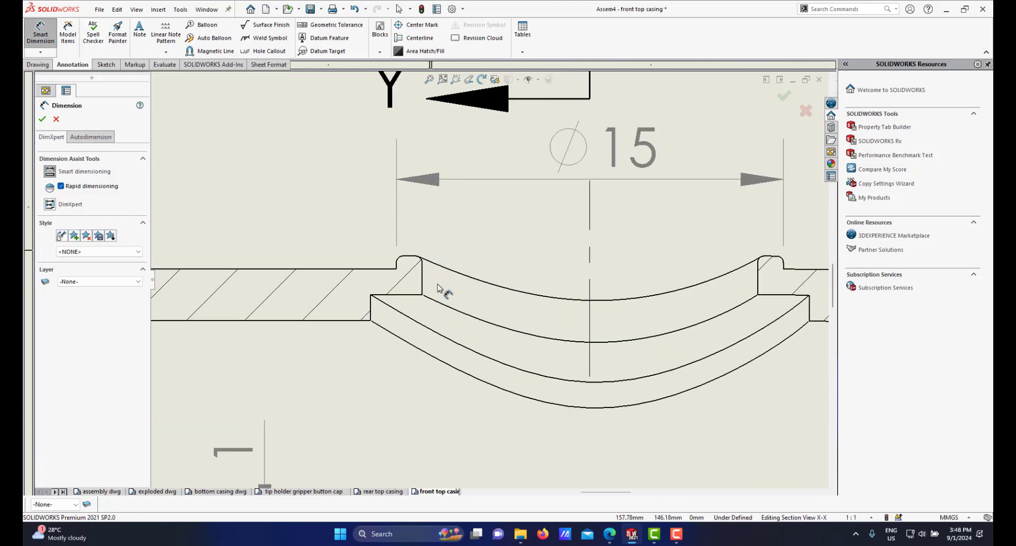
{"action": "left_click", "coordinate": [384, 296]}
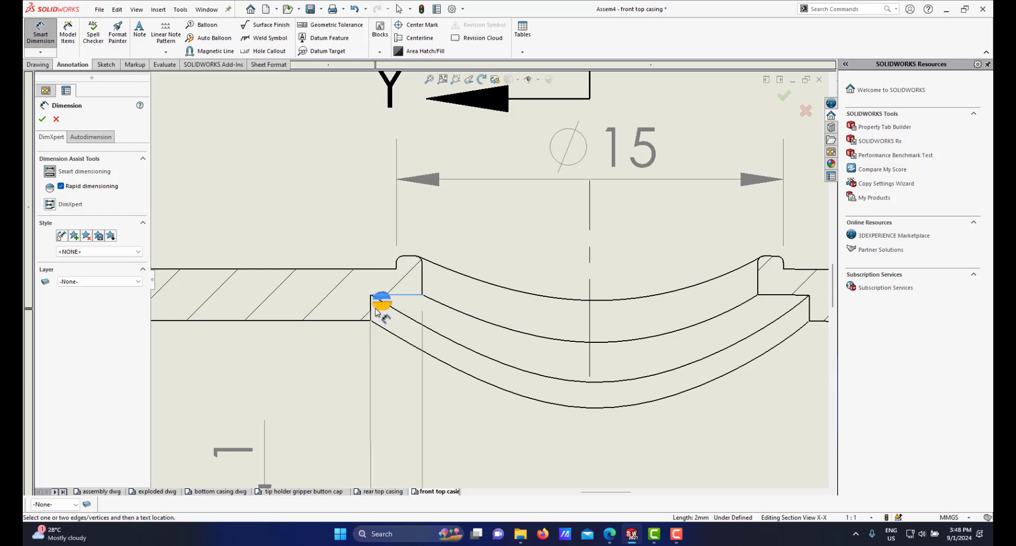
{"action": "key", "text": "Escape"}
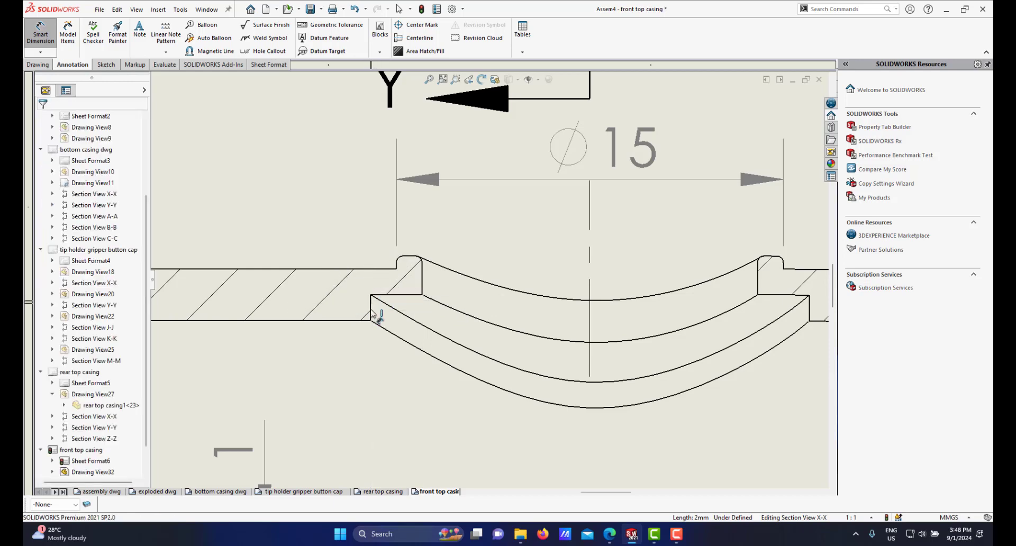
{"action": "left_click", "coordinate": [371, 295]}
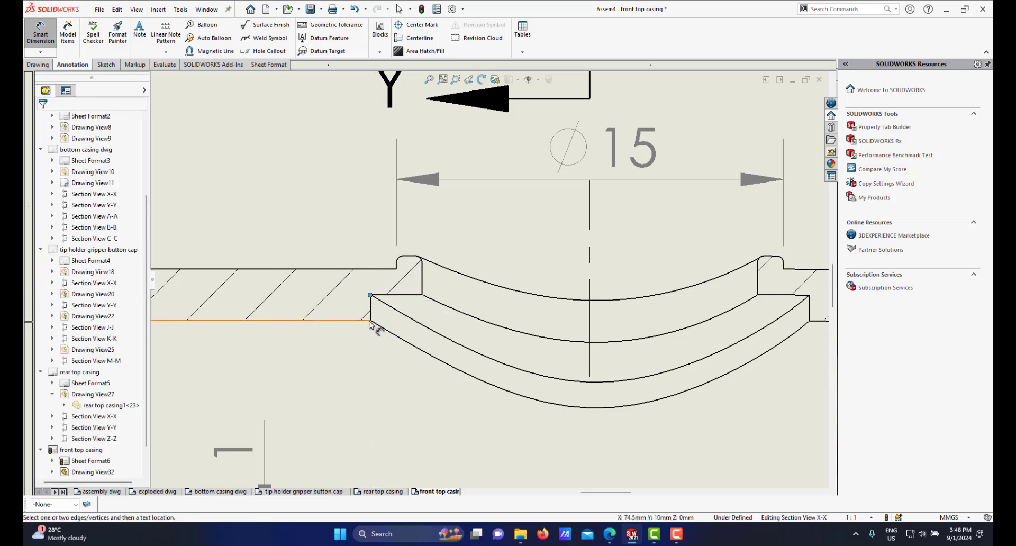
{"action": "left_click", "coordinate": [370, 320]}
{"action": "left_click", "coordinate": [369, 324]}
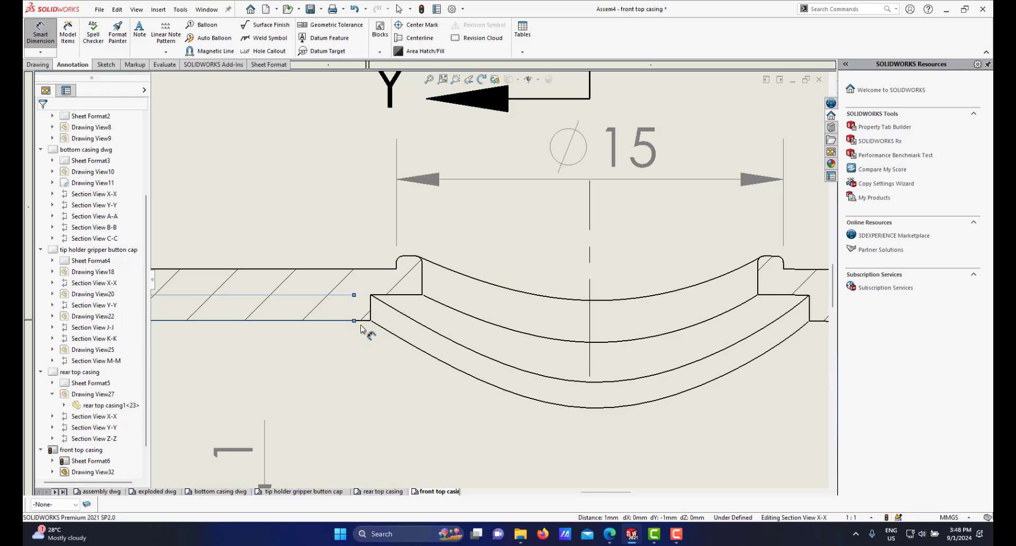
{"action": "scroll", "coordinate": [360, 327], "scroll_direction": "up", "scroll_amount": 8}
{"action": "scroll", "coordinate": [358, 308], "scroll_direction": "down", "scroll_amount": 4}
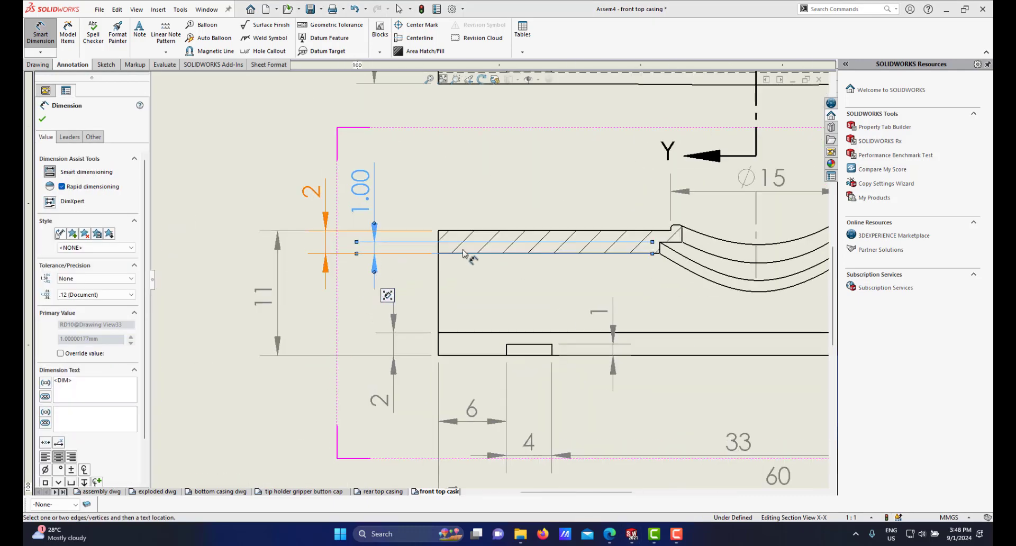
{"action": "scroll", "coordinate": [463, 253], "scroll_direction": "down", "scroll_amount": 1}
{"action": "mouse_move", "coordinate": [356, 209]}
{"action": "left_mouse_down"}
{"action": "mouse_move", "coordinate": [643, 218]}
{"action": "mouse_move", "coordinate": [638, 198]}
{"action": "mouse_move", "coordinate": [639, 207]}
{"action": "left_mouse_up"}
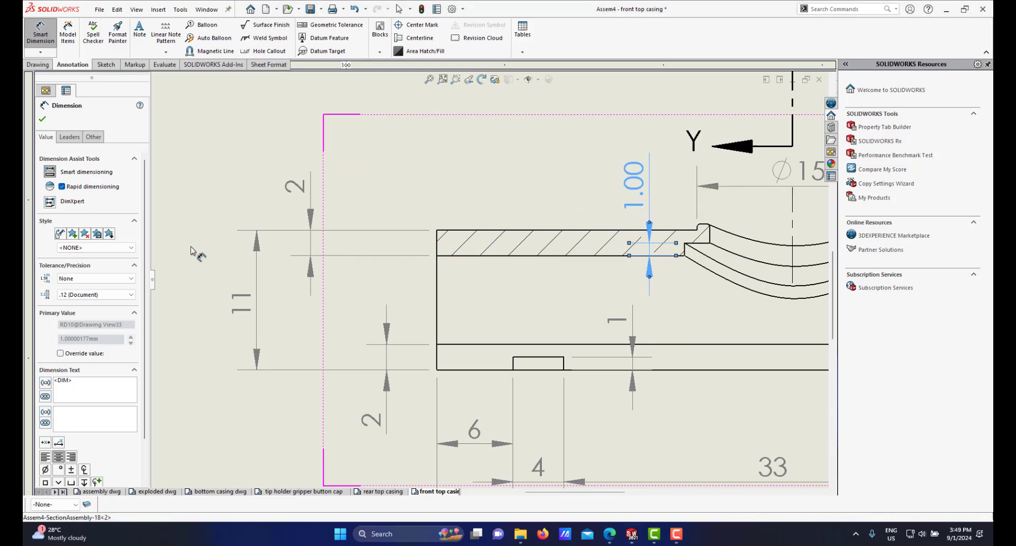
{"action": "left_click", "coordinate": [105, 295]}
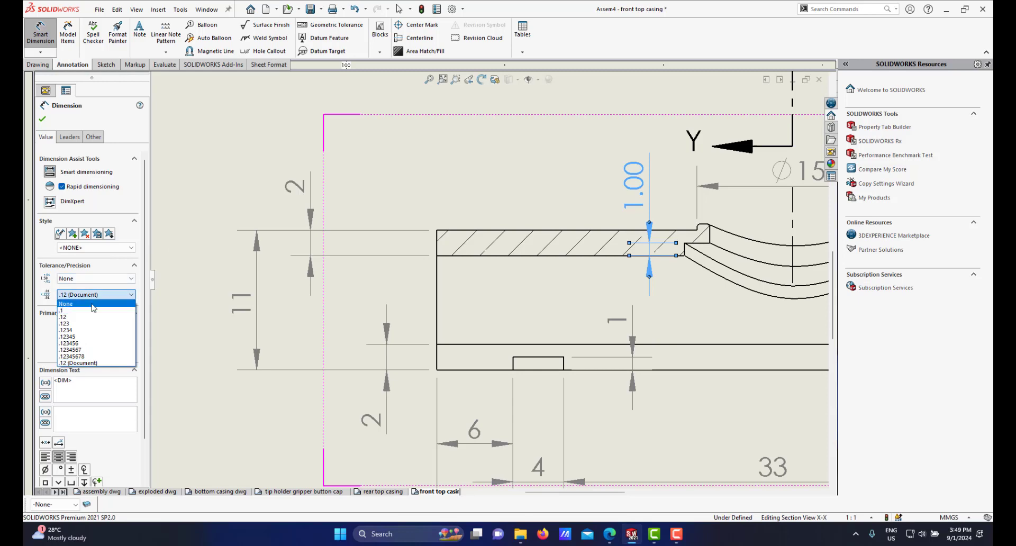
{"action": "left_click", "coordinate": [95, 309]}
Step: Try to dimension the lip at the right side of the groove in section X-X
{"action": "scroll", "coordinate": [678, 268], "scroll_direction": "up", "scroll_amount": 3}
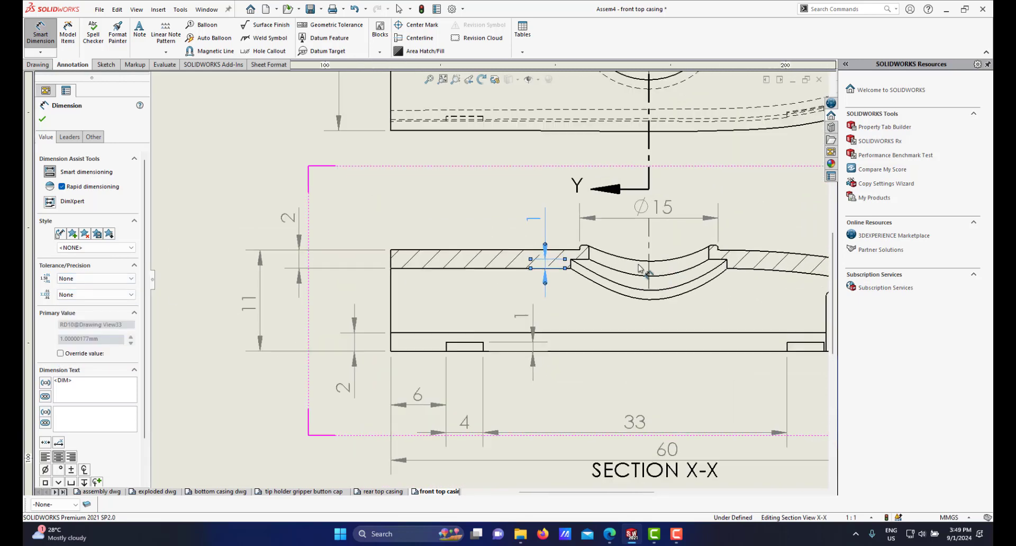
{"action": "scroll", "coordinate": [667, 270], "scroll_direction": "down", "scroll_amount": 5}
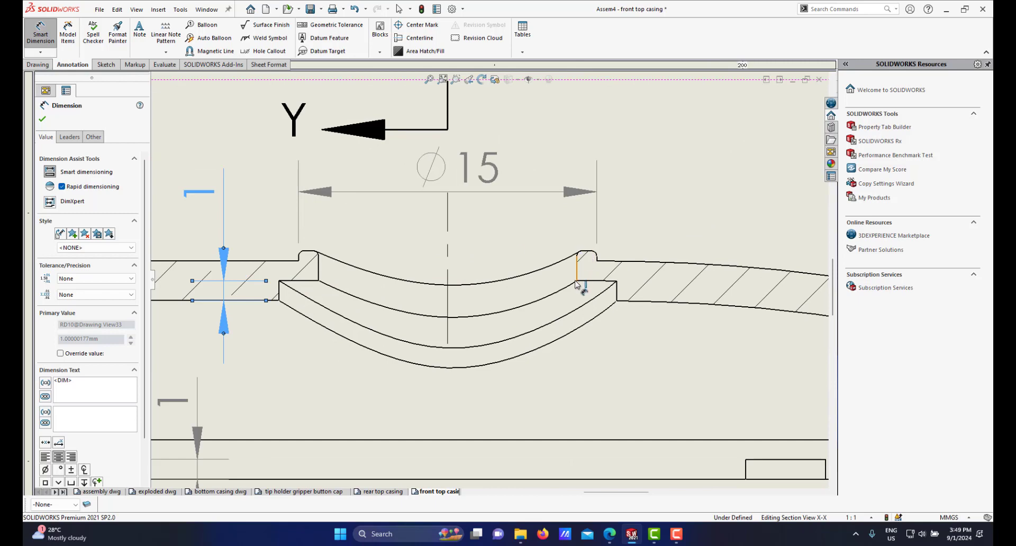
{"action": "scroll", "coordinate": [489, 282], "scroll_direction": "up", "scroll_amount": 1}
{"action": "scroll", "coordinate": [313, 290], "scroll_direction": "down", "scroll_amount": 1}
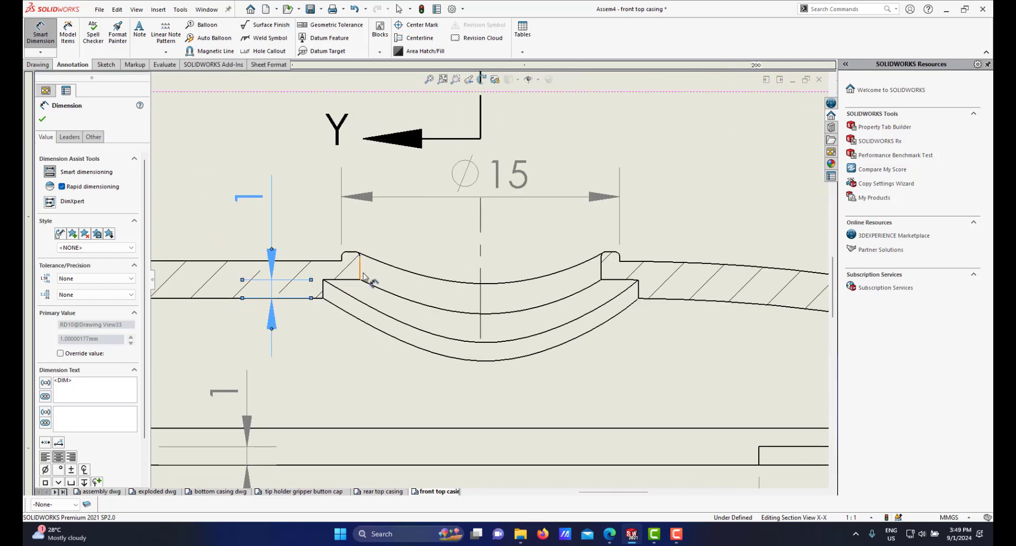
{"action": "scroll", "coordinate": [363, 262], "scroll_direction": "down", "scroll_amount": 1}
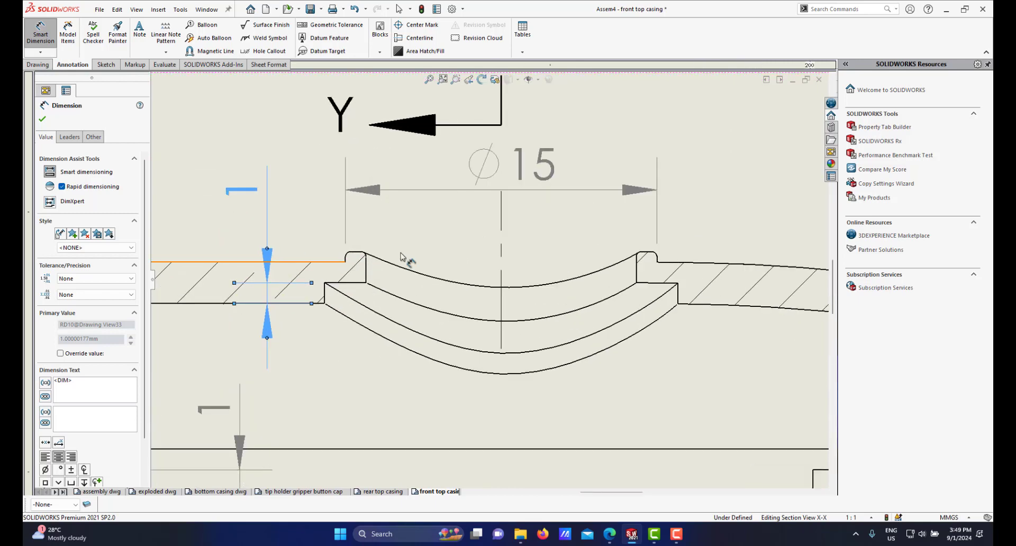
{"action": "scroll", "coordinate": [643, 265], "scroll_direction": "down", "scroll_amount": 2}
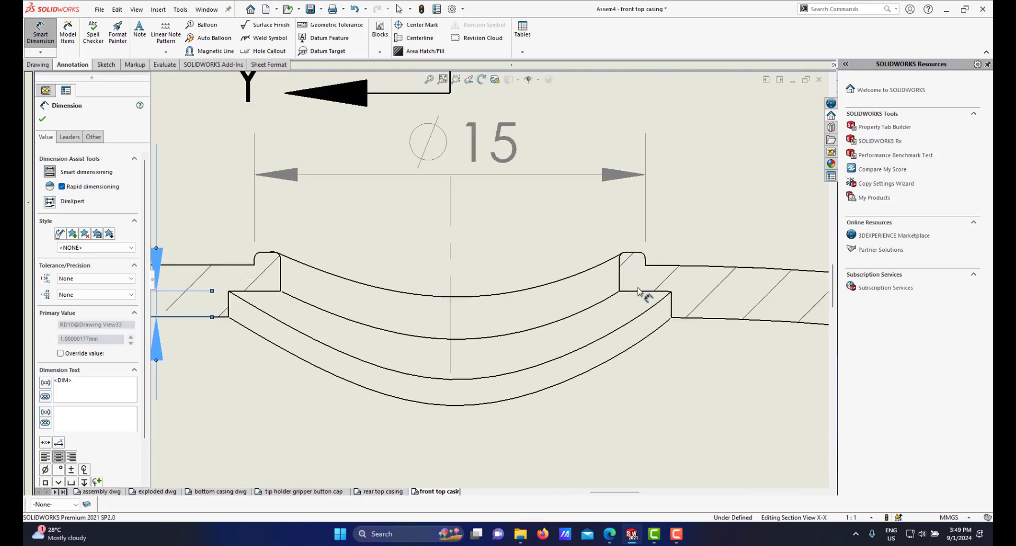
{"action": "scroll", "coordinate": [639, 291], "scroll_direction": "up", "scroll_amount": 3}
{"action": "scroll", "coordinate": [521, 242], "scroll_direction": "down", "scroll_amount": 4}
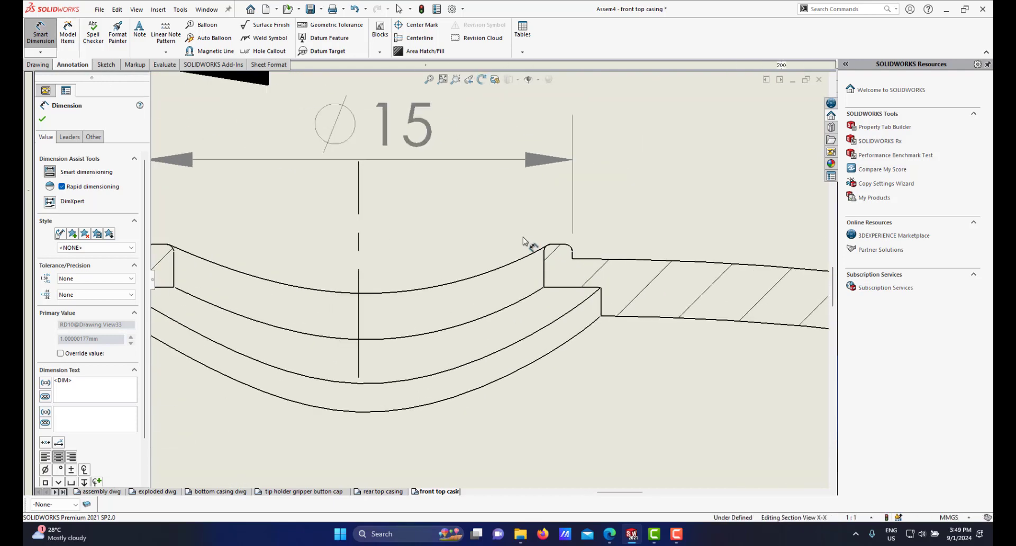
{"action": "left_click", "coordinate": [560, 247]}
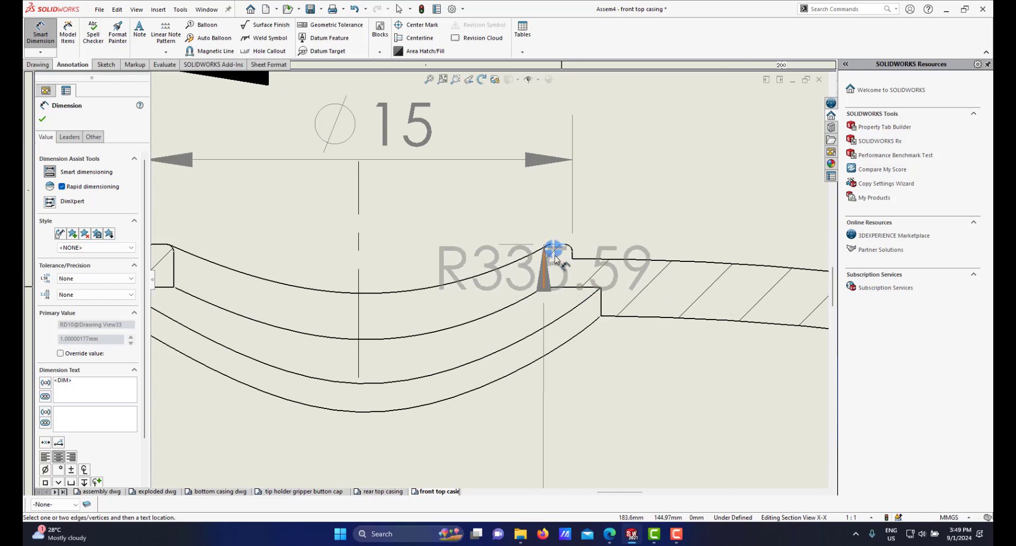
{"action": "left_click", "coordinate": [545, 287]}
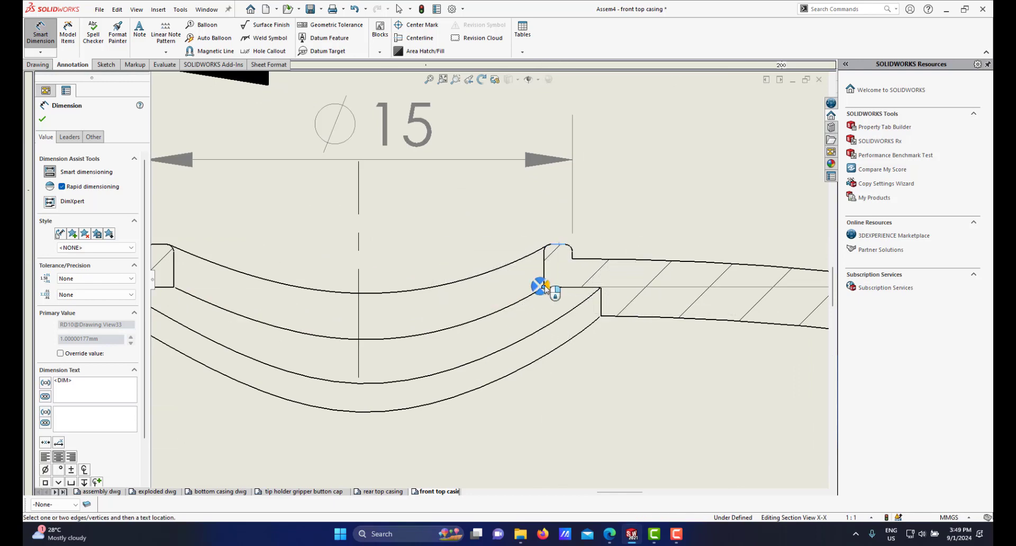
{"action": "scroll", "coordinate": [548, 285], "scroll_direction": "up", "scroll_amount": 5}
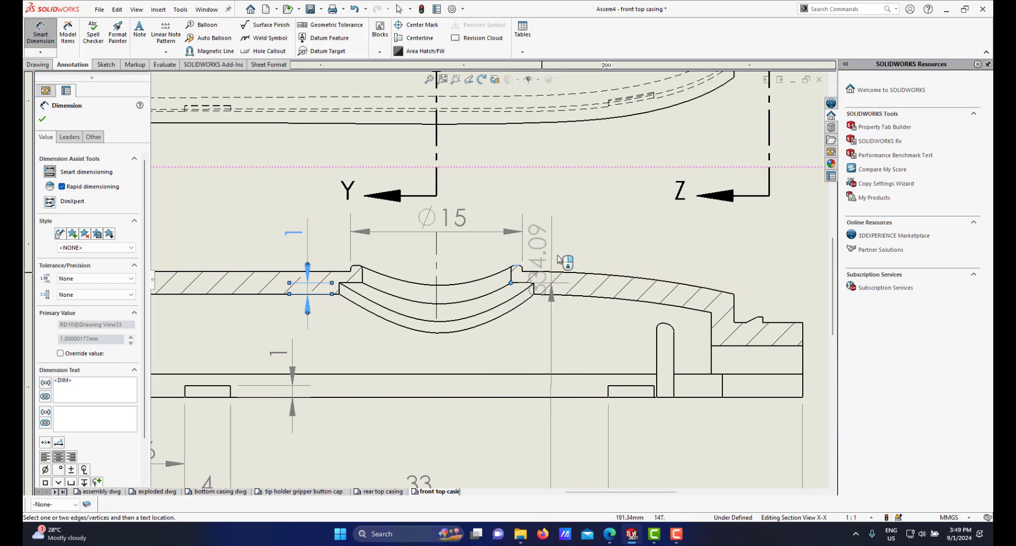
{"action": "scroll", "coordinate": [541, 265], "scroll_direction": "down", "scroll_amount": 1}
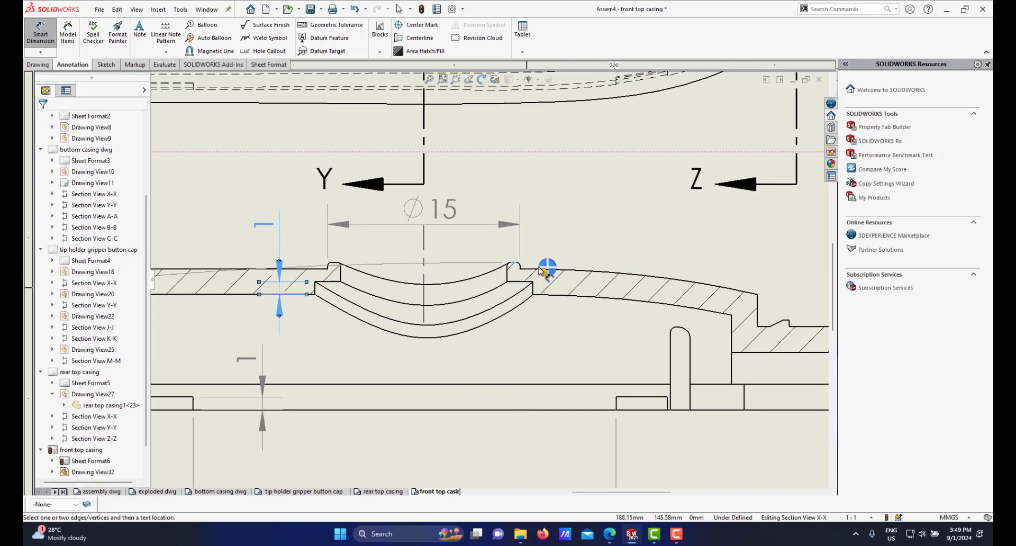
{"action": "key", "text": "Escape"}
{"action": "key", "text": "Escape"}
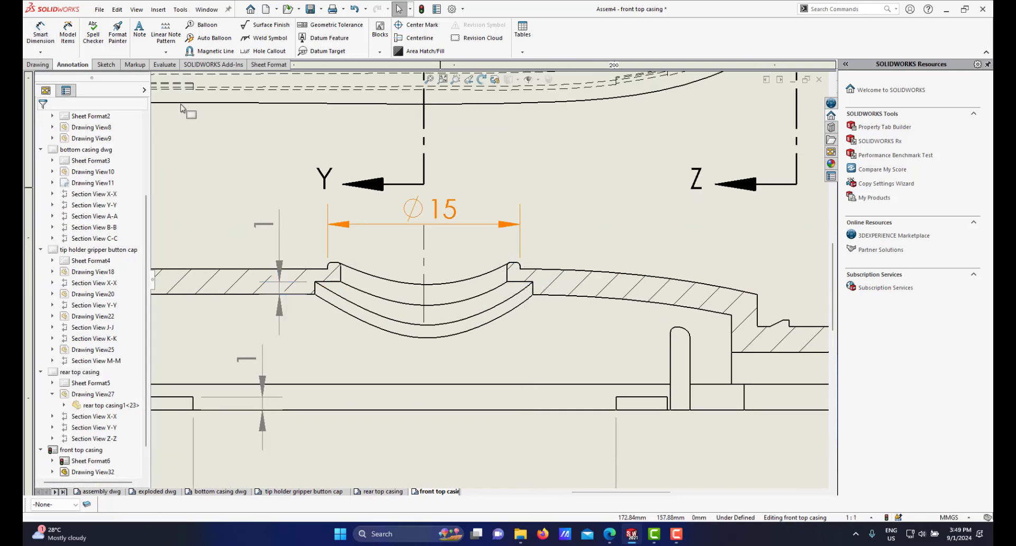
Step: Dimension the 1.5 mm step height at the right side of the groove in section X-X
{"action": "left_click", "coordinate": [45, 41]}
{"action": "scroll", "coordinate": [521, 272], "scroll_direction": "down", "scroll_amount": 3}
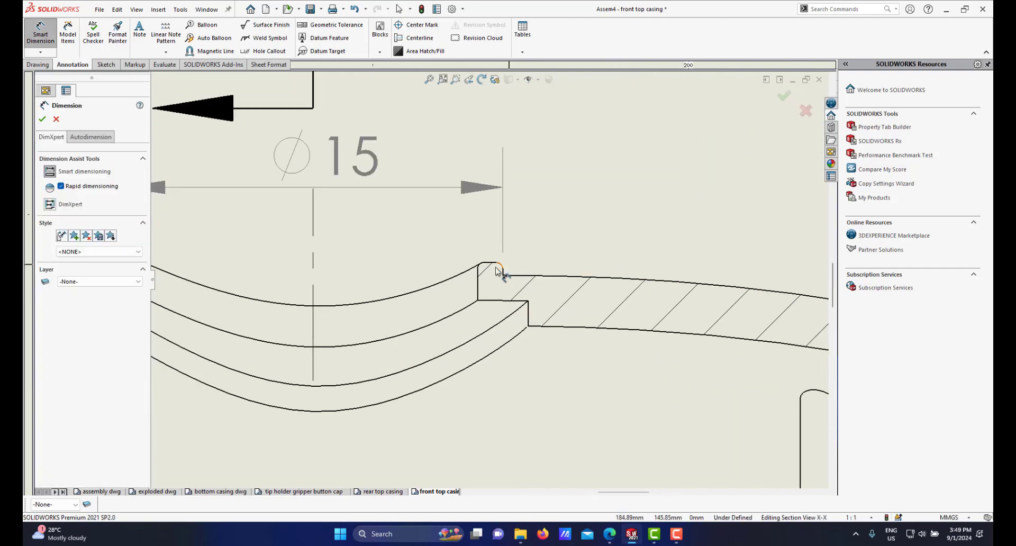
{"action": "left_click", "coordinate": [497, 264]}
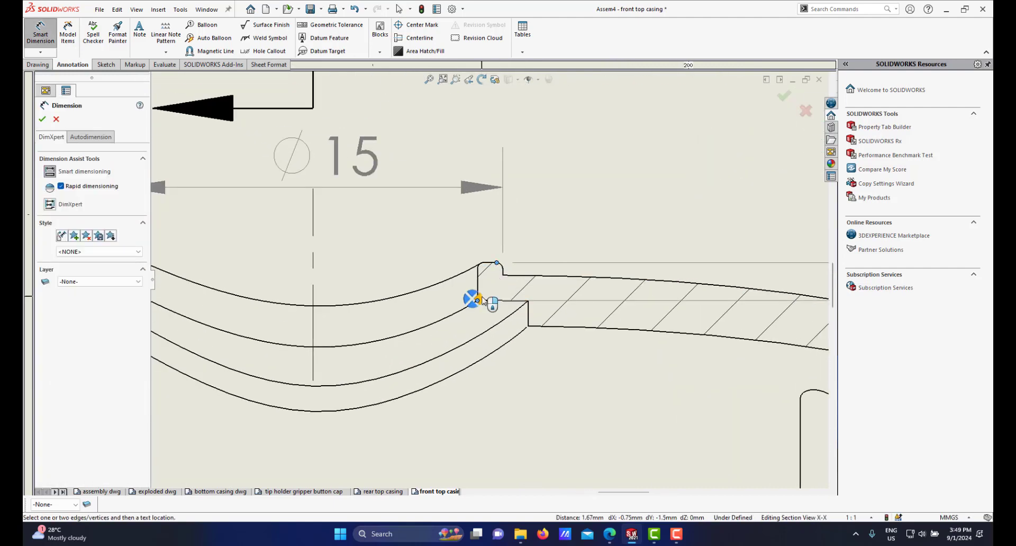
{"action": "left_click", "coordinate": [483, 298]}
{"action": "scroll", "coordinate": [547, 289], "scroll_direction": "up", "scroll_amount": 3}
{"action": "scroll", "coordinate": [625, 293], "scroll_direction": "down", "scroll_amount": 2}
{"action": "left_click_drag", "start_coordinate": [654, 257], "coordinate": [466, 270]}
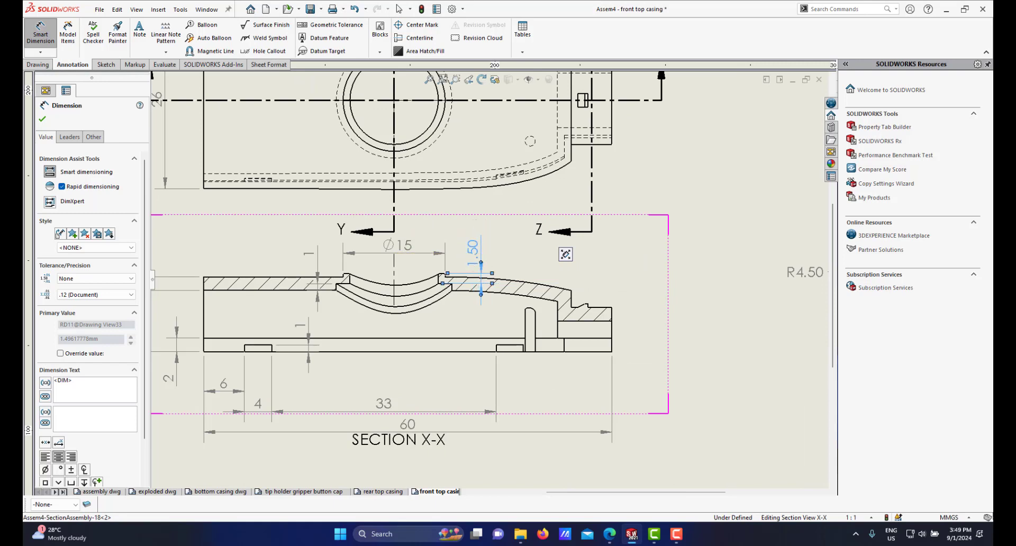
Step: Set the 1.5 mm step dimension in section X-X to no decimal places
{"action": "left_click", "coordinate": [97, 295]}
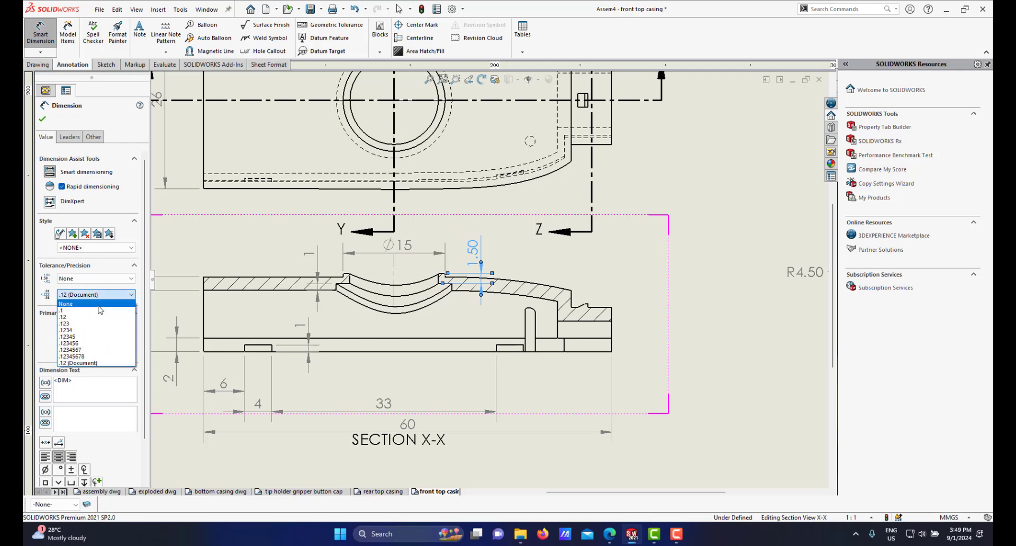
{"action": "left_click", "coordinate": [99, 305]}
{"action": "scroll", "coordinate": [463, 315], "scroll_direction": "up", "scroll_amount": 3}
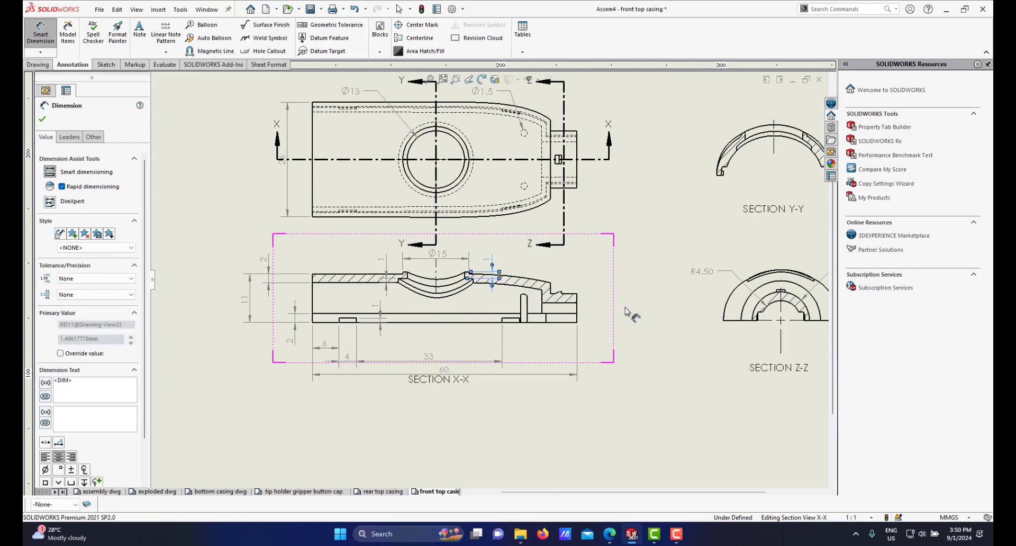
{"action": "left_click", "coordinate": [649, 314]}
{"action": "scroll", "coordinate": [556, 296], "scroll_direction": "up", "scroll_amount": 2}
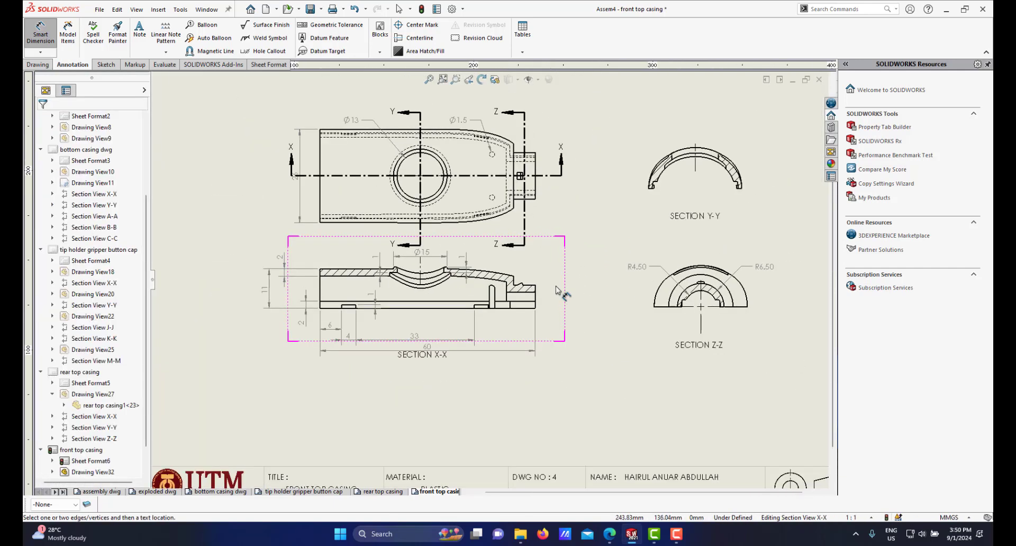
Step: Dimension the inner arc radius in section Z-Z as R9 with no decimal places, then leave the dimension command
{"action": "scroll", "coordinate": [558, 292], "scroll_direction": "down", "scroll_amount": 2}
{"action": "scroll", "coordinate": [486, 278], "scroll_direction": "down", "scroll_amount": 2}
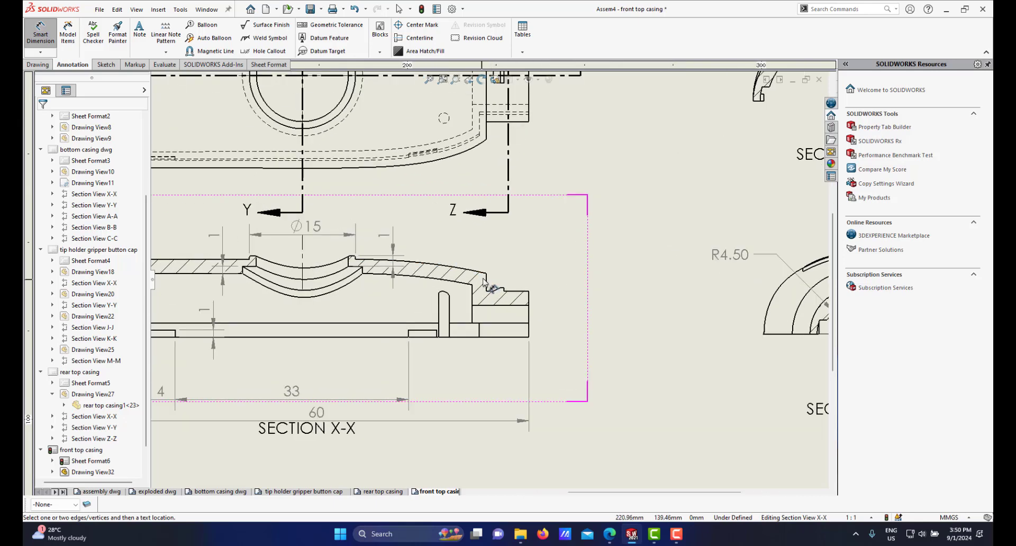
{"action": "scroll", "coordinate": [487, 280], "scroll_direction": "up", "scroll_amount": 3}
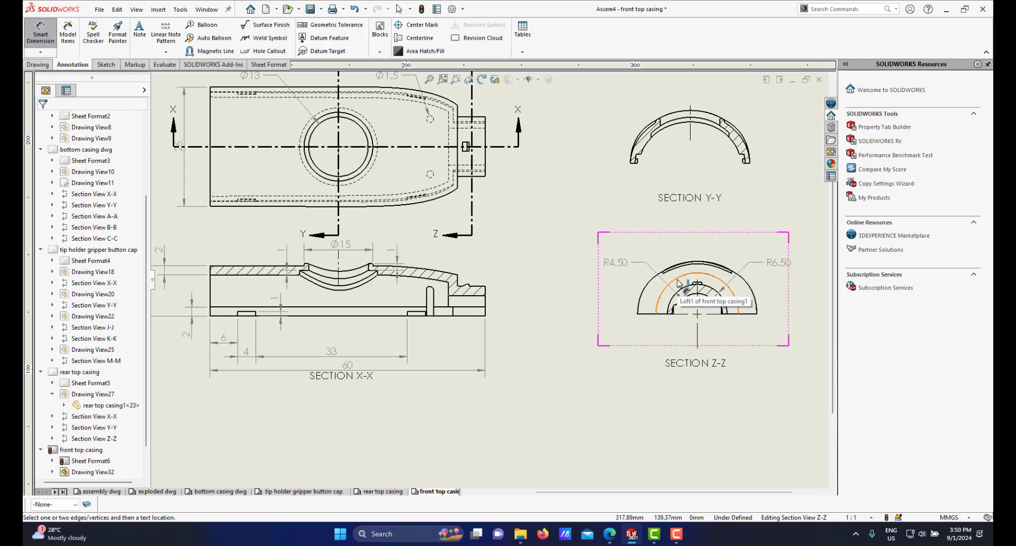
{"action": "scroll", "coordinate": [680, 285], "scroll_direction": "down", "scroll_amount": 1}
{"action": "scroll", "coordinate": [678, 286], "scroll_direction": "up", "scroll_amount": 4}
{"action": "scroll", "coordinate": [555, 286], "scroll_direction": "down", "scroll_amount": 5}
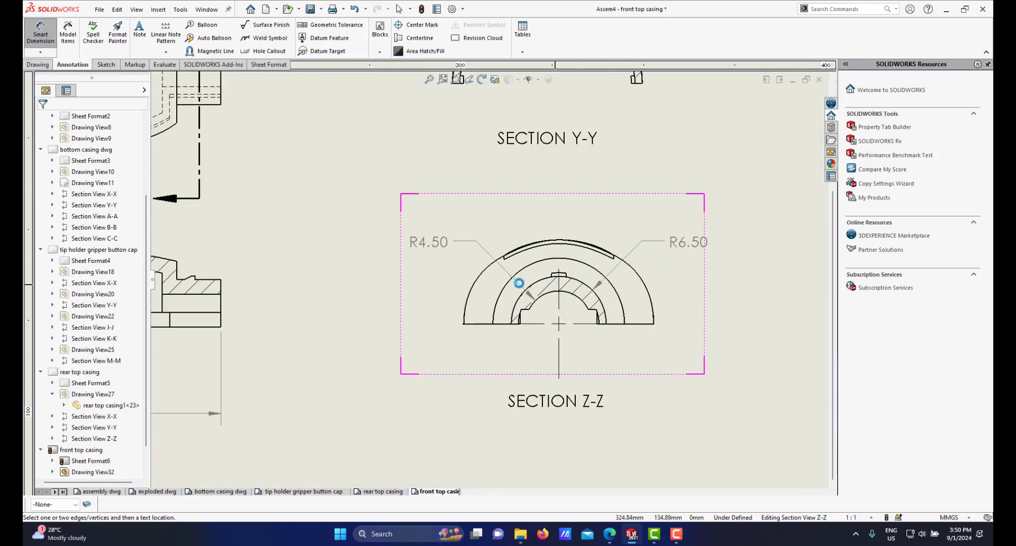
{"action": "scroll", "coordinate": [519, 276], "scroll_direction": "up", "scroll_amount": 2}
{"action": "scroll", "coordinate": [508, 274], "scroll_direction": "down", "scroll_amount": 1}
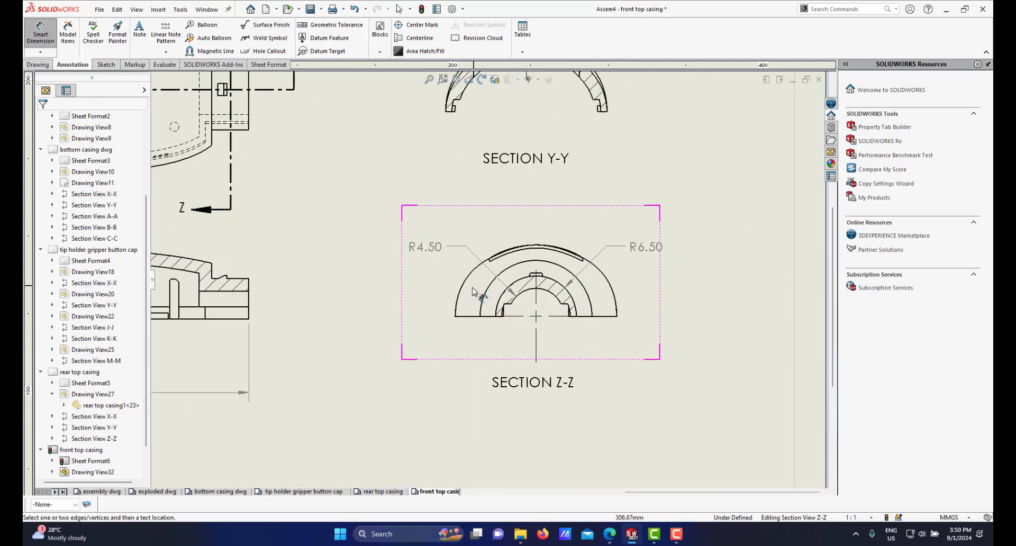
{"action": "scroll", "coordinate": [507, 275], "scroll_direction": "up", "scroll_amount": 3}
{"action": "scroll", "coordinate": [519, 279], "scroll_direction": "down", "scroll_amount": 2}
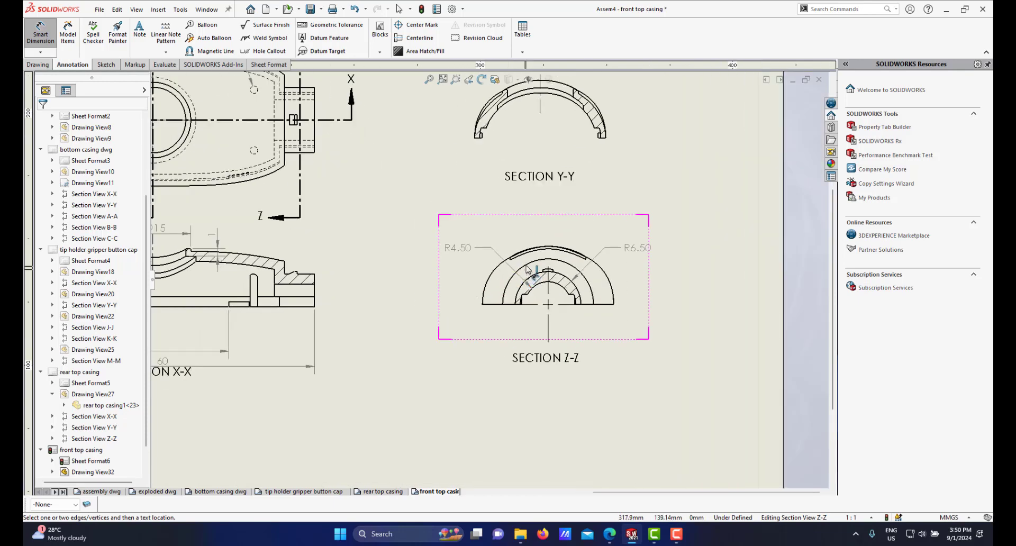
{"action": "scroll", "coordinate": [399, 275], "scroll_direction": "up", "scroll_amount": 3}
{"action": "scroll", "coordinate": [413, 290], "scroll_direction": "down", "scroll_amount": 2}
{"action": "scroll", "coordinate": [412, 289], "scroll_direction": "down", "scroll_amount": 1}
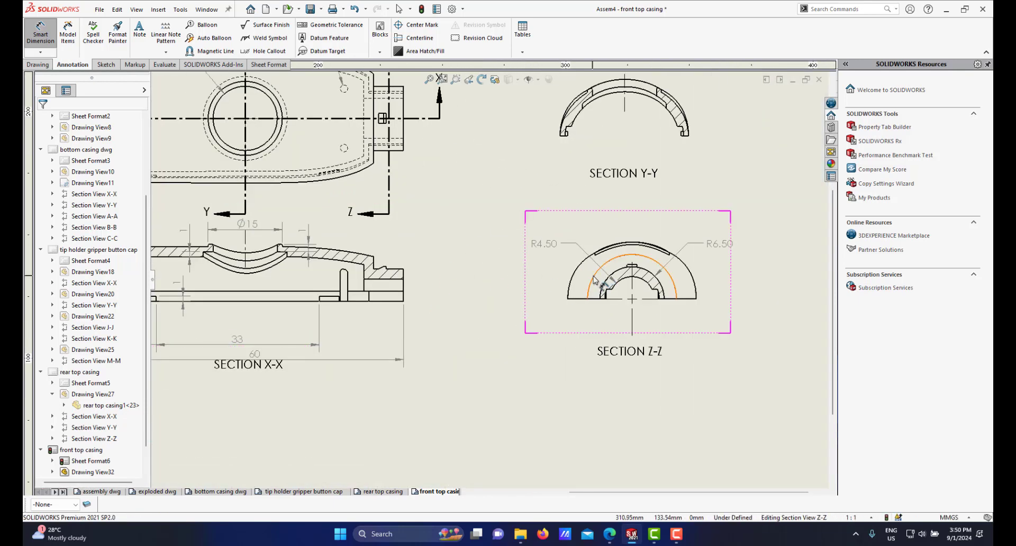
{"action": "left_click", "coordinate": [594, 276]}
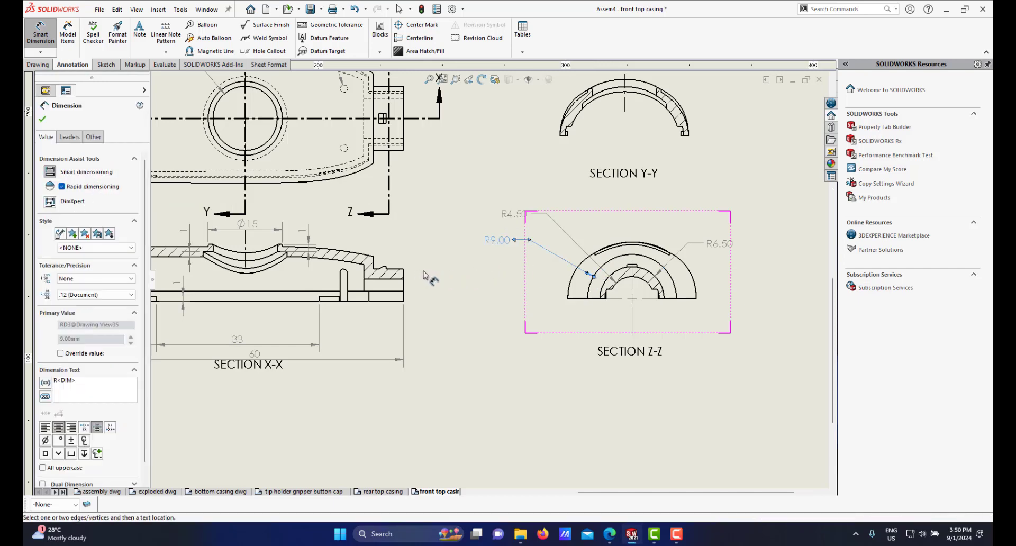
{"action": "scroll", "coordinate": [426, 277], "scroll_direction": "down", "scroll_amount": 1}
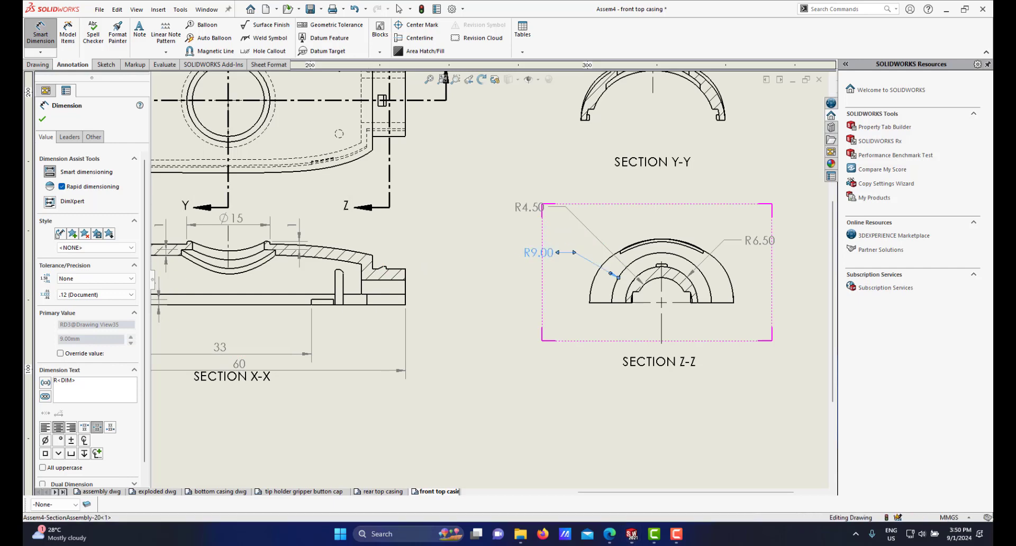
{"action": "left_click", "coordinate": [125, 299]}
{"action": "left_click", "coordinate": [100, 307]}
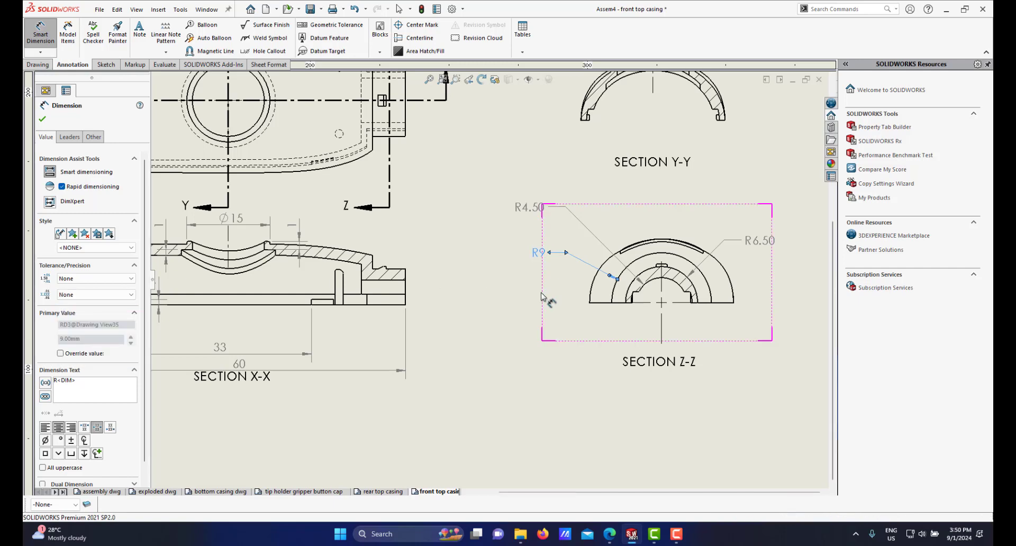
{"action": "scroll", "coordinate": [542, 297], "scroll_direction": "up", "scroll_amount": 5}
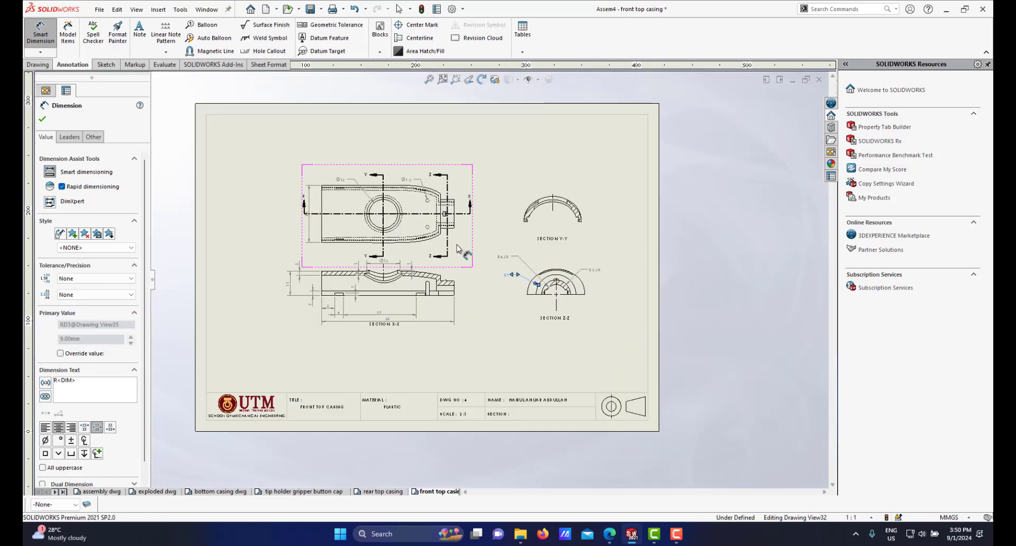
{"action": "scroll", "coordinate": [403, 249], "scroll_direction": "down", "scroll_amount": 1}
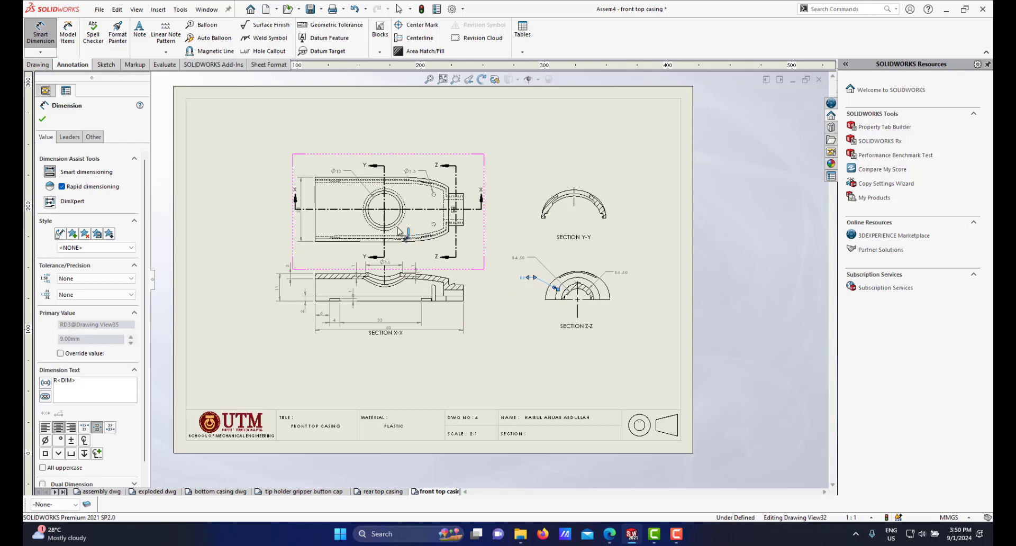
{"action": "scroll", "coordinate": [400, 231], "scroll_direction": "down", "scroll_amount": 1}
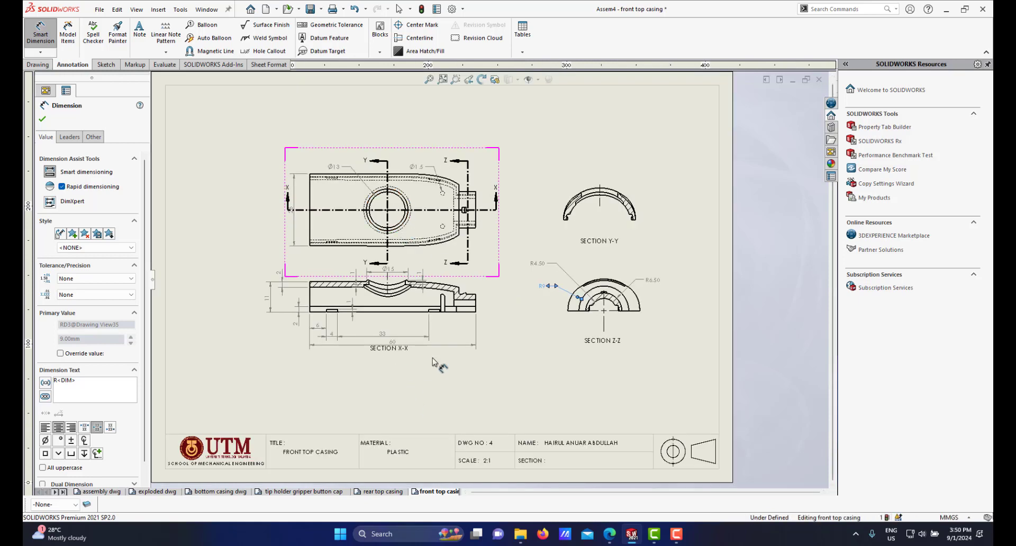
{"action": "right_click", "coordinate": [518, 378]}
{"action": "left_click", "coordinate": [538, 424]}
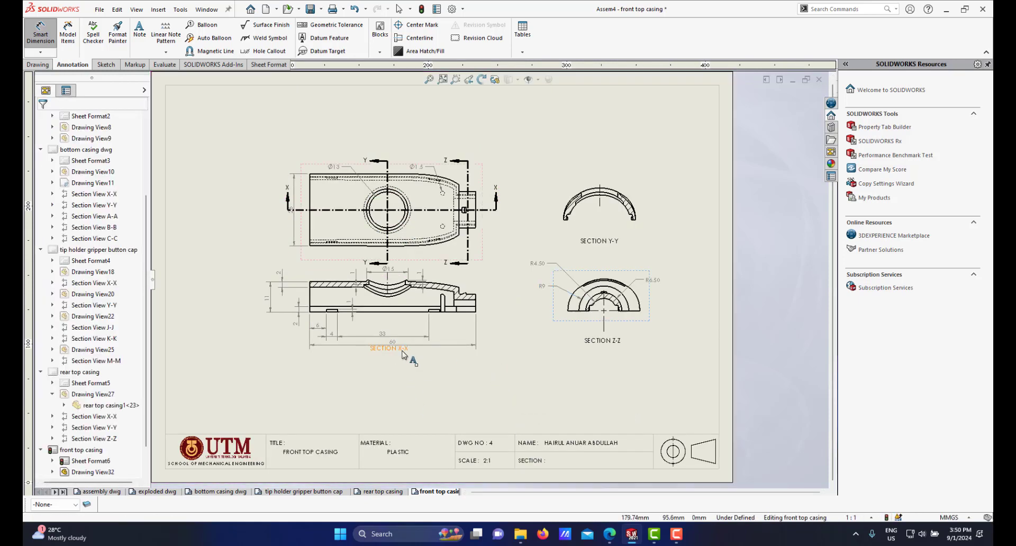
Step: Examine the section labels and the section views across the sheet, zooming in on section Y-Y
{"action": "left_click", "coordinate": [394, 358]}
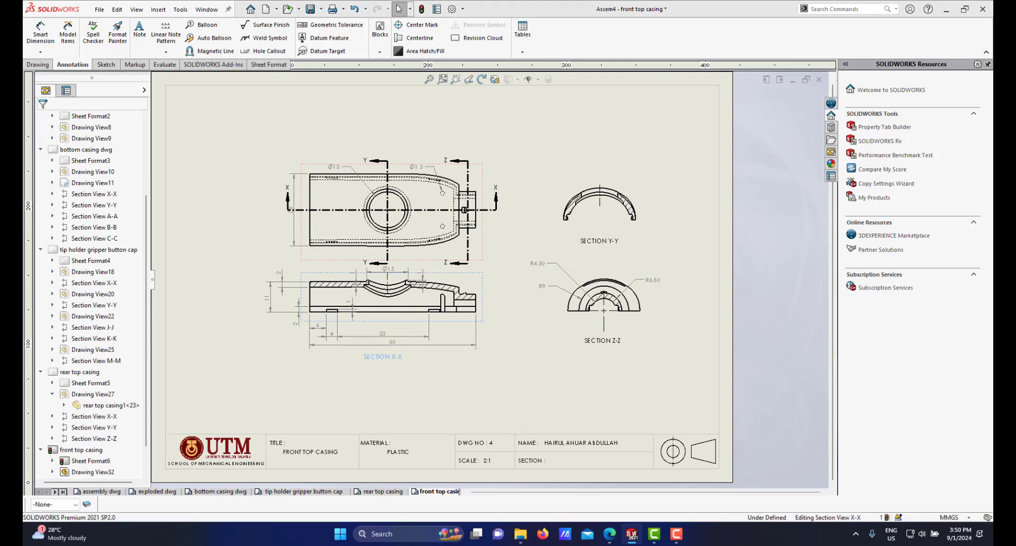
{"action": "left_click", "coordinate": [606, 343]}
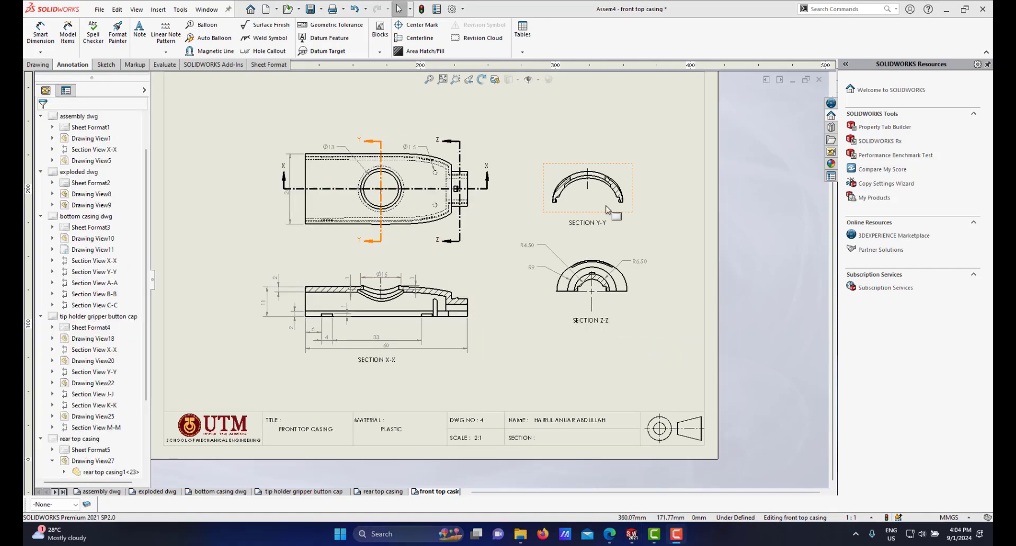
{"action": "scroll", "coordinate": [583, 205], "scroll_direction": "up", "scroll_amount": 3}
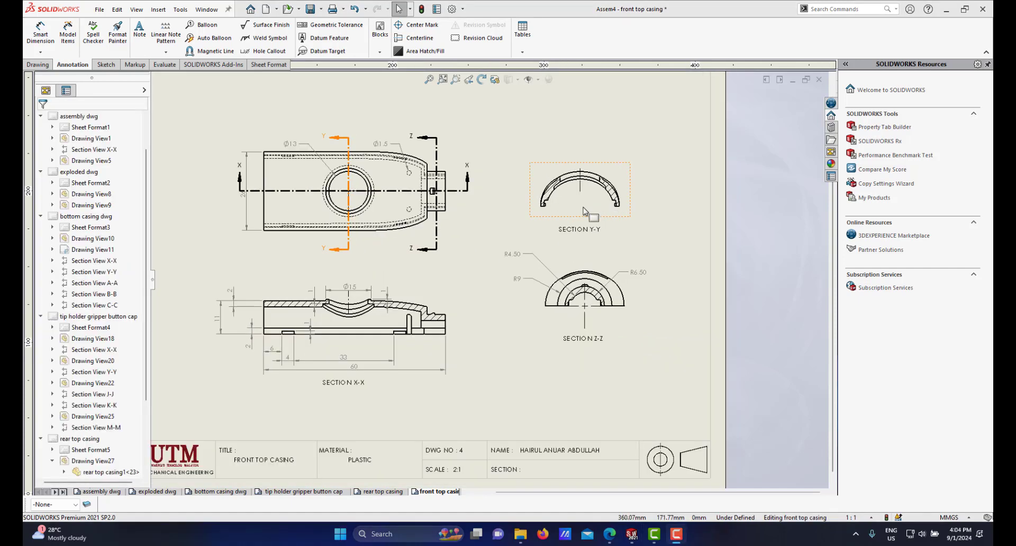
{"action": "scroll", "coordinate": [564, 259], "scroll_direction": "up", "scroll_amount": 1}
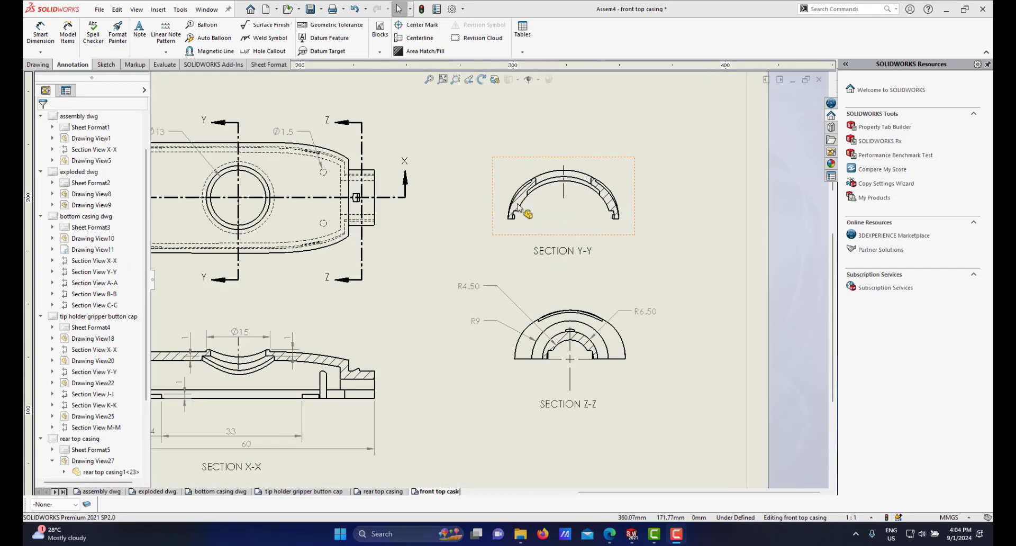
{"action": "scroll", "coordinate": [519, 207], "scroll_direction": "up", "scroll_amount": 1}
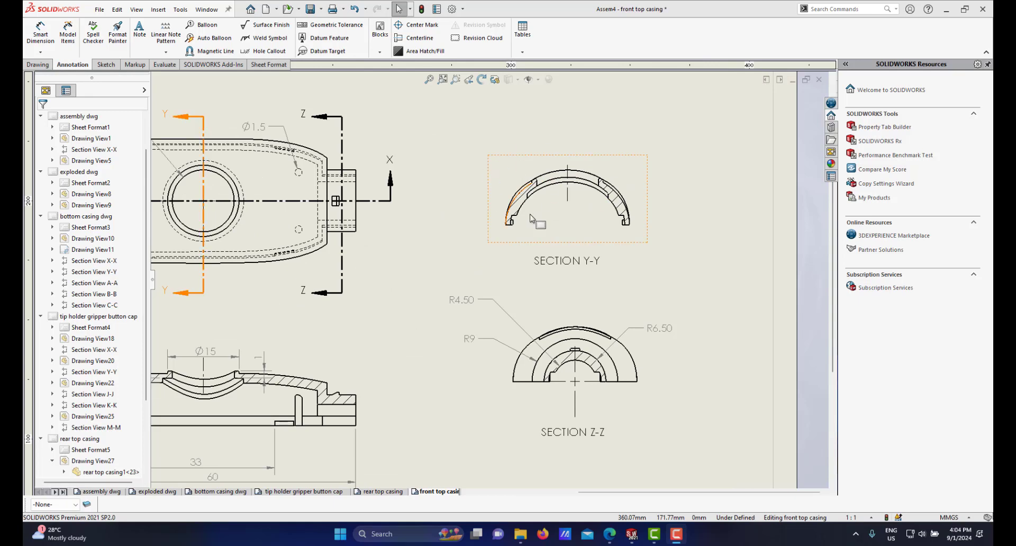
{"action": "scroll", "coordinate": [524, 273], "scroll_direction": "down", "scroll_amount": 2}
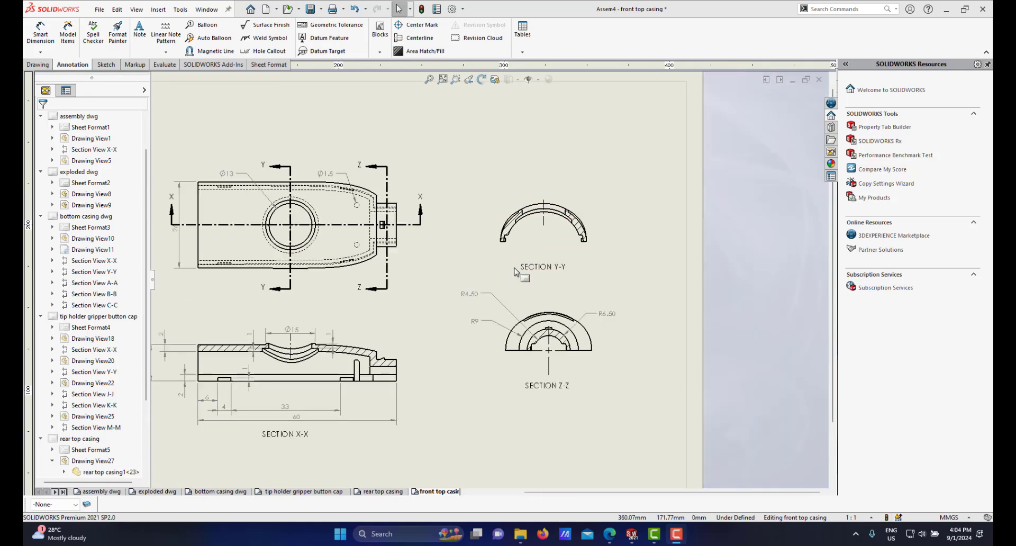
{"action": "scroll", "coordinate": [416, 294], "scroll_direction": "down", "scroll_amount": 1}
{"action": "scroll", "coordinate": [447, 297], "scroll_direction": "up", "scroll_amount": 4}
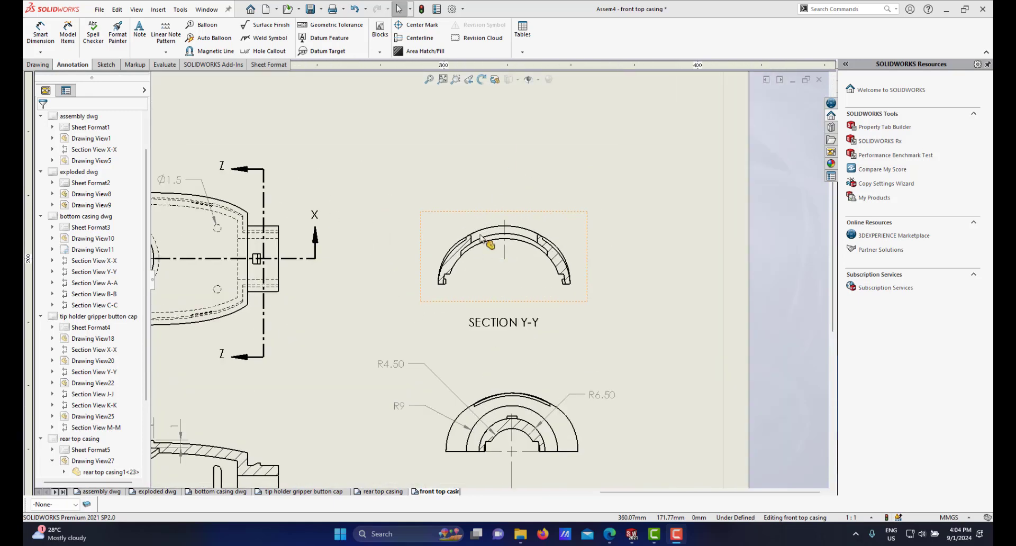
{"action": "scroll", "coordinate": [447, 297], "scroll_direction": "down", "scroll_amount": 6}
{"action": "scroll", "coordinate": [413, 305], "scroll_direction": "up", "scroll_amount": 2}
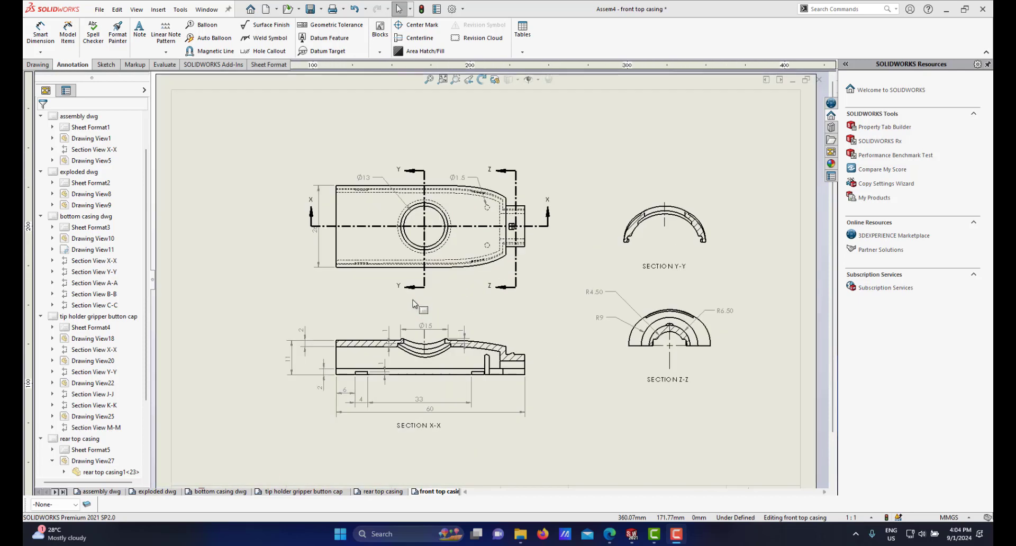
{"action": "scroll", "coordinate": [466, 296], "scroll_direction": "up", "scroll_amount": 1}
{"action": "scroll", "coordinate": [476, 291], "scroll_direction": "down", "scroll_amount": 3}
{"action": "scroll", "coordinate": [436, 318], "scroll_direction": "up", "scroll_amount": 3}
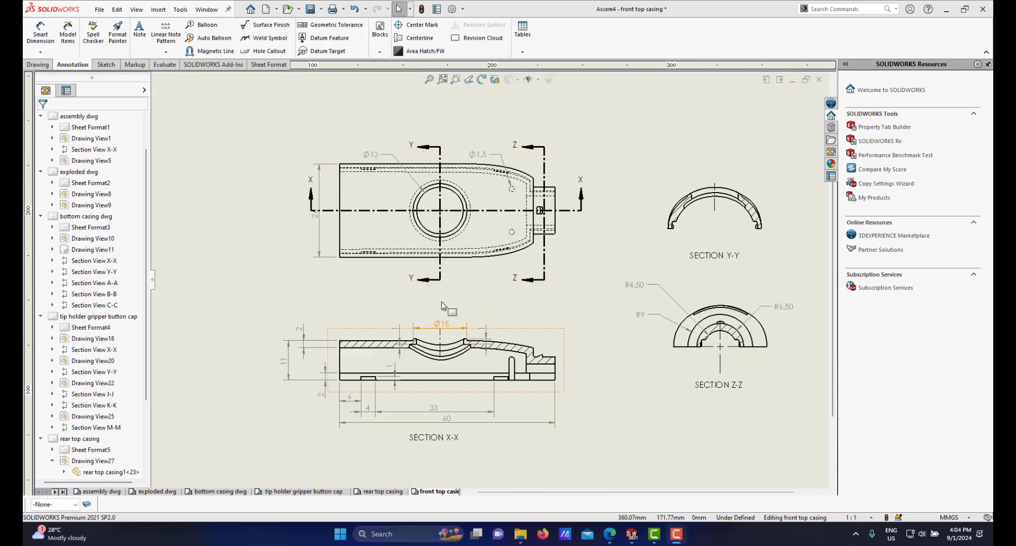
{"action": "scroll", "coordinate": [497, 335], "scroll_direction": "down", "scroll_amount": 3}
{"action": "scroll", "coordinate": [490, 376], "scroll_direction": "up", "scroll_amount": 4}
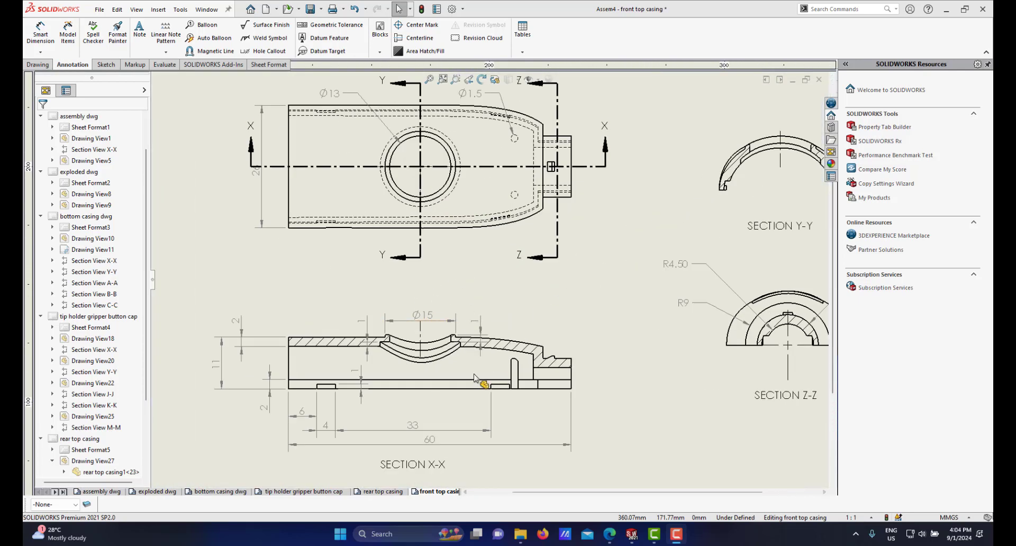
{"action": "scroll", "coordinate": [451, 320], "scroll_direction": "down", "scroll_amount": 1}
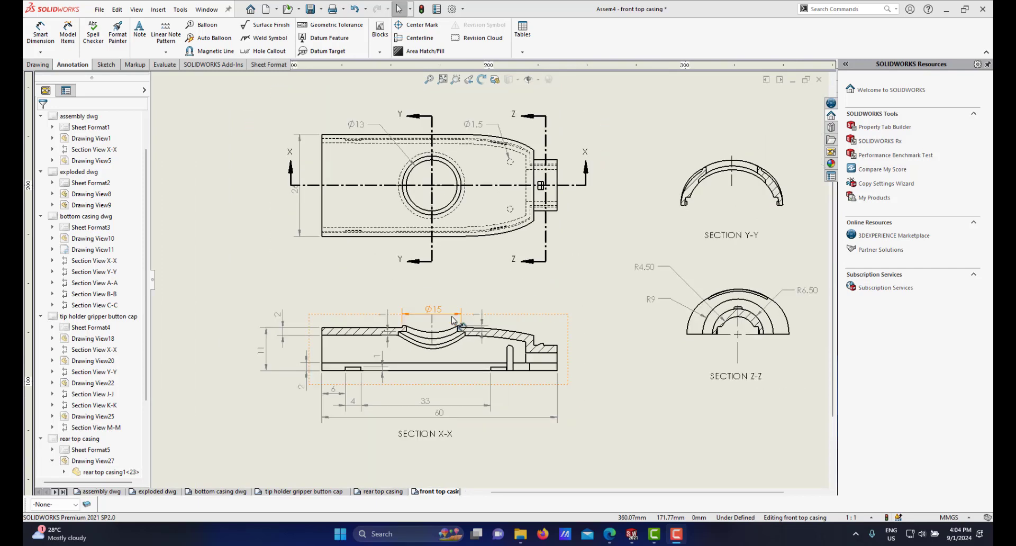
{"action": "scroll", "coordinate": [729, 207], "scroll_direction": "up", "scroll_amount": 1}
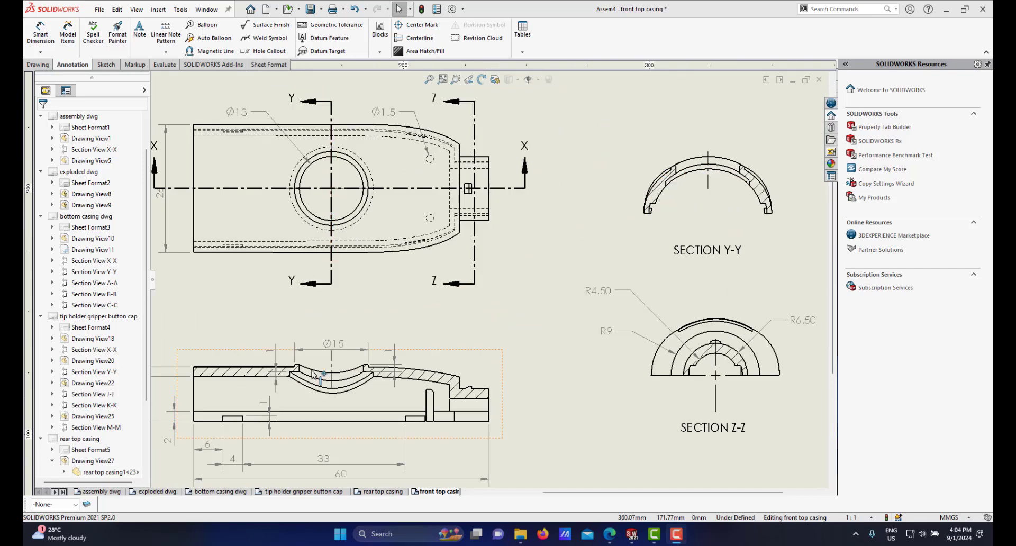
{"action": "scroll", "coordinate": [302, 377], "scroll_direction": "up", "scroll_amount": 1}
{"action": "scroll", "coordinate": [304, 376], "scroll_direction": "down", "scroll_amount": 4}
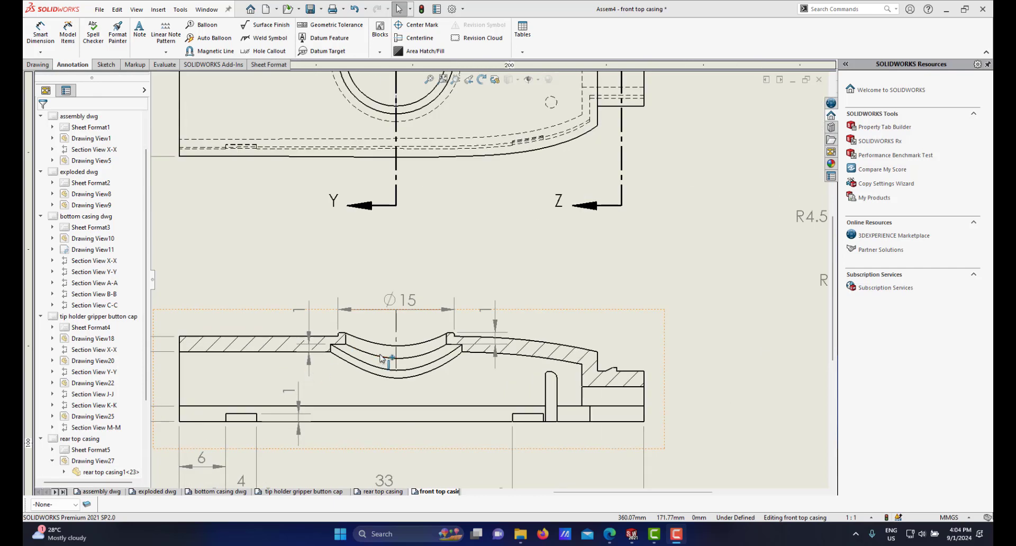
{"action": "scroll", "coordinate": [458, 179], "scroll_direction": "up", "scroll_amount": 1}
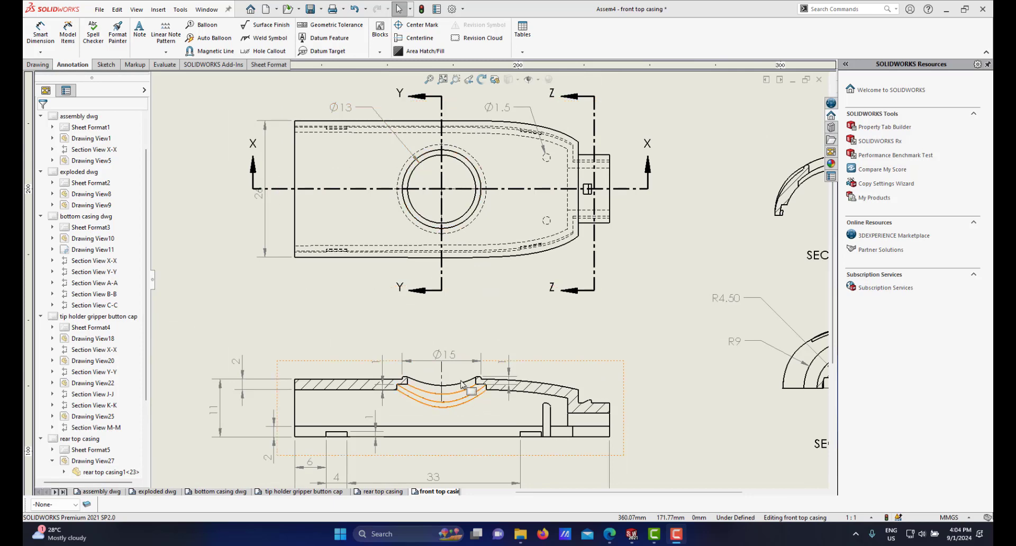
{"action": "scroll", "coordinate": [467, 403], "scroll_direction": "down", "scroll_amount": 5}
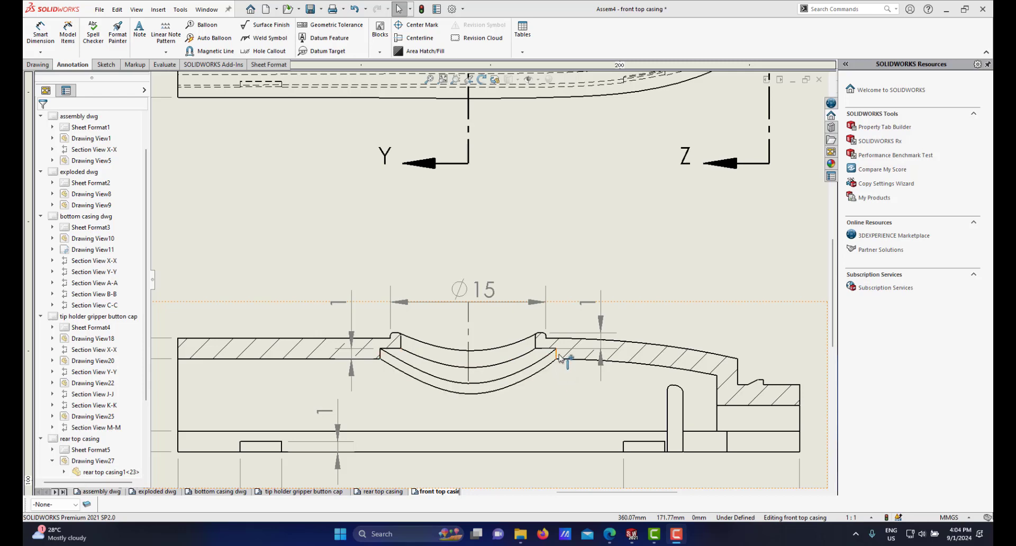
{"action": "scroll", "coordinate": [560, 359], "scroll_direction": "up", "scroll_amount": 5}
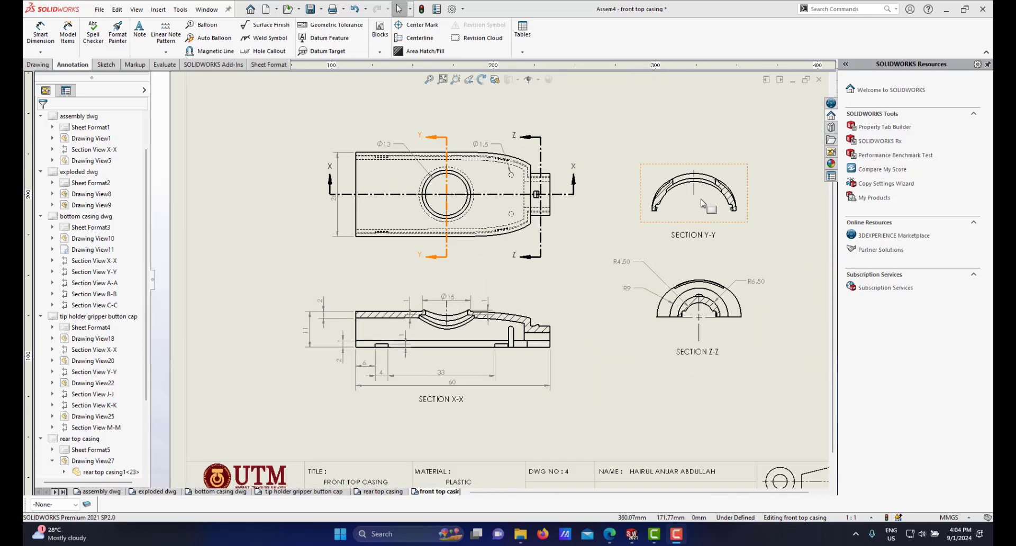
{"action": "scroll", "coordinate": [711, 176], "scroll_direction": "down", "scroll_amount": 5}
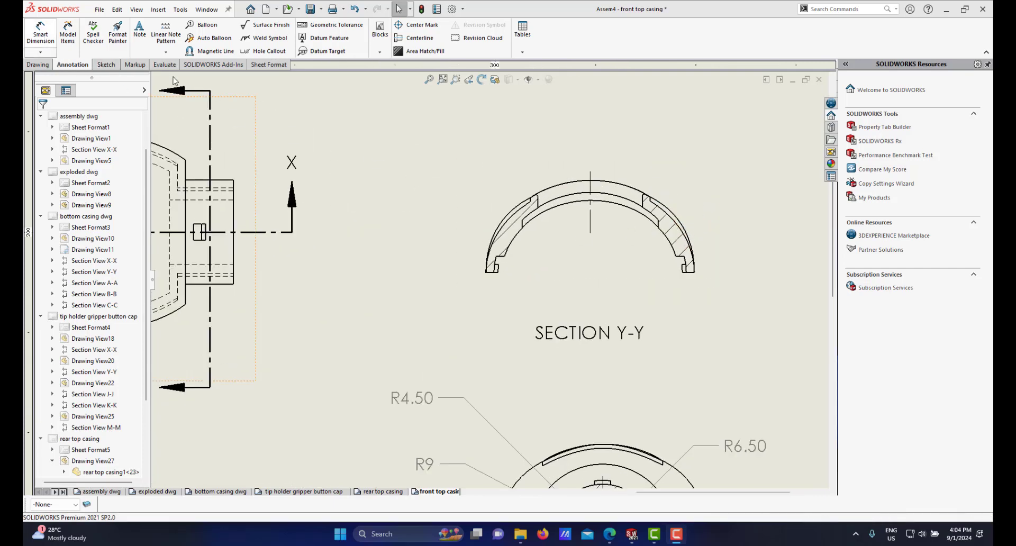
{"action": "scroll", "coordinate": [638, 229], "scroll_direction": "down", "scroll_amount": 3}
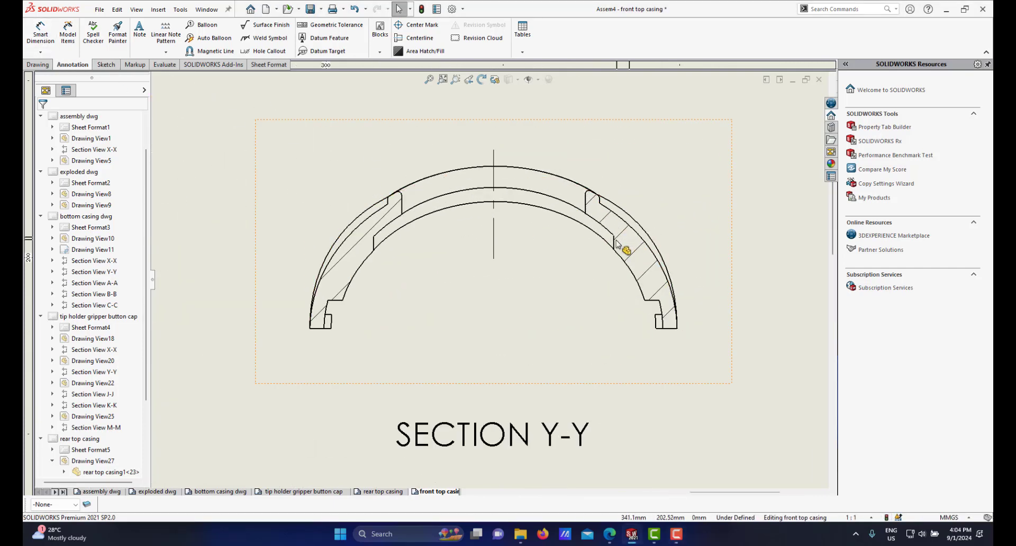
Step: Dimension the horizontal distance between the two inner step edges in section Y-Y
{"action": "key", "text": "d"}
{"action": "left_click", "coordinate": [614, 241]}
{"action": "left_click", "coordinate": [375, 243]}
{"action": "left_click", "coordinate": [470, 245]}
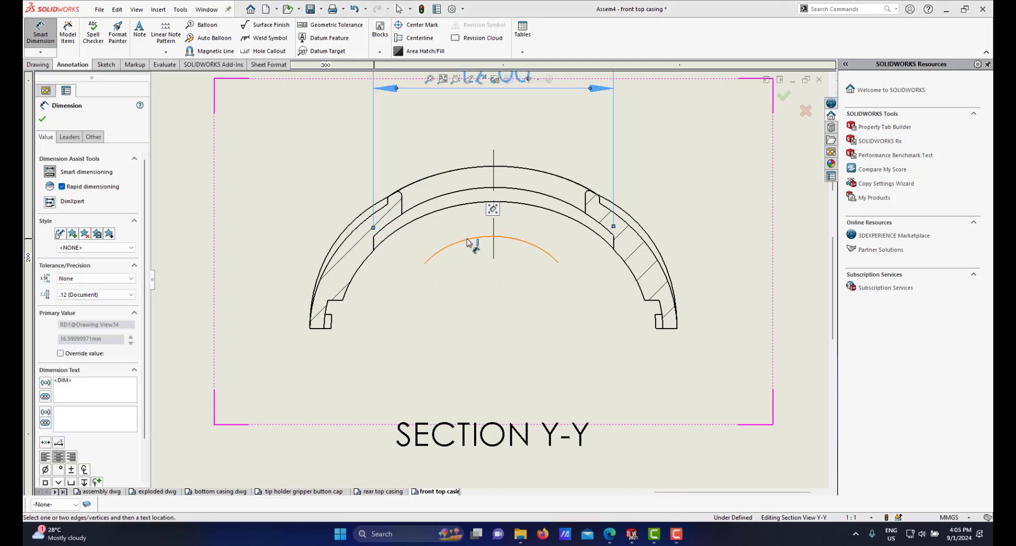
Step: Reposition the 17 dimension above section Y-Y and override its text to show it as diameter Ø17
{"action": "scroll", "coordinate": [469, 240], "scroll_direction": "up", "scroll_amount": 6}
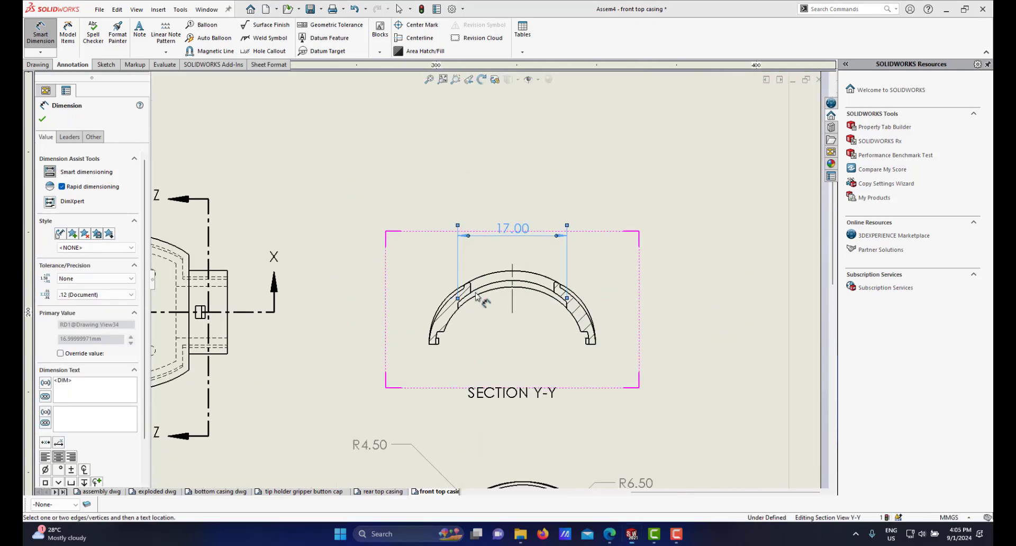
{"action": "scroll", "coordinate": [467, 241], "scroll_direction": "down", "scroll_amount": 6}
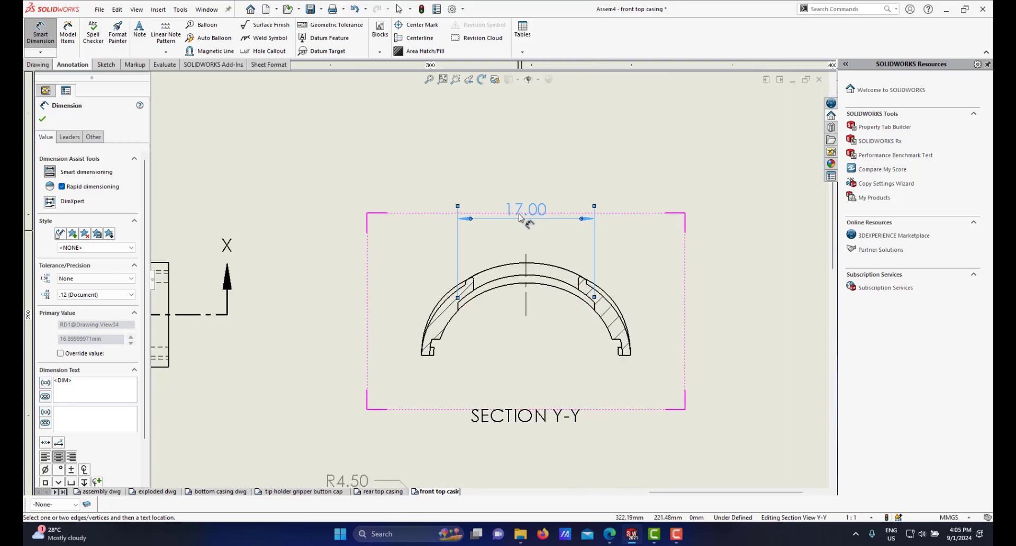
{"action": "left_click_drag", "start_coordinate": [523, 215], "coordinate": [524, 228]}
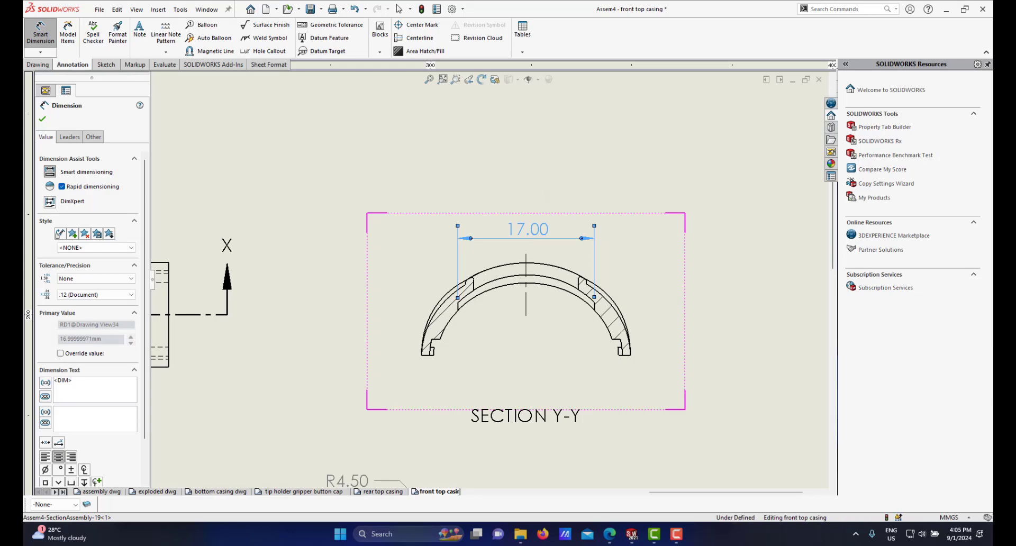
{"action": "left_click", "coordinate": [76, 386]}
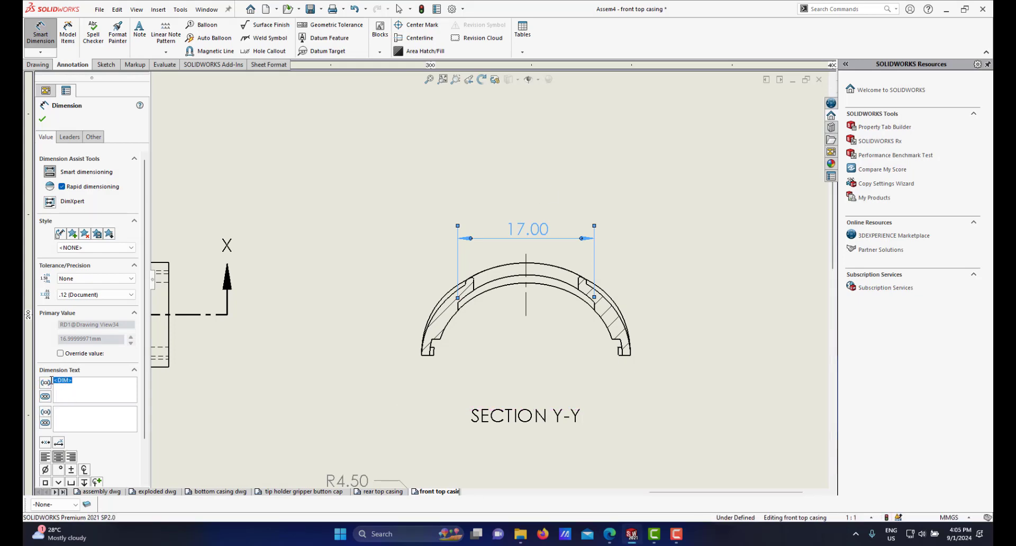
{"action": "key", "text": "Delete"}
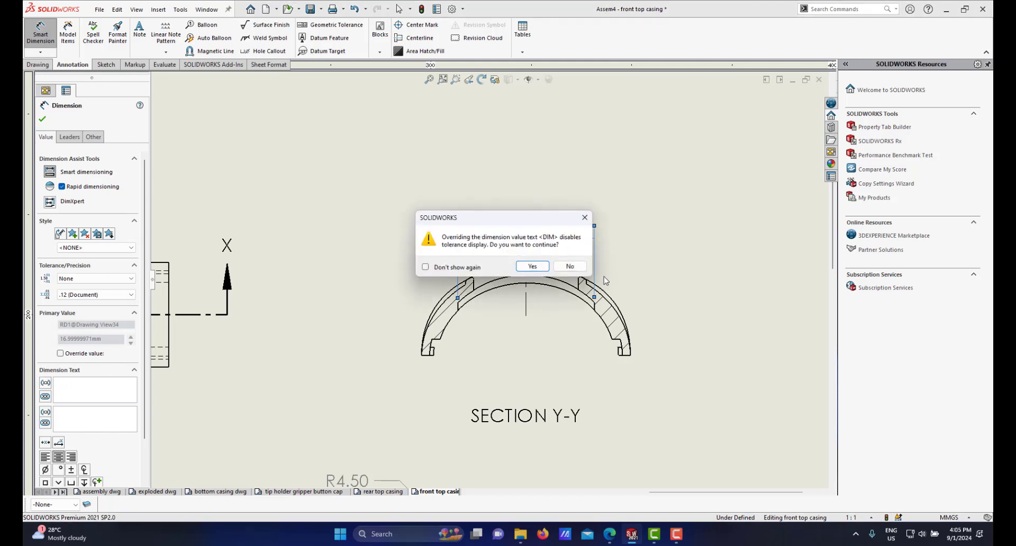
{"action": "left_click", "coordinate": [532, 268]}
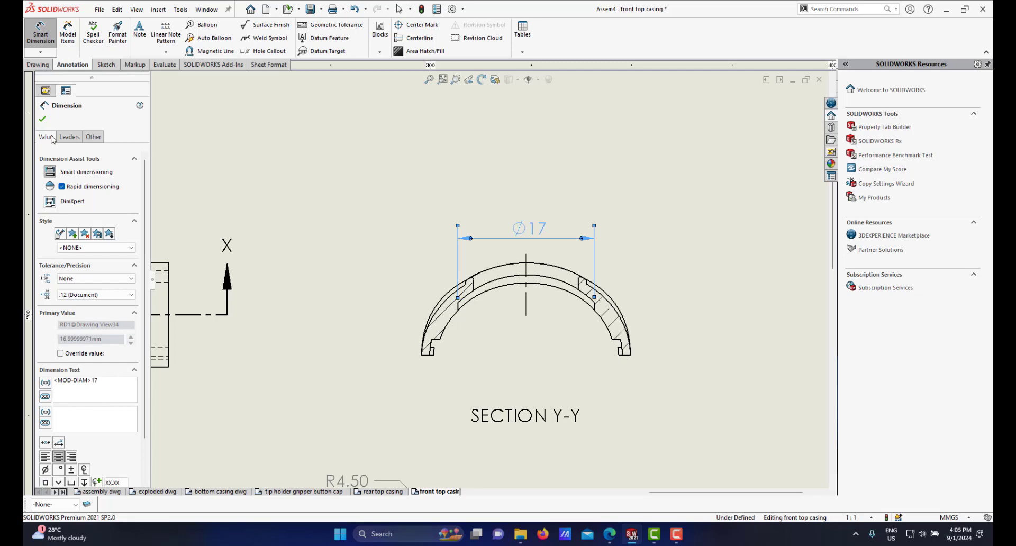
{"action": "left_click", "coordinate": [43, 120]}
Step: Examine section Y-Y and its neighbouring views on the sheet, zooming in and out
{"action": "scroll", "coordinate": [495, 326], "scroll_direction": "up", "scroll_amount": 1}
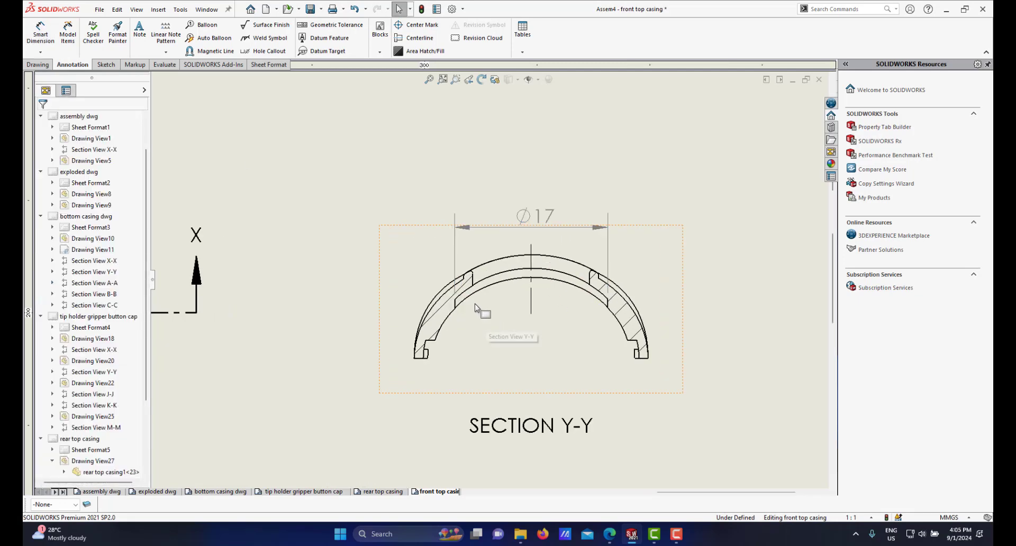
{"action": "scroll", "coordinate": [487, 307], "scroll_direction": "down", "scroll_amount": 2}
{"action": "scroll", "coordinate": [438, 307], "scroll_direction": "up", "scroll_amount": 2}
{"action": "scroll", "coordinate": [661, 239], "scroll_direction": "up", "scroll_amount": 1}
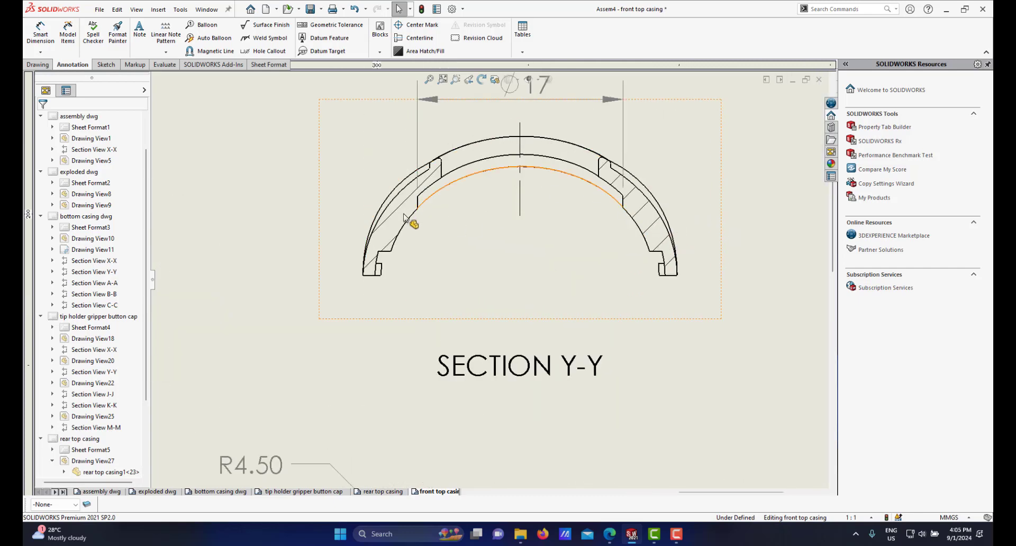
{"action": "scroll", "coordinate": [631, 251], "scroll_direction": "down", "scroll_amount": 1}
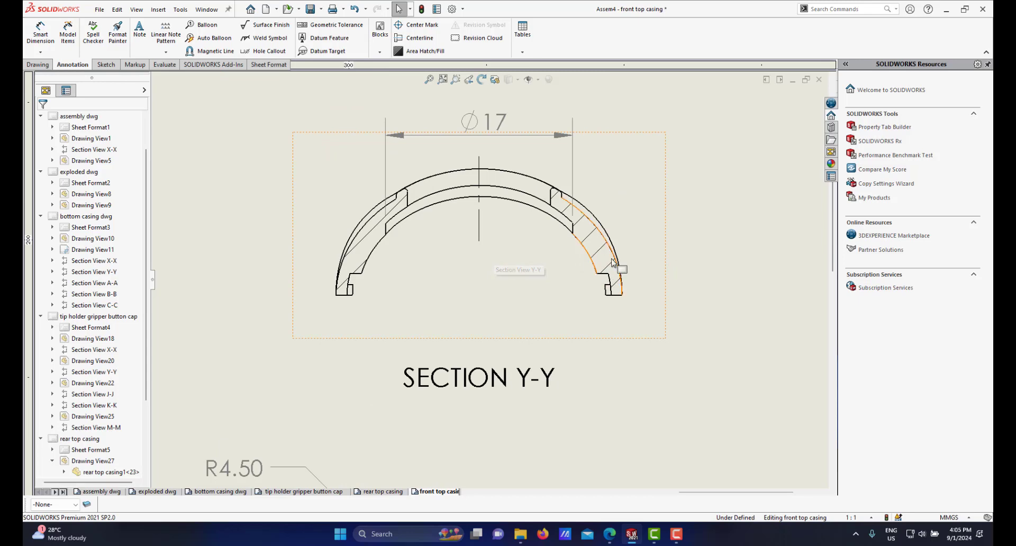
{"action": "scroll", "coordinate": [602, 276], "scroll_direction": "down", "scroll_amount": 4}
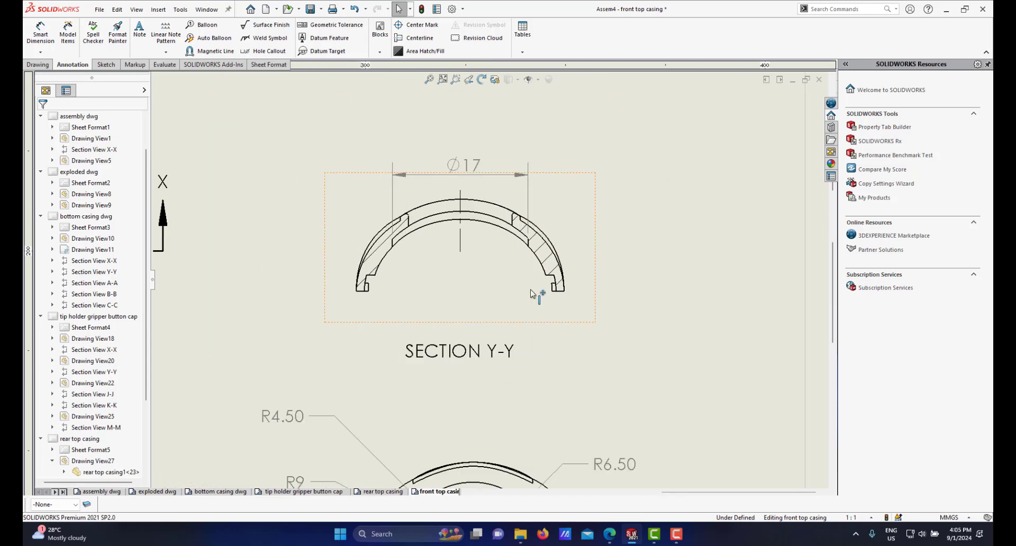
{"action": "scroll", "coordinate": [228, 366], "scroll_direction": "up", "scroll_amount": 2}
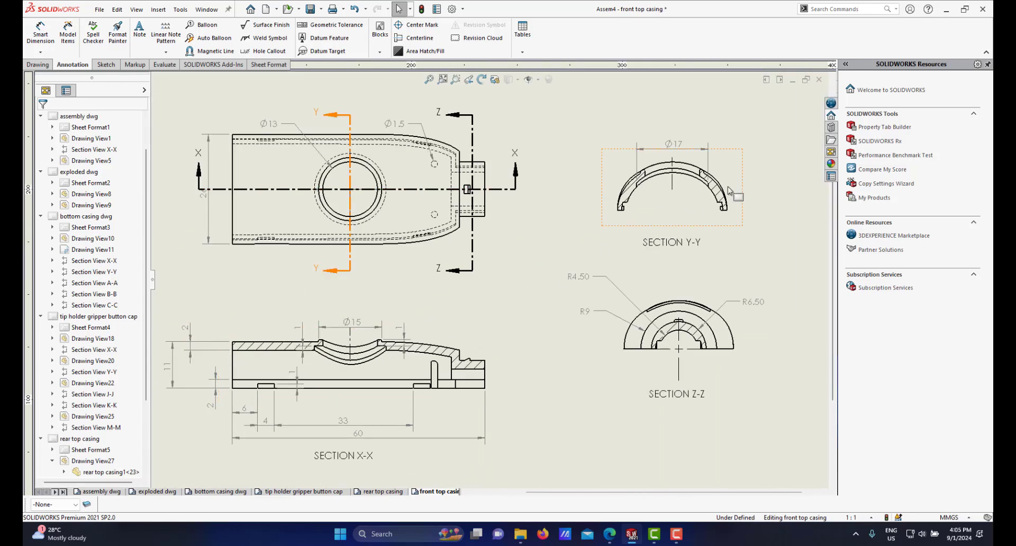
{"action": "scroll", "coordinate": [686, 206], "scroll_direction": "up", "scroll_amount": 6}
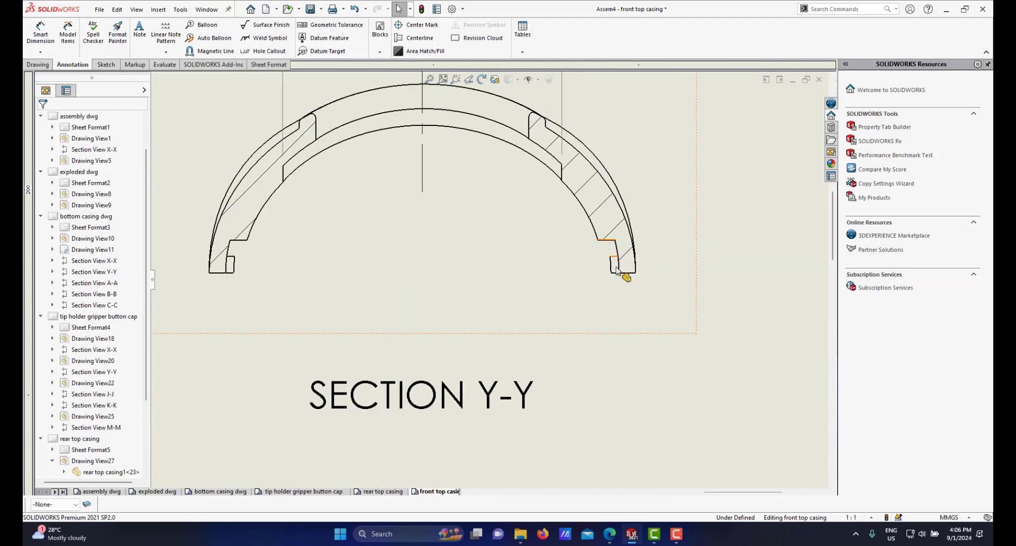
{"action": "scroll", "coordinate": [506, 252], "scroll_direction": "down", "scroll_amount": 2}
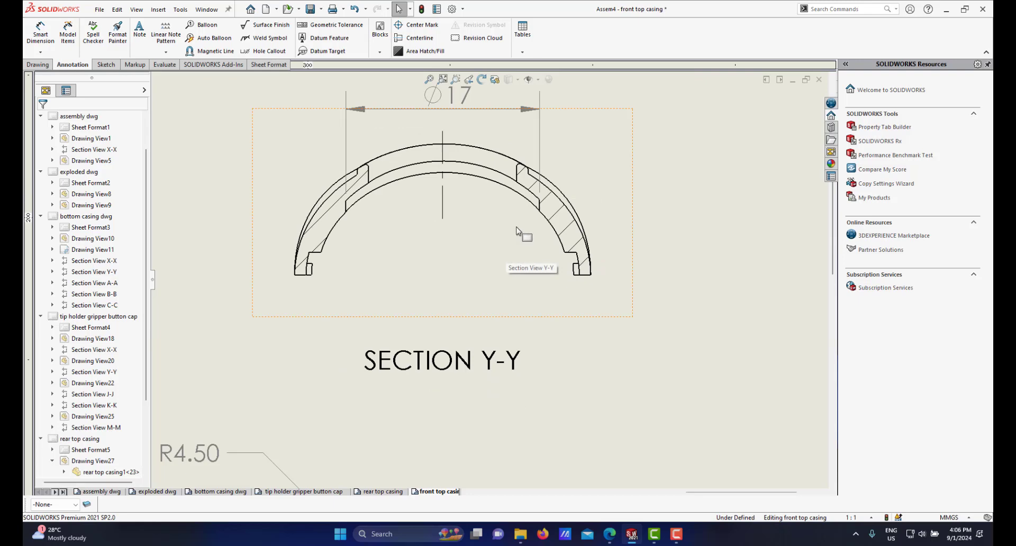
{"action": "scroll", "coordinate": [518, 232], "scroll_direction": "up", "scroll_amount": 1}
{"action": "scroll", "coordinate": [577, 287], "scroll_direction": "up", "scroll_amount": 1}
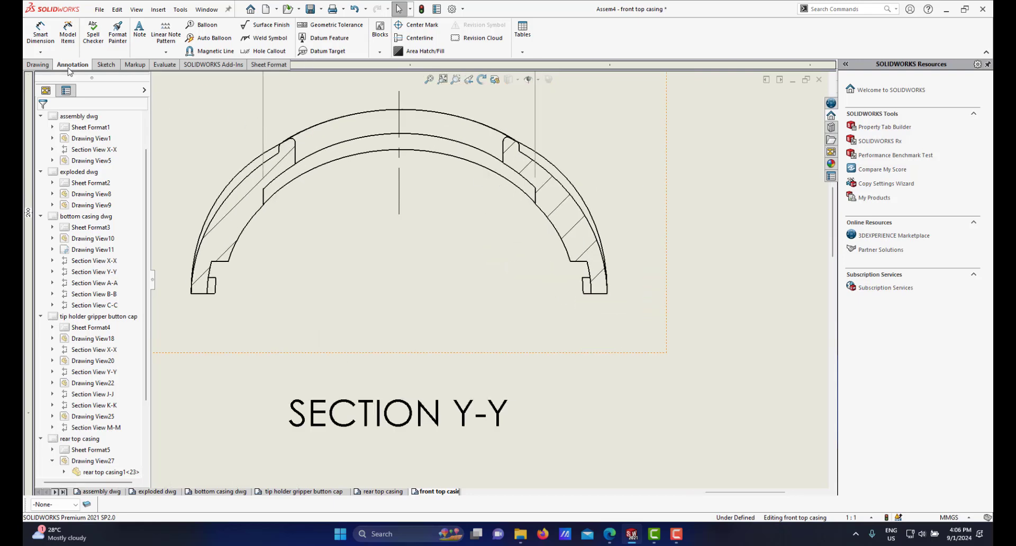
Step: Dimension the small step width at the lower right end of section Y-Y, then leave the dimension command and reposition it
{"action": "left_click", "coordinate": [40, 34]}
{"action": "scroll", "coordinate": [591, 295], "scroll_direction": "up", "scroll_amount": 3}
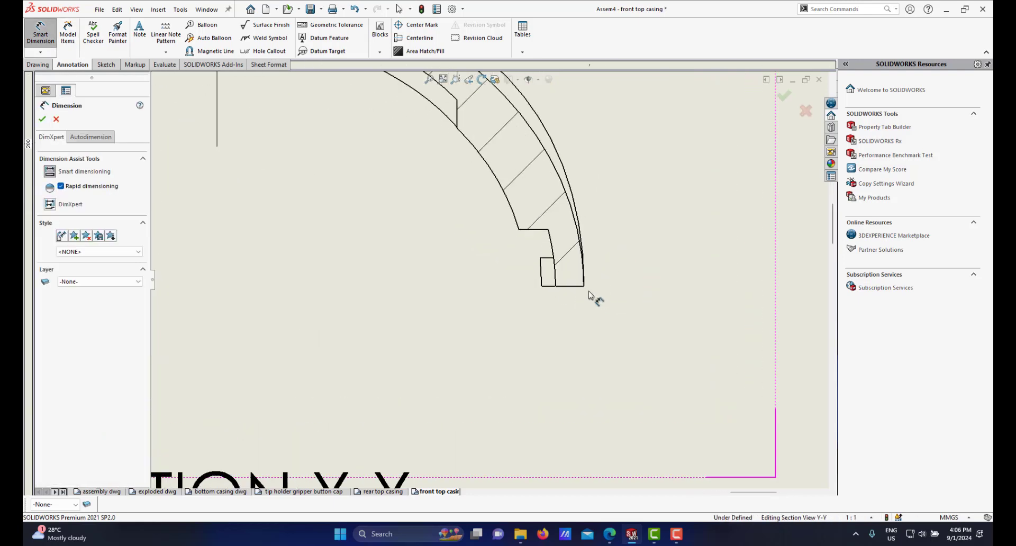
{"action": "left_click", "coordinate": [584, 287]}
{"action": "left_click", "coordinate": [556, 287]}
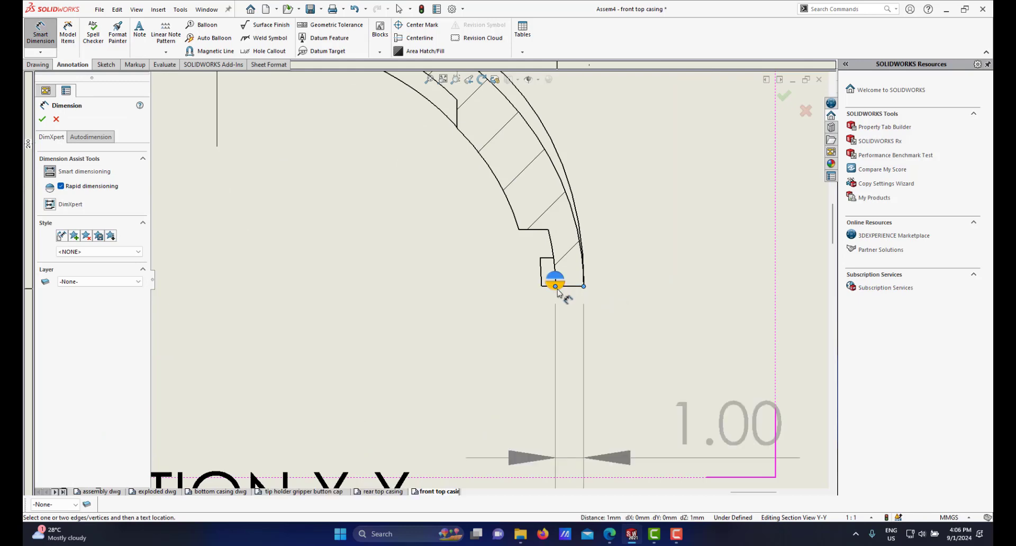
{"action": "left_click", "coordinate": [575, 344]}
{"action": "scroll", "coordinate": [468, 341], "scroll_direction": "down", "scroll_amount": 3}
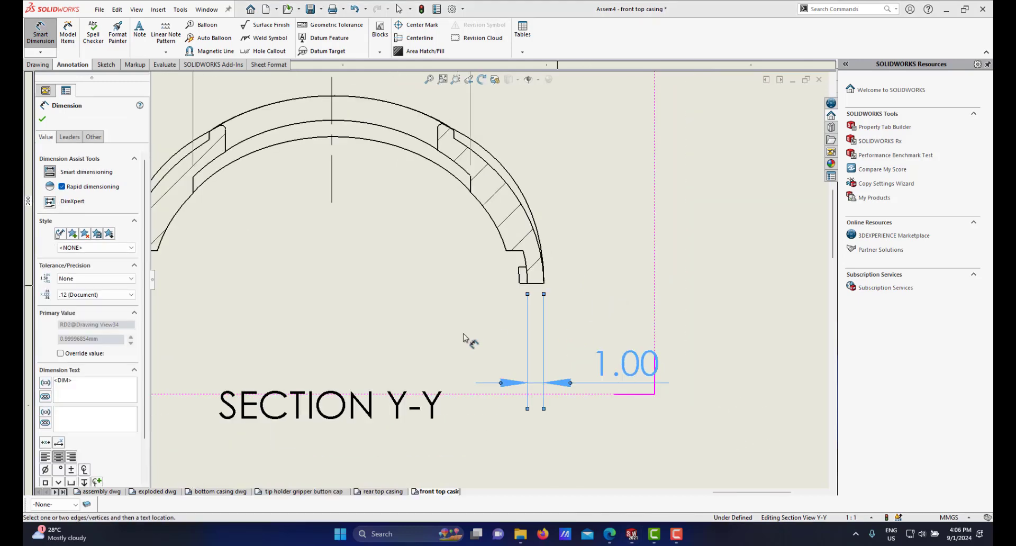
{"action": "scroll", "coordinate": [456, 318], "scroll_direction": "down", "scroll_amount": 3}
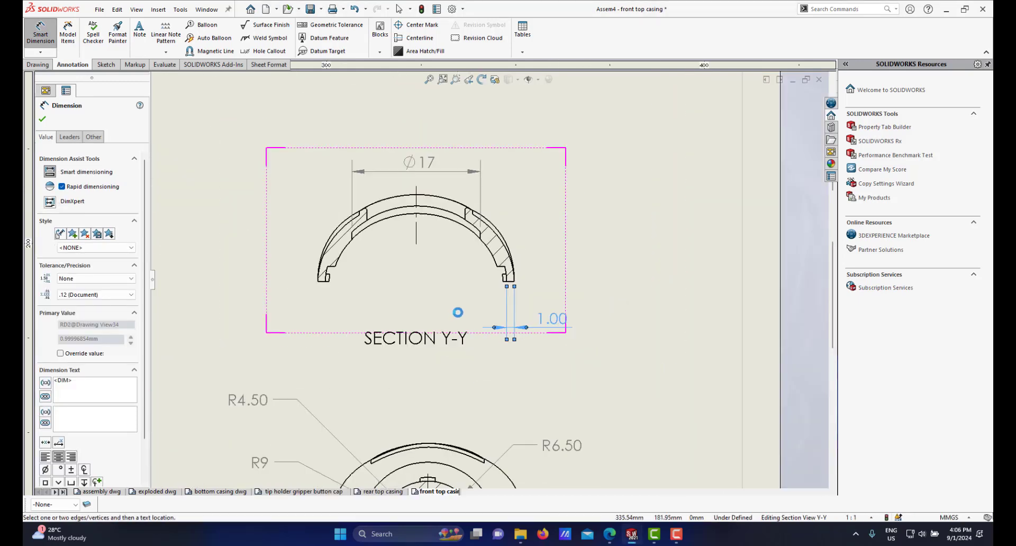
{"action": "scroll", "coordinate": [465, 312], "scroll_direction": "up", "scroll_amount": 3}
{"action": "right_click", "coordinate": [641, 272]}
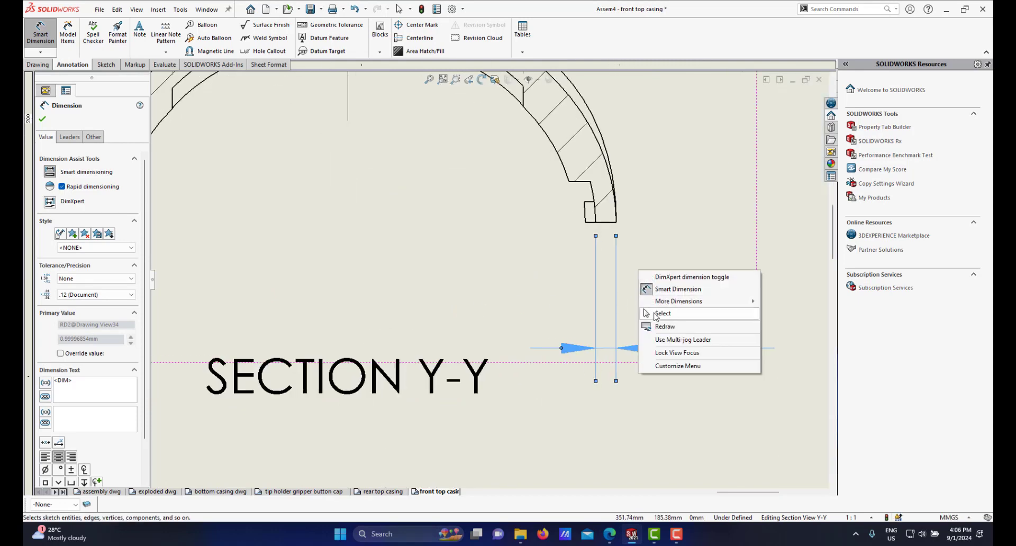
{"action": "left_click", "coordinate": [662, 314]}
{"action": "left_click_drag", "start_coordinate": [642, 347], "coordinate": [650, 294]}
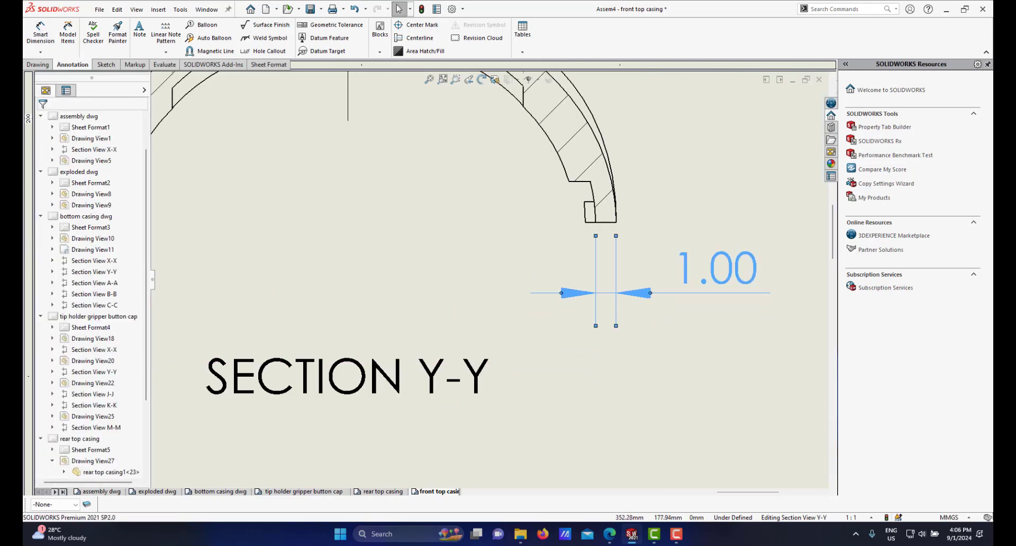
Step: Set the step width dimension in section Y-Y to no decimal places and move it closer to the view
{"action": "left_click", "coordinate": [111, 233]}
{"action": "left_click", "coordinate": [101, 243]}
{"action": "scroll", "coordinate": [431, 276], "scroll_direction": "up", "scroll_amount": 3}
{"action": "scroll", "coordinate": [493, 276], "scroll_direction": "down", "scroll_amount": 3}
{"action": "left_click_drag", "start_coordinate": [639, 286], "coordinate": [600, 281]}
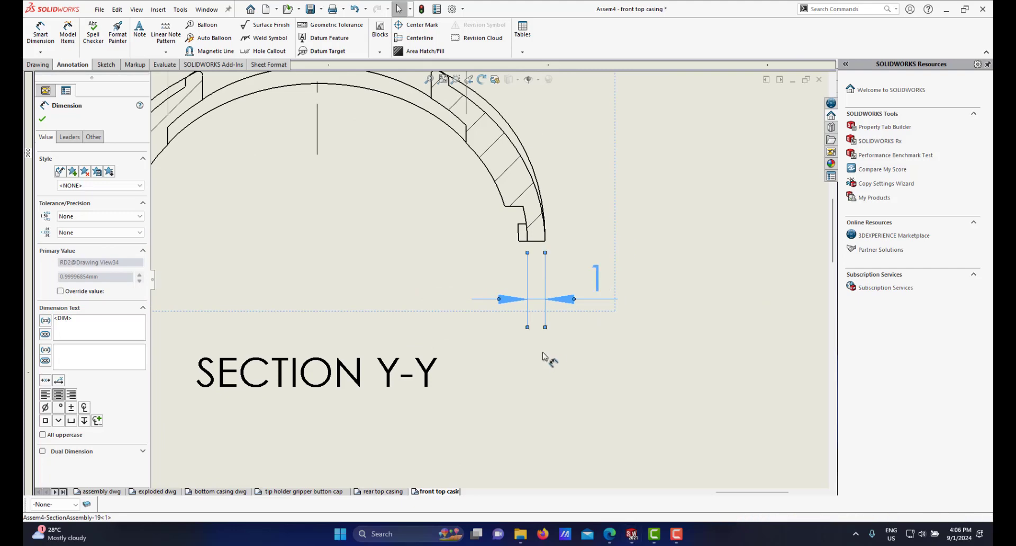
Step: Reposition the 26 width dimension beside the top view
{"action": "scroll", "coordinate": [509, 347], "scroll_direction": "up", "scroll_amount": 3}
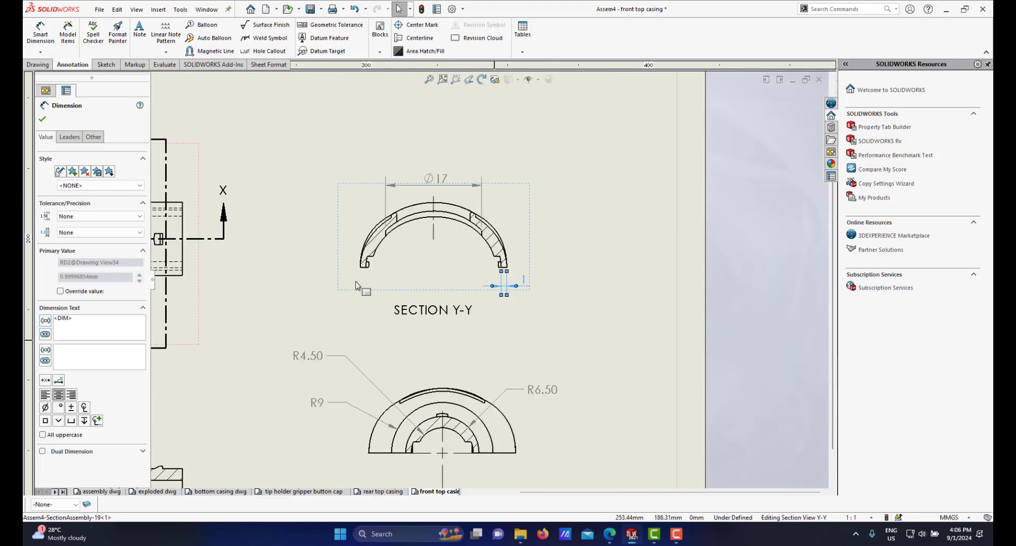
{"action": "scroll", "coordinate": [356, 78], "scroll_direction": "up", "scroll_amount": 3}
{"action": "scroll", "coordinate": [356, 79], "scroll_direction": "down", "scroll_amount": 1}
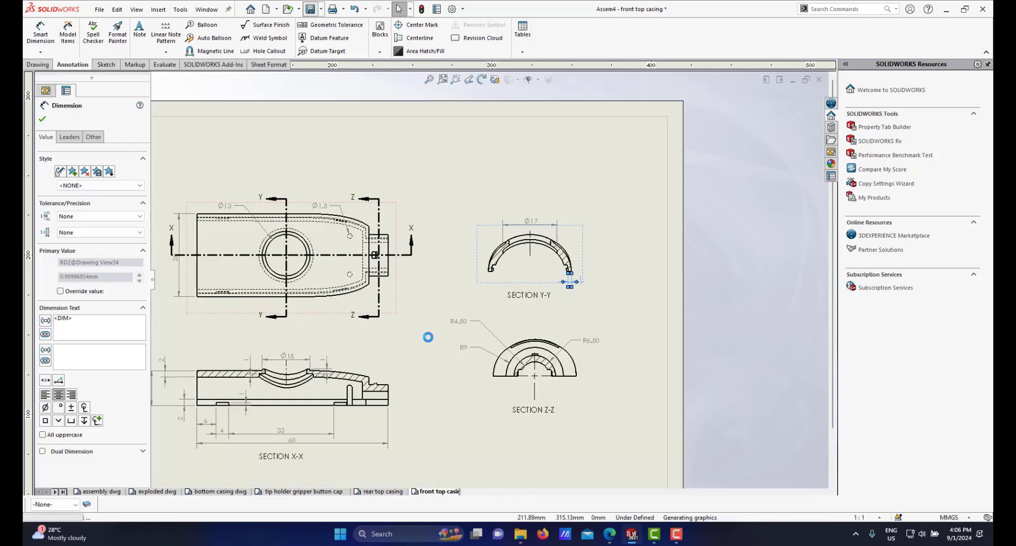
{"action": "scroll", "coordinate": [426, 337], "scroll_direction": "up", "scroll_amount": 4}
{"action": "scroll", "coordinate": [346, 294], "scroll_direction": "down", "scroll_amount": 7}
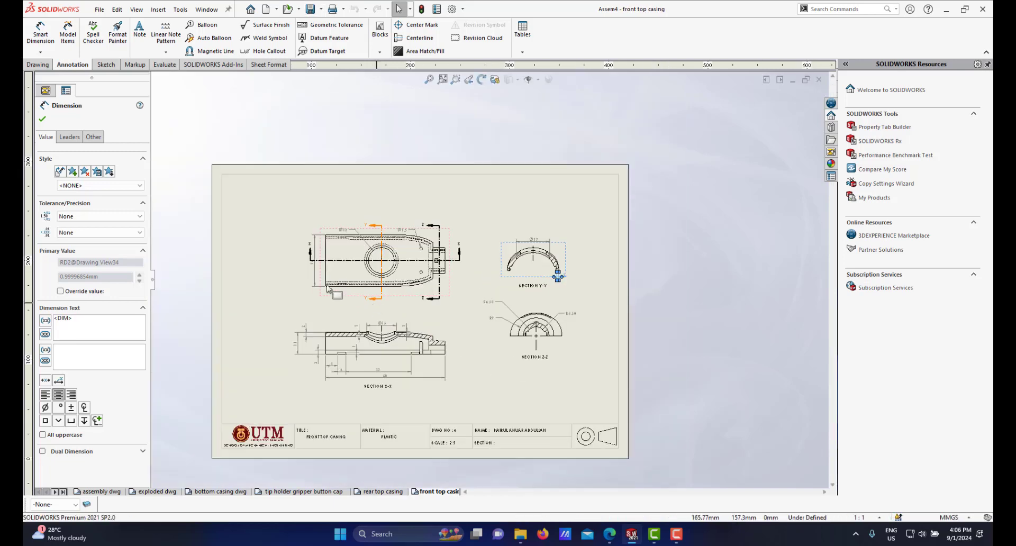
{"action": "scroll", "coordinate": [341, 263], "scroll_direction": "down", "scroll_amount": 2}
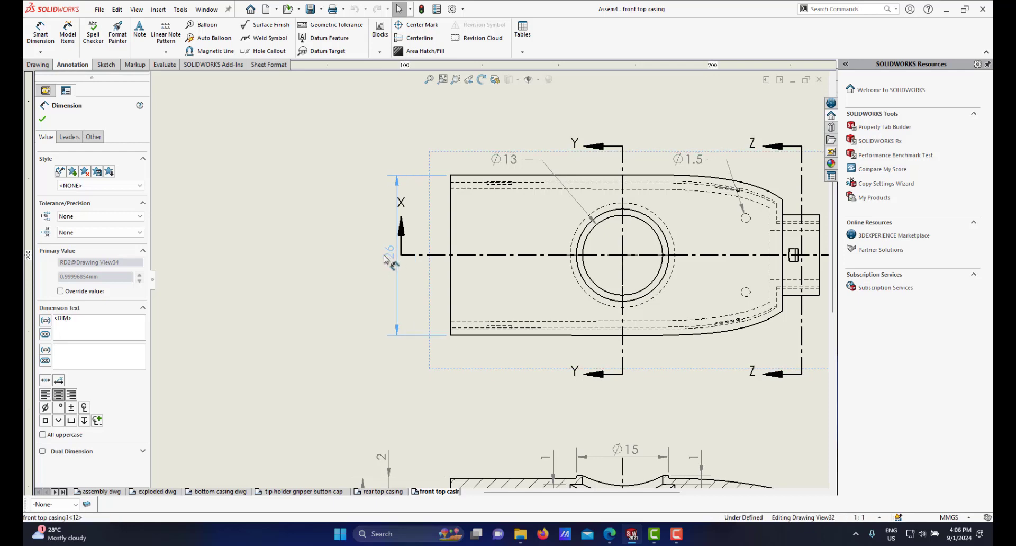
{"action": "left_click_drag", "start_coordinate": [400, 256], "coordinate": [418, 256]}
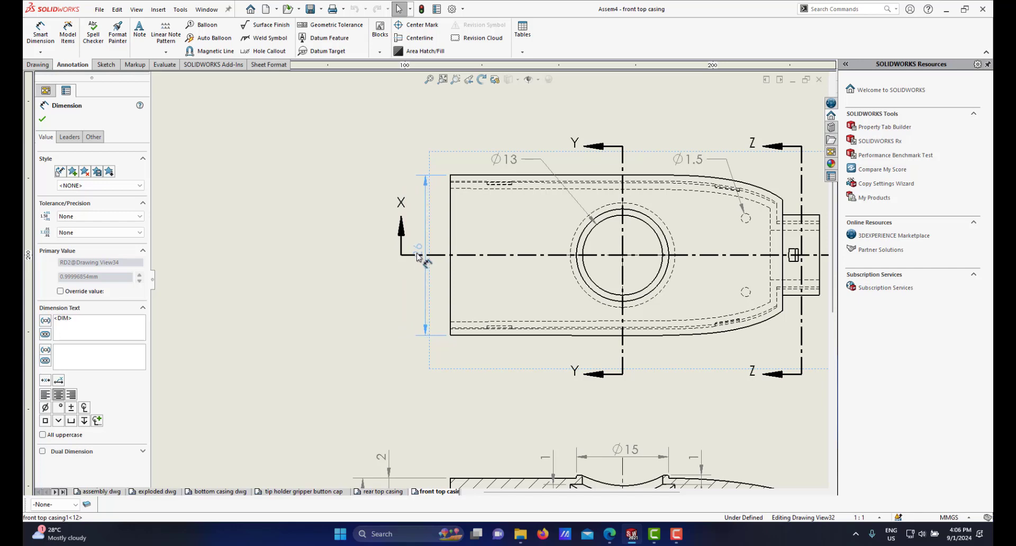
{"action": "mouse_move", "coordinate": [418, 257]}
{"action": "left_mouse_down"}
{"action": "mouse_move", "coordinate": [425, 259]}
{"action": "mouse_move", "coordinate": [376, 260]}
{"action": "left_mouse_up"}
Step: Set the R4.50 and R6.50 radius dimensions in section Z-Z to one decimal place
{"action": "scroll", "coordinate": [613, 284], "scroll_direction": "up", "scroll_amount": 5}
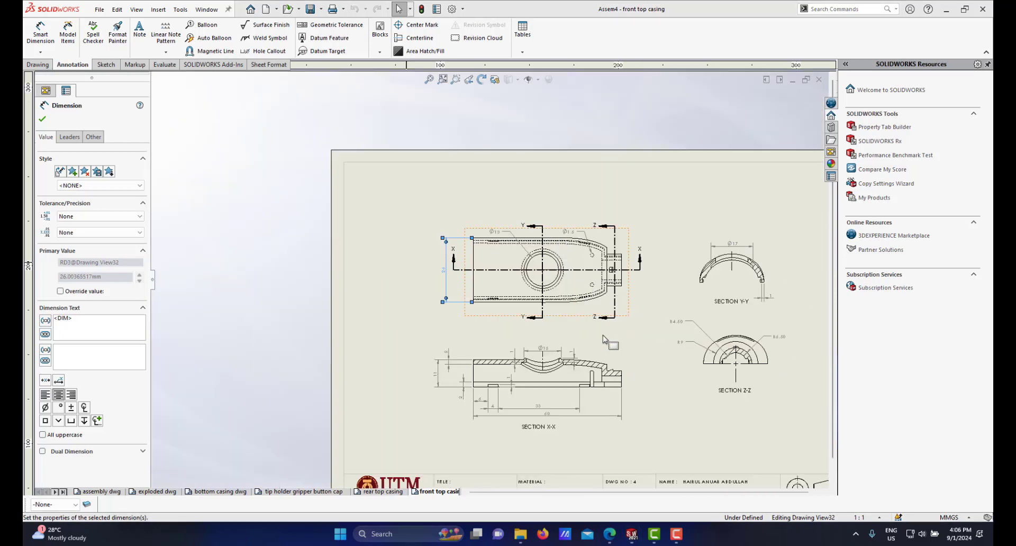
{"action": "scroll", "coordinate": [605, 336], "scroll_direction": "down", "scroll_amount": 2}
{"action": "key", "text": "f"}
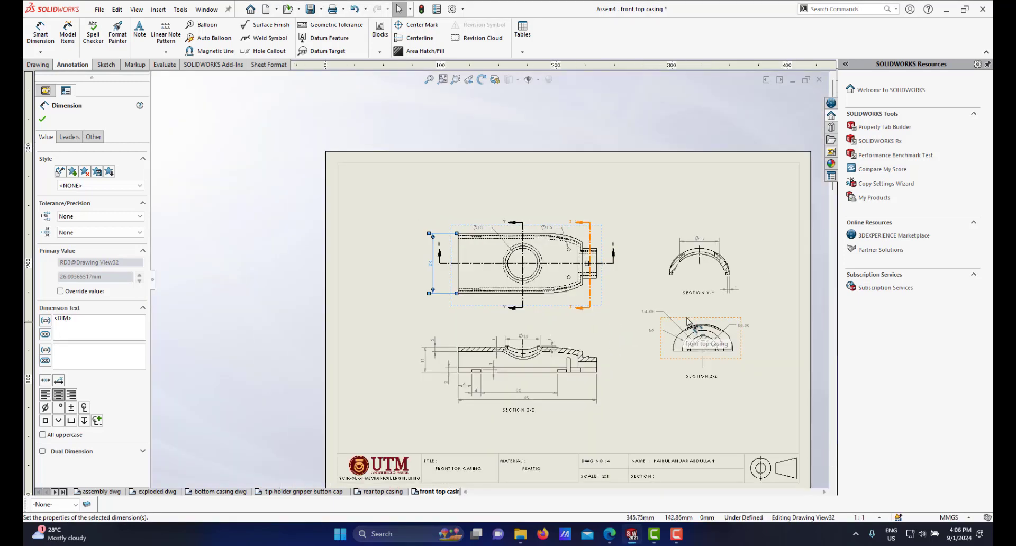
{"action": "scroll", "coordinate": [603, 320], "scroll_direction": "down", "scroll_amount": 3}
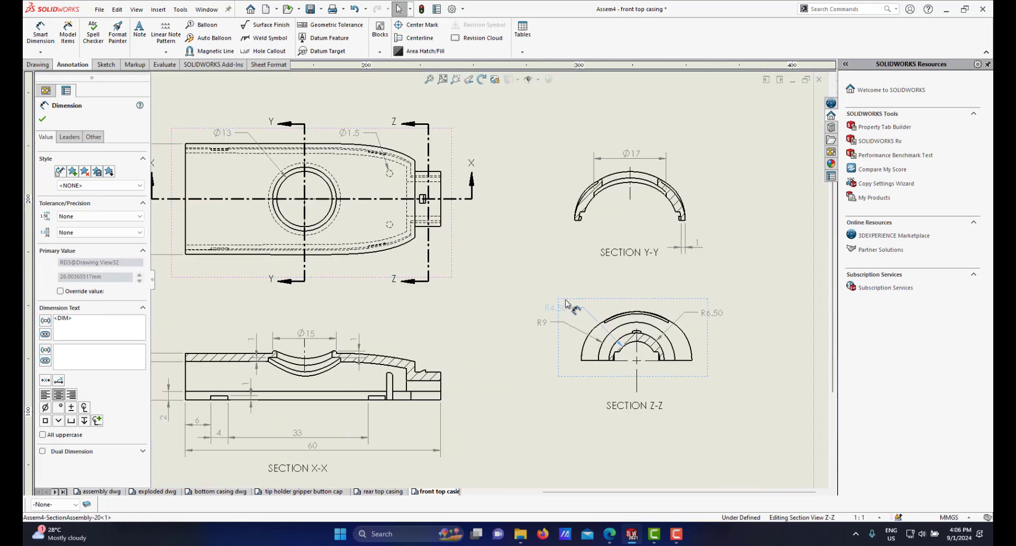
{"action": "left_click_drag", "start_coordinate": [565, 300], "coordinate": [572, 300]}
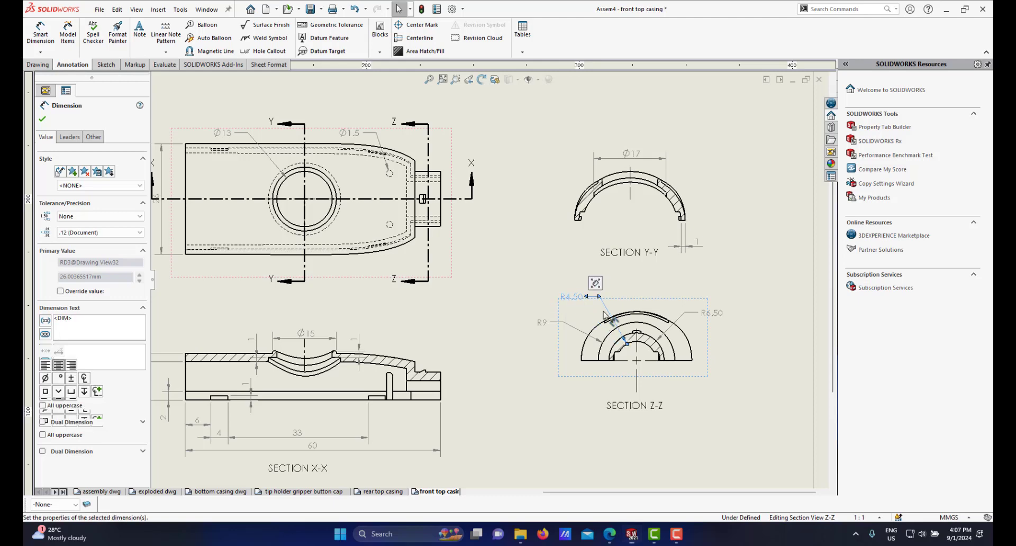
{"action": "scroll", "coordinate": [584, 324], "scroll_direction": "down", "scroll_amount": 1}
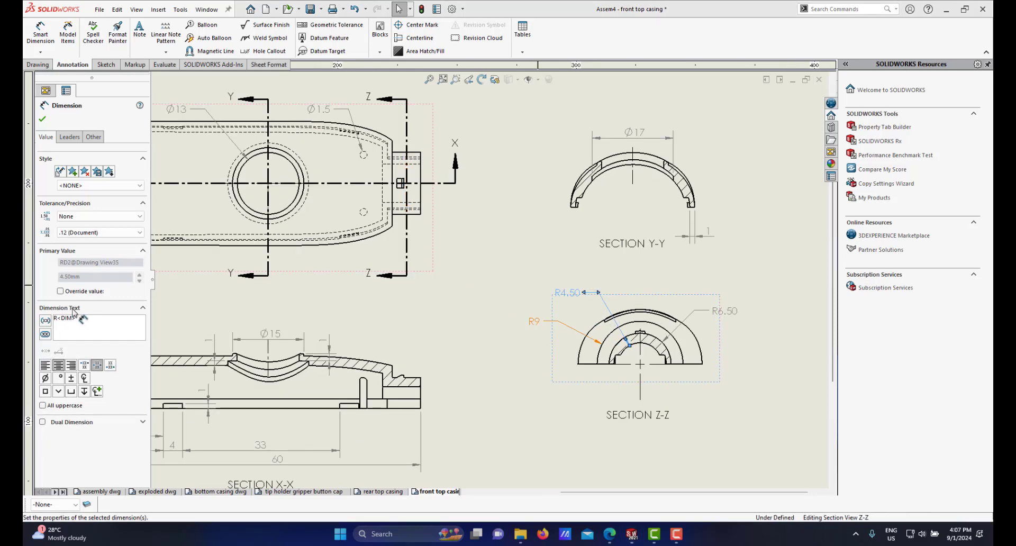
{"action": "left_click", "coordinate": [112, 233]}
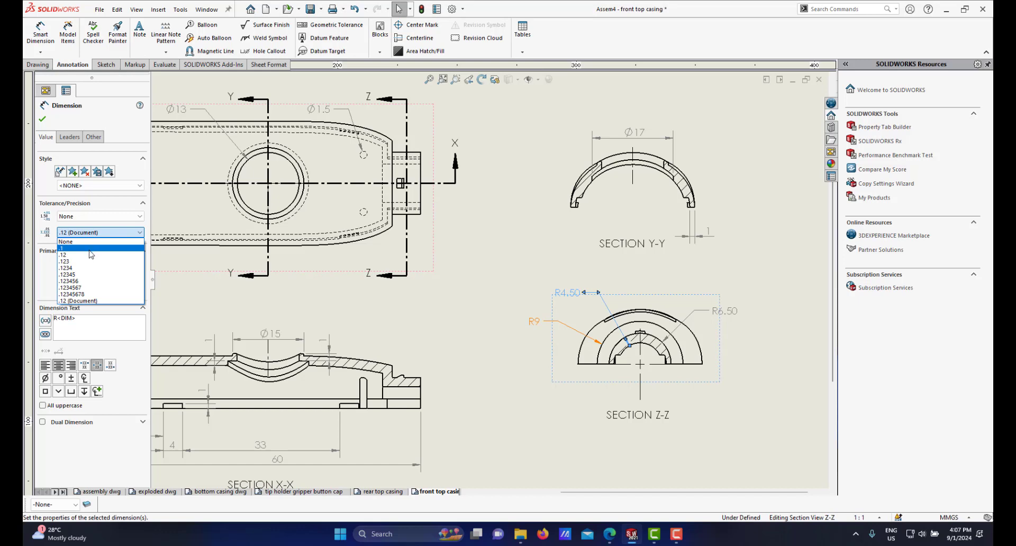
{"action": "left_click", "coordinate": [90, 249]}
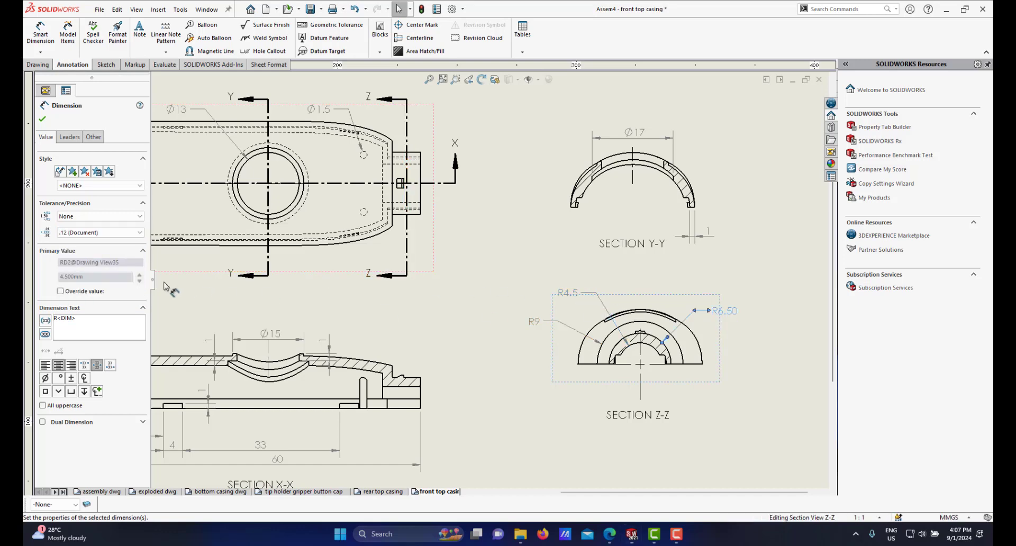
{"action": "left_click", "coordinate": [102, 233]}
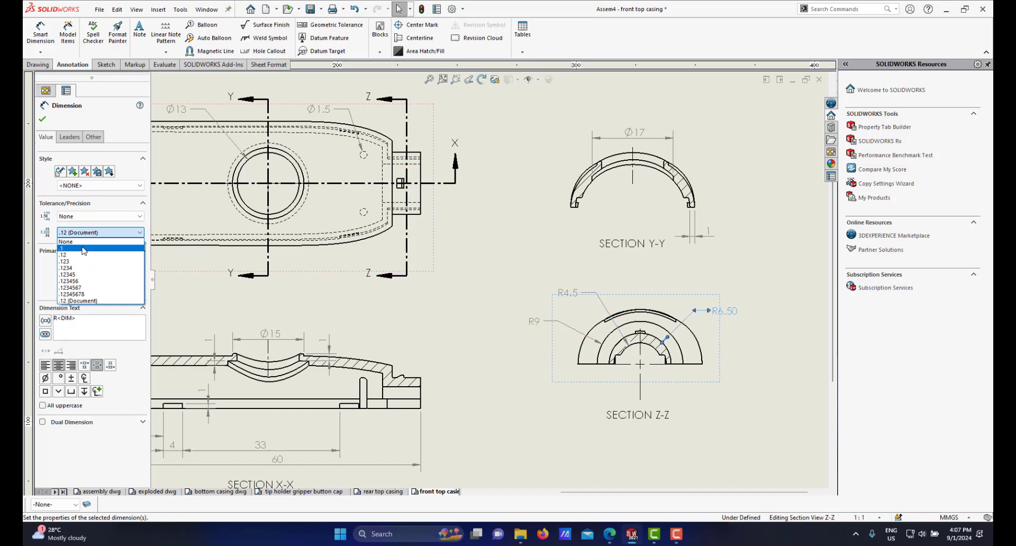
{"action": "left_click", "coordinate": [86, 249]}
{"action": "scroll", "coordinate": [609, 335], "scroll_direction": "down", "scroll_amount": 4}
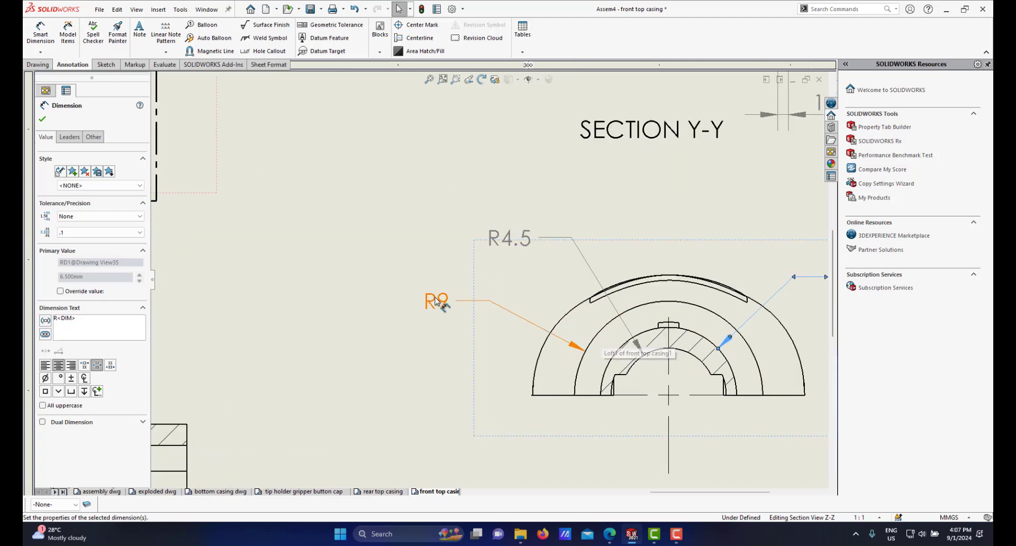
Step: Dimension the horizontal width of the small step near the right end of section X-X, placing it above the view
{"action": "left_click", "coordinate": [468, 301]}
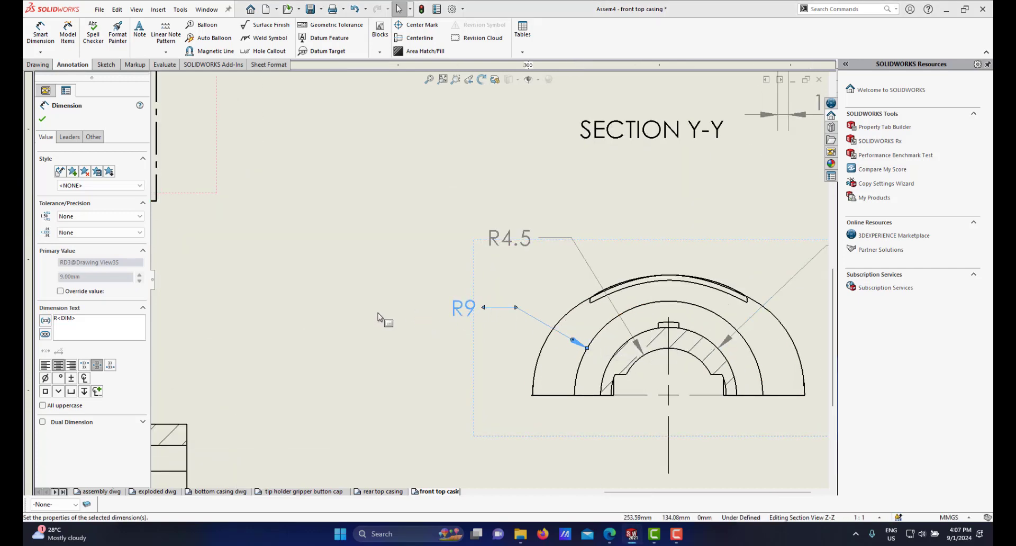
{"action": "scroll", "coordinate": [381, 320], "scroll_direction": "up", "scroll_amount": 3}
{"action": "scroll", "coordinate": [371, 328], "scroll_direction": "down", "scroll_amount": 6}
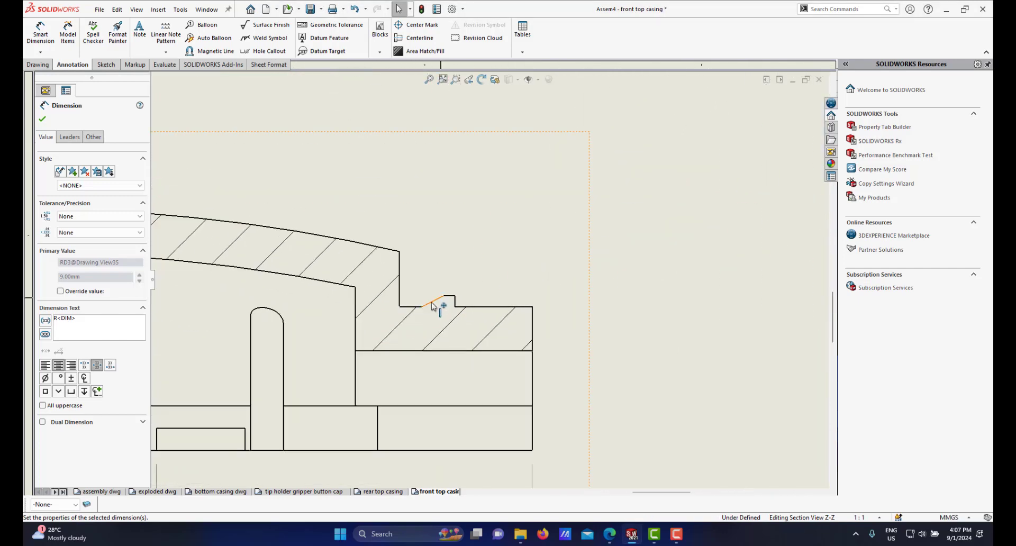
{"action": "scroll", "coordinate": [462, 305], "scroll_direction": "up", "scroll_amount": 4}
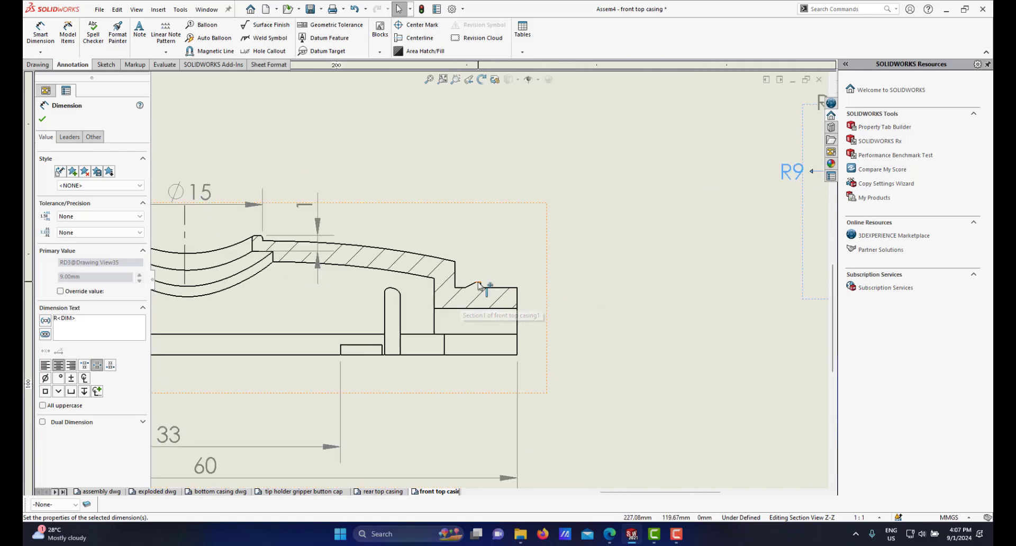
{"action": "scroll", "coordinate": [479, 285], "scroll_direction": "down", "scroll_amount": 2}
{"action": "scroll", "coordinate": [477, 276], "scroll_direction": "down", "scroll_amount": 1}
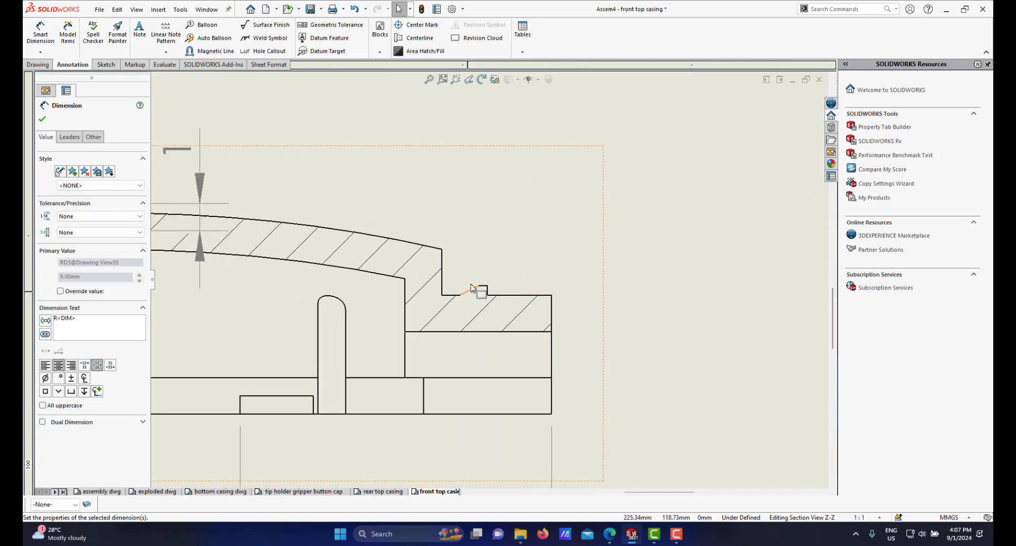
{"action": "scroll", "coordinate": [491, 298], "scroll_direction": "up", "scroll_amount": 2}
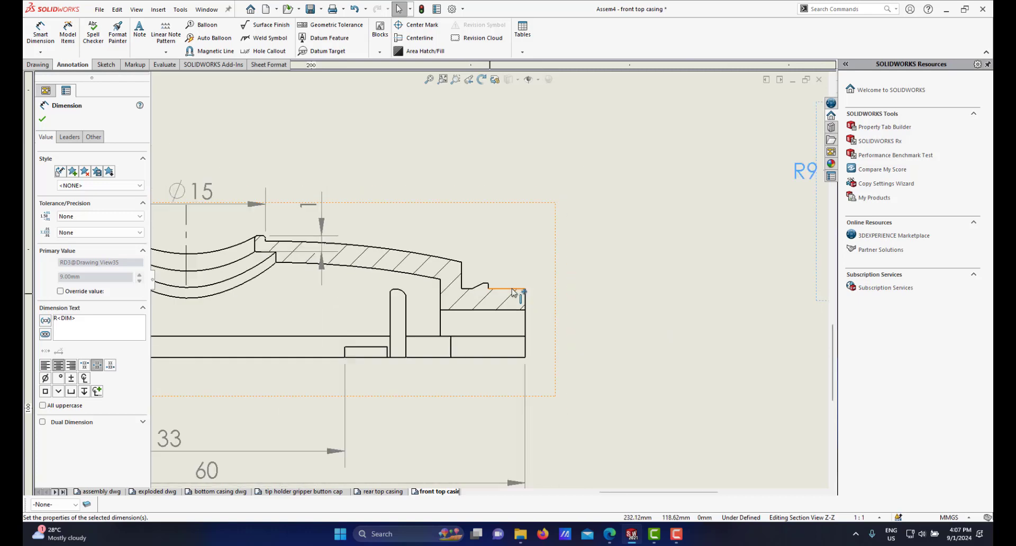
{"action": "scroll", "coordinate": [449, 276], "scroll_direction": "down", "scroll_amount": 2}
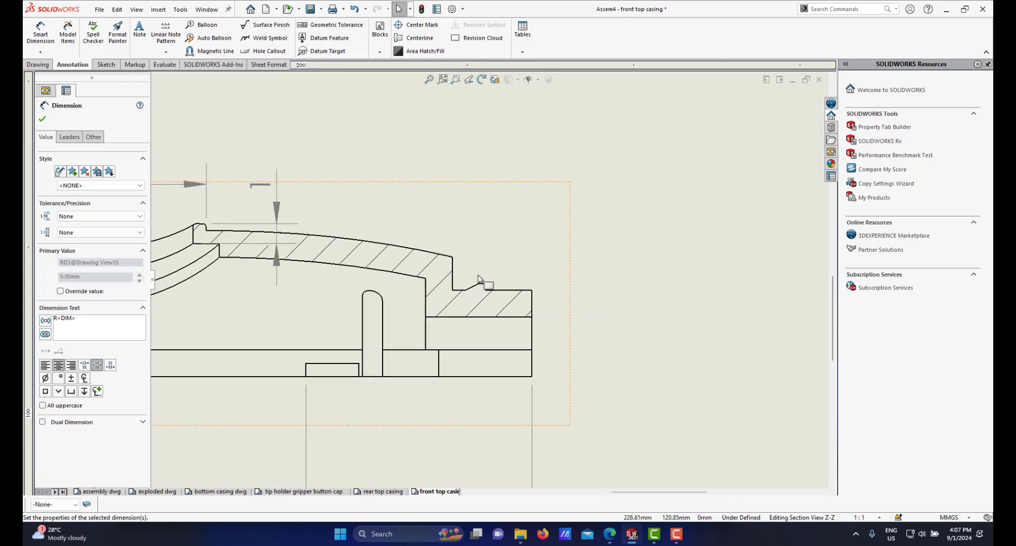
{"action": "scroll", "coordinate": [493, 281], "scroll_direction": "down", "scroll_amount": 2}
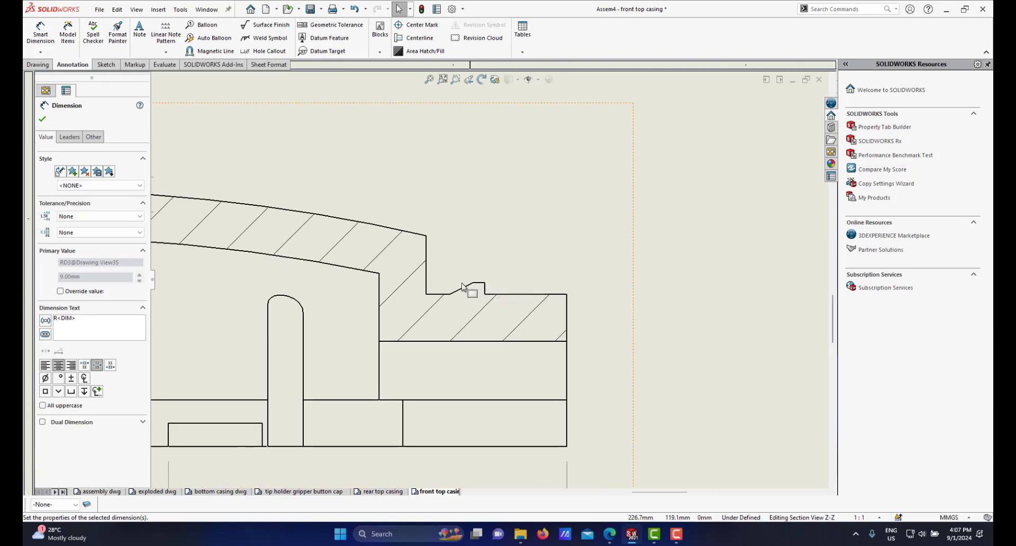
{"action": "left_click", "coordinate": [40, 32]}
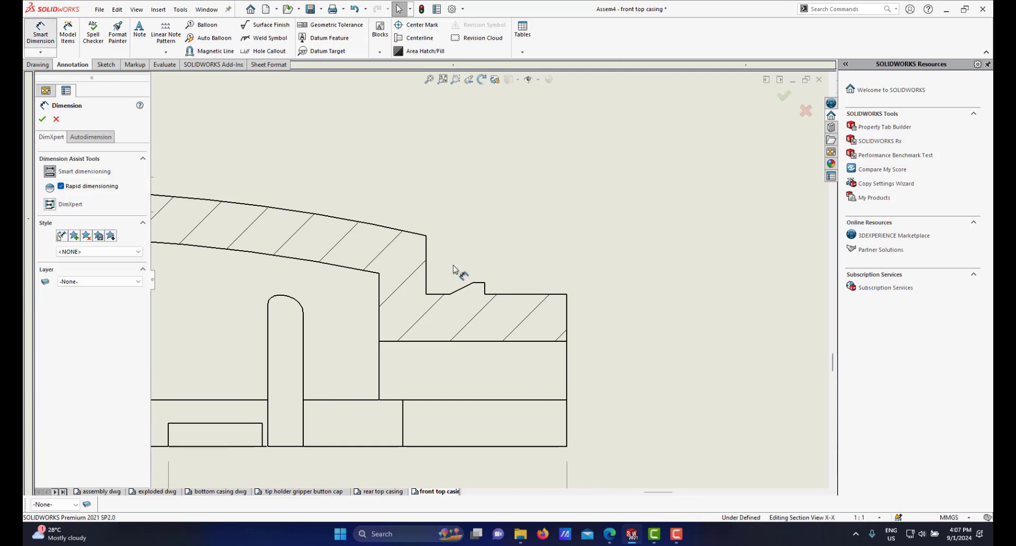
{"action": "scroll", "coordinate": [454, 265], "scroll_direction": "down", "scroll_amount": 2}
{"action": "left_click", "coordinate": [517, 326]}
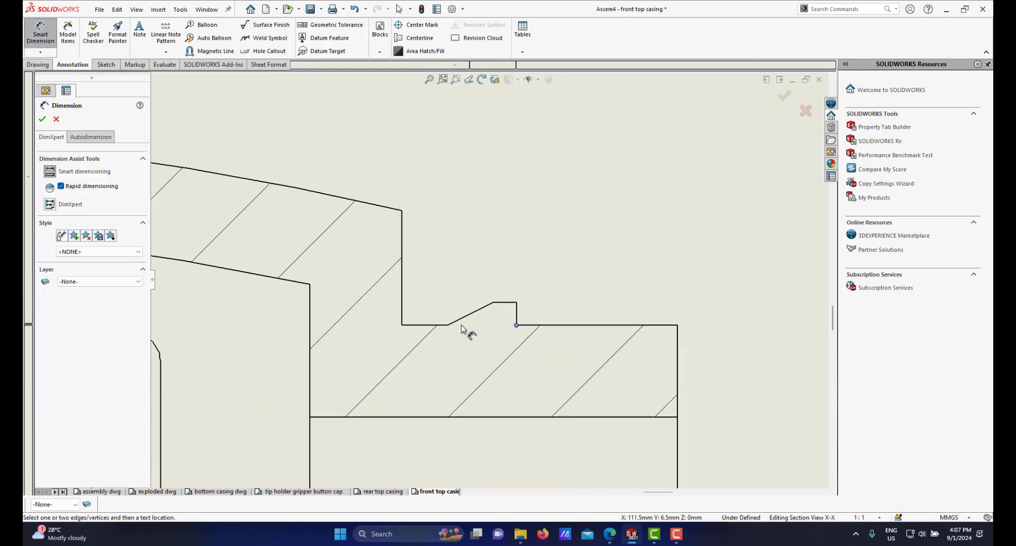
{"action": "left_click", "coordinate": [448, 326]}
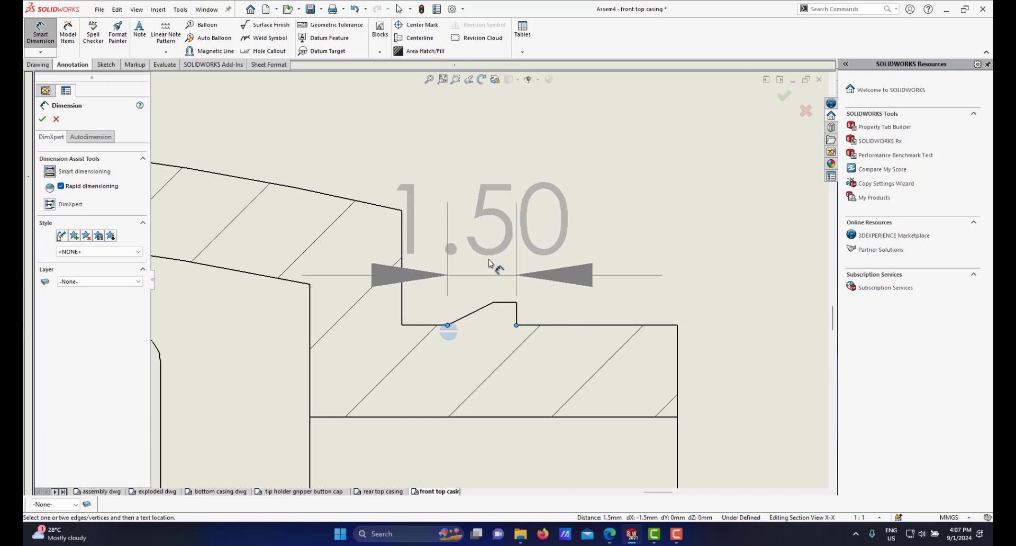
{"action": "scroll", "coordinate": [491, 203], "scroll_direction": "up", "scroll_amount": 1}
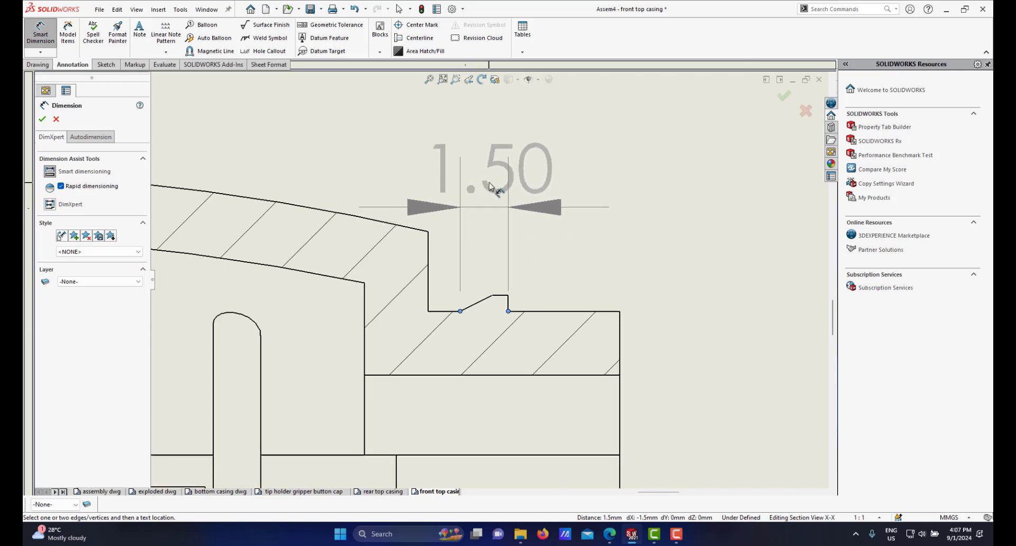
{"action": "left_click", "coordinate": [491, 139]}
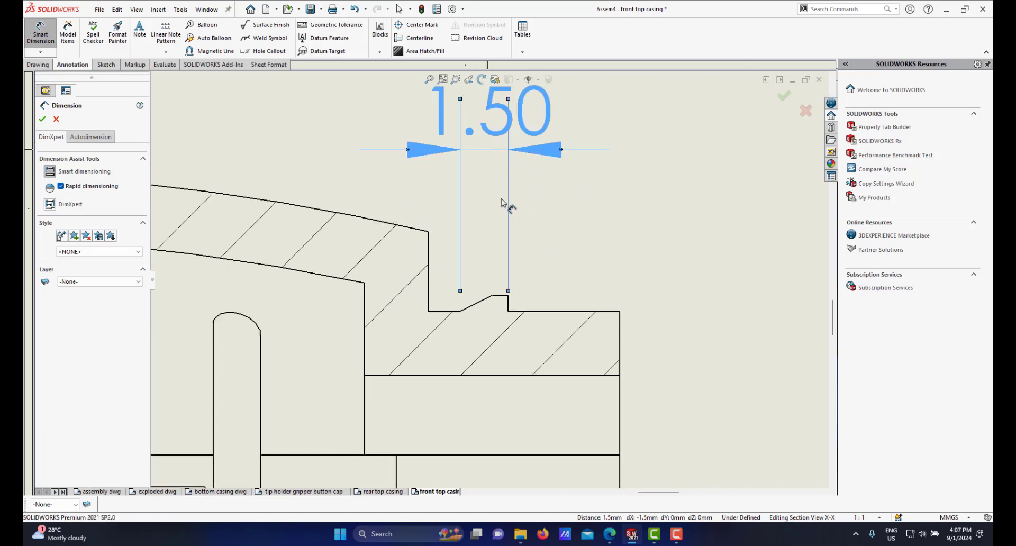
{"action": "scroll", "coordinate": [506, 258], "scroll_direction": "up", "scroll_amount": 3}
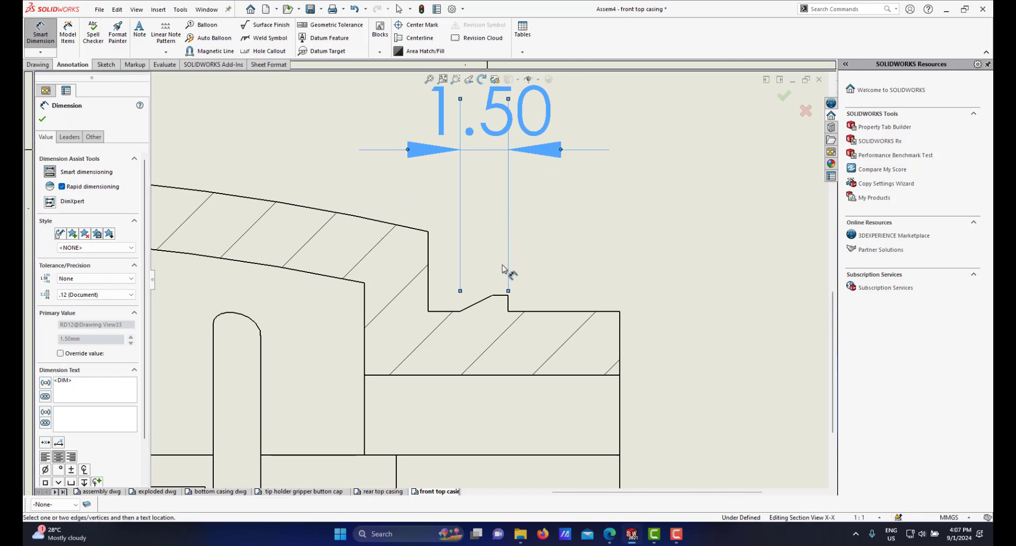
{"action": "scroll", "coordinate": [492, 284], "scroll_direction": "down", "scroll_amount": 2}
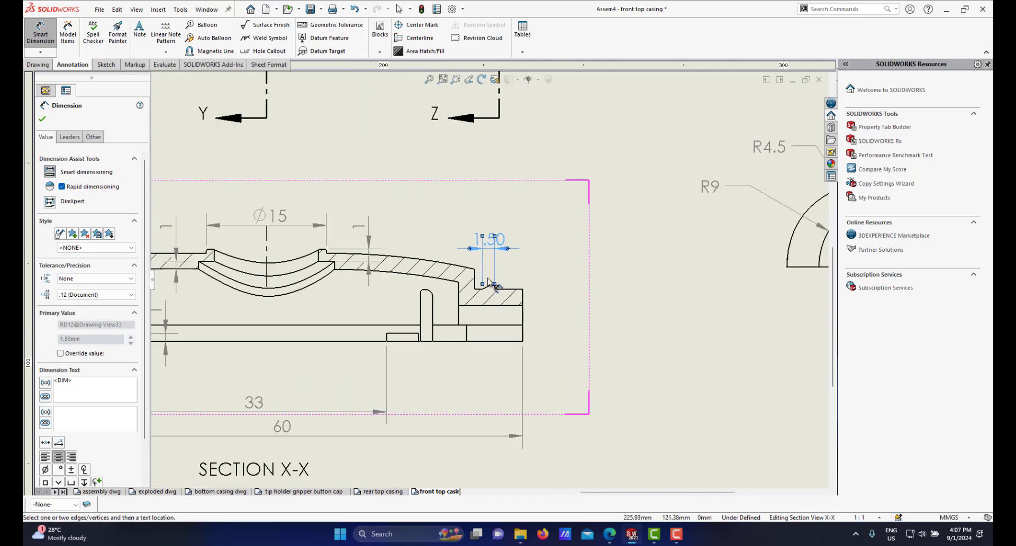
{"action": "right_click", "coordinate": [523, 270]}
{"action": "left_click", "coordinate": [542, 300]}
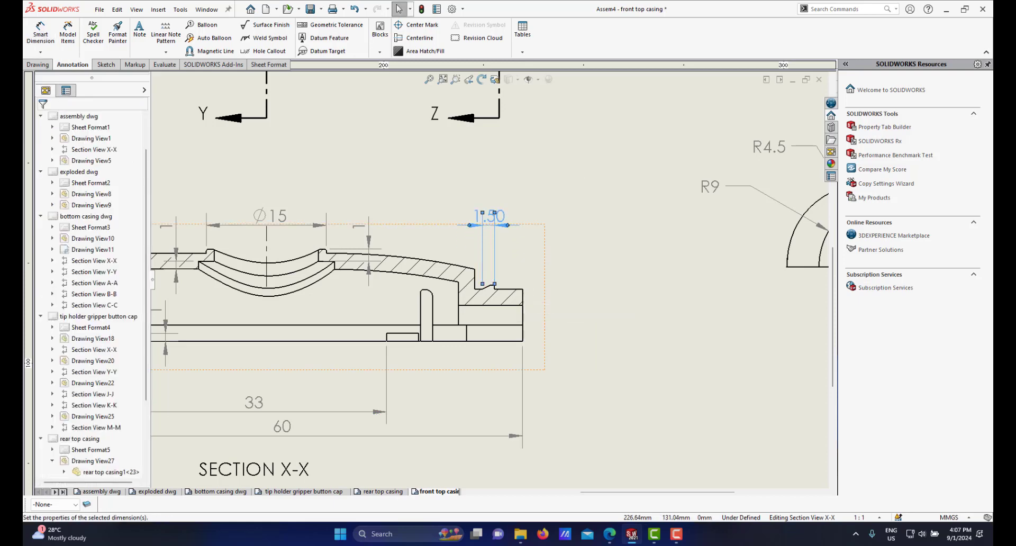
{"action": "left_click", "coordinate": [497, 286]}
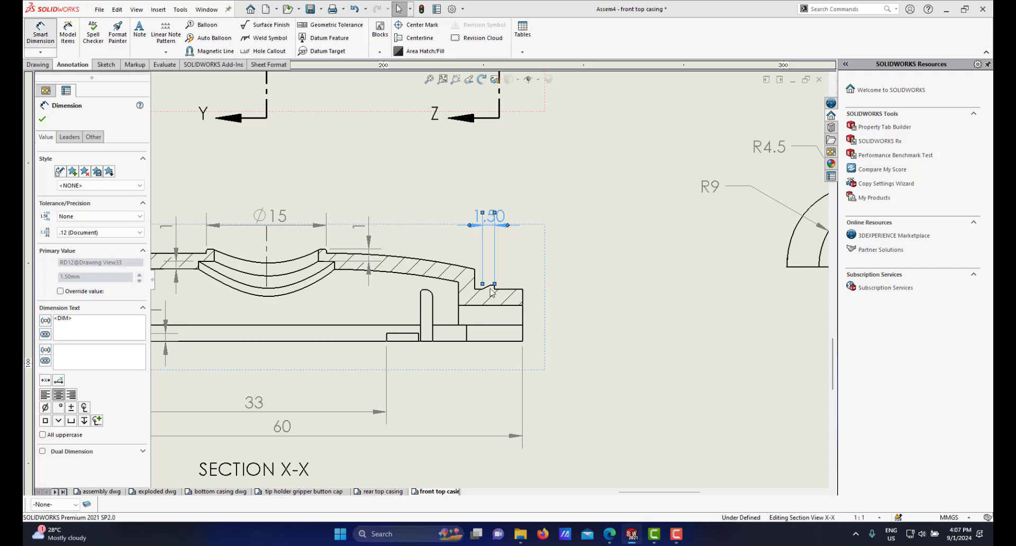
Step: Dimension the height of that step in section X-X and set the dimension to one decimal place
{"action": "left_click", "coordinate": [40, 33]}
{"action": "scroll", "coordinate": [509, 299], "scroll_direction": "down", "scroll_amount": 8}
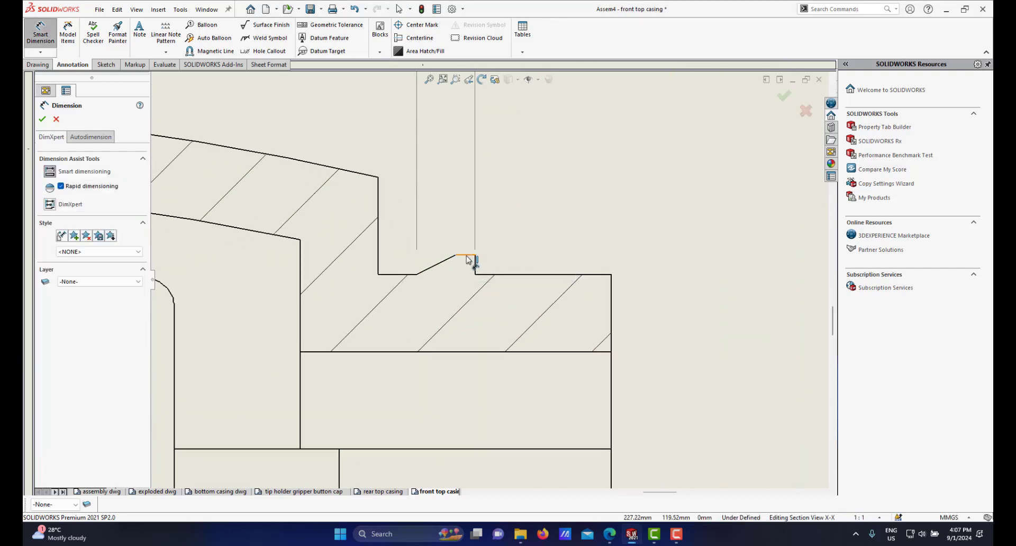
{"action": "left_click", "coordinate": [468, 256]}
{"action": "left_click", "coordinate": [490, 276]}
{"action": "left_click", "coordinate": [493, 274]}
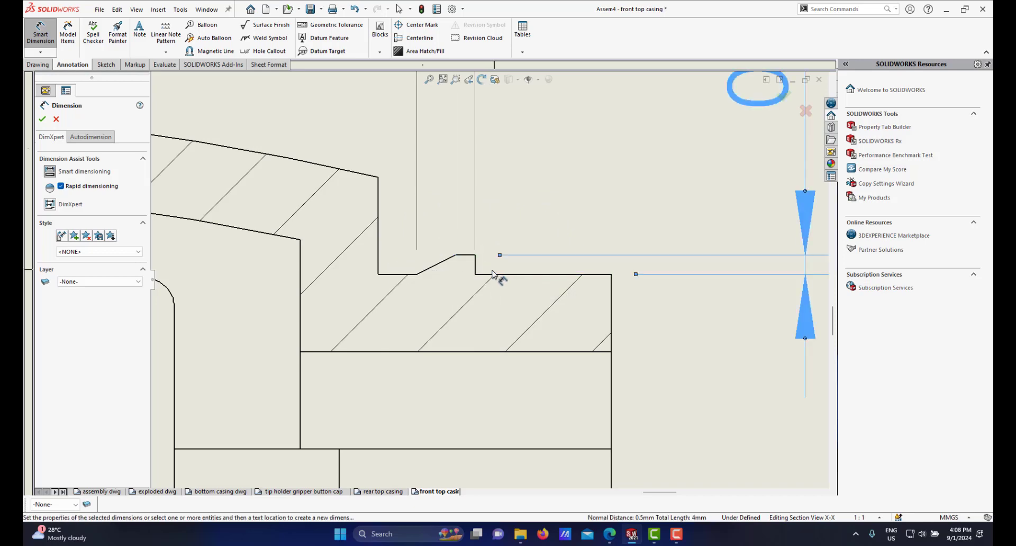
{"action": "scroll", "coordinate": [611, 276], "scroll_direction": "up", "scroll_amount": 7}
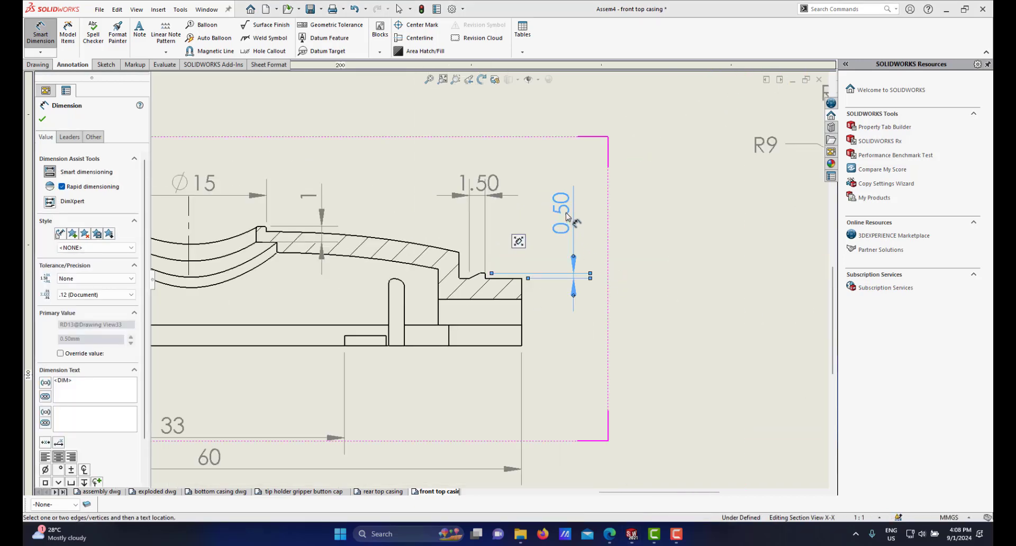
{"action": "left_click_drag", "start_coordinate": [566, 237], "coordinate": [566, 249]}
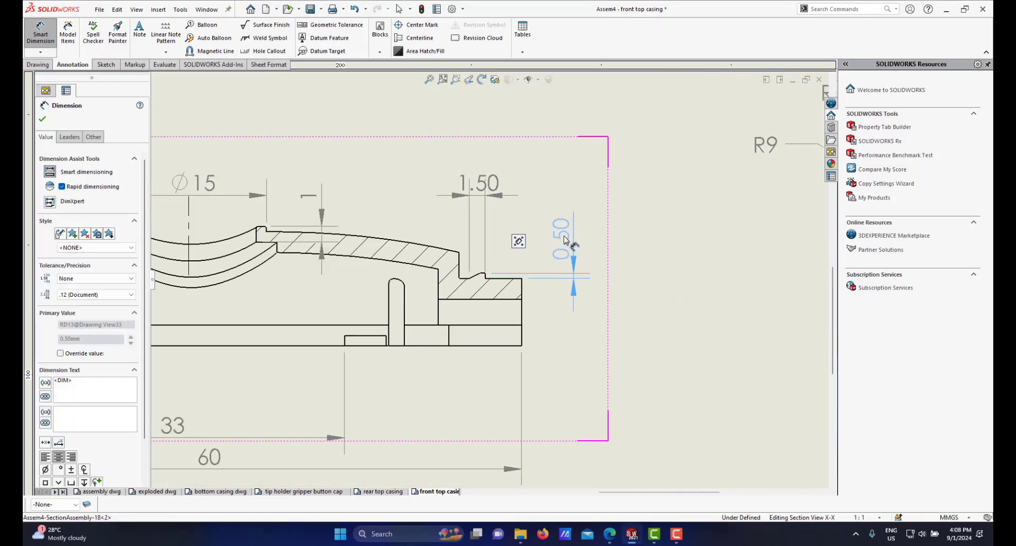
{"action": "left_click", "coordinate": [82, 295]}
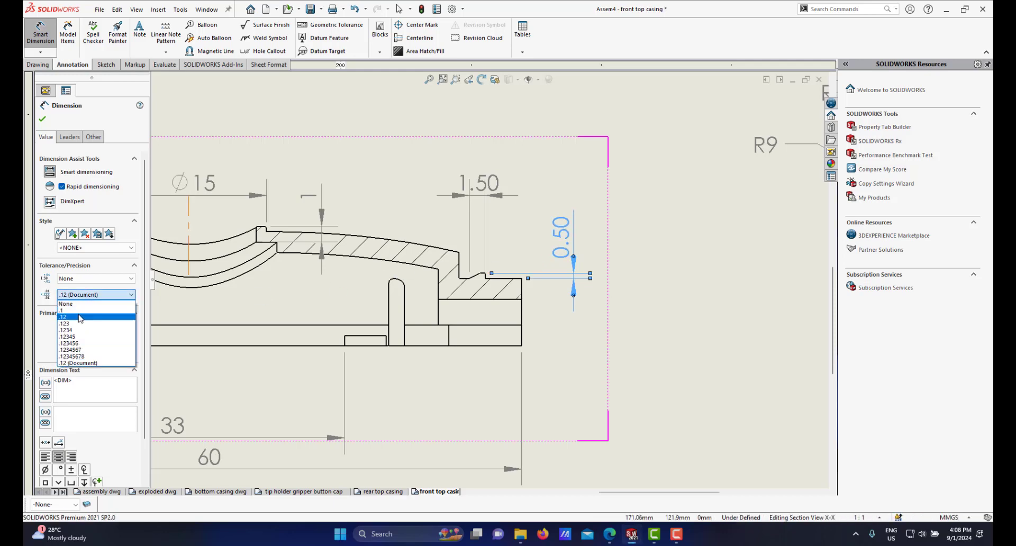
{"action": "left_click", "coordinate": [80, 311]}
Step: Dimension the height of the small rectangular feature at the right end of the top view
{"action": "scroll", "coordinate": [479, 267], "scroll_direction": "down", "scroll_amount": 3}
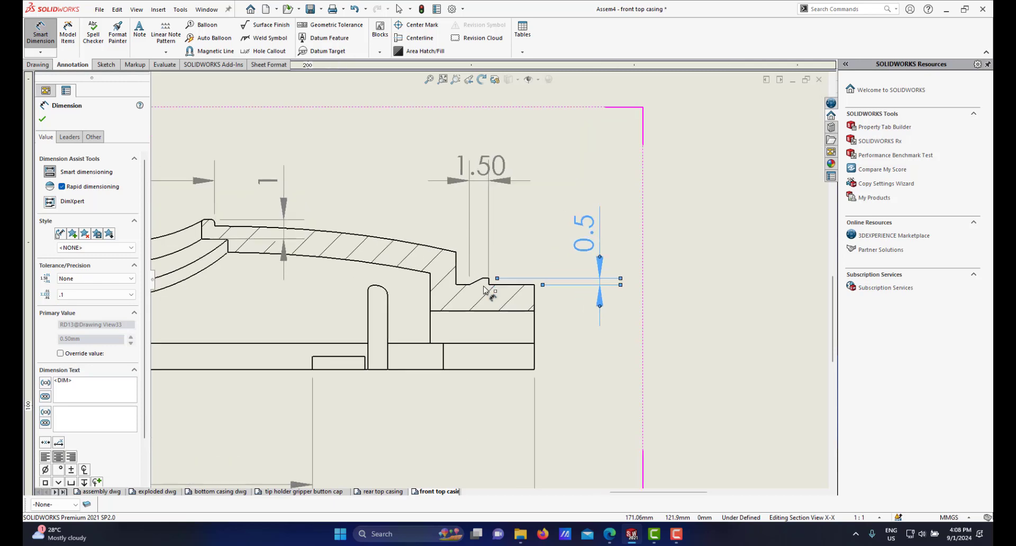
{"action": "scroll", "coordinate": [482, 280], "scroll_direction": "down", "scroll_amount": 4}
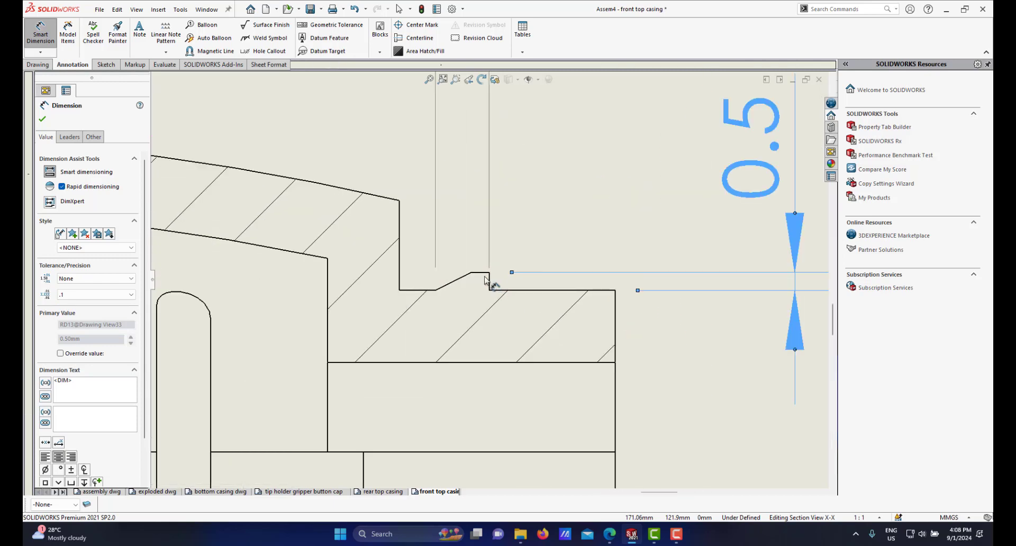
{"action": "scroll", "coordinate": [479, 281], "scroll_direction": "up", "scroll_amount": 8}
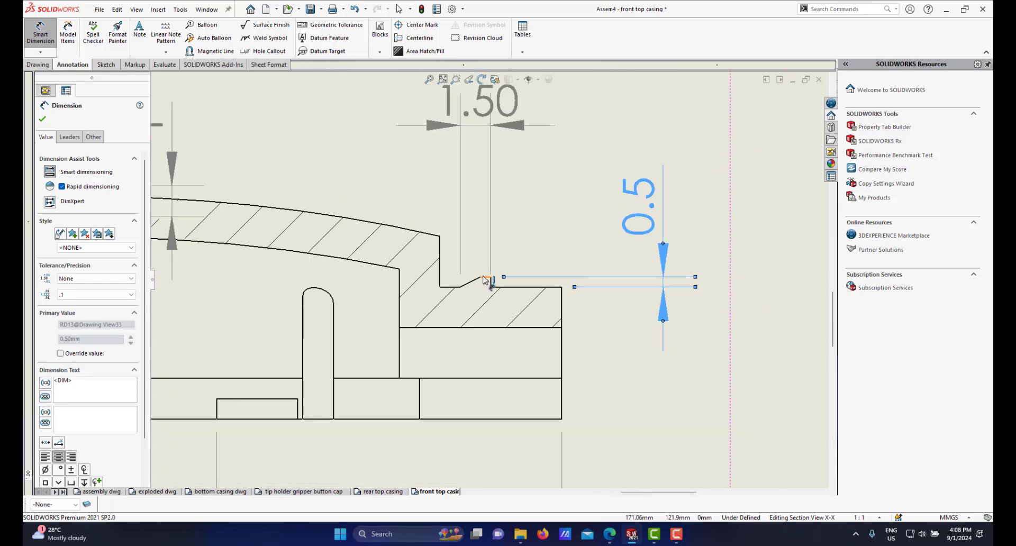
{"action": "scroll", "coordinate": [493, 161], "scroll_direction": "down", "scroll_amount": 5}
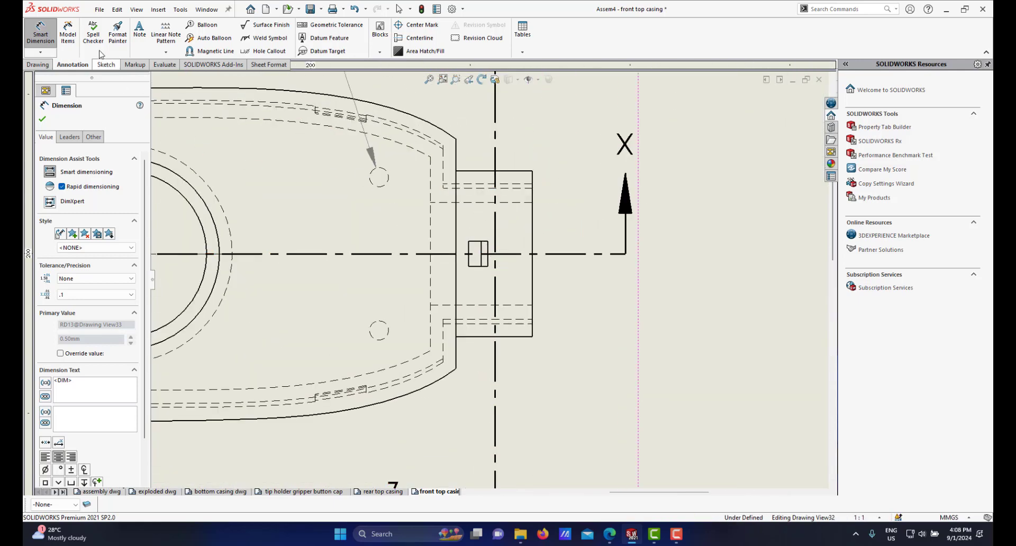
{"action": "scroll", "coordinate": [487, 259], "scroll_direction": "down", "scroll_amount": 1}
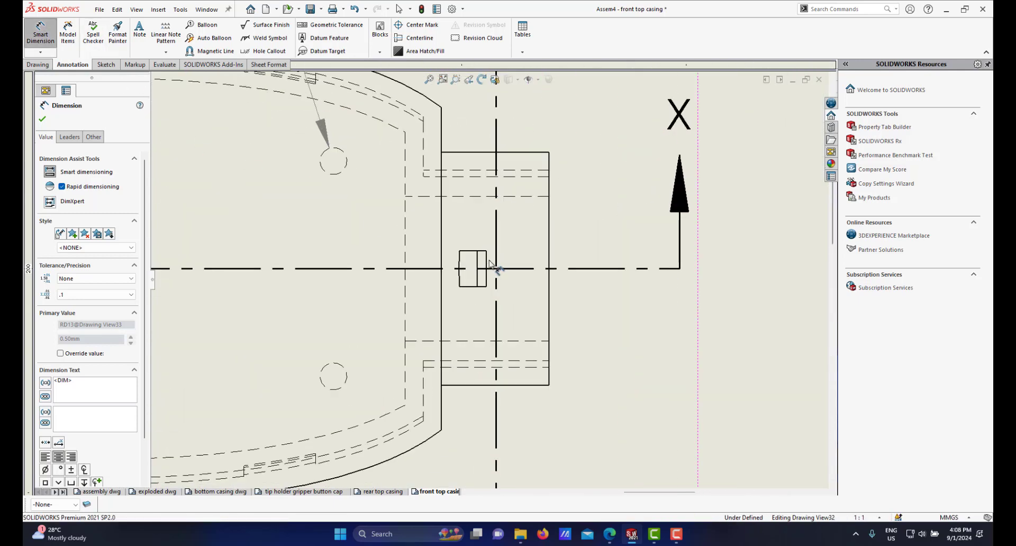
{"action": "left_click", "coordinate": [487, 263]}
{"action": "left_click", "coordinate": [573, 291]}
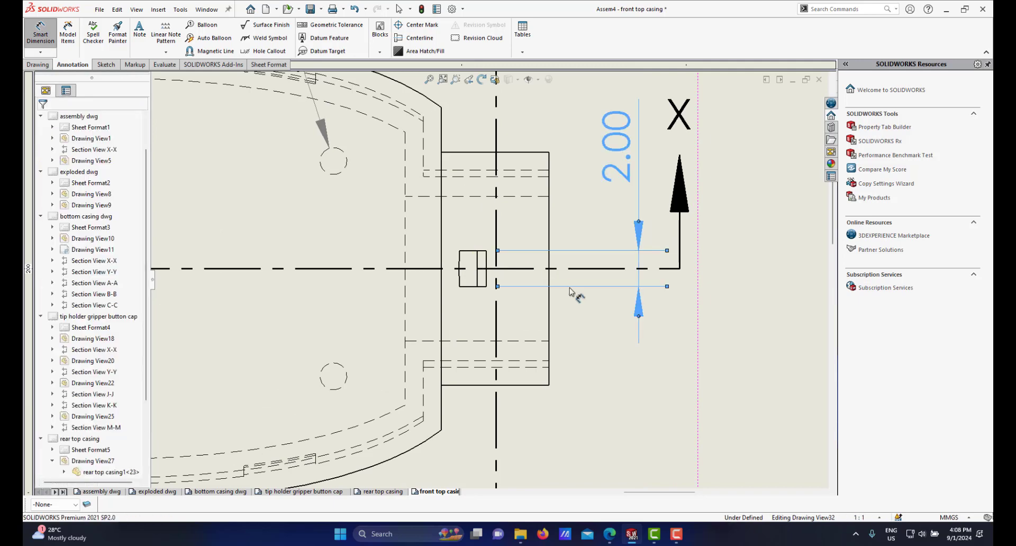
Step: Leave the dimension command and move the small rectangle's height dimension slightly right, beside the X section arrow
{"action": "scroll", "coordinate": [573, 293], "scroll_direction": "up", "scroll_amount": 1}
{"action": "scroll", "coordinate": [546, 294], "scroll_direction": "up", "scroll_amount": 3}
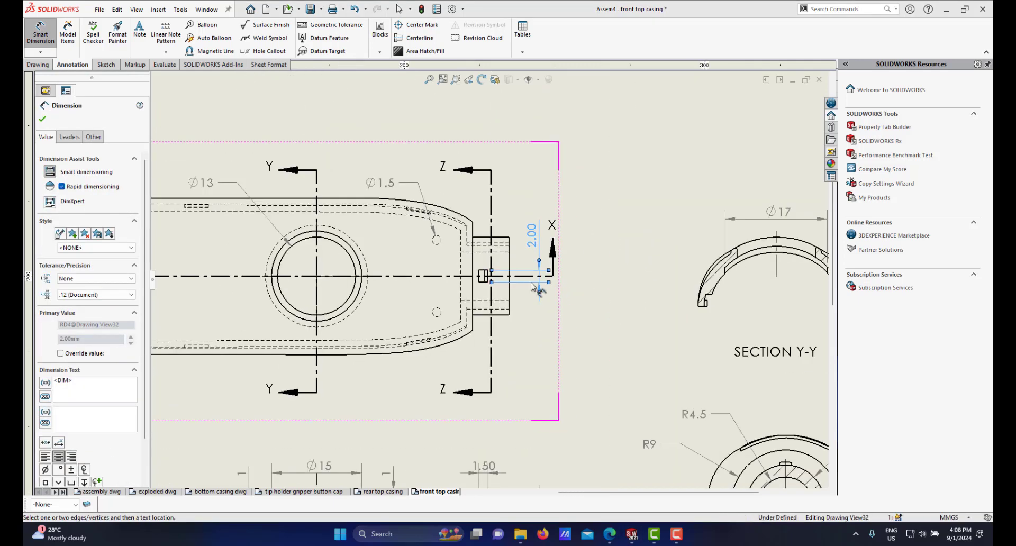
{"action": "scroll", "coordinate": [531, 283], "scroll_direction": "down", "scroll_amount": 4}
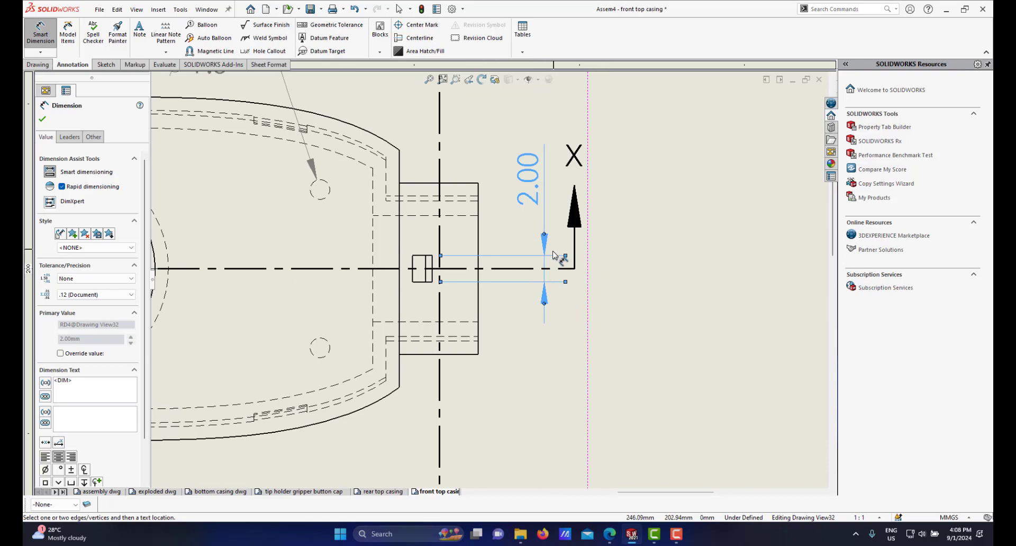
{"action": "scroll", "coordinate": [400, 271], "scroll_direction": "up", "scroll_amount": 7}
{"action": "scroll", "coordinate": [307, 276], "scroll_direction": "down", "scroll_amount": 2}
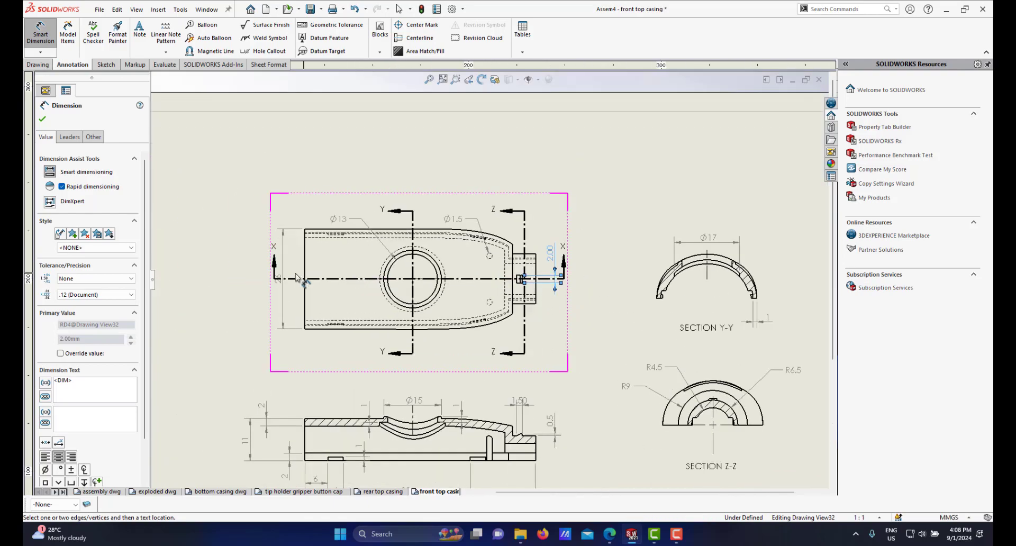
{"action": "scroll", "coordinate": [298, 276], "scroll_direction": "down", "scroll_amount": 1}
{"action": "scroll", "coordinate": [574, 273], "scroll_direction": "up", "scroll_amount": 2}
{"action": "scroll", "coordinate": [609, 281], "scroll_direction": "down", "scroll_amount": 3}
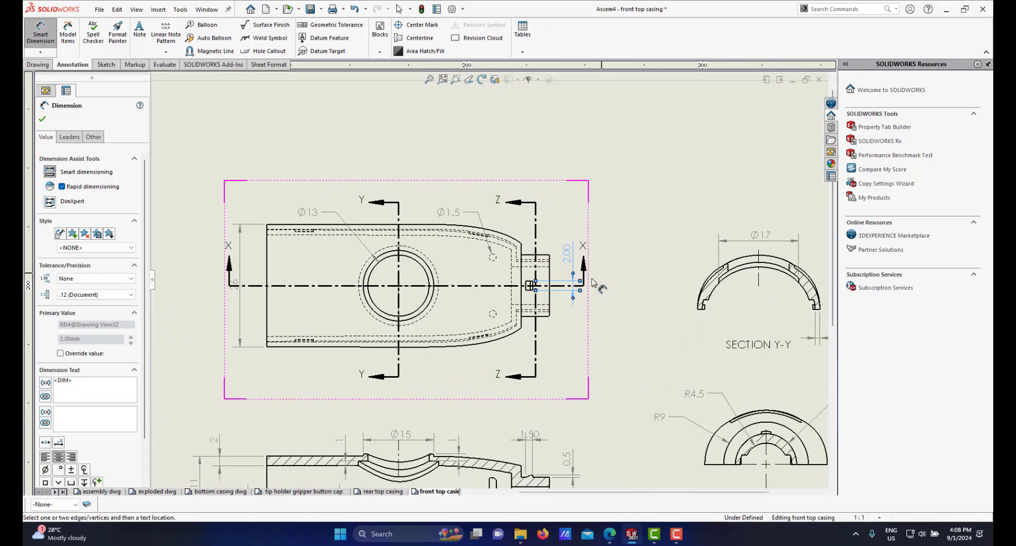
{"action": "right_click", "coordinate": [596, 320]}
{"action": "left_click", "coordinate": [609, 359]}
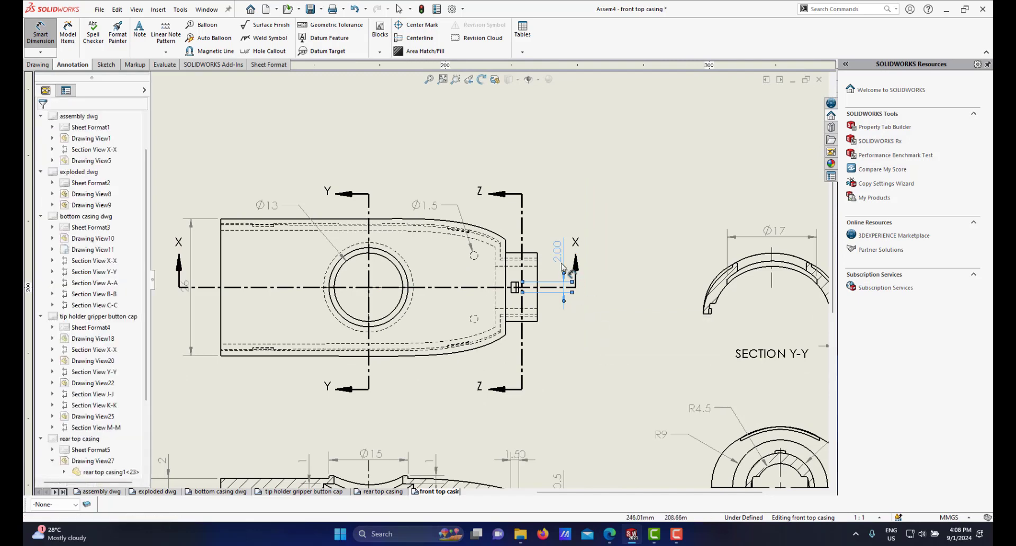
{"action": "left_click_drag", "start_coordinate": [560, 260], "coordinate": [589, 263]}
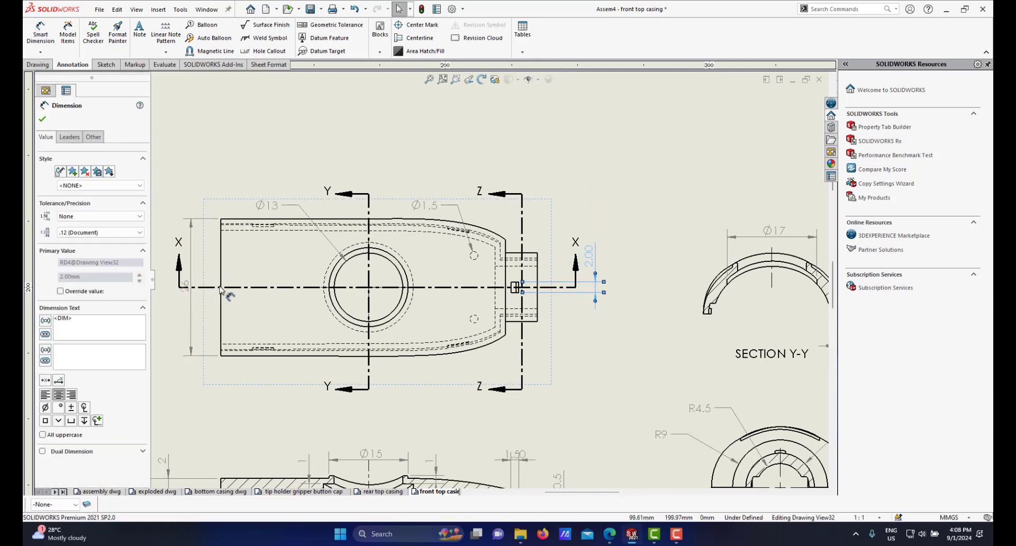
Step: Reposition the 26 width dimension further to the left of the top view
{"action": "scroll", "coordinate": [339, 294], "scroll_direction": "up", "scroll_amount": 4}
{"action": "scroll", "coordinate": [458, 324], "scroll_direction": "down", "scroll_amount": 1}
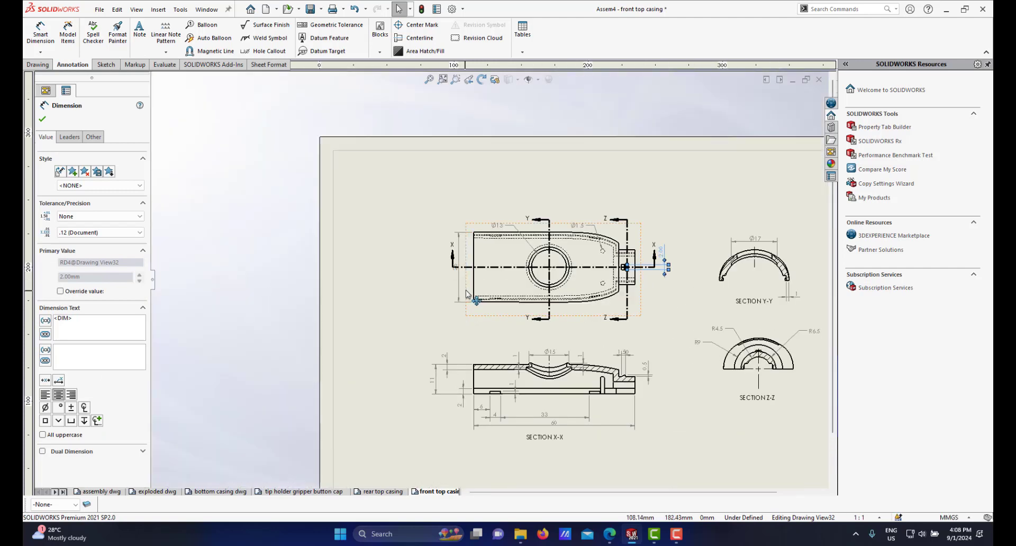
{"action": "scroll", "coordinate": [467, 295], "scroll_direction": "down", "scroll_amount": 5}
{"action": "left_click_drag", "start_coordinate": [442, 214], "coordinate": [394, 213]}
{"action": "scroll", "coordinate": [557, 244], "scroll_direction": "up", "scroll_amount": 2}
{"action": "scroll", "coordinate": [557, 244], "scroll_direction": "up", "scroll_amount": 4}
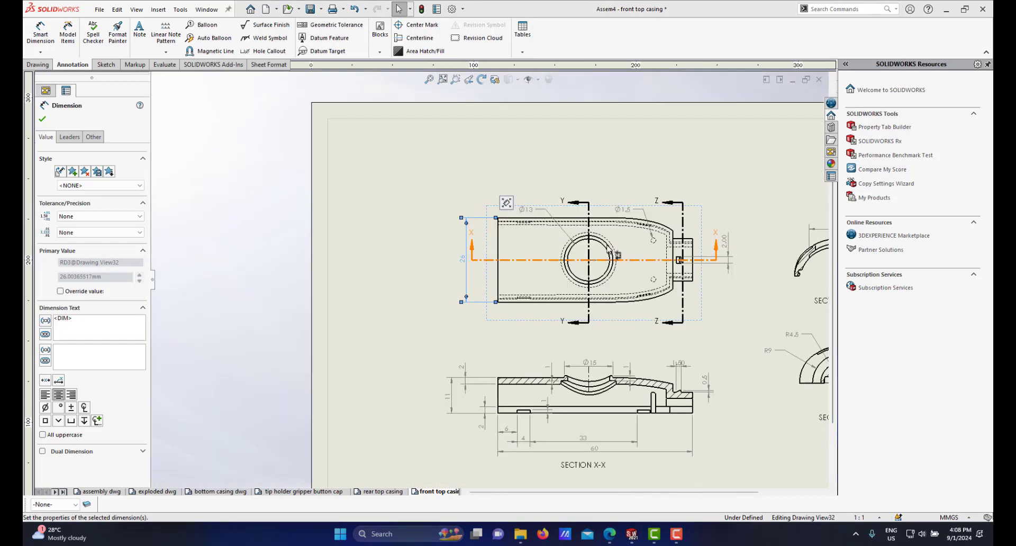
Step: Set the small rectangle's height dimension in the top view to no decimal places
{"action": "scroll", "coordinate": [632, 271], "scroll_direction": "down", "scroll_amount": 3}
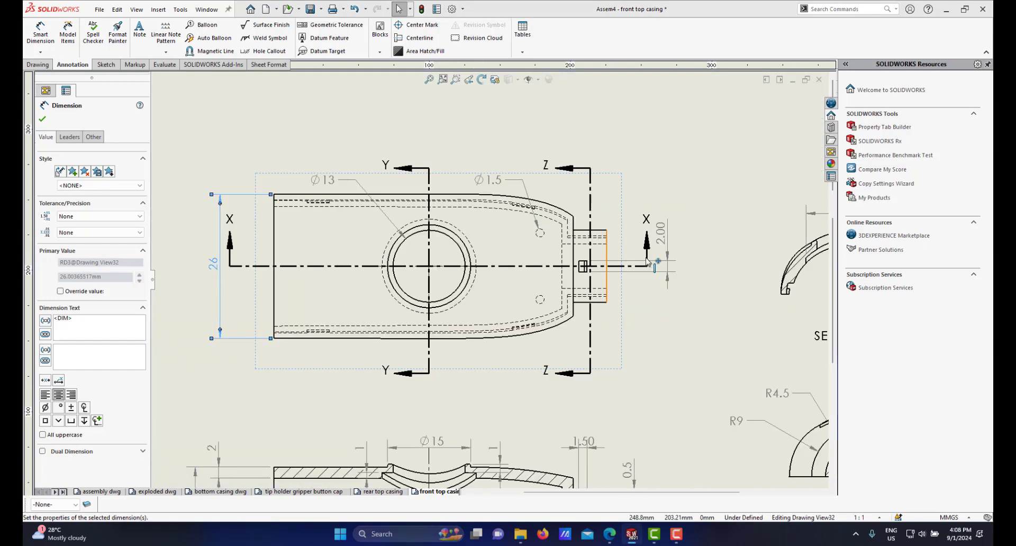
{"action": "left_click", "coordinate": [663, 243]}
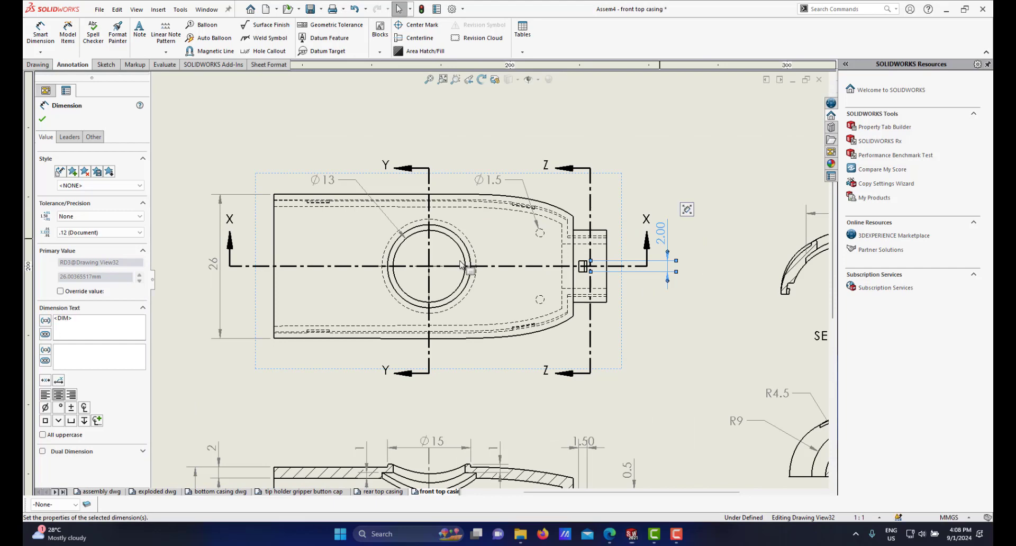
{"action": "left_click", "coordinate": [114, 233]}
{"action": "left_click", "coordinate": [91, 246]}
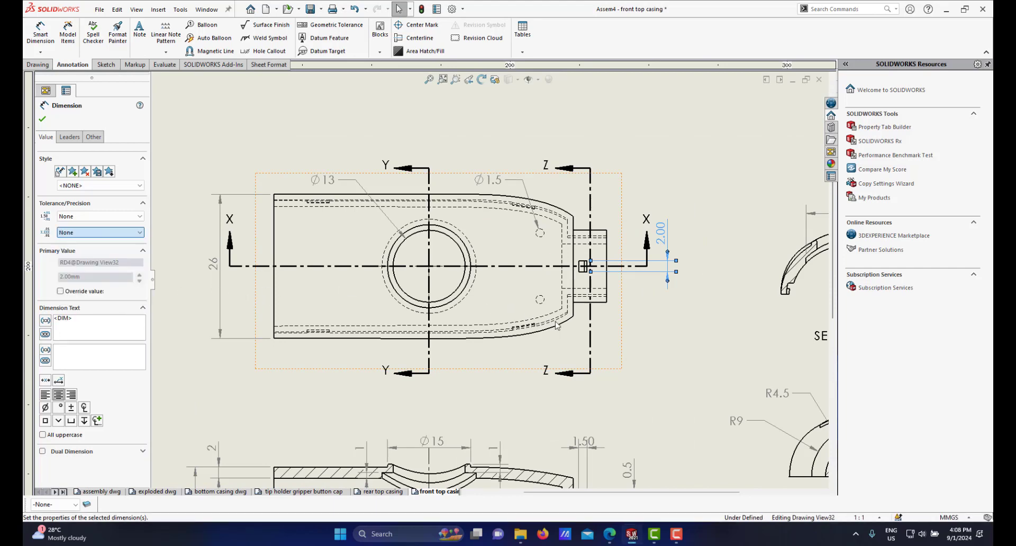
{"action": "scroll", "coordinate": [560, 275], "scroll_direction": "up", "scroll_amount": 4}
{"action": "scroll", "coordinate": [561, 275], "scroll_direction": "down", "scroll_amount": 2}
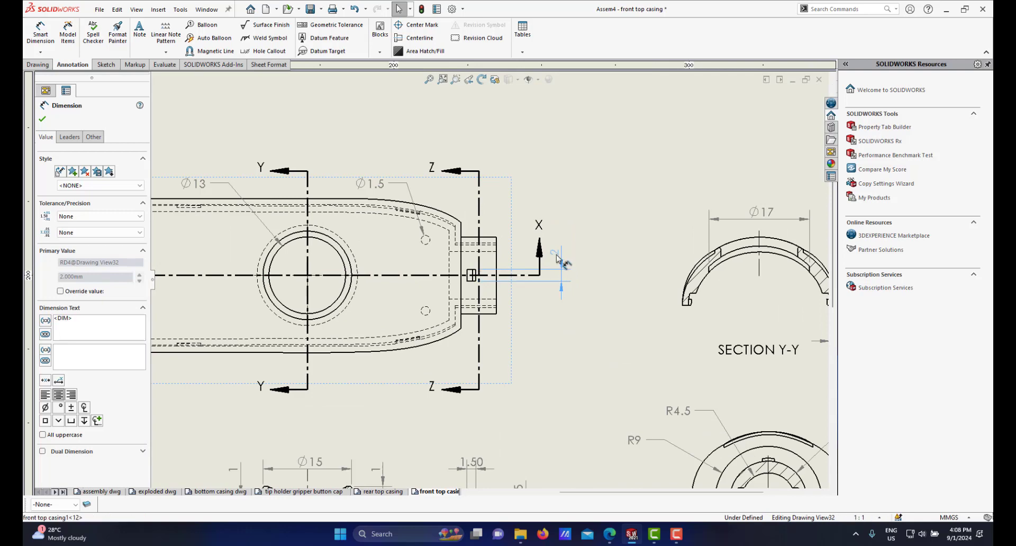
{"action": "left_click", "coordinate": [558, 261]}
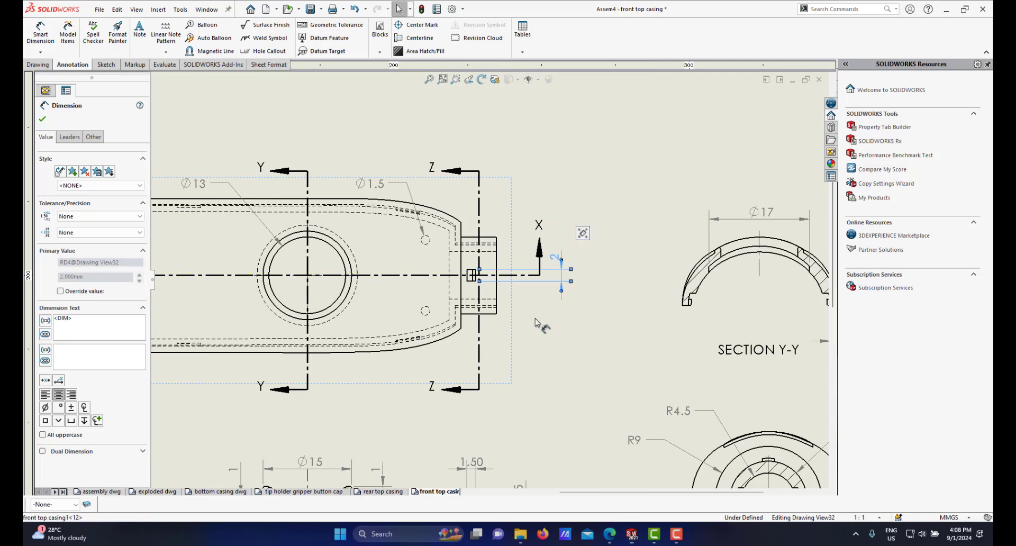
Step: Move the 1.50 dimension in section X-X slightly right and set its precision to one decimal place
{"action": "scroll", "coordinate": [532, 325], "scroll_direction": "up", "scroll_amount": 5}
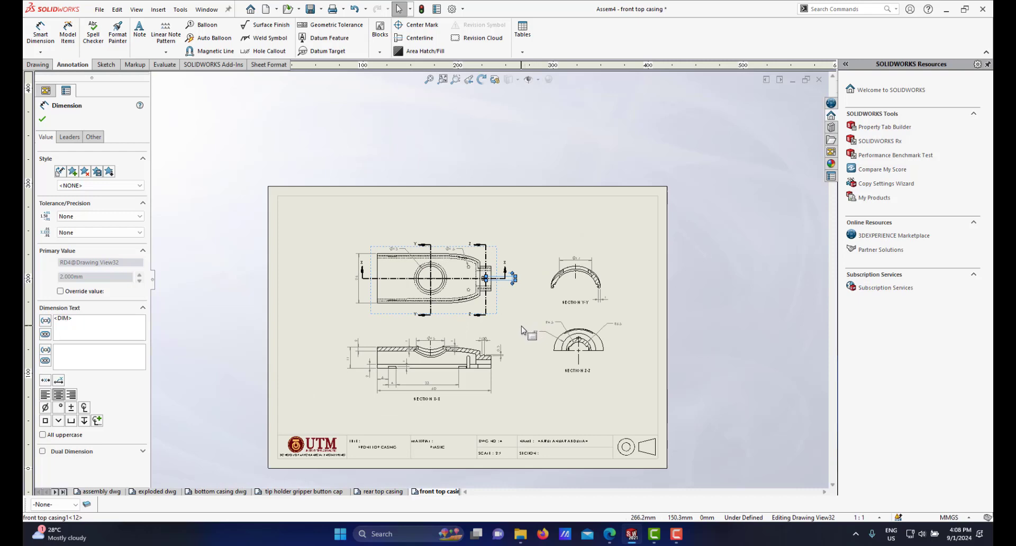
{"action": "scroll", "coordinate": [524, 331], "scroll_direction": "down", "scroll_amount": 1}
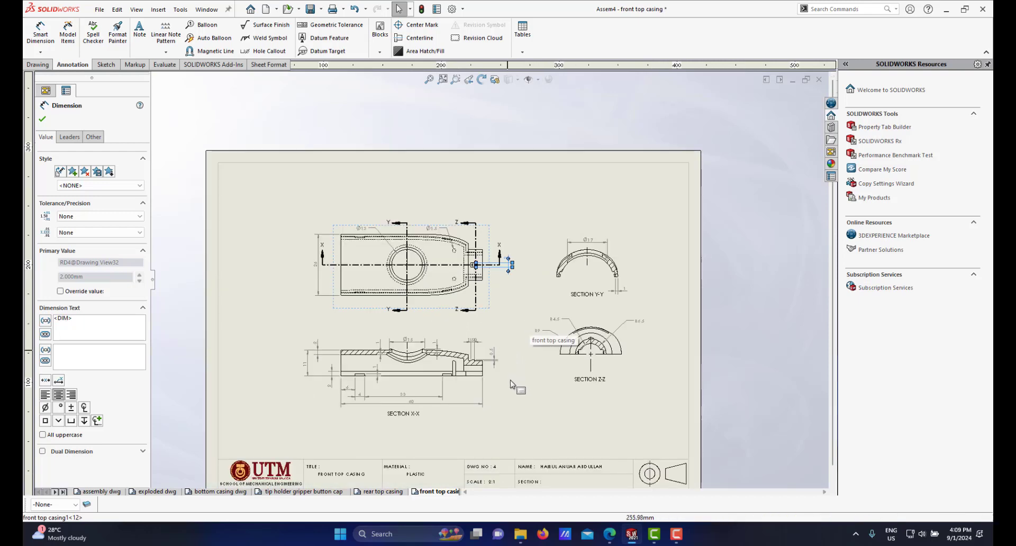
{"action": "scroll", "coordinate": [516, 376], "scroll_direction": "up", "scroll_amount": 1}
{"action": "scroll", "coordinate": [506, 331], "scroll_direction": "down", "scroll_amount": 2}
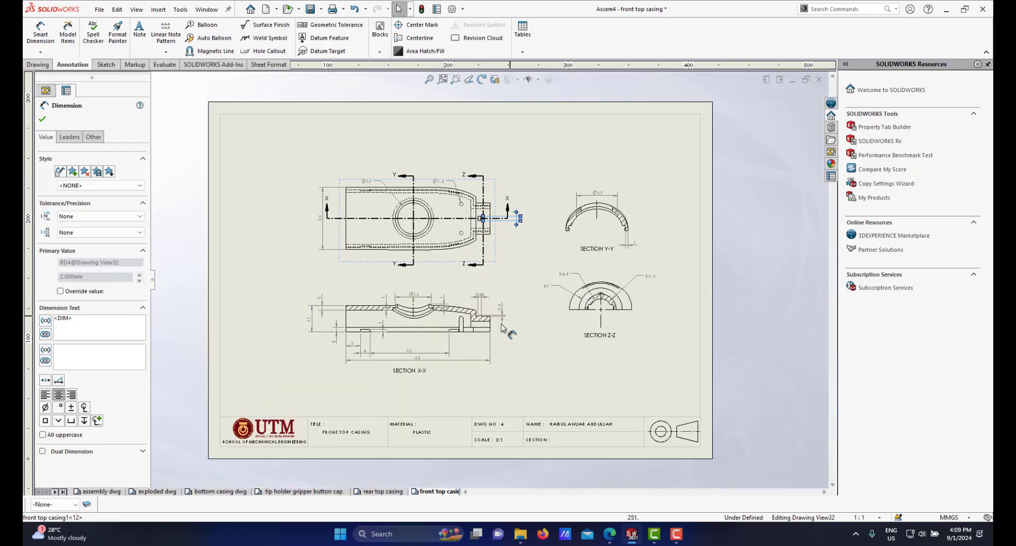
{"action": "scroll", "coordinate": [502, 326], "scroll_direction": "down", "scroll_amount": 1}
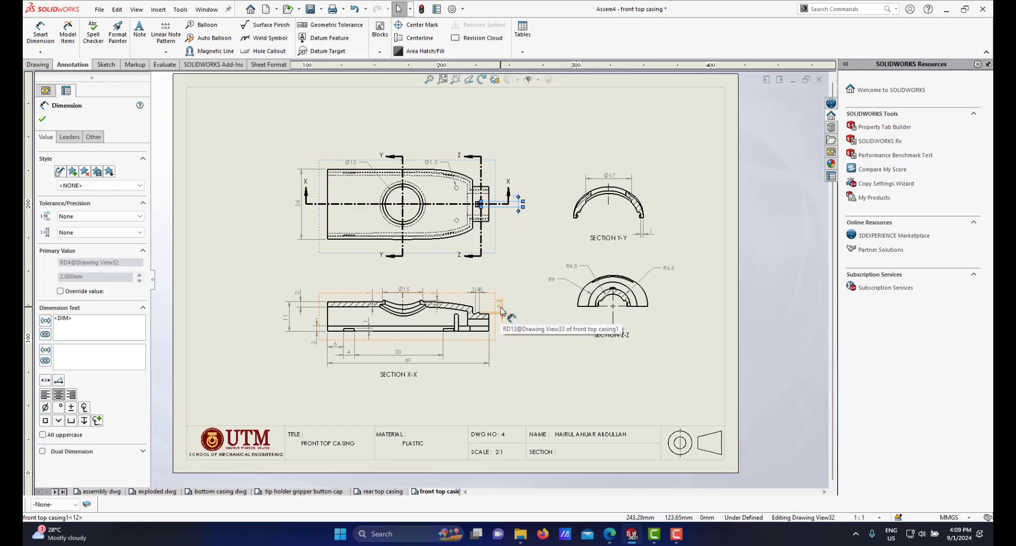
{"action": "scroll", "coordinate": [466, 302], "scroll_direction": "down", "scroll_amount": 1}
{"action": "scroll", "coordinate": [460, 301], "scroll_direction": "down", "scroll_amount": 2}
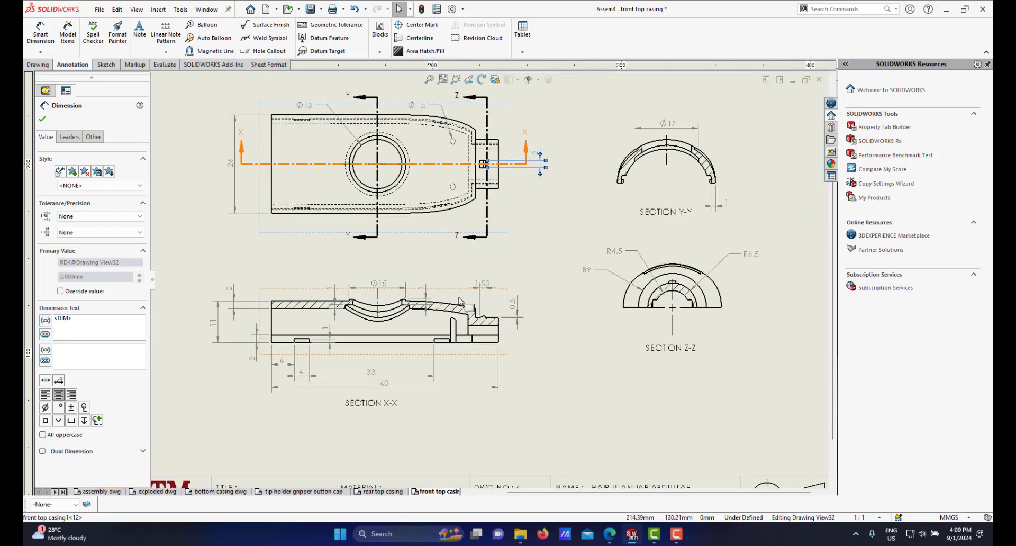
{"action": "scroll", "coordinate": [518, 277], "scroll_direction": "down", "scroll_amount": 1}
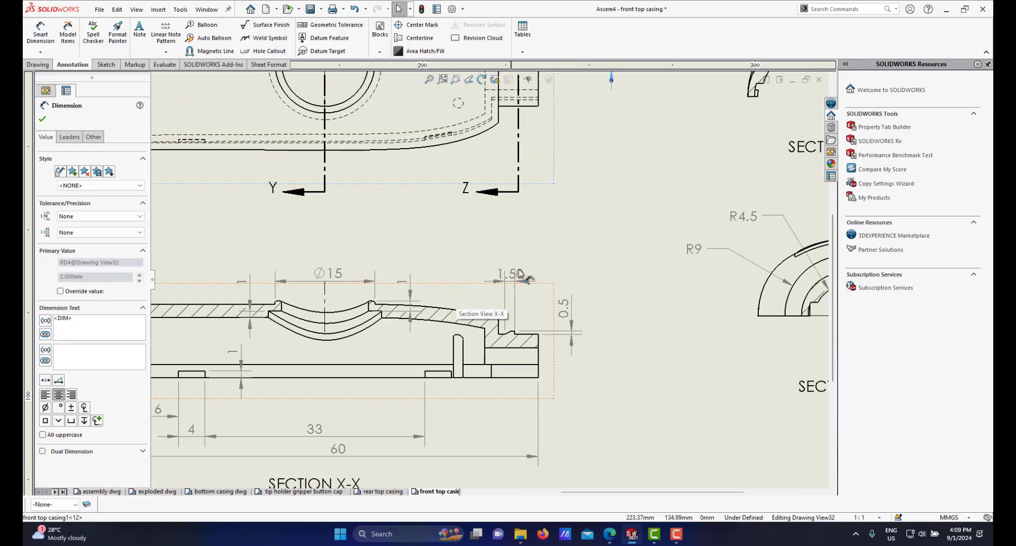
{"action": "left_click_drag", "start_coordinate": [519, 275], "coordinate": [542, 275]}
{"action": "left_click", "coordinate": [121, 235]}
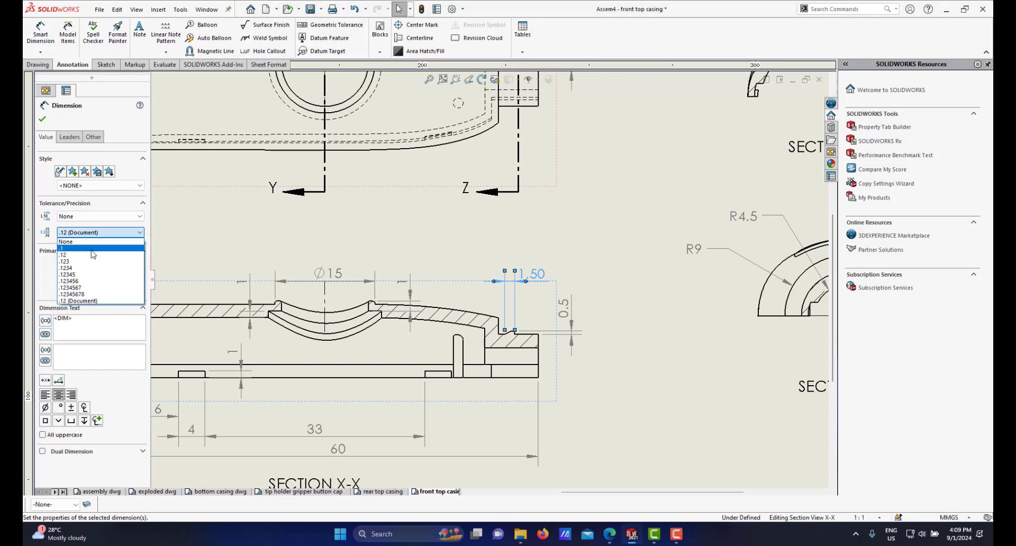
{"action": "left_click", "coordinate": [93, 253]}
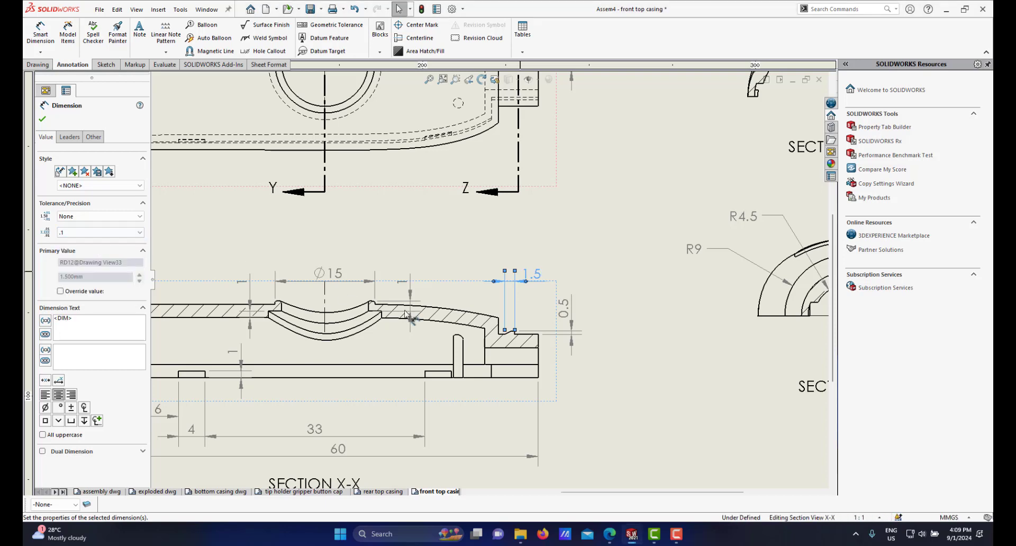
{"action": "scroll", "coordinate": [484, 296], "scroll_direction": "up", "scroll_amount": 5}
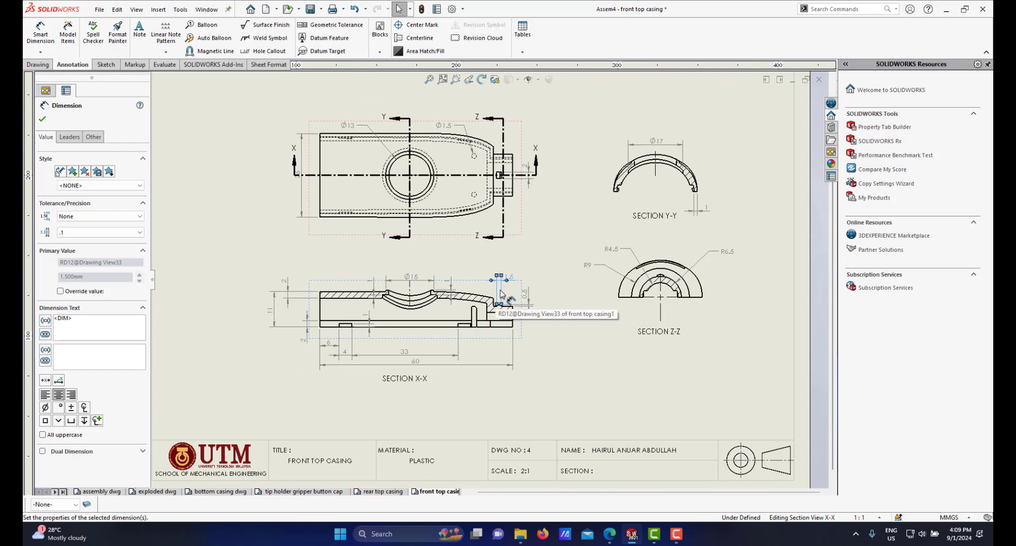